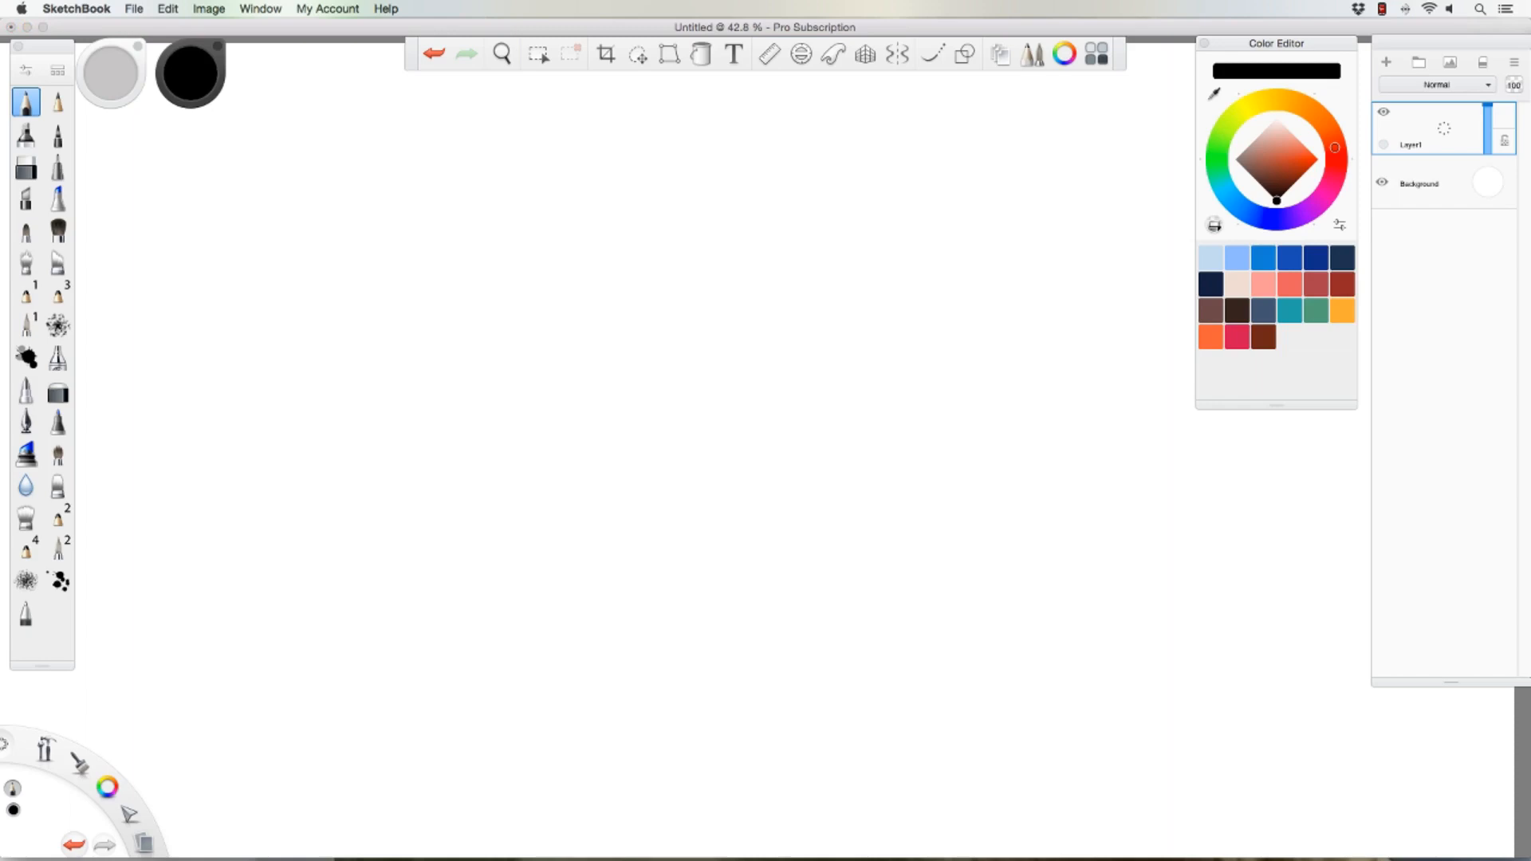
left_click(101, 365)
mouse_move(460, 233)
left_mouse_down()
mouse_move(619, 455)
mouse_move(501, 477)
left_mouse_up()
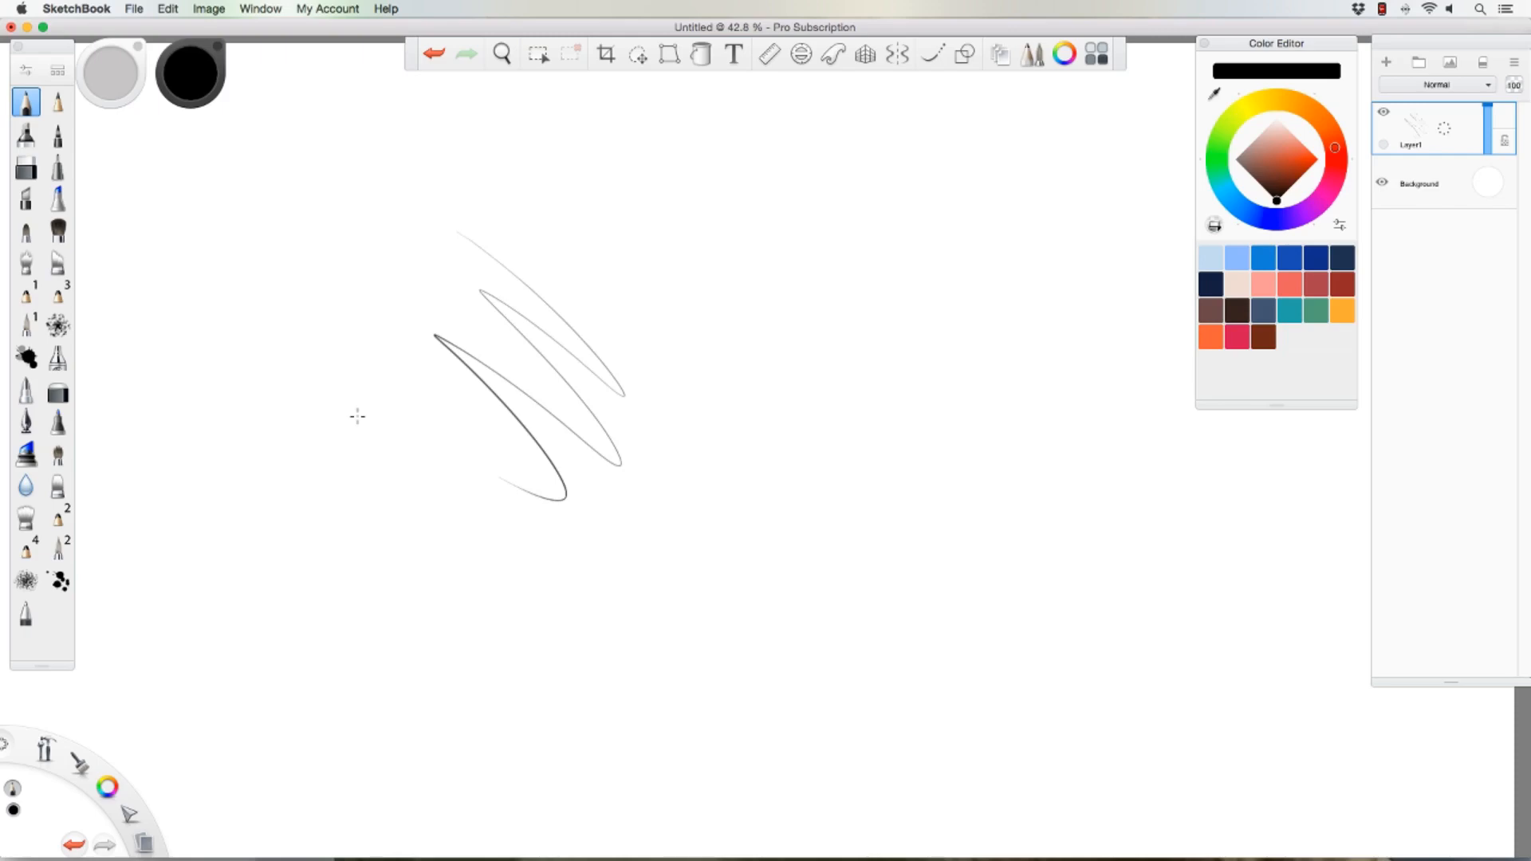
key("super+z")
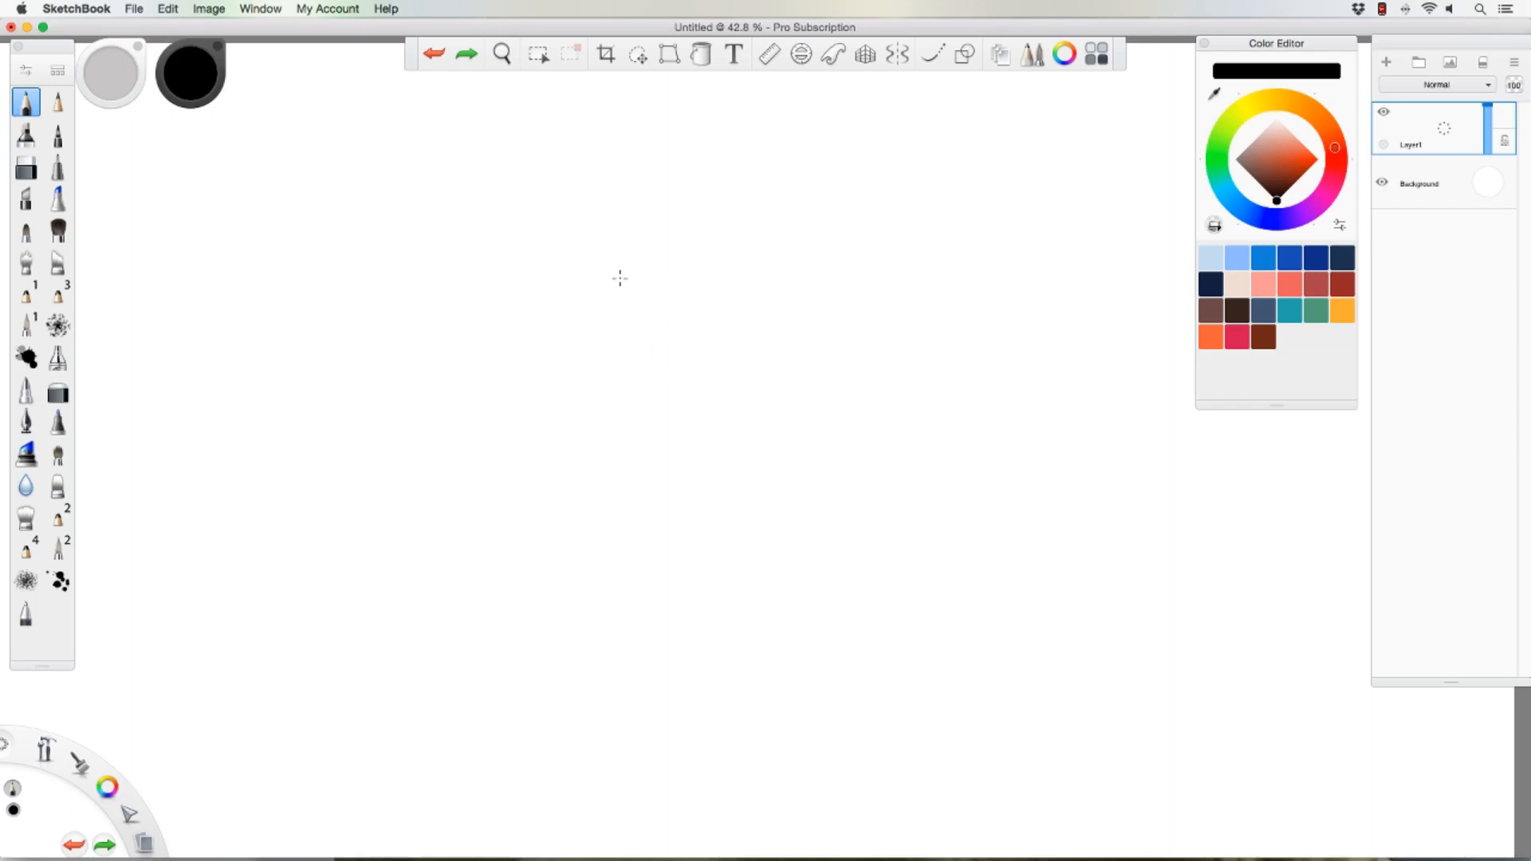
Step: Sketch a right-facing face profile with forehead, nose and lips, using a slanted guide line from the nose tip towards the chin
left_click_drag(603, 224, 655, 327)
mouse_move(619, 249)
left_mouse_down()
mouse_move(654, 323)
mouse_move(645, 379)
mouse_move(649, 357)
mouse_move(698, 417)
left_mouse_up()
mouse_move(649, 348)
left_mouse_down()
mouse_move(699, 419)
mouse_move(658, 544)
left_mouse_up()
left_click_drag(691, 456, 637, 604)
mouse_move(677, 406)
left_mouse_down()
mouse_move(700, 429)
mouse_move(659, 439)
mouse_move(683, 444)
left_mouse_up()
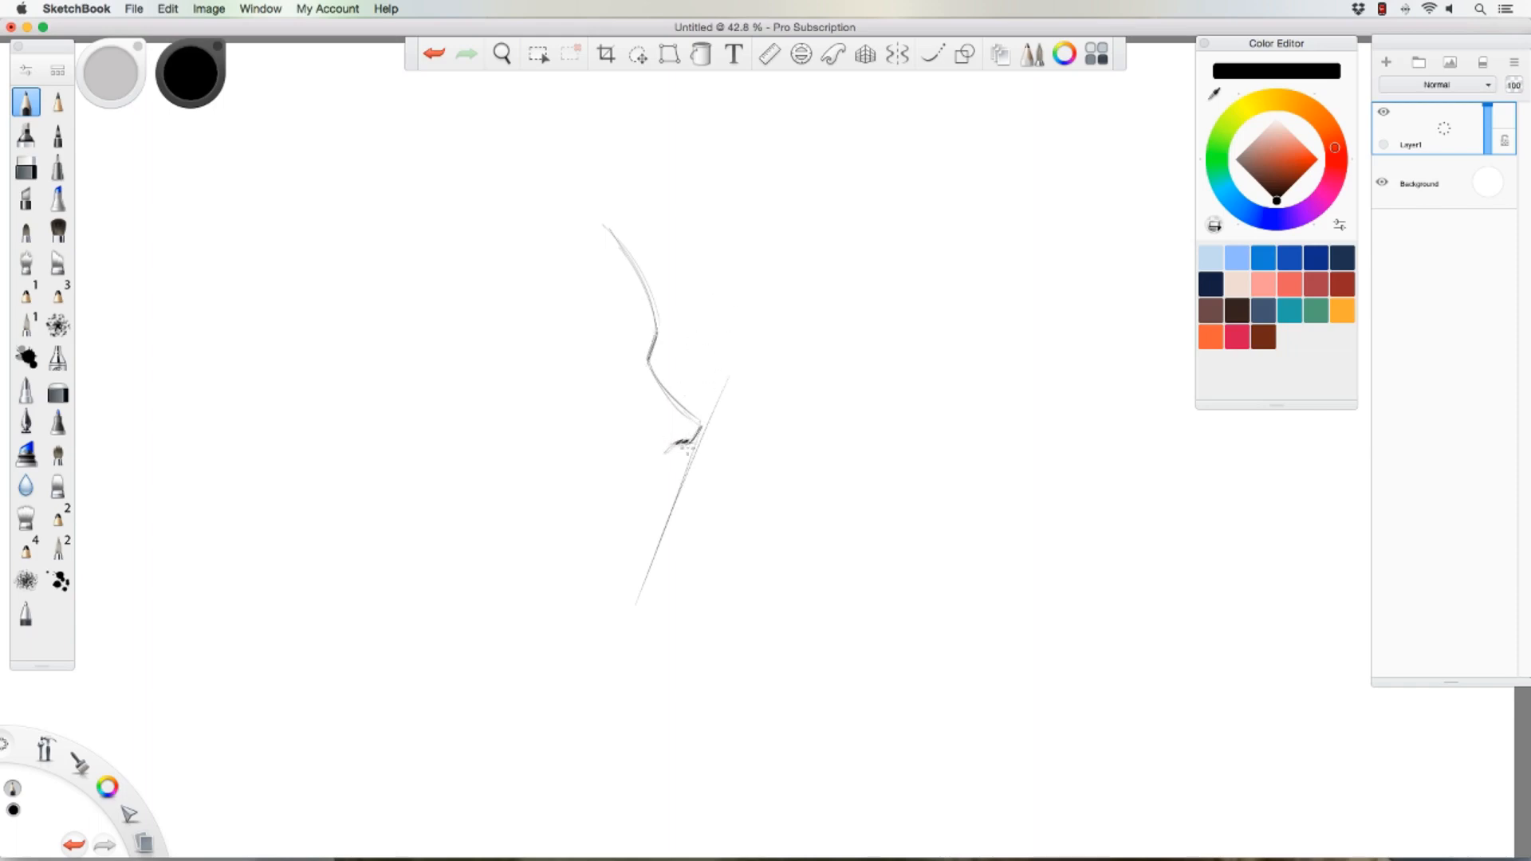
mouse_move(674, 439)
left_mouse_down()
mouse_move(686, 469)
mouse_move(678, 484)
mouse_move(685, 456)
mouse_move(650, 498)
mouse_move(678, 462)
mouse_move(660, 495)
mouse_move(676, 485)
mouse_move(674, 518)
mouse_move(650, 488)
left_mouse_up()
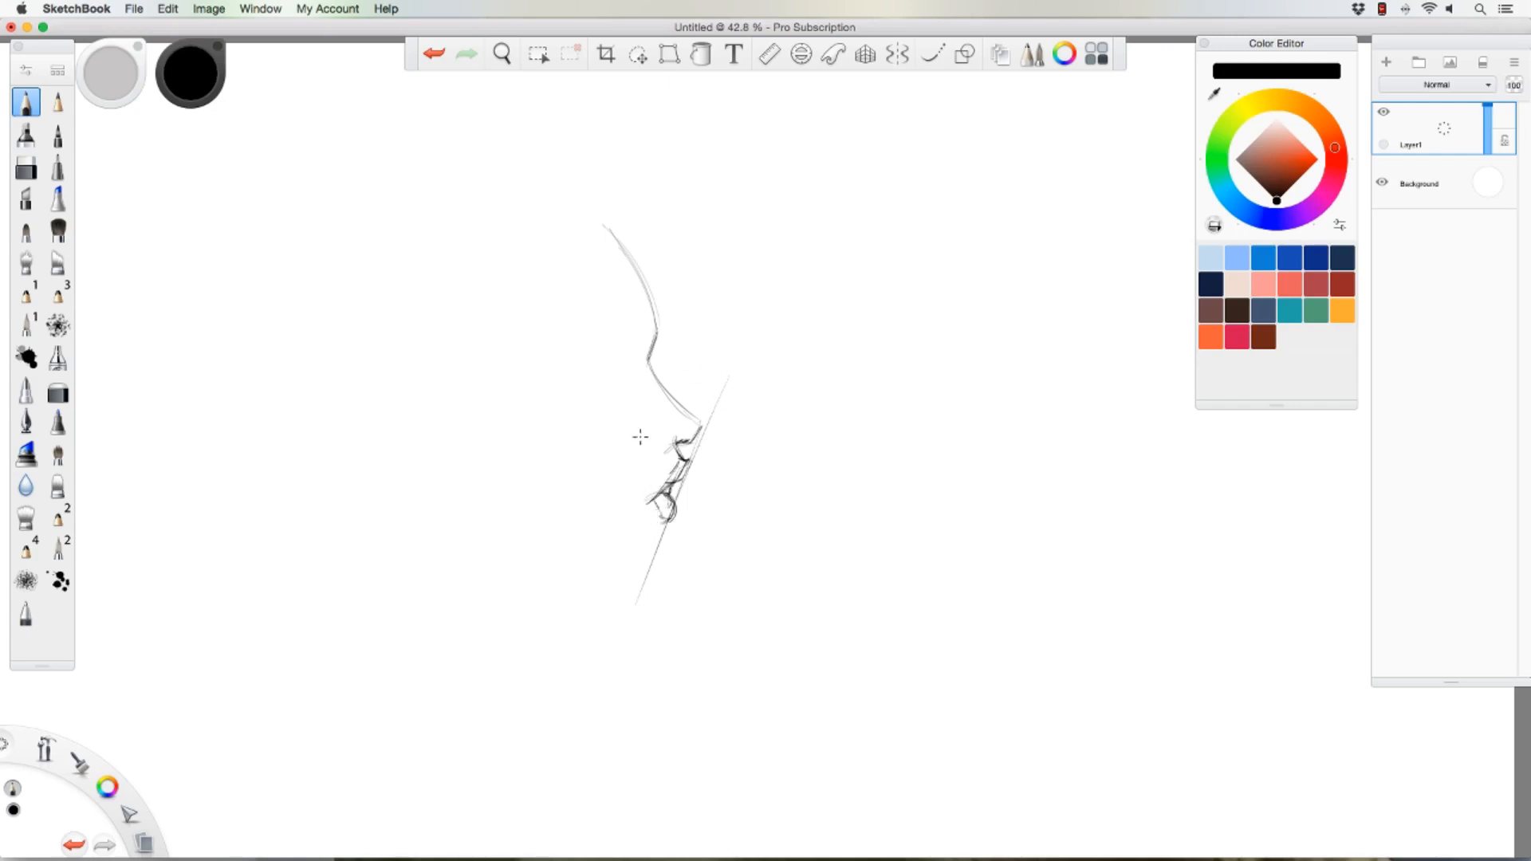
Step: Draw the chin, the jawline rising towards the ear, and the front line of the neck
mouse_move(653, 532)
left_mouse_down()
mouse_move(632, 579)
mouse_move(657, 558)
mouse_move(599, 577)
mouse_move(535, 553)
mouse_move(598, 571)
mouse_move(499, 520)
mouse_move(486, 487)
mouse_move(560, 560)
mouse_move(514, 622)
left_mouse_up()
left_click_drag(544, 568, 516, 620)
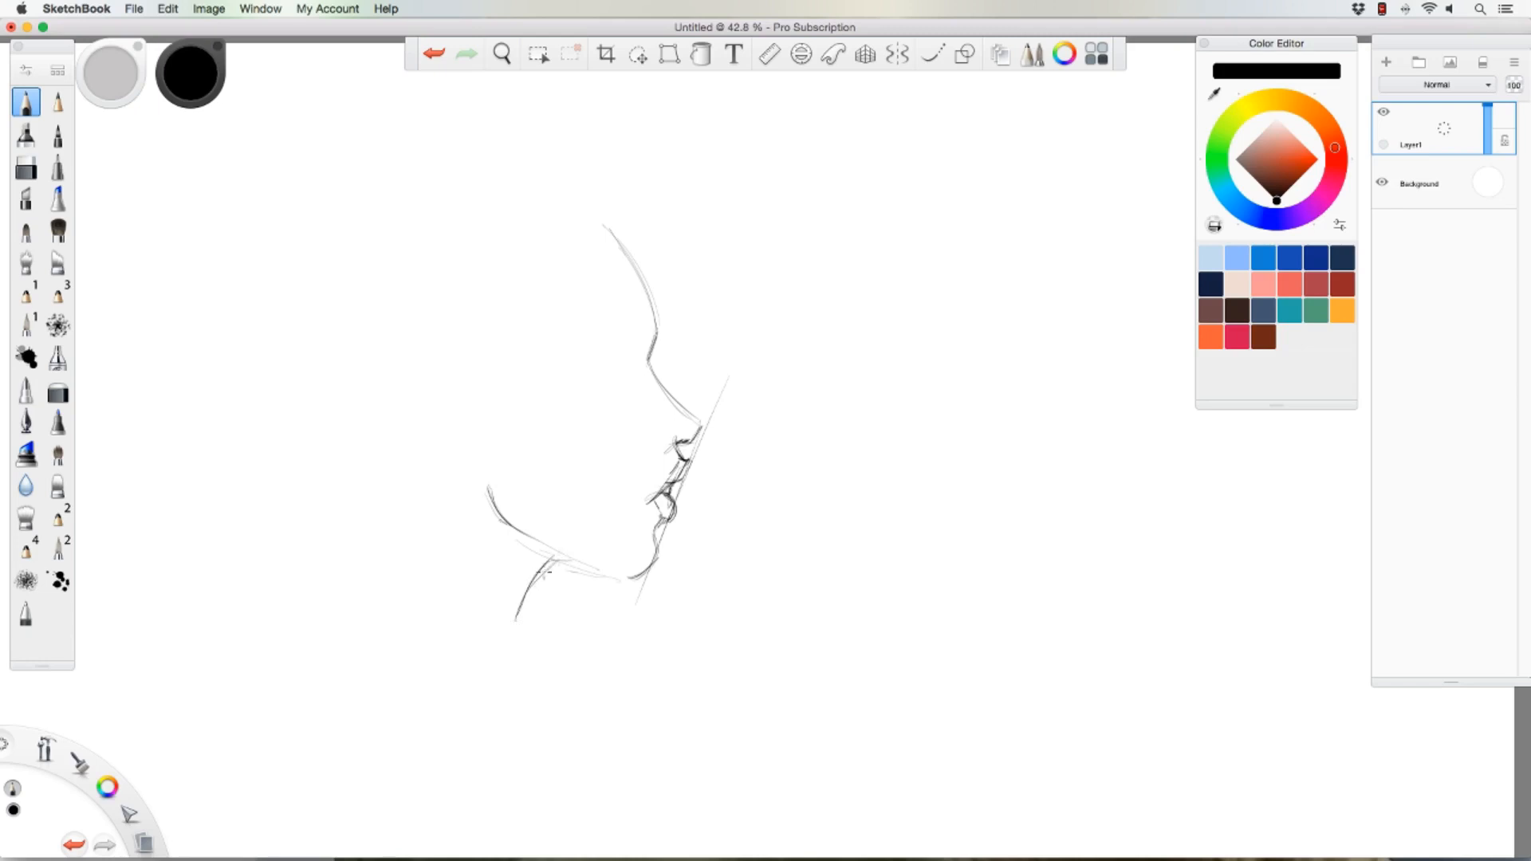
left_click_drag(554, 555, 614, 580)
Step: Add the nostril and darken the contour of the nose bridge and forehead
left_click_drag(674, 433, 672, 439)
left_click_drag(680, 415, 685, 410)
mouse_move(681, 406)
left_mouse_down()
mouse_move(697, 435)
mouse_move(652, 351)
mouse_move(652, 365)
mouse_move(641, 277)
mouse_move(656, 317)
left_mouse_up()
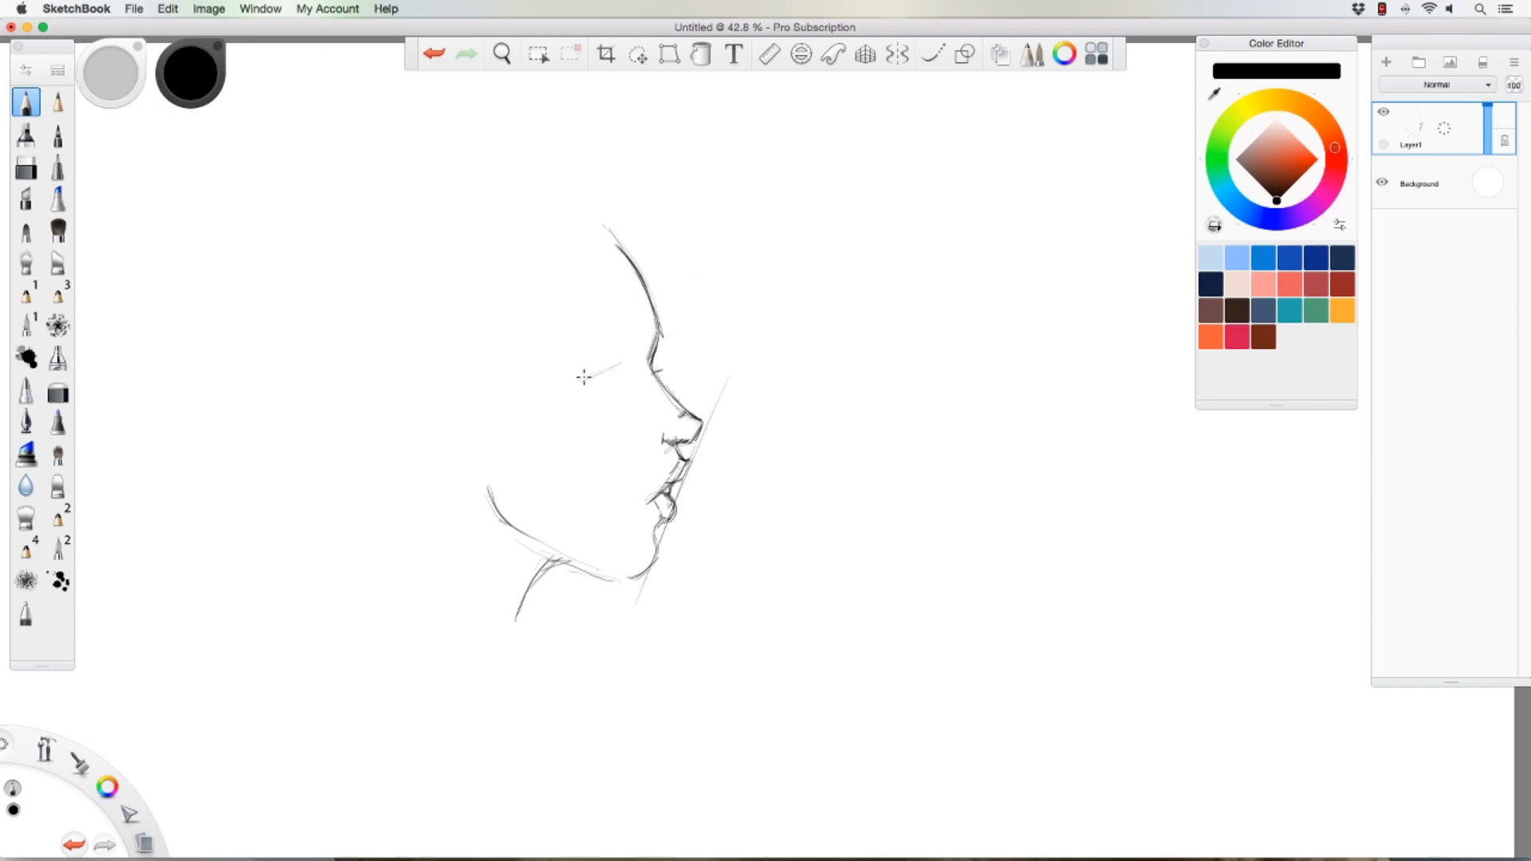
Step: Draw the eye with its lids and iris, and the arched eyebrow above it
mouse_move(584, 377)
left_mouse_down()
mouse_move(633, 366)
mouse_move(605, 387)
left_mouse_up()
mouse_move(630, 342)
left_mouse_down()
mouse_move(570, 345)
mouse_move(591, 330)
mouse_move(635, 342)
left_mouse_up()
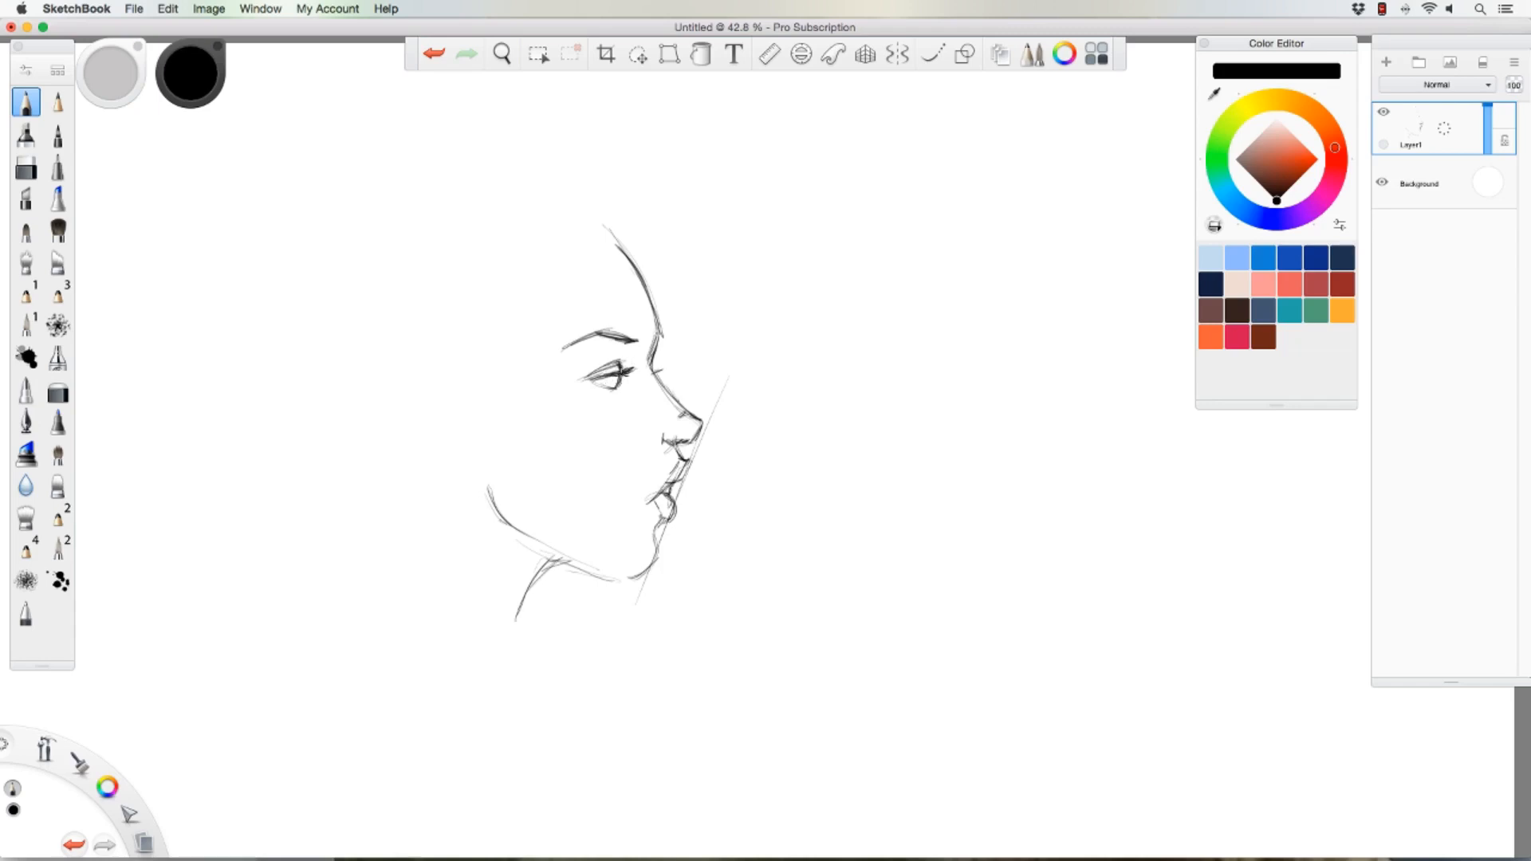
mouse_move(600, 373)
left_mouse_down()
mouse_move(598, 388)
mouse_move(606, 374)
left_mouse_up()
left_click_drag(608, 383, 612, 383)
Step: Refine the lips and mouth corner, and reinforce the chin, jaw and neck lines
left_click_drag(676, 438, 688, 451)
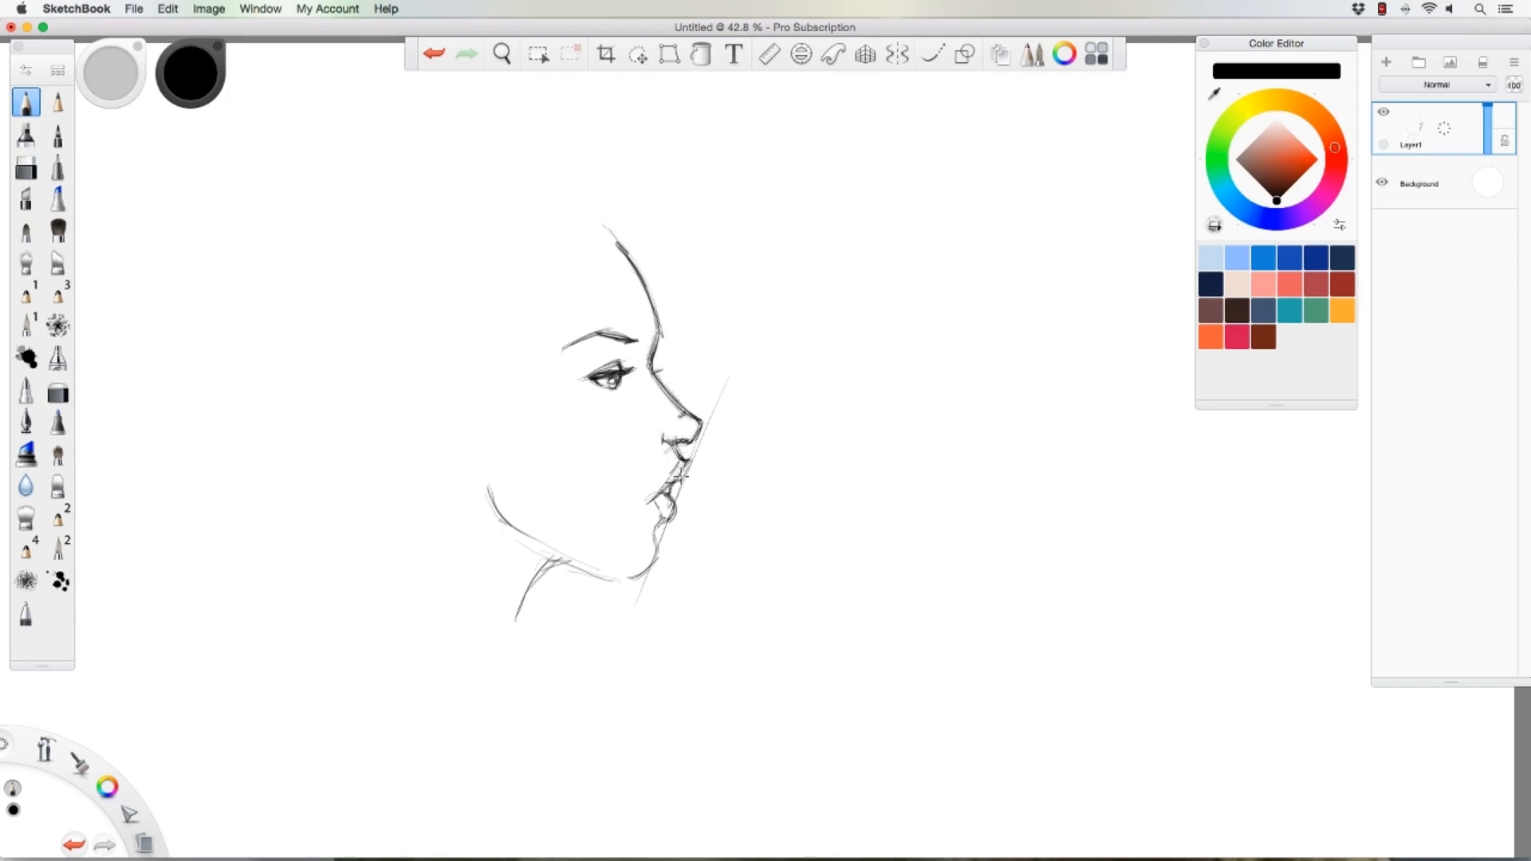
left_click_drag(655, 493, 645, 502)
mouse_move(490, 496)
left_mouse_down()
mouse_move(538, 549)
mouse_move(610, 581)
mouse_move(519, 627)
left_mouse_up()
mouse_move(563, 564)
left_mouse_down()
mouse_move(627, 583)
mouse_move(610, 575)
mouse_move(632, 576)
mouse_move(667, 511)
left_mouse_up()
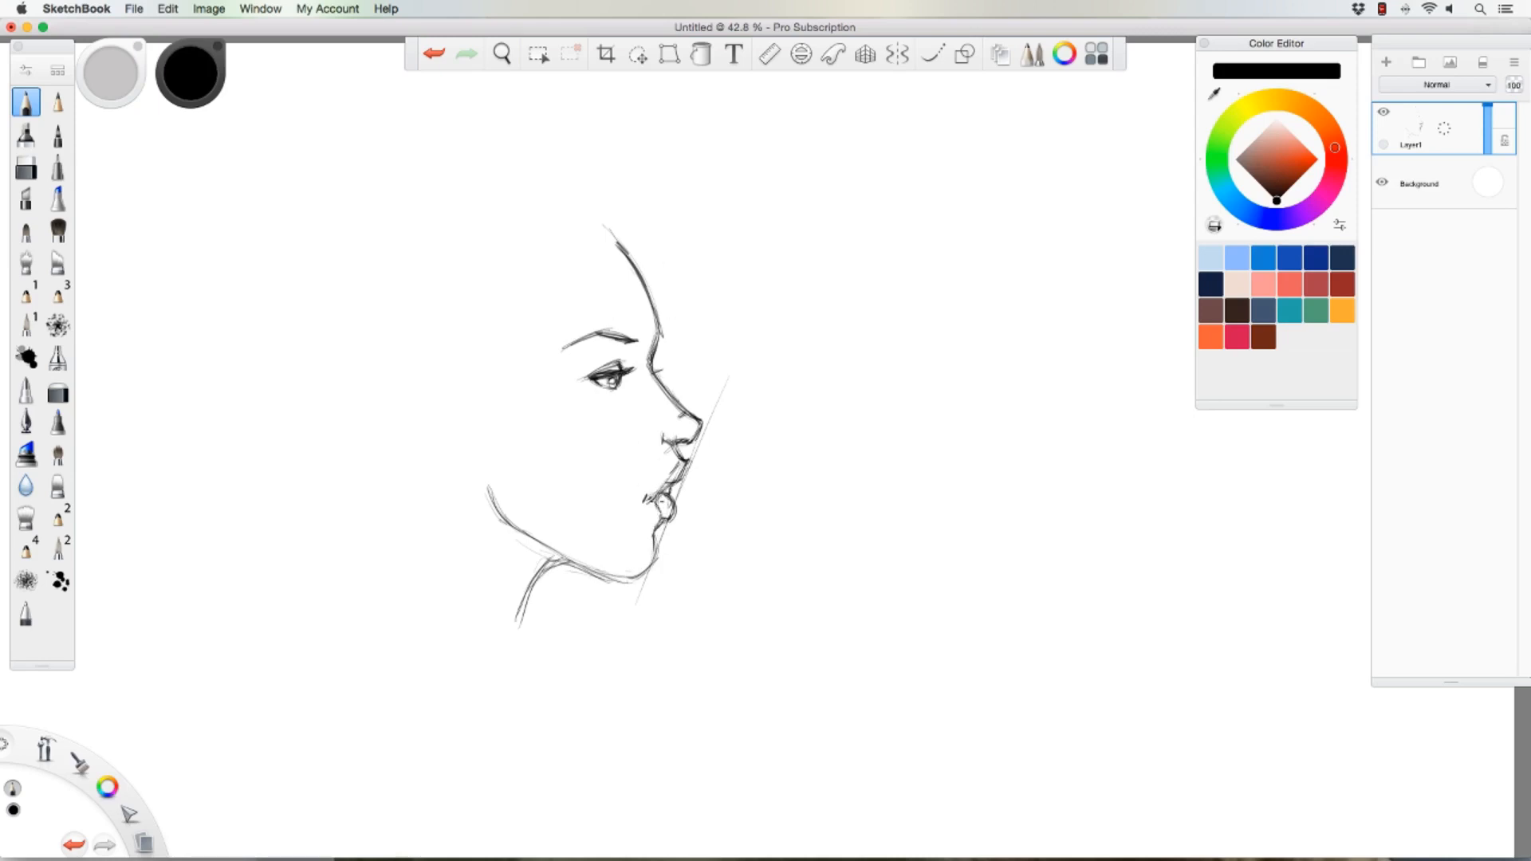
left_click_drag(663, 504, 669, 520)
Step: Sketch the ear behind the jaw and add light lines at the neck, nostril wing and lower eyelid
left_click_drag(492, 476, 511, 570)
left_click_drag(649, 449, 661, 437)
left_click_drag(604, 381, 624, 396)
mouse_move(474, 373)
left_mouse_down()
mouse_move(437, 376)
mouse_move(475, 363)
mouse_move(460, 360)
mouse_move(429, 394)
mouse_move(468, 463)
mouse_move(443, 424)
mouse_move(481, 454)
mouse_move(479, 393)
mouse_move(472, 436)
mouse_move(450, 372)
mouse_move(472, 392)
mouse_move(454, 402)
mouse_move(448, 384)
mouse_move(451, 401)
mouse_move(468, 387)
mouse_move(473, 431)
left_mouse_up()
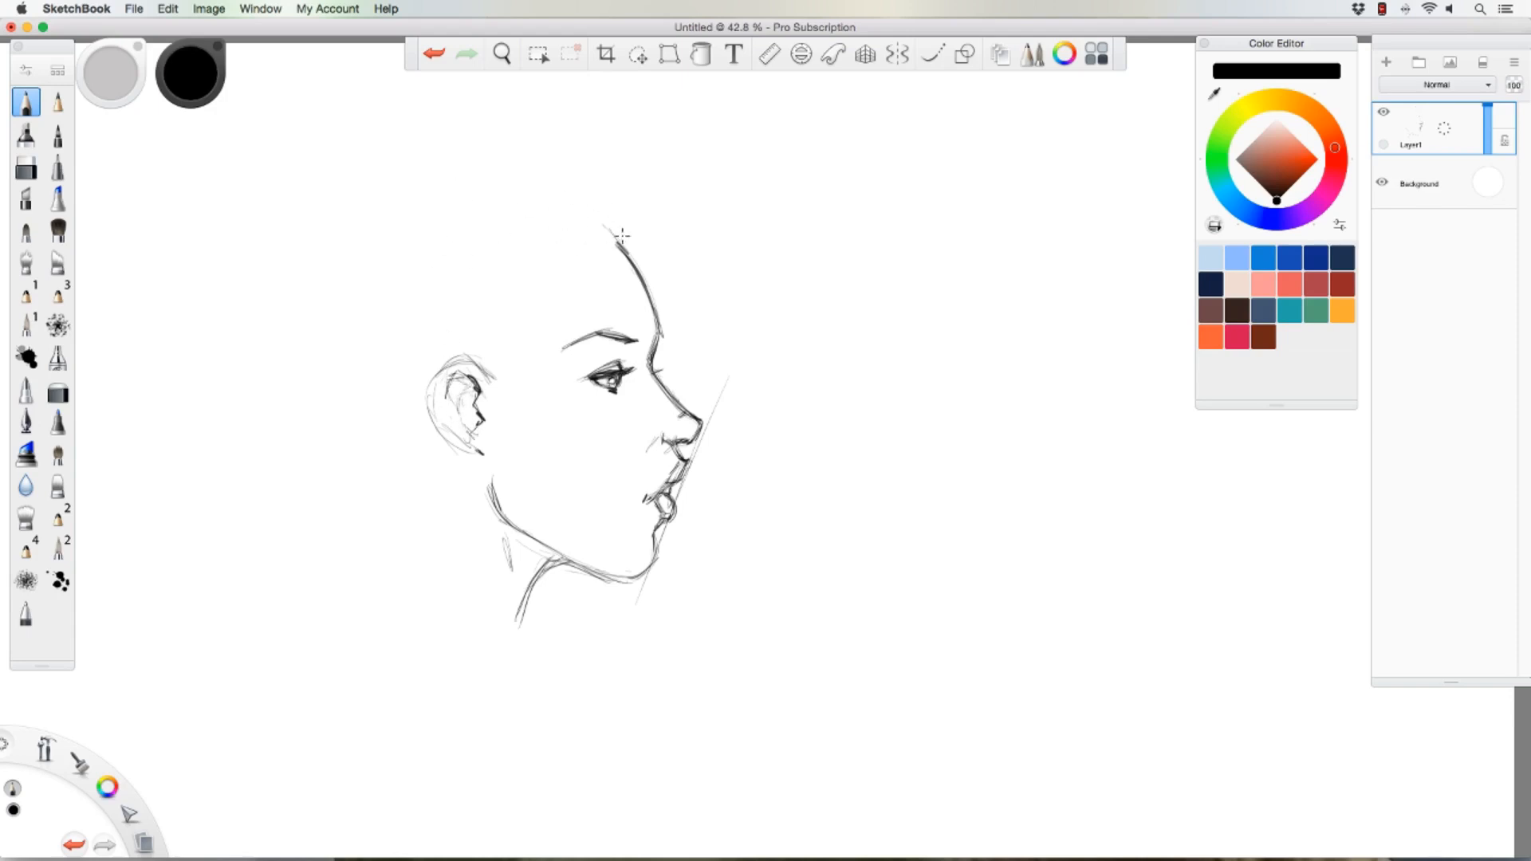
Step: Sketch long hair strands falling from the hairline past the forehead, along the cheek and in front of the ear
mouse_move(632, 237)
left_mouse_down()
mouse_move(666, 283)
mouse_move(711, 365)
left_mouse_up()
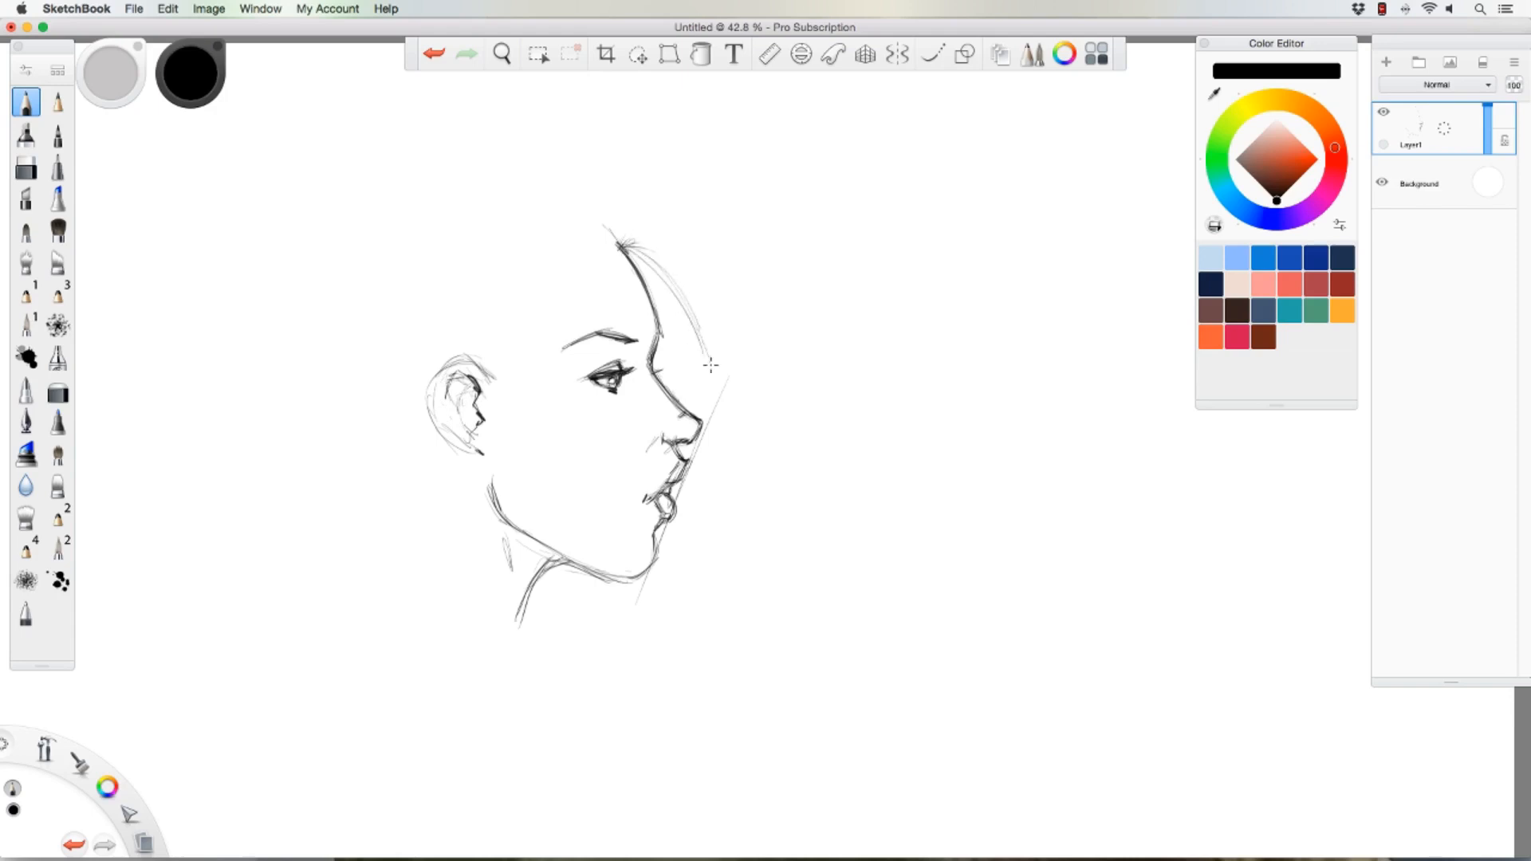
left_click_drag(600, 231, 558, 403)
left_click_drag(586, 279, 560, 440)
left_click_drag(552, 323, 562, 526)
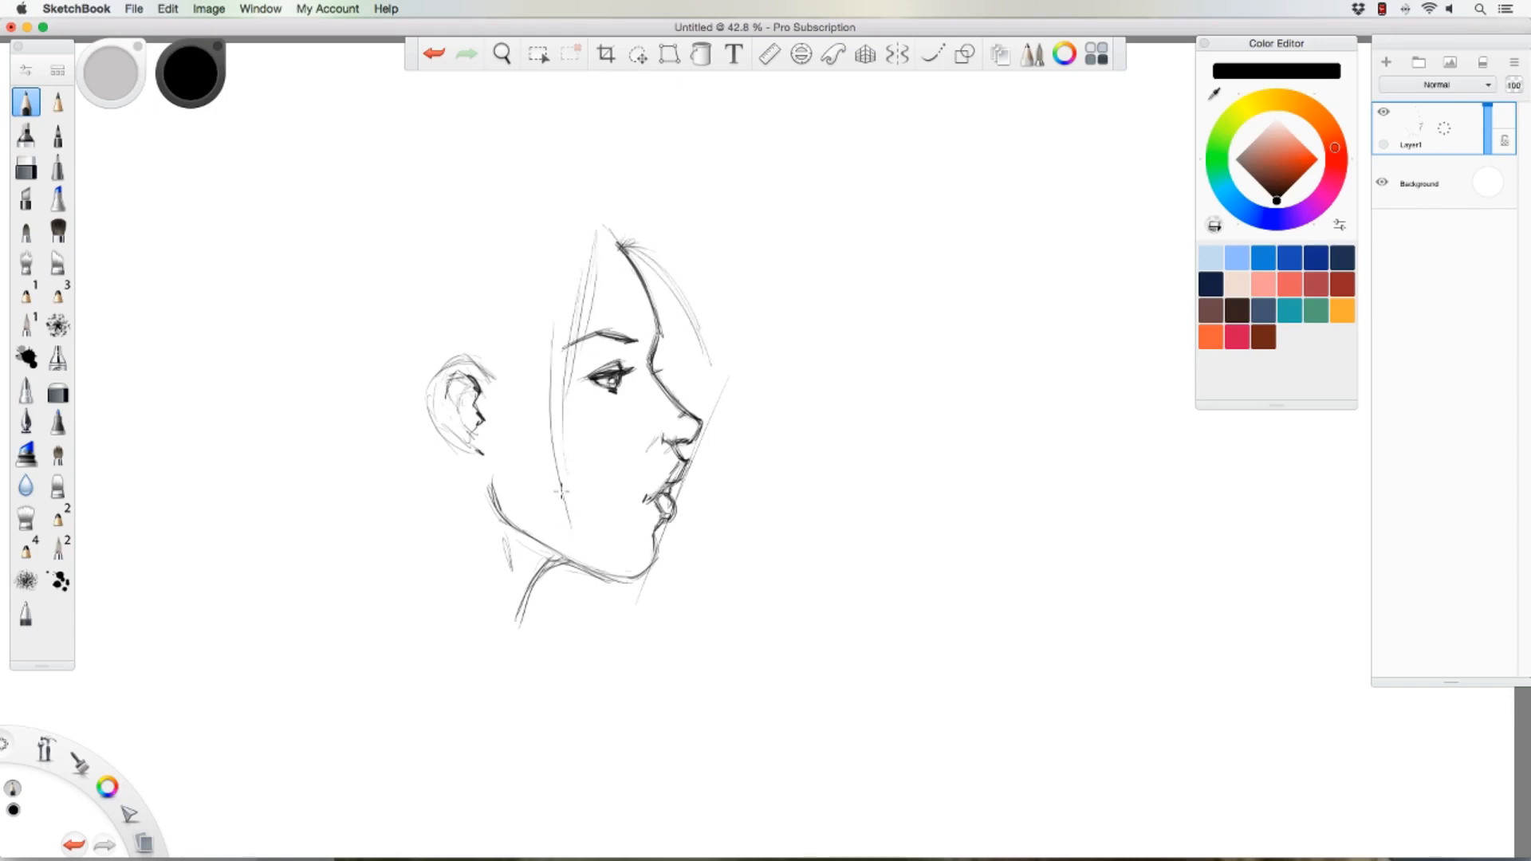
left_click_drag(533, 376, 590, 548)
mouse_move(527, 303)
left_mouse_down()
mouse_move(520, 356)
mouse_move(544, 467)
left_mouse_up()
mouse_move(524, 341)
left_mouse_down()
mouse_move(530, 383)
mouse_move(506, 456)
mouse_move(517, 333)
mouse_move(501, 486)
left_mouse_up()
left_click_drag(496, 370, 481, 477)
mouse_move(479, 418)
left_mouse_down()
mouse_move(477, 516)
mouse_move(515, 586)
left_mouse_up()
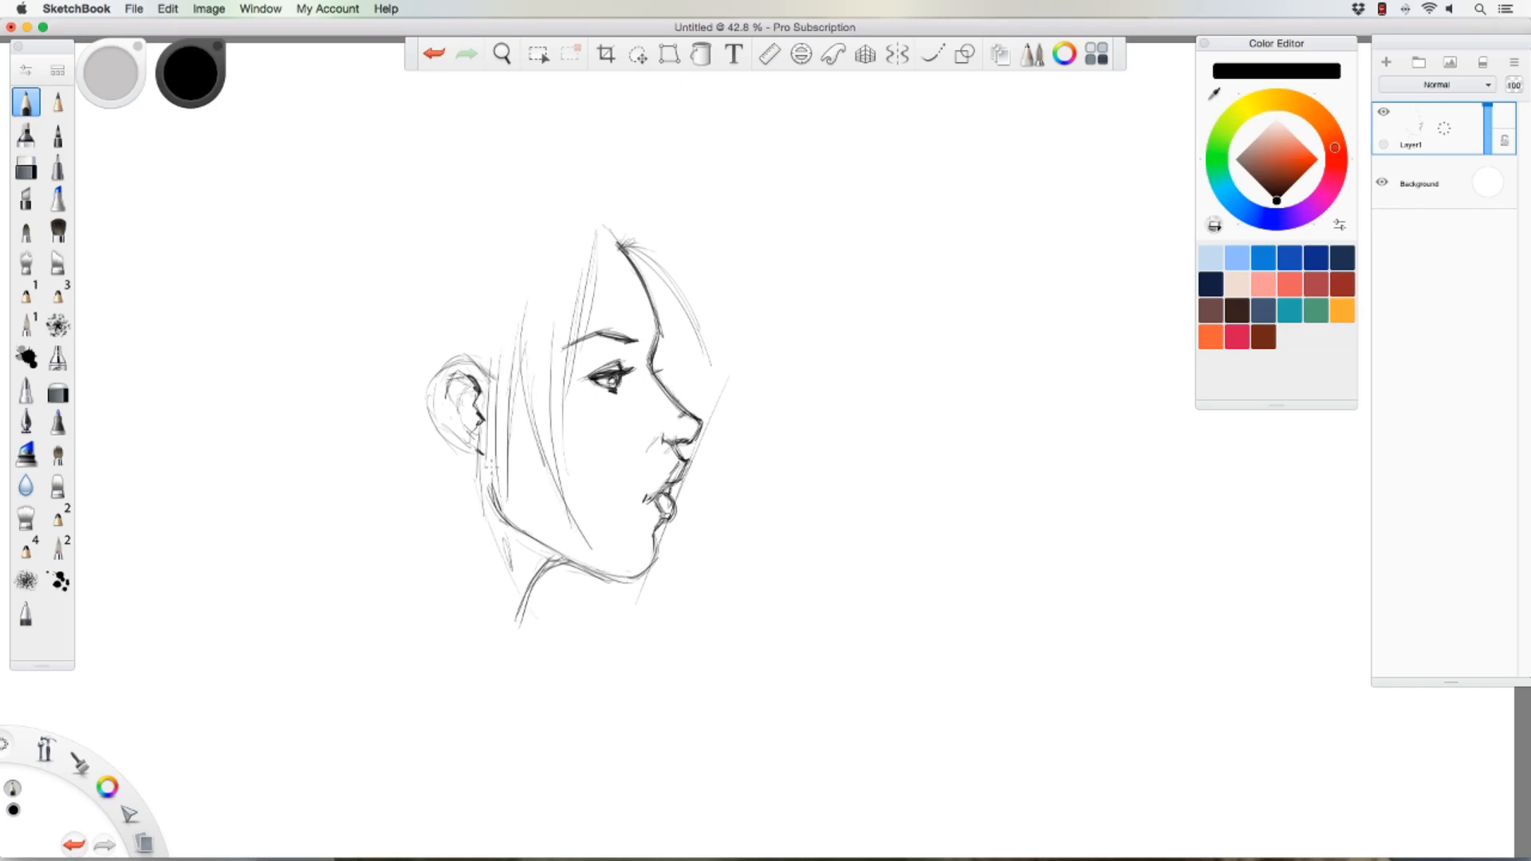
Step: Extend loose hair strands down over the neck and add lighter strands around the crown and forehead
left_click_drag(500, 508, 591, 662)
left_click_drag(496, 568, 598, 682)
mouse_move(475, 478)
left_mouse_down()
mouse_move(488, 566)
mouse_move(539, 683)
left_mouse_up()
left_click_drag(496, 603, 571, 687)
left_click_drag(491, 379, 508, 303)
mouse_move(528, 300)
left_mouse_down()
mouse_move(580, 229)
mouse_move(651, 212)
mouse_move(683, 250)
mouse_move(716, 420)
left_mouse_up()
mouse_move(670, 297)
left_mouse_down()
mouse_move(711, 367)
mouse_move(670, 307)
mouse_move(681, 389)
left_mouse_up()
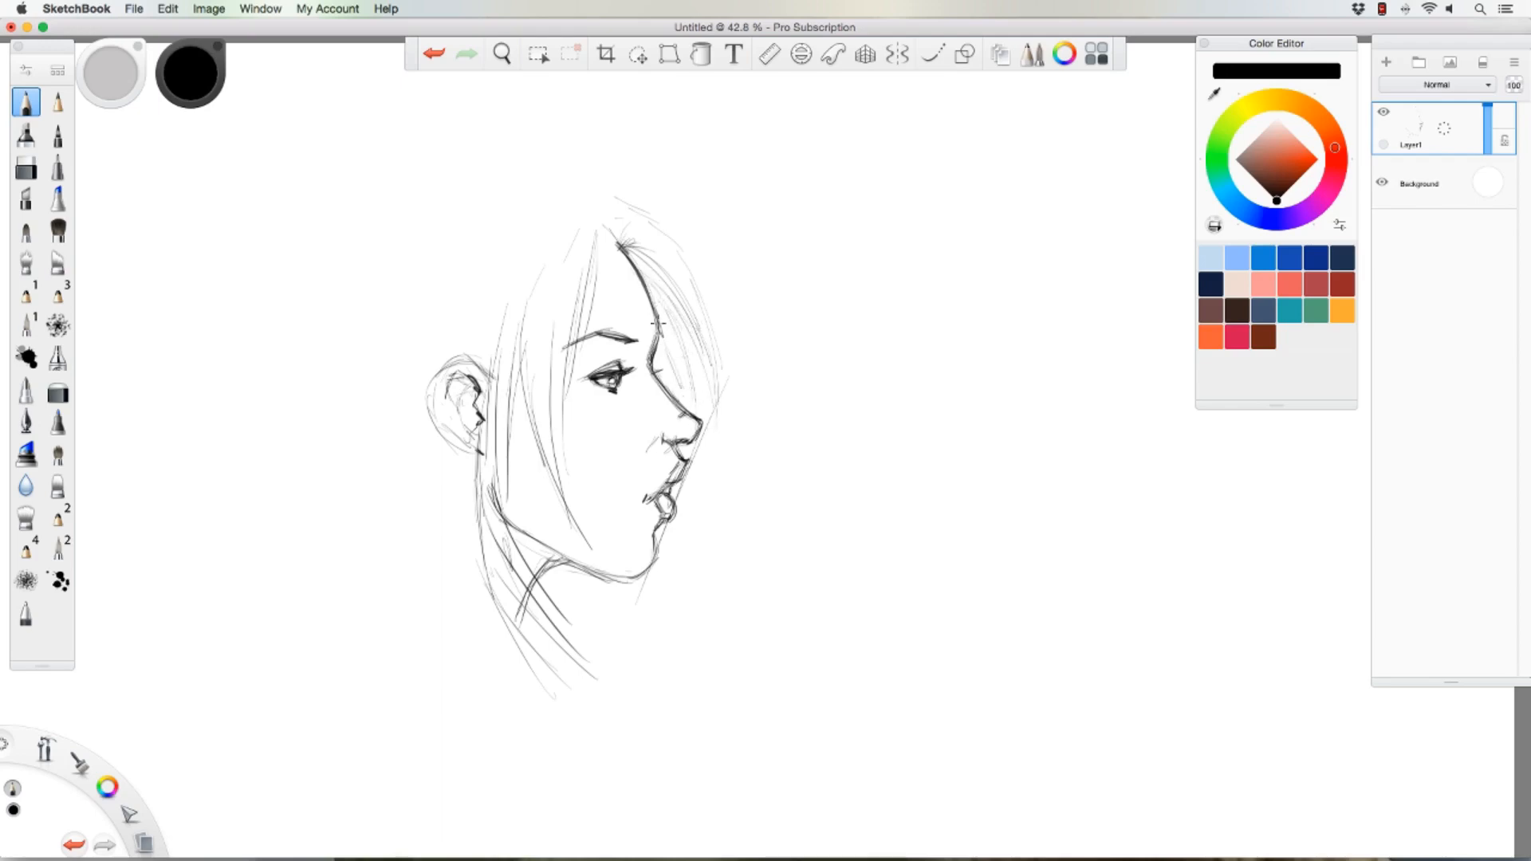
left_click_drag(626, 200, 644, 219)
Step: Examine the General preferences, including the maximum undos setting, and close them unchanged
left_click(80, 9)
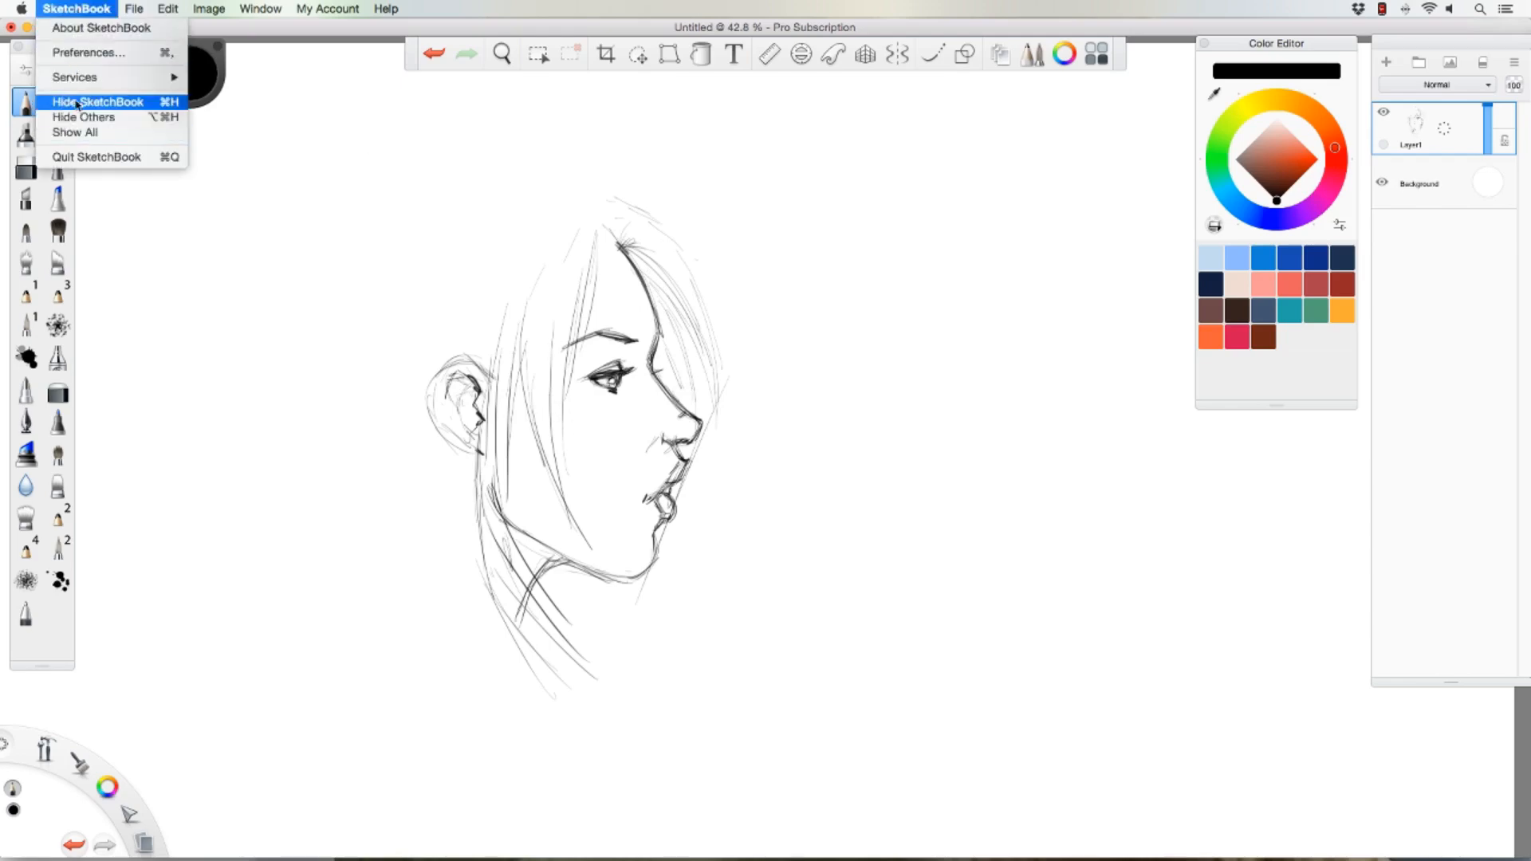
left_click(71, 53)
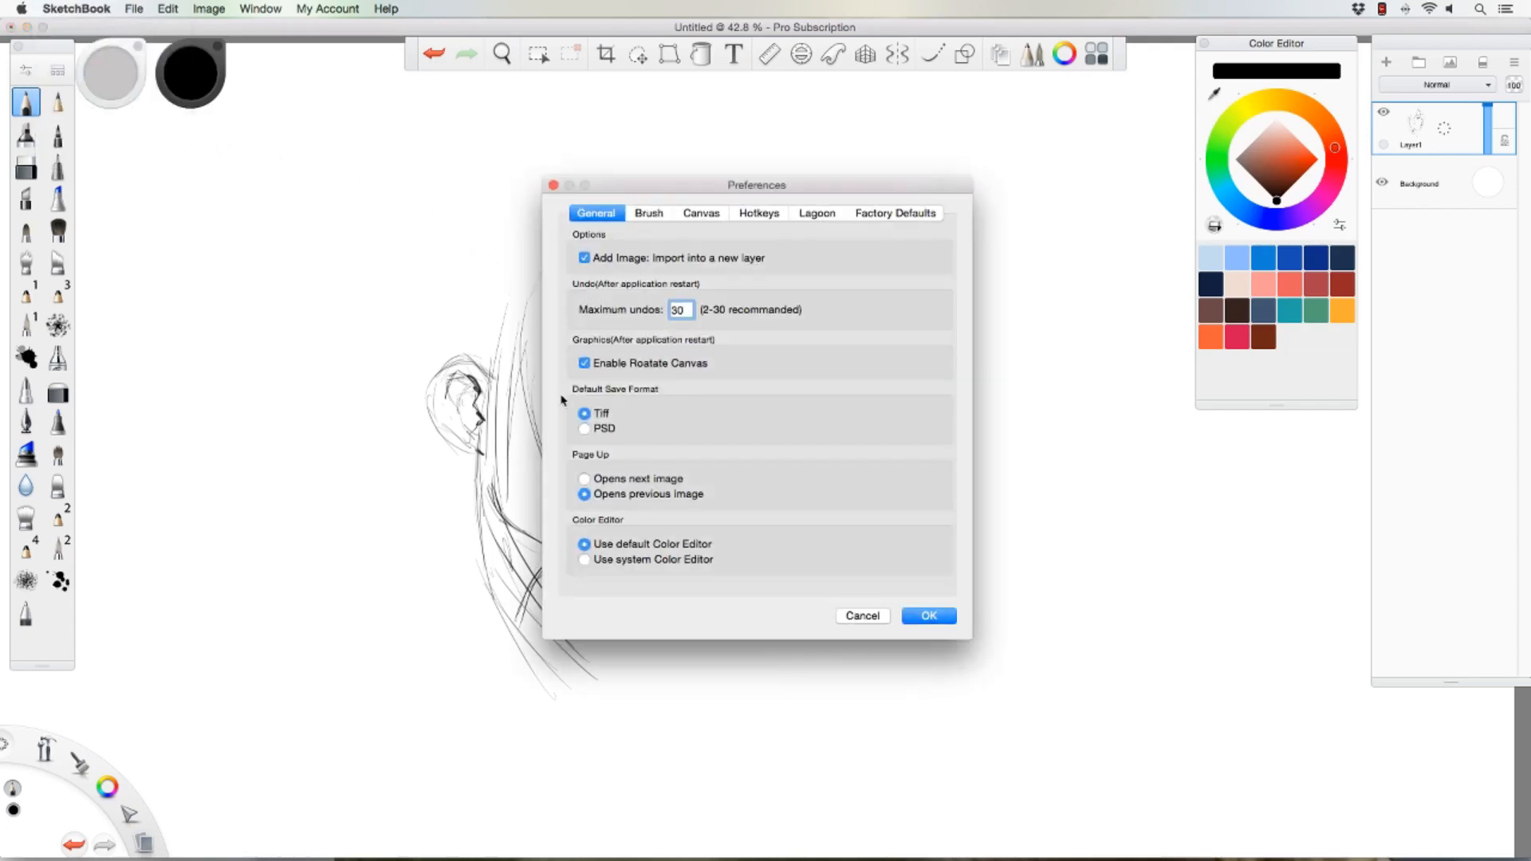
left_click(554, 186)
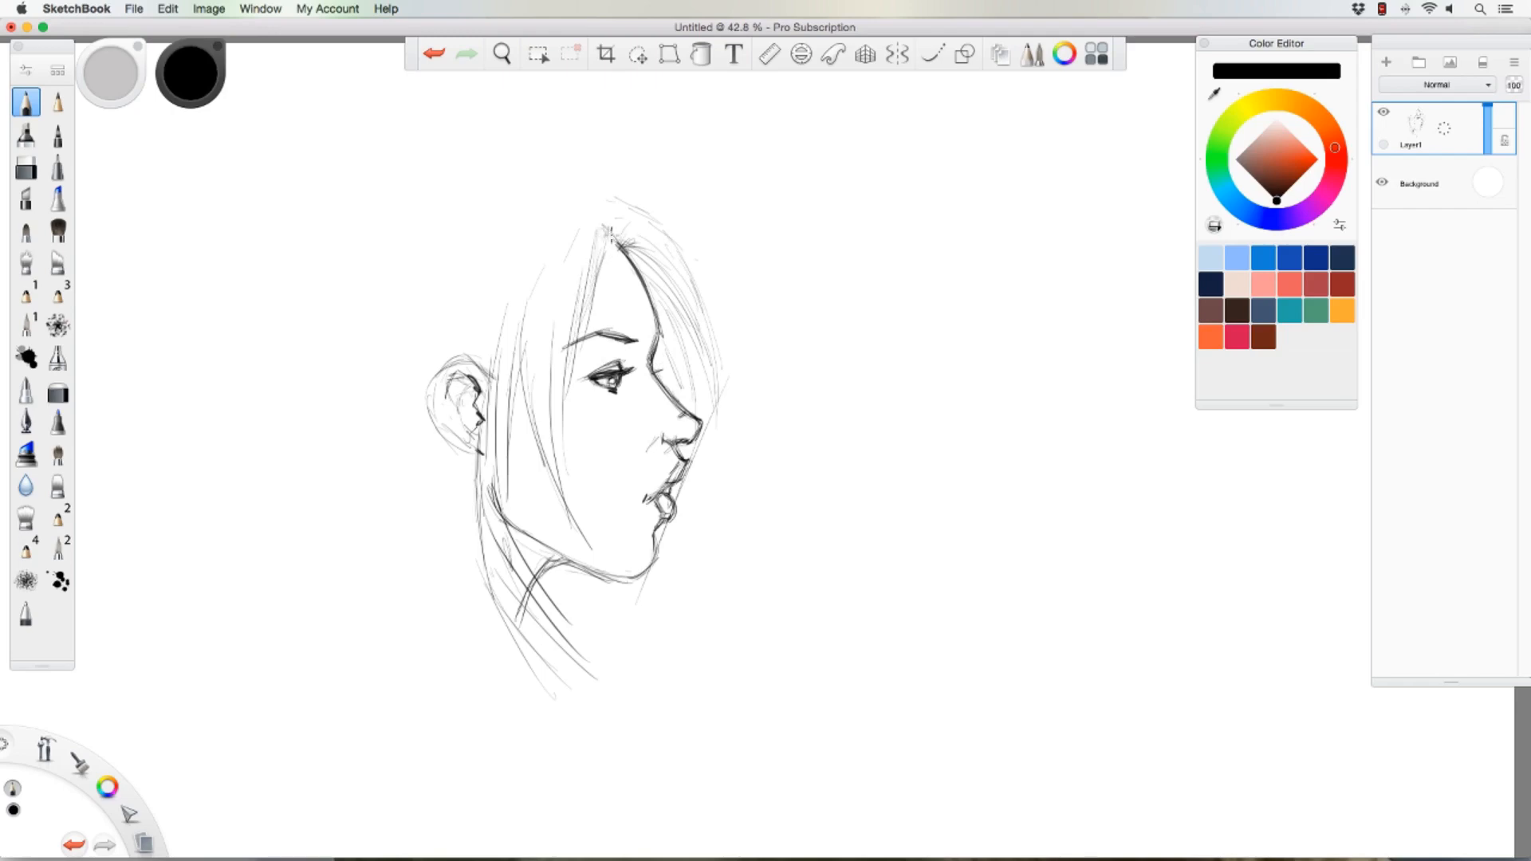
Step: Draw light hair strands sweeping back from the crown to the ear and hanging down behind it
mouse_move(588, 212)
left_mouse_down()
mouse_move(571, 239)
mouse_move(584, 198)
mouse_move(524, 292)
left_mouse_up()
left_click_drag(556, 224, 469, 347)
left_click_drag(509, 270, 448, 361)
mouse_move(443, 418)
left_mouse_down()
mouse_move(426, 520)
mouse_move(422, 486)
mouse_move(409, 495)
mouse_move(429, 592)
left_mouse_up()
left_click_drag(449, 477, 437, 579)
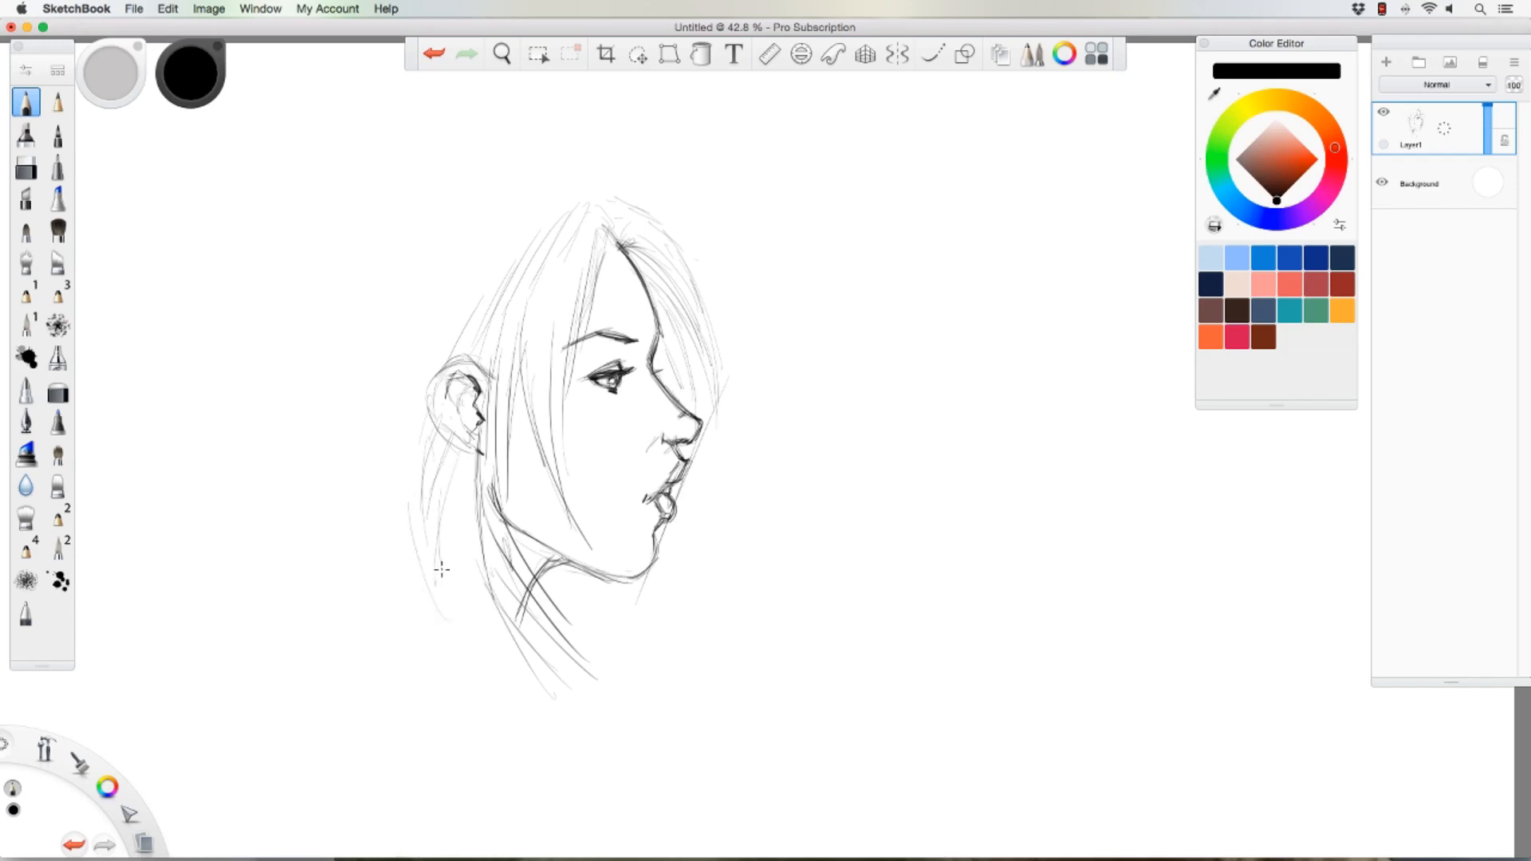
left_click_drag(461, 448, 498, 630)
mouse_move(500, 242)
left_mouse_down()
mouse_move(445, 310)
mouse_move(517, 252)
mouse_move(433, 340)
left_mouse_up()
Step: Rough in the outer hair volume with light curves over the crown, down the back and beneath the neck
mouse_move(501, 237)
left_mouse_down()
mouse_move(565, 196)
mouse_move(674, 251)
left_mouse_up()
mouse_move(643, 201)
left_mouse_down()
mouse_move(697, 247)
mouse_move(713, 453)
left_mouse_up()
left_click_drag(557, 195, 430, 283)
mouse_move(490, 232)
left_mouse_down()
mouse_move(409, 317)
mouse_move(461, 279)
mouse_move(410, 321)
mouse_move(367, 448)
mouse_move(407, 337)
mouse_move(375, 419)
left_mouse_up()
mouse_move(422, 351)
left_mouse_down()
mouse_move(358, 519)
mouse_move(377, 506)
left_mouse_up()
mouse_move(392, 467)
left_mouse_down()
mouse_move(415, 583)
mouse_move(388, 536)
mouse_move(504, 662)
mouse_move(467, 631)
mouse_move(582, 704)
mouse_move(521, 681)
mouse_move(667, 698)
mouse_move(549, 716)
mouse_move(454, 672)
left_mouse_up()
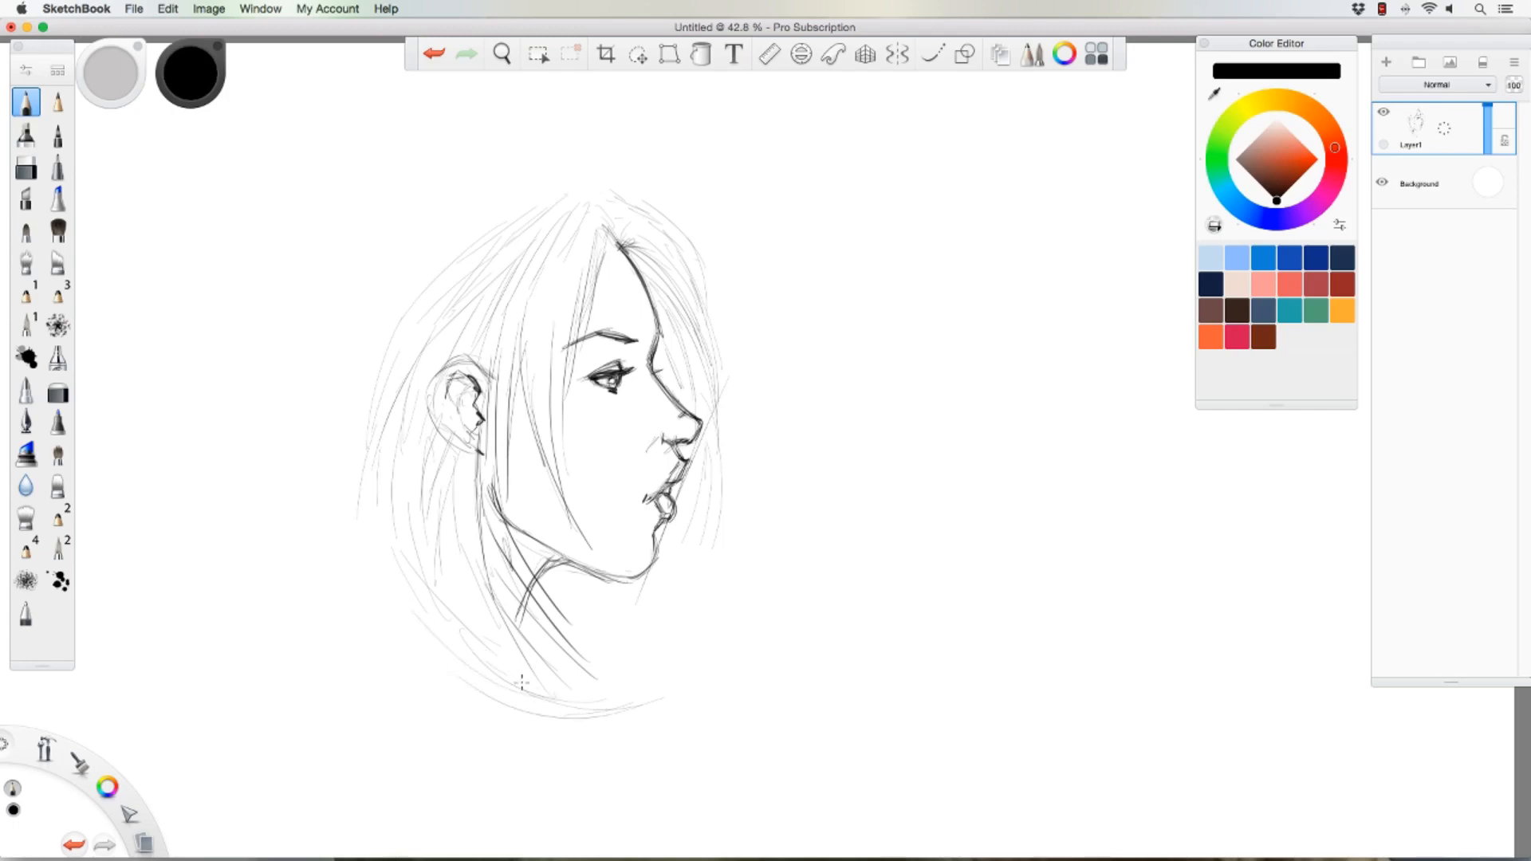
left_click_drag(754, 636, 559, 714)
Step: Add a strand over the crown and darken the ear's outer outline
left_click_drag(437, 257, 482, 217)
mouse_move(446, 378)
left_mouse_down()
mouse_move(441, 429)
mouse_move(477, 450)
left_mouse_up()
mouse_move(450, 365)
left_mouse_down()
mouse_move(469, 356)
mouse_move(488, 373)
left_mouse_up()
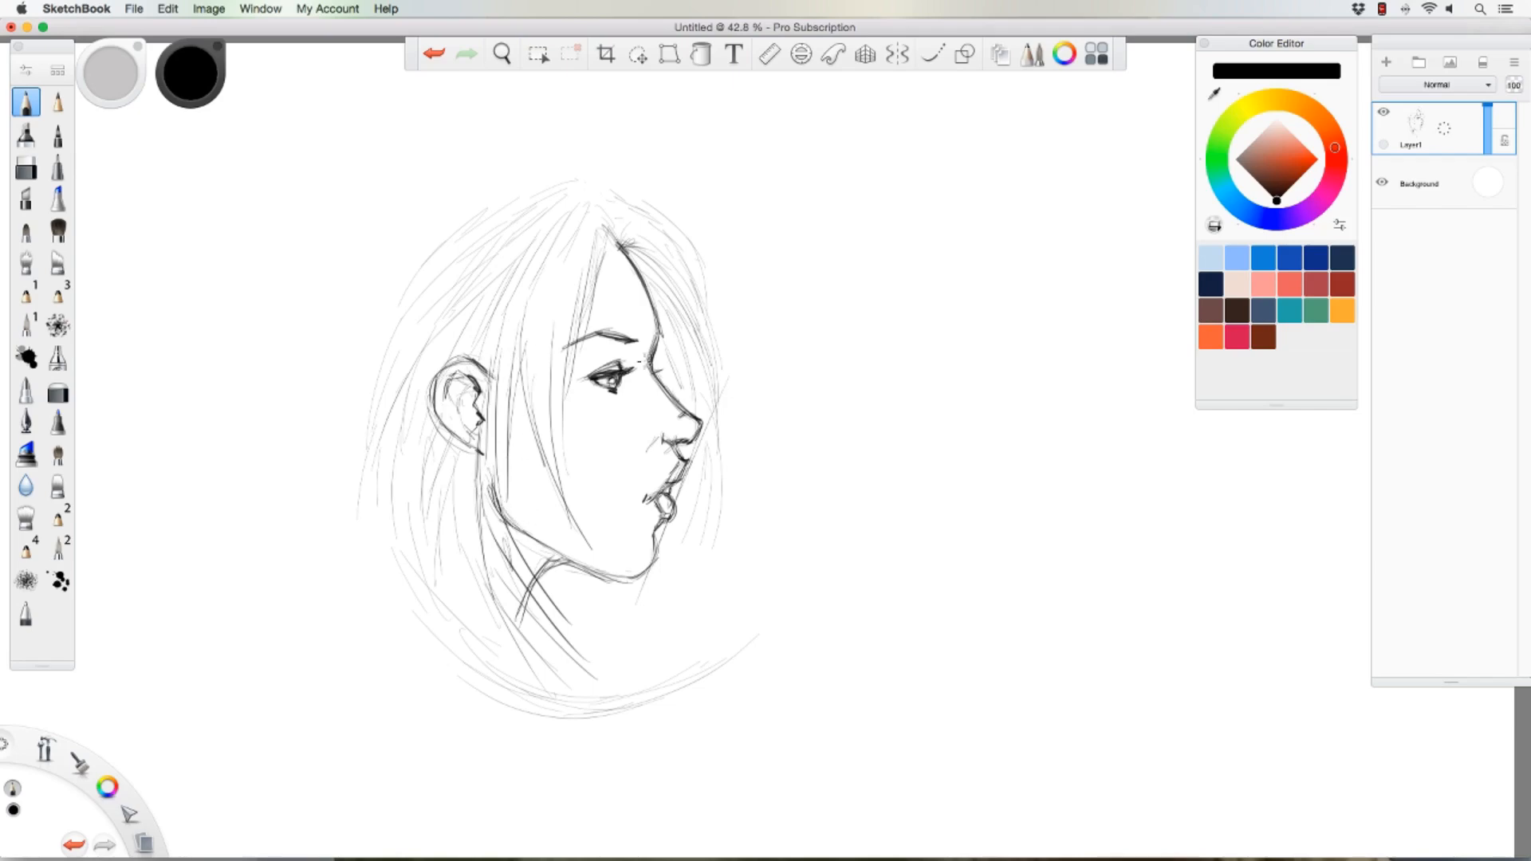
Step: Darken the eyebrow, the eye, and the line between the lips
left_click_drag(595, 345, 636, 340)
left_click_drag(593, 381, 621, 395)
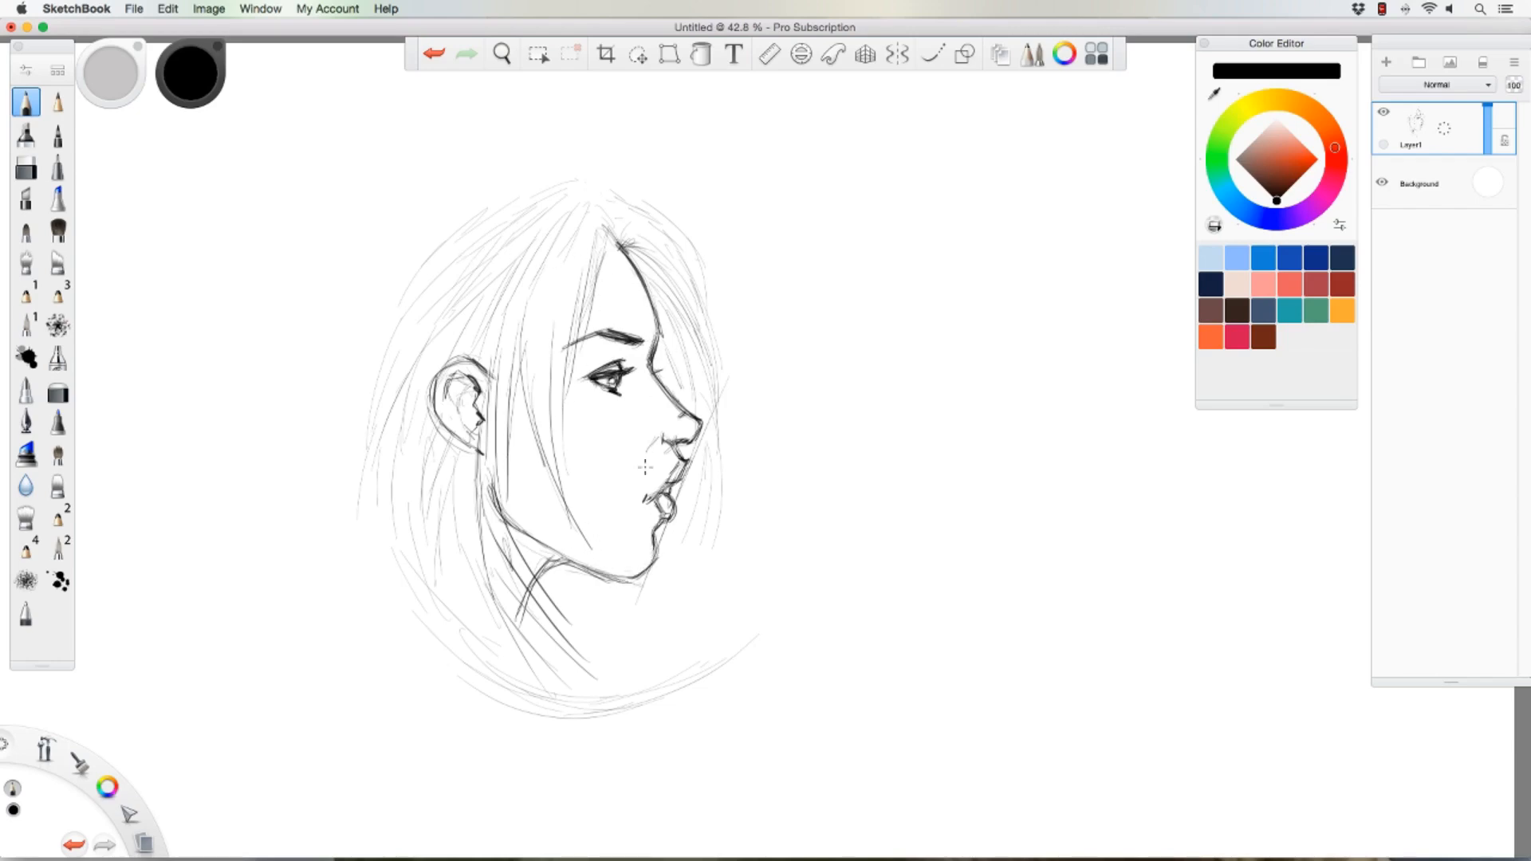
left_click_drag(670, 514, 657, 530)
left_click_drag(678, 467, 649, 499)
Step: Darken the hairline at the parting and build up bold strands falling over the front of the forehead
left_click_drag(603, 233, 560, 421)
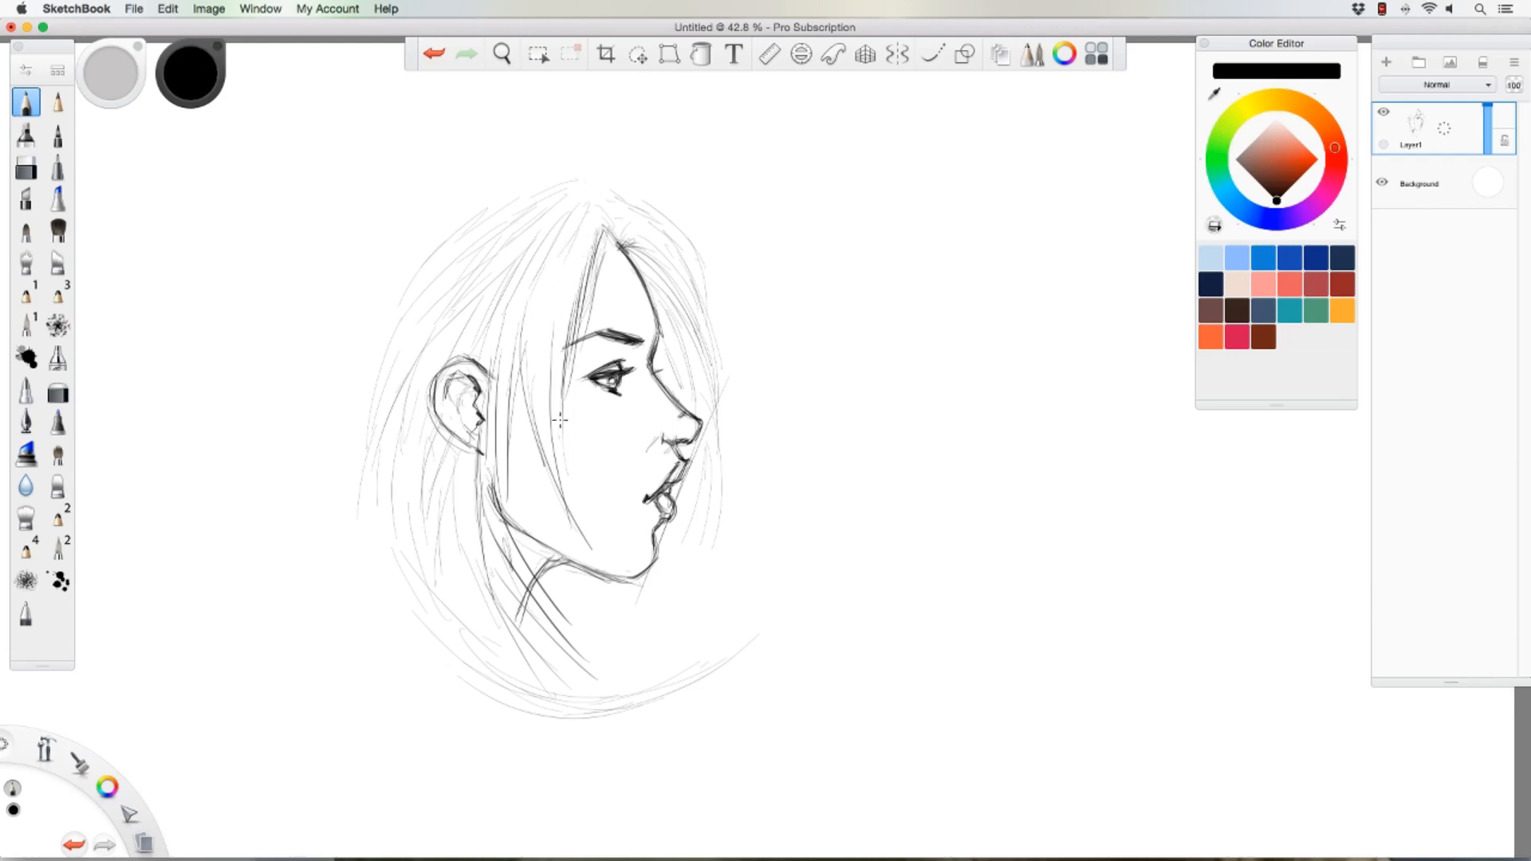
mouse_move(604, 228)
left_mouse_down()
mouse_move(655, 254)
mouse_move(706, 355)
left_mouse_up()
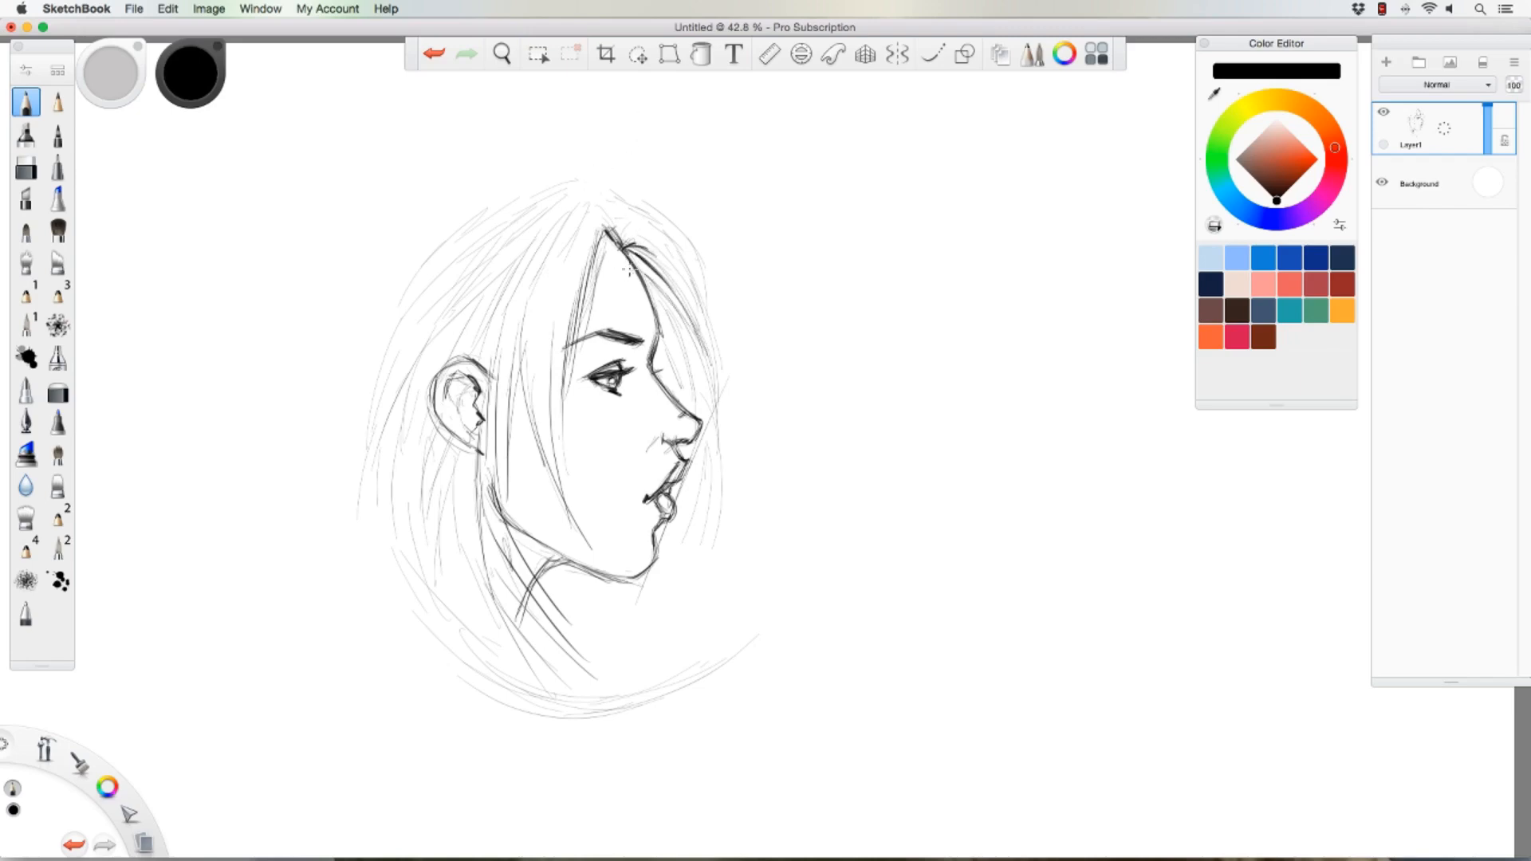
left_click_drag(636, 257, 706, 343)
left_click_drag(644, 284, 677, 330)
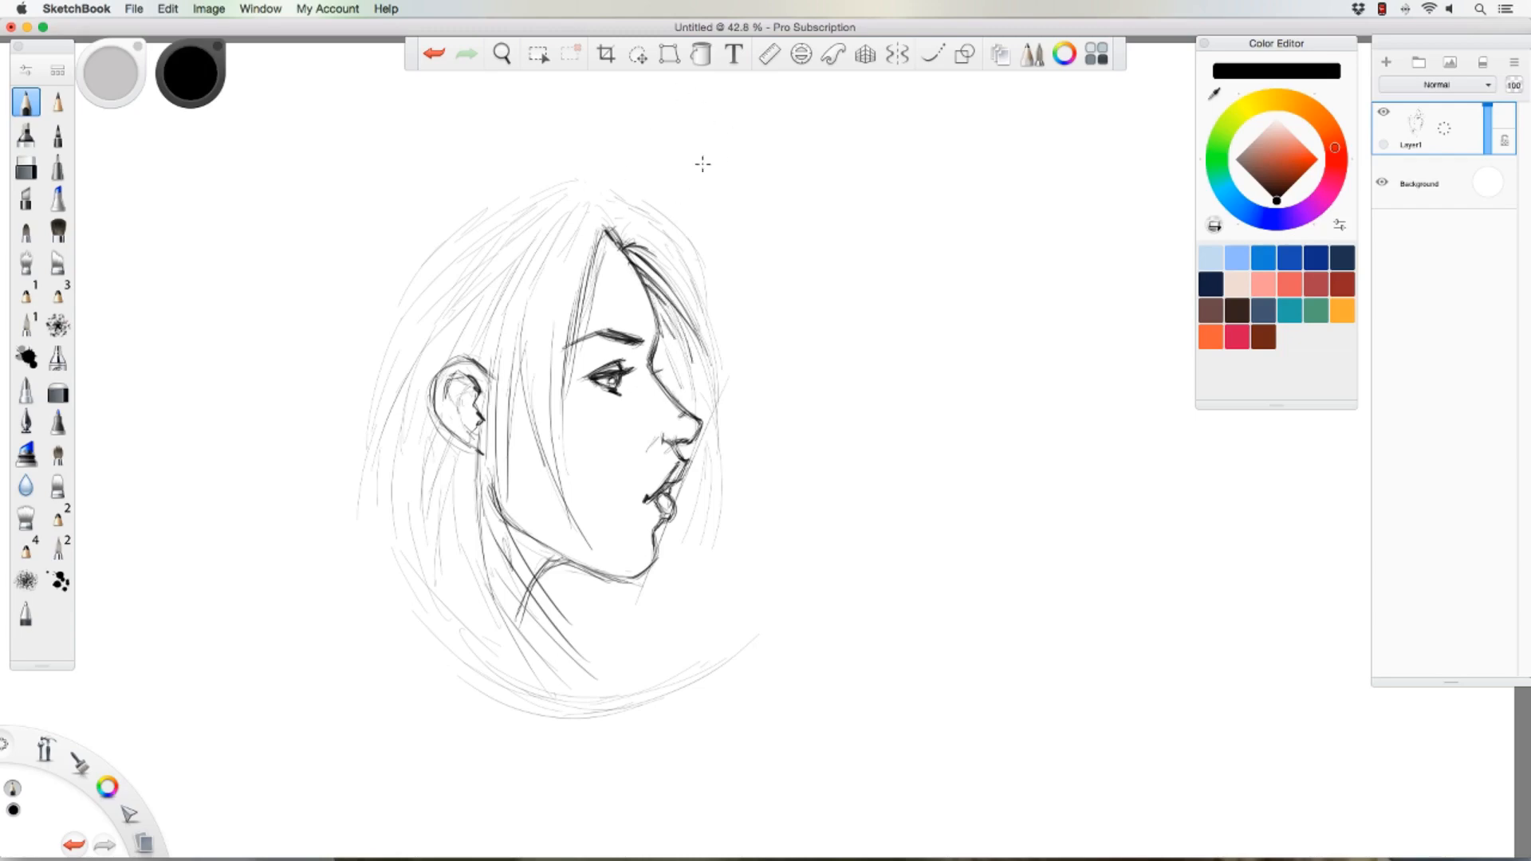
left_click_drag(650, 249, 722, 383)
left_click_drag(678, 271, 717, 372)
left_click_drag(662, 233, 708, 312)
mouse_move(683, 257)
left_mouse_down()
mouse_move(716, 324)
mouse_move(709, 304)
left_mouse_up()
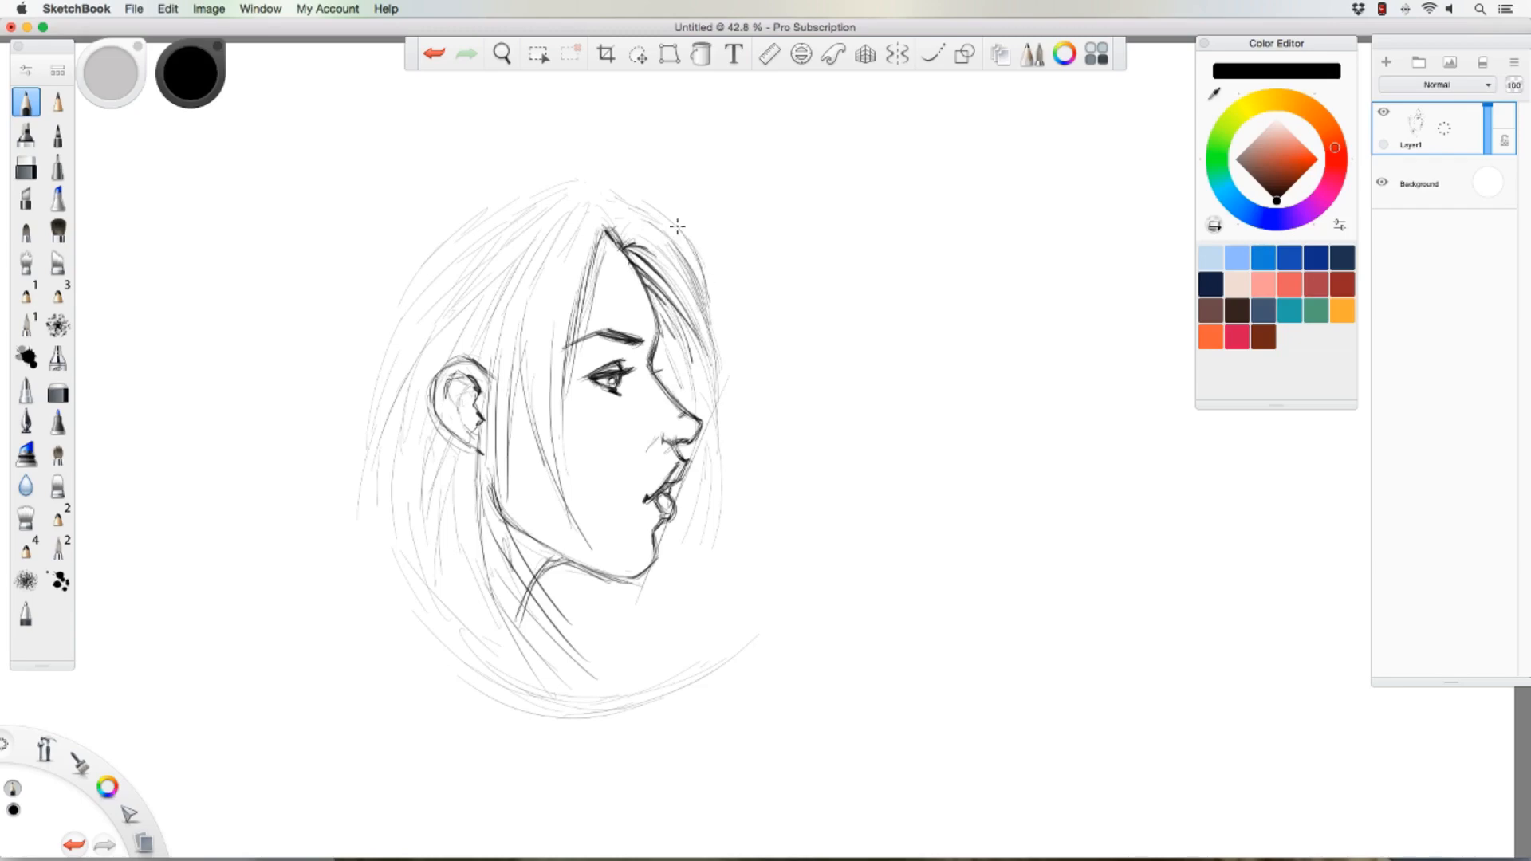
mouse_move(638, 199)
left_mouse_down()
mouse_move(691, 252)
mouse_move(710, 315)
mouse_move(656, 357)
left_mouse_up()
Step: Define the hair lock between cheek and ear with darker strands from the crown down to the jaw and neck
mouse_move(600, 233)
left_mouse_down()
mouse_move(584, 284)
mouse_move(532, 279)
left_mouse_up()
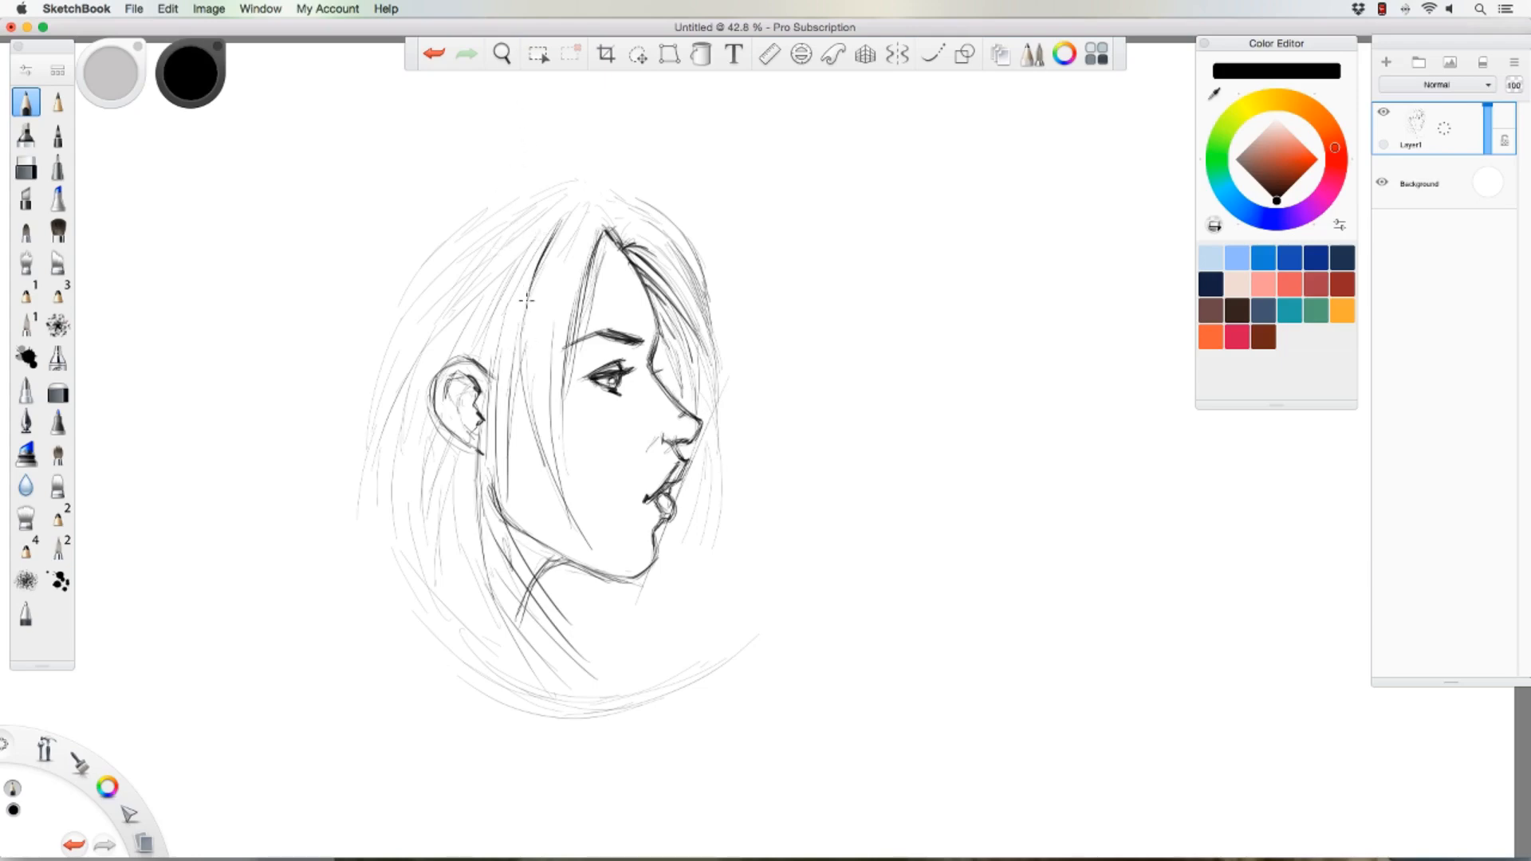
mouse_move(527, 298)
left_mouse_down()
mouse_move(516, 373)
mouse_move(571, 532)
left_mouse_up()
left_click_drag(557, 411, 598, 550)
mouse_move(520, 375)
left_mouse_down()
mouse_move(509, 487)
mouse_move(536, 576)
left_mouse_up()
left_click_drag(490, 456, 539, 582)
left_click_drag(486, 375, 500, 503)
left_click_drag(499, 338, 493, 482)
left_click_drag(498, 316, 486, 381)
left_click_drag(496, 316, 481, 359)
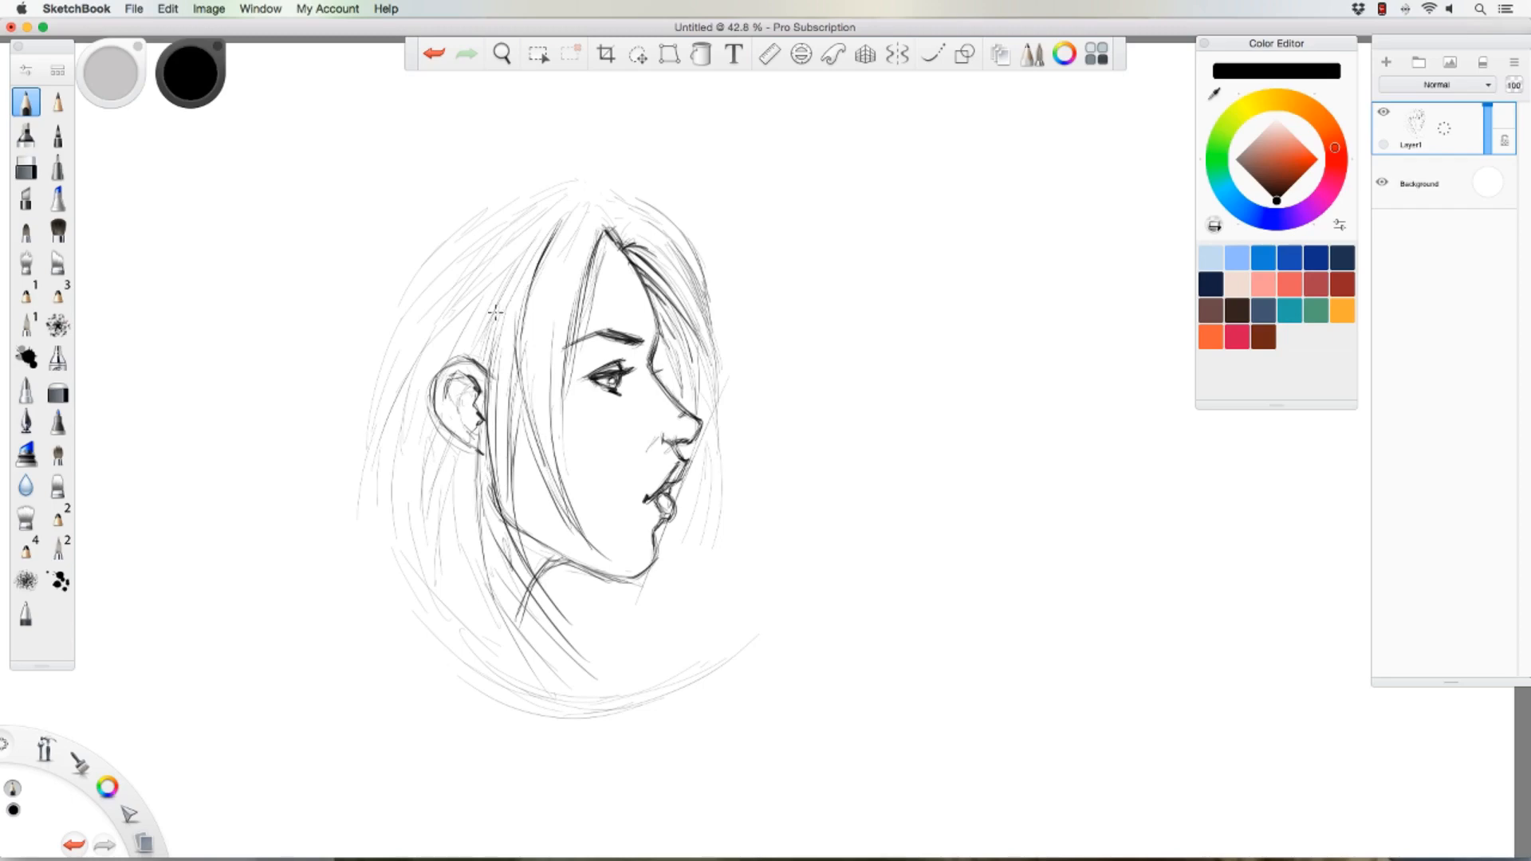
Step: Darken the hair strands hanging behind the ear and sweeping back above it
mouse_move(436, 437)
left_mouse_down()
mouse_move(430, 512)
mouse_move(444, 536)
left_mouse_up()
left_click_drag(449, 464, 465, 607)
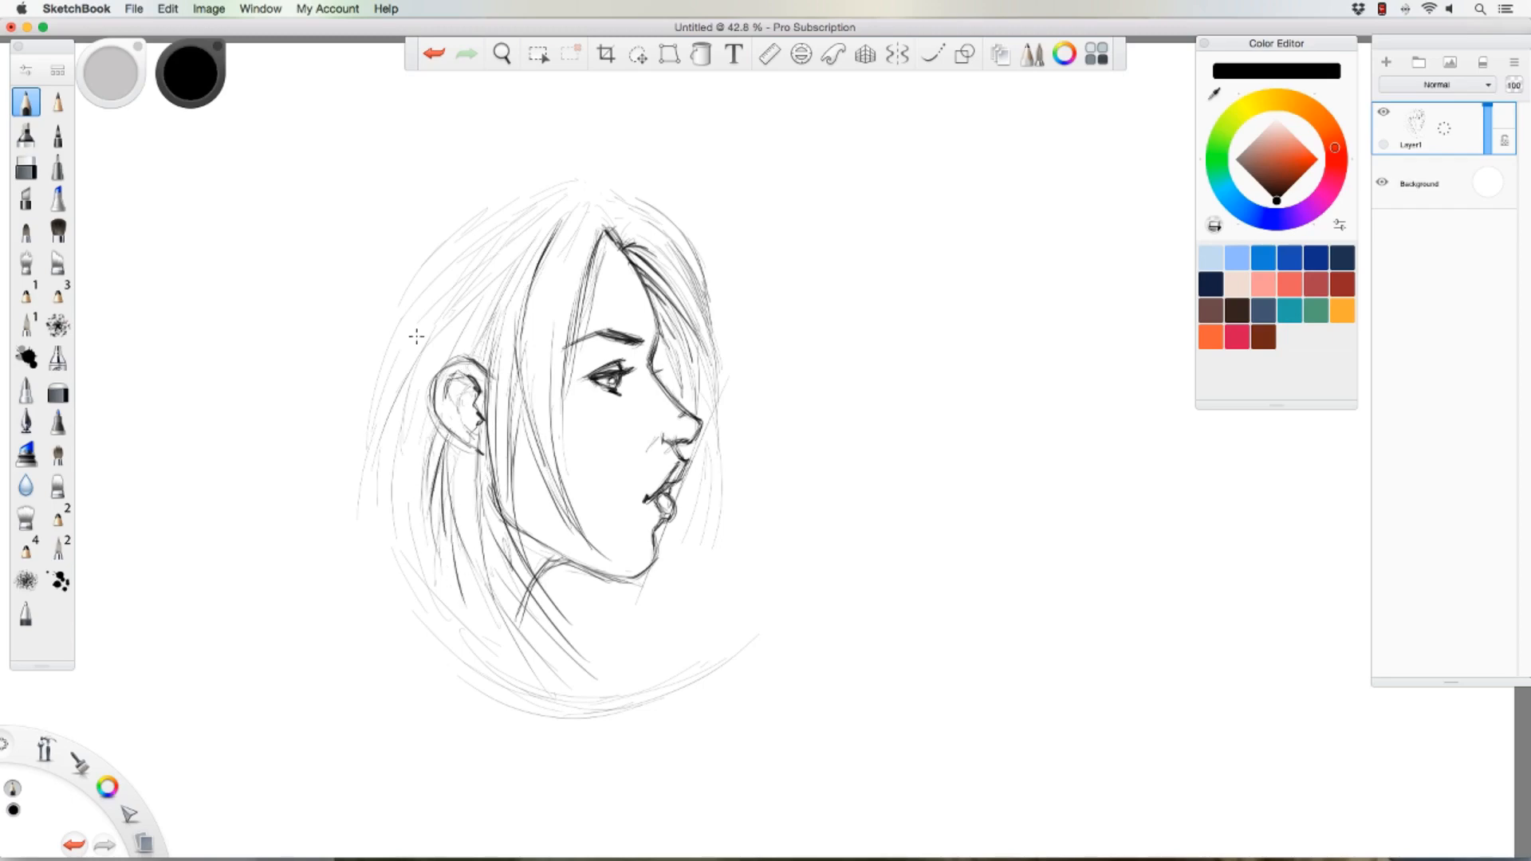
left_click_drag(426, 360, 403, 477)
left_click_drag(437, 414, 405, 538)
left_click_drag(409, 452, 397, 579)
mouse_move(412, 392)
left_mouse_down()
mouse_move(453, 314)
mouse_move(512, 260)
left_mouse_up()
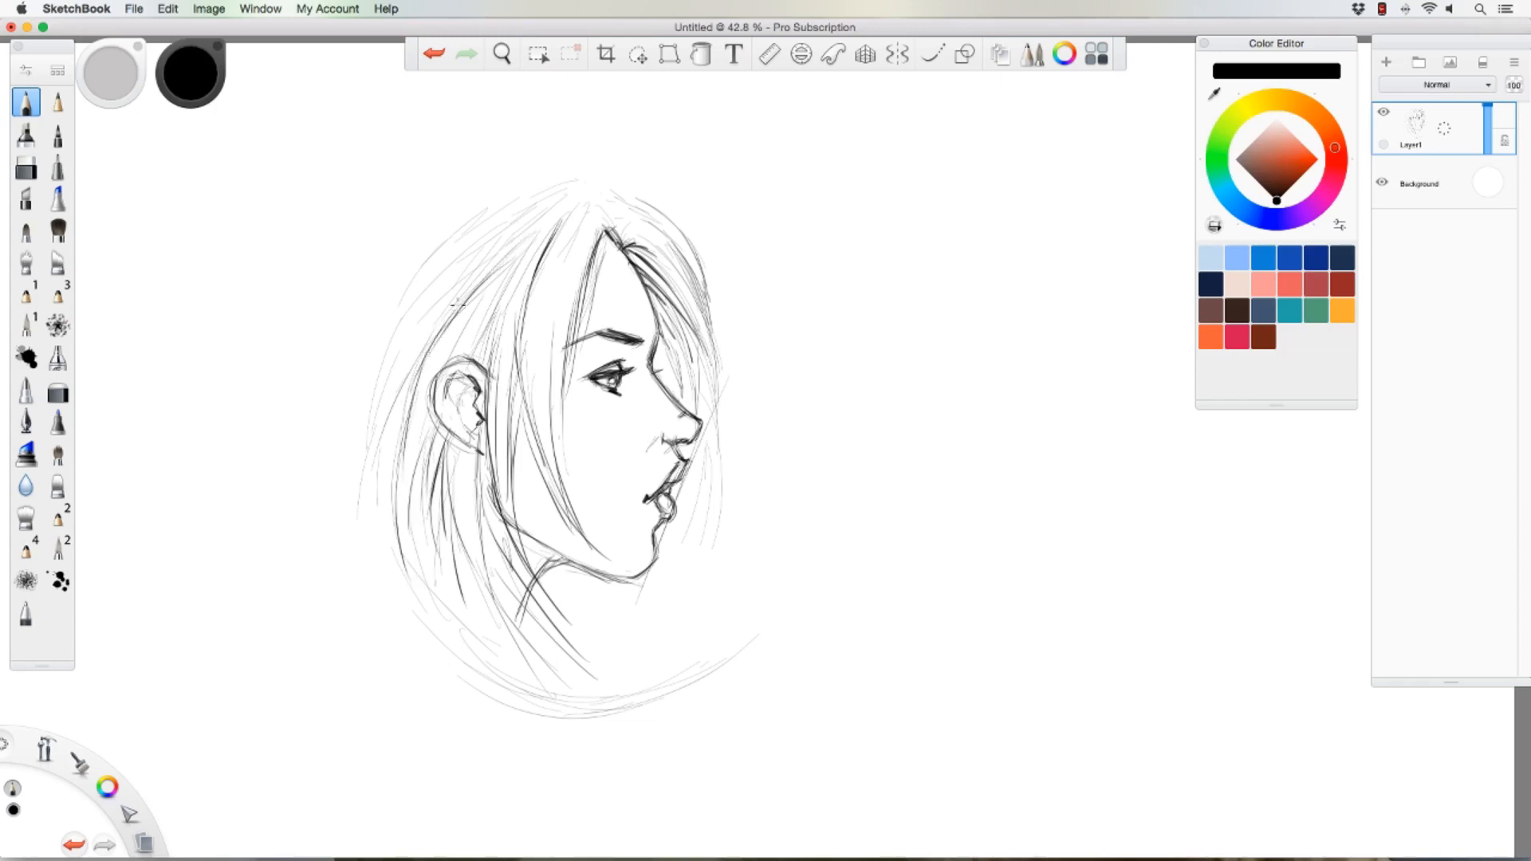
Step: Reinforce the hair strands at the back of the head and around the crown and parting
mouse_move(430, 343)
left_mouse_down()
mouse_move(451, 313)
mouse_move(383, 482)
mouse_move(377, 471)
left_mouse_up()
left_click_drag(394, 366, 388, 532)
left_click_drag(397, 331, 374, 541)
mouse_move(438, 273)
left_mouse_down()
mouse_move(389, 354)
mouse_move(483, 234)
left_mouse_up()
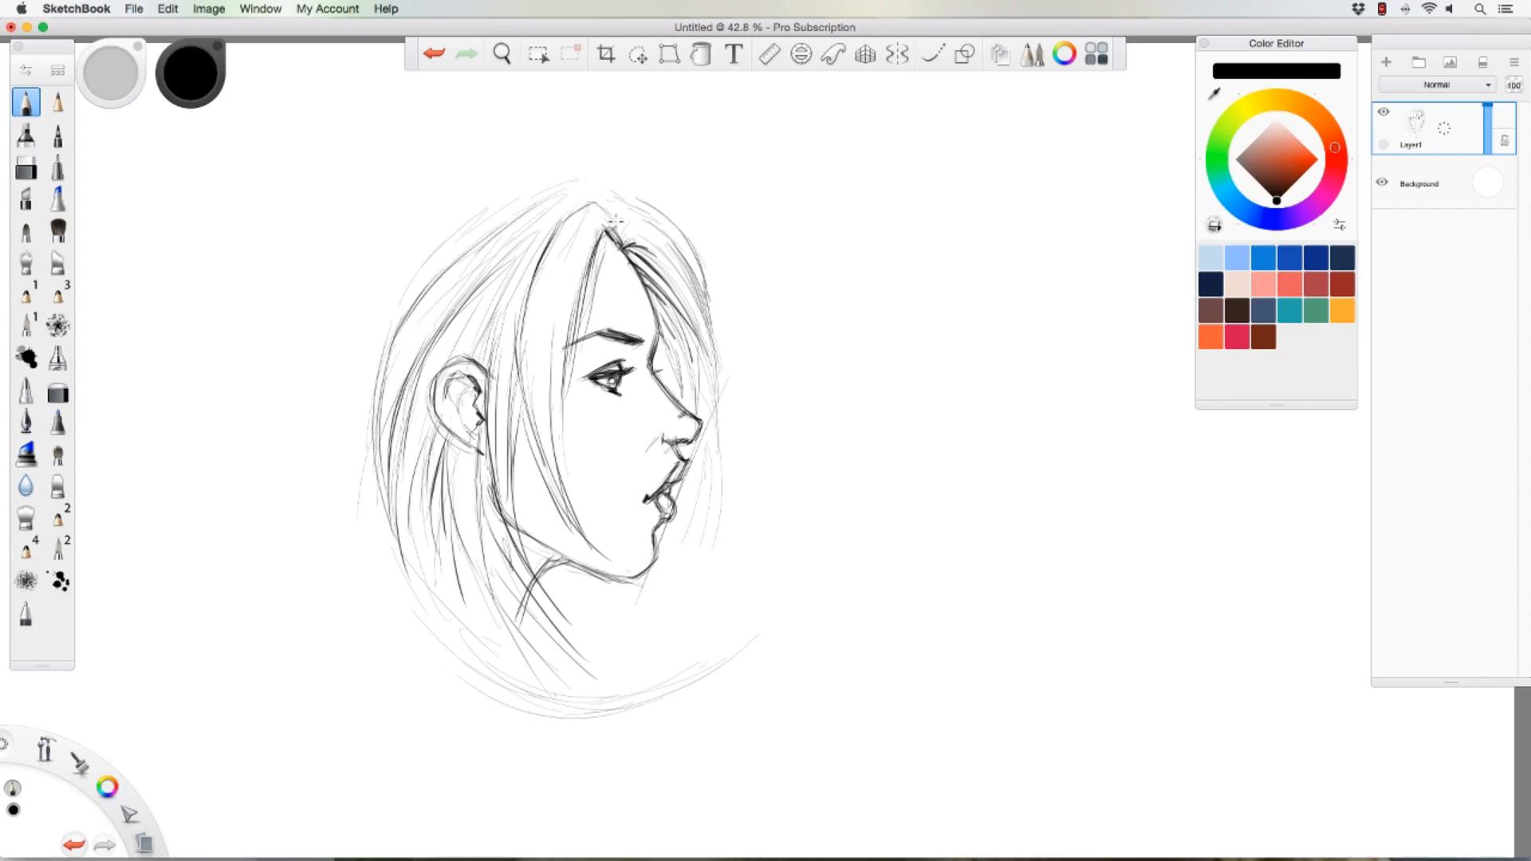
mouse_move(622, 241)
left_mouse_down()
mouse_move(608, 198)
mouse_move(495, 276)
mouse_move(497, 312)
left_mouse_up()
mouse_move(528, 191)
left_mouse_down()
mouse_move(469, 244)
mouse_move(436, 250)
left_mouse_up()
Step: Widen the hair at the back of the head with long outer curves down to neck level
mouse_move(407, 309)
left_mouse_down()
mouse_move(366, 371)
mouse_move(341, 515)
left_mouse_up()
mouse_move(339, 441)
left_mouse_down()
mouse_move(348, 550)
mouse_move(376, 629)
left_mouse_up()
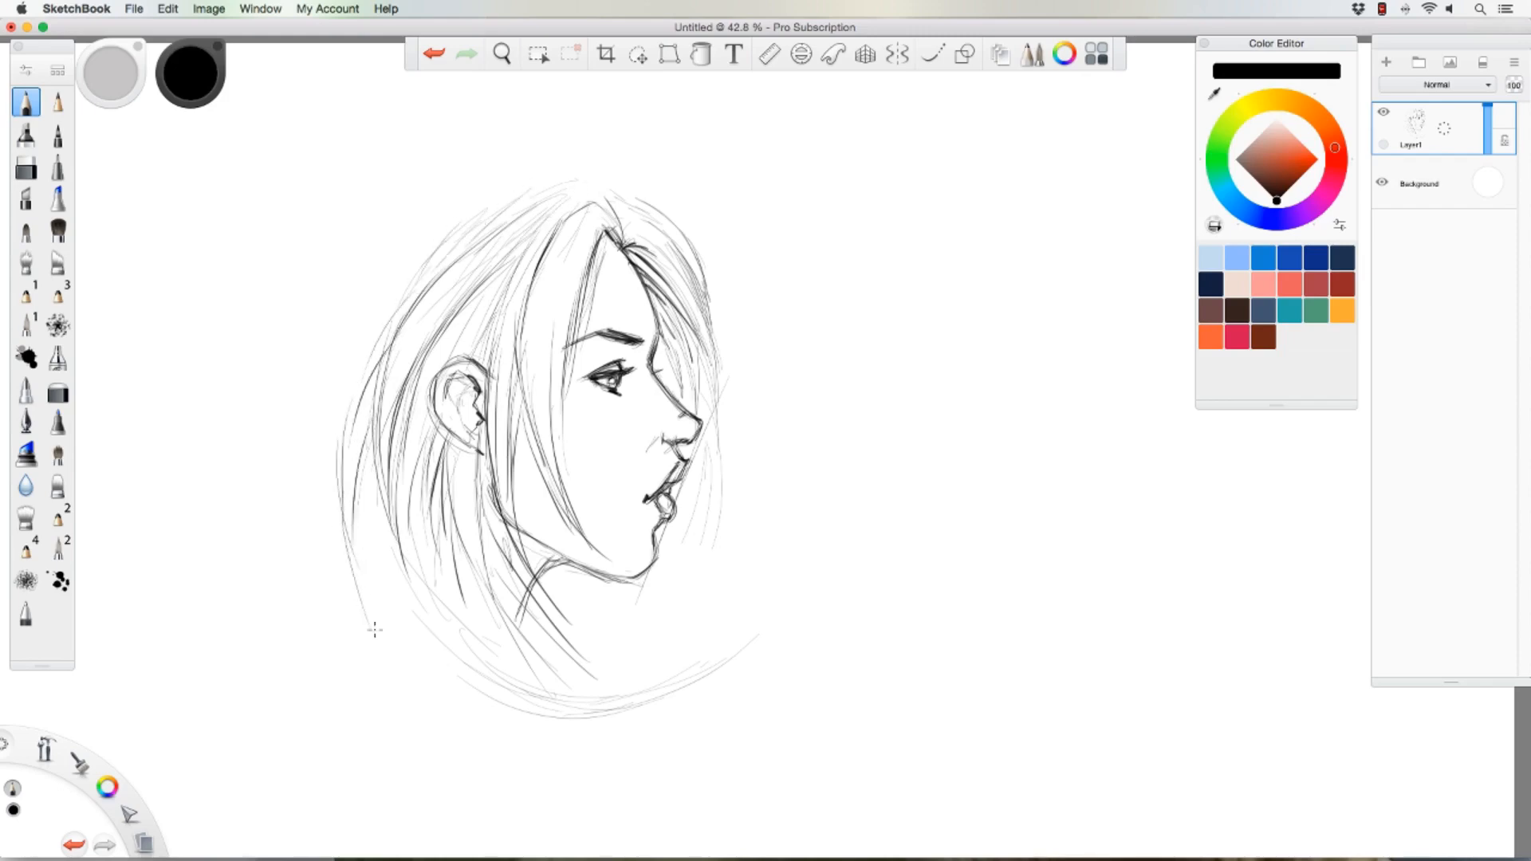
left_click_drag(341, 511, 389, 622)
mouse_move(351, 555)
left_mouse_down()
mouse_move(386, 624)
mouse_move(429, 643)
left_mouse_up()
left_click_drag(356, 512, 407, 596)
left_click_drag(399, 288, 363, 375)
Step: Draw windblown hair wisps curving outward in front of the nose
left_click_drag(701, 277, 739, 397)
left_click_drag(706, 337, 772, 440)
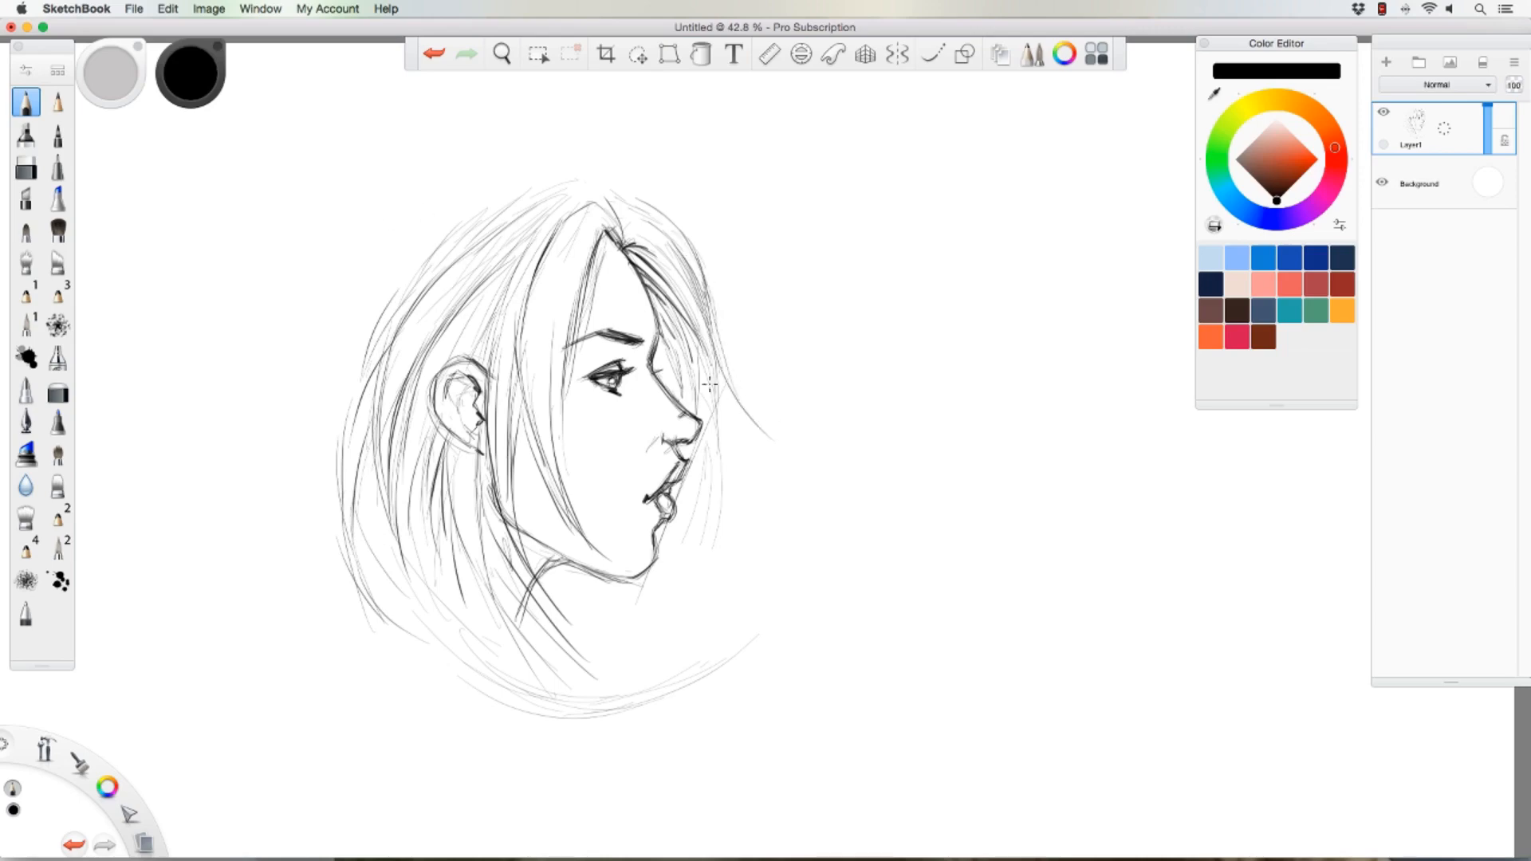
left_click_drag(705, 375, 779, 457)
mouse_move(729, 407)
left_mouse_down()
mouse_move(813, 474)
mouse_move(860, 460)
left_mouse_up()
left_click_drag(716, 392, 752, 483)
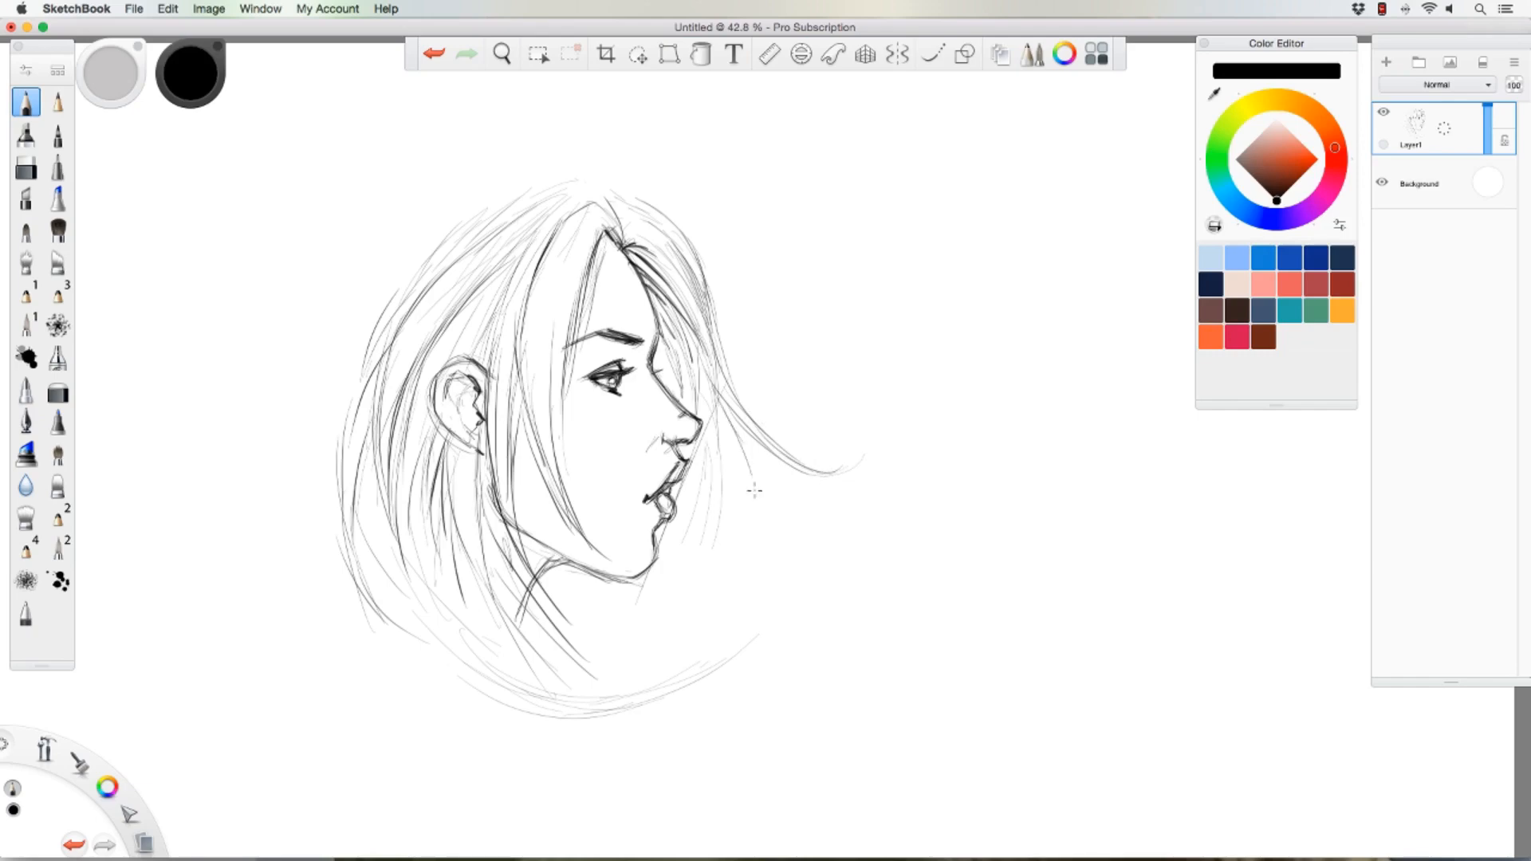
Step: Draw far-side hair strands falling in front of the lips and chin and below the jaw
mouse_move(721, 431)
left_mouse_down()
mouse_move(753, 531)
mouse_move(747, 583)
left_mouse_up()
mouse_move(709, 421)
left_mouse_down()
mouse_move(723, 486)
mouse_move(708, 472)
mouse_move(707, 549)
mouse_move(703, 468)
mouse_move(698, 575)
left_mouse_up()
left_click_drag(708, 472, 686, 626)
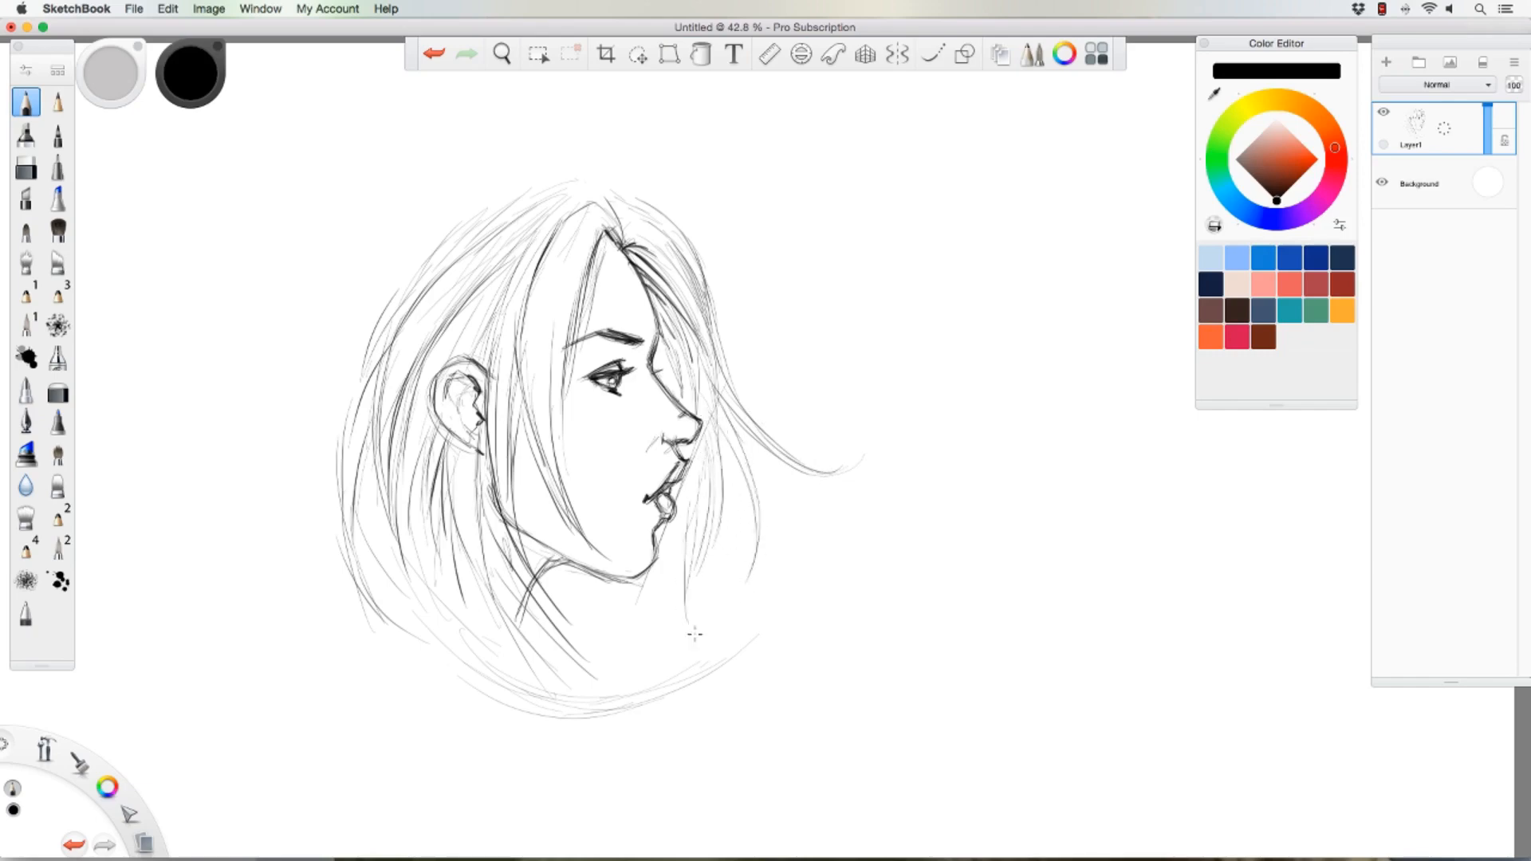
left_click_drag(678, 533, 707, 662)
left_click_drag(676, 594, 718, 666)
left_click_drag(657, 564, 690, 674)
mouse_move(644, 571)
left_mouse_down()
mouse_move(691, 678)
mouse_move(658, 658)
left_mouse_up()
mouse_move(605, 586)
left_mouse_down()
mouse_move(651, 655)
mouse_move(594, 592)
mouse_move(643, 619)
mouse_move(647, 655)
left_mouse_up()
mouse_move(562, 582)
left_mouse_down()
mouse_move(605, 634)
mouse_move(611, 684)
mouse_move(642, 683)
left_mouse_up()
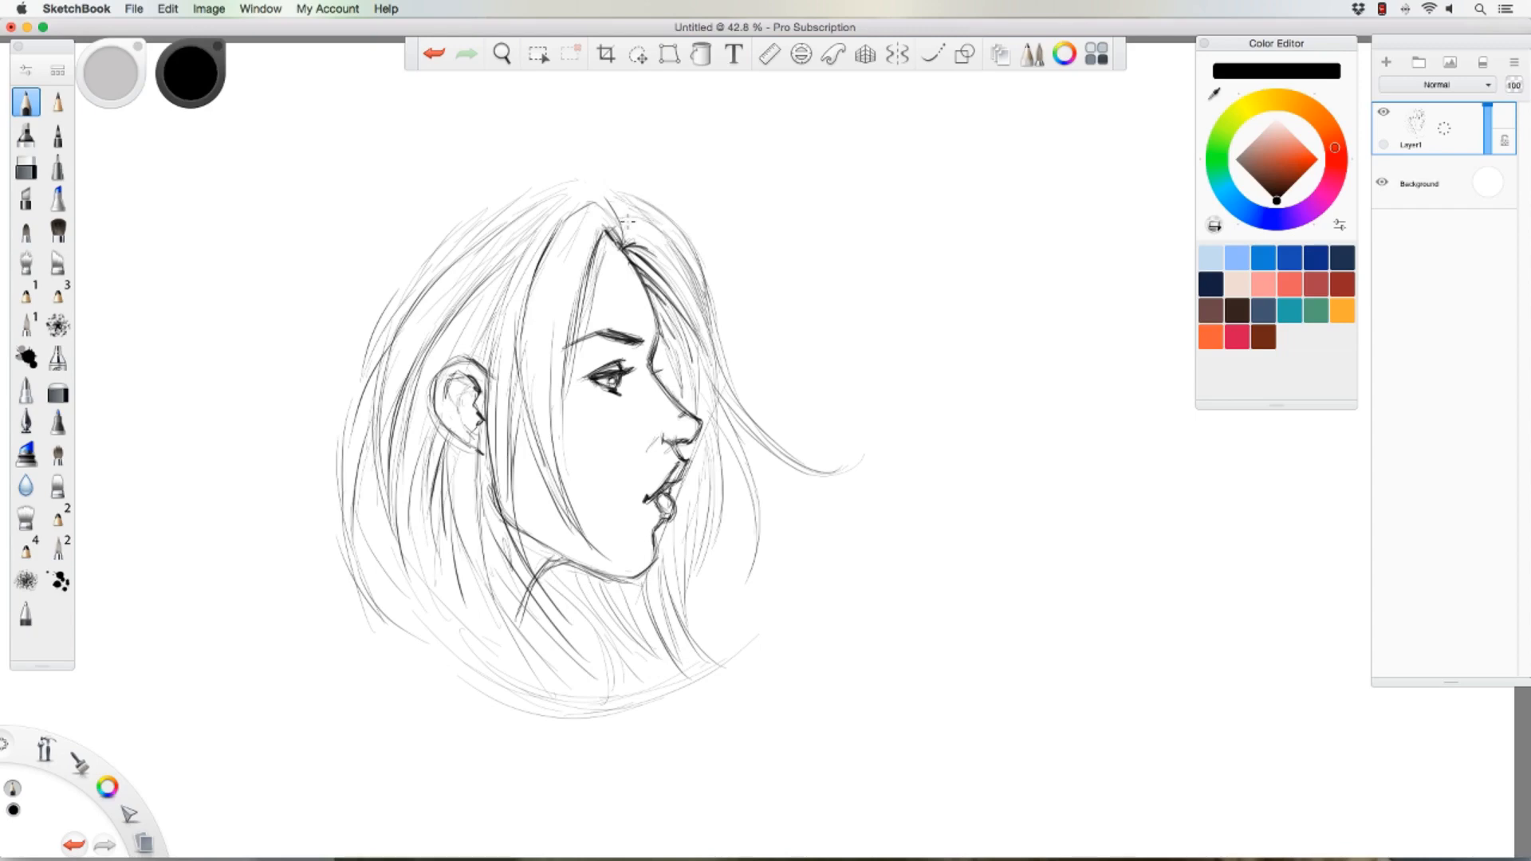
Step: Draw loose hair strands sweeping forward from the parting over the forehead, ending in curved wisps in front of the face
mouse_move(610, 188)
left_mouse_down()
mouse_move(726, 250)
mouse_move(750, 296)
left_mouse_up()
left_click_drag(702, 245, 772, 365)
left_click_drag(715, 278, 795, 357)
left_click_drag(738, 309, 834, 364)
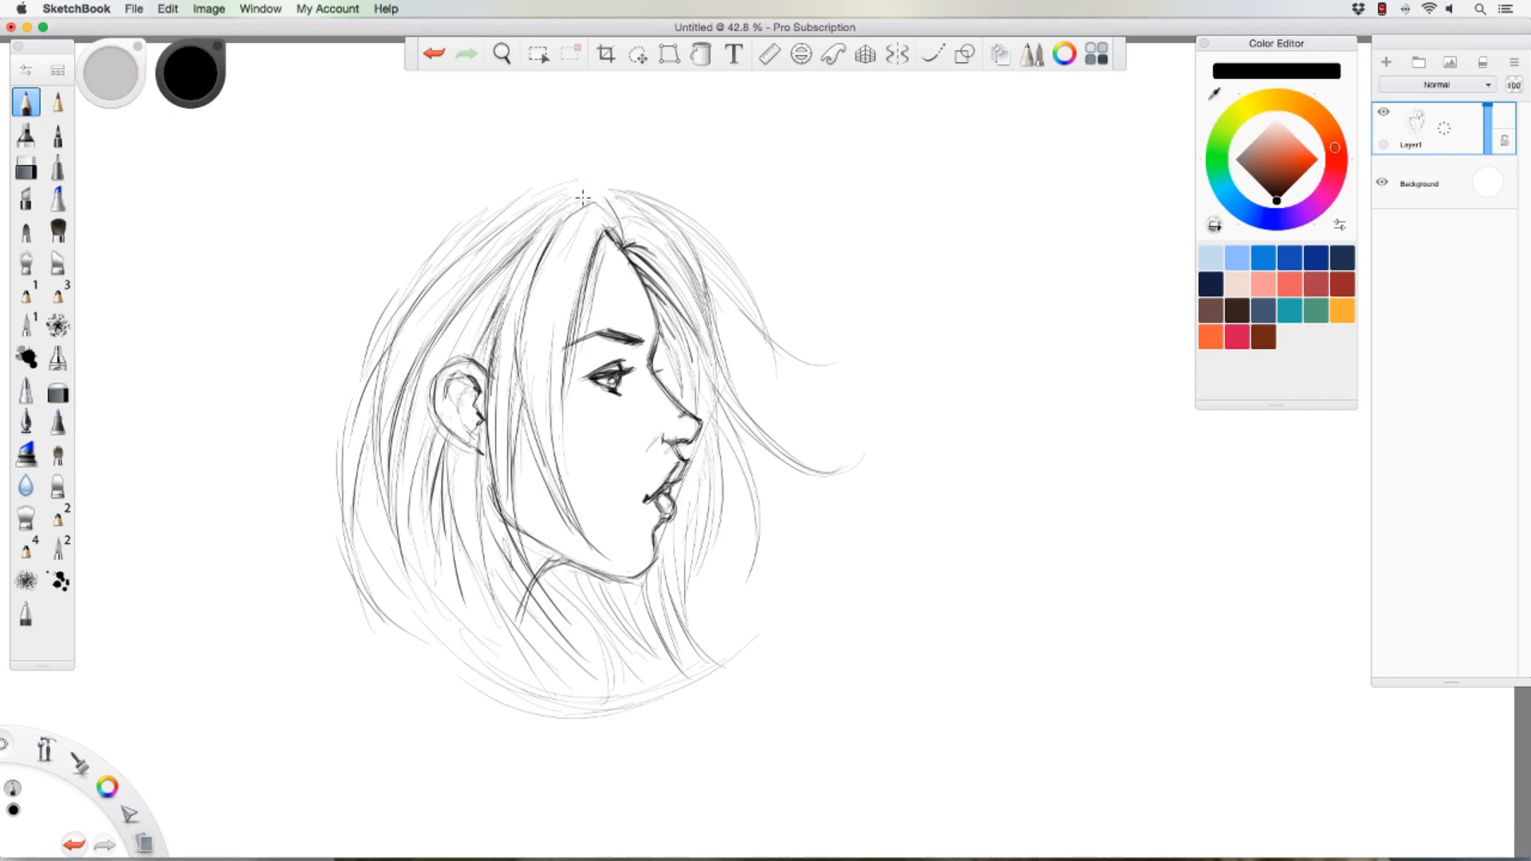
Step: Add long outer strands from the crown down the back of the head, plus strands beside the cheek and below the jaw
mouse_move(361, 345)
left_mouse_down()
mouse_move(329, 418)
mouse_move(378, 347)
mouse_move(314, 440)
left_mouse_up()
left_click_drag(563, 388, 571, 491)
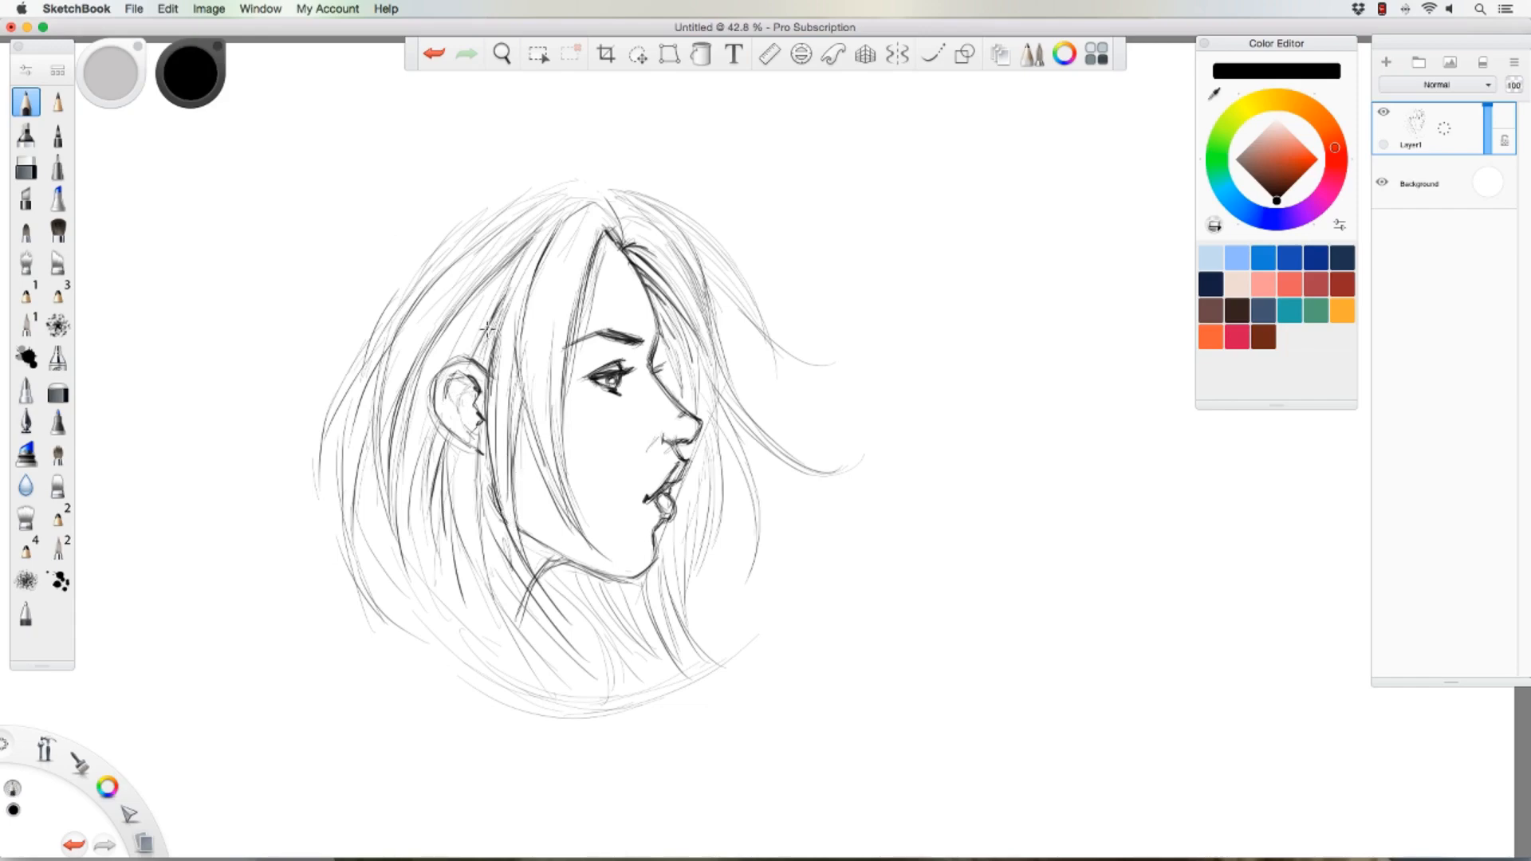
left_click_drag(502, 525, 604, 661)
left_click_drag(541, 207, 457, 277)
mouse_move(500, 225)
left_mouse_down()
mouse_move(360, 318)
mouse_move(408, 273)
mouse_move(322, 355)
mouse_move(372, 298)
mouse_move(307, 397)
left_mouse_up()
mouse_move(378, 316)
left_mouse_down()
mouse_move(321, 371)
mouse_move(295, 437)
left_mouse_up()
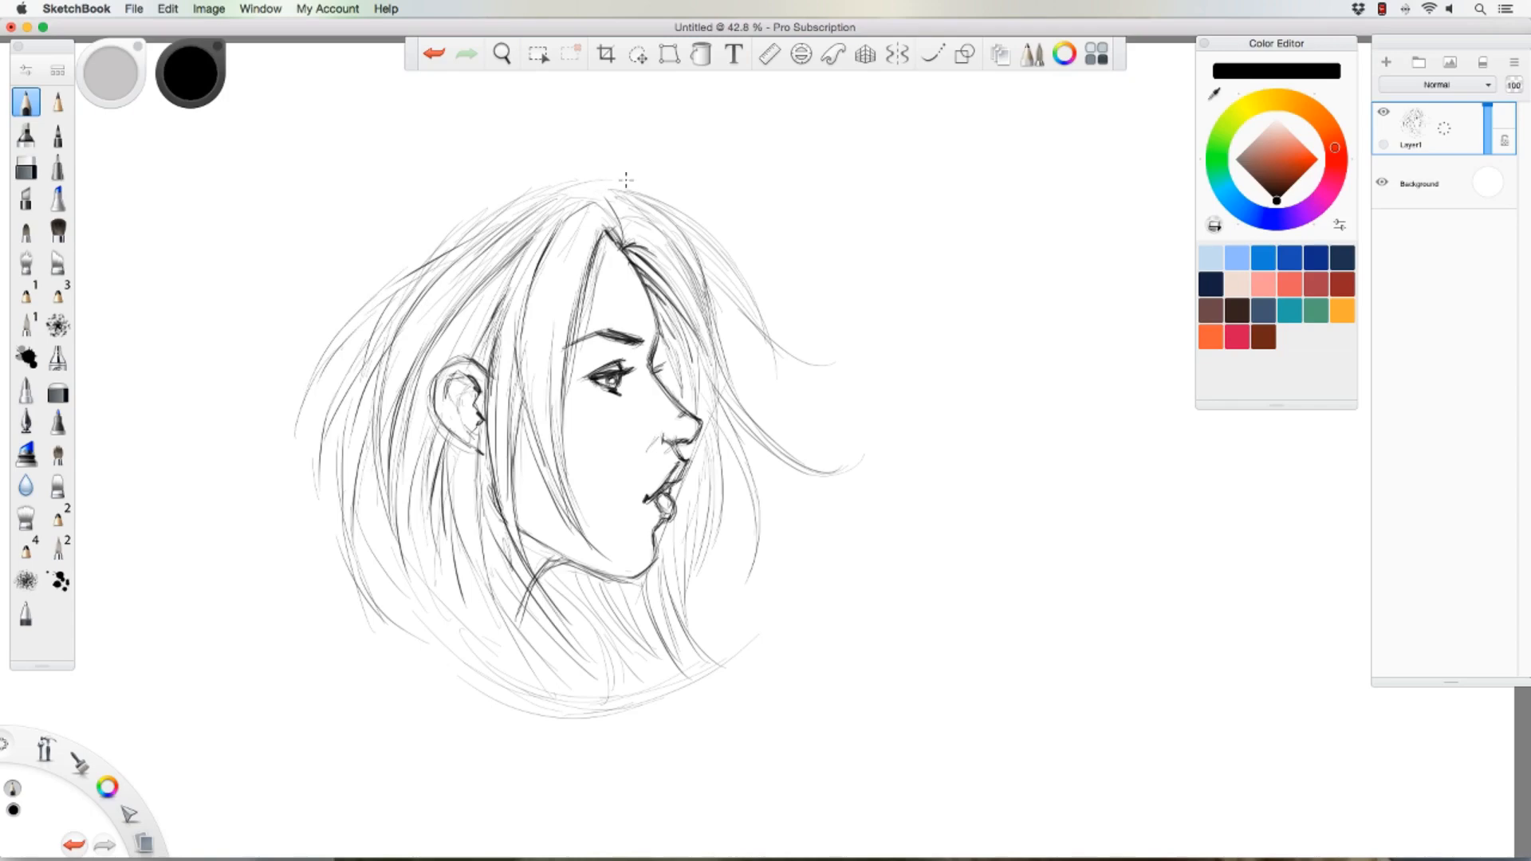
Step: Draw windblown strands from the top of the crown extending forward, beyond the forehead
left_click_drag(626, 180, 758, 239)
mouse_move(869, 211)
left_mouse_down()
mouse_move(793, 233)
mouse_move(725, 227)
mouse_move(750, 234)
mouse_move(663, 203)
left_mouse_up()
left_click_drag(756, 235, 813, 315)
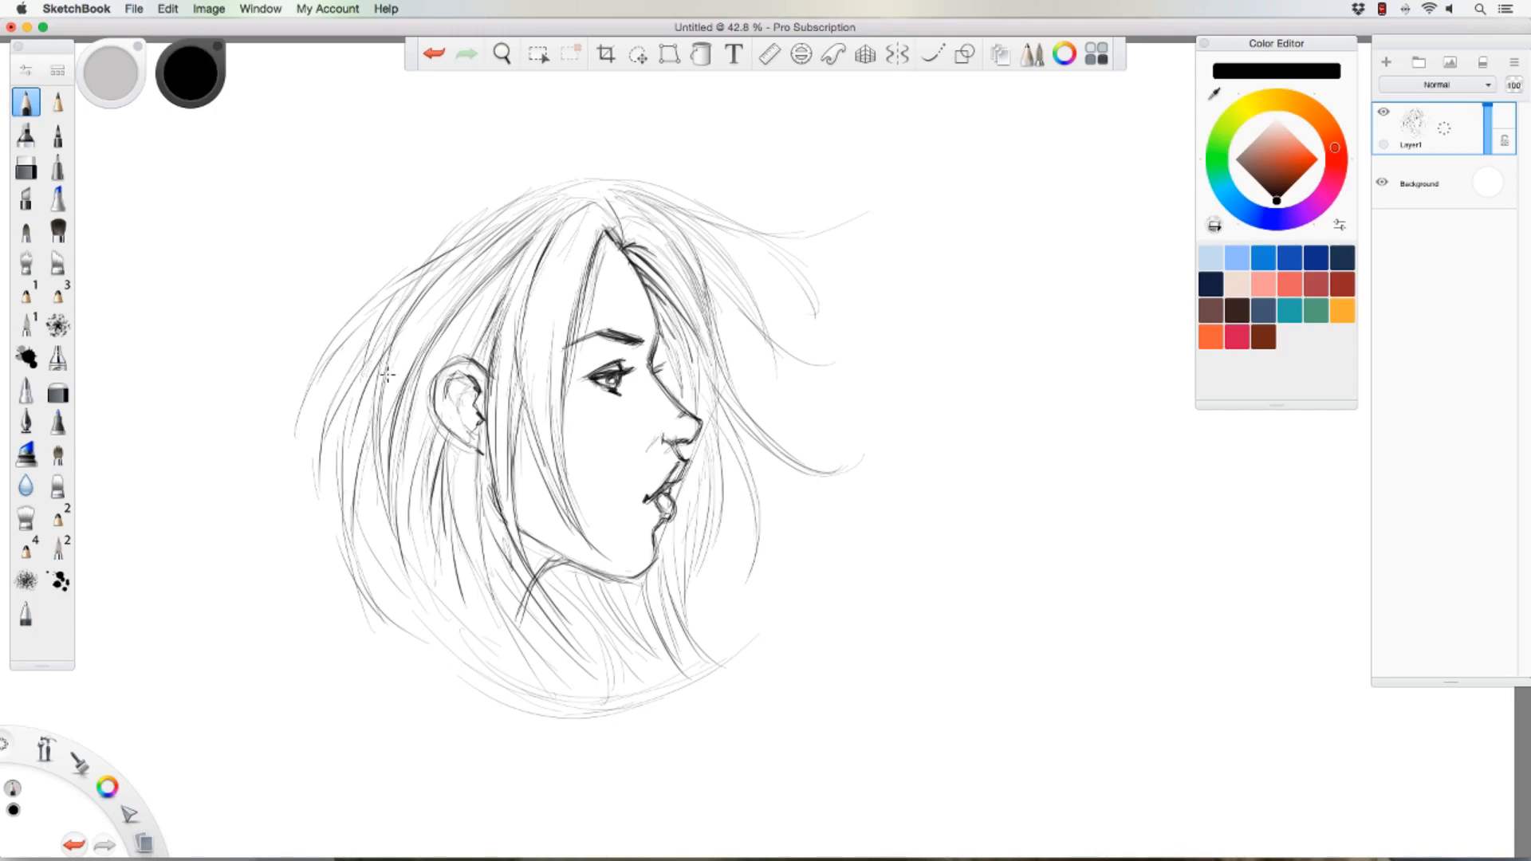
Step: Move the profile sketch to the lower-right part of the canvas and add a new layer above it
left_click(638, 53)
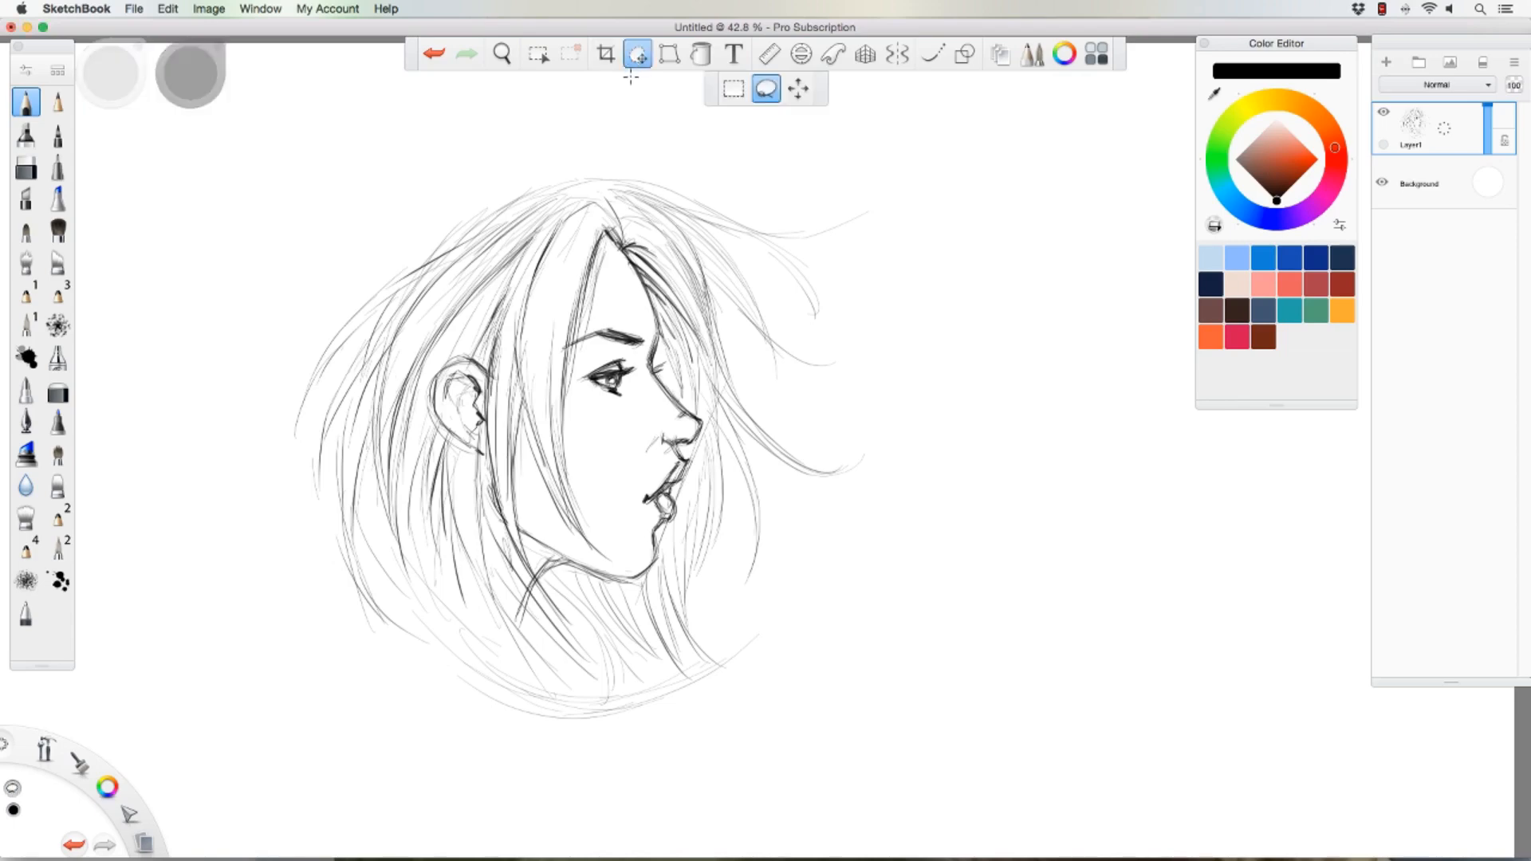
mouse_move(580, 226)
left_mouse_down()
mouse_move(522, 234)
mouse_move(926, 375)
mouse_move(1085, 399)
left_mouse_up()
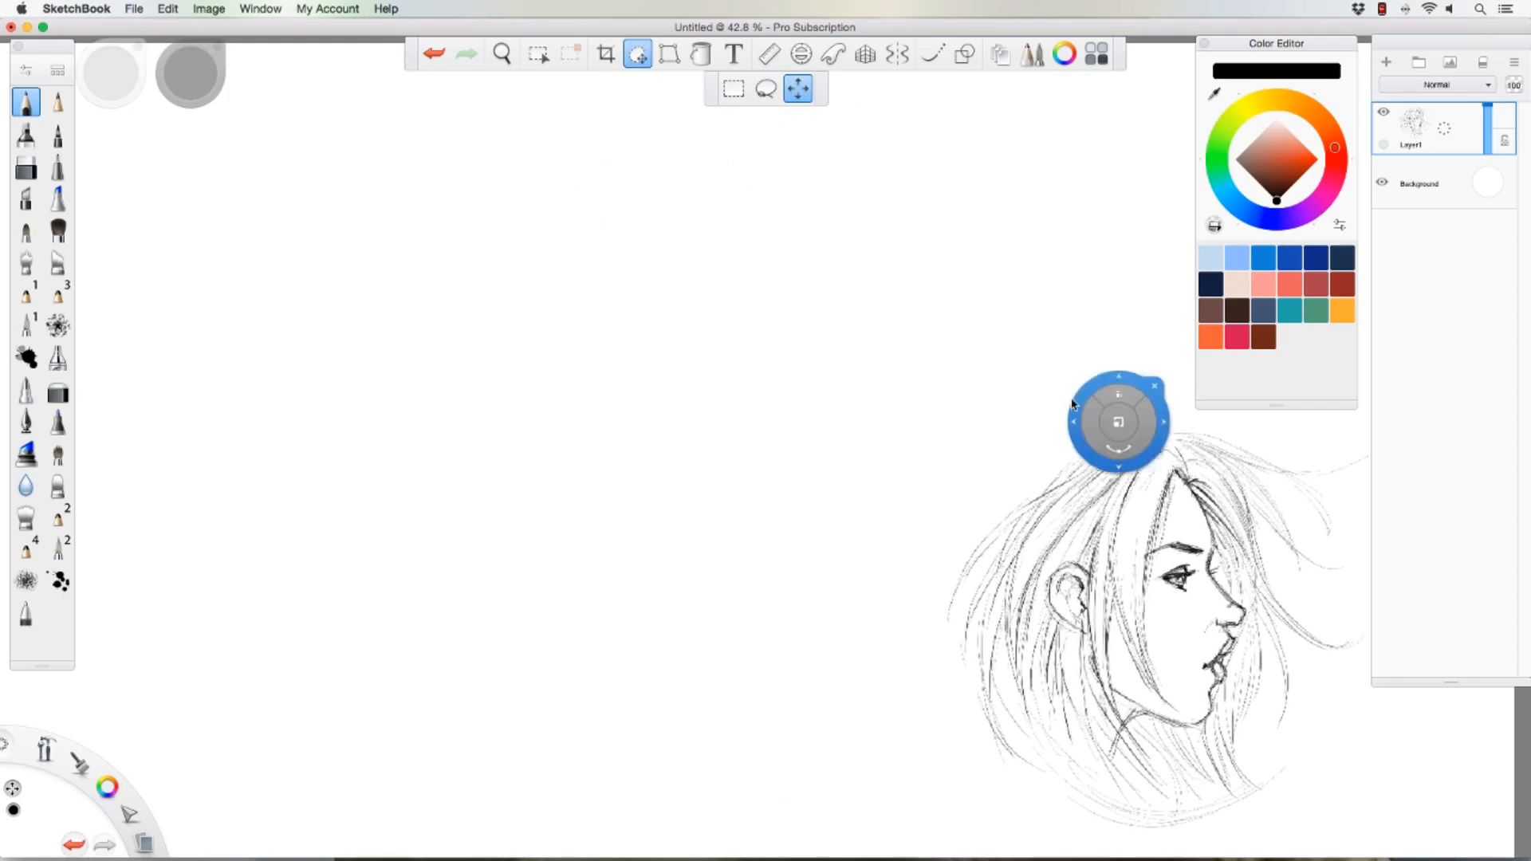
left_click(1147, 384)
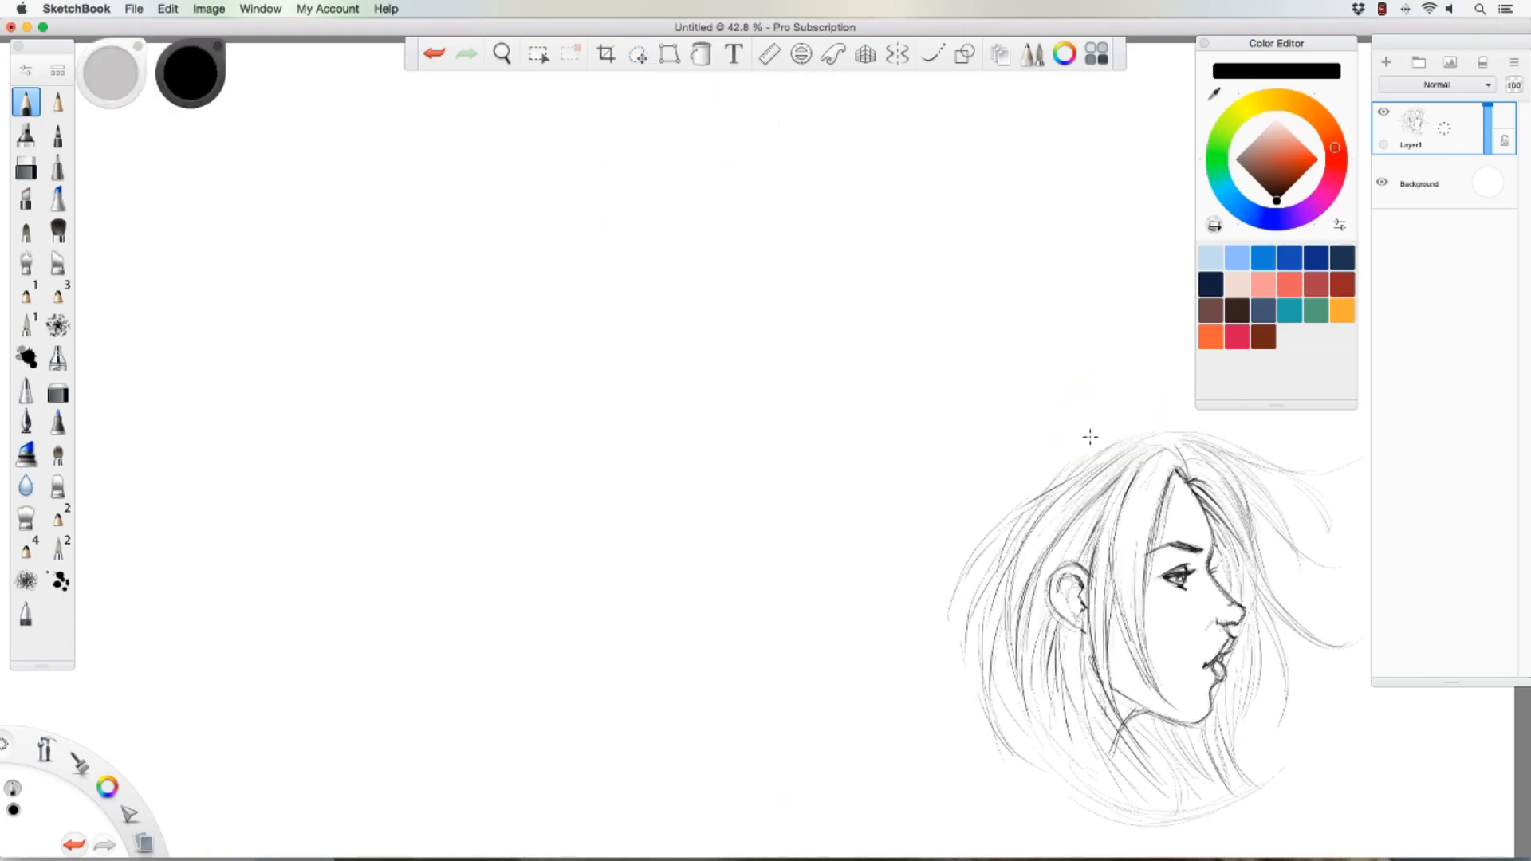
left_click(1387, 62)
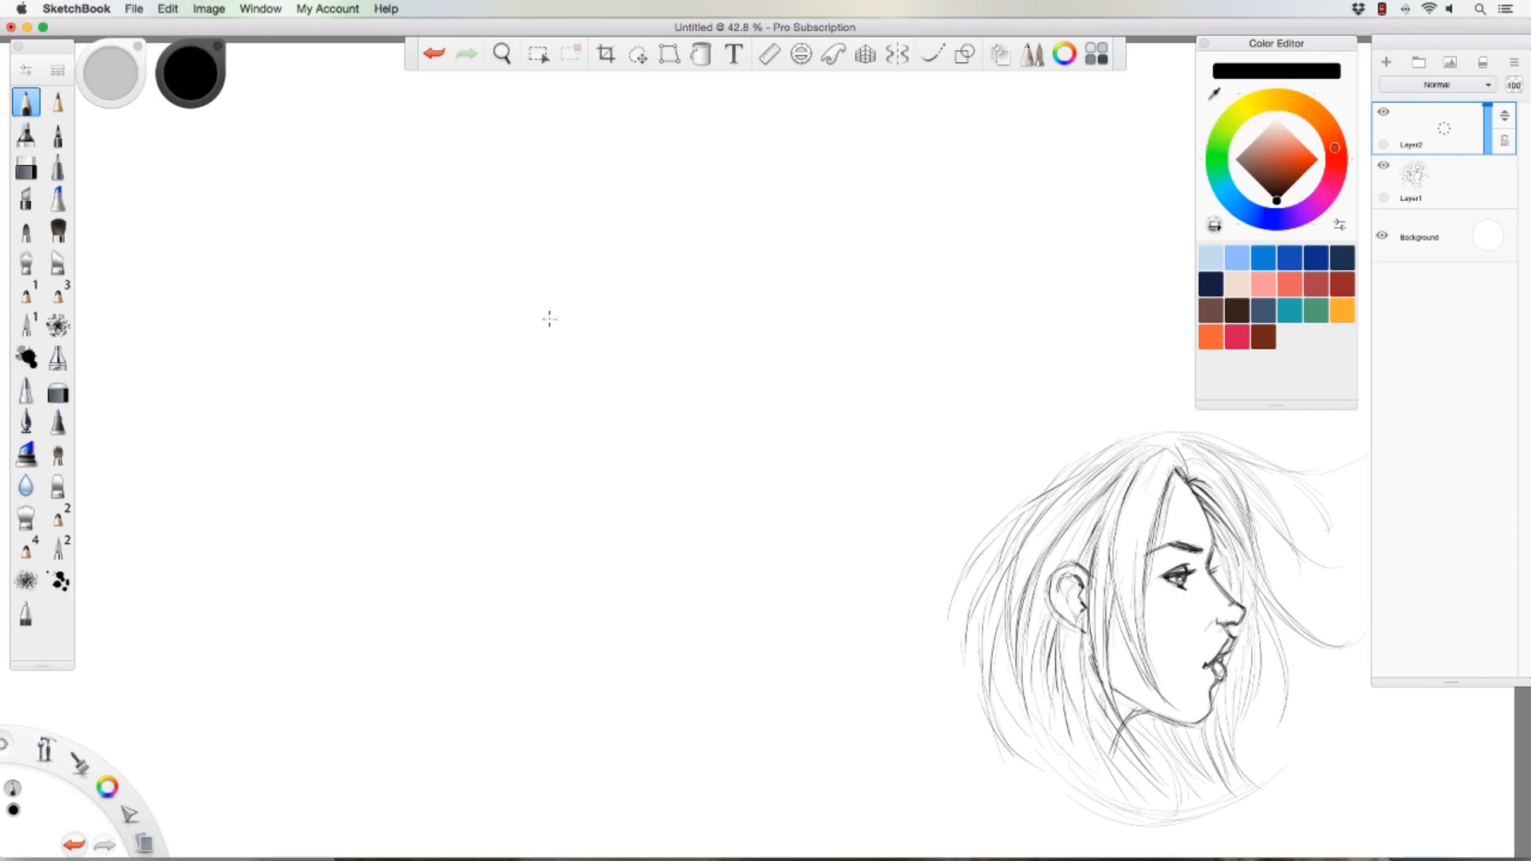
Step: Sketch a long vertical centre line with a V-shaped chin partway down on the empty side of the canvas
mouse_move(564, 343)
left_mouse_down()
mouse_move(572, 281)
mouse_move(575, 384)
mouse_move(627, 347)
mouse_move(584, 410)
mouse_move(602, 398)
mouse_move(568, 420)
mouse_move(529, 386)
mouse_move(539, 397)
mouse_move(565, 261)
left_mouse_up()
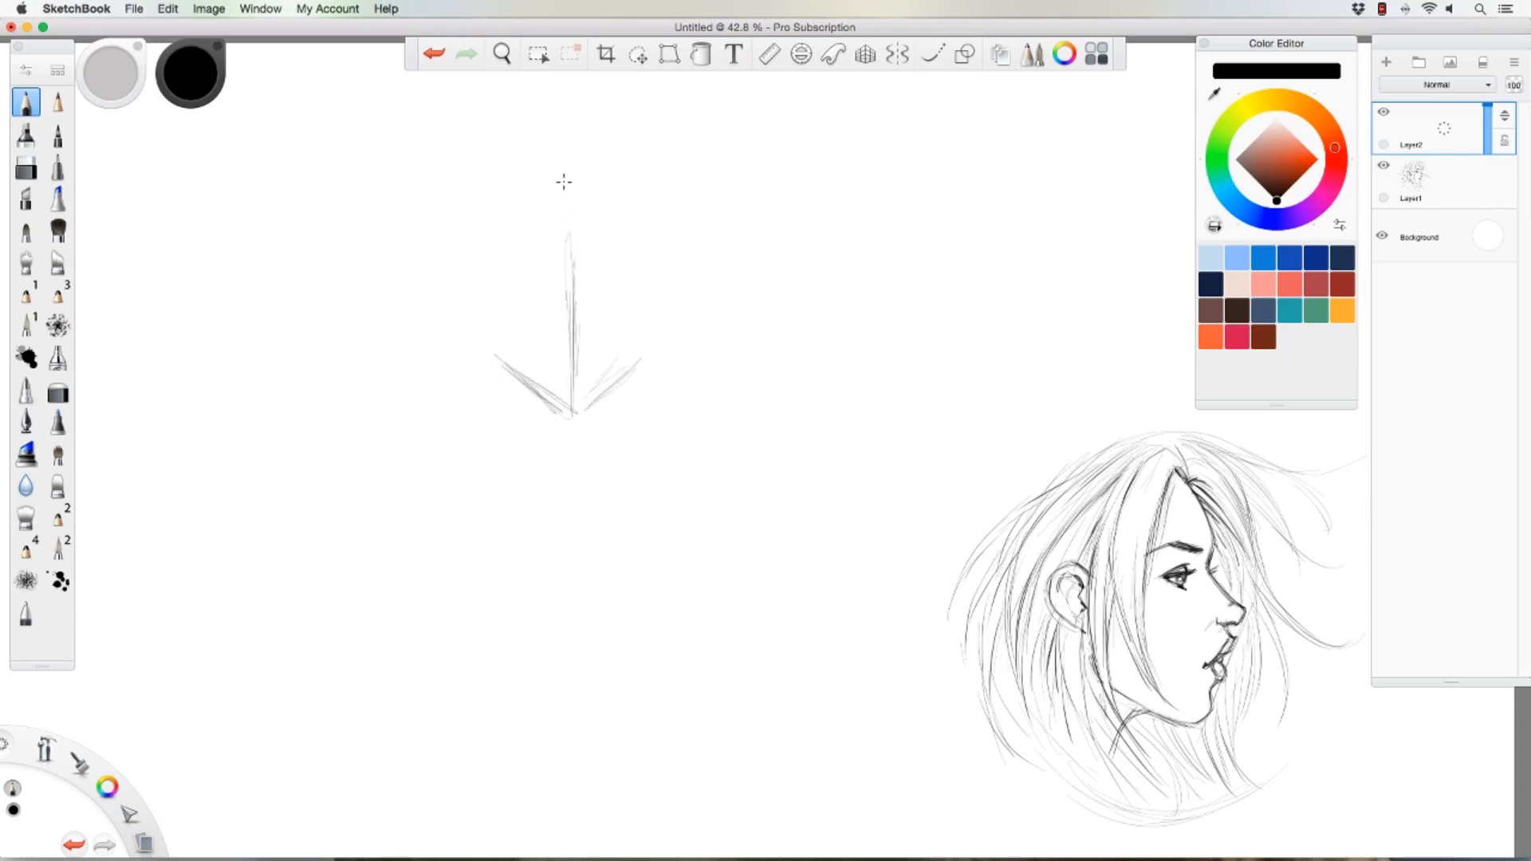
left_click_drag(564, 182, 598, 697)
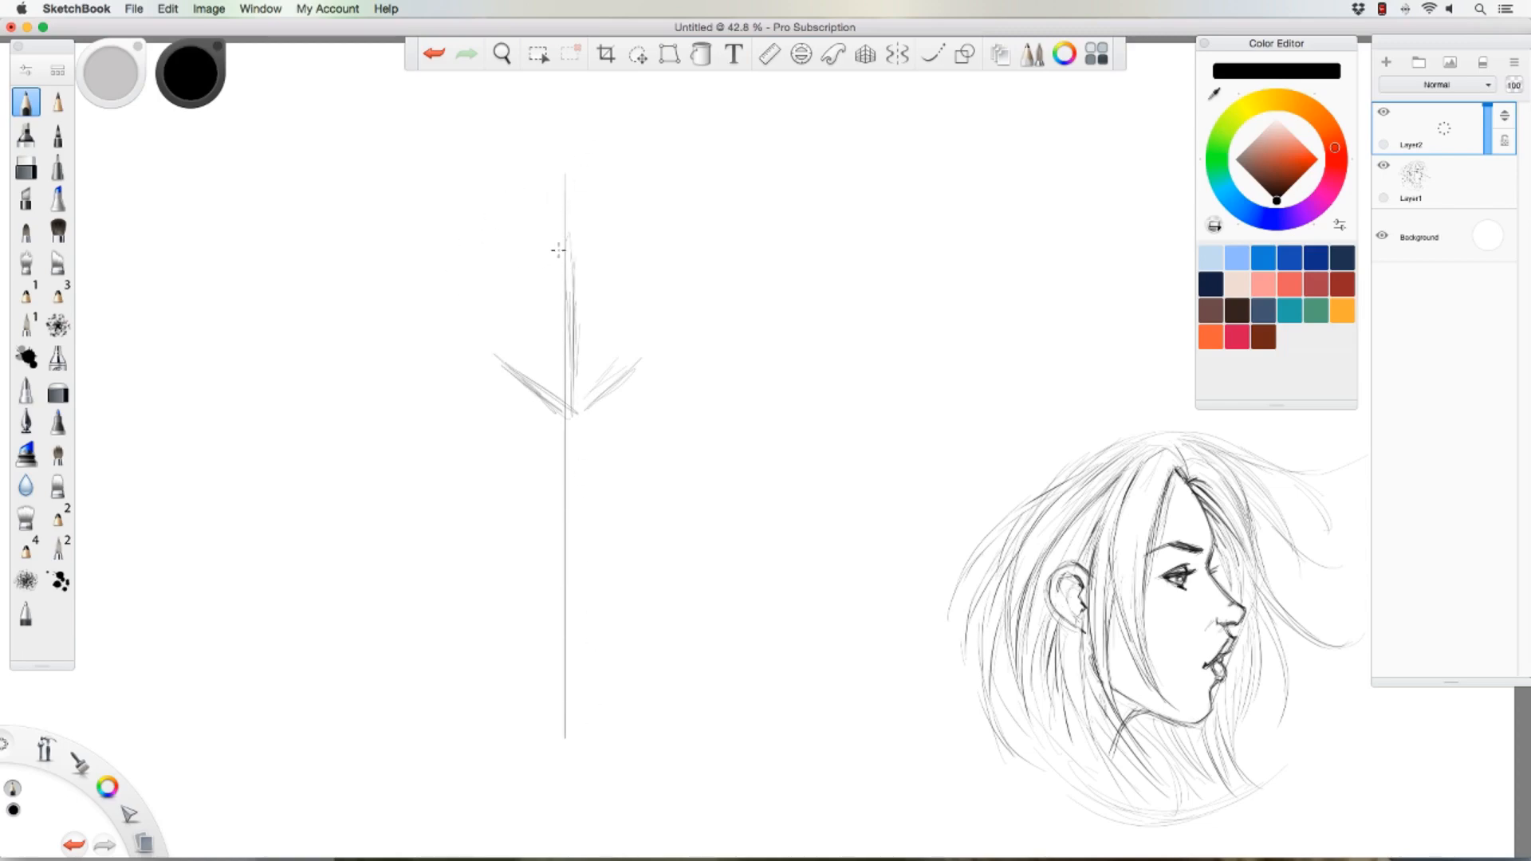
mouse_move(558, 250)
left_mouse_down()
mouse_move(568, 410)
mouse_move(620, 369)
mouse_move(557, 421)
mouse_move(570, 423)
mouse_move(527, 391)
left_mouse_up()
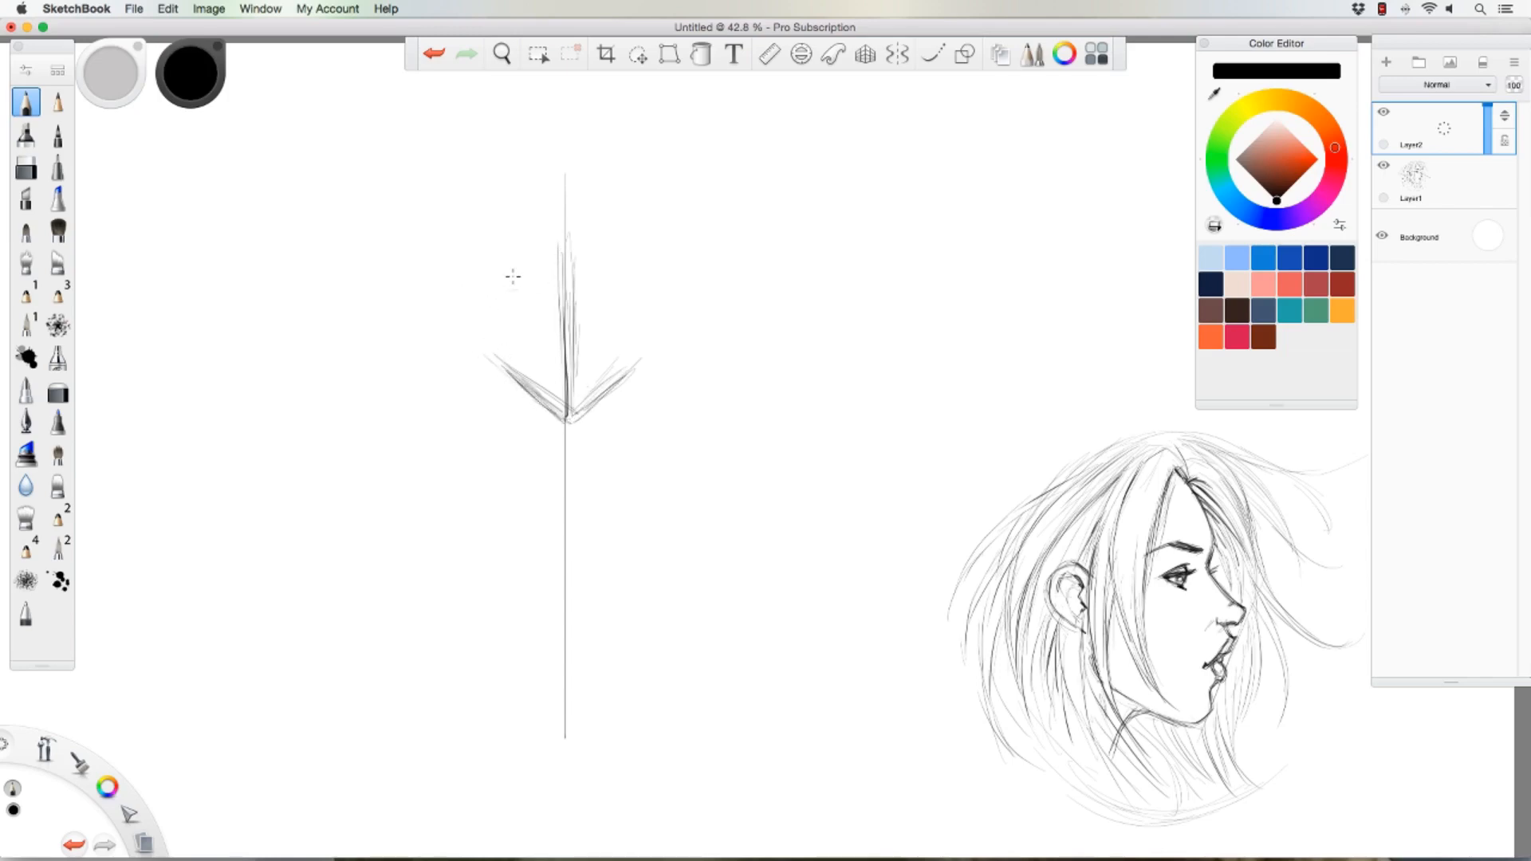
Step: Draw six horizontal guide lines across the vertical axis, from brow level to waist level, and restate the axis
left_click_drag(497, 271, 648, 270)
left_click_drag(493, 389, 649, 388)
left_click_drag(429, 461, 691, 462)
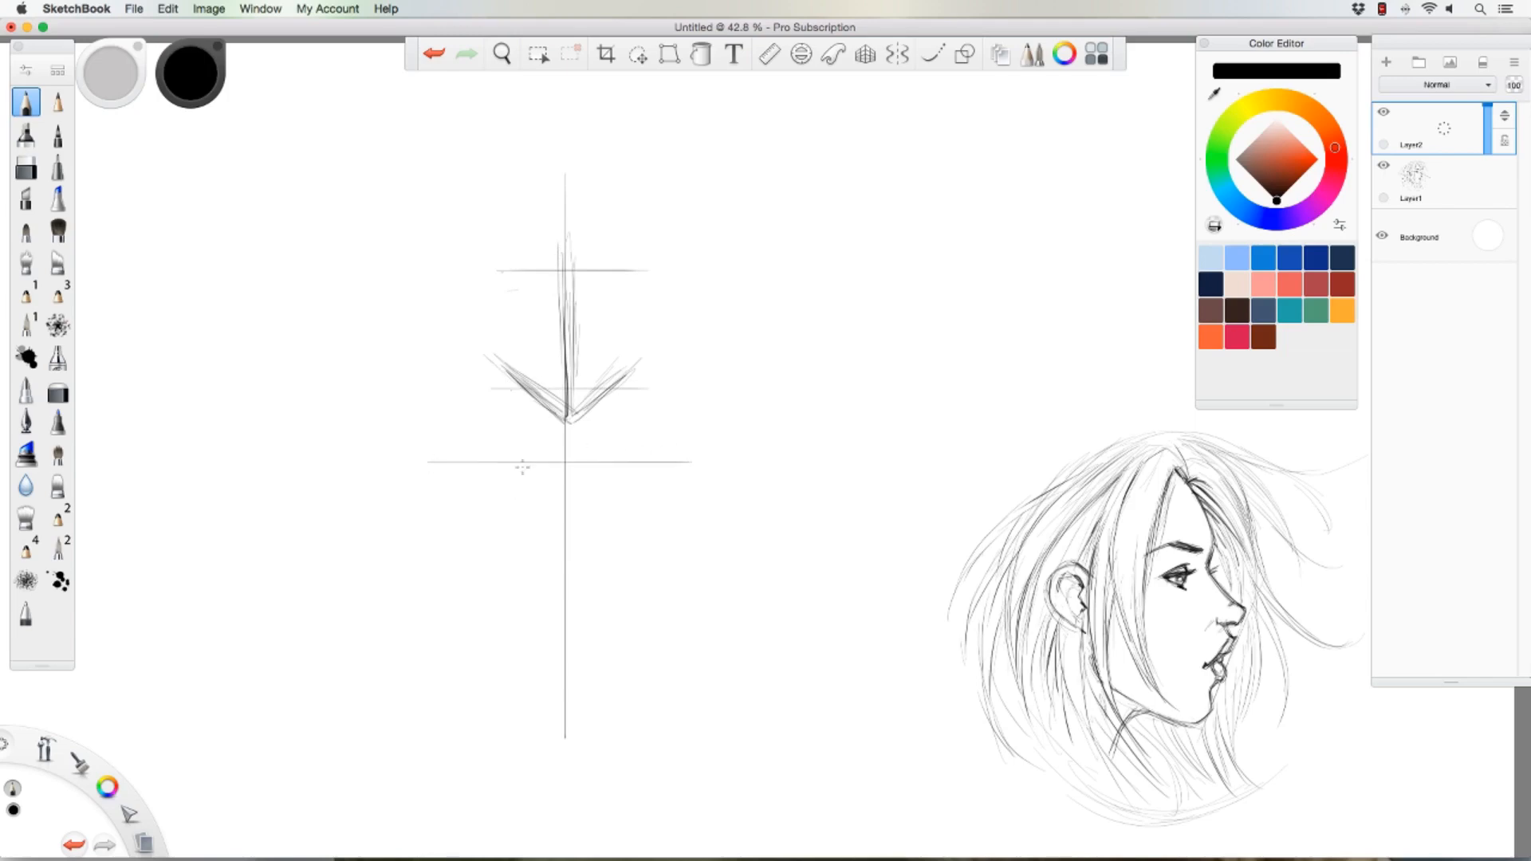
left_click_drag(479, 539, 643, 540)
left_click_drag(502, 609, 618, 610)
left_click_drag(519, 667, 606, 666)
left_click_drag(564, 155, 563, 742)
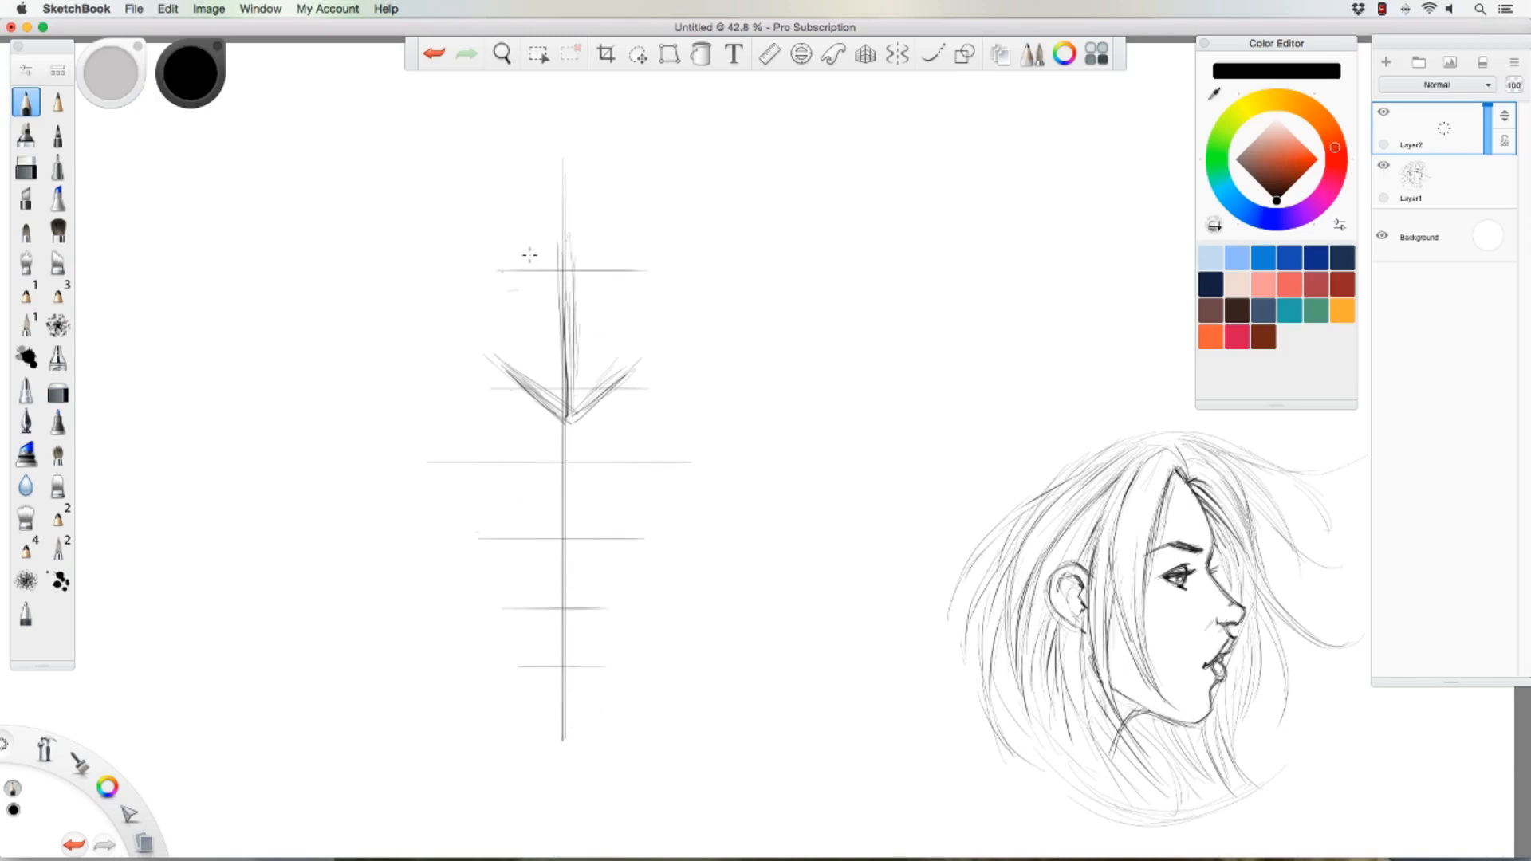
Step: Darken the V-shaped jaw and the centre line above it, and add a shallow V for the brow
mouse_move(561, 311)
left_mouse_down()
mouse_move(561, 383)
mouse_move(625, 376)
mouse_move(569, 424)
mouse_move(508, 372)
mouse_move(563, 424)
left_mouse_up()
left_click_drag(626, 362, 623, 377)
left_click_drag(502, 362, 505, 378)
left_click_drag(621, 369, 625, 365)
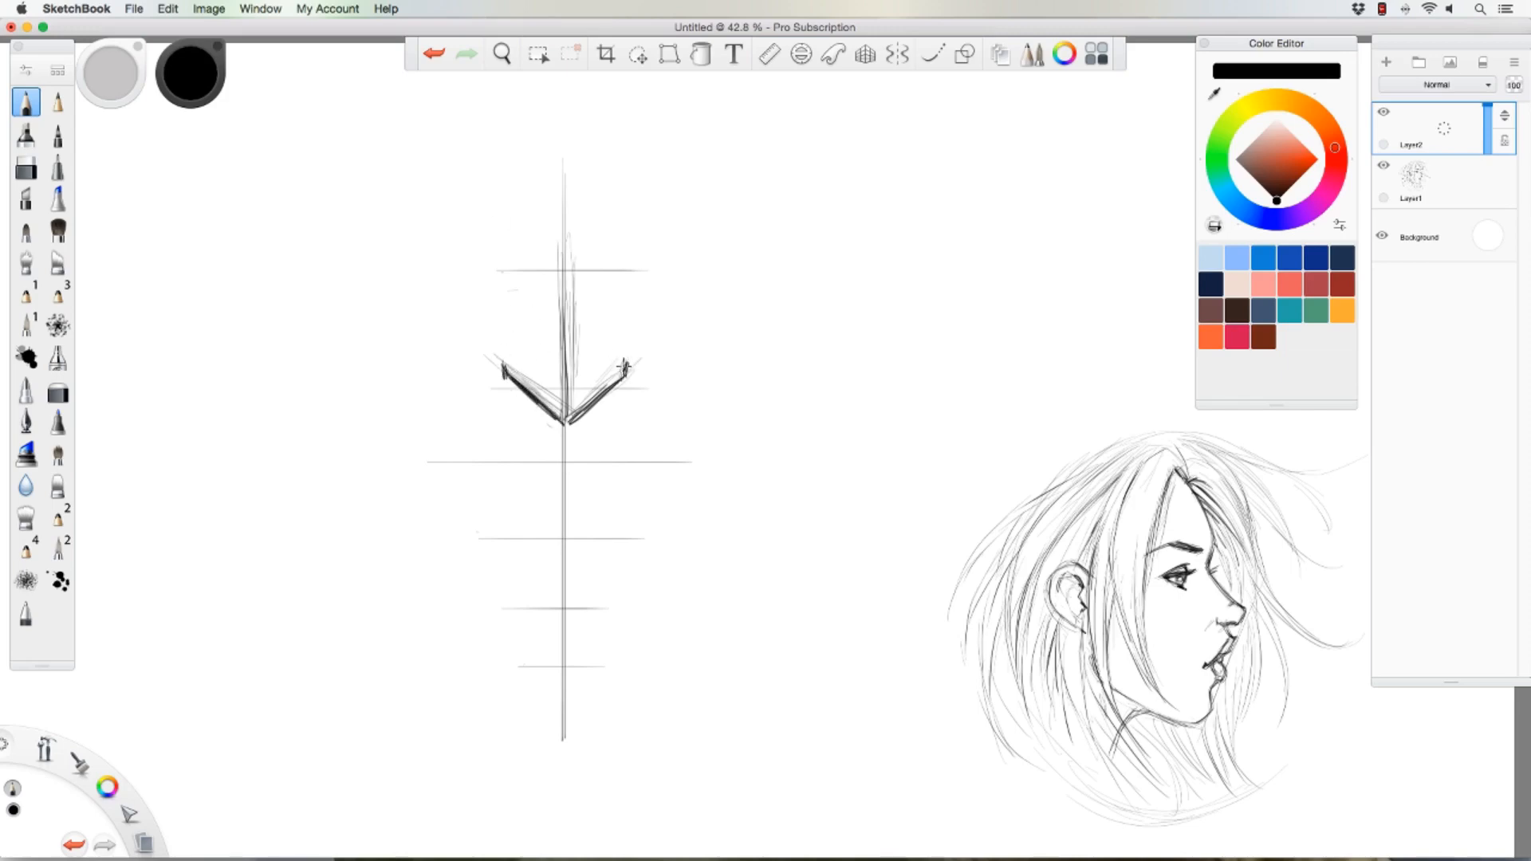
mouse_move(582, 414)
left_mouse_down()
mouse_move(562, 437)
mouse_move(548, 416)
mouse_move(563, 437)
mouse_move(563, 275)
left_mouse_up()
mouse_move(566, 335)
left_mouse_down()
mouse_move(555, 272)
mouse_move(530, 271)
mouse_move(615, 266)
mouse_move(554, 278)
left_mouse_up()
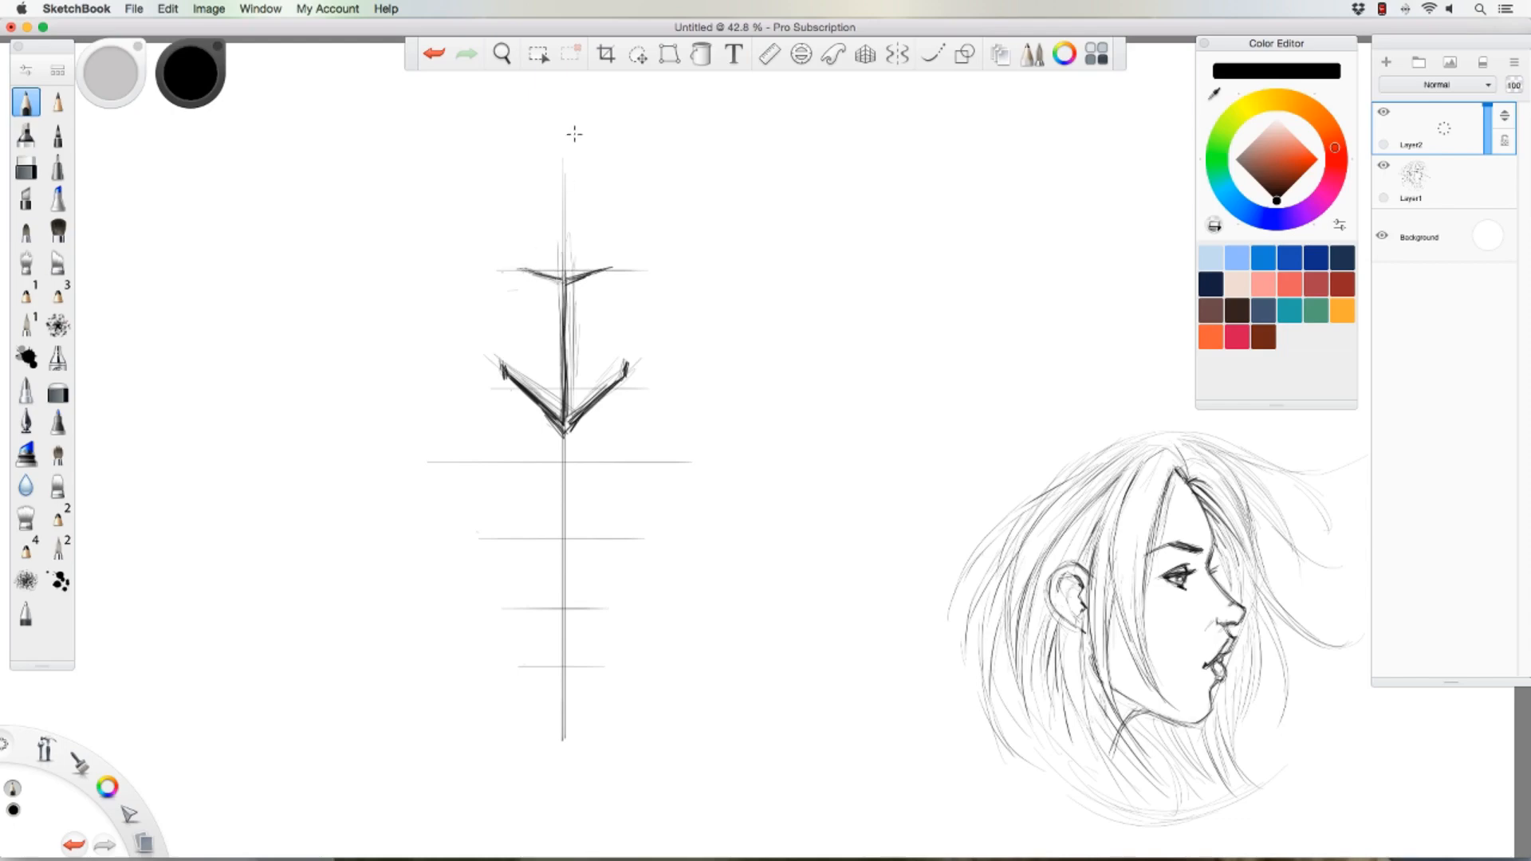
Step: Outline a T-shaped visor opening below the brow, with tapering inner edges and upturned outer corners
mouse_move(527, 275)
left_mouse_down()
mouse_move(549, 293)
mouse_move(614, 271)
mouse_move(585, 291)
mouse_move(519, 275)
mouse_move(547, 291)
mouse_move(556, 368)
mouse_move(583, 297)
mouse_move(576, 369)
left_mouse_up()
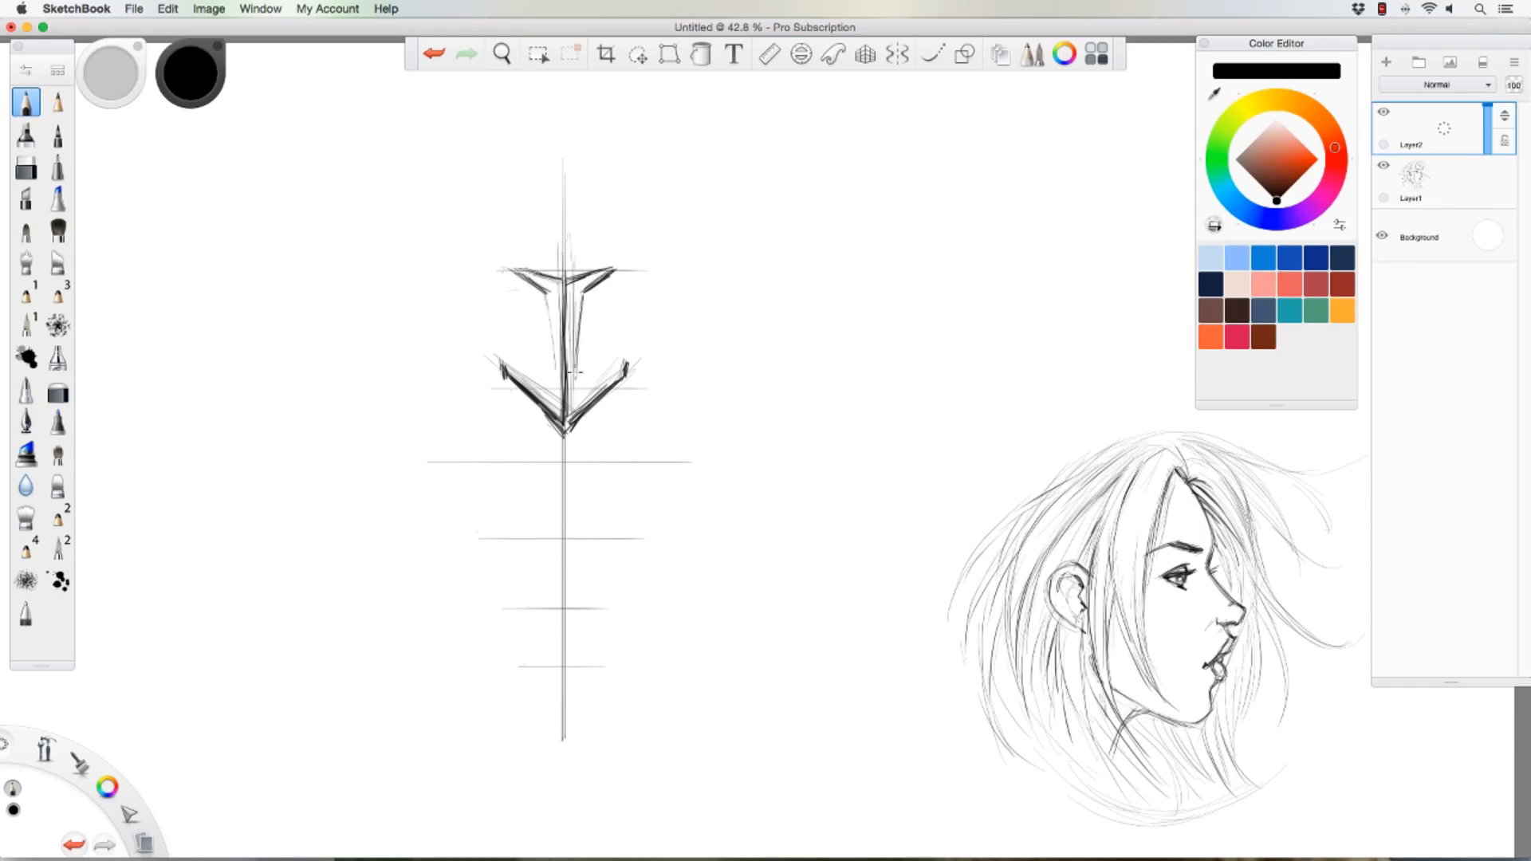
mouse_move(583, 298)
left_mouse_down()
mouse_move(548, 314)
mouse_move(545, 293)
mouse_move(547, 350)
mouse_move(545, 306)
mouse_move(548, 335)
mouse_move(542, 302)
mouse_move(506, 273)
left_mouse_up()
left_click_drag(619, 276, 576, 306)
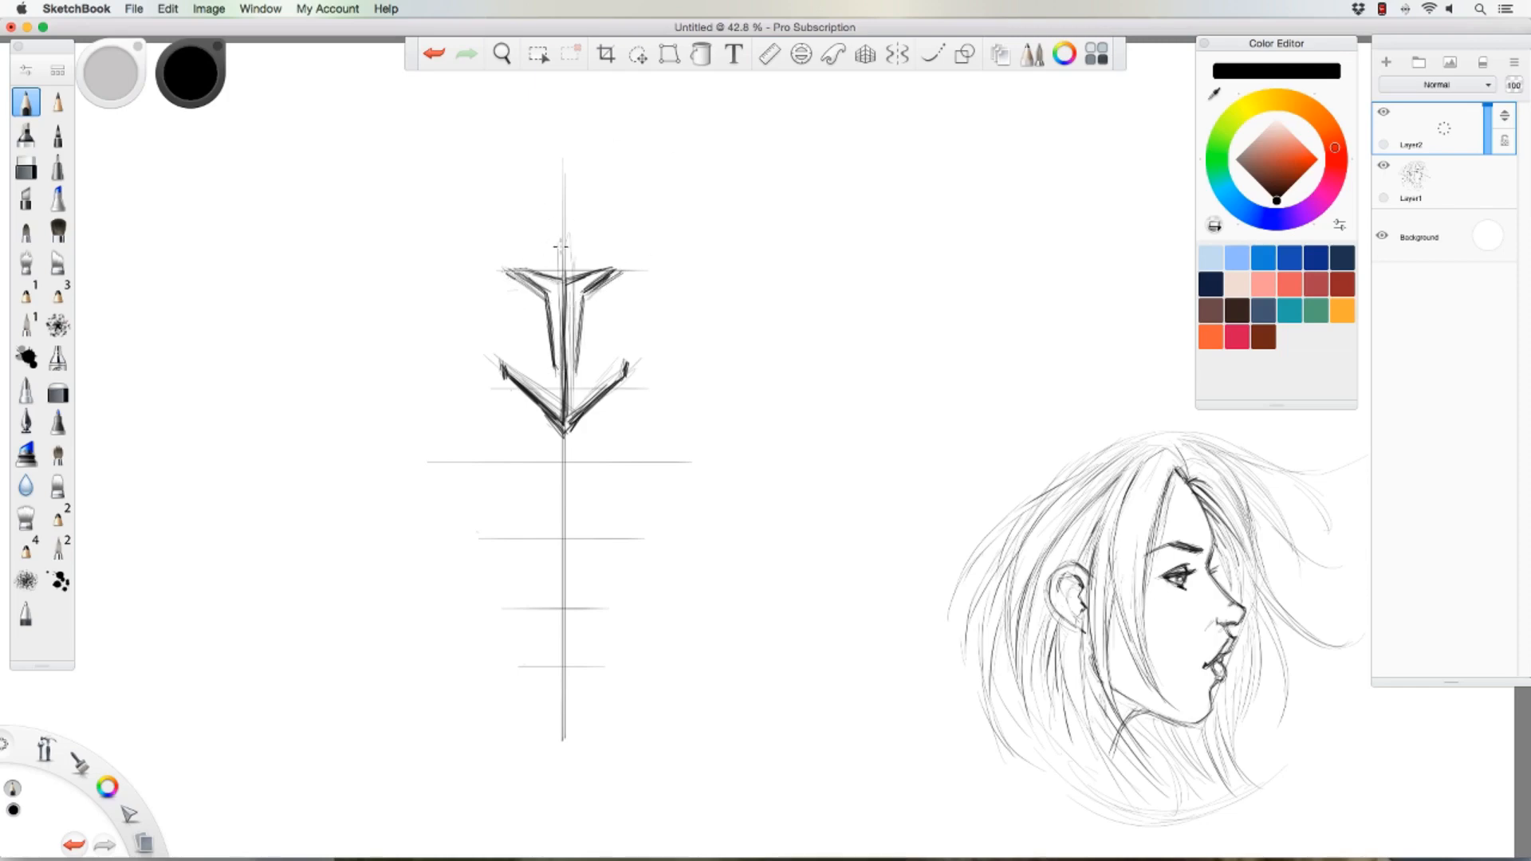
mouse_move(549, 363)
left_mouse_down()
mouse_move(565, 389)
mouse_move(540, 295)
mouse_move(503, 256)
mouse_move(520, 270)
mouse_move(618, 258)
left_mouse_up()
left_click_drag(504, 256, 622, 252)
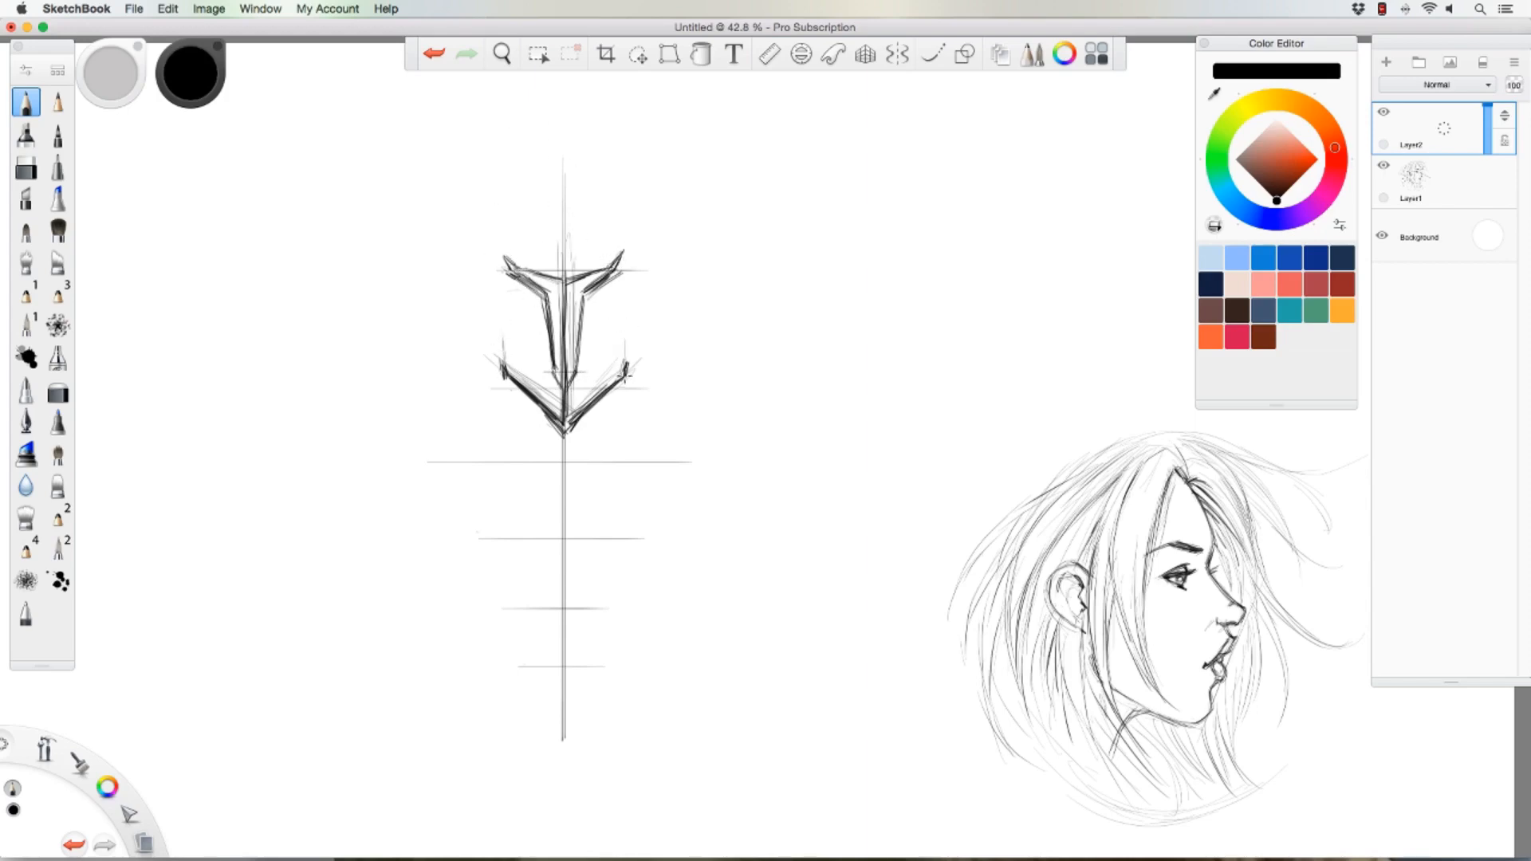
Step: Extend the jaw tips upward on both sides and draw a rounded forehead dome above the brow
mouse_move(626, 369)
left_mouse_down()
mouse_move(630, 311)
mouse_move(629, 362)
left_mouse_up()
left_click_drag(501, 363, 502, 331)
left_click_drag(494, 349, 485, 315)
mouse_move(512, 250)
left_mouse_down()
mouse_move(518, 221)
mouse_move(603, 201)
mouse_move(614, 252)
left_mouse_up()
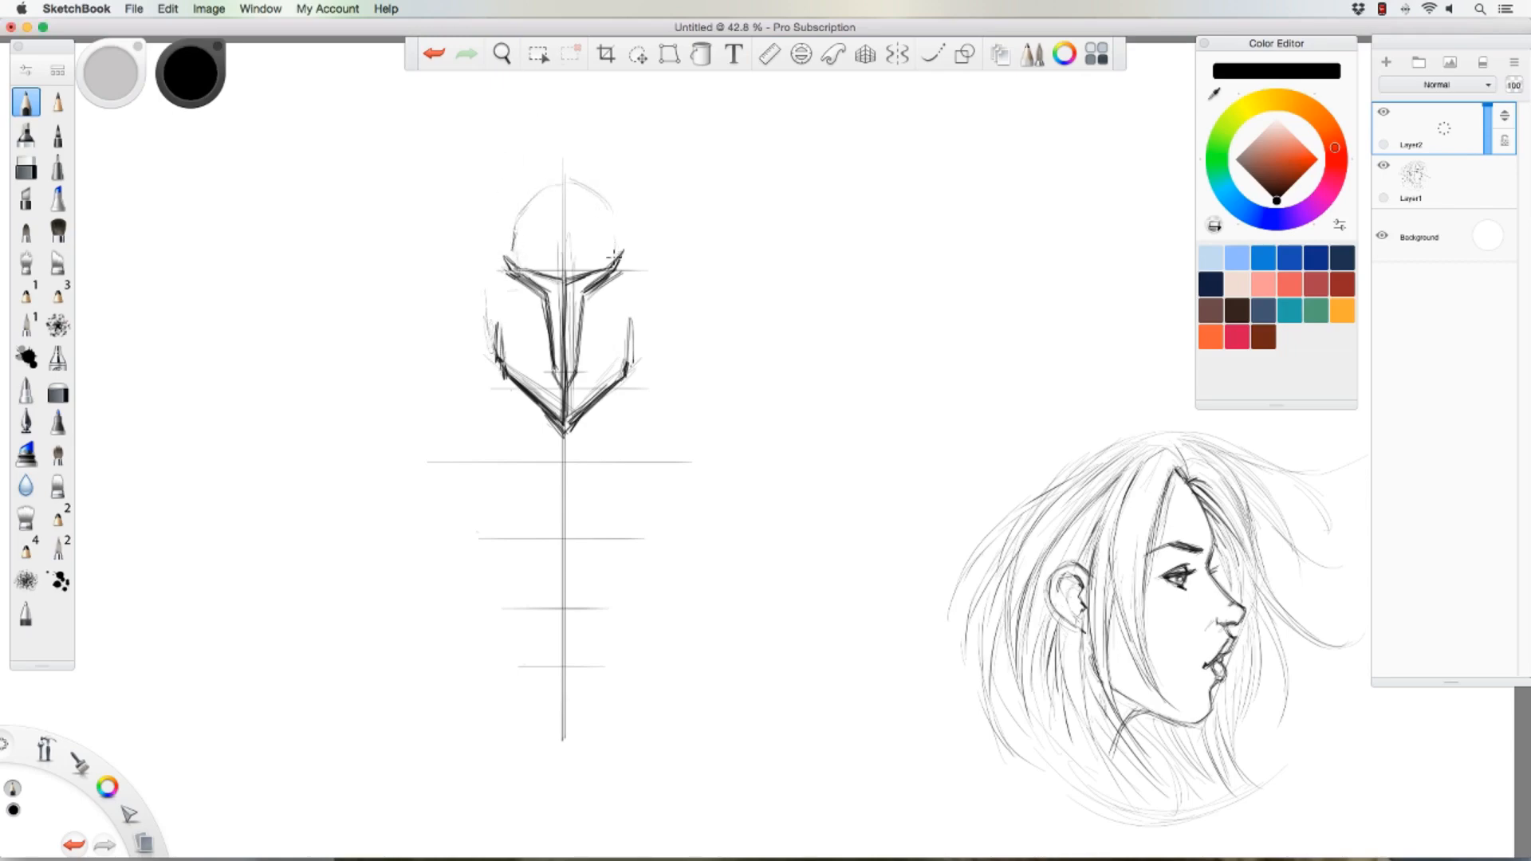
left_click_drag(561, 178, 515, 216)
left_click_drag(615, 214, 616, 256)
Step: Sketch the outer side walls of the helmet and a horizontal guide line across the cheeks
left_click_drag(486, 223, 485, 263)
left_click_drag(495, 209, 486, 228)
mouse_move(642, 221)
left_mouse_down()
mouse_move(640, 261)
mouse_move(628, 198)
mouse_move(660, 251)
mouse_move(643, 354)
left_mouse_up()
mouse_move(467, 244)
left_mouse_down()
mouse_move(486, 349)
mouse_move(467, 319)
mouse_move(468, 335)
mouse_move(498, 368)
mouse_move(552, 343)
mouse_move(702, 343)
left_mouse_up()
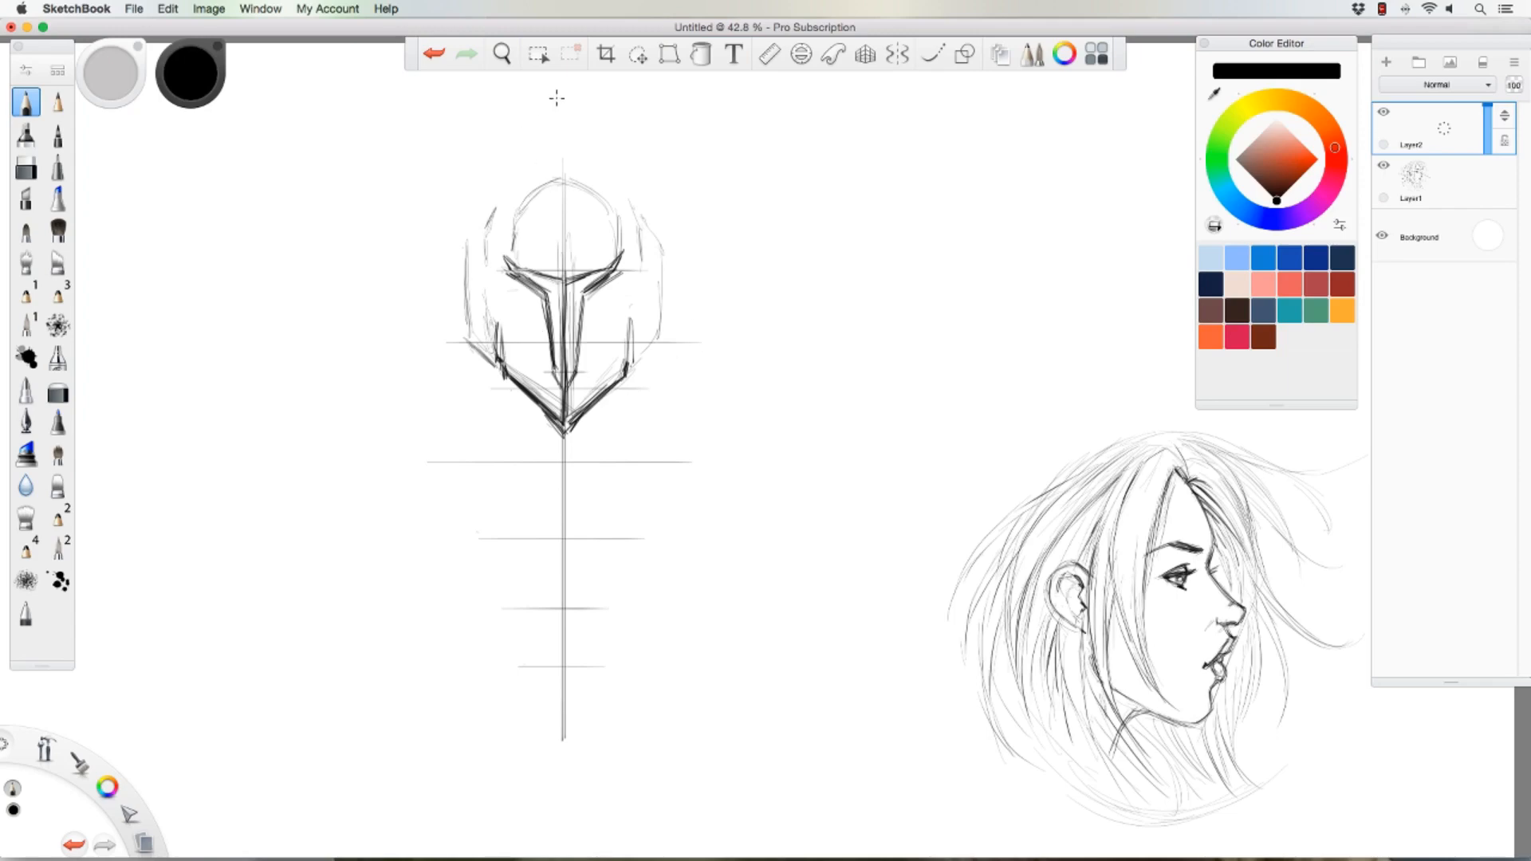
Step: Draw angled upper corners joining the helmet's side walls to the forehead dome on both sides
left_click_drag(643, 196, 656, 228)
left_click_drag(501, 182, 477, 222)
left_click_drag(637, 189, 616, 213)
left_click_drag(518, 206, 488, 184)
left_click_drag(632, 180, 608, 208)
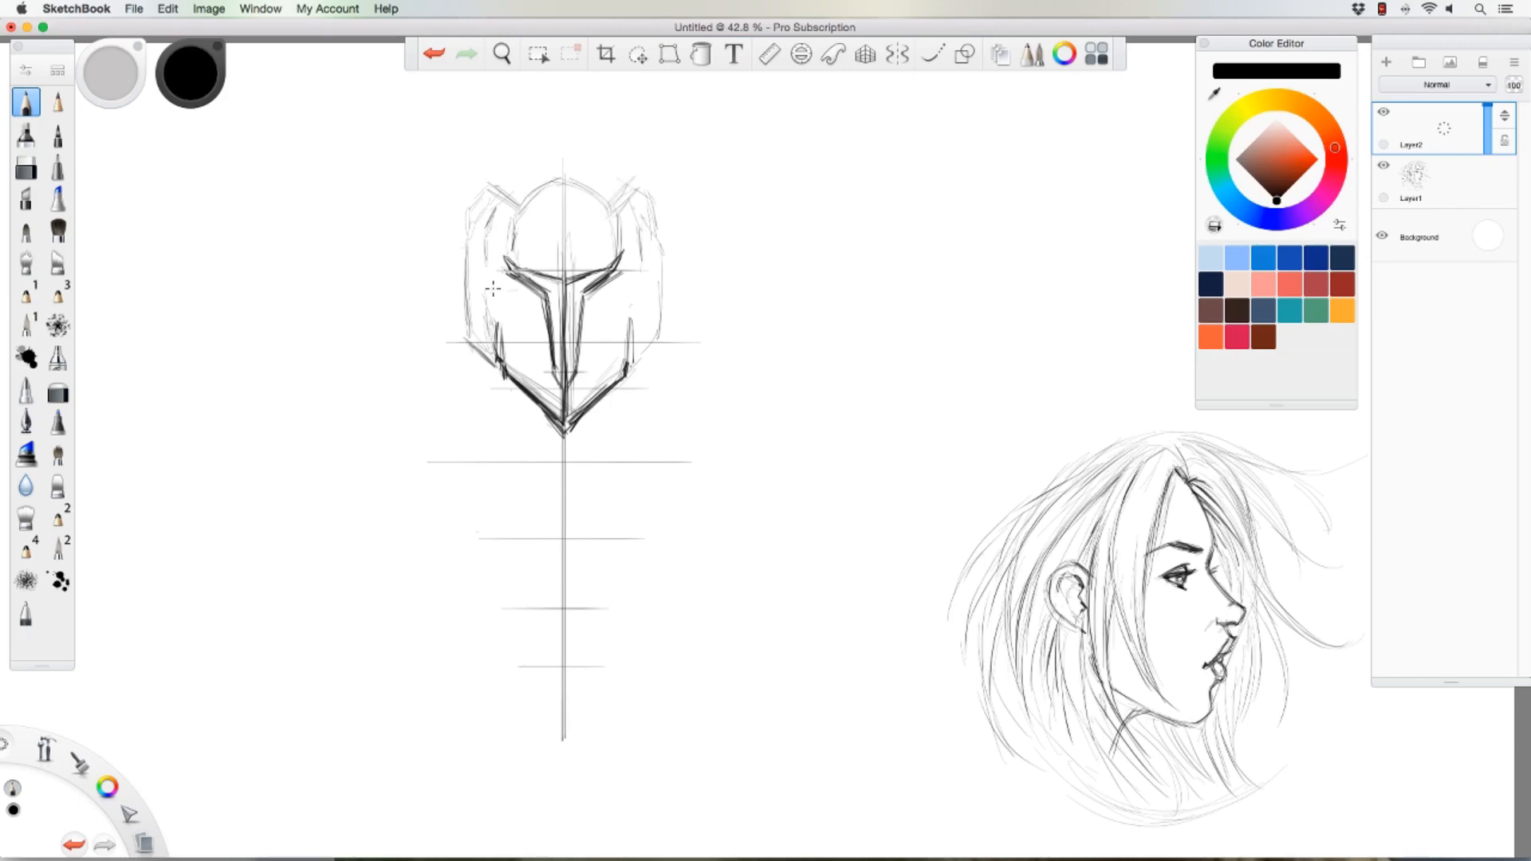
Step: Outline the outer edges of both cheek plates from the visor level down to the jaw
mouse_move(495, 276)
left_mouse_down()
mouse_move(476, 258)
mouse_move(496, 316)
left_mouse_up()
left_click_drag(630, 316, 644, 281)
left_click_drag(625, 319, 626, 354)
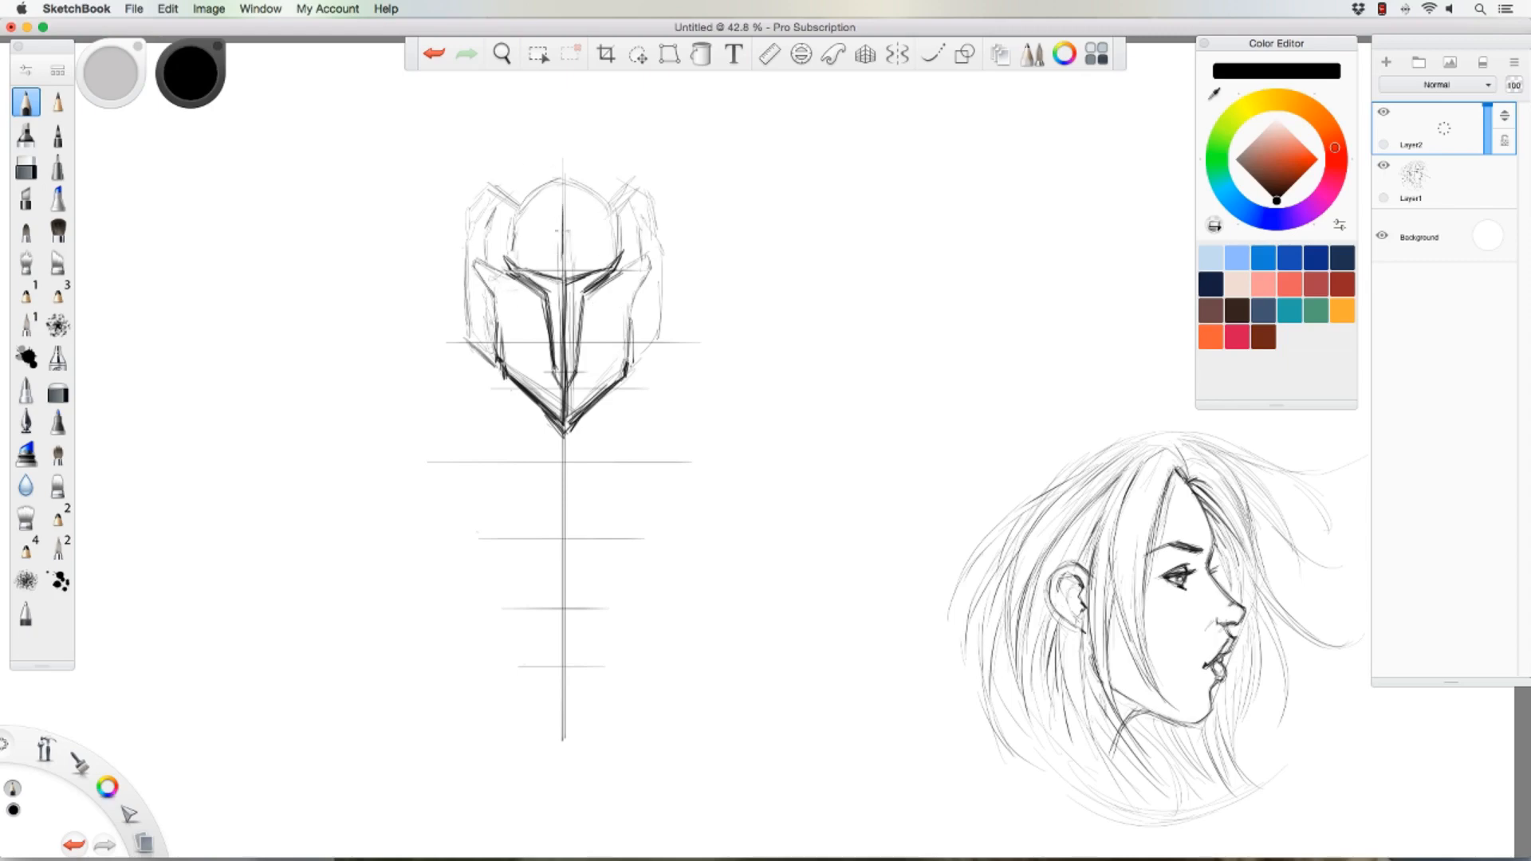
Step: Draw a pointed central crest and an outer dome over the helmet, with notched plates at both temples
mouse_move(557, 211)
left_mouse_down()
mouse_move(559, 152)
mouse_move(564, 182)
left_mouse_up()
mouse_move(563, 128)
left_mouse_down()
mouse_move(612, 164)
mouse_move(578, 151)
mouse_move(499, 171)
mouse_move(604, 154)
mouse_move(647, 192)
left_mouse_up()
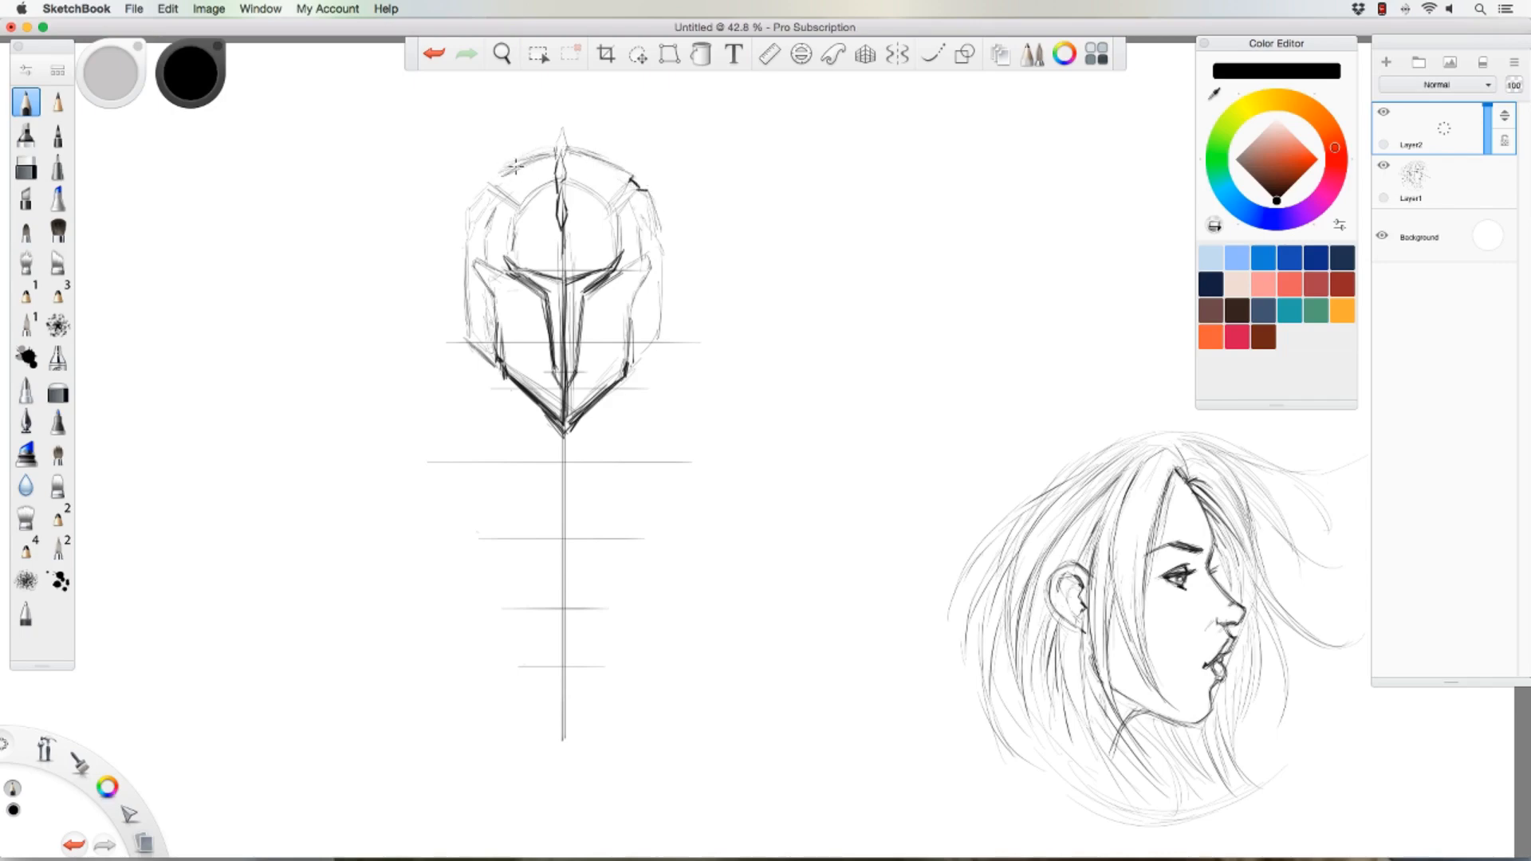
mouse_move(543, 148)
left_mouse_down()
mouse_move(469, 195)
mouse_move(457, 261)
left_mouse_up()
left_click_drag(459, 209, 475, 214)
left_click_drag(653, 208, 633, 253)
Step: Define the helmet's side guards, tapering them into pointed tips on both sides of the jaw
mouse_move(484, 233)
left_mouse_down()
mouse_move(490, 252)
mouse_move(471, 230)
mouse_move(468, 341)
left_mouse_up()
mouse_move(460, 281)
left_mouse_down()
mouse_move(471, 367)
mouse_move(517, 388)
left_mouse_up()
mouse_move(664, 254)
left_mouse_down()
mouse_move(659, 364)
mouse_move(626, 415)
left_mouse_up()
left_click_drag(659, 366, 628, 416)
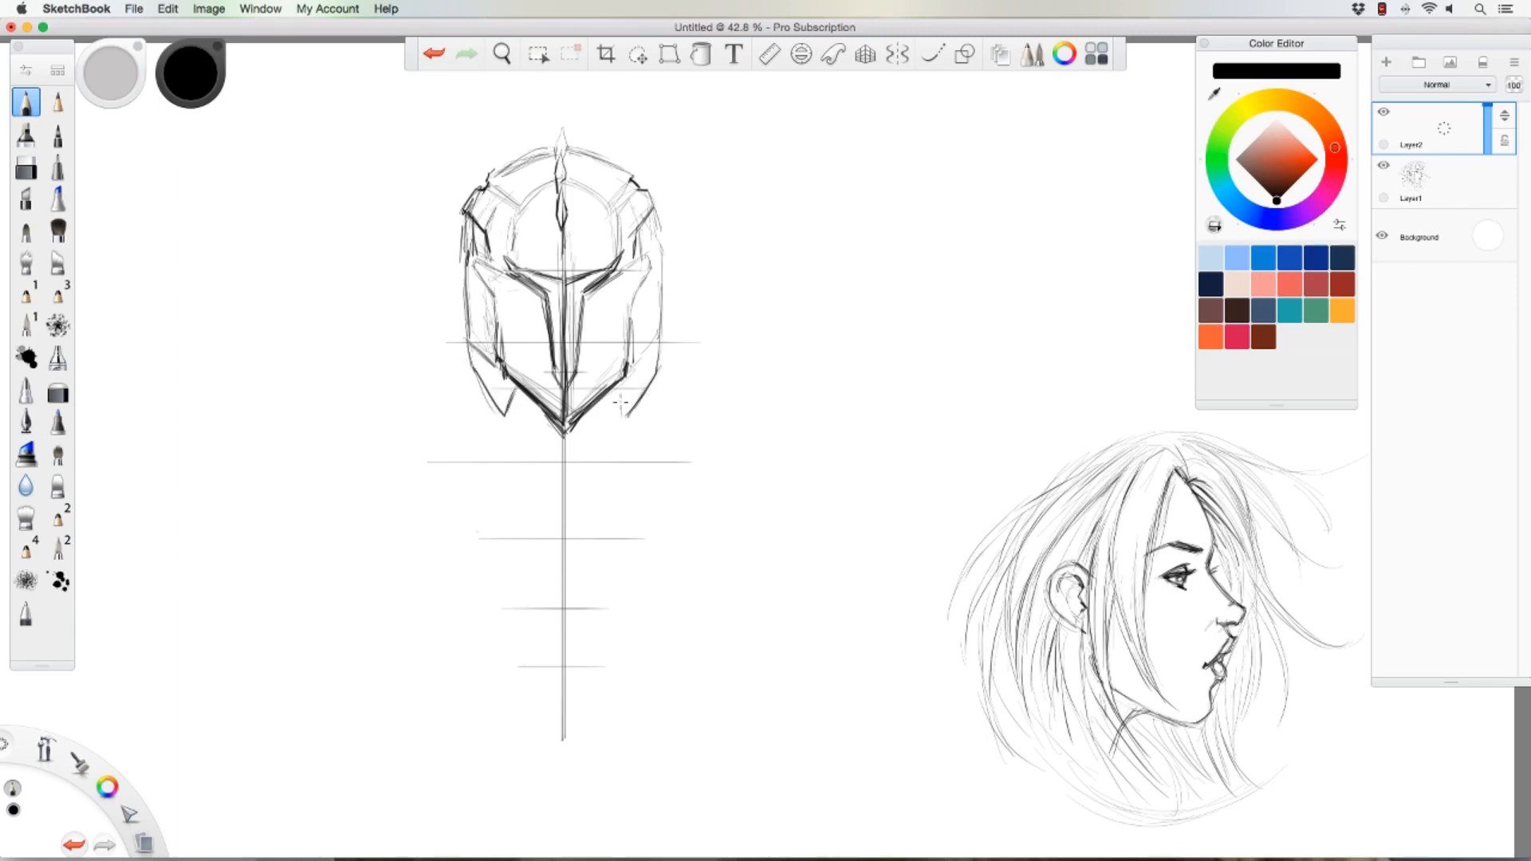
left_click_drag(501, 381, 518, 420)
left_click_drag(630, 388, 618, 408)
Step: Draw diagonal panel lines from the visor across both cheek plates and continue them down toward the jaw
left_click_drag(473, 356, 468, 321)
left_click_drag(585, 297, 608, 324)
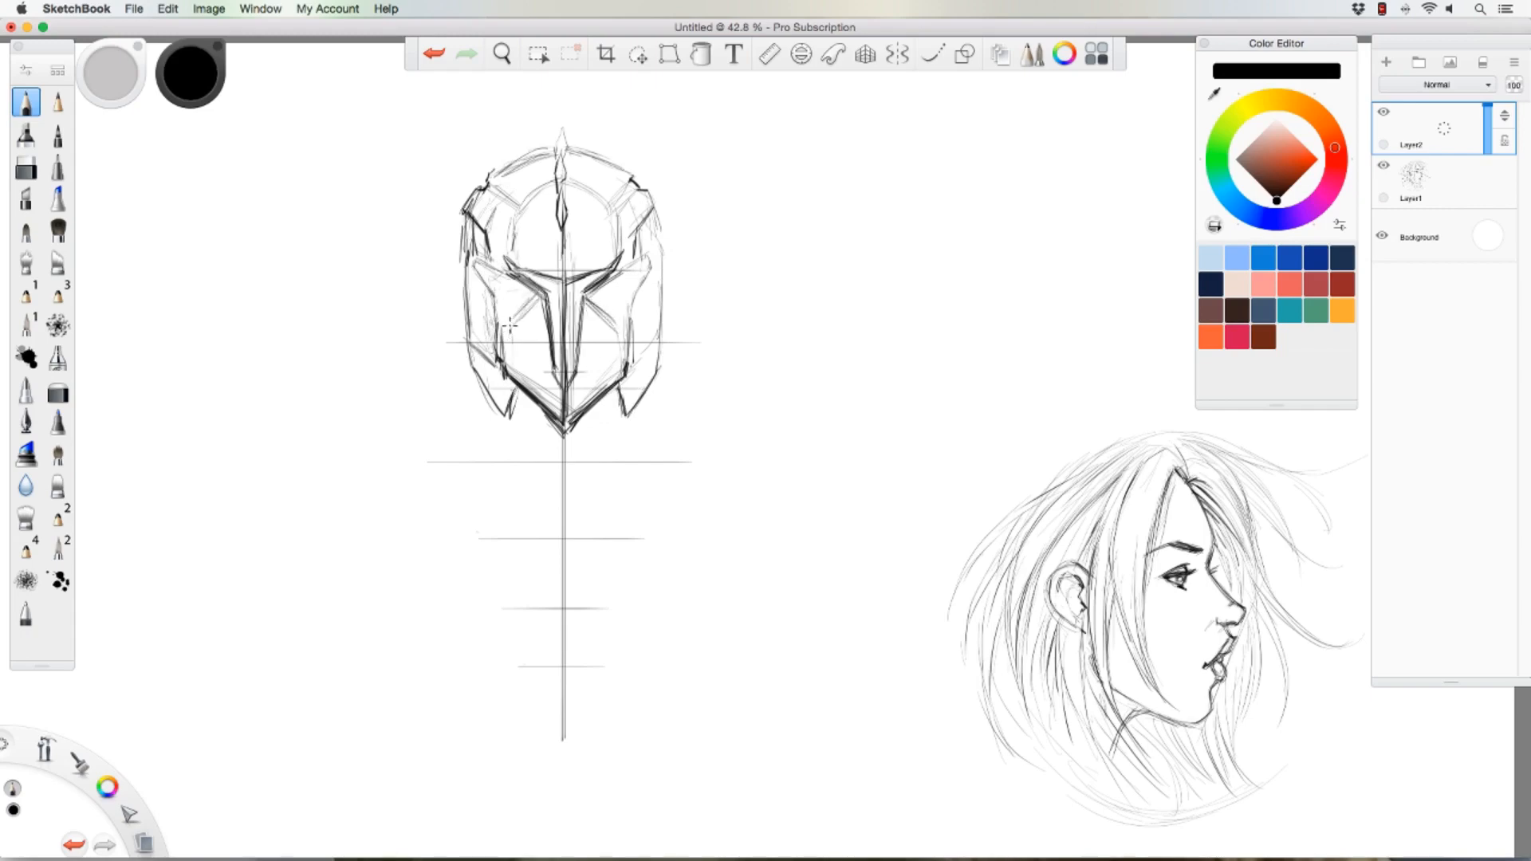
left_click_drag(616, 321, 623, 364)
left_click_drag(514, 320, 514, 365)
left_click_drag(515, 338, 514, 367)
Step: Strengthen the outer edges of the side guards and add angular notches to them on both sides
left_click_drag(660, 245, 649, 334)
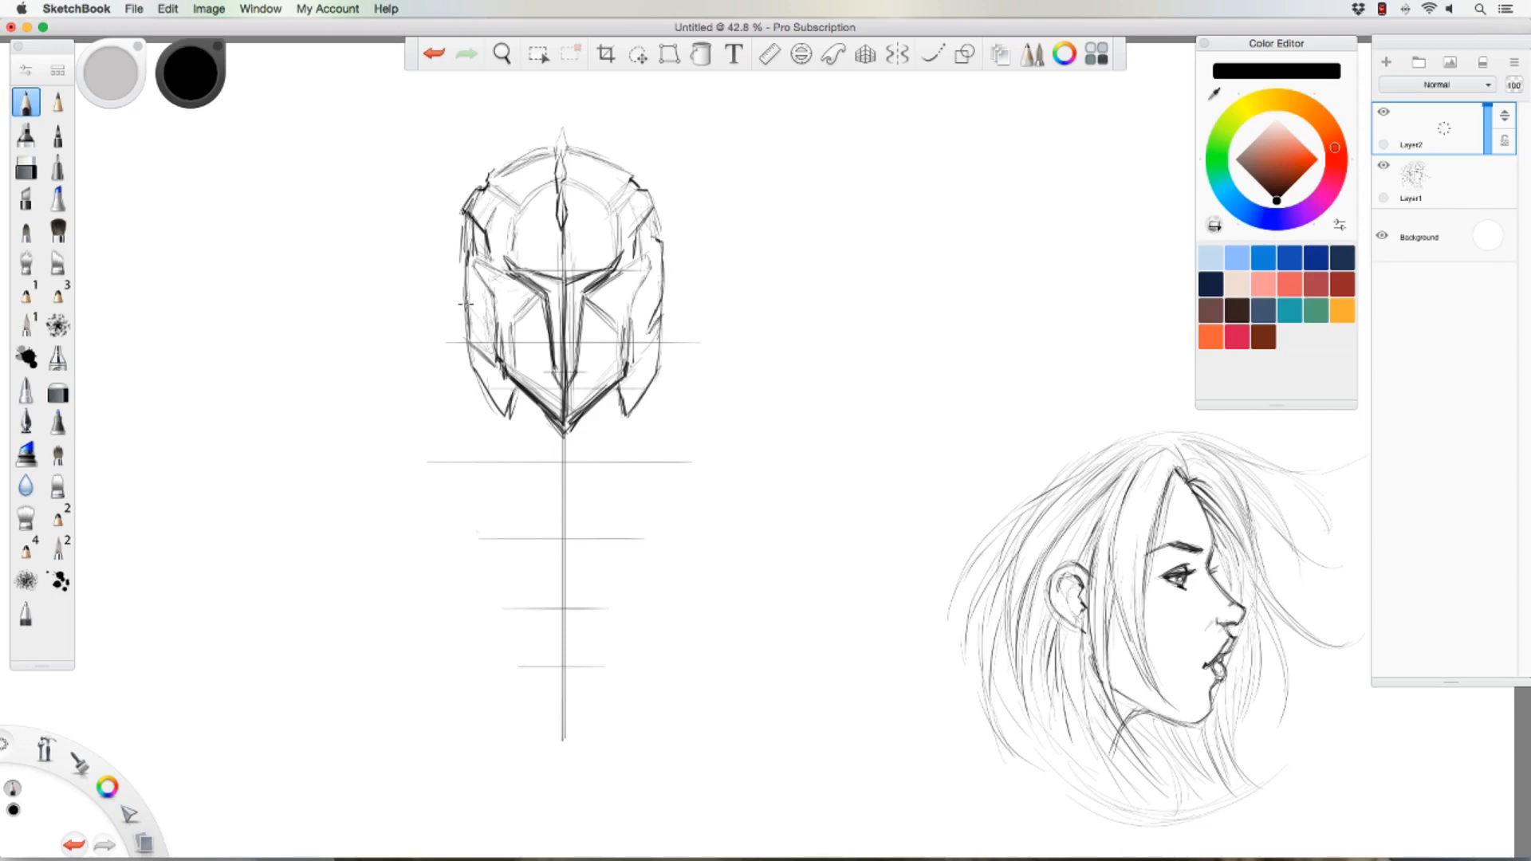
mouse_move(468, 304)
left_mouse_down()
mouse_move(484, 324)
mouse_move(457, 272)
left_mouse_up()
left_click_drag(471, 348, 479, 380)
Step: Draw a heavy brow line above the visor and erase the construction lines inside the visor opening
mouse_move(496, 251)
left_mouse_down()
mouse_move(557, 265)
mouse_move(626, 252)
left_mouse_up()
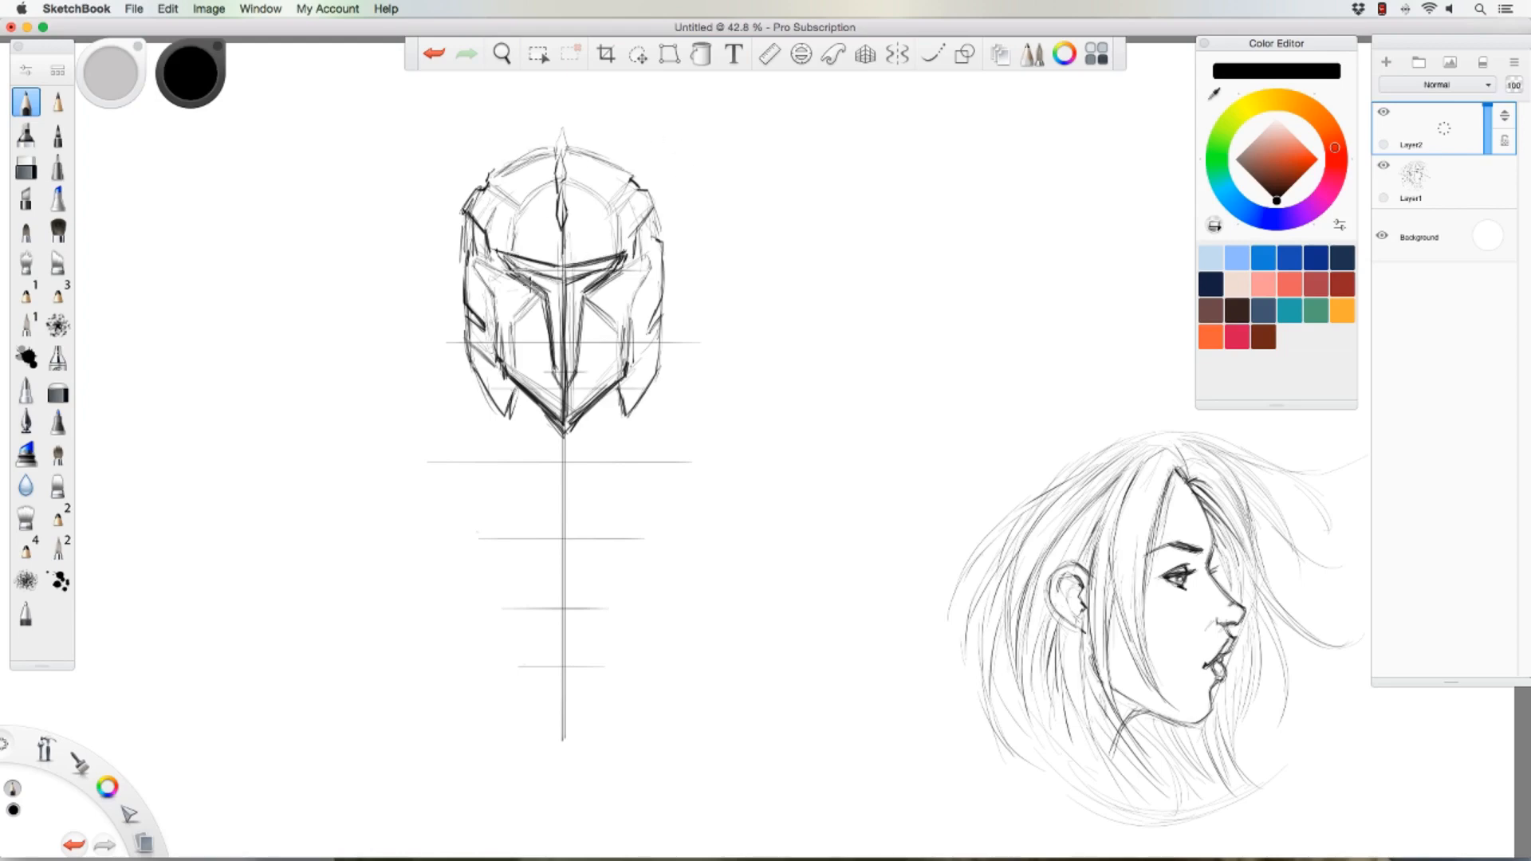
mouse_move(533, 271)
left_mouse_down()
mouse_move(563, 279)
mouse_move(602, 260)
mouse_move(567, 287)
mouse_move(565, 373)
mouse_move(556, 272)
left_mouse_up()
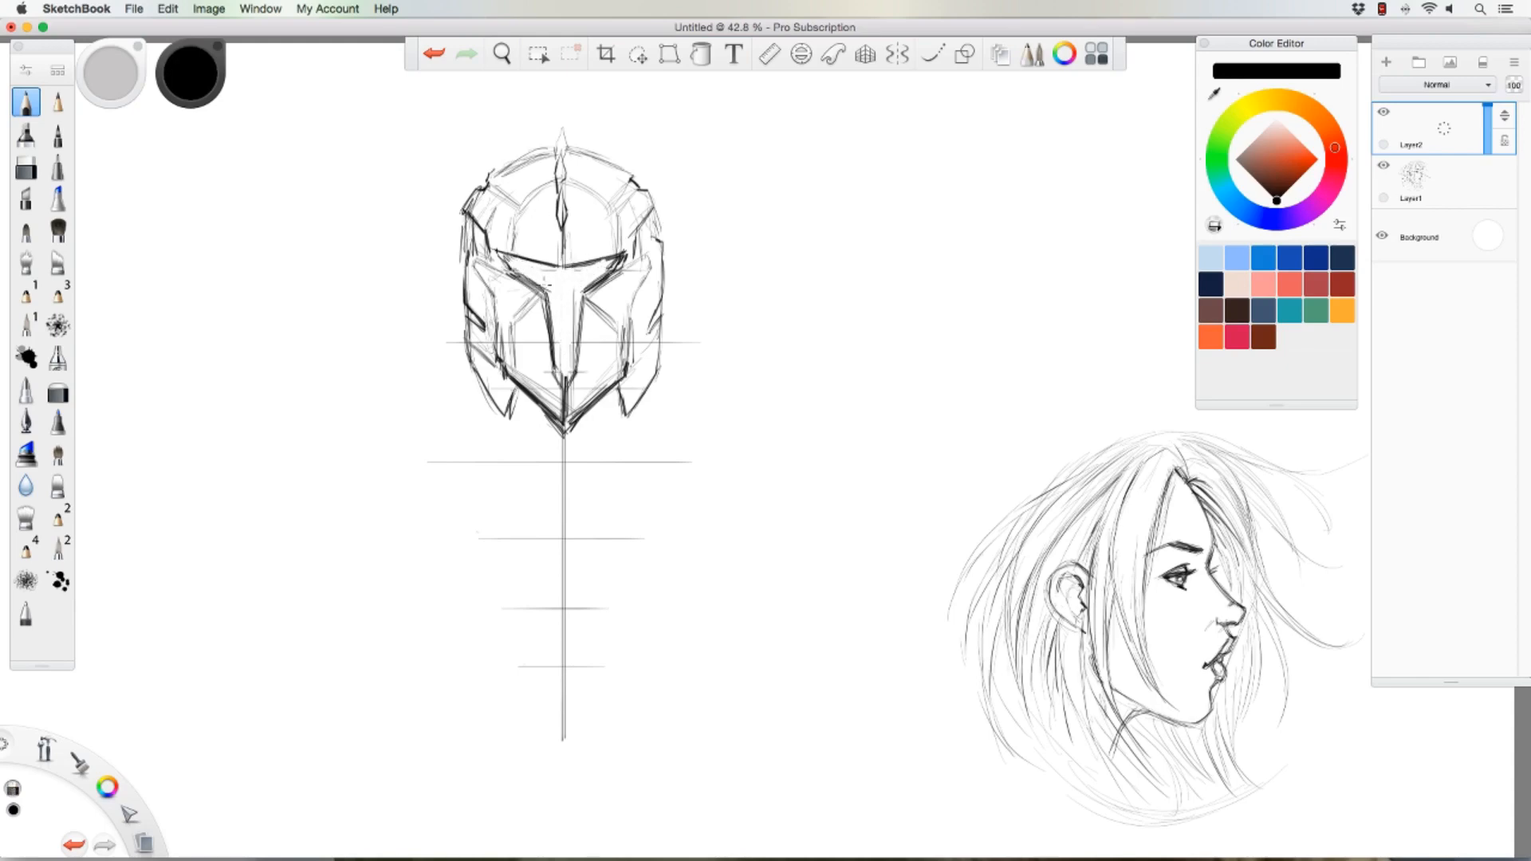
key("e")
Step: Sketch the collar and shoulder lines below the helmet, rising from the centre line and sloping down at both outer ends
mouse_move(521, 416)
left_mouse_down()
mouse_move(570, 461)
mouse_move(665, 421)
mouse_move(746, 439)
left_mouse_up()
left_click_drag(547, 466, 453, 427)
left_click_drag(537, 461, 448, 422)
mouse_move(448, 421)
left_mouse_down()
mouse_move(547, 458)
mouse_move(452, 423)
left_mouse_up()
mouse_move(447, 425)
left_mouse_down()
mouse_move(365, 462)
mouse_move(538, 448)
mouse_move(561, 465)
mouse_move(694, 415)
mouse_move(752, 443)
left_mouse_up()
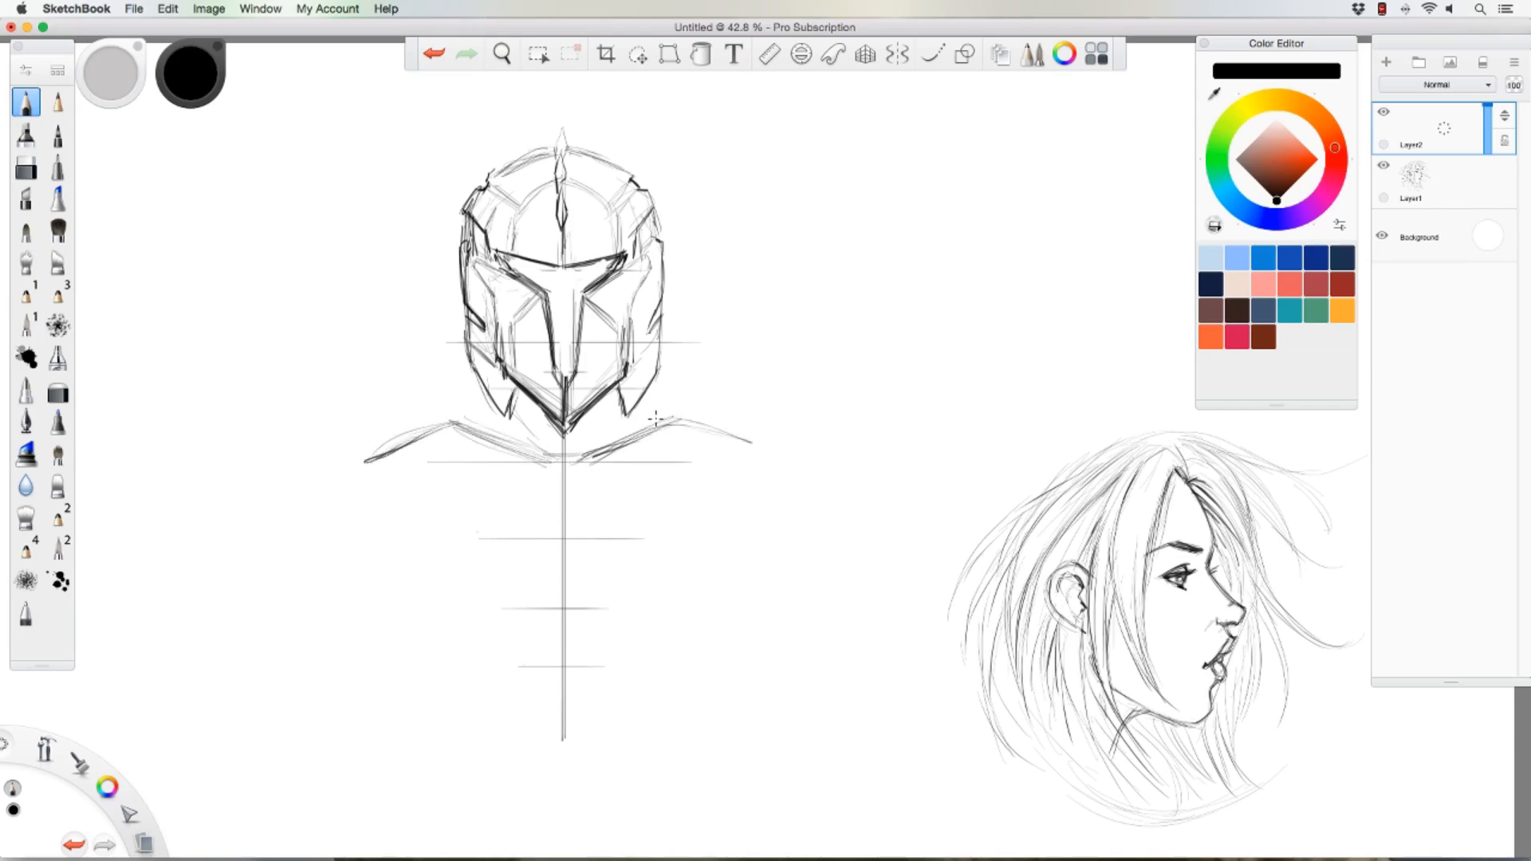
Step: Darken the centre line down the chest and draw the lower chest contour with upswept ends on both sides
mouse_move(595, 459)
left_mouse_down()
mouse_move(533, 469)
mouse_move(562, 571)
left_mouse_up()
mouse_move(562, 487)
left_mouse_down()
mouse_move(560, 570)
mouse_move(458, 606)
left_mouse_up()
mouse_move(555, 573)
left_mouse_down()
mouse_move(451, 604)
mouse_move(684, 611)
mouse_move(764, 561)
left_mouse_up()
mouse_move(355, 564)
left_mouse_down()
mouse_move(447, 610)
mouse_move(546, 569)
mouse_move(648, 603)
left_mouse_up()
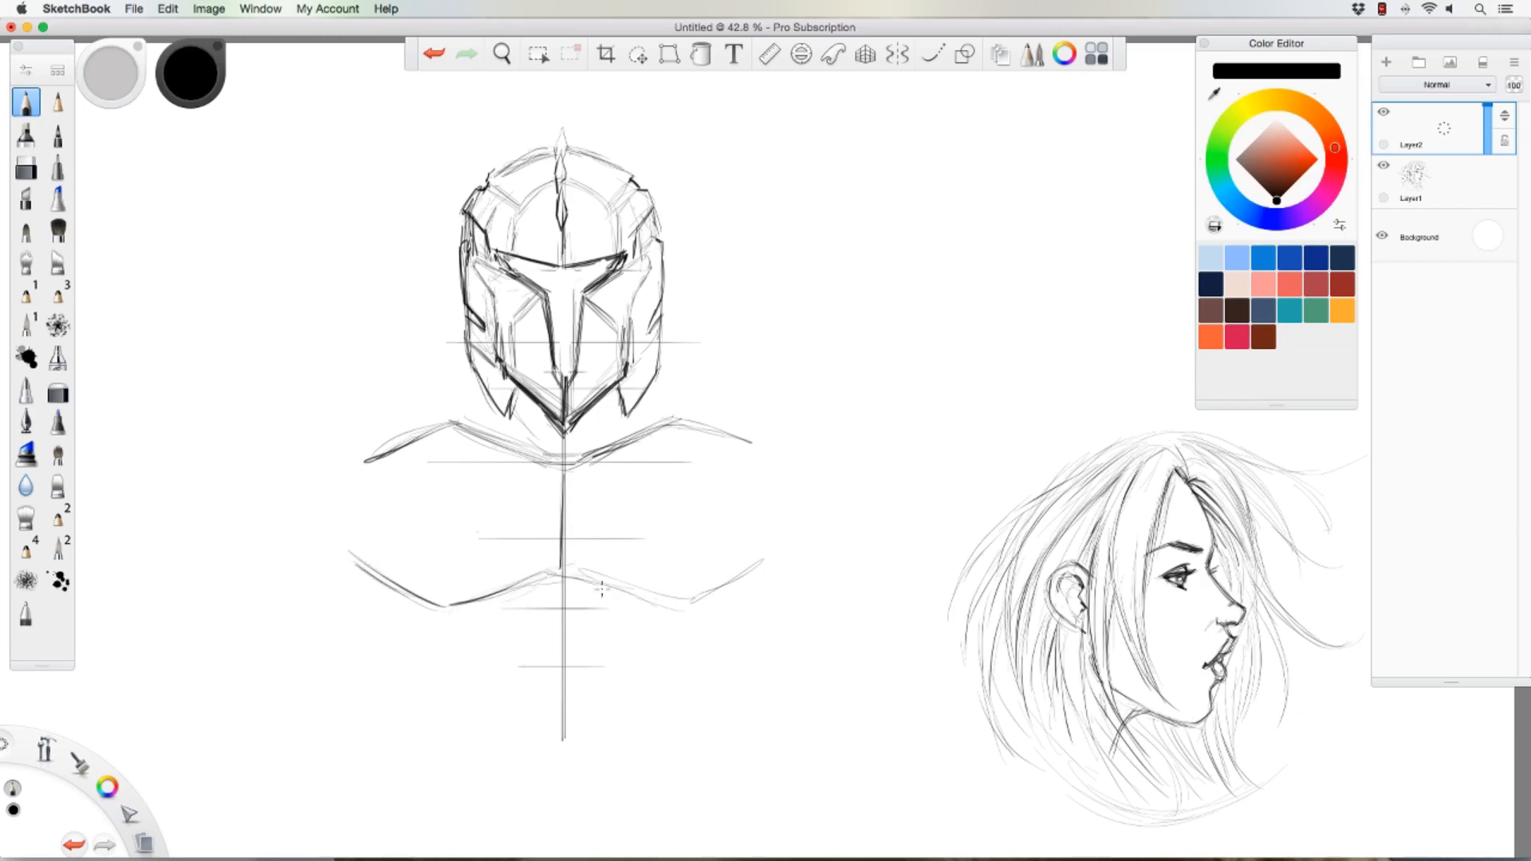
left_click_drag(566, 576, 663, 615)
mouse_move(565, 572)
left_mouse_down()
mouse_move(663, 601)
mouse_move(742, 579)
left_mouse_up()
Step: Draw a rib-cage arch with flared ends below the chest and close it with a curved lower edge
mouse_move(563, 572)
left_mouse_down()
mouse_move(561, 619)
mouse_move(508, 662)
left_mouse_up()
mouse_move(563, 617)
left_mouse_down()
mouse_move(490, 667)
mouse_move(522, 648)
mouse_move(513, 657)
mouse_move(608, 646)
mouse_move(665, 676)
mouse_move(465, 665)
mouse_move(478, 678)
left_mouse_up()
left_click_drag(590, 638, 659, 684)
mouse_move(485, 665)
left_mouse_down()
mouse_move(472, 684)
mouse_move(444, 679)
mouse_move(414, 638)
left_mouse_up()
mouse_move(665, 687)
left_mouse_down()
mouse_move(708, 672)
mouse_move(730, 628)
mouse_move(685, 695)
left_mouse_up()
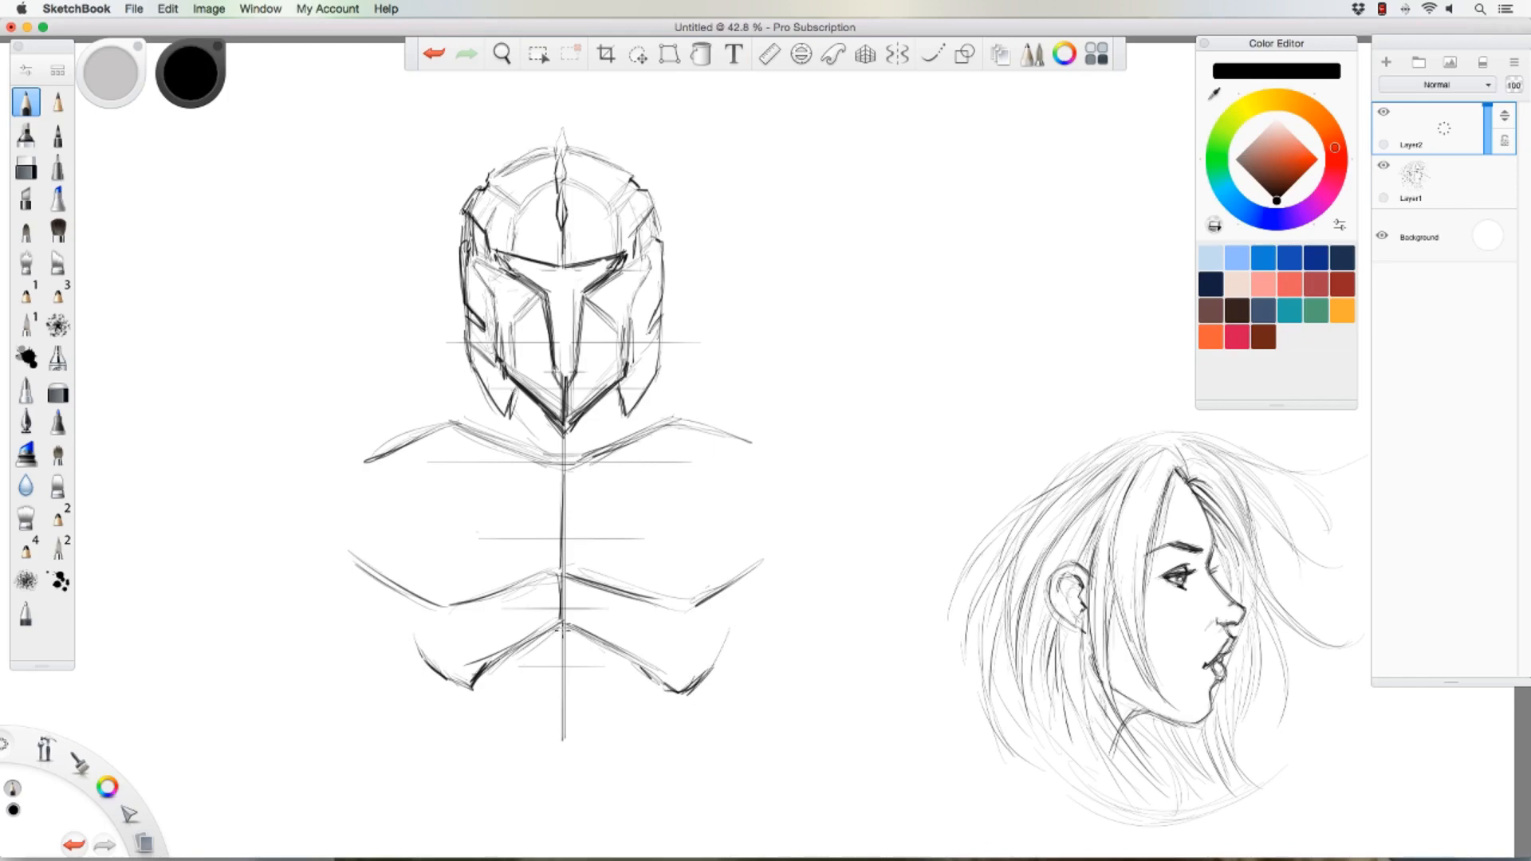
left_click_drag(561, 628, 563, 691)
mouse_move(466, 703)
left_mouse_down()
mouse_move(673, 686)
mouse_move(519, 705)
mouse_move(567, 698)
mouse_move(556, 708)
left_mouse_up()
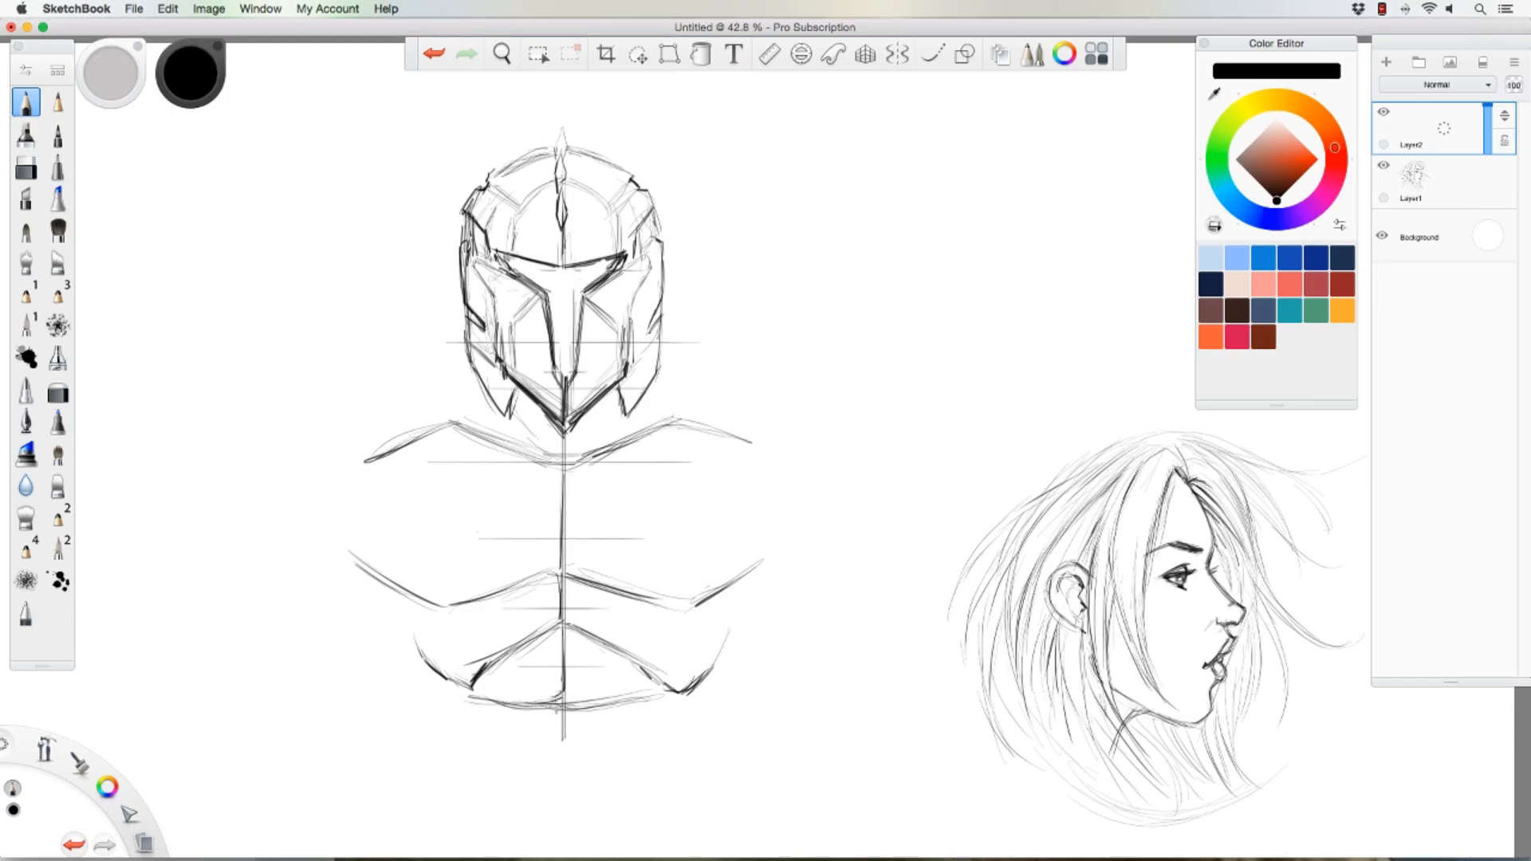
Step: Sketch the waist contour with angled ends below the ribs and darken the centre line down to it
left_click_drag(568, 778, 664, 756)
mouse_move(641, 766)
left_mouse_down()
mouse_move(585, 783)
mouse_move(467, 757)
mouse_move(528, 787)
left_mouse_up()
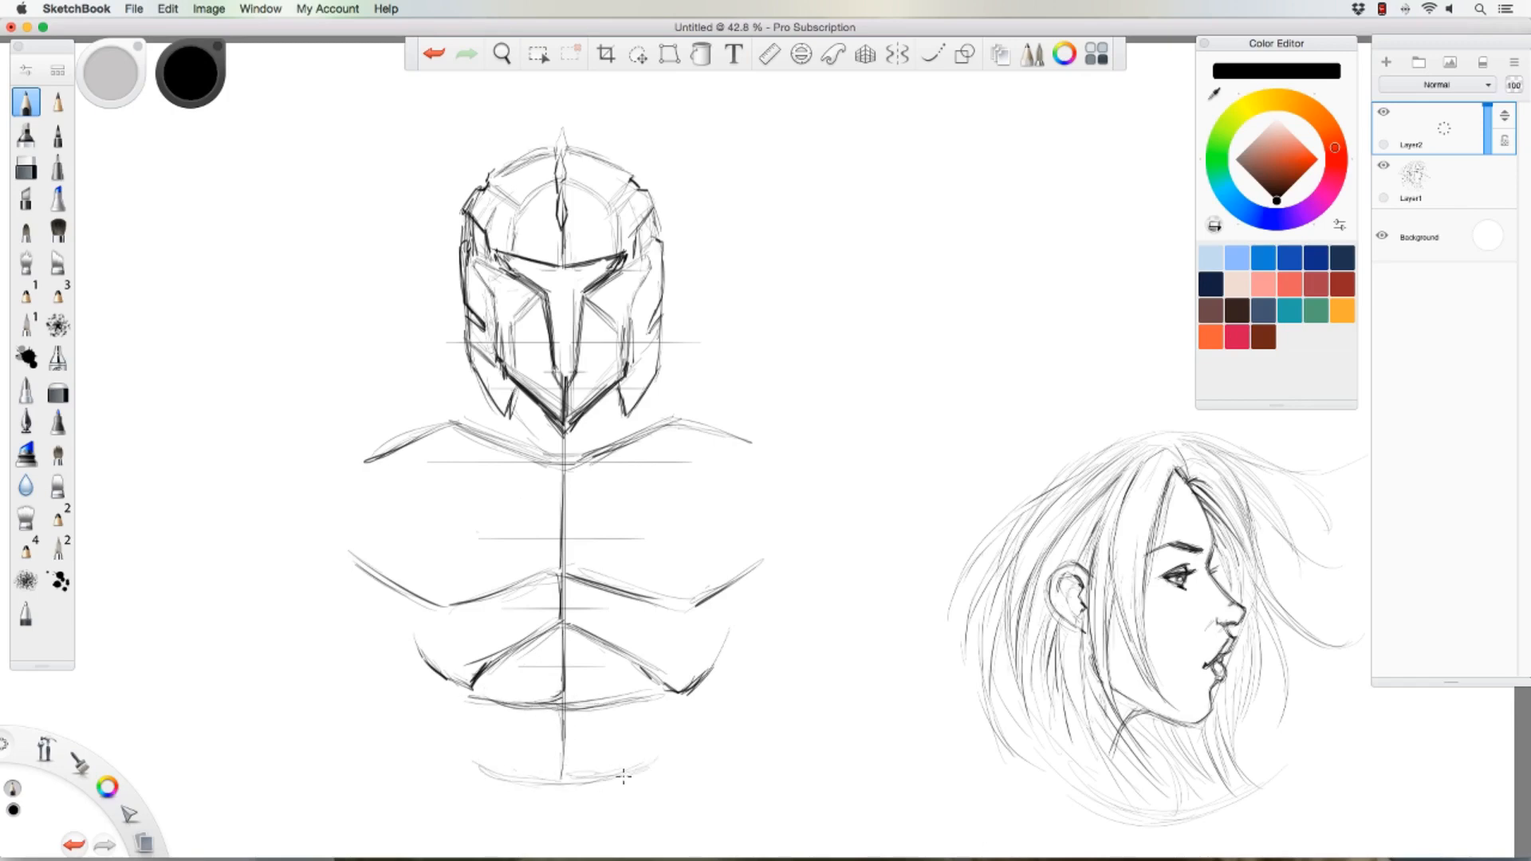
left_click_drag(654, 760, 579, 783)
mouse_move(564, 676)
left_mouse_down()
mouse_move(563, 788)
mouse_move(563, 775)
left_mouse_up()
left_click_drag(558, 710, 662, 690)
mouse_move(468, 691)
left_mouse_down()
mouse_move(496, 705)
mouse_move(498, 785)
mouse_move(643, 783)
mouse_move(663, 760)
left_mouse_up()
left_click_drag(503, 786, 561, 767)
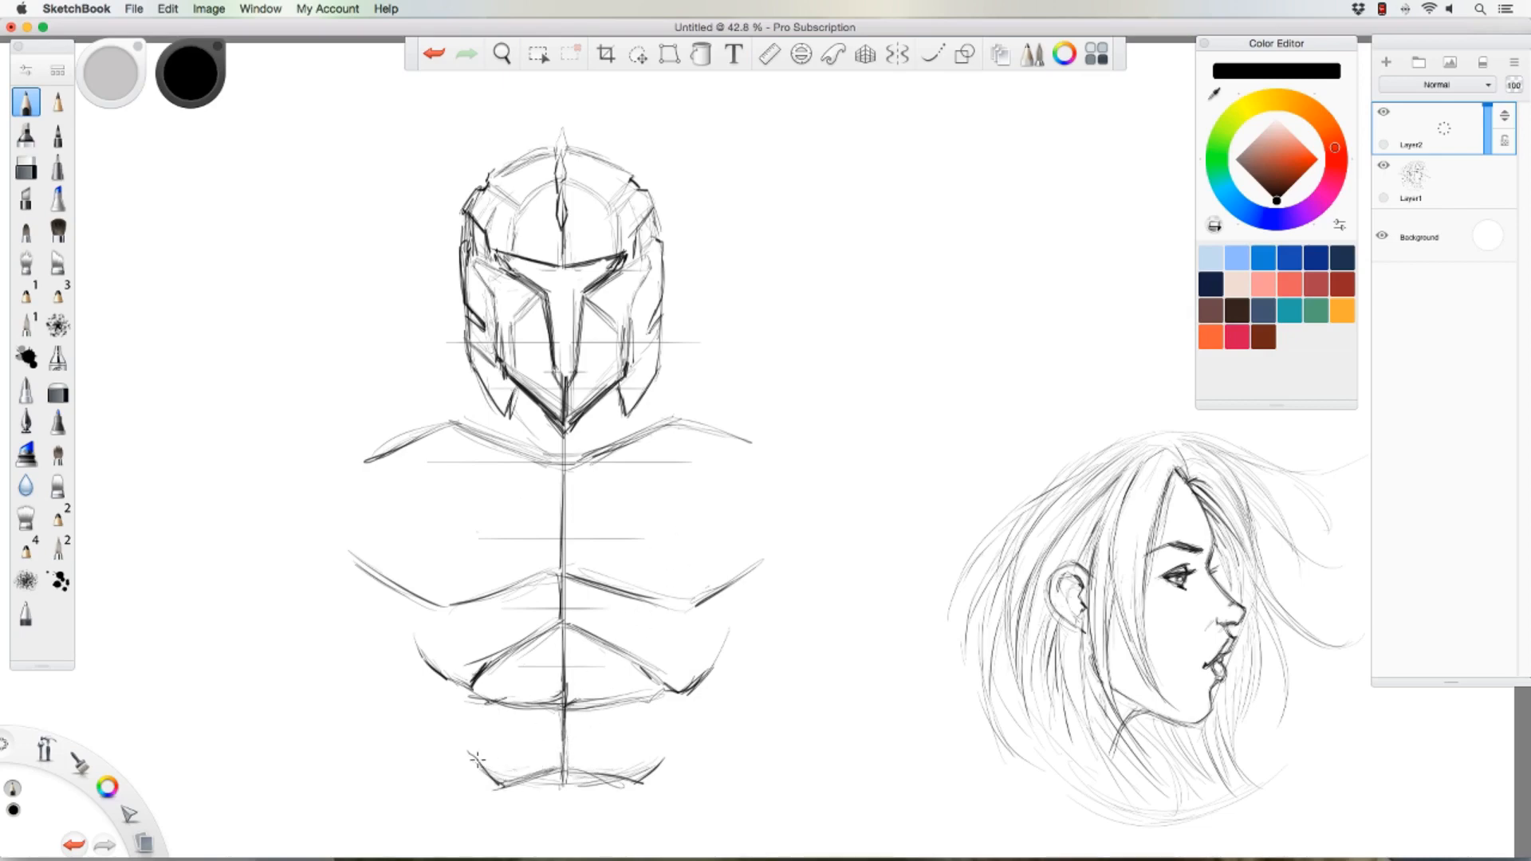
Step: Add short side marks beneath the ribs and darken the chest contour where it meets the centre line
left_click_drag(494, 707, 489, 724)
mouse_move(564, 626)
left_mouse_down()
mouse_move(565, 670)
mouse_move(566, 649)
left_mouse_up()
left_click_drag(511, 589, 557, 572)
mouse_move(495, 595)
left_mouse_down()
mouse_move(561, 563)
mouse_move(567, 580)
left_mouse_up()
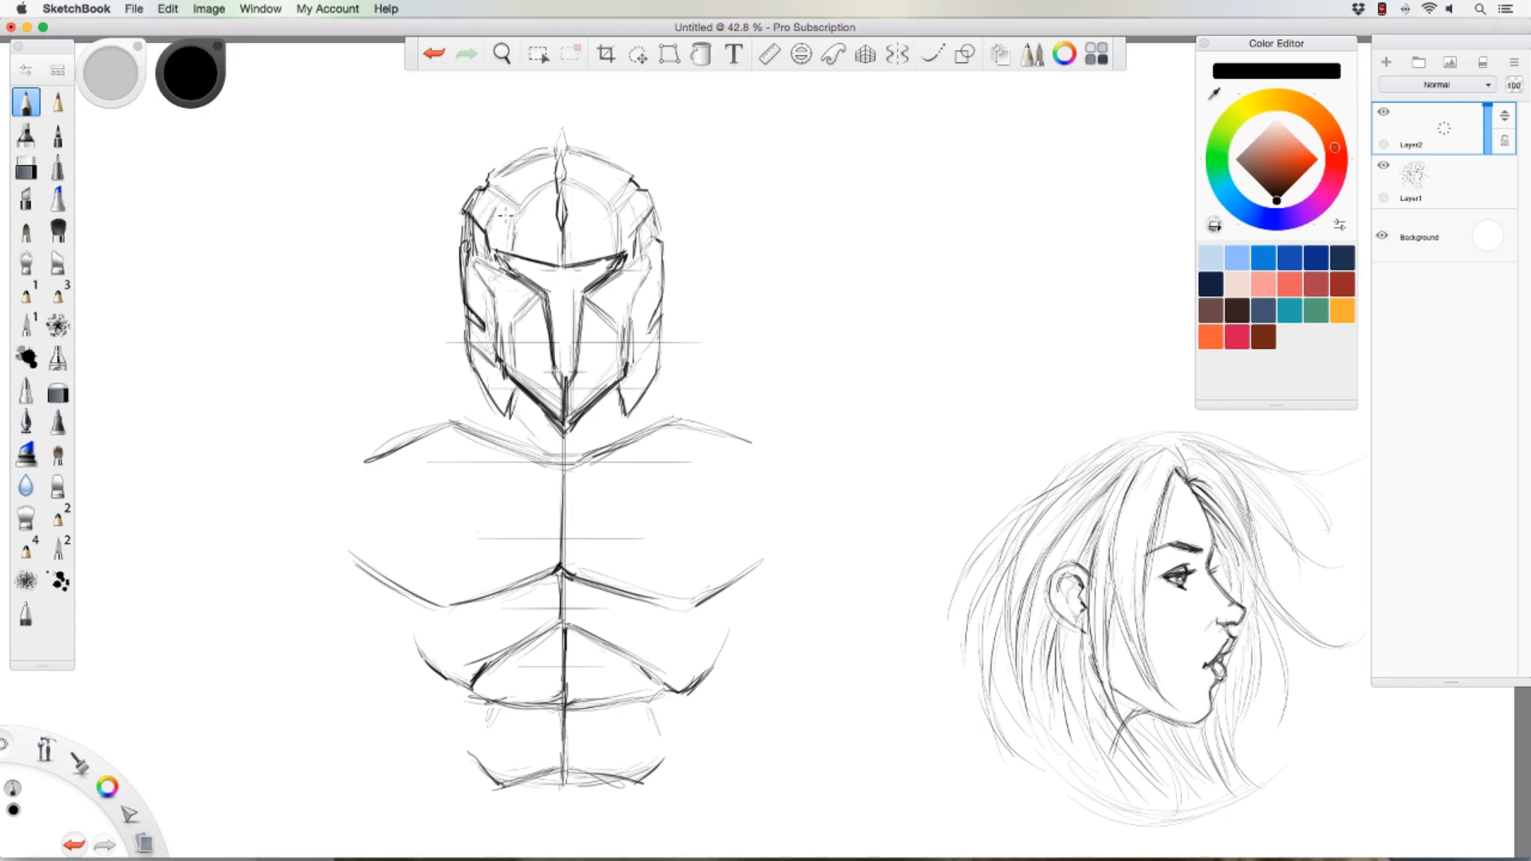
Step: Sketch the torso's side lines on both sides, angling in from the shoulders and tapering down to the waist
mouse_move(455, 422)
left_mouse_down()
mouse_move(379, 458)
mouse_move(437, 529)
mouse_move(494, 662)
mouse_move(529, 804)
left_mouse_up()
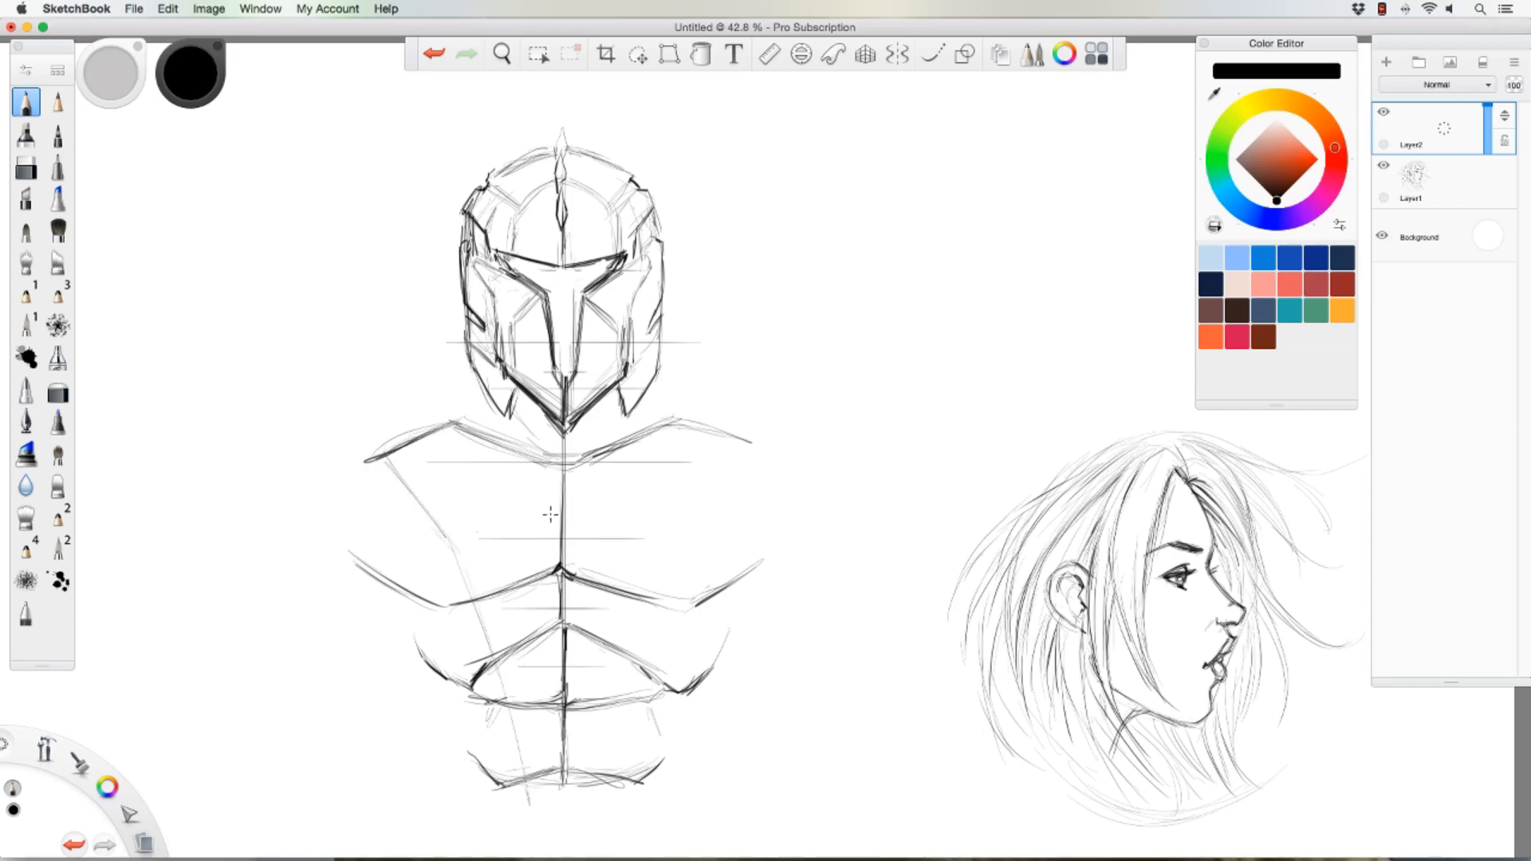
mouse_move(721, 435)
left_mouse_down()
mouse_move(642, 614)
mouse_move(603, 800)
left_mouse_up()
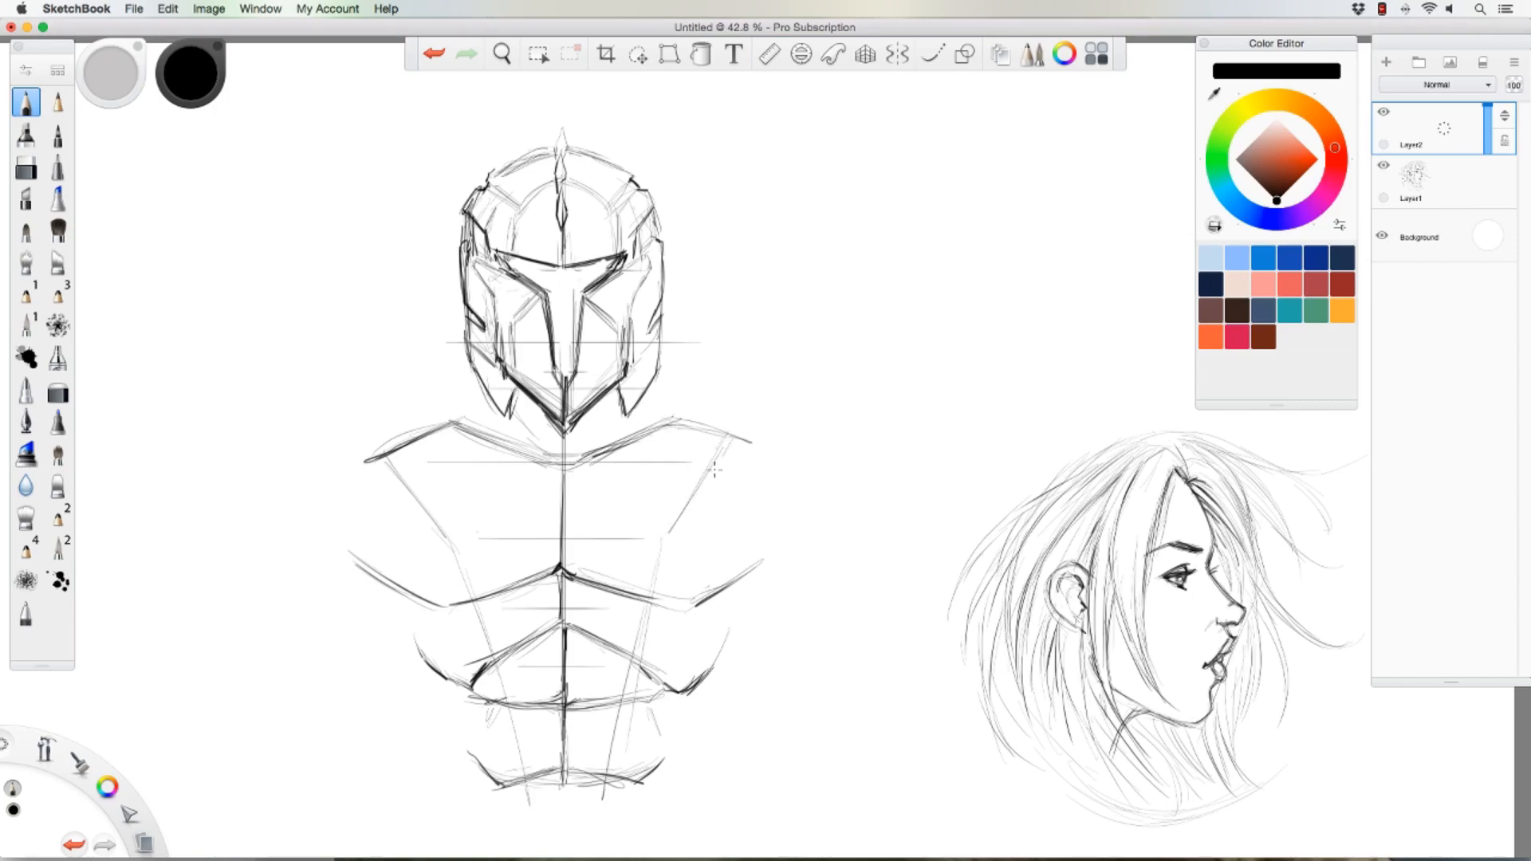
mouse_move(720, 456)
left_mouse_down()
mouse_move(659, 552)
mouse_move(606, 796)
left_mouse_up()
mouse_move(397, 464)
left_mouse_down()
mouse_move(460, 542)
mouse_move(532, 798)
left_mouse_up()
left_click_drag(650, 583, 606, 798)
left_click_drag(456, 527, 390, 458)
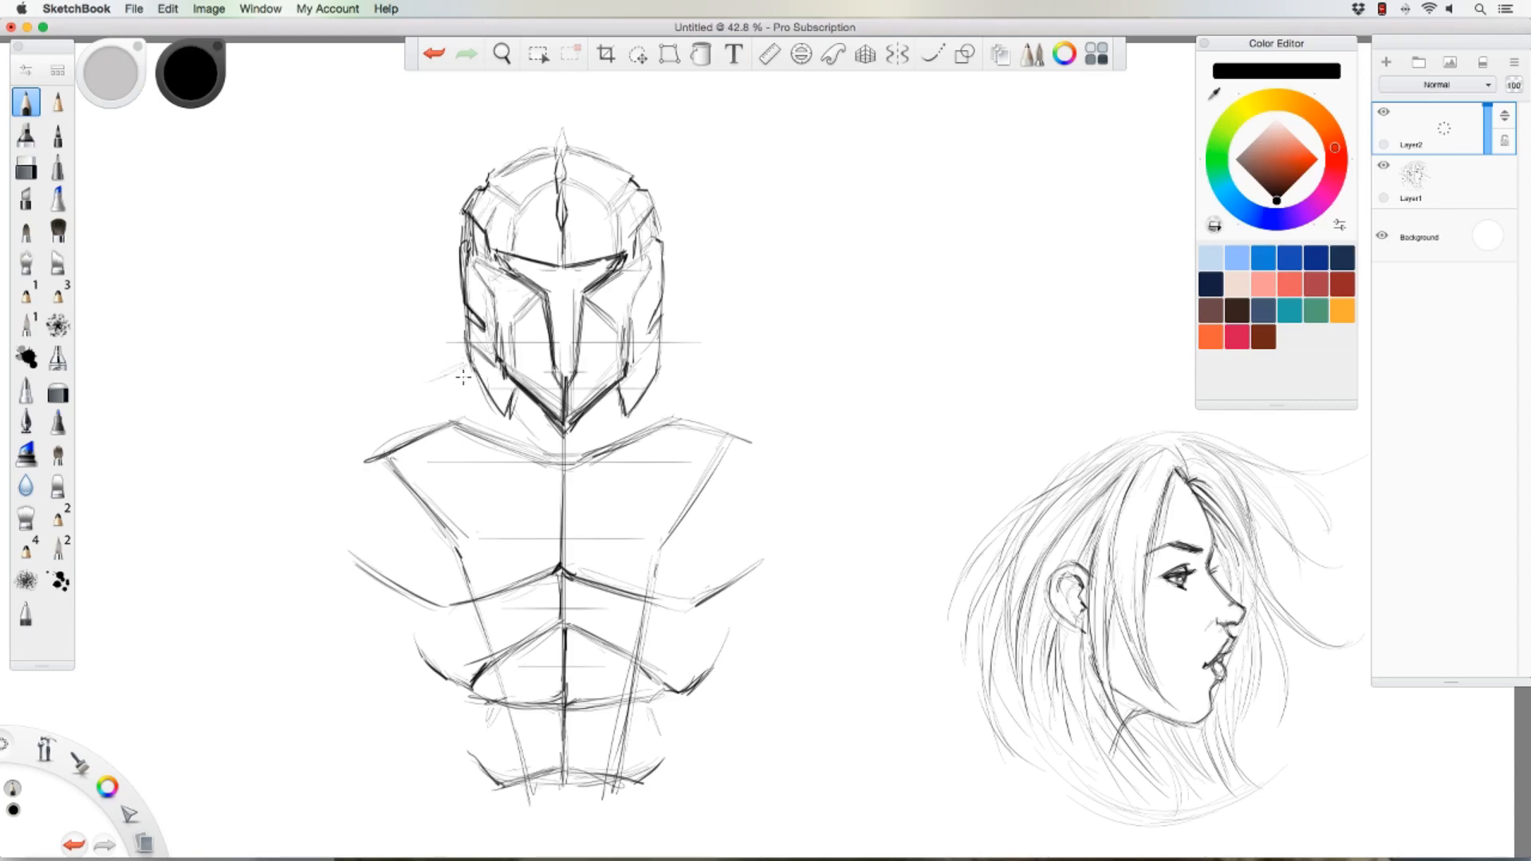
Step: Draw the sloping neck-to-shoulder lines and rough in rounded shoulder armour with raised inner tips on both sides
left_click_drag(438, 377, 396, 400)
mouse_move(457, 367)
left_mouse_down()
mouse_move(394, 400)
mouse_move(460, 361)
mouse_move(387, 402)
left_mouse_up()
mouse_move(662, 360)
left_mouse_down()
mouse_move(819, 413)
mouse_move(807, 390)
mouse_move(900, 443)
mouse_move(902, 523)
left_mouse_up()
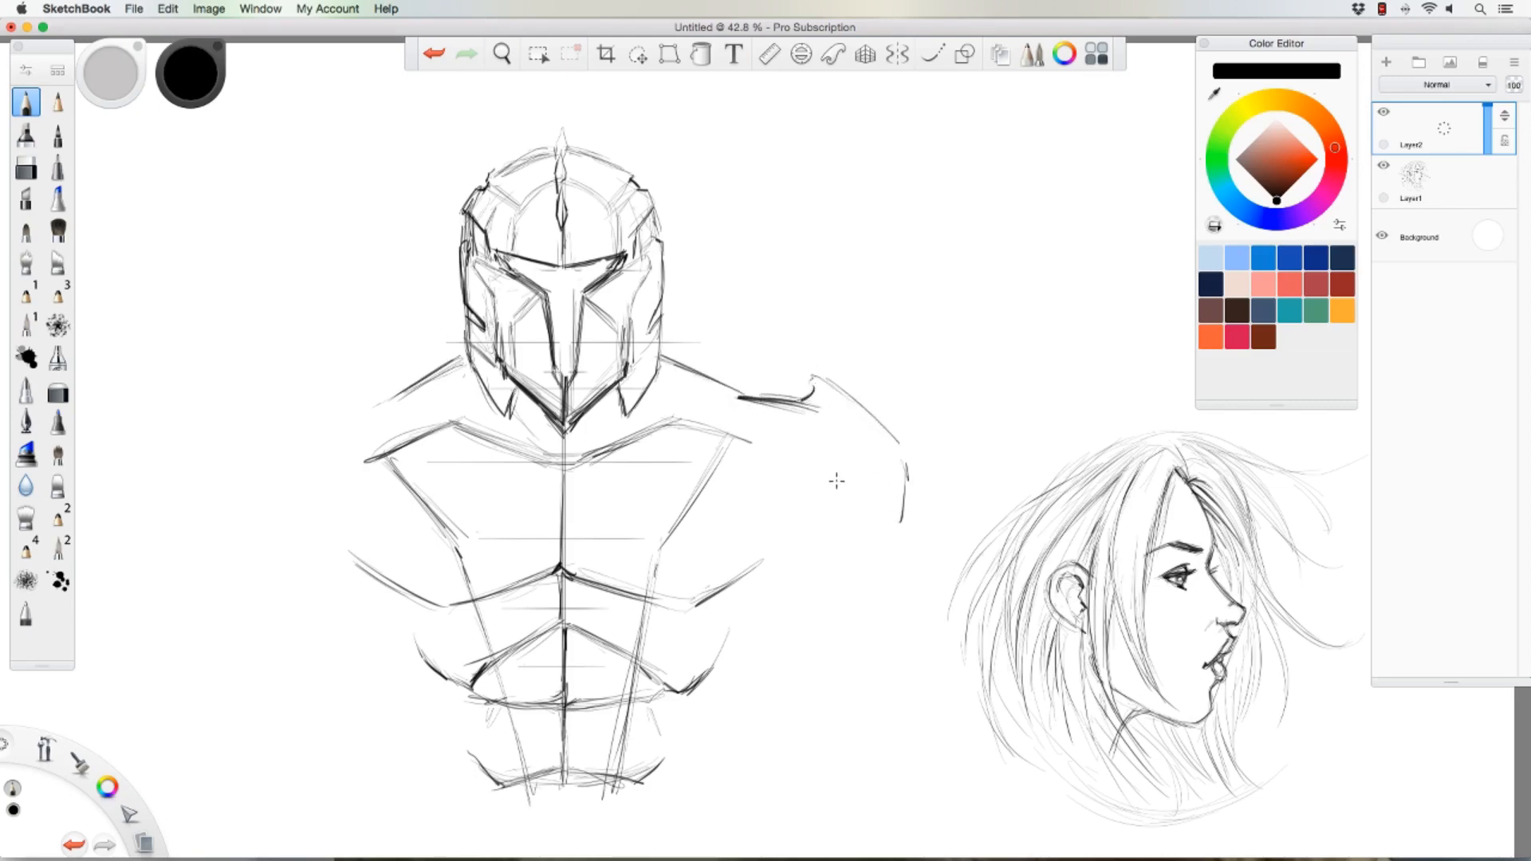
left_click_drag(806, 572, 876, 567)
mouse_move(351, 423)
left_mouse_down()
mouse_move(296, 405)
mouse_move(285, 374)
mouse_move(238, 418)
left_mouse_up()
mouse_move(295, 376)
left_mouse_down()
mouse_move(220, 431)
mouse_move(301, 378)
mouse_move(319, 420)
mouse_move(354, 428)
left_mouse_up()
left_click_drag(260, 398, 185, 503)
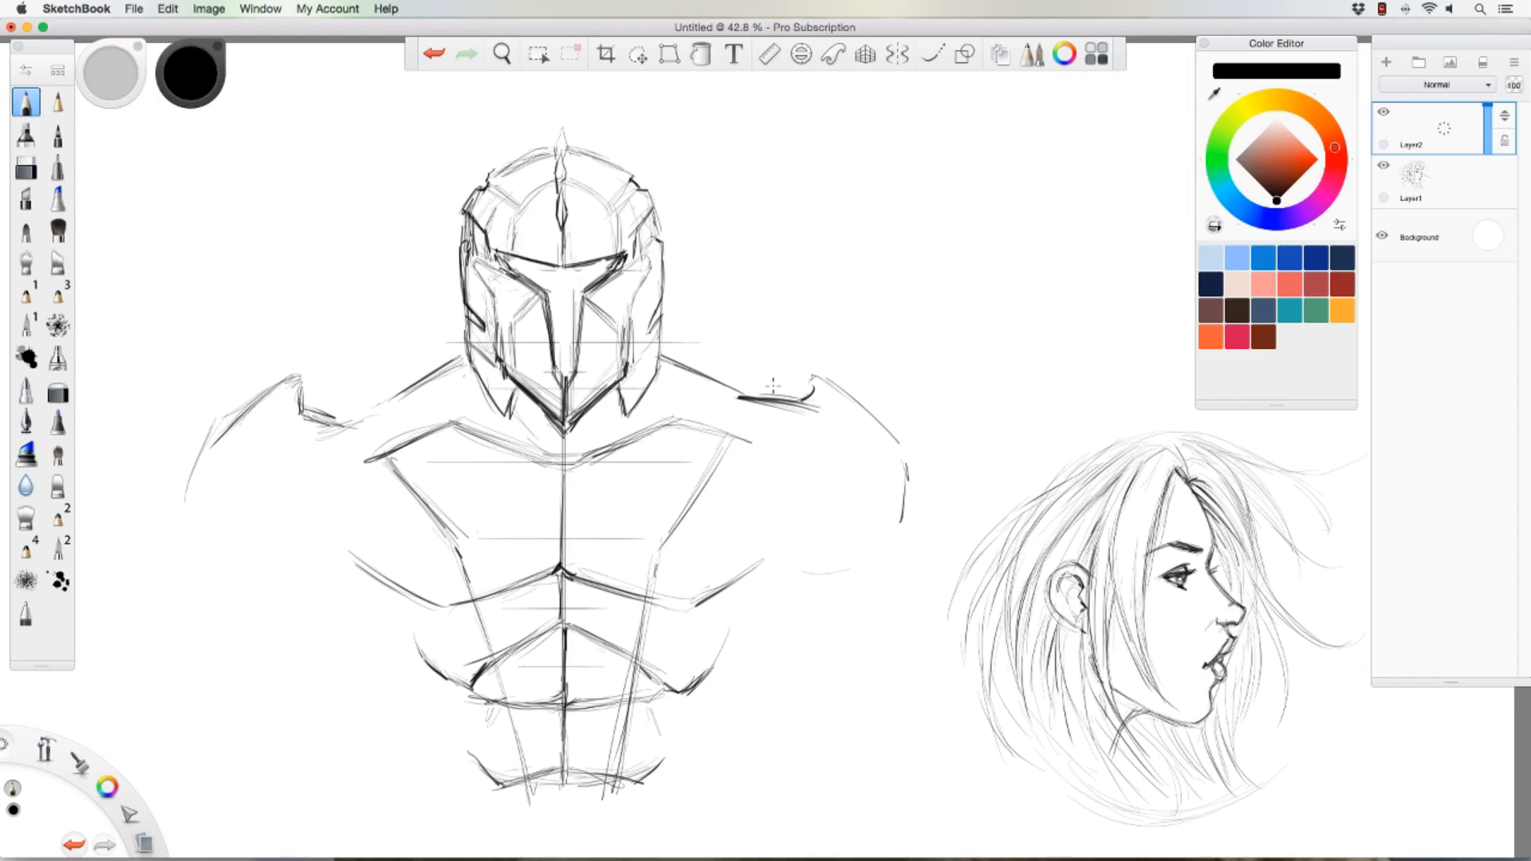
Step: Turn on vertical mirror symmetry, align its axis with the figure's centre line, and redraw the shoulder armour outlines
left_click(897, 54)
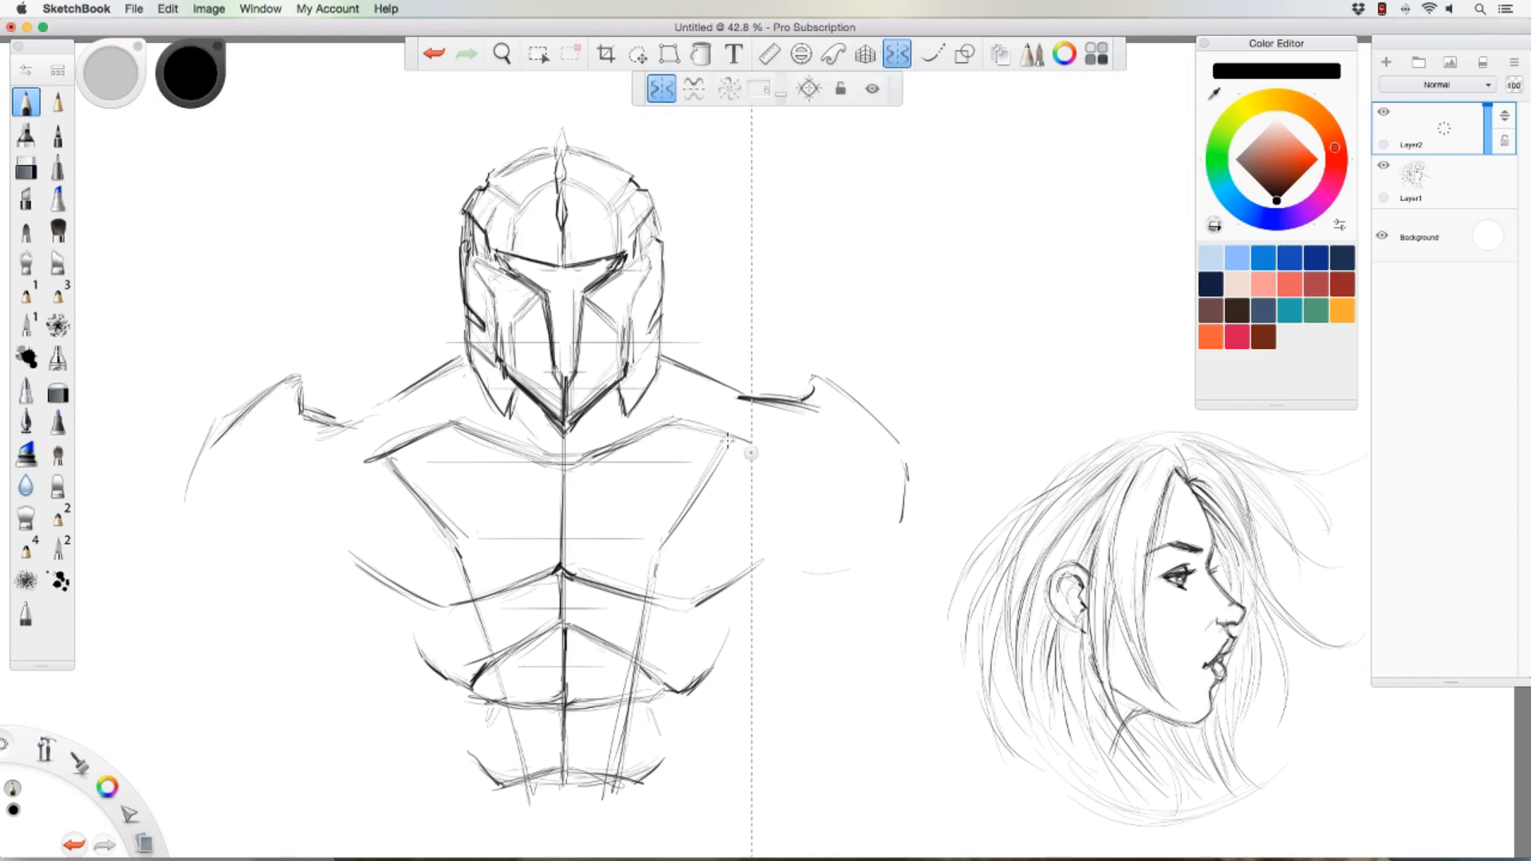
left_click_drag(679, 455, 564, 457)
mouse_move(750, 398)
left_mouse_down()
mouse_move(803, 403)
mouse_move(812, 368)
mouse_move(904, 454)
mouse_move(900, 579)
mouse_move(854, 595)
mouse_move(752, 574)
mouse_move(797, 580)
left_mouse_up()
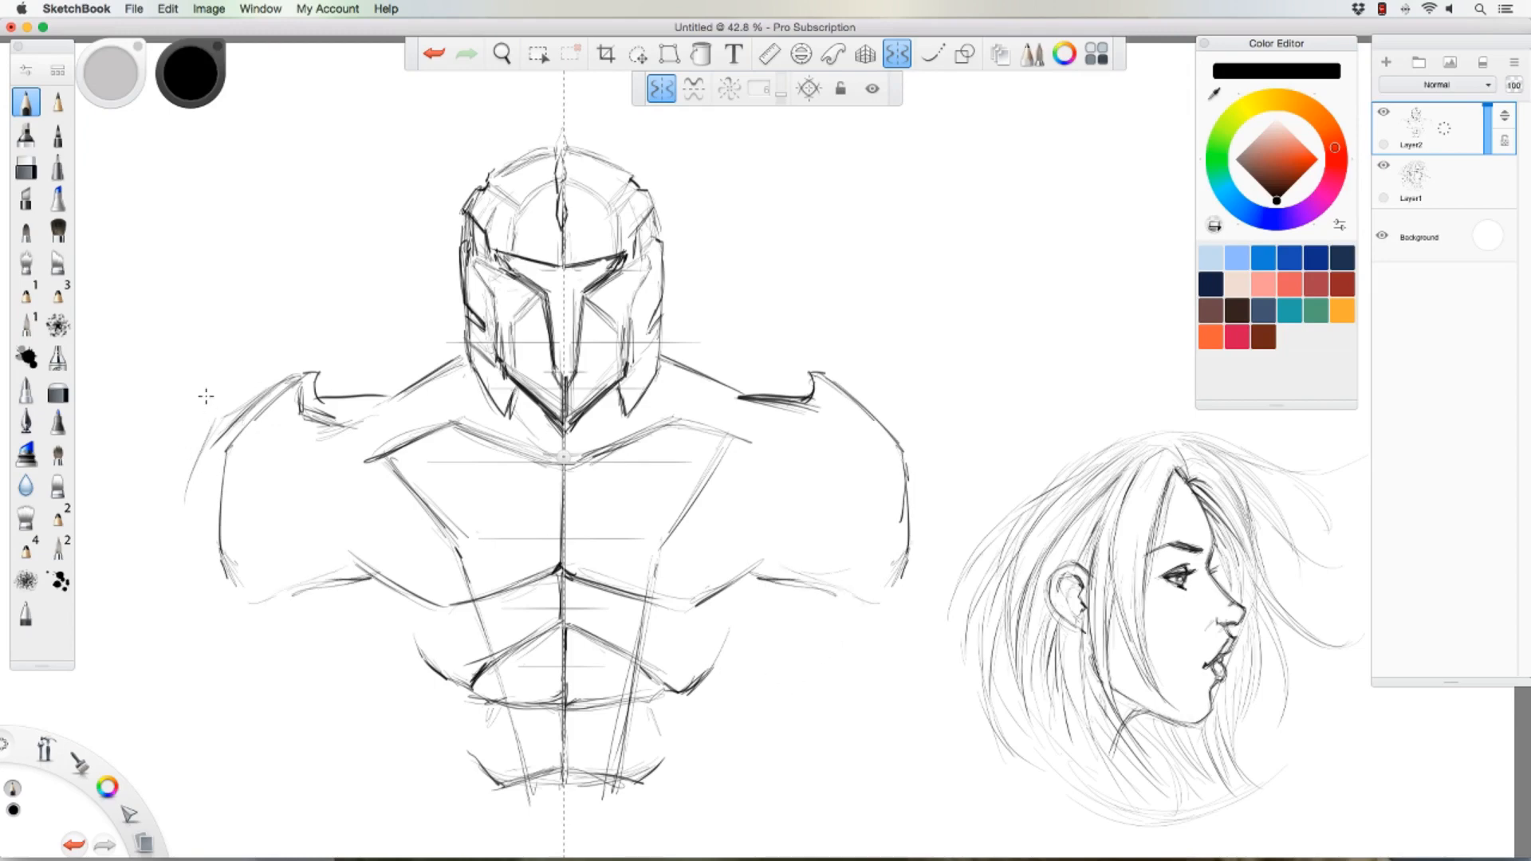
mouse_move(832, 384)
left_mouse_down()
mouse_move(899, 458)
mouse_move(899, 564)
left_mouse_up()
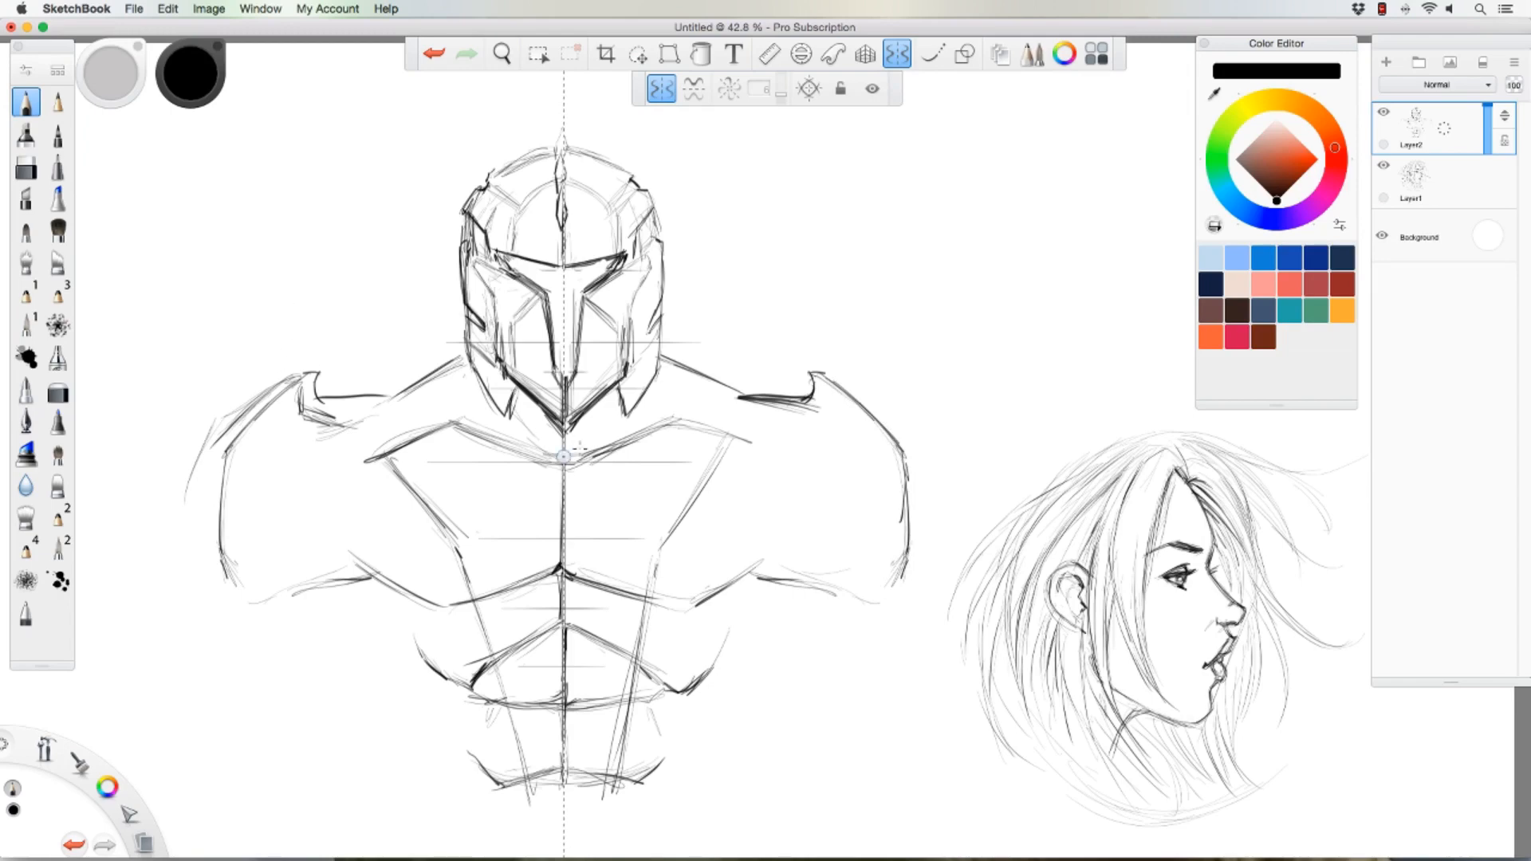
Step: Add mirrored strap lines across the shoulder slopes and draw the inner edges of the shoulder armour
left_click_drag(734, 397, 703, 424)
left_click_drag(731, 391, 708, 423)
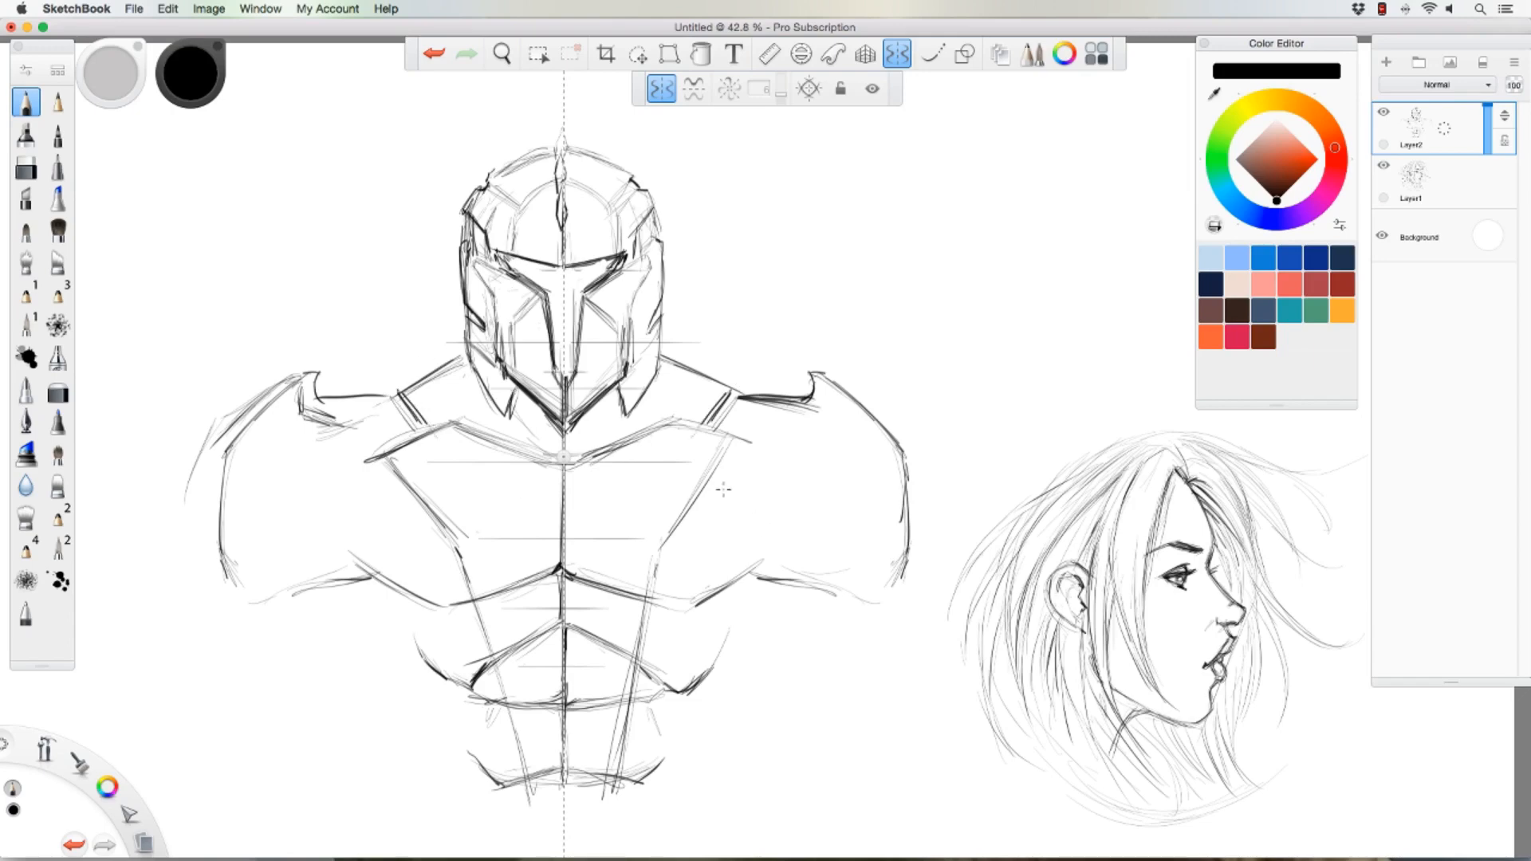
mouse_move(735, 524)
left_mouse_down()
mouse_move(752, 558)
mouse_move(718, 502)
left_mouse_up()
mouse_move(732, 531)
left_mouse_down()
mouse_move(719, 500)
mouse_move(753, 427)
left_mouse_up()
mouse_move(722, 477)
left_mouse_down()
mouse_move(772, 426)
mouse_move(759, 432)
left_mouse_up()
left_click_drag(810, 387, 784, 415)
Step: Darken the collar line and lower chest corners, and add angled plate edges along the outer ribs
left_click_drag(670, 423, 726, 439)
left_click_drag(743, 555, 694, 609)
mouse_move(743, 556)
left_mouse_down()
mouse_move(710, 595)
mouse_move(647, 599)
left_mouse_up()
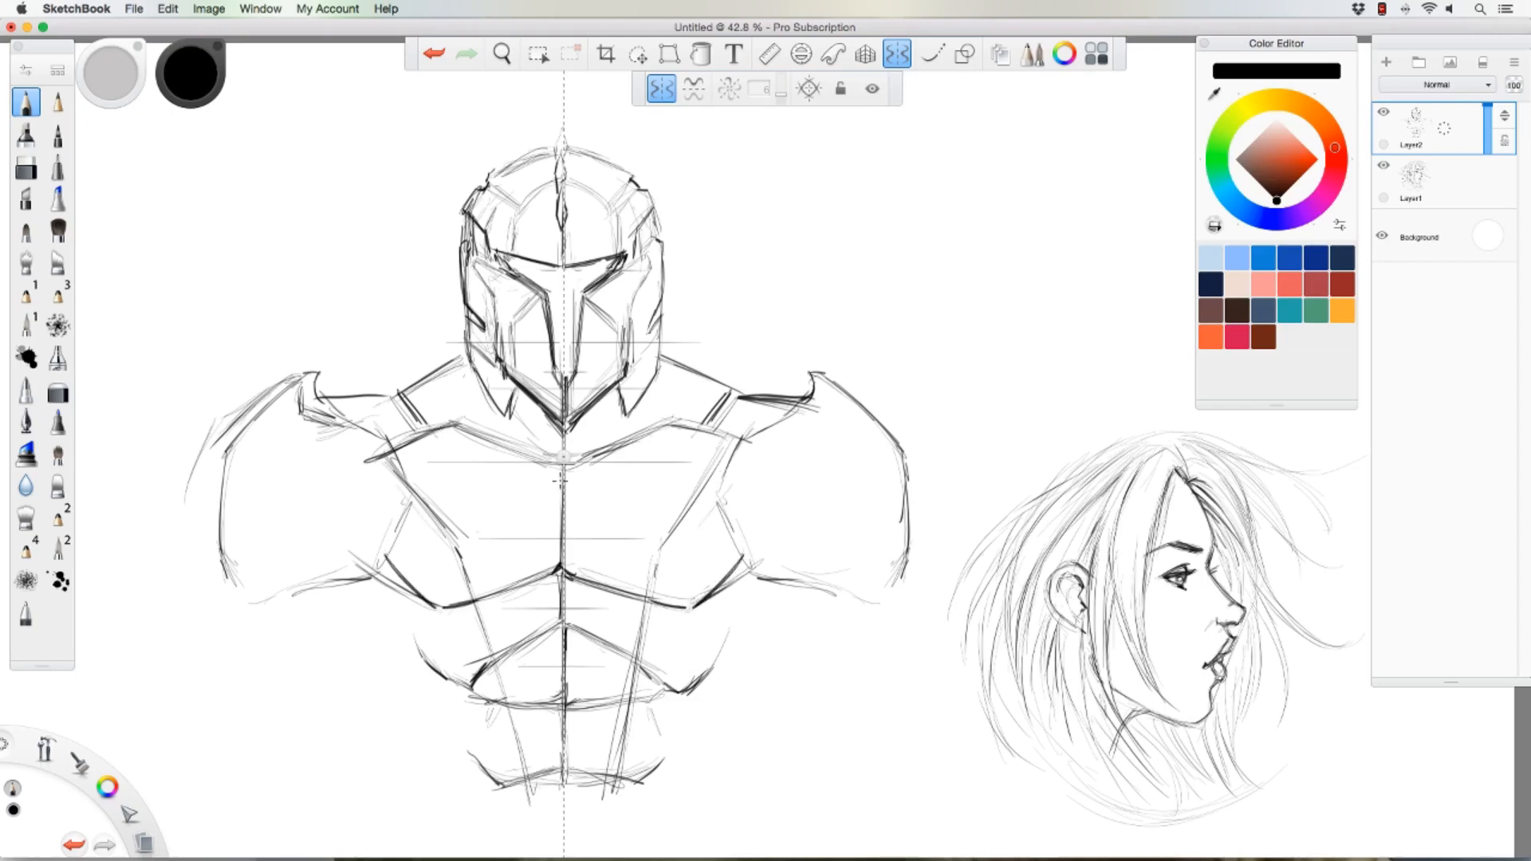
mouse_move(408, 630)
left_mouse_down()
mouse_move(423, 656)
mouse_move(376, 610)
mouse_move(420, 676)
mouse_move(446, 680)
left_mouse_up()
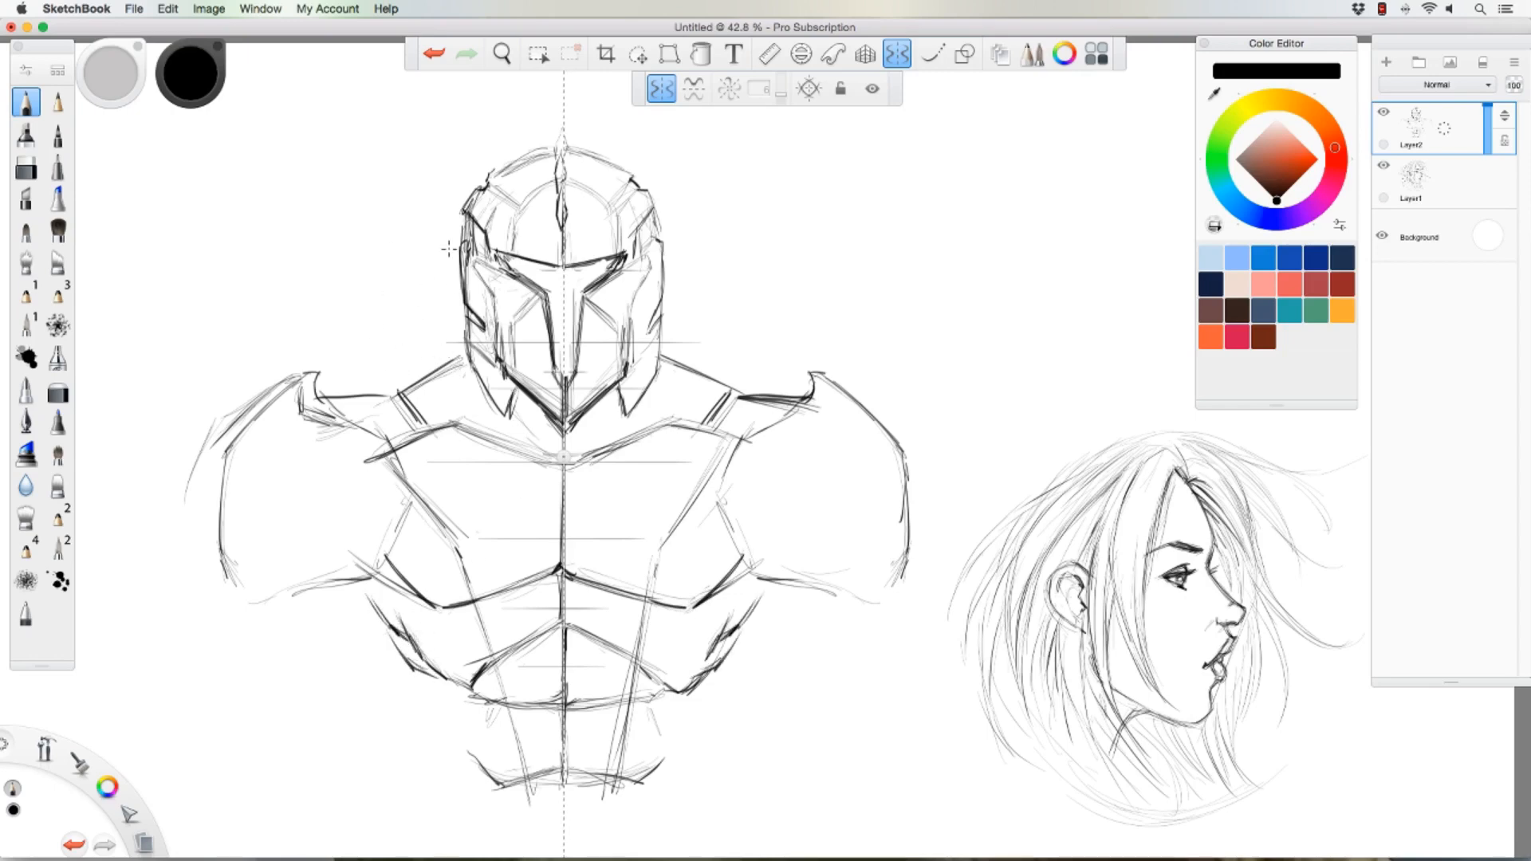
Step: Add rounded side plates to the helmet and draw large upward-curving horns growing from them
mouse_move(652, 201)
left_mouse_down()
mouse_move(667, 197)
mouse_move(672, 290)
left_mouse_up()
left_click_drag(653, 189, 671, 227)
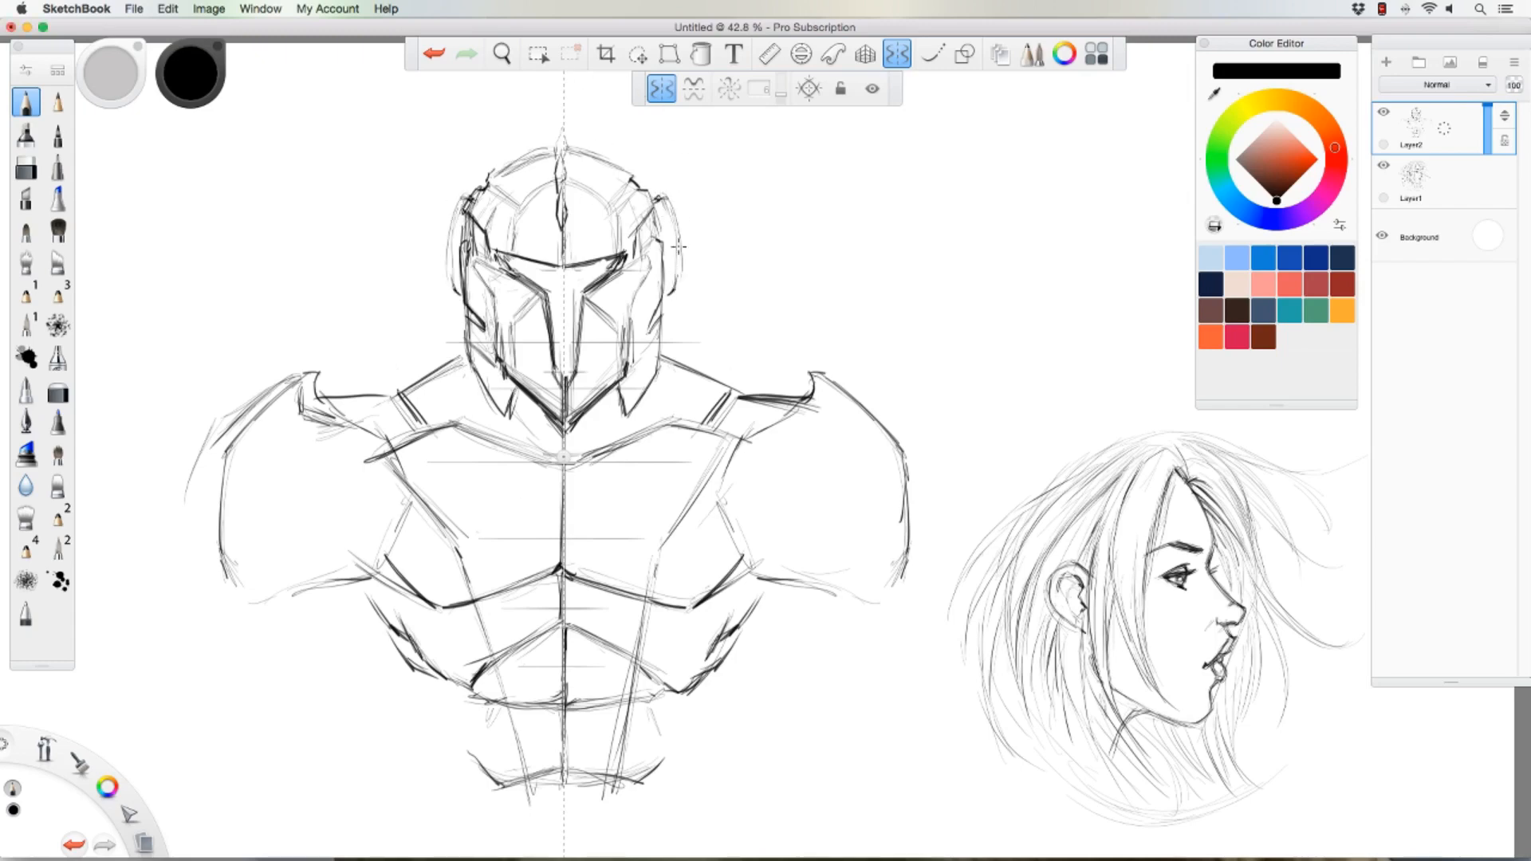
left_click_drag(461, 198, 447, 298)
mouse_move(680, 286)
left_mouse_down()
mouse_move(677, 211)
mouse_move(734, 145)
mouse_move(759, 227)
mouse_move(711, 286)
mouse_move(677, 288)
mouse_move(756, 231)
left_mouse_up()
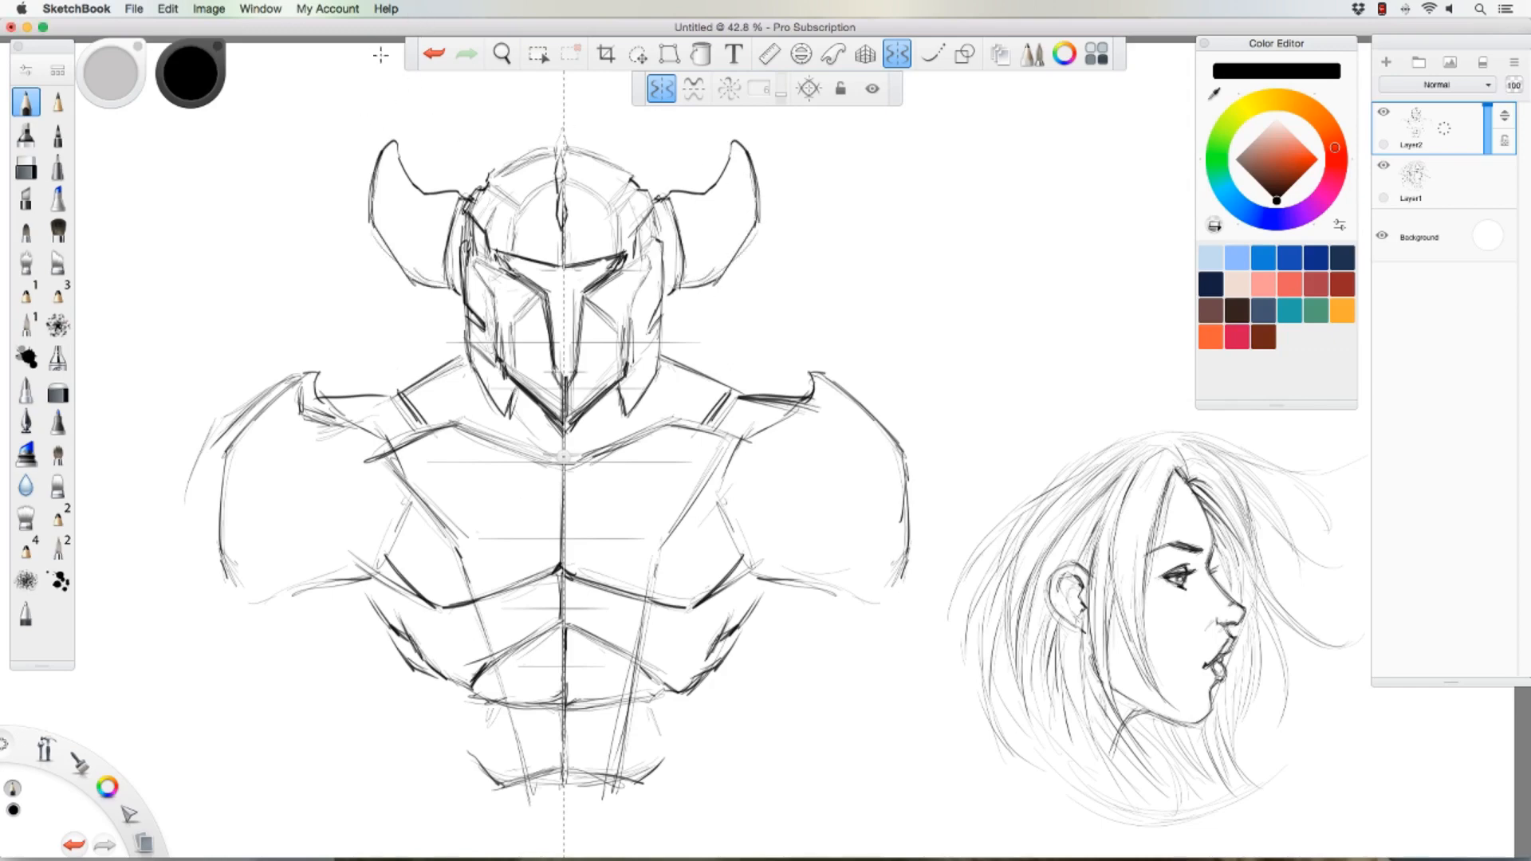
Step: Detail the helmet with outer cheek-guard edges, curved bands on the horns and small spikes along the crown
mouse_move(445, 292)
left_mouse_down()
mouse_move(469, 319)
mouse_move(459, 309)
mouse_move(456, 351)
mouse_move(485, 403)
mouse_move(512, 405)
mouse_move(517, 387)
left_mouse_up()
mouse_move(682, 290)
left_mouse_down()
mouse_move(718, 283)
mouse_move(748, 227)
mouse_move(713, 226)
mouse_move(705, 280)
left_mouse_up()
mouse_move(714, 191)
left_mouse_down()
mouse_move(742, 243)
mouse_move(747, 184)
left_mouse_up()
left_click_drag(439, 220, 440, 253)
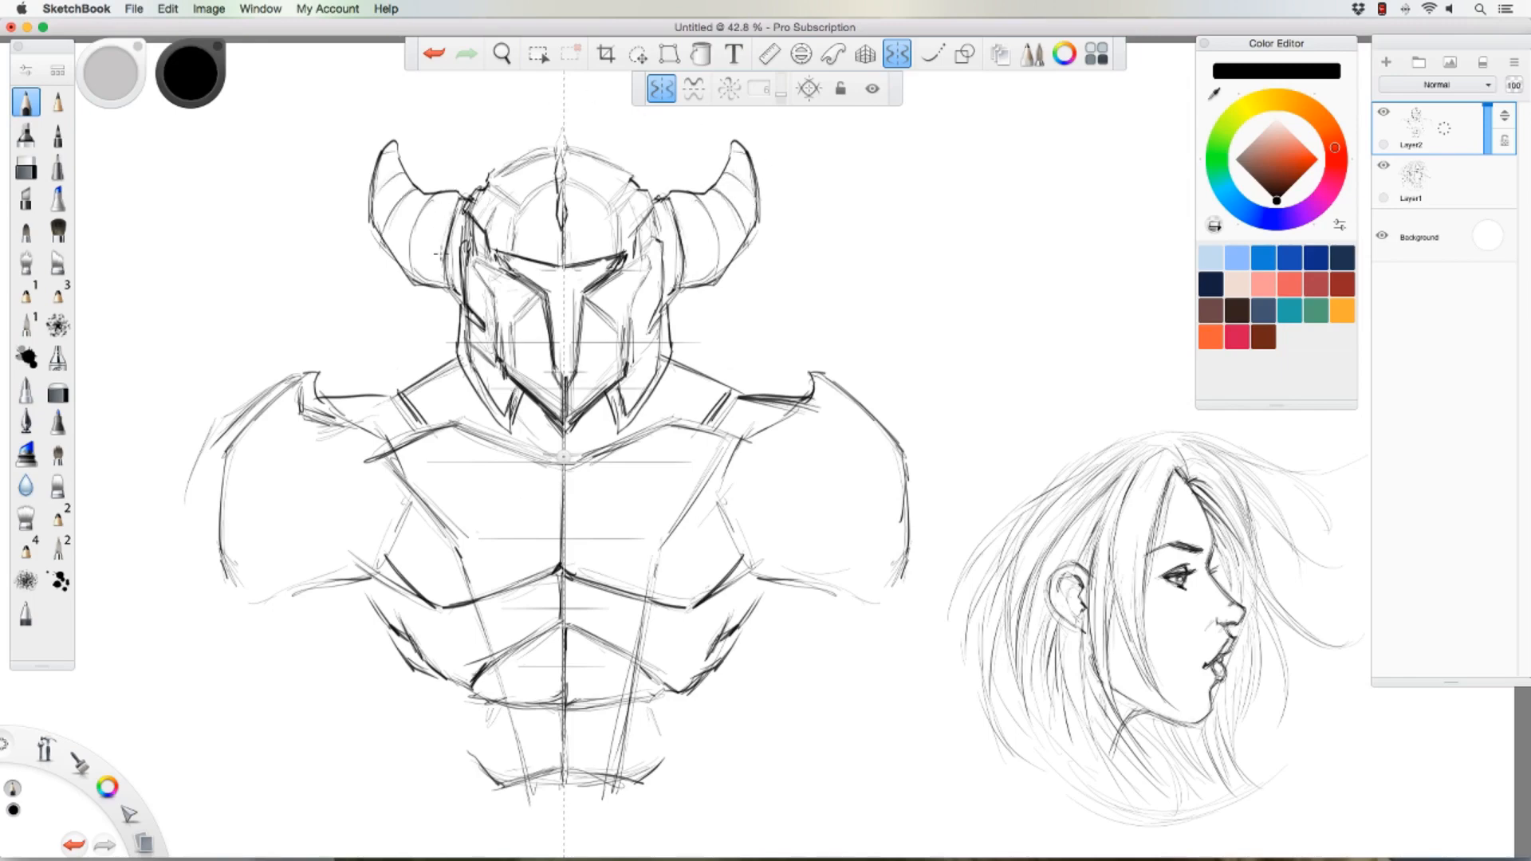
left_click_drag(497, 175, 510, 162)
mouse_move(511, 225)
left_mouse_down()
mouse_move(512, 251)
mouse_move(524, 198)
mouse_move(552, 182)
left_mouse_up()
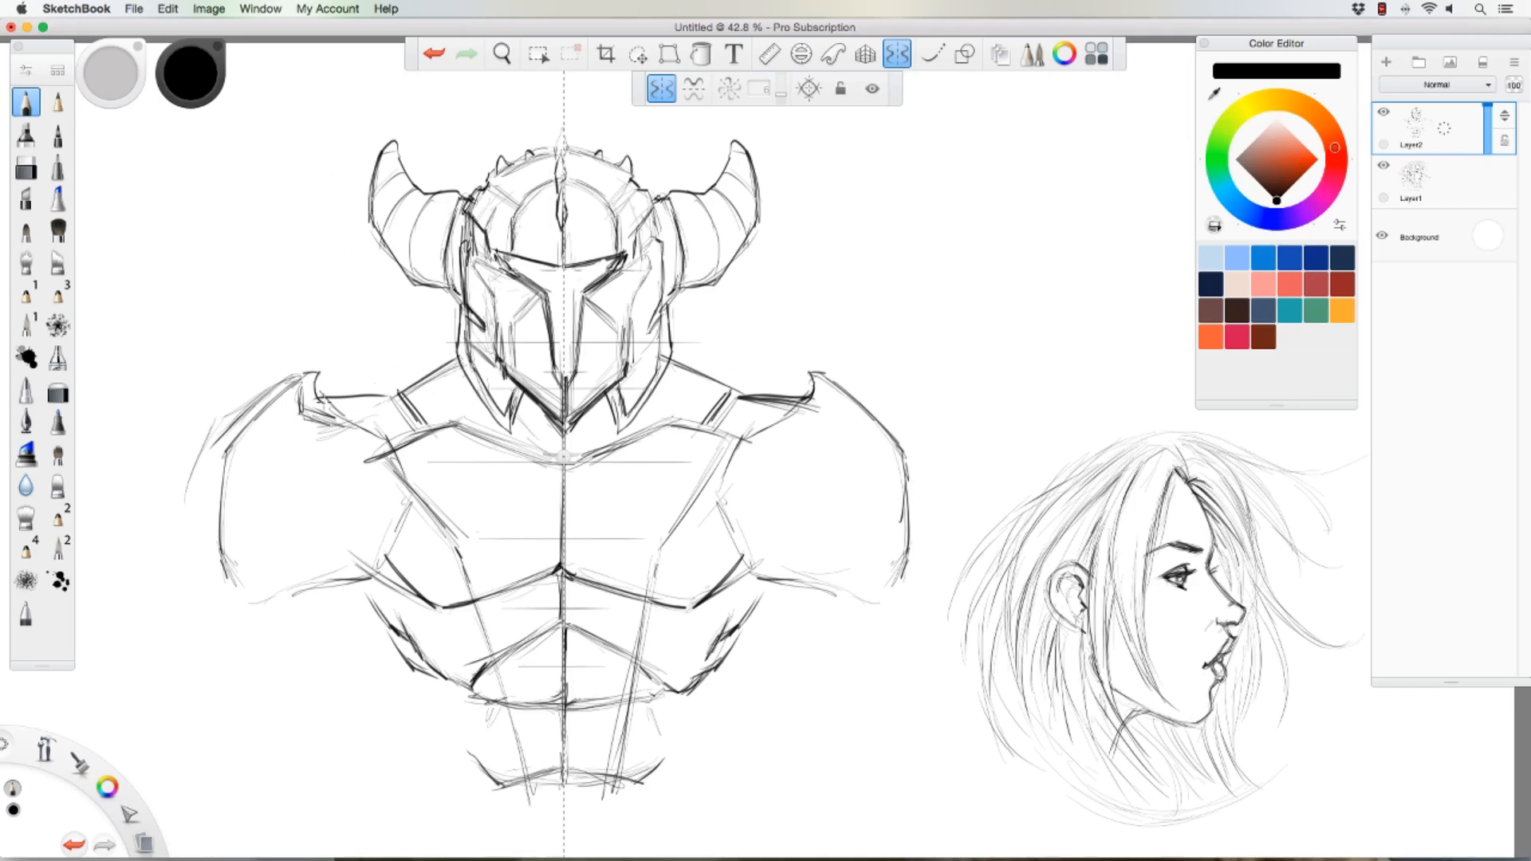
Step: Divide the shoulder armour into overlapping angular plates and give their outer edges jagged spikes
mouse_move(864, 418)
left_mouse_down()
mouse_move(802, 513)
mouse_move(746, 533)
left_mouse_up()
left_click_drag(900, 480, 798, 573)
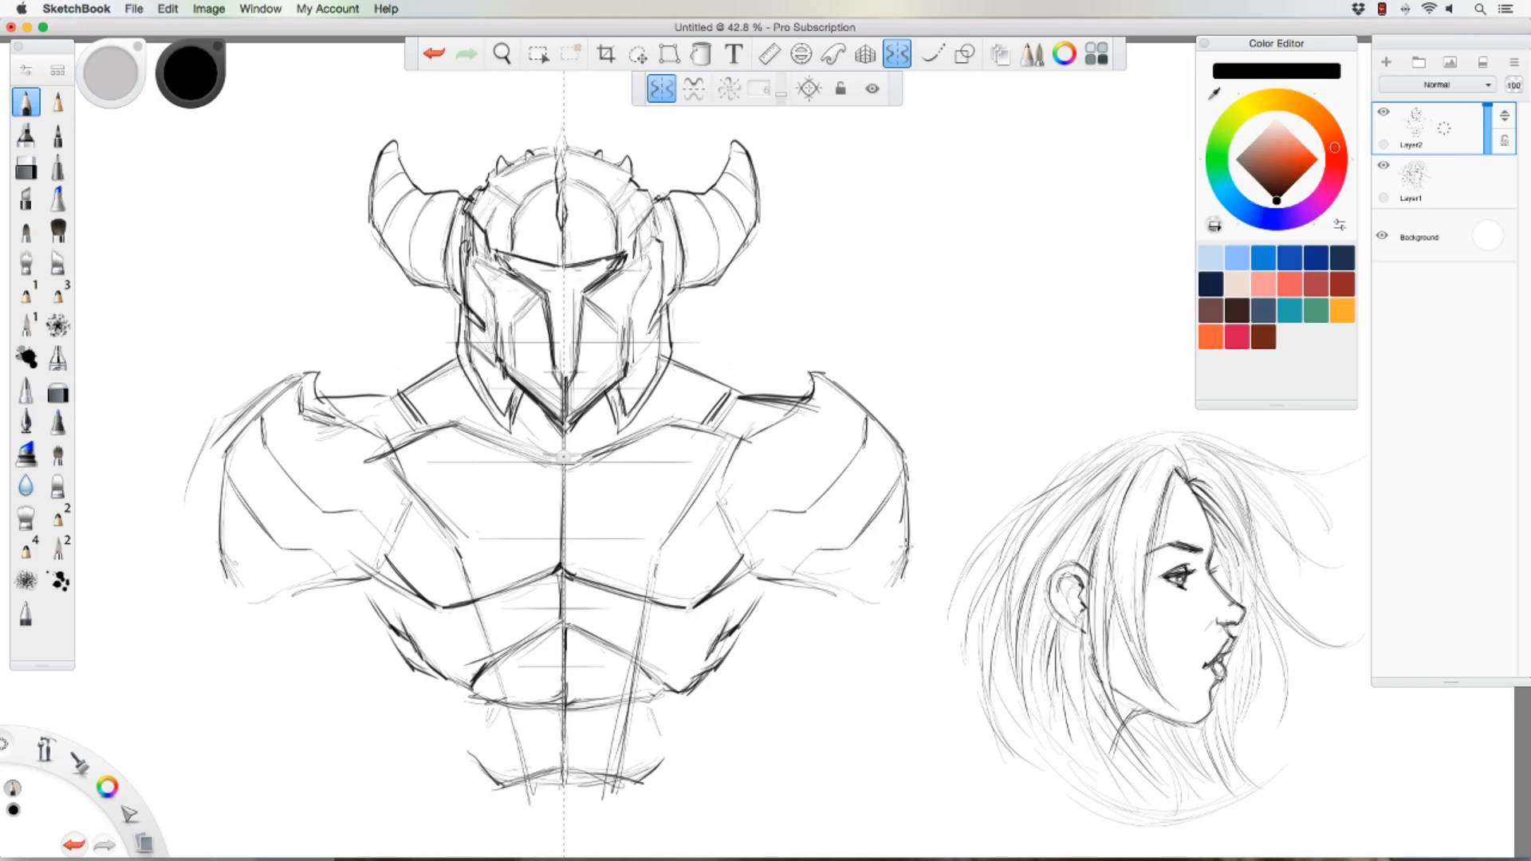
left_click_drag(907, 541, 867, 581)
left_click_drag(753, 524, 792, 501)
mouse_move(839, 387)
left_mouse_down()
mouse_move(918, 474)
mouse_move(909, 552)
left_mouse_up()
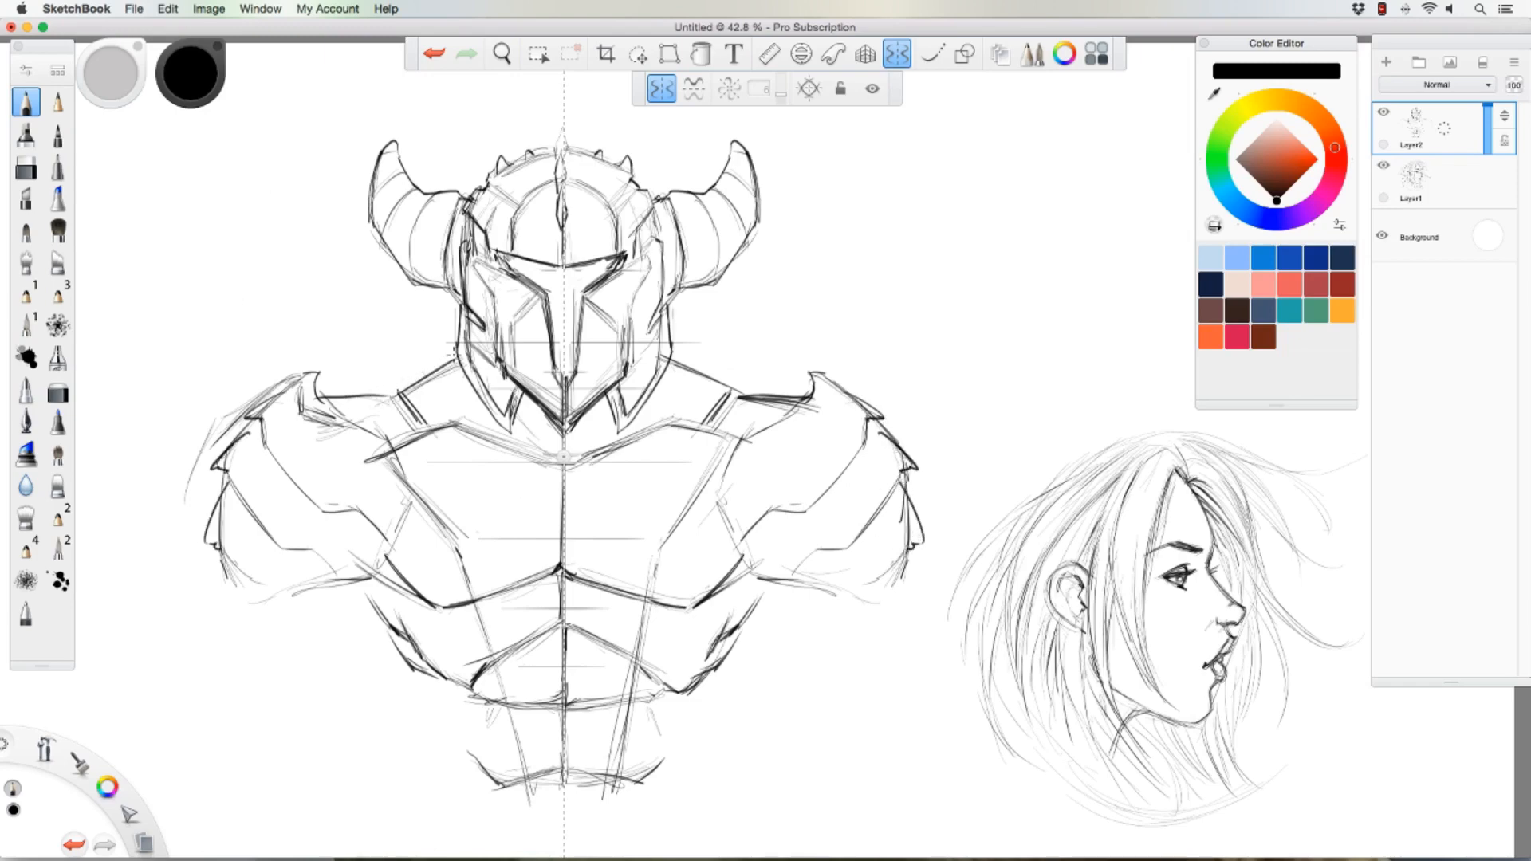
Step: Add a second pair of strap lines close to the neck and refine the edges below the armpits
mouse_move(437, 371)
left_mouse_down()
mouse_move(426, 383)
mouse_move(466, 427)
mouse_move(392, 390)
mouse_move(376, 403)
mouse_move(419, 435)
mouse_move(465, 429)
mouse_move(412, 435)
left_mouse_up()
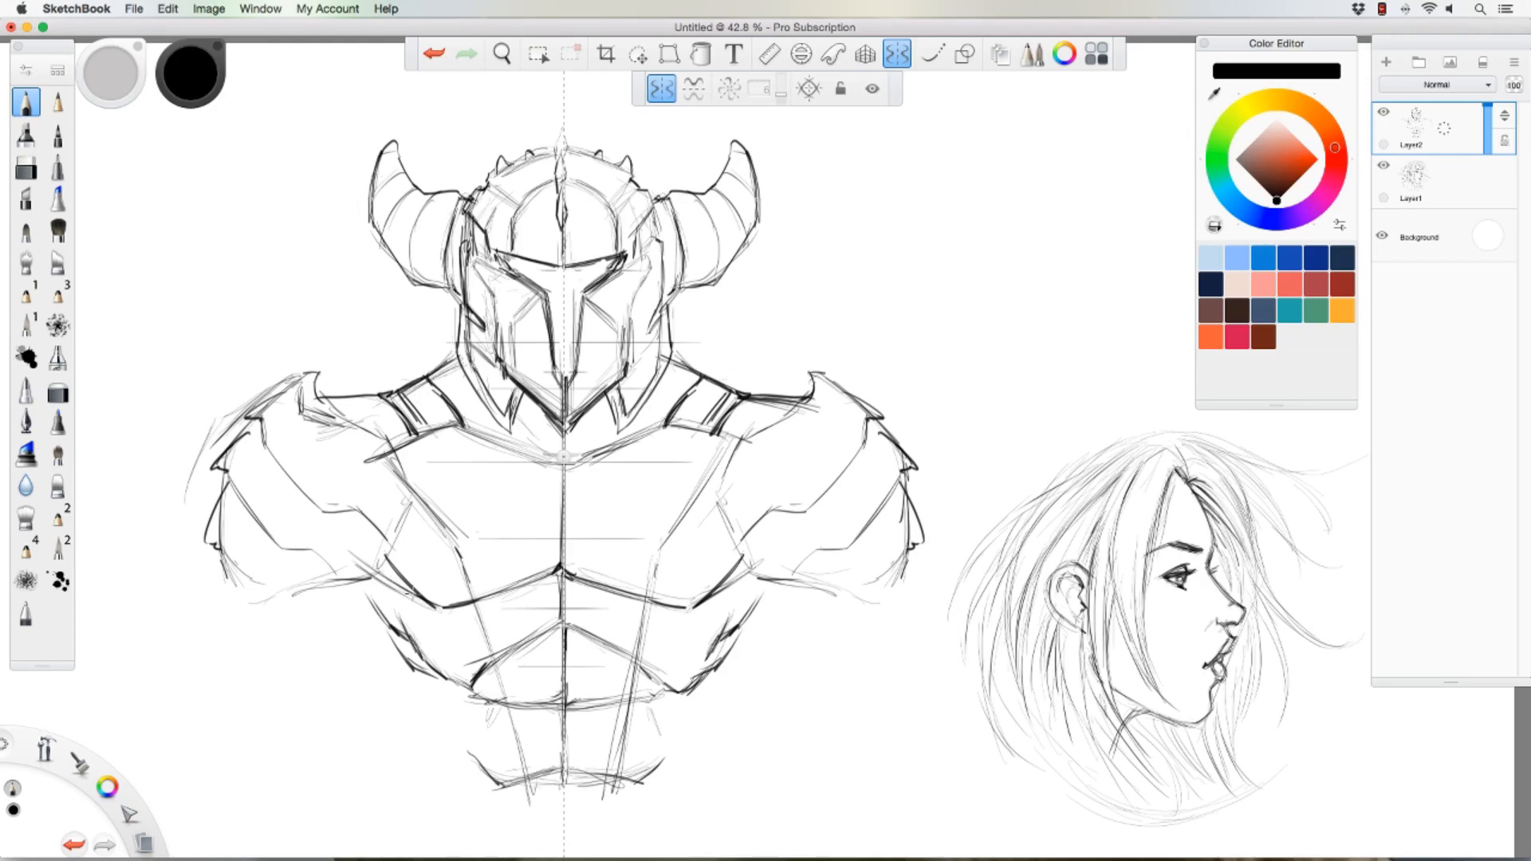
mouse_move(364, 567)
left_mouse_down()
mouse_move(413, 602)
mouse_move(383, 568)
left_mouse_up()
left_click_drag(395, 586, 389, 600)
Step: Crosshatch the peak of the rib-cage arch and darken the centre of its lower edge
left_click_drag(488, 674, 550, 637)
left_click_drag(543, 654, 564, 632)
left_click_drag(555, 651, 576, 638)
left_click_drag(568, 654, 581, 645)
left_click_drag(519, 706, 563, 712)
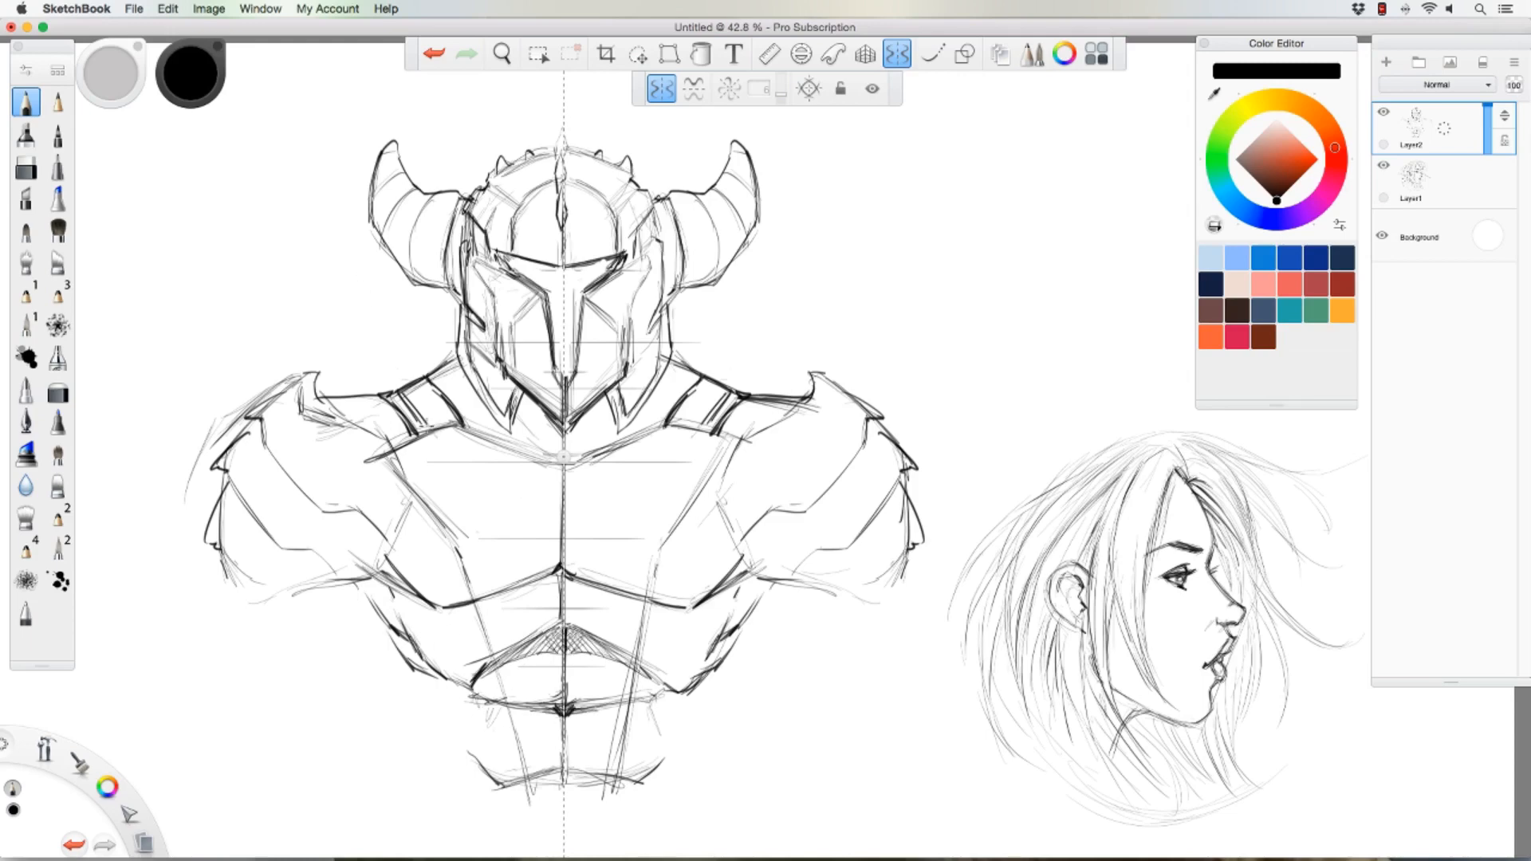
Step: Draw an oval medallion in the middle of the chest, erase the lines inside it, and add concentric inner rings
left_click_drag(454, 550, 472, 581)
mouse_move(552, 494)
left_mouse_down()
mouse_move(512, 584)
mouse_move(542, 619)
mouse_move(518, 544)
mouse_move(532, 503)
mouse_move(515, 579)
mouse_move(550, 631)
left_mouse_up()
mouse_move(523, 522)
left_mouse_down()
mouse_move(563, 483)
mouse_move(559, 586)
left_mouse_up()
key("e")
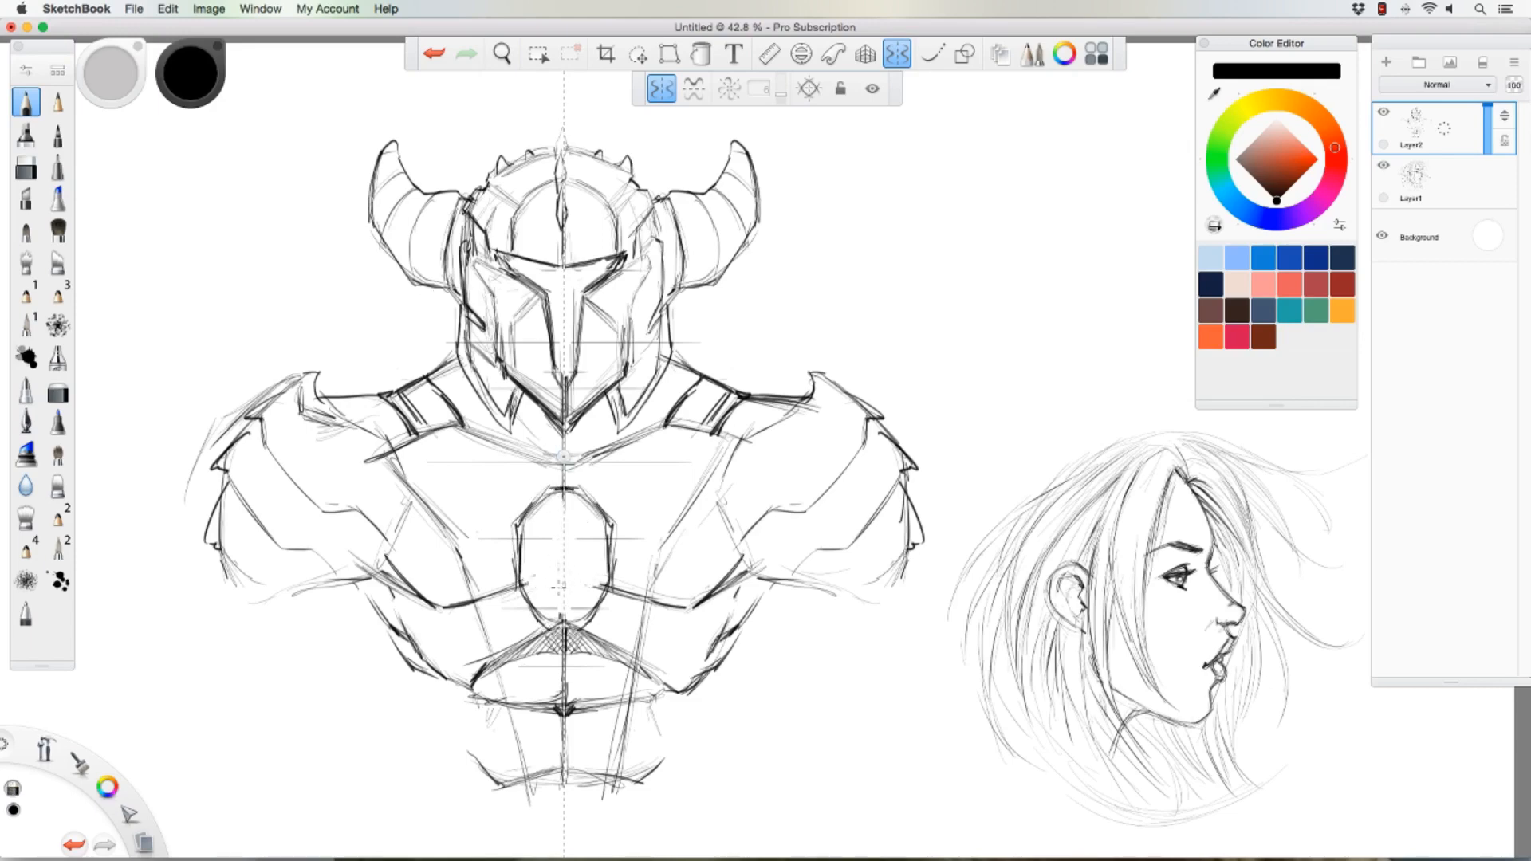
key("b")
mouse_move(531, 524)
left_mouse_down()
mouse_move(530, 589)
mouse_move(558, 618)
mouse_move(535, 536)
mouse_move(558, 507)
mouse_move(561, 572)
left_mouse_up()
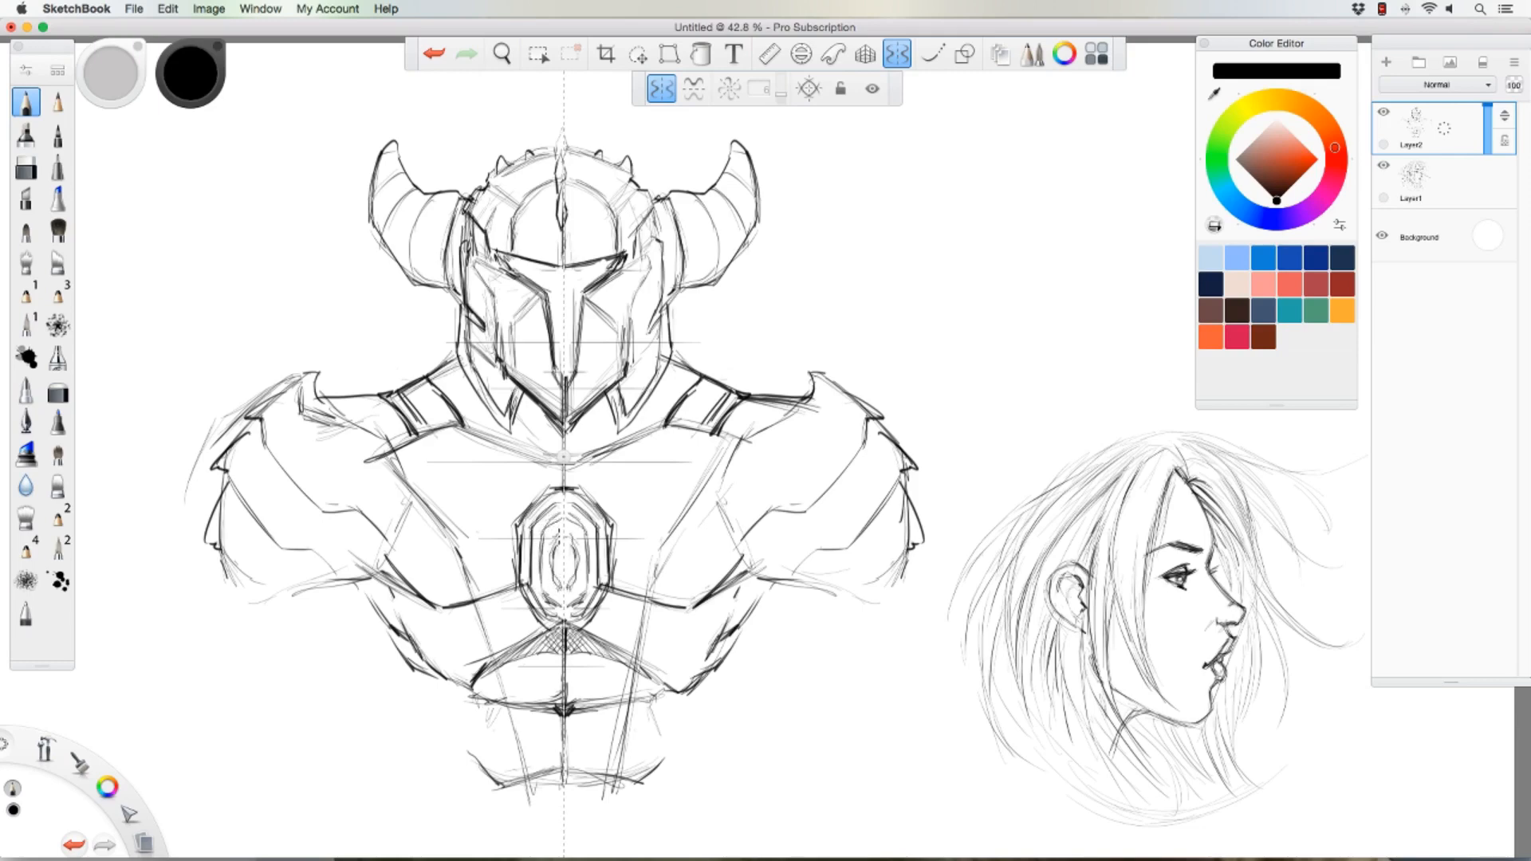
Step: Draw angled chest panel lines from the medallion's upper sides to the collar and add strokes beneath the medallion
mouse_move(517, 522)
left_mouse_down()
mouse_move(431, 437)
mouse_move(472, 464)
mouse_move(513, 525)
left_mouse_up()
mouse_move(505, 509)
left_mouse_down()
mouse_move(438, 440)
mouse_move(563, 471)
left_mouse_up()
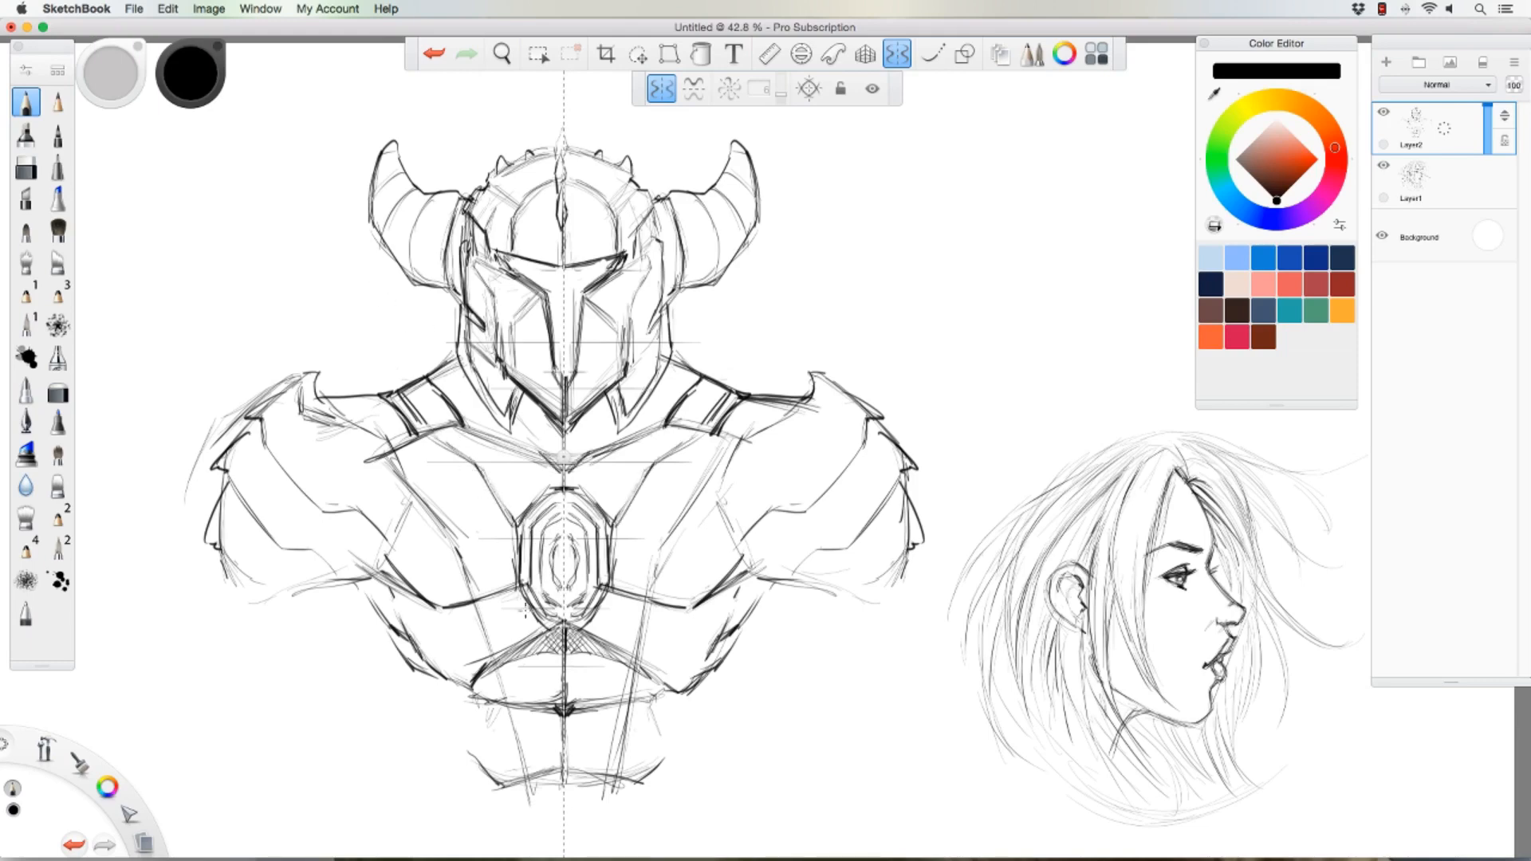
left_click_drag(551, 630, 528, 646)
Step: Sketch the upper-arm contours below the shoulder armour, and darken the shoulder slopes and spiked plate edges
left_click_drag(349, 591, 326, 562)
mouse_move(756, 638)
left_mouse_down()
mouse_move(768, 704)
mouse_move(819, 765)
left_mouse_up()
mouse_move(907, 557)
left_mouse_down()
mouse_move(937, 602)
mouse_move(932, 653)
left_mouse_up()
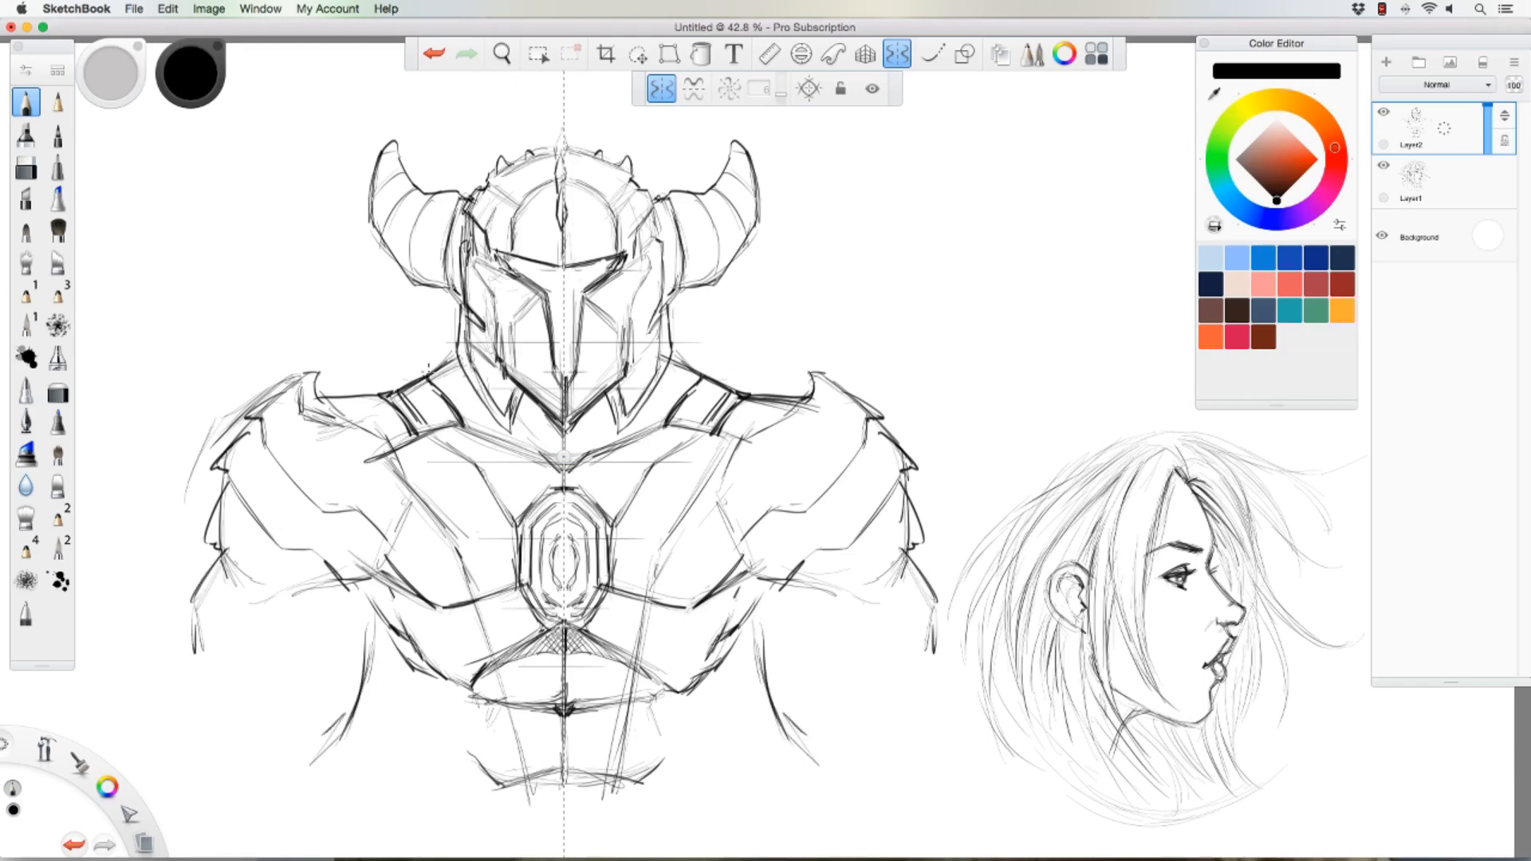
mouse_move(431, 369)
left_mouse_down()
mouse_move(462, 349)
mouse_move(374, 403)
left_mouse_up()
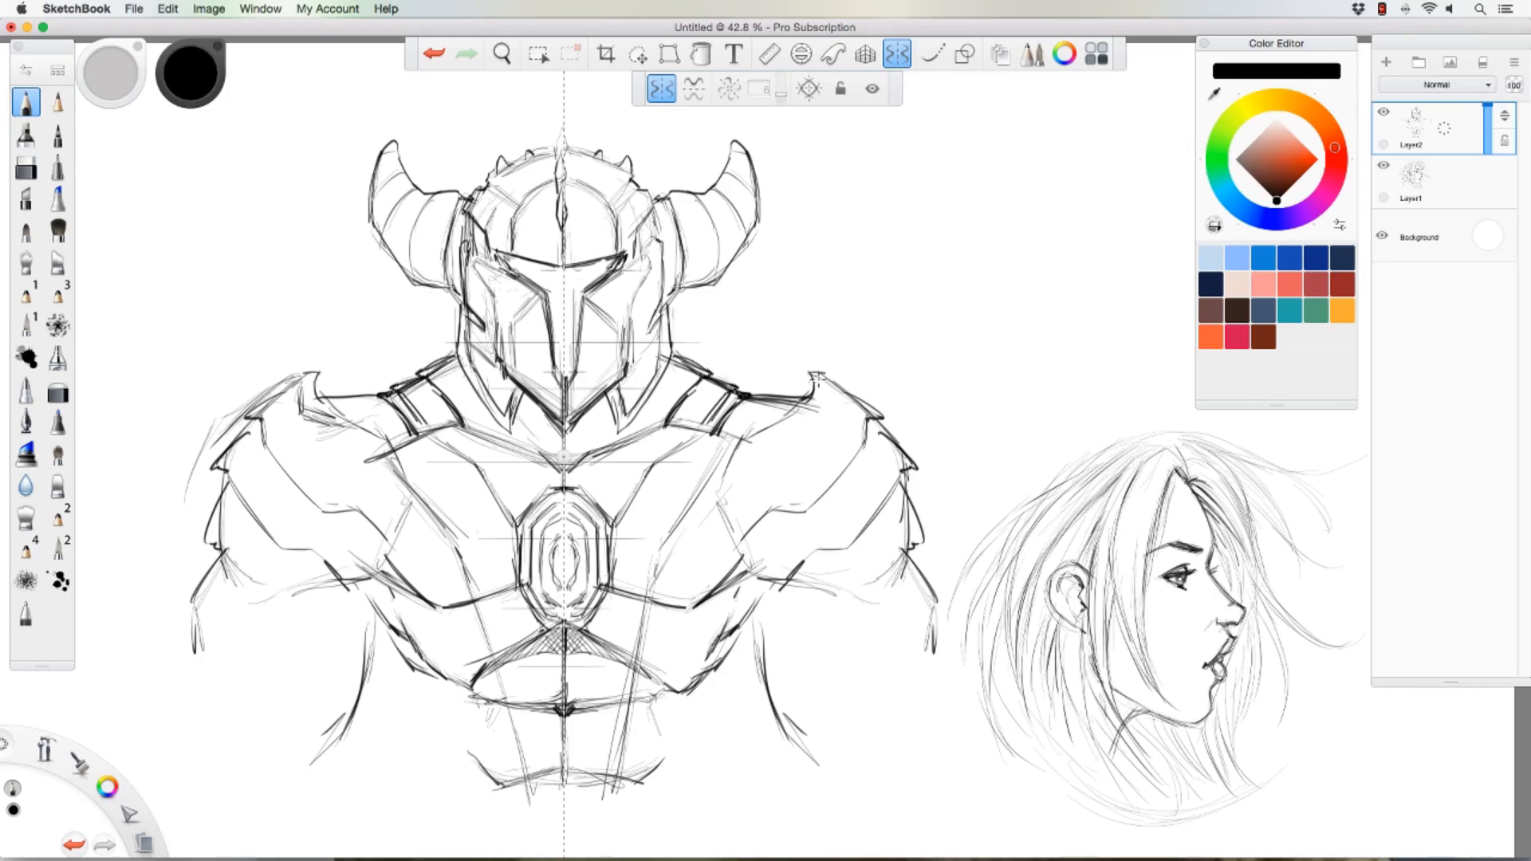
mouse_move(818, 375)
left_mouse_down()
mouse_move(892, 426)
mouse_move(924, 477)
mouse_move(895, 473)
left_mouse_up()
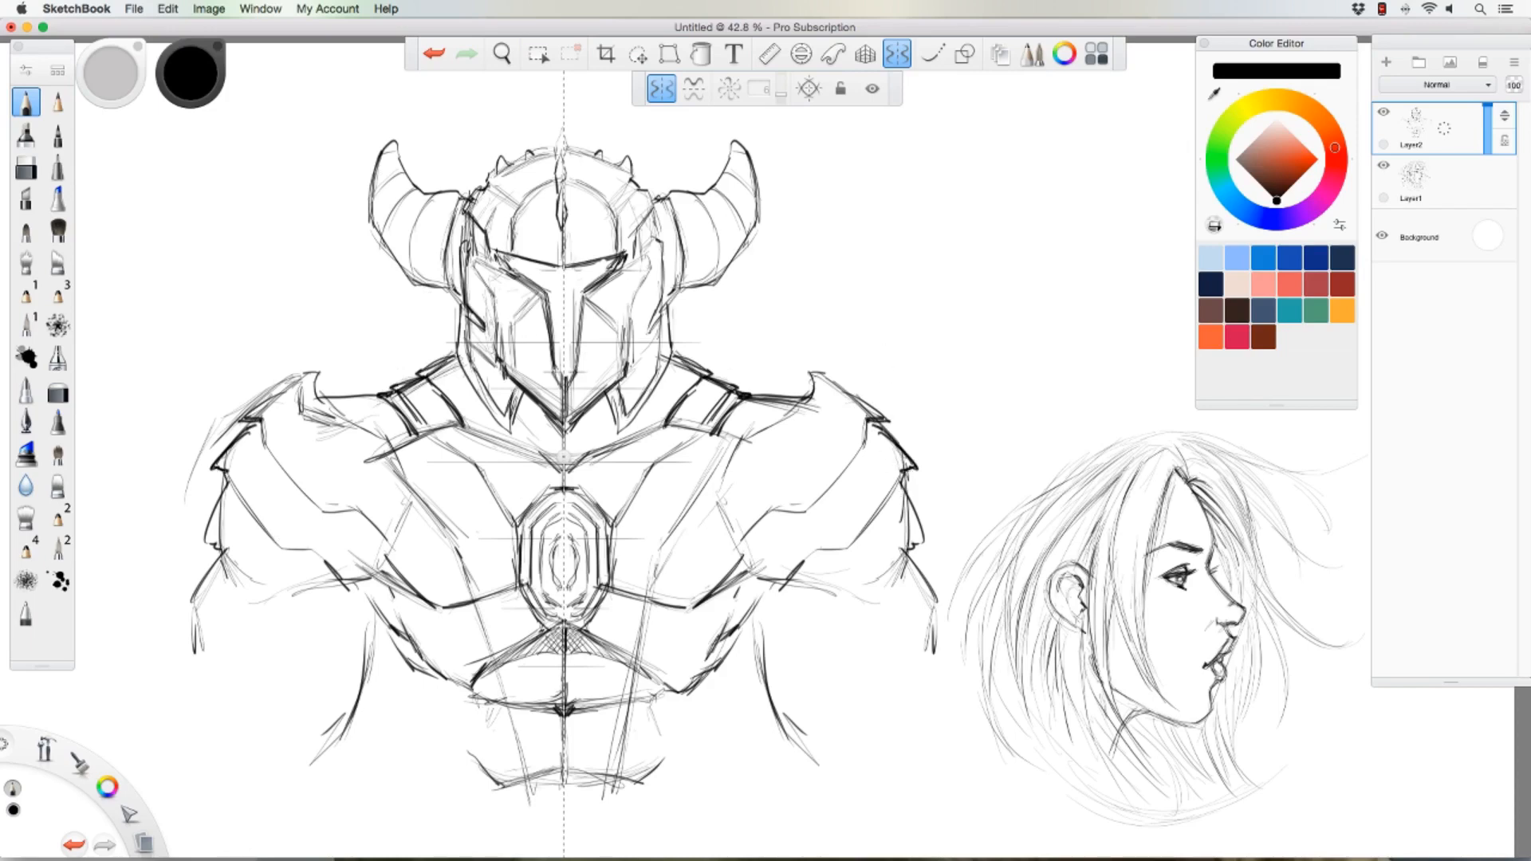
Step: Darken the helmet's brow and the inner edges of the visor opening
mouse_move(506, 272)
left_mouse_down()
mouse_move(486, 249)
mouse_move(509, 268)
left_mouse_up()
left_click_drag(597, 296, 588, 321)
left_click_drag(588, 315, 583, 352)
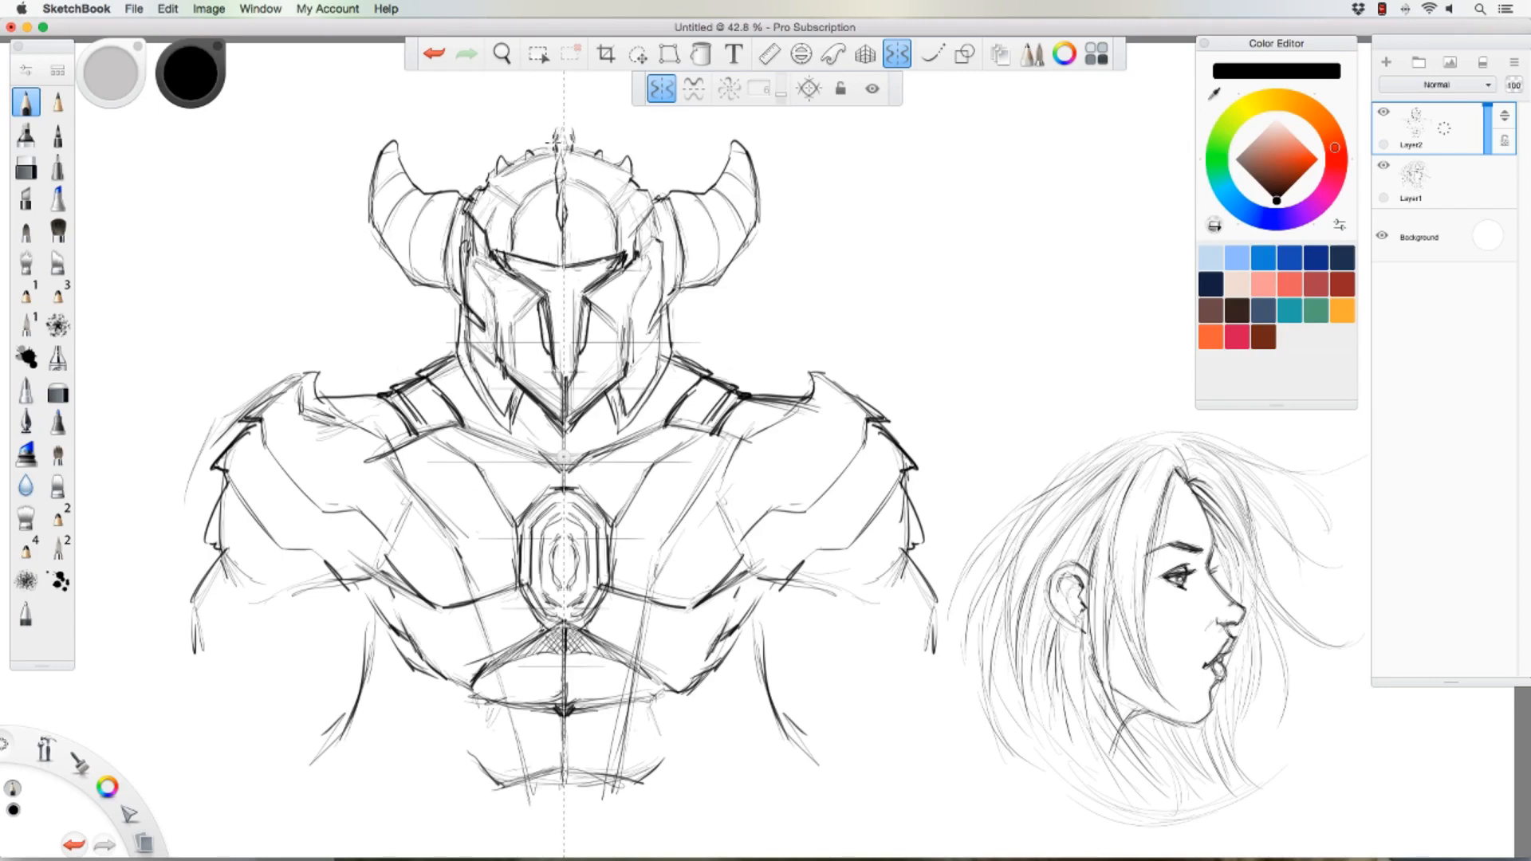
Step: Add a central top spike, more crown spikes and brow arches to the helmet, and build up the horn ridges
mouse_move(556, 140)
left_mouse_down()
mouse_move(560, 126)
mouse_move(550, 150)
left_mouse_up()
mouse_move(520, 162)
left_mouse_down()
mouse_move(530, 139)
mouse_move(540, 159)
mouse_move(513, 188)
mouse_move(548, 260)
mouse_move(510, 222)
left_mouse_up()
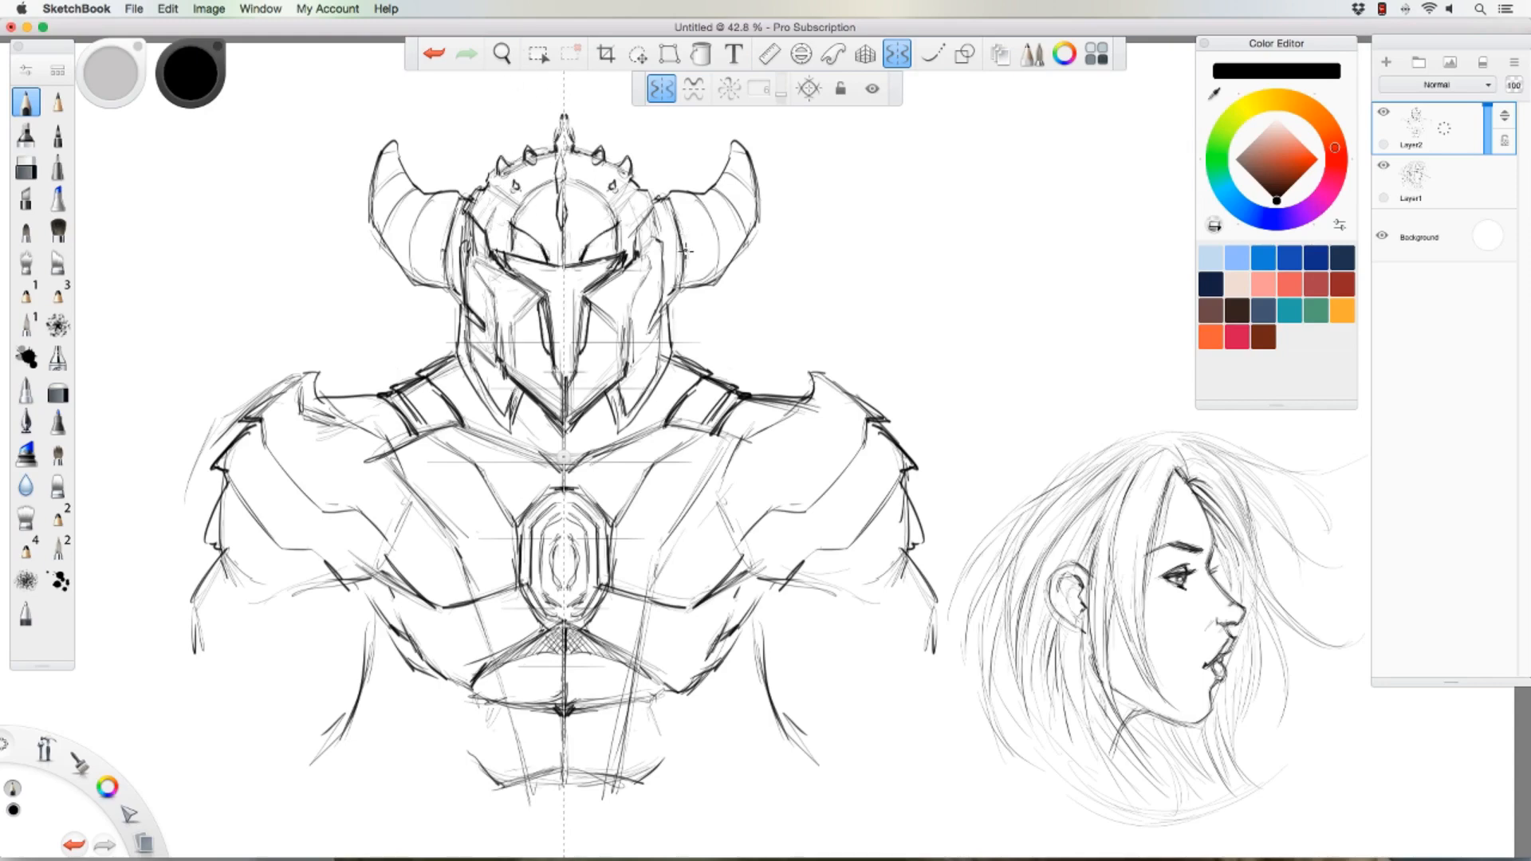
mouse_move(684, 251)
left_mouse_down()
mouse_move(761, 158)
mouse_move(709, 191)
mouse_move(709, 256)
mouse_move(736, 215)
mouse_move(743, 231)
mouse_move(756, 172)
left_mouse_up()
mouse_move(427, 203)
left_mouse_down()
mouse_move(456, 200)
mouse_move(388, 170)
left_mouse_up()
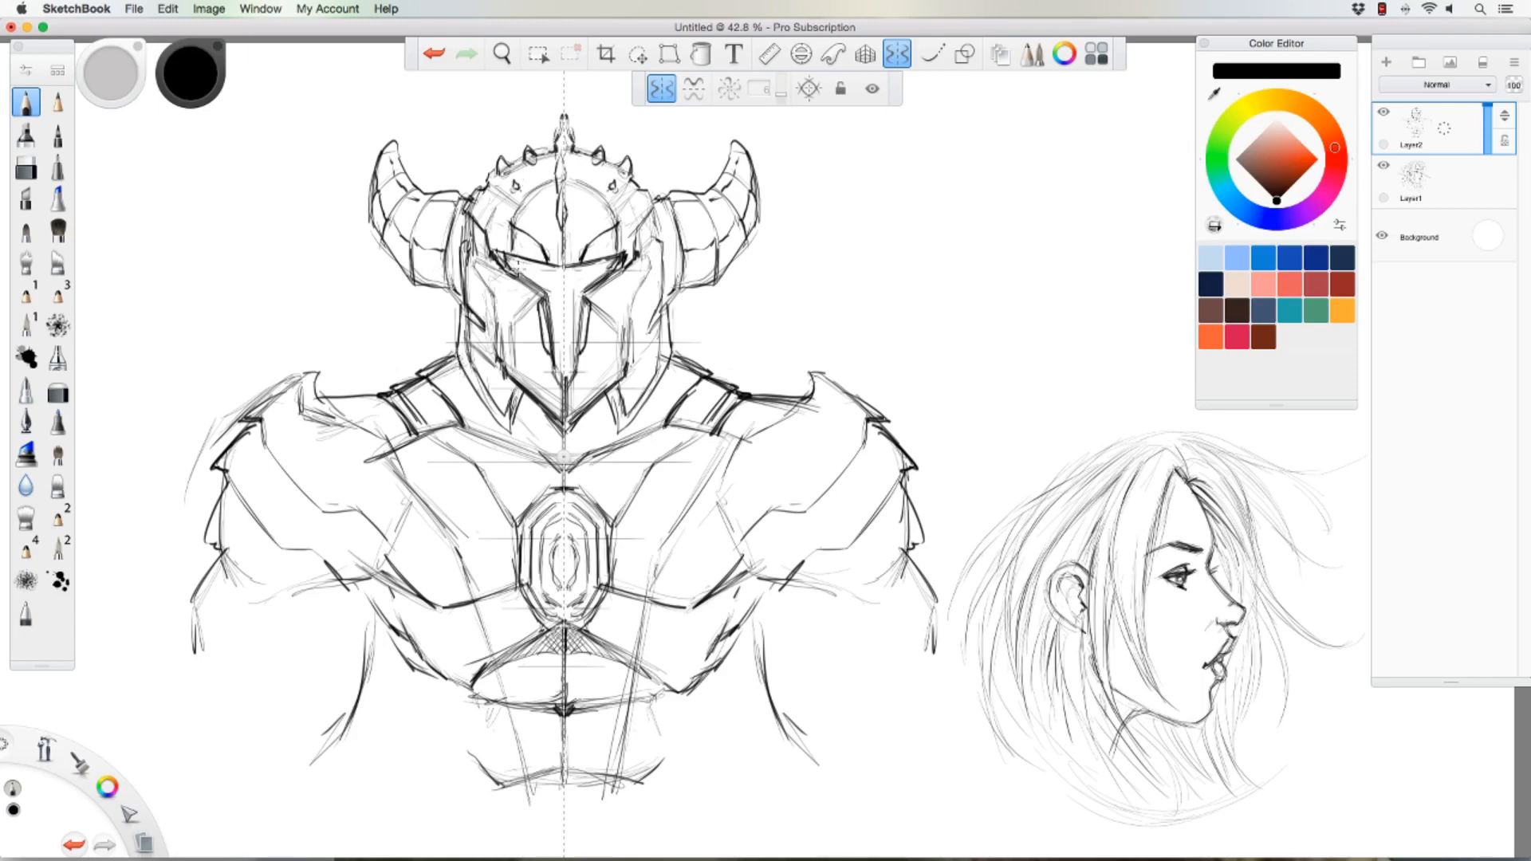
Step: Shade the helmet's T-shaped visor opening with hatching from the brow down the central slit
left_click_drag(518, 265, 562, 292)
left_click_drag(558, 266, 558, 376)
mouse_move(560, 293)
left_mouse_down()
mouse_move(563, 375)
mouse_move(552, 341)
left_mouse_up()
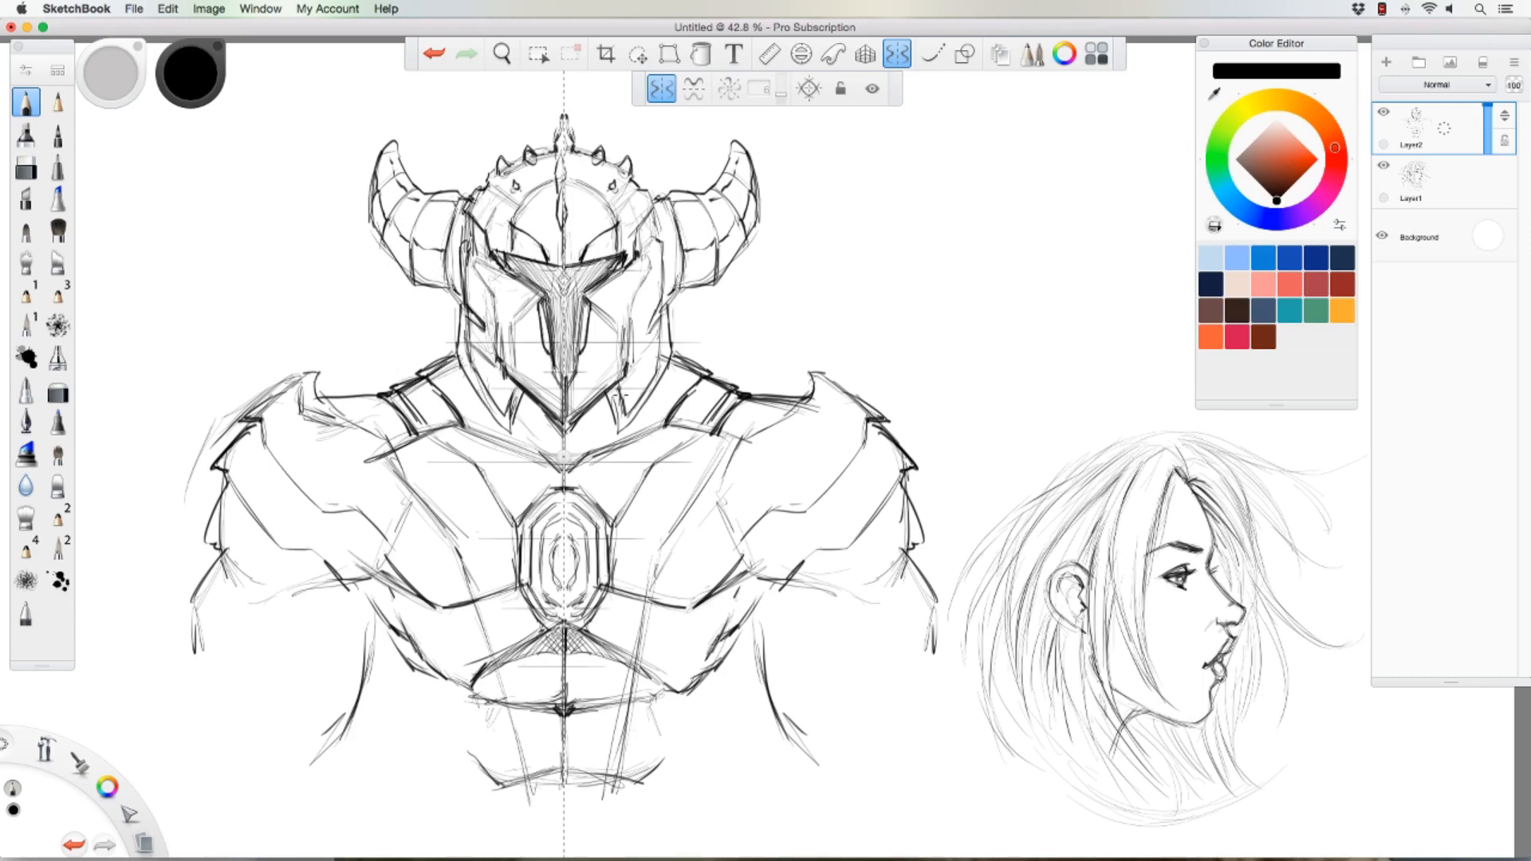
Step: Turn off symmetry, darken the left armpit and lower shoulder edge, and loosely sketch the waist and hip contours
left_click(898, 54)
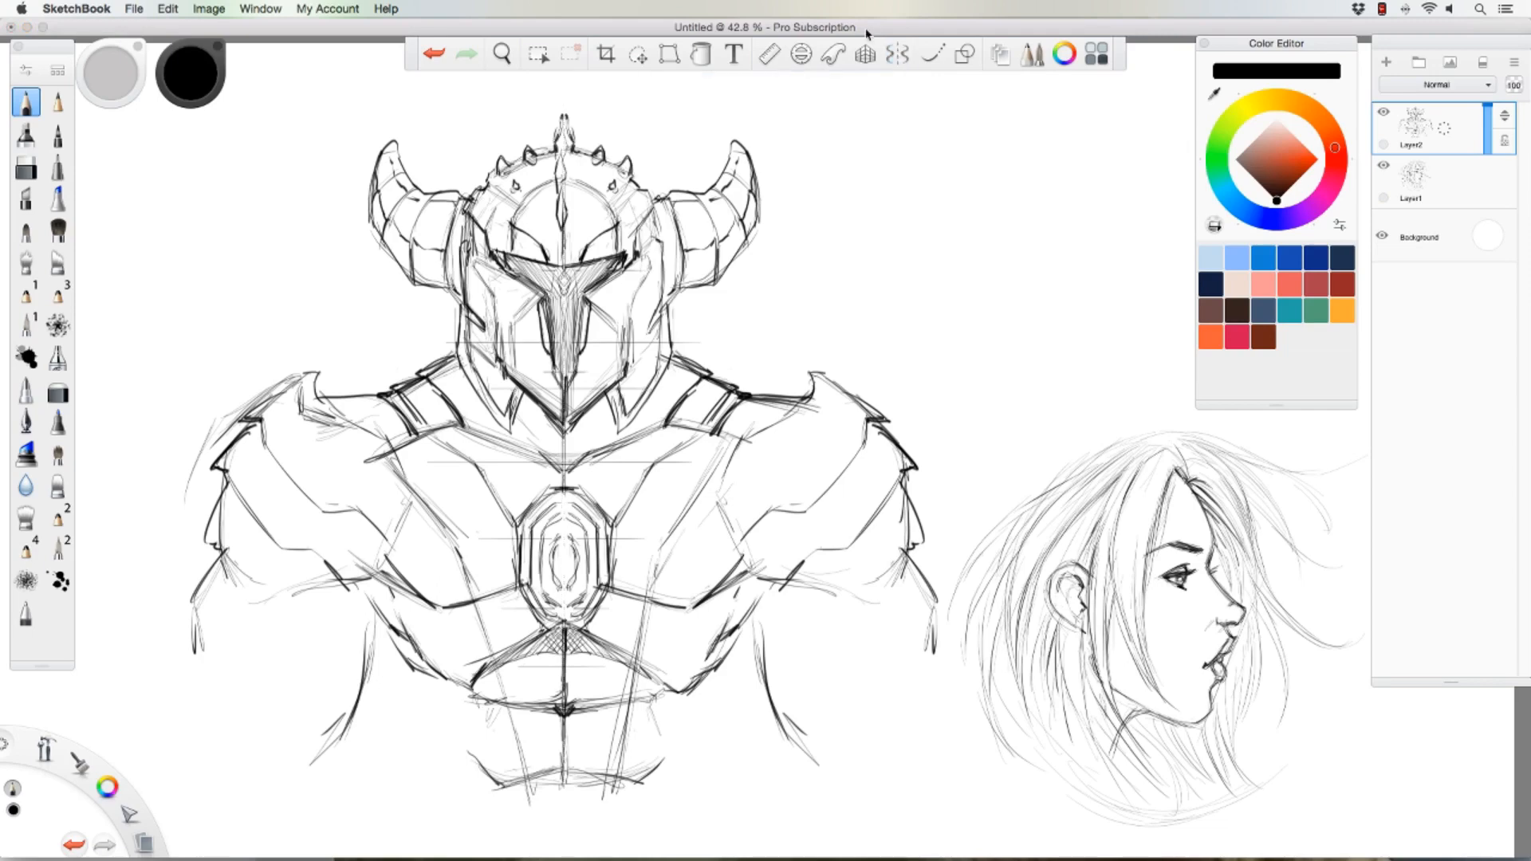
mouse_move(393, 523)
left_mouse_down()
mouse_move(408, 502)
mouse_move(385, 554)
mouse_move(361, 550)
mouse_move(375, 571)
mouse_move(351, 578)
mouse_move(361, 597)
mouse_move(388, 572)
mouse_move(445, 610)
left_mouse_up()
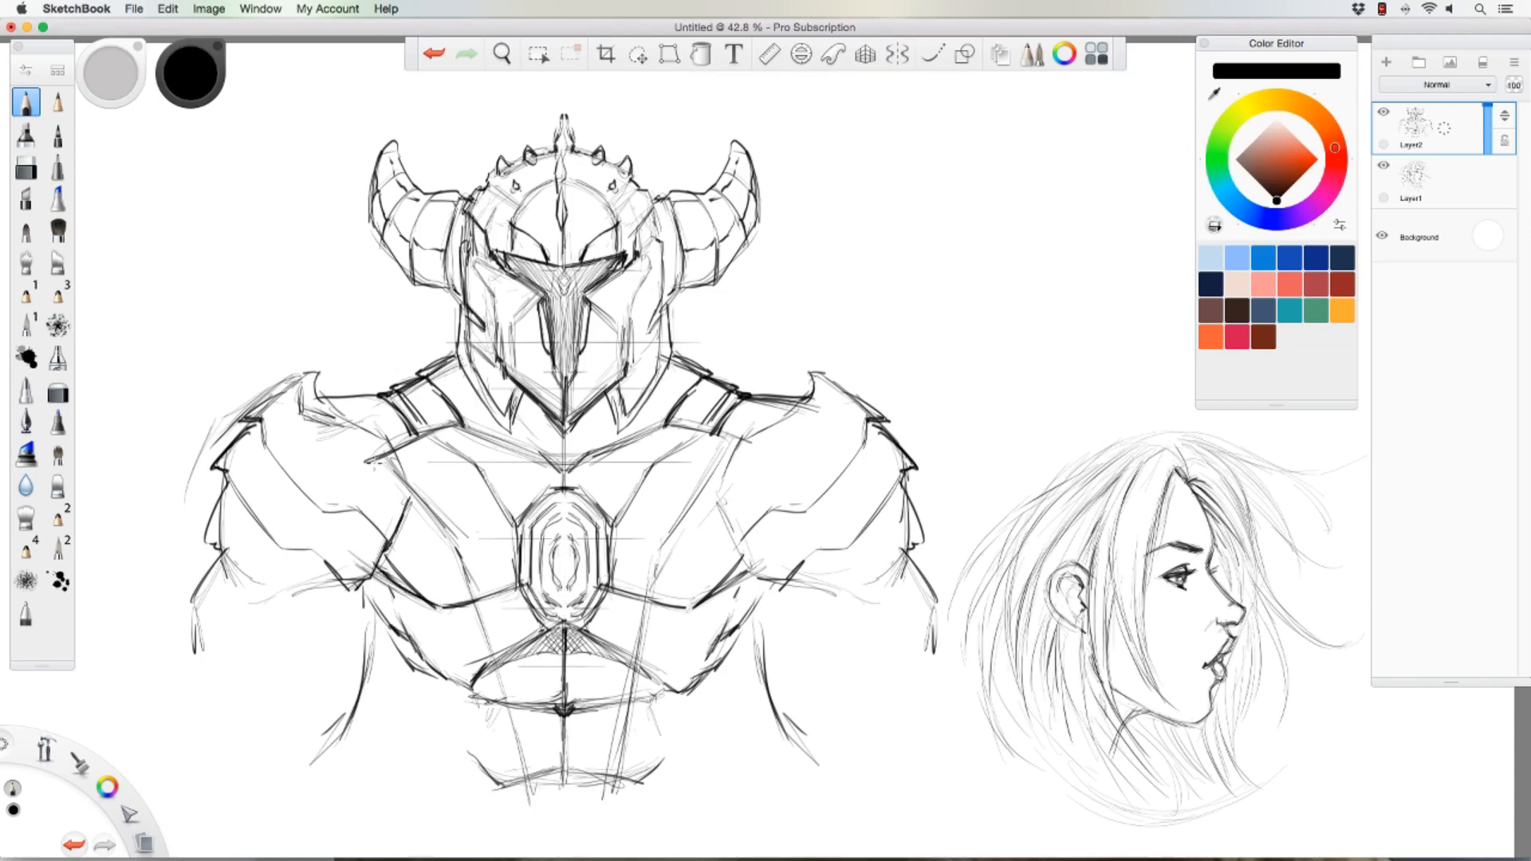
mouse_move(368, 692)
left_mouse_down()
mouse_move(405, 717)
mouse_move(415, 676)
mouse_move(403, 713)
mouse_move(437, 787)
mouse_move(465, 758)
mouse_move(445, 807)
left_mouse_up()
left_click_drag(770, 702, 754, 733)
mouse_move(708, 683)
left_mouse_down()
mouse_move(738, 738)
mouse_move(725, 758)
left_mouse_up()
mouse_move(725, 758)
left_mouse_down()
mouse_move(678, 722)
mouse_move(725, 767)
mouse_move(705, 792)
left_mouse_up()
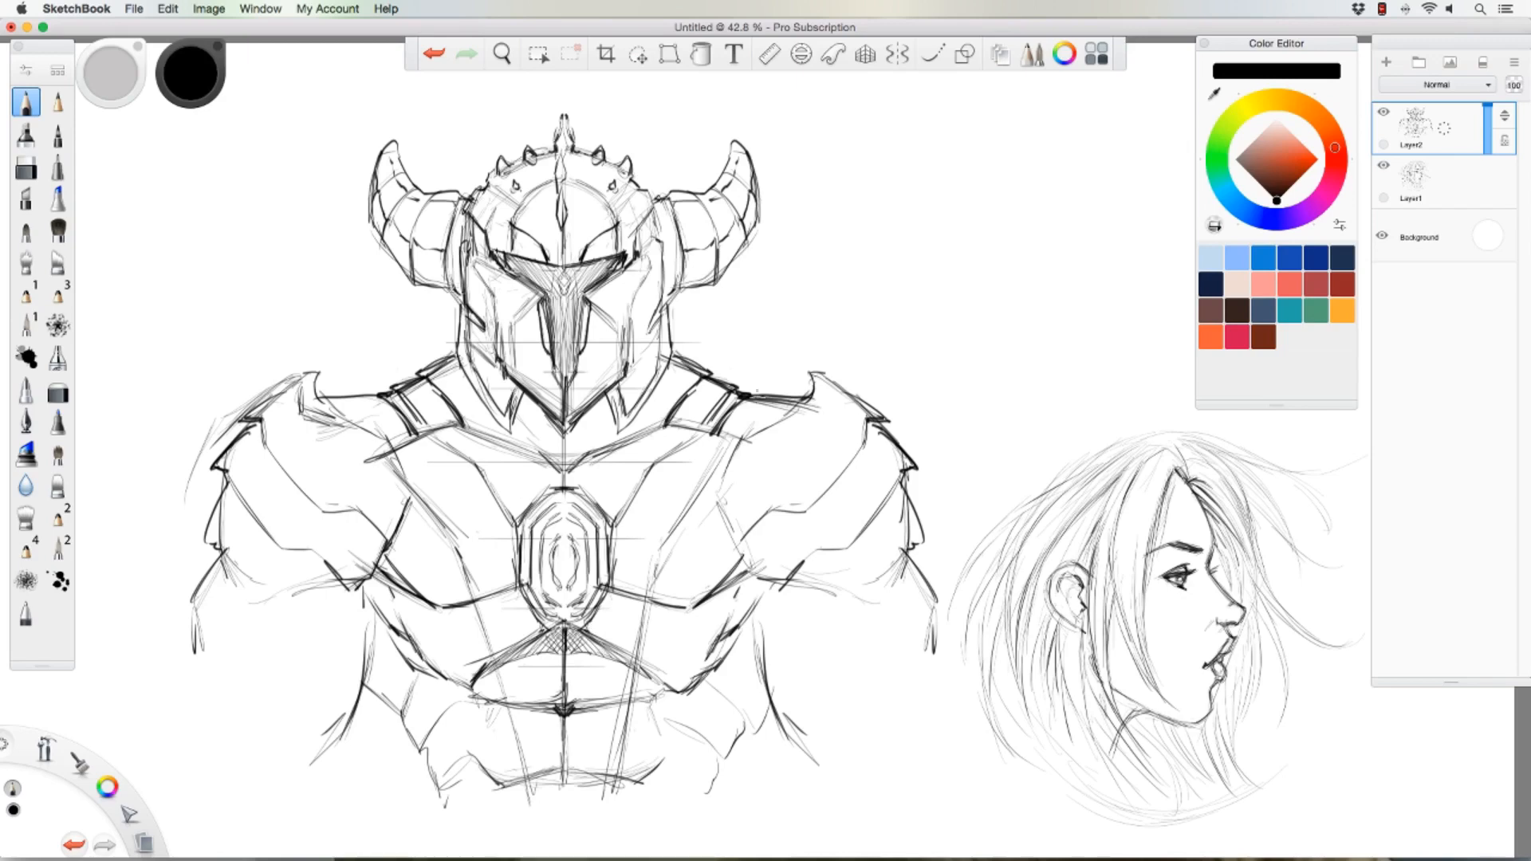
Step: Darken the right shoulder armour's inner edge, plate divisions and lower rim
left_click_drag(717, 503, 767, 590)
left_click_drag(748, 534, 797, 502)
mouse_move(789, 575)
left_mouse_down()
mouse_move(833, 545)
mouse_move(829, 599)
mouse_move(867, 584)
left_mouse_up()
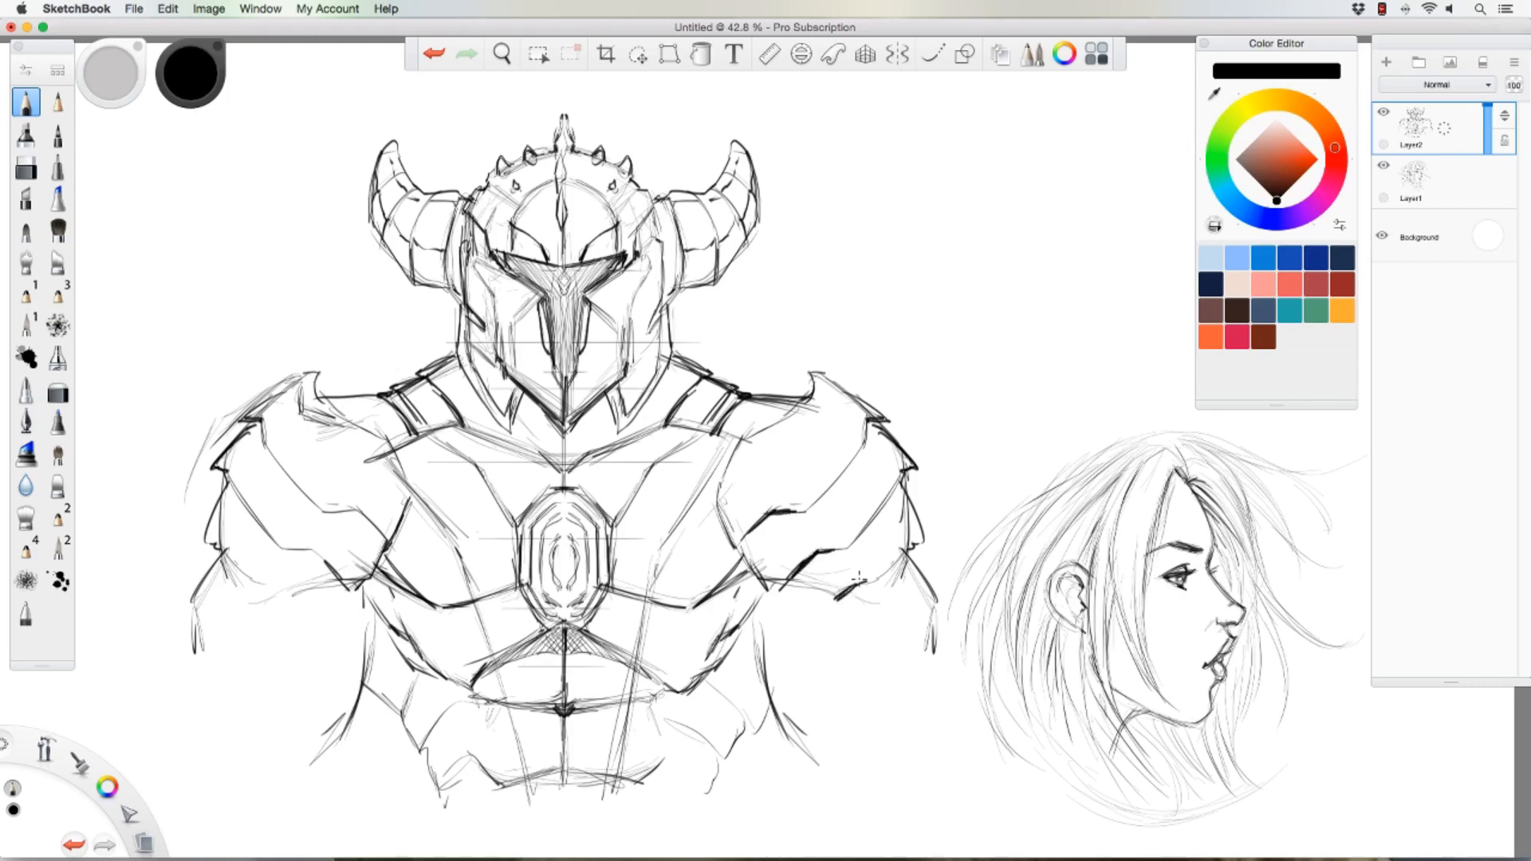
mouse_move(863, 443)
left_mouse_down()
mouse_move(834, 487)
mouse_move(855, 458)
mouse_move(877, 581)
left_mouse_up()
left_click_drag(810, 400, 752, 439)
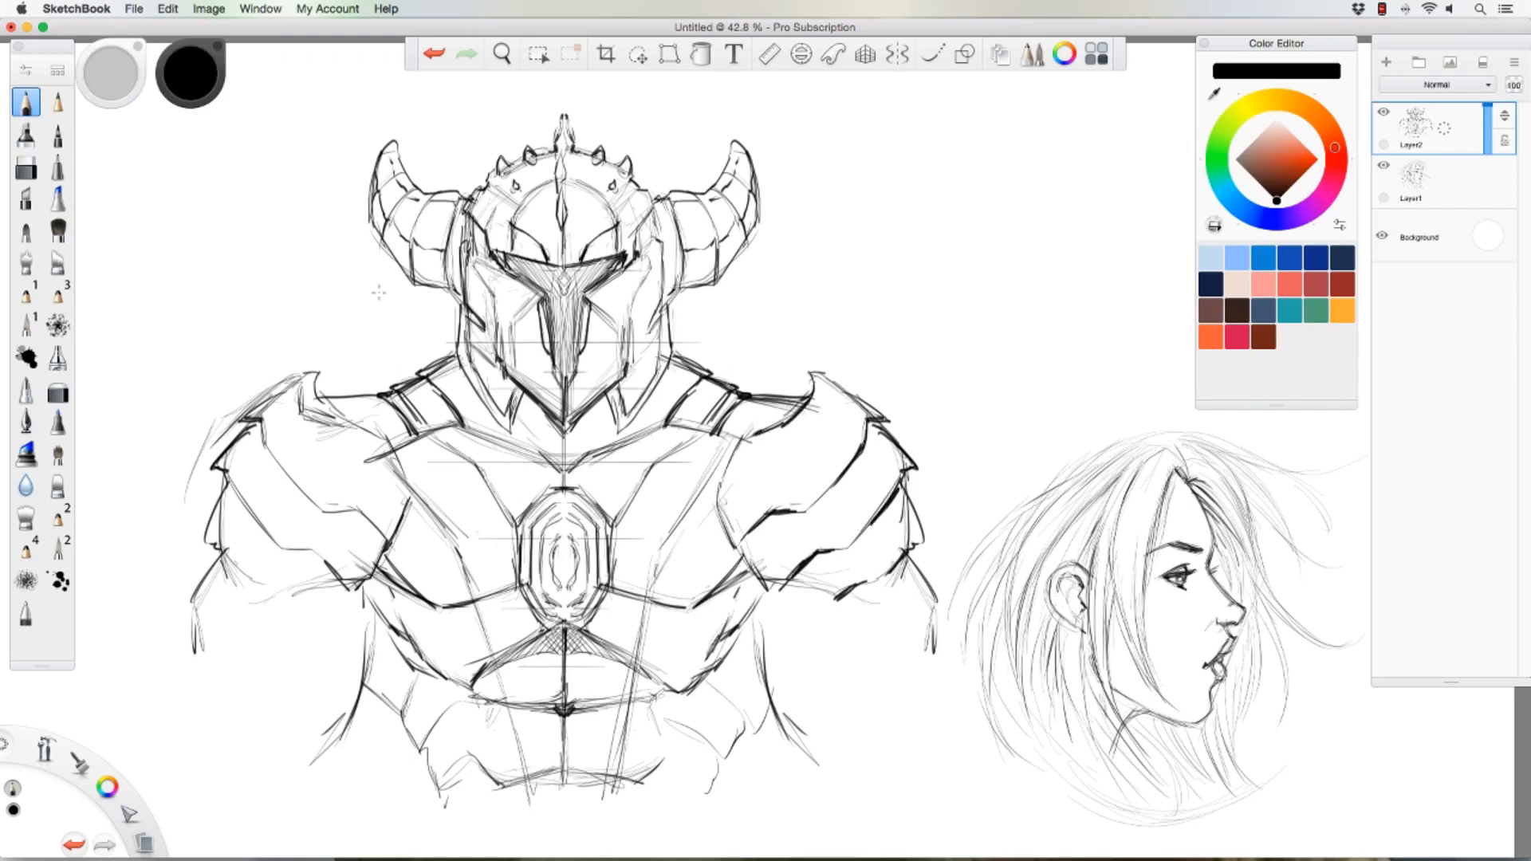
Step: Add small notched spikes at the inner tips of both shoulder plates and darken the diagonal chest lines
left_click_drag(334, 397, 316, 417)
mouse_move(812, 368)
left_mouse_down()
mouse_move(794, 369)
mouse_move(797, 396)
left_mouse_up()
left_click_drag(322, 376, 337, 394)
mouse_move(636, 491)
left_mouse_down()
mouse_move(647, 470)
mouse_move(672, 536)
left_mouse_up()
left_click_drag(412, 495, 462, 547)
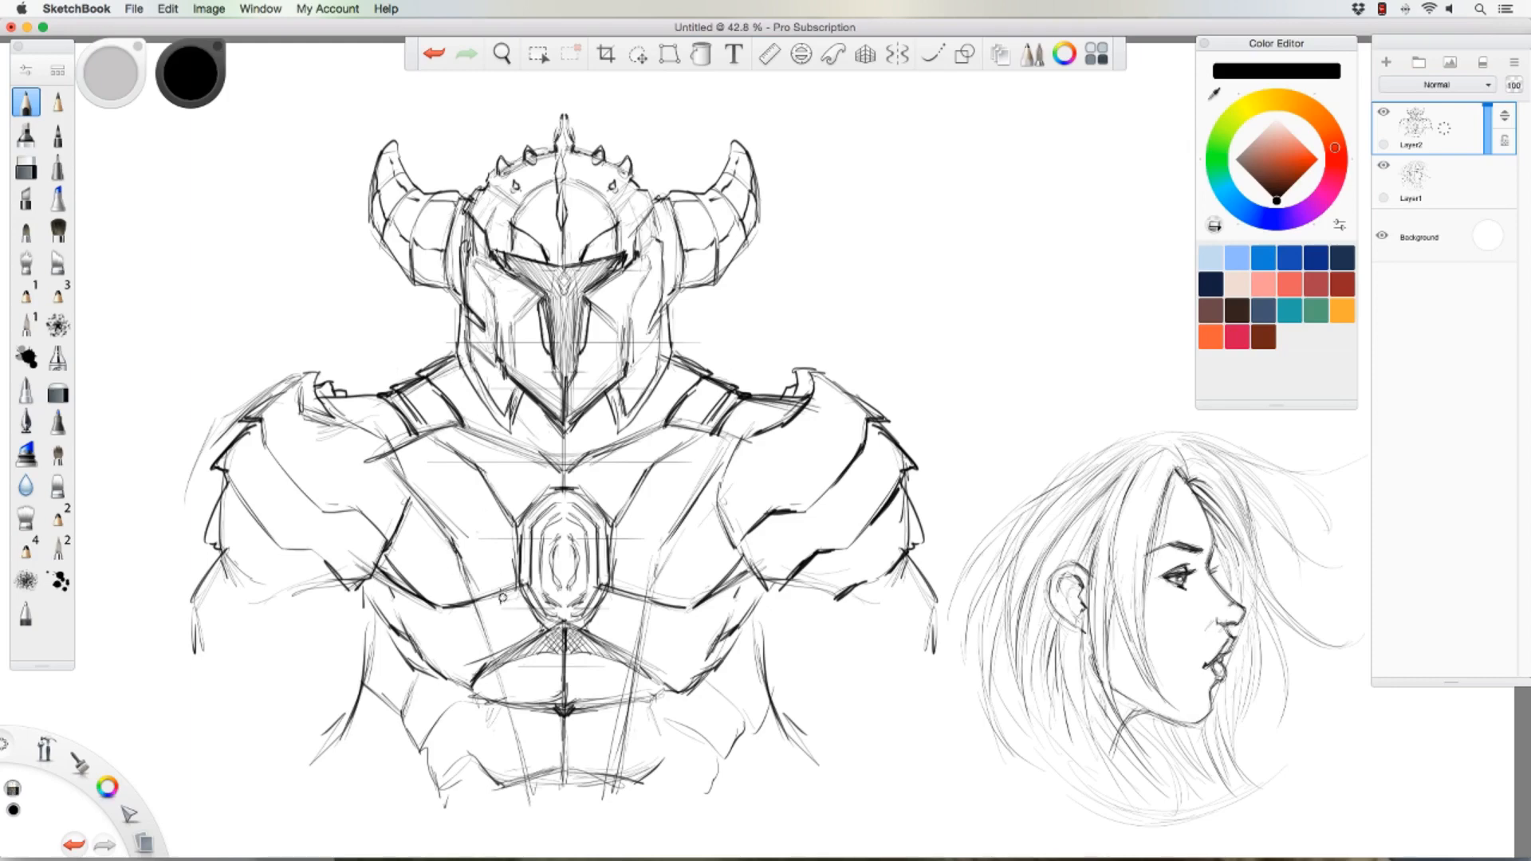
Step: Erase the faint chest lines beside the medallion and darken the left diagonal chest contour and the right armpit
mouse_move(500, 599)
left_mouse_down()
mouse_move(483, 598)
mouse_move(500, 579)
mouse_move(510, 594)
left_mouse_up()
mouse_move(622, 587)
left_mouse_down()
mouse_move(620, 571)
mouse_move(645, 594)
left_mouse_up()
key("e")
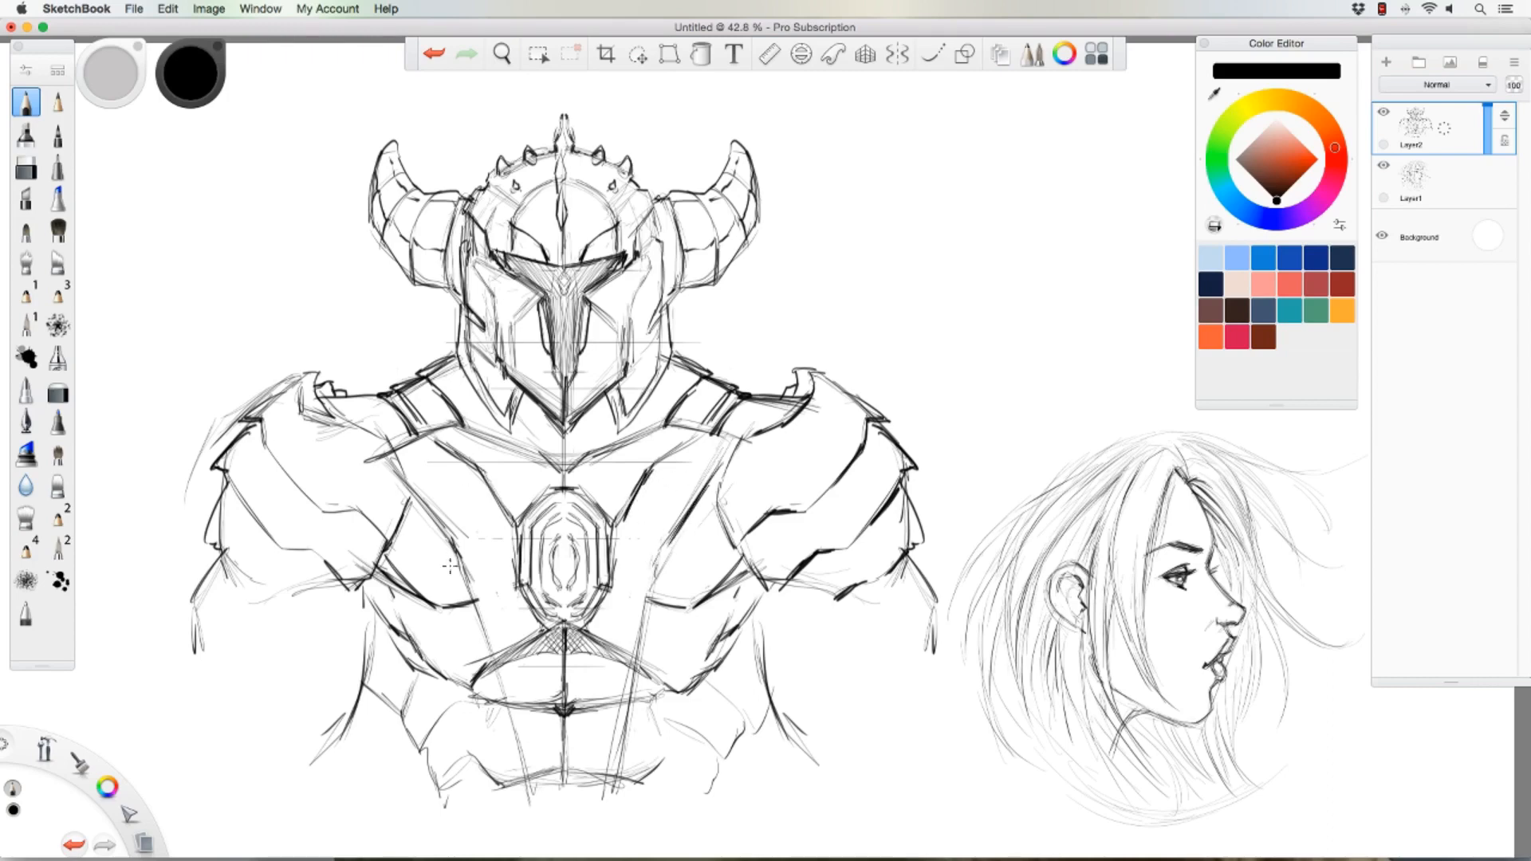
left_click_drag(469, 597, 419, 492)
left_click_drag(389, 462, 376, 433)
left_click_drag(325, 387, 313, 405)
left_click_drag(754, 565, 721, 589)
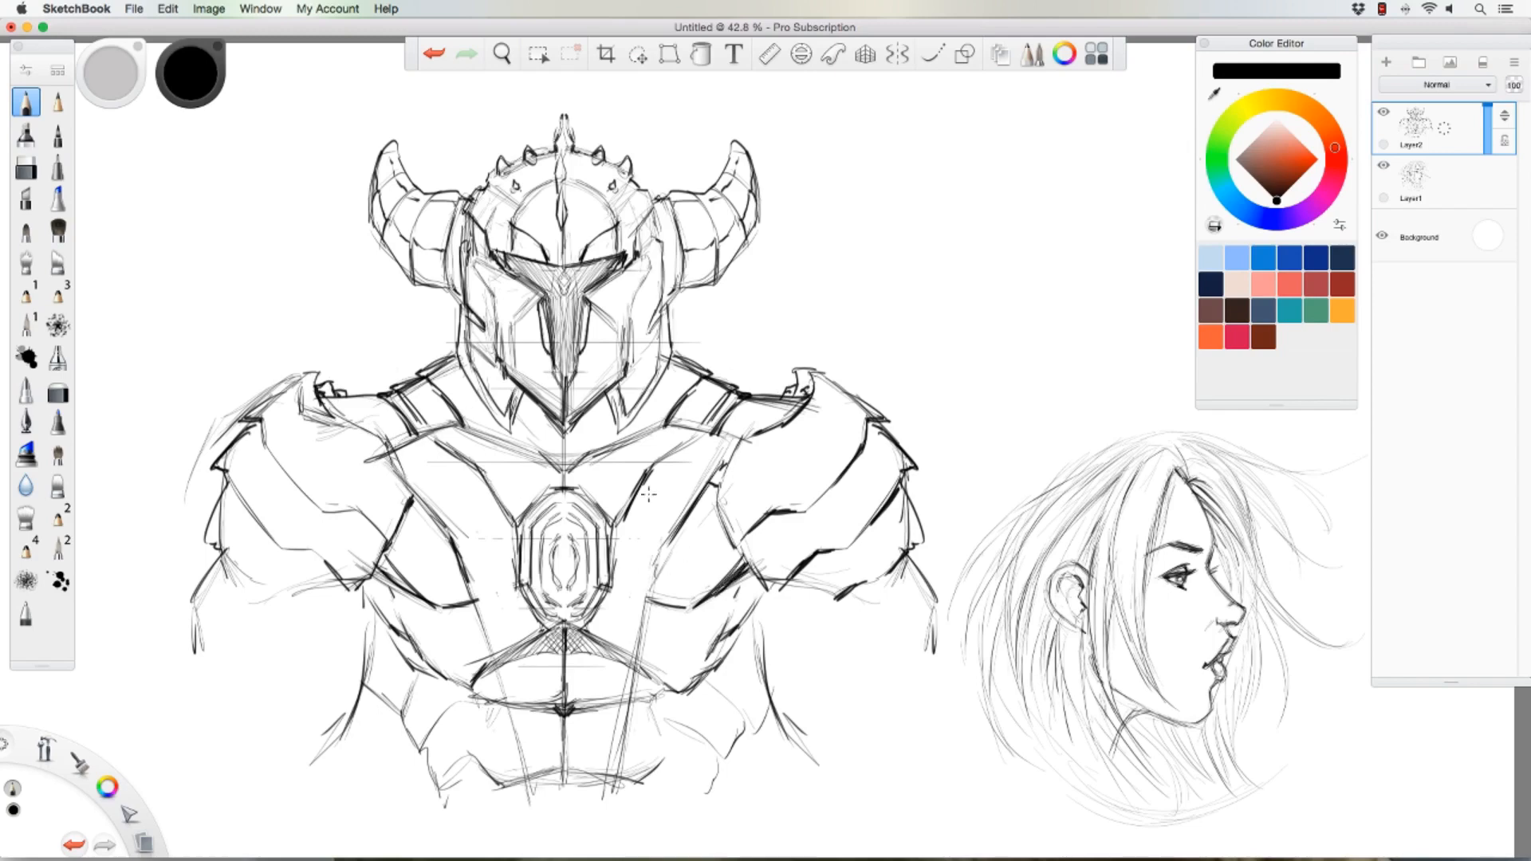
Step: Darken the left armpit crease and shade the torso's side below it
mouse_move(382, 562)
left_mouse_down()
mouse_move(419, 594)
mouse_move(402, 582)
left_mouse_up()
mouse_move(387, 634)
left_mouse_down()
mouse_move(371, 686)
mouse_move(367, 670)
left_mouse_up()
mouse_move(383, 610)
left_mouse_down()
mouse_move(369, 662)
mouse_move(376, 636)
left_mouse_up()
left_click_drag(379, 574, 366, 606)
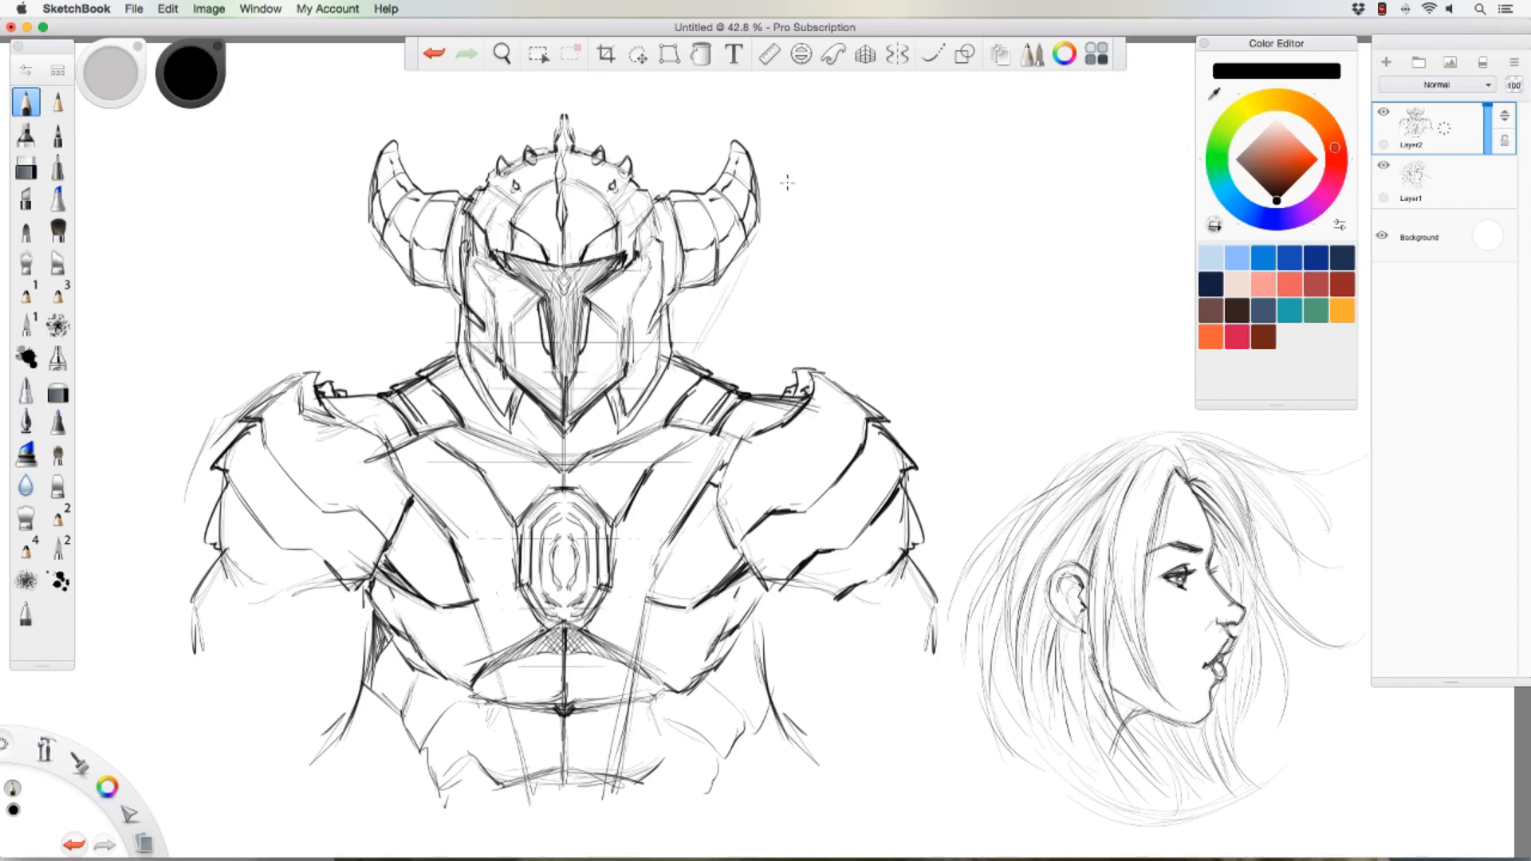
Step: Sketch a thick, straight weapon shaft rising diagonally from behind the right shoulder, with a capped upper end
mouse_move(698, 359)
left_mouse_down()
mouse_move(826, 119)
mouse_move(855, 94)
mouse_move(879, 109)
mouse_move(838, 191)
left_mouse_up()
left_click_drag(836, 102, 790, 289)
left_click_drag(814, 234, 752, 358)
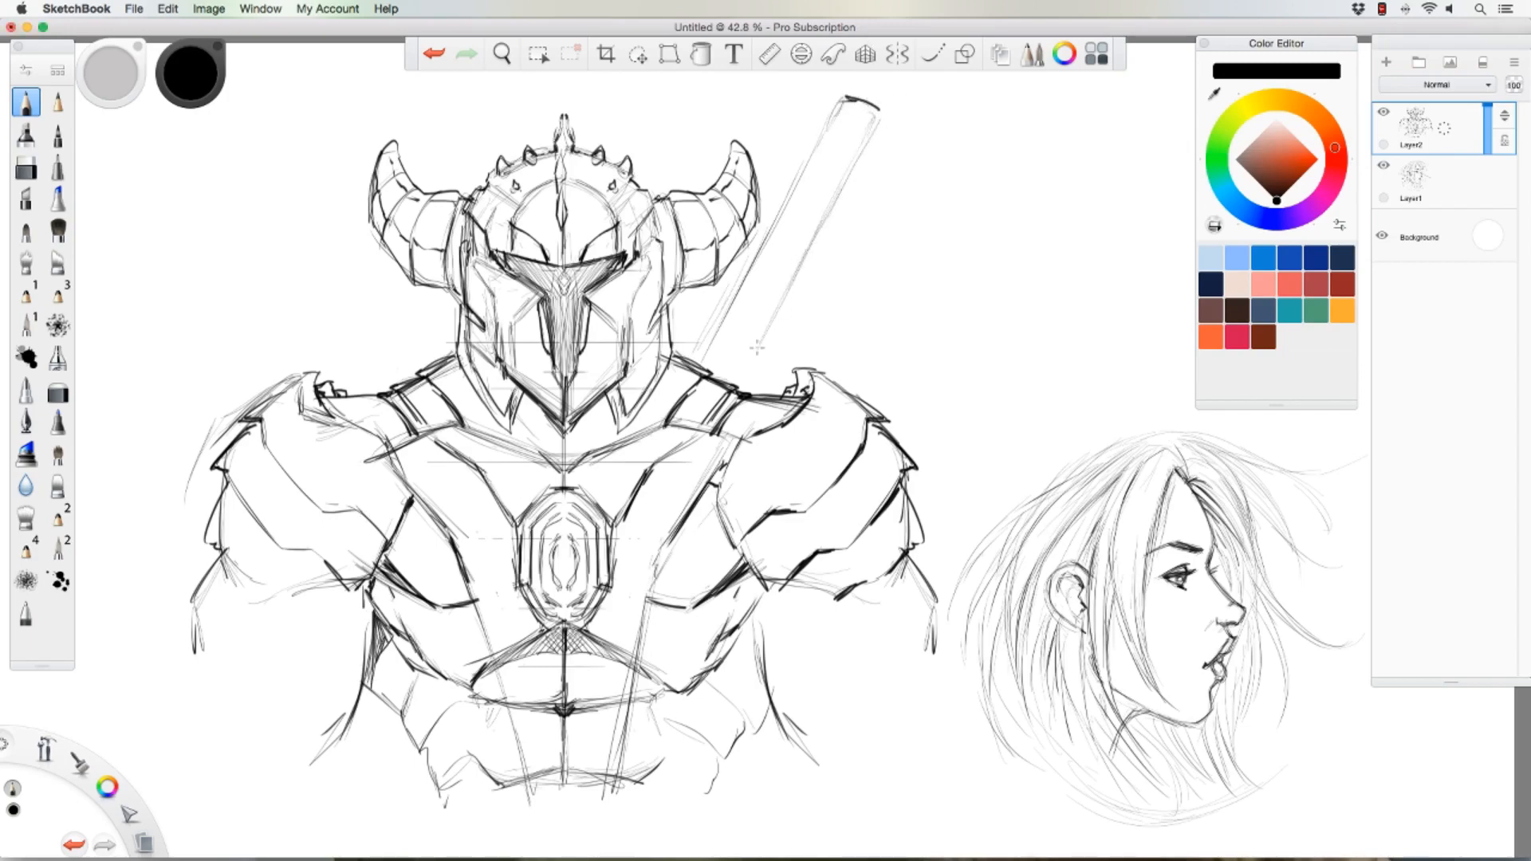
left_click_drag(795, 278, 739, 391)
left_click_drag(828, 105, 705, 353)
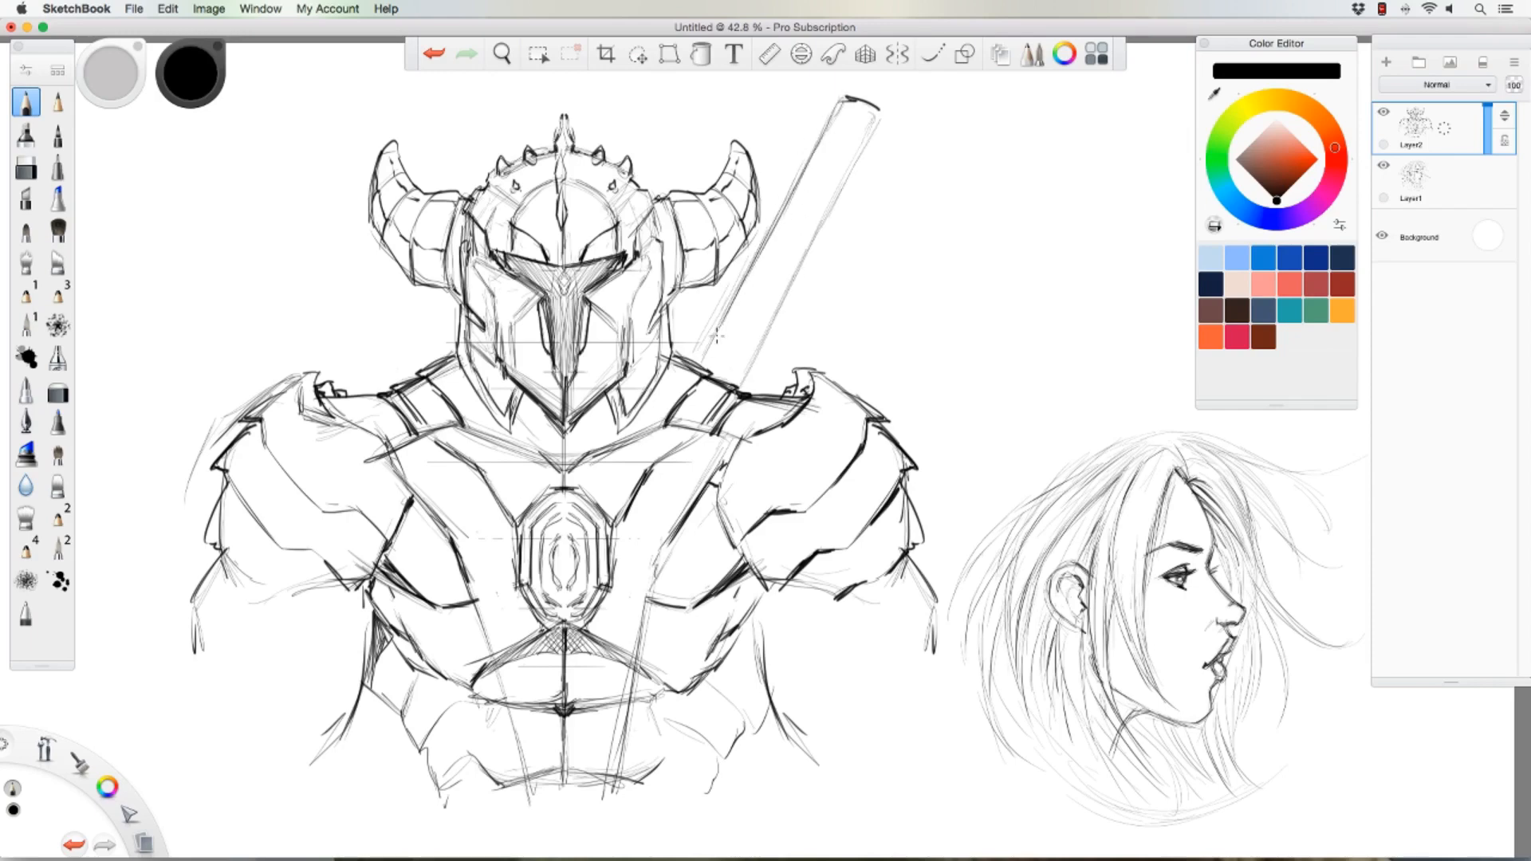
Step: Darken both long edges and the upper end of the weapon shaft
left_click_drag(876, 128, 825, 243)
left_click_drag(865, 153, 782, 310)
left_click_drag(823, 214, 735, 392)
left_click_drag(881, 124, 835, 210)
left_click_drag(745, 279, 701, 360)
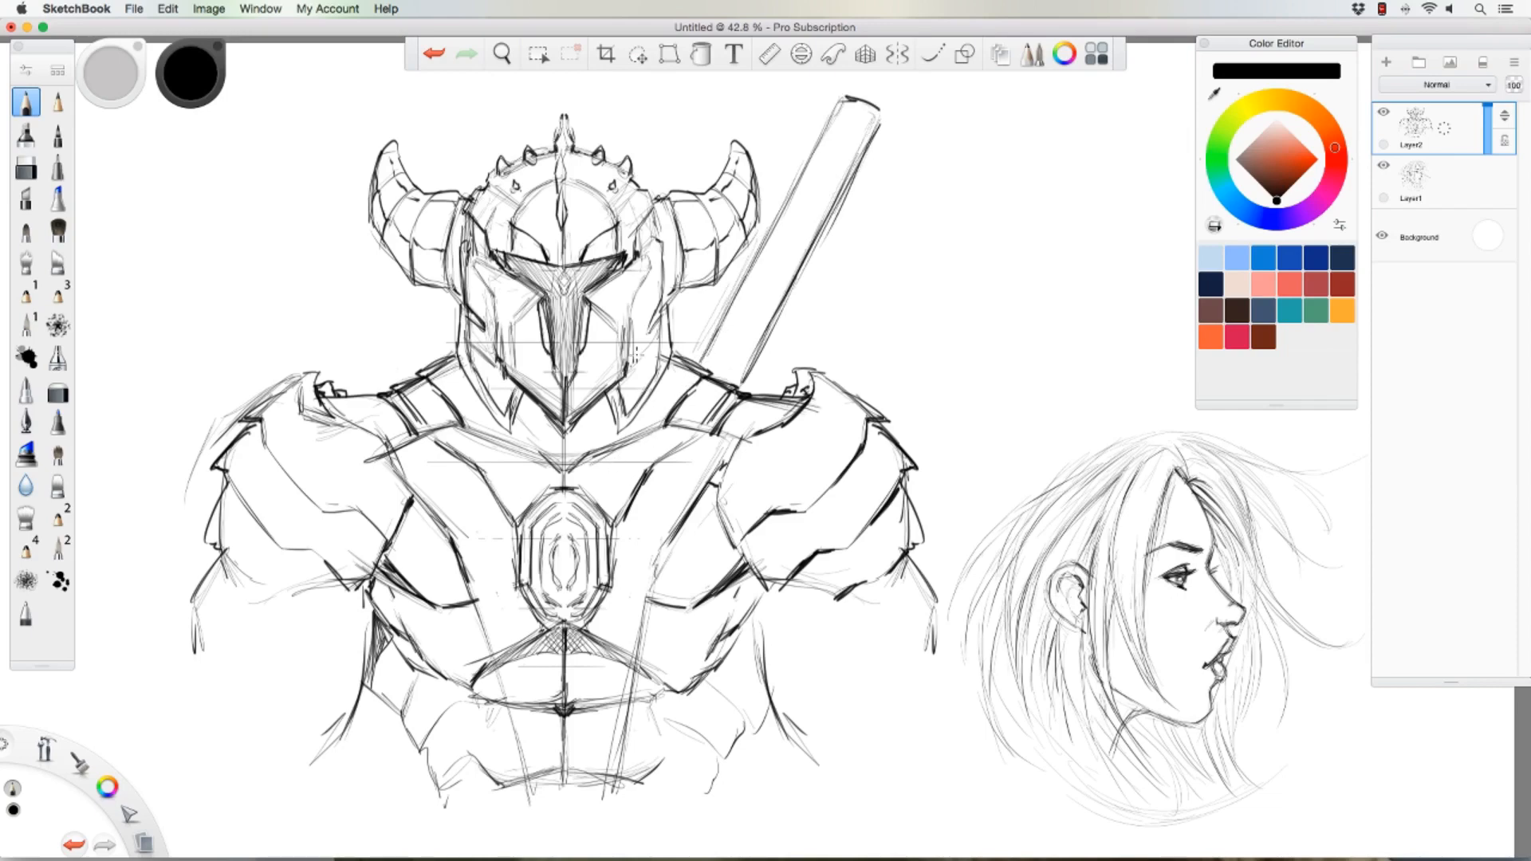
mouse_move(842, 104)
left_mouse_down()
mouse_move(785, 209)
mouse_move(839, 107)
mouse_move(876, 119)
mouse_move(865, 143)
left_mouse_up()
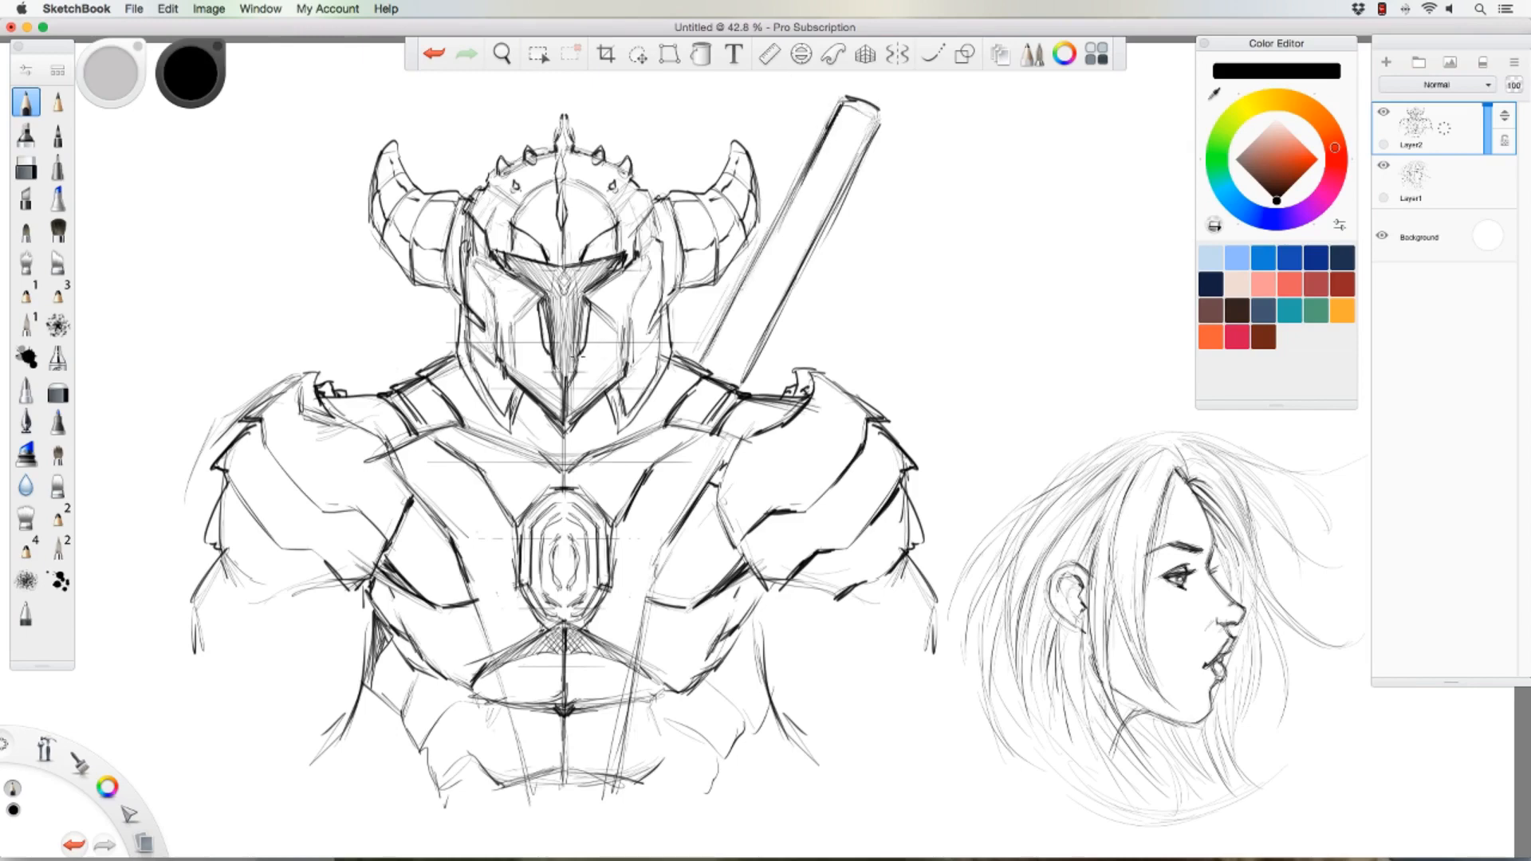
Step: Scale the warrior layer down slightly and move it lower to free space above the shaft
left_click(638, 54)
left_click_drag(470, 327, 451, 376)
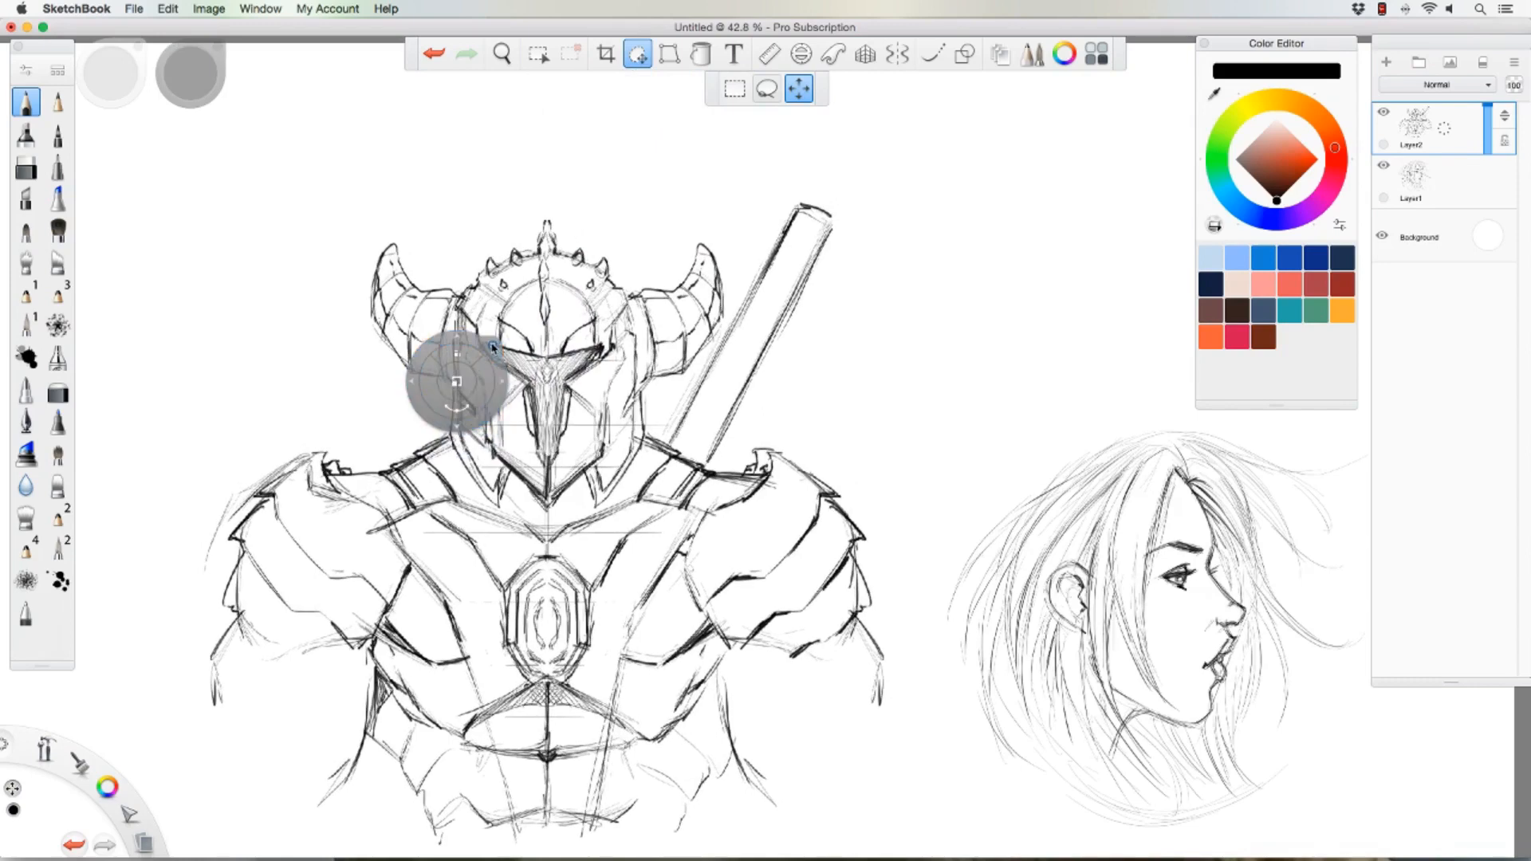
left_click(493, 346)
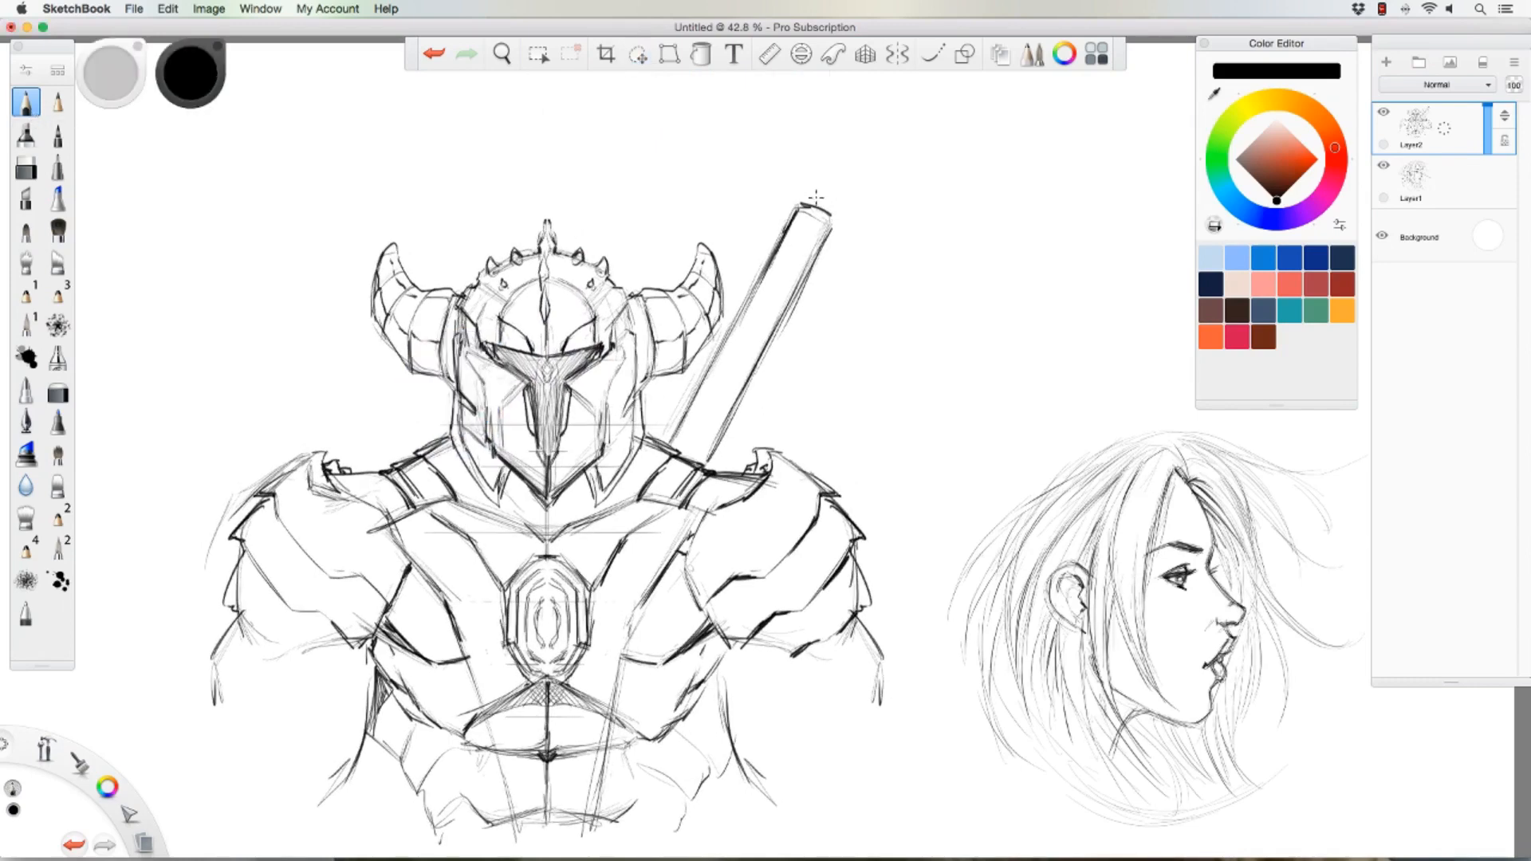
Step: Sketch a double-bladed axe head around the shaft's upper end, with a collar and pointed spike on top
mouse_move(838, 218)
left_mouse_down()
mouse_move(933, 231)
mouse_move(958, 204)
mouse_move(991, 299)
mouse_move(985, 343)
mouse_move(899, 434)
mouse_move(841, 451)
mouse_move(852, 431)
mouse_move(759, 356)
left_mouse_up()
mouse_move(684, 288)
left_mouse_down()
mouse_move(632, 199)
mouse_move(740, 174)
mouse_move(754, 198)
mouse_move(793, 196)
mouse_move(662, 182)
mouse_move(626, 195)
mouse_move(674, 289)
left_mouse_up()
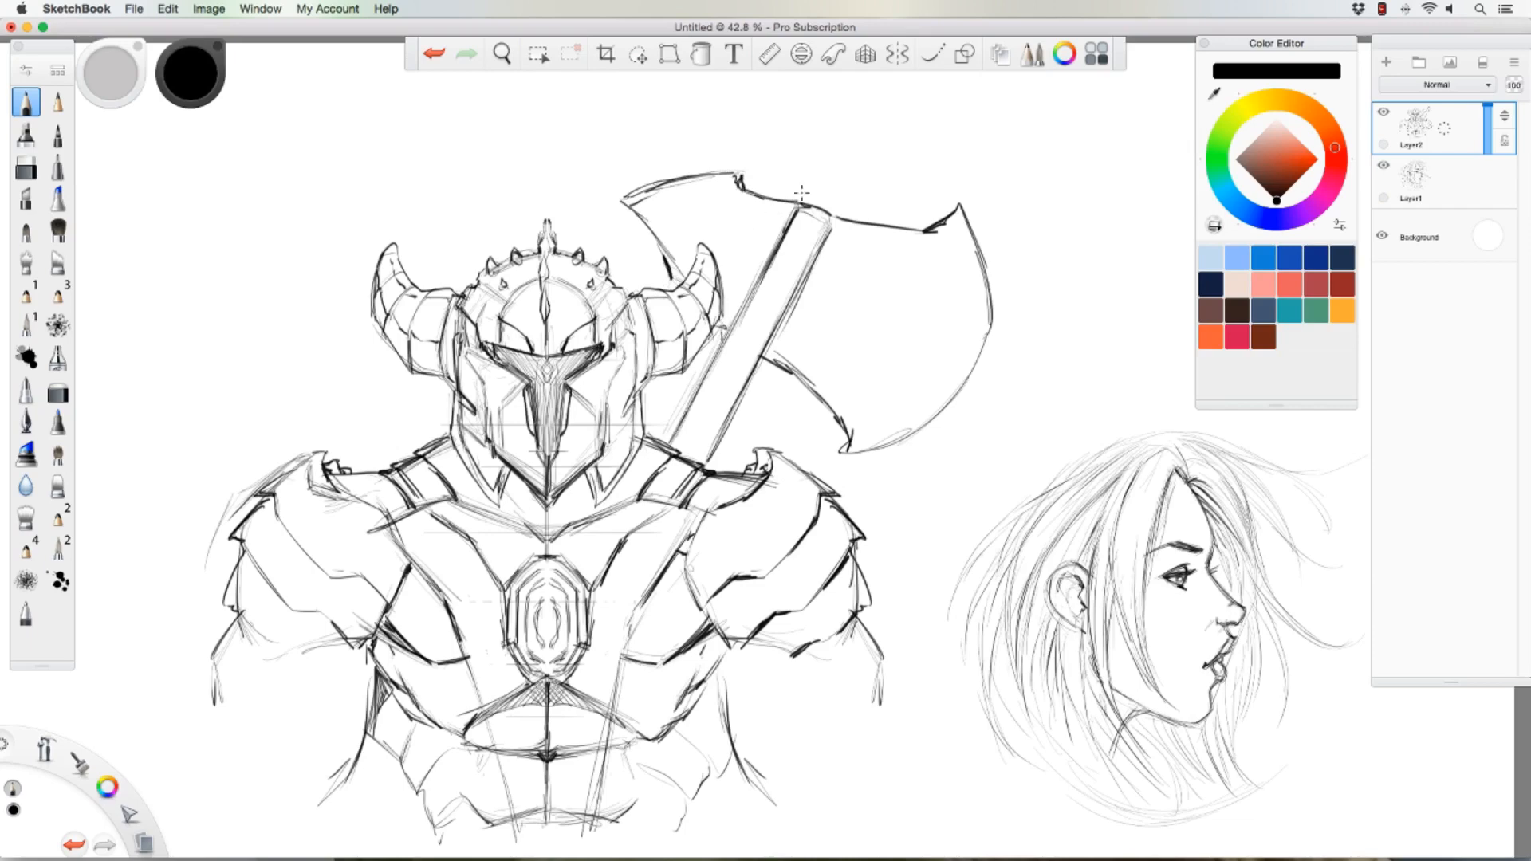
mouse_move(802, 192)
left_mouse_down()
mouse_move(843, 209)
mouse_move(815, 215)
mouse_move(844, 211)
mouse_move(814, 180)
mouse_move(856, 142)
mouse_move(852, 187)
mouse_move(857, 140)
mouse_move(838, 207)
left_mouse_up()
mouse_move(845, 150)
left_mouse_down()
mouse_move(811, 183)
mouse_move(840, 147)
mouse_move(837, 192)
left_mouse_up()
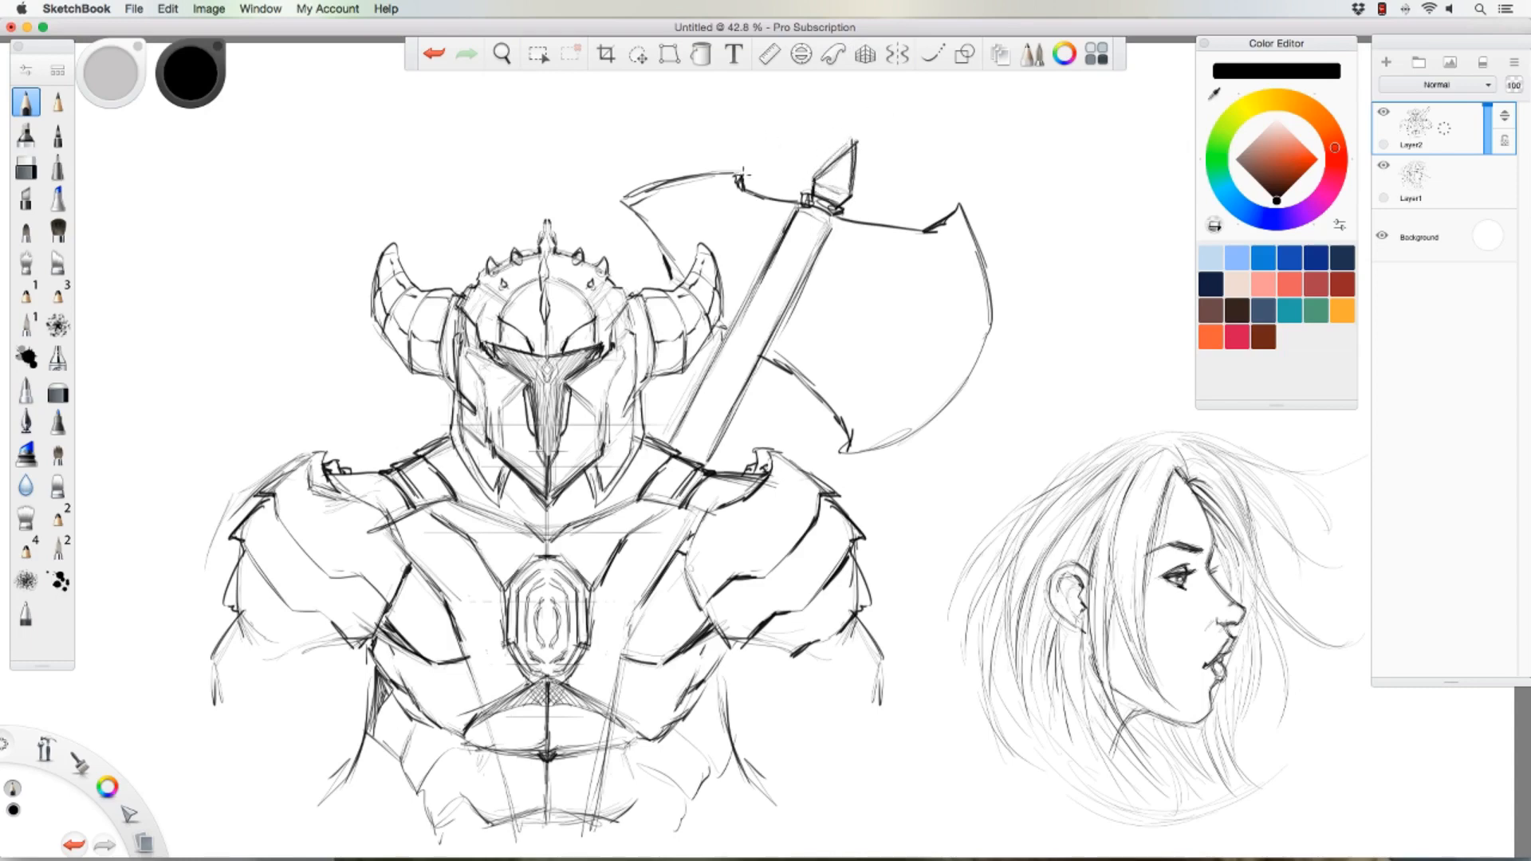
mouse_move(742, 168)
left_mouse_down()
mouse_move(747, 192)
mouse_move(662, 181)
mouse_move(619, 205)
mouse_move(668, 279)
left_mouse_up()
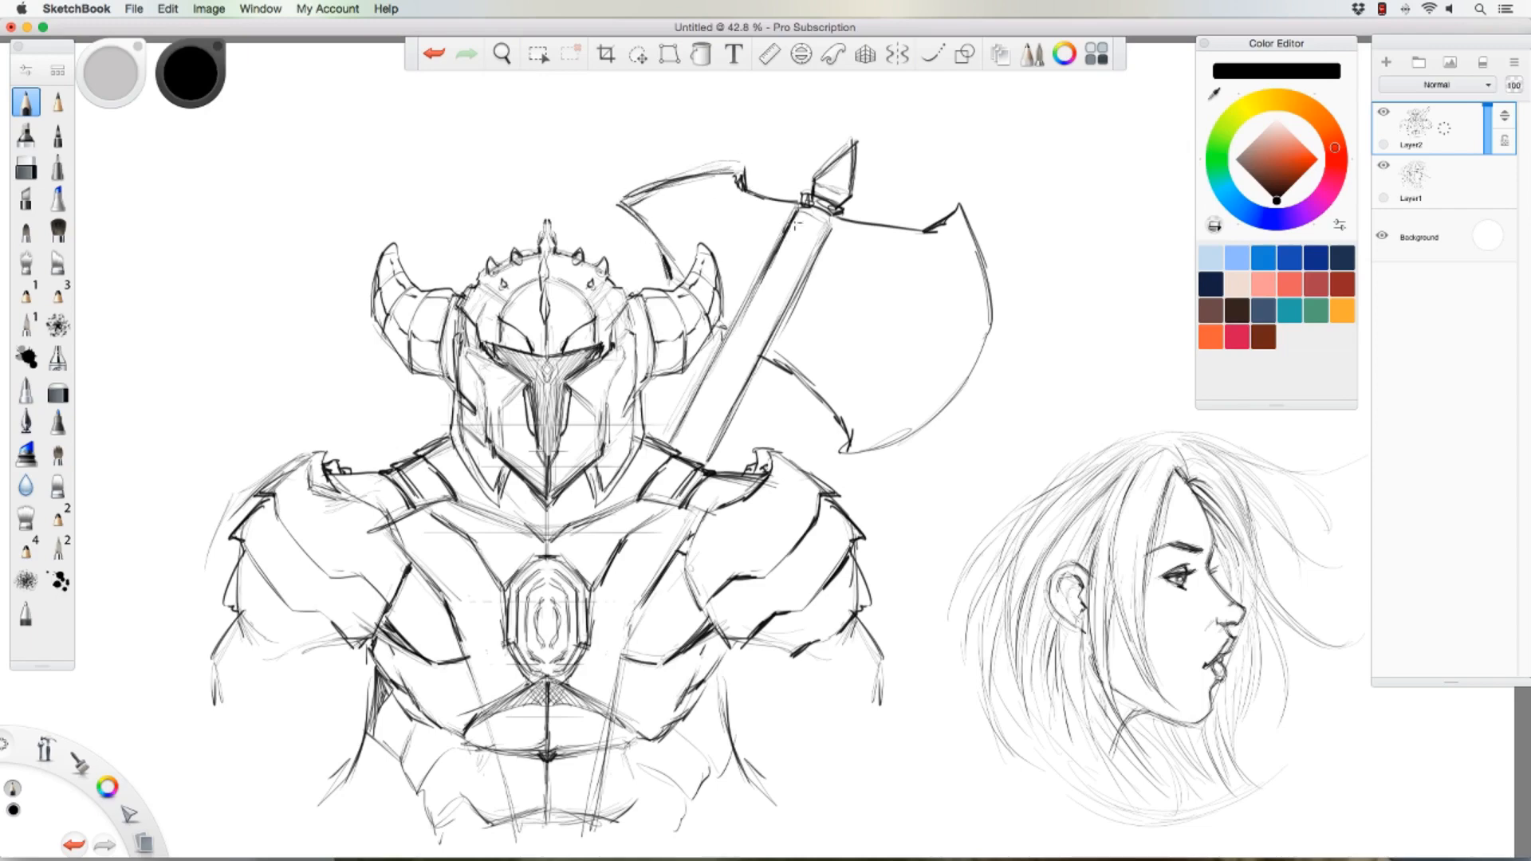
Step: Darken the axe shaft's lower edges and narrow the shaft into a thinner grip just above the shoulder
left_click_drag(746, 309, 672, 451)
mouse_move(770, 351)
left_mouse_down()
mouse_move(729, 412)
mouse_move(673, 443)
mouse_move(692, 468)
left_mouse_up()
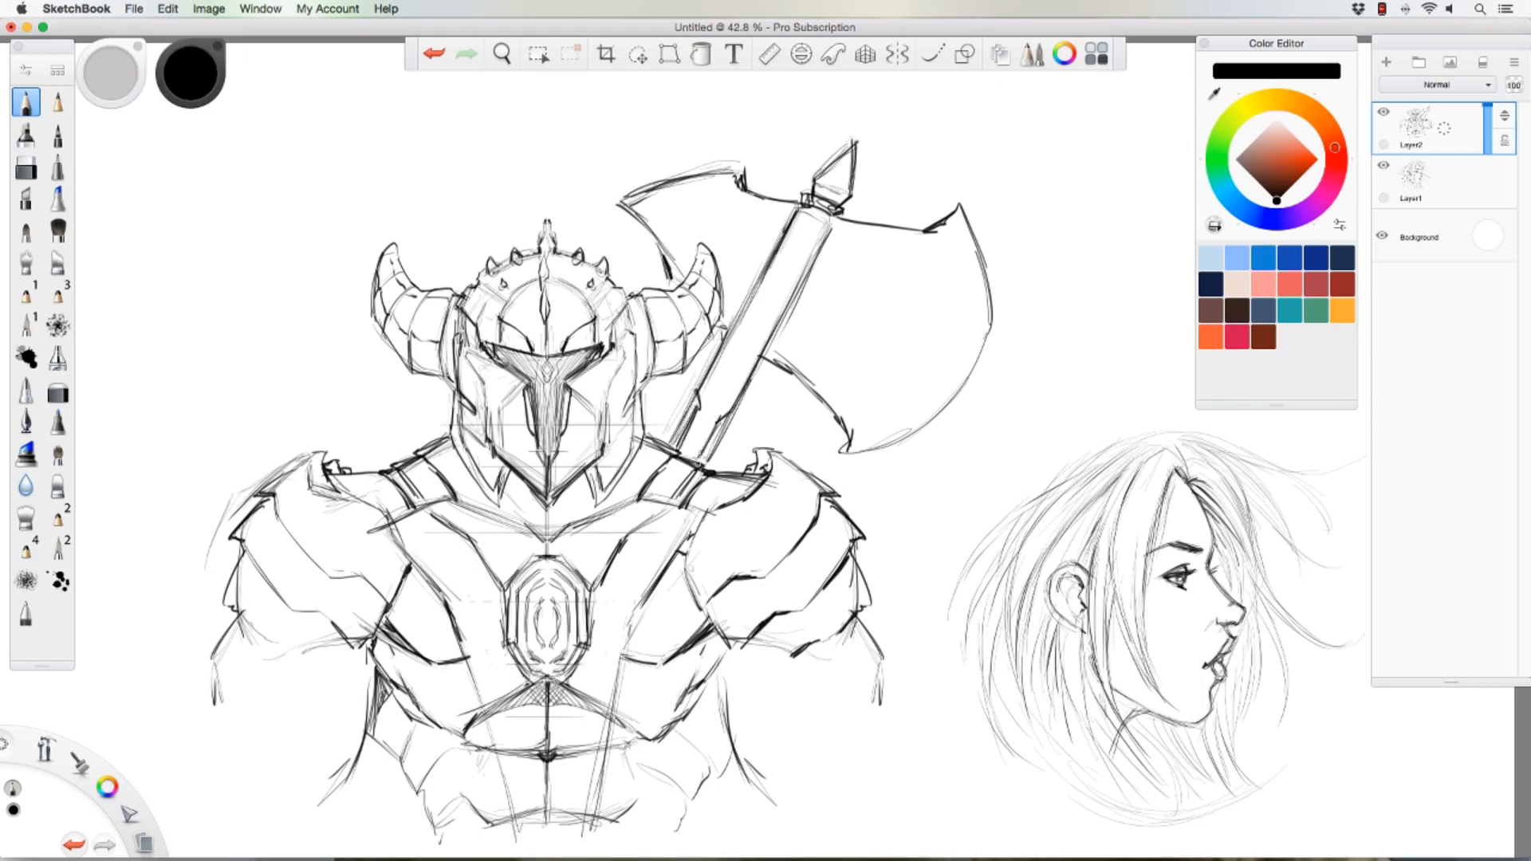
mouse_move(726, 411)
left_mouse_down()
mouse_move(696, 468)
mouse_move(695, 455)
left_mouse_up()
left_click_drag(709, 437, 692, 461)
key("e")
mouse_move(727, 426)
left_mouse_down()
mouse_move(709, 456)
mouse_move(724, 428)
left_mouse_up()
key("e")
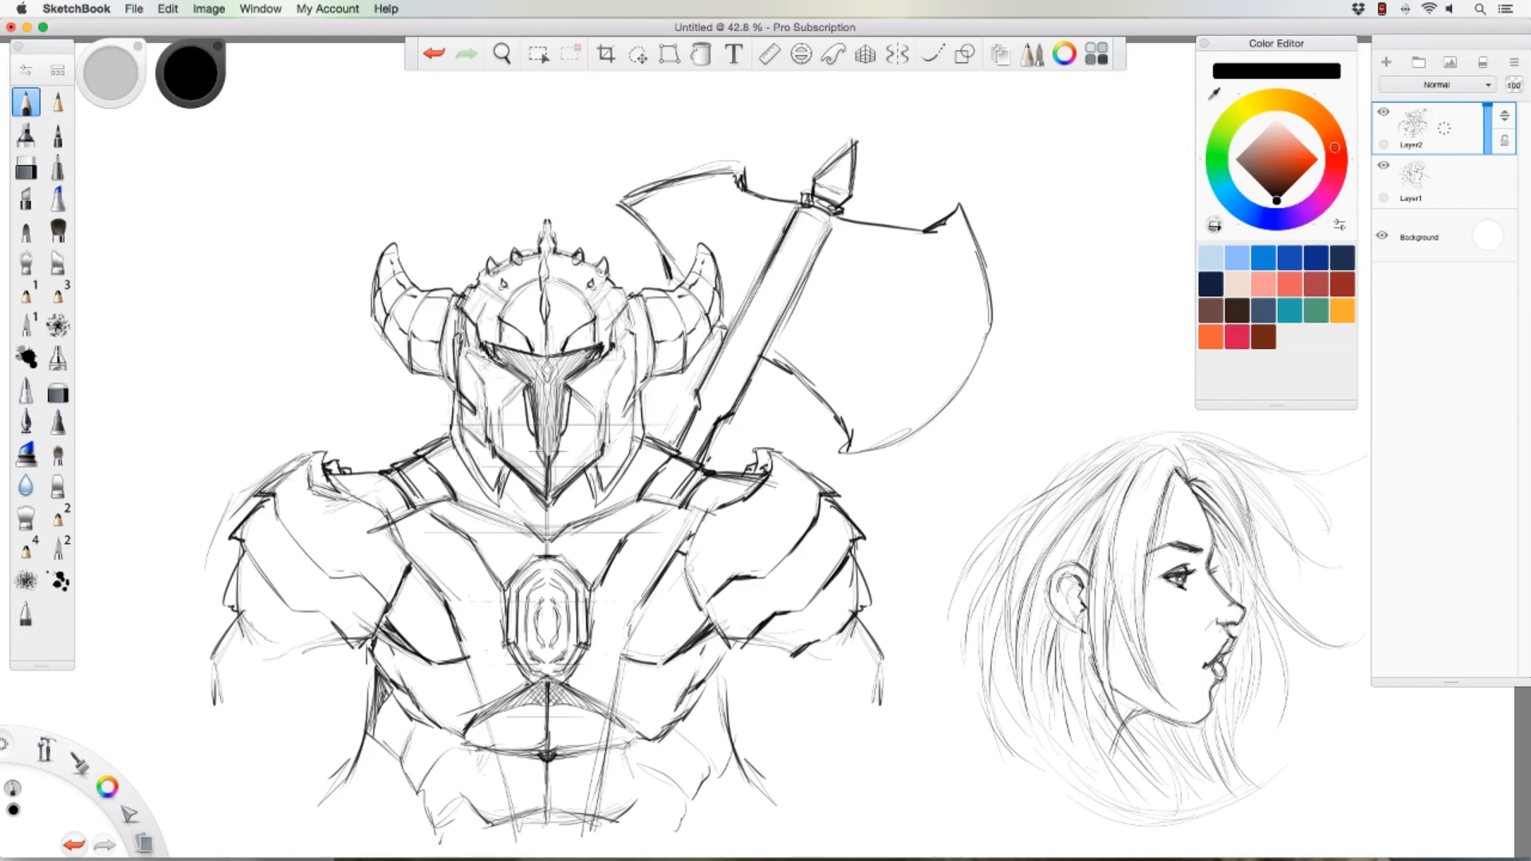
left_click_drag(507, 358, 586, 358)
key("super+z")
key("super+z")
Step: Darken the visor's left corner and draw a collar band where the axe shaft narrows
left_click_drag(485, 344, 498, 356)
mouse_move(830, 223)
left_mouse_down()
mouse_move(819, 249)
mouse_move(827, 227)
left_mouse_up()
mouse_move(694, 418)
left_mouse_down()
mouse_move(672, 453)
mouse_move(708, 413)
mouse_move(730, 415)
left_mouse_up()
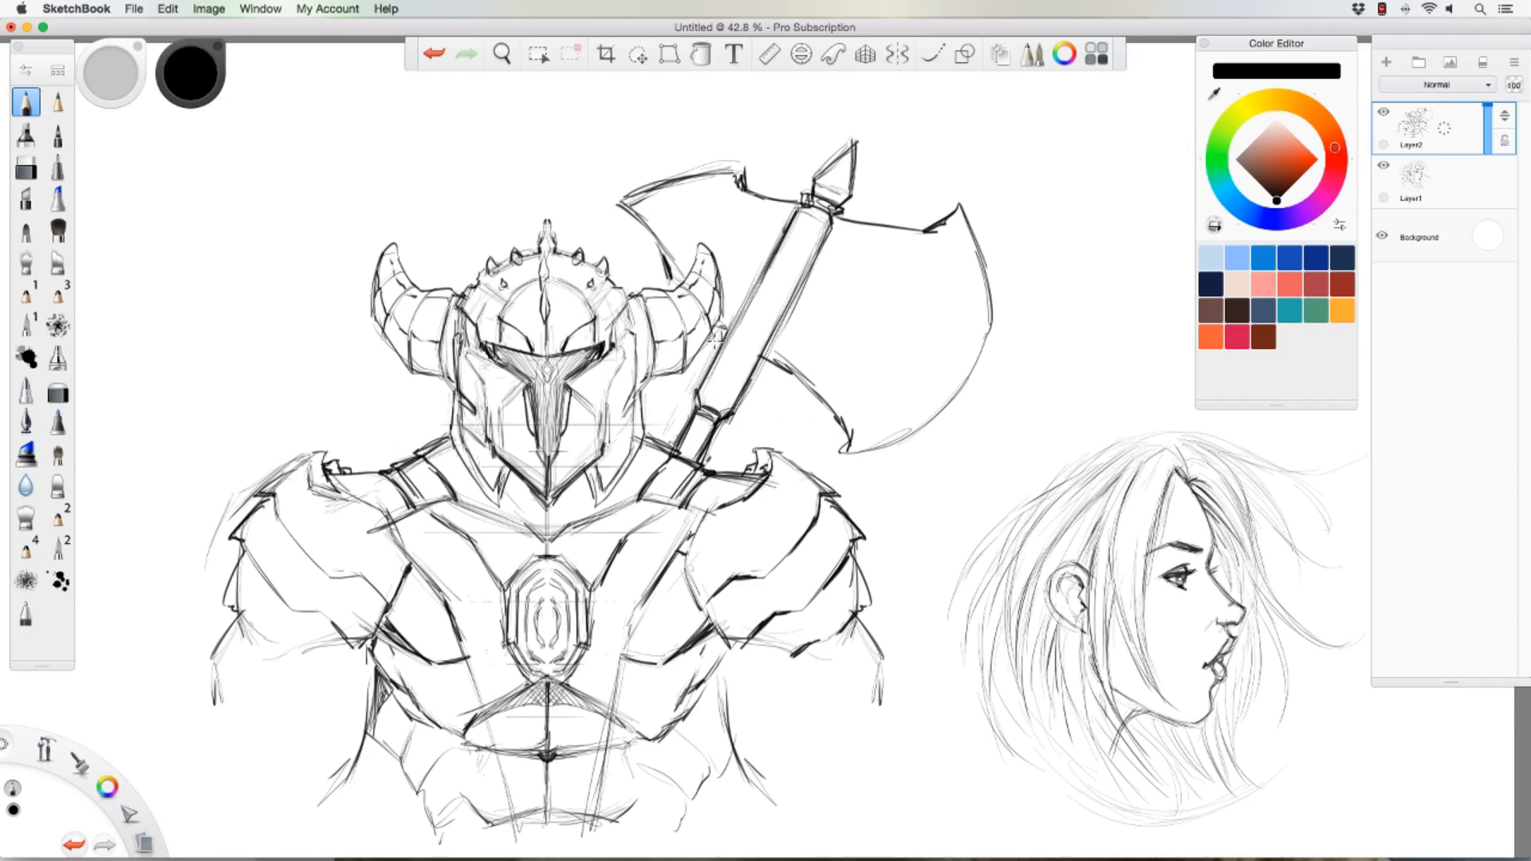
Step: Darken both edges of the axe shaft between the top collar and the lower band
left_click_drag(777, 242, 720, 356)
left_click_drag(829, 225, 775, 340)
left_click_drag(821, 254, 758, 368)
mouse_move(799, 285)
left_mouse_down()
mouse_move(742, 402)
mouse_move(678, 439)
mouse_move(726, 397)
left_mouse_up()
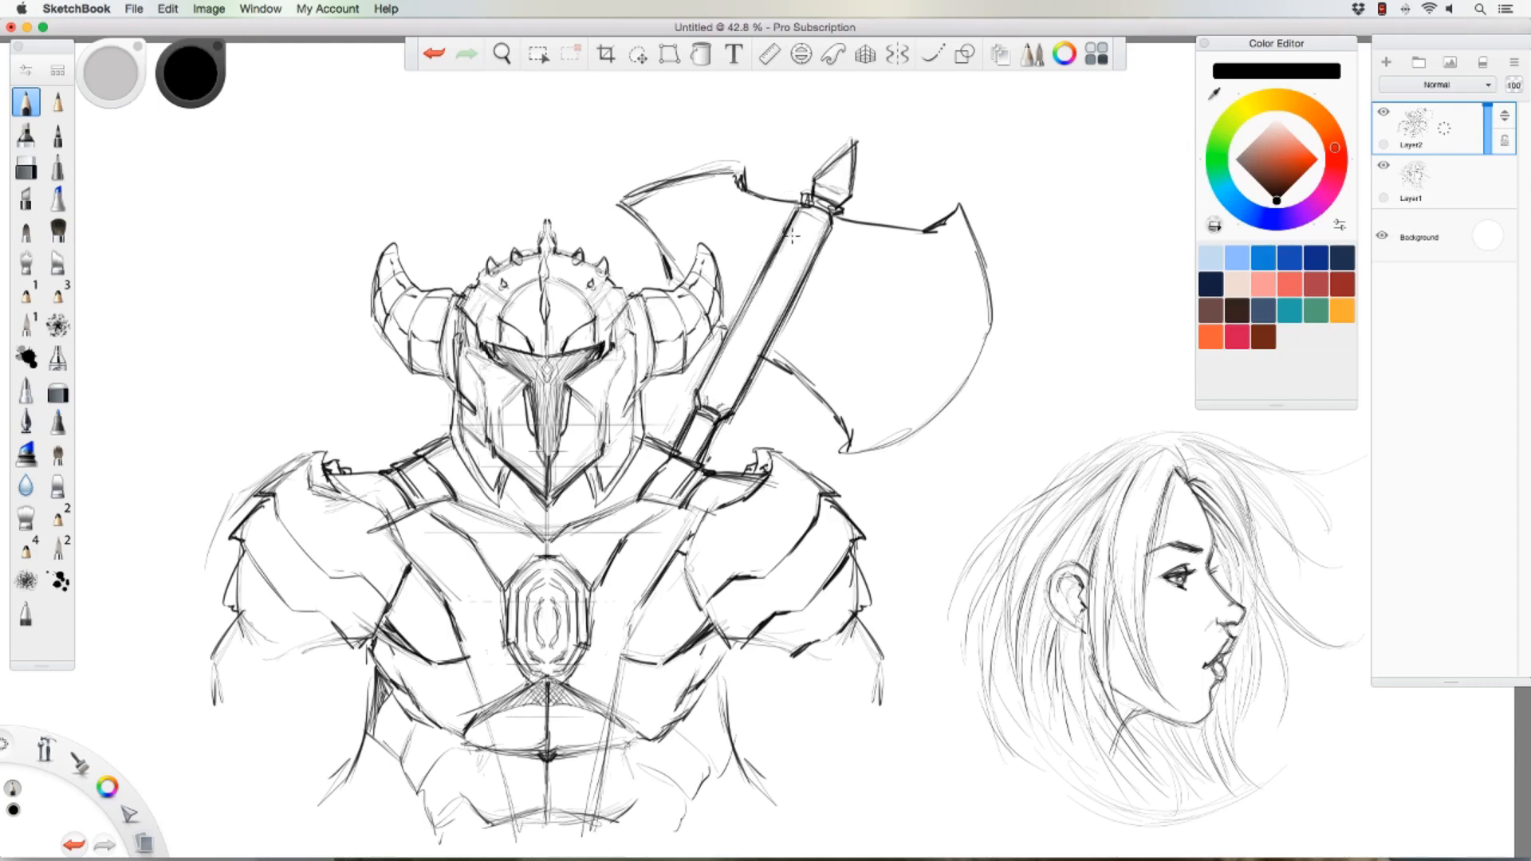
Step: Add lengthwise inner lines along the axe shaft to give it faceted sides
left_click_drag(780, 263, 707, 399)
left_click_drag(821, 220, 771, 317)
left_click_drag(795, 258, 722, 410)
mouse_move(788, 259)
left_mouse_down()
mouse_move(723, 371)
mouse_move(790, 245)
mouse_move(736, 360)
mouse_move(765, 253)
mouse_move(735, 333)
left_mouse_up()
key("e")
left_click_drag(769, 267, 716, 363)
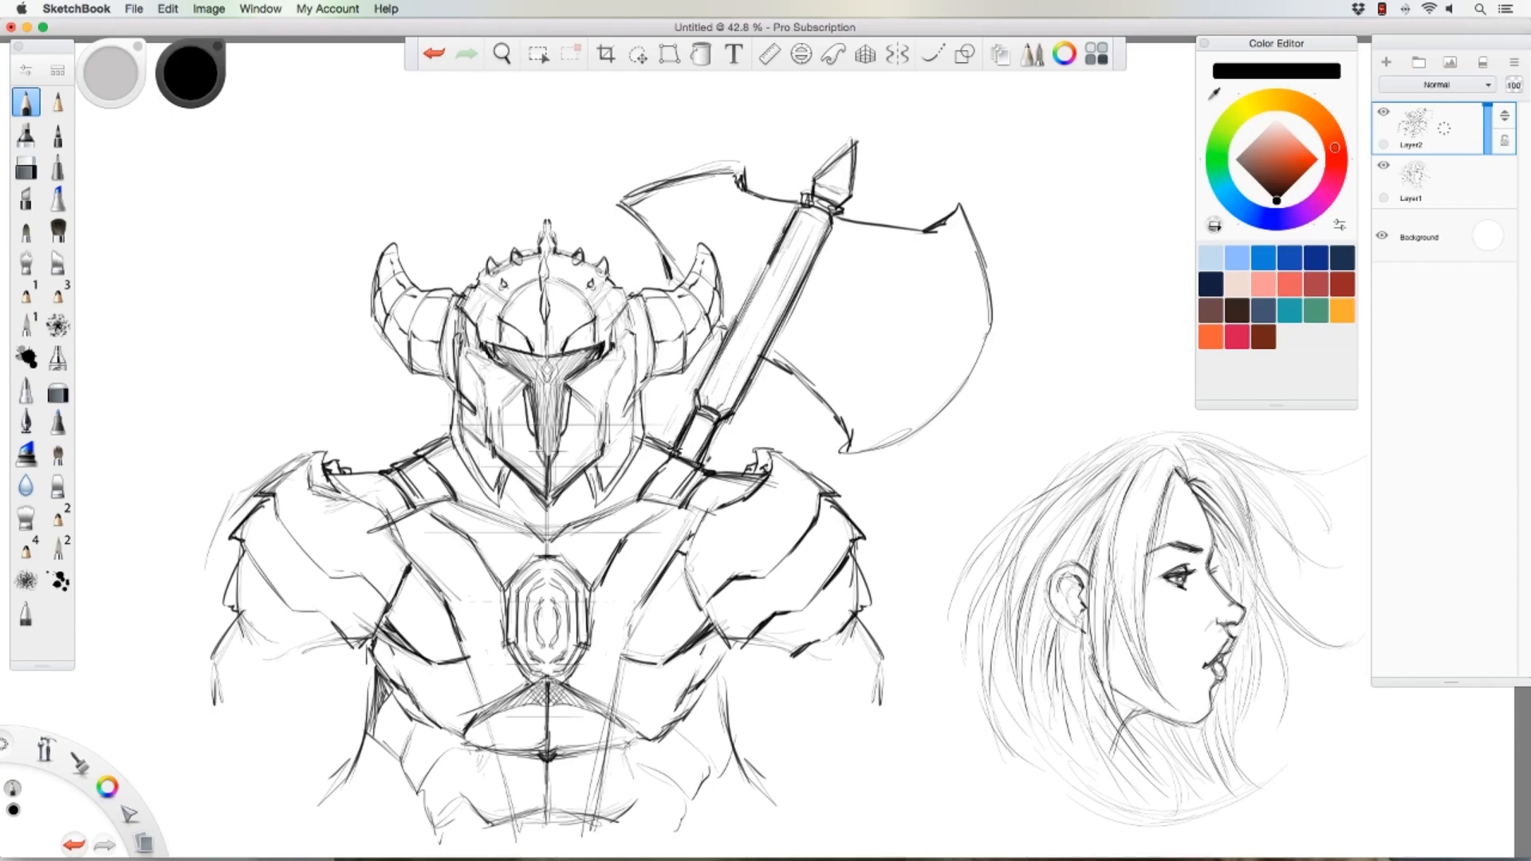
Step: Add wrap lines to the axe grip and draw inner bevel contours inside both axe blades
mouse_move(667, 447)
left_mouse_down()
mouse_move(697, 460)
mouse_move(711, 430)
left_mouse_up()
mouse_move(834, 231)
left_mouse_down()
mouse_move(917, 245)
mouse_move(955, 214)
mouse_move(961, 319)
mouse_move(945, 368)
mouse_move(849, 450)
mouse_move(863, 407)
mouse_move(774, 340)
left_mouse_up()
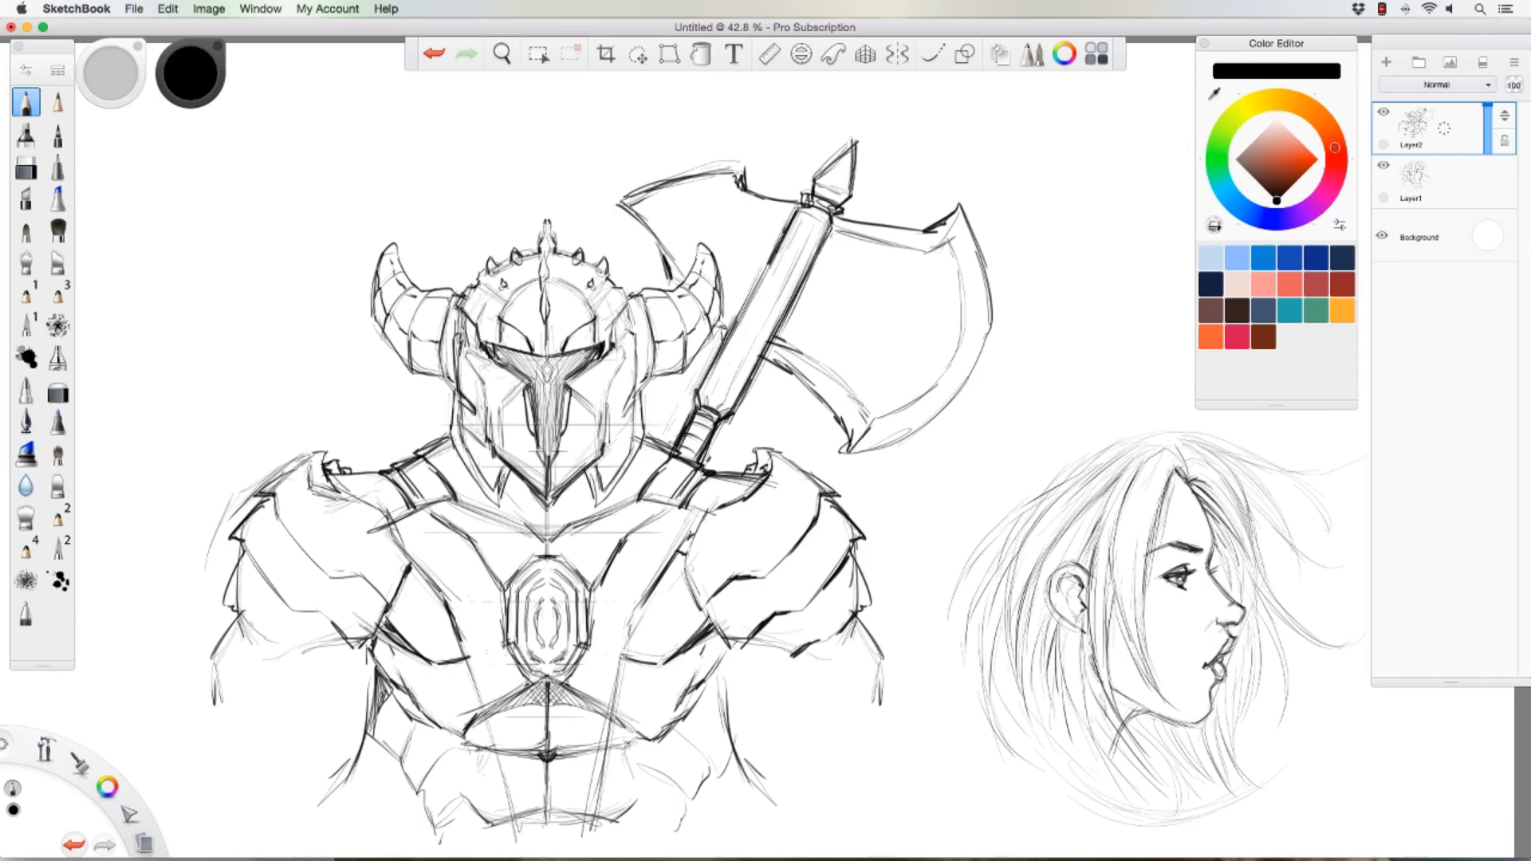
mouse_move(732, 174)
left_mouse_down()
mouse_move(717, 192)
mouse_move(629, 205)
mouse_move(801, 208)
left_mouse_up()
left_click_drag(647, 225, 734, 313)
left_click_drag(783, 260, 708, 392)
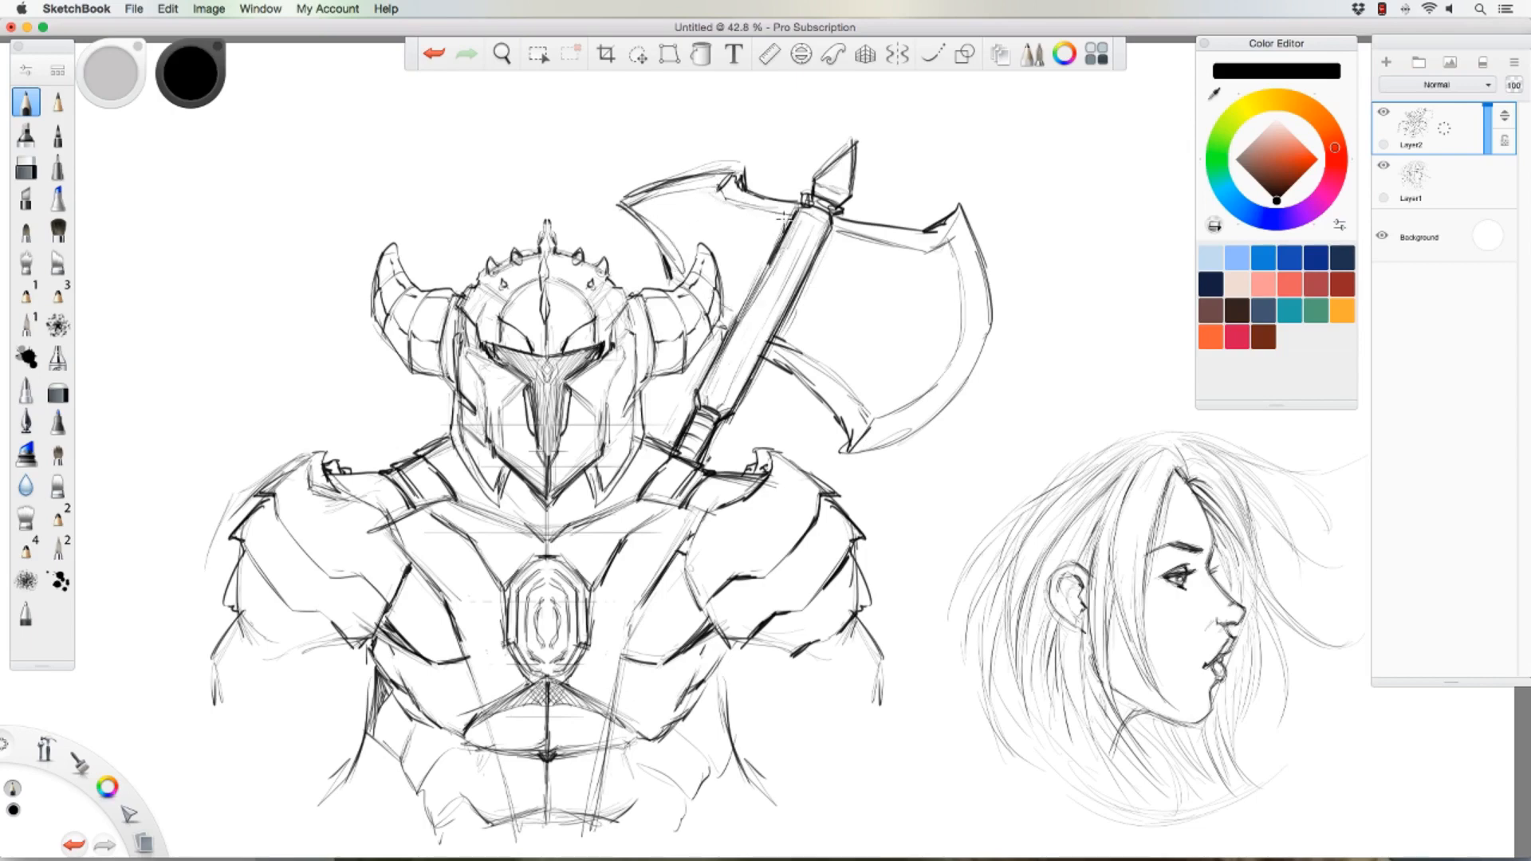
mouse_move(785, 215)
left_mouse_down()
mouse_move(730, 328)
mouse_move(773, 332)
left_mouse_up()
mouse_move(828, 228)
left_mouse_down()
mouse_move(769, 339)
mouse_move(825, 242)
left_mouse_up()
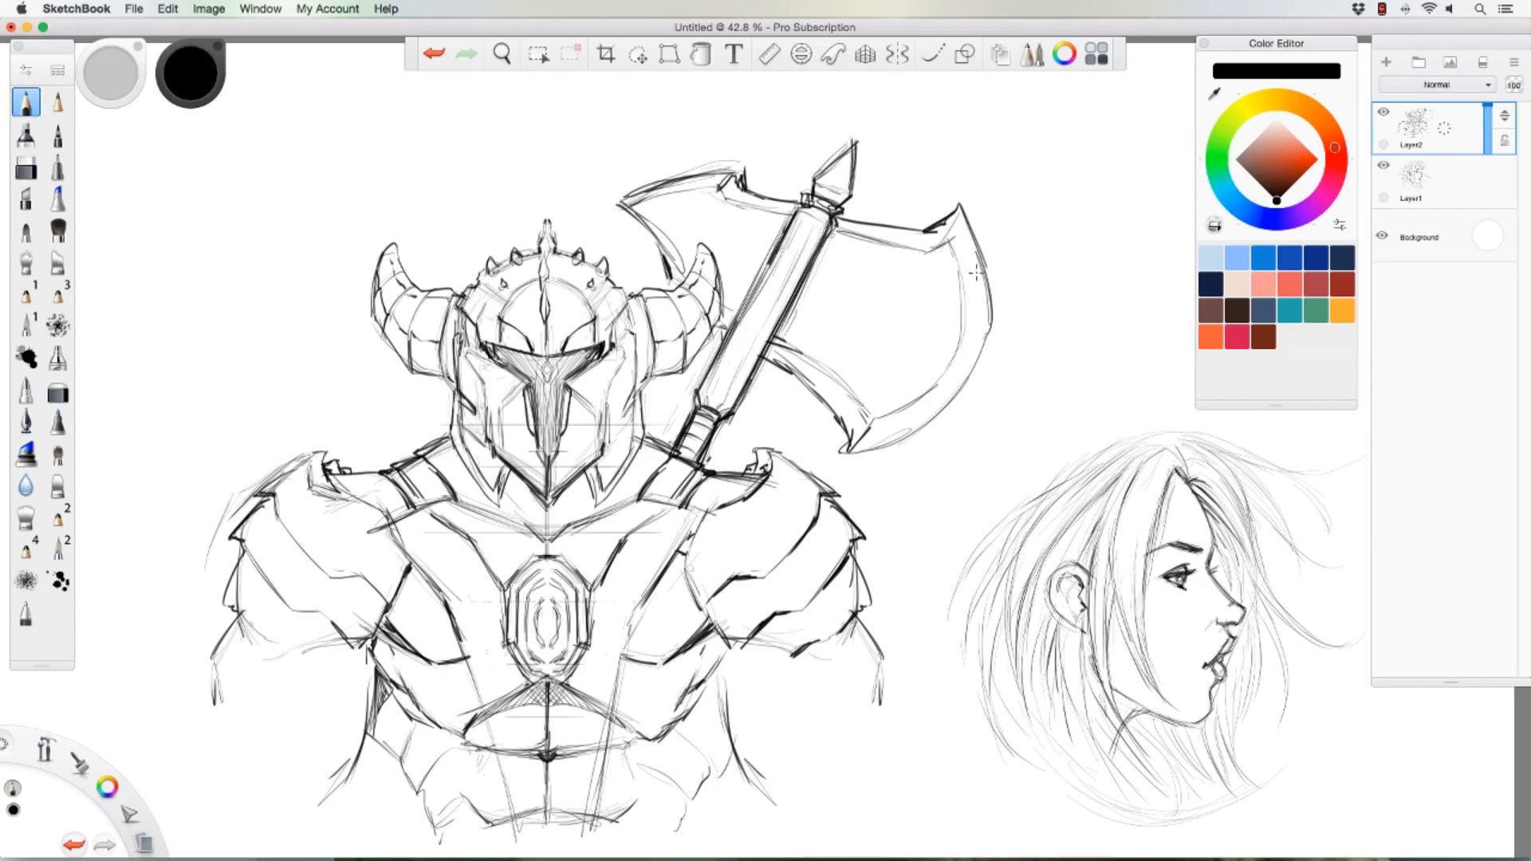
Step: Draw small nicks, cracks and scratch marks along the edges of the axe blades
mouse_move(983, 266)
left_mouse_down()
mouse_move(927, 300)
mouse_move(952, 291)
mouse_move(925, 334)
mouse_move(951, 312)
left_mouse_up()
mouse_move(841, 418)
left_mouse_down()
mouse_move(866, 352)
mouse_move(935, 410)
mouse_move(925, 398)
mouse_move(926, 418)
mouse_move(963, 386)
left_mouse_up()
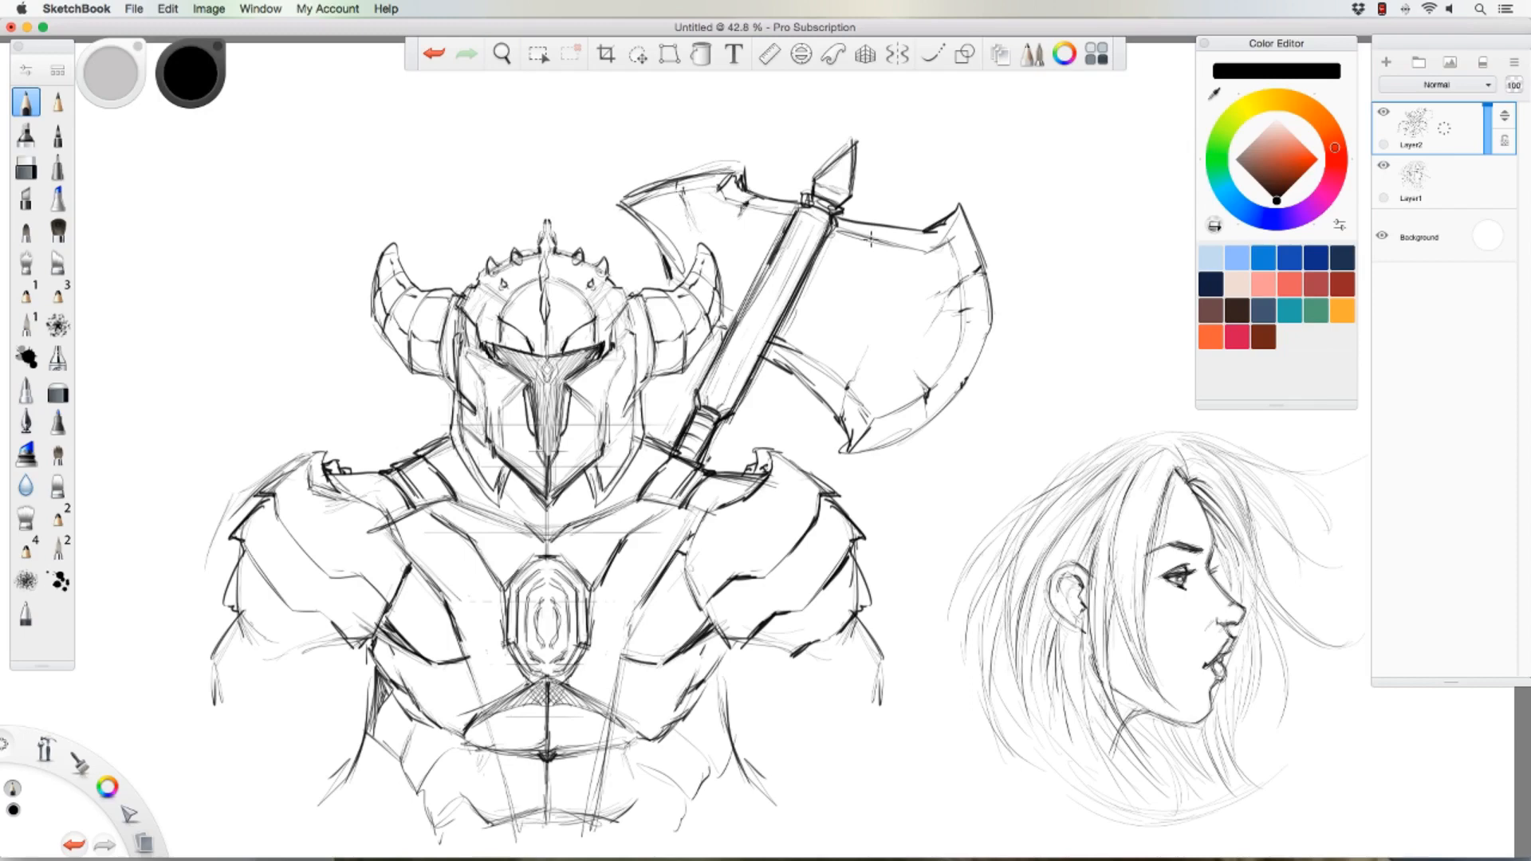
mouse_move(864, 238)
left_mouse_down()
mouse_move(864, 268)
mouse_move(875, 231)
left_mouse_up()
Step: Reinforce the axe shaft with straight ruler-guided lines, then hide the ruler and darken the right blade's outer edge
left_click(771, 54)
left_click_drag(917, 301, 864, 156)
left_click_drag(673, 582, 652, 580)
left_click_drag(817, 209, 686, 452)
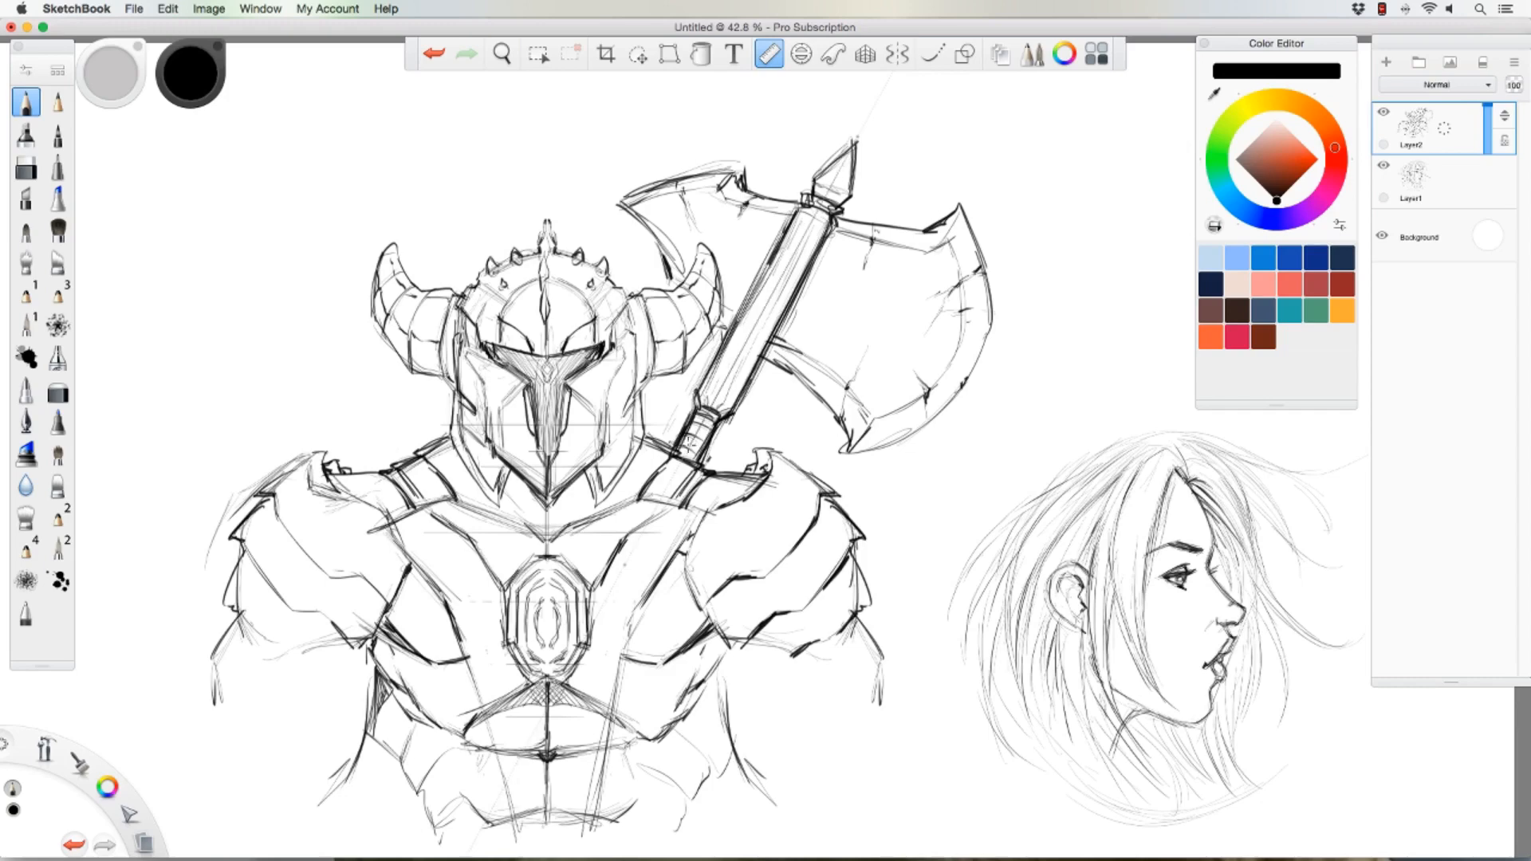
mouse_move(768, 372)
left_mouse_down()
mouse_move(785, 382)
mouse_move(757, 358)
left_mouse_up()
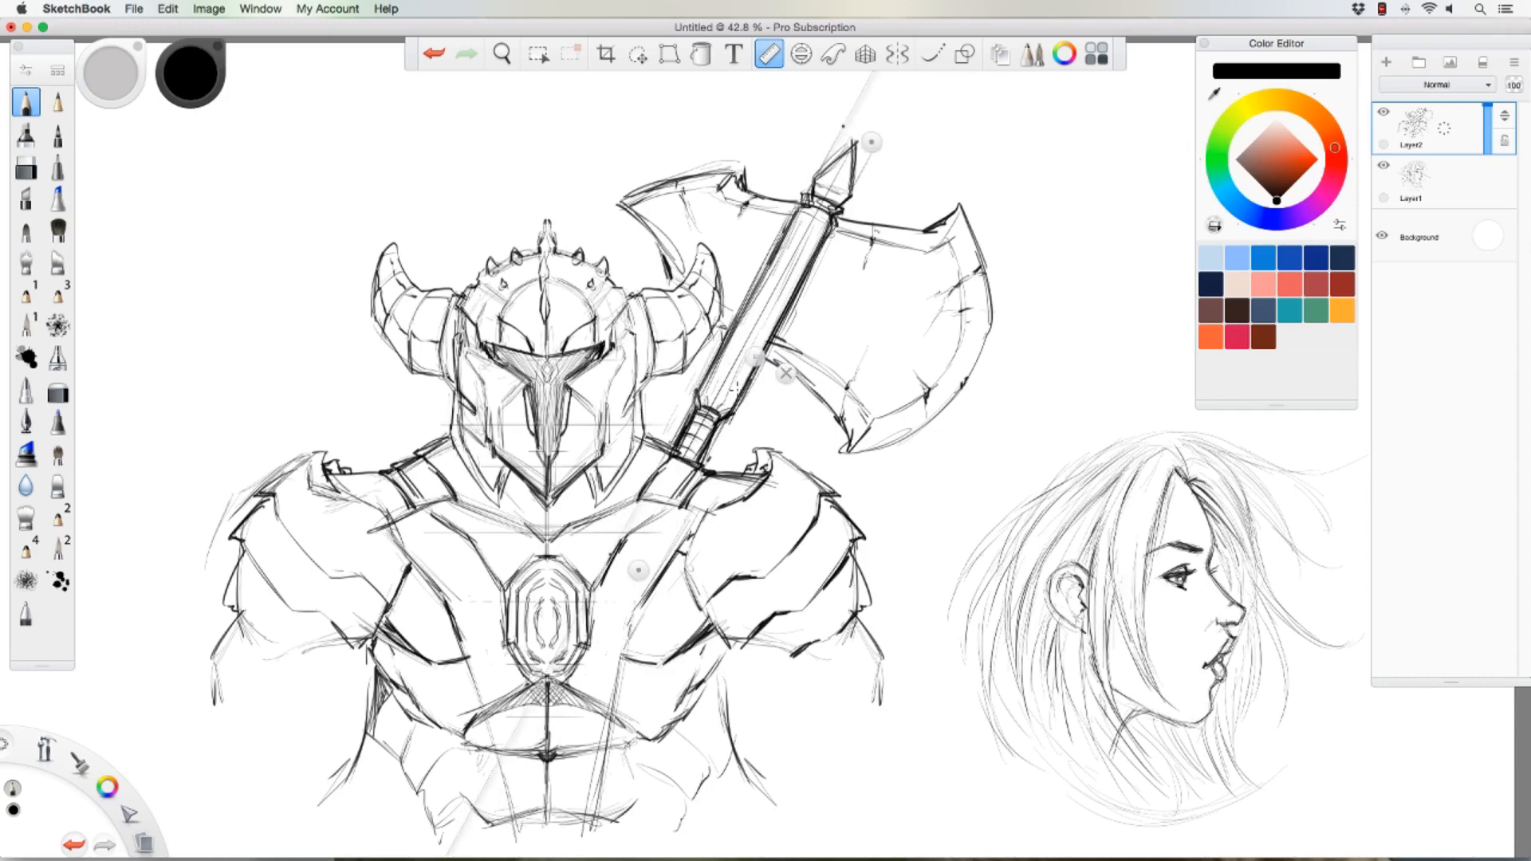
left_click(785, 374)
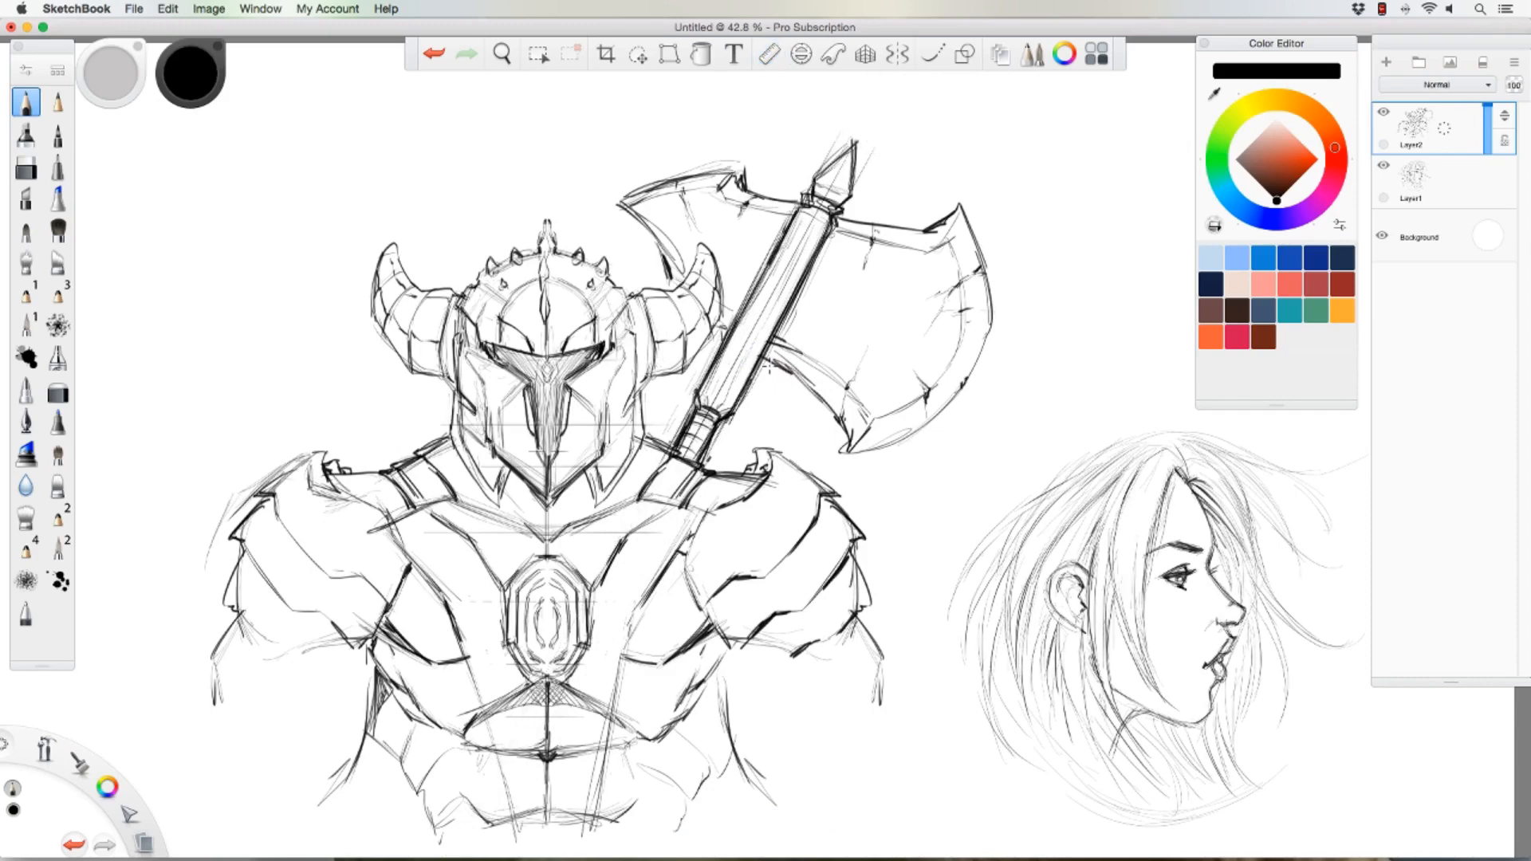
mouse_move(766, 364)
left_mouse_down()
mouse_move(852, 442)
mouse_move(908, 436)
mouse_move(986, 363)
mouse_move(999, 312)
left_mouse_up()
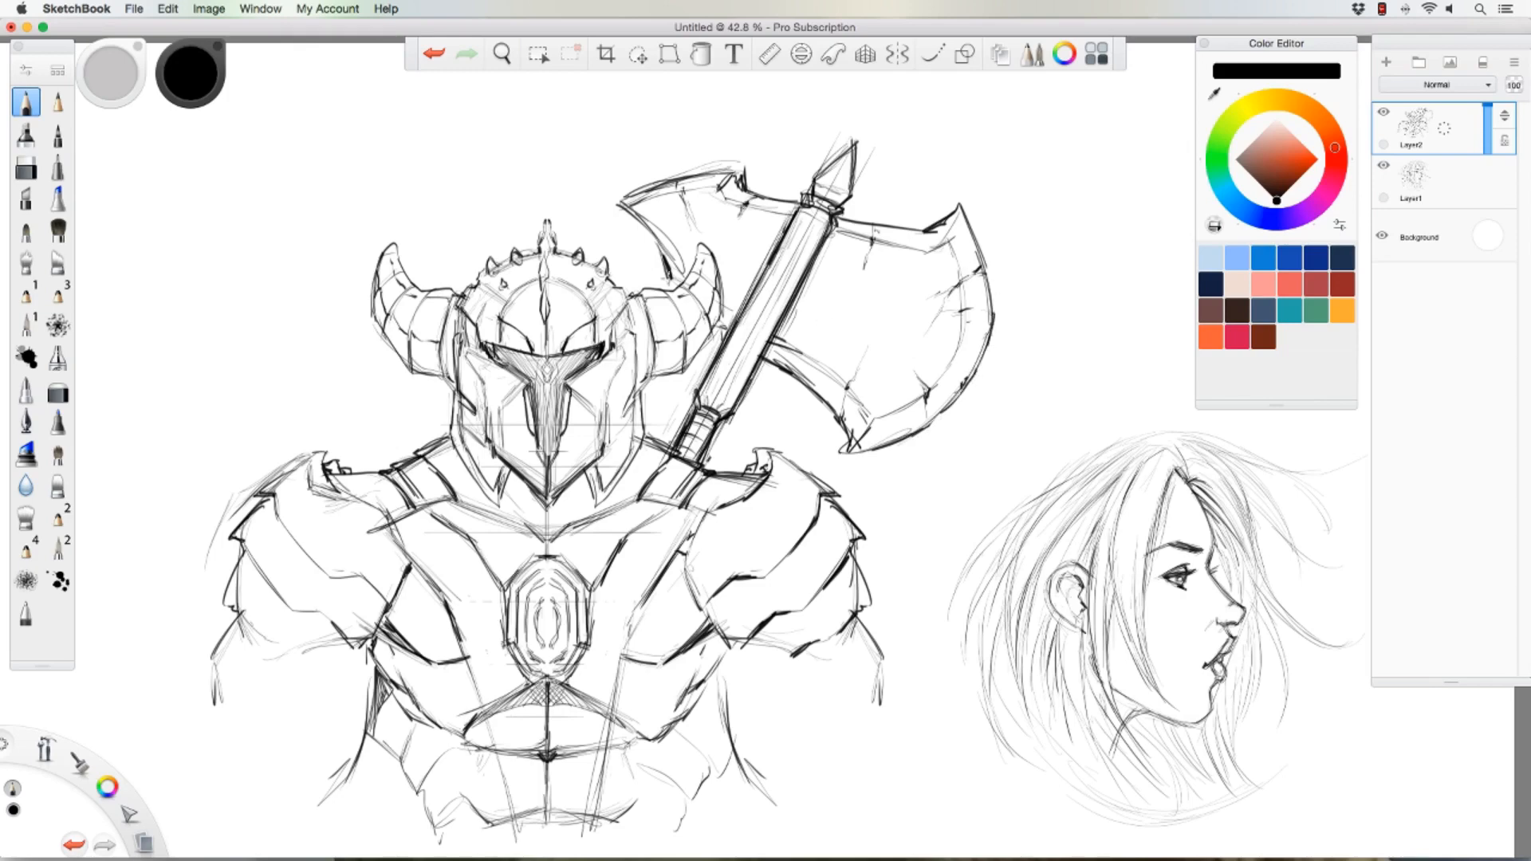
Step: Shade the undersides of both helmet horns with hatching and darken their segment lines
left_click_drag(636, 355, 634, 384)
mouse_move(409, 338)
left_mouse_down()
mouse_move(411, 356)
mouse_move(437, 342)
mouse_move(394, 331)
mouse_move(401, 347)
mouse_move(383, 289)
mouse_move(415, 341)
mouse_move(414, 308)
mouse_move(396, 301)
left_mouse_up()
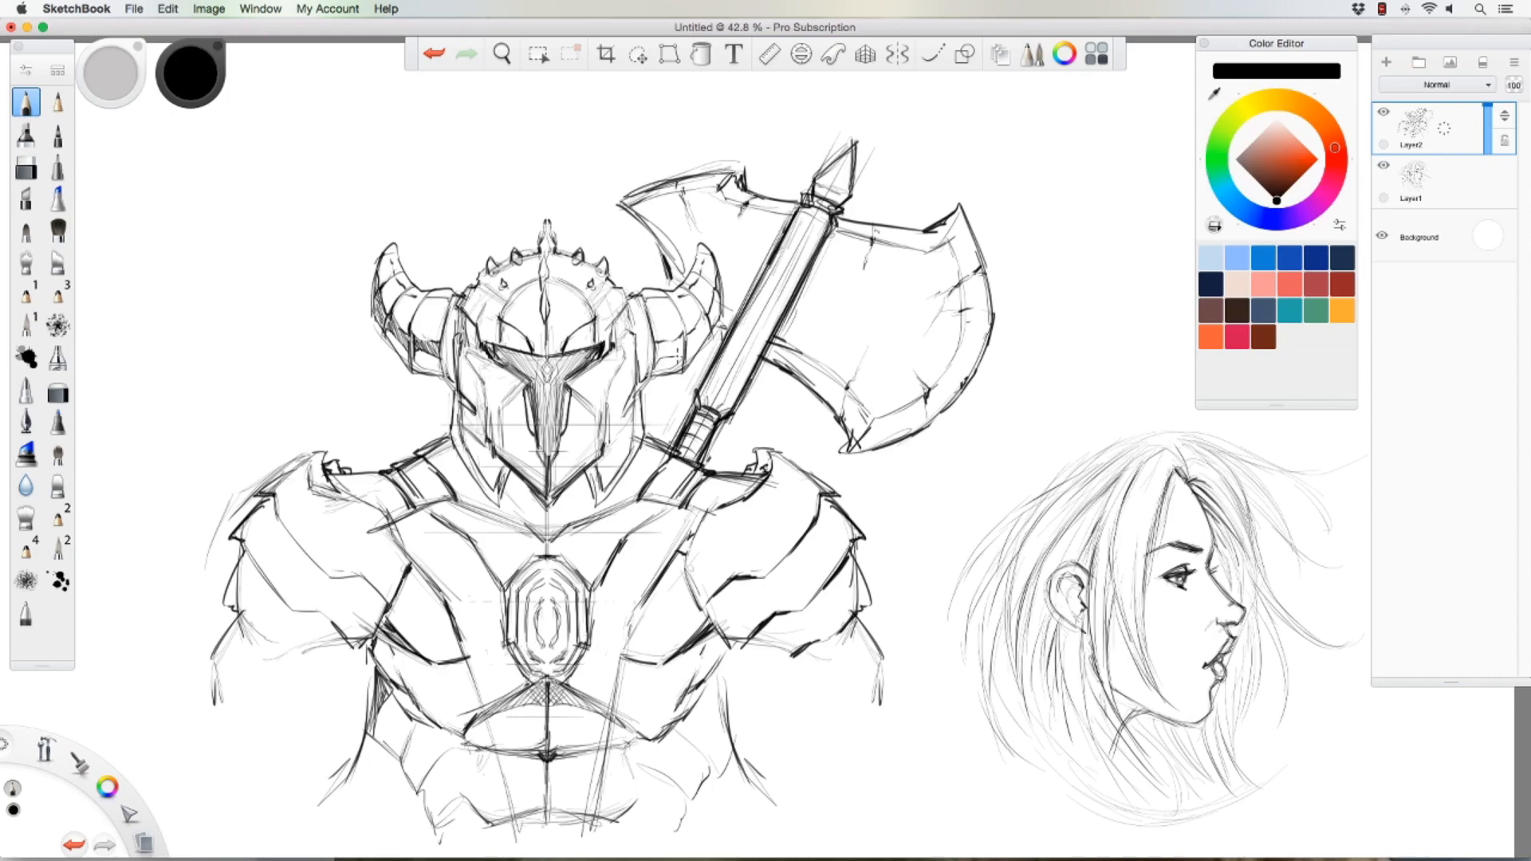
mouse_move(658, 360)
left_mouse_down()
mouse_move(663, 338)
mouse_move(688, 335)
left_mouse_up()
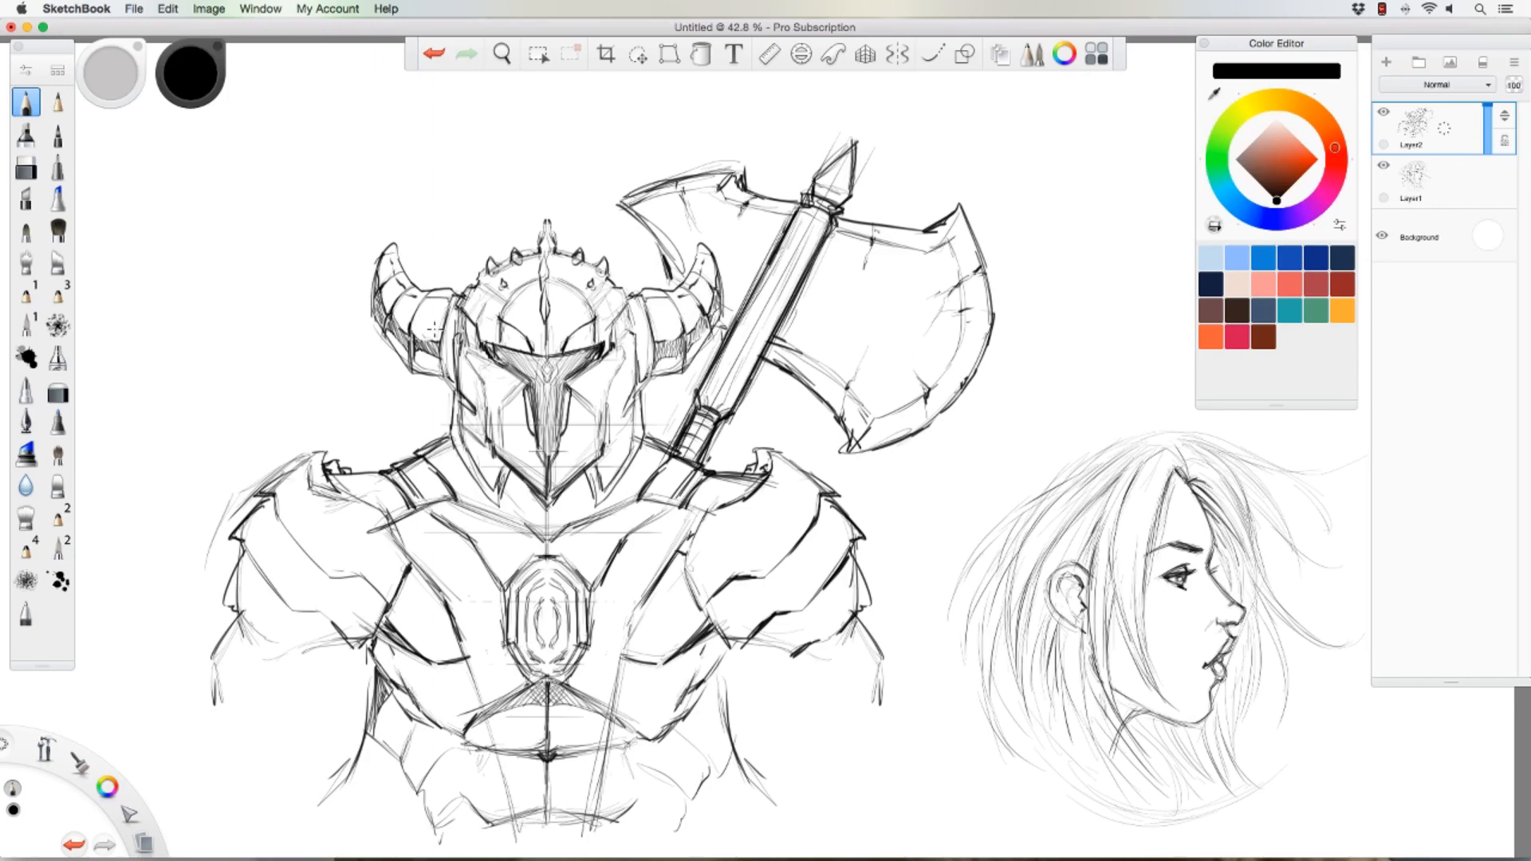
mouse_move(415, 338)
left_mouse_down()
mouse_move(420, 365)
mouse_move(437, 367)
mouse_move(395, 345)
mouse_move(412, 362)
left_mouse_up()
mouse_move(656, 347)
left_mouse_down()
mouse_move(678, 379)
mouse_move(709, 339)
left_mouse_up()
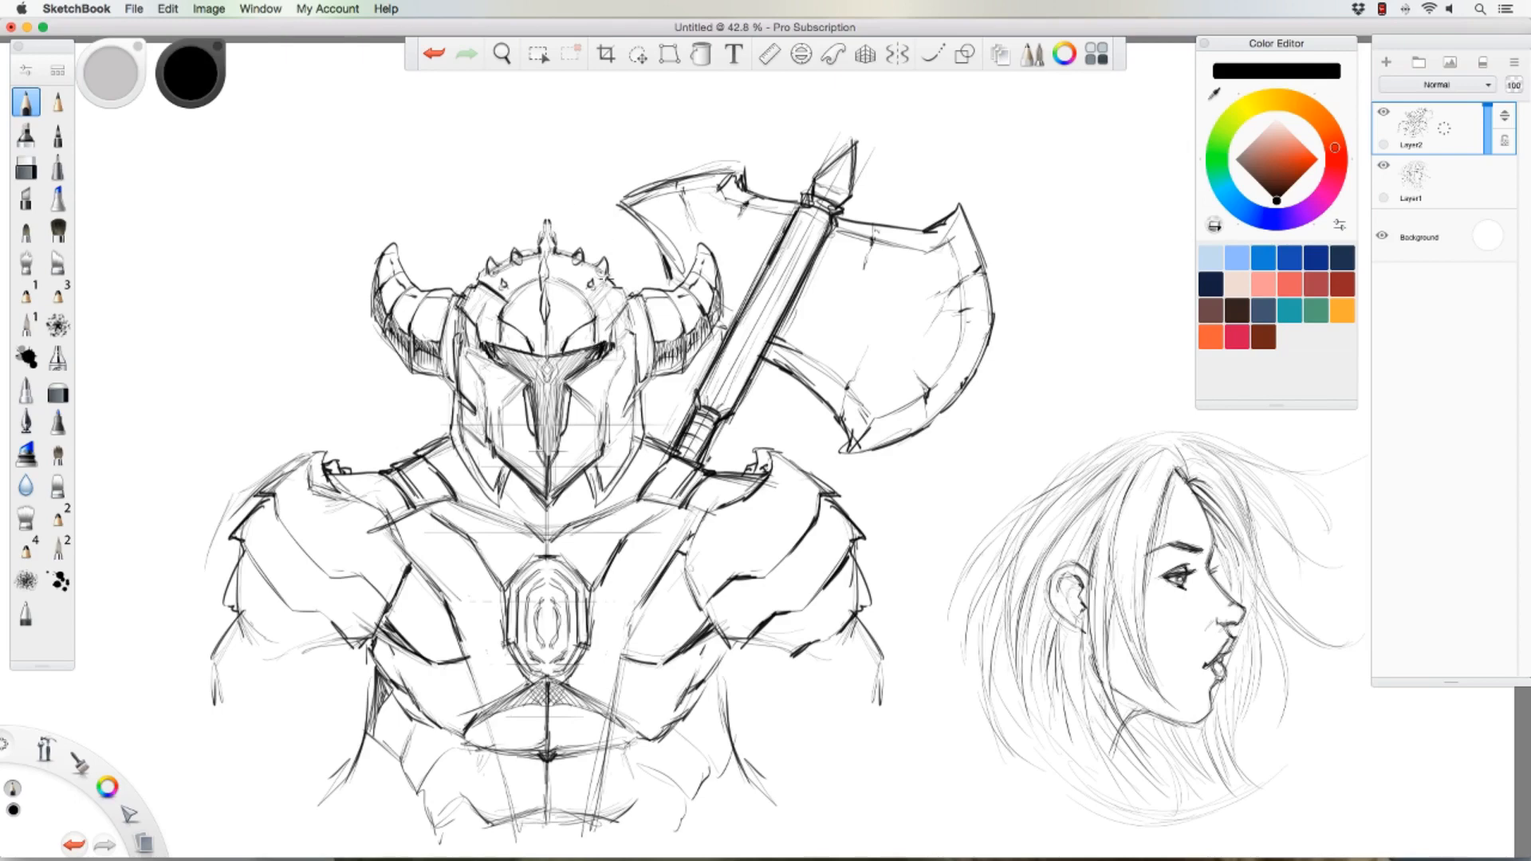
Step: Darken the helmet dome's curved panel lines, brow edges and central crest
left_click_drag(606, 280, 598, 306)
left_click_drag(504, 311, 479, 287)
left_click_drag(604, 305, 614, 327)
left_click_drag(506, 330, 529, 353)
left_click_drag(547, 276, 542, 254)
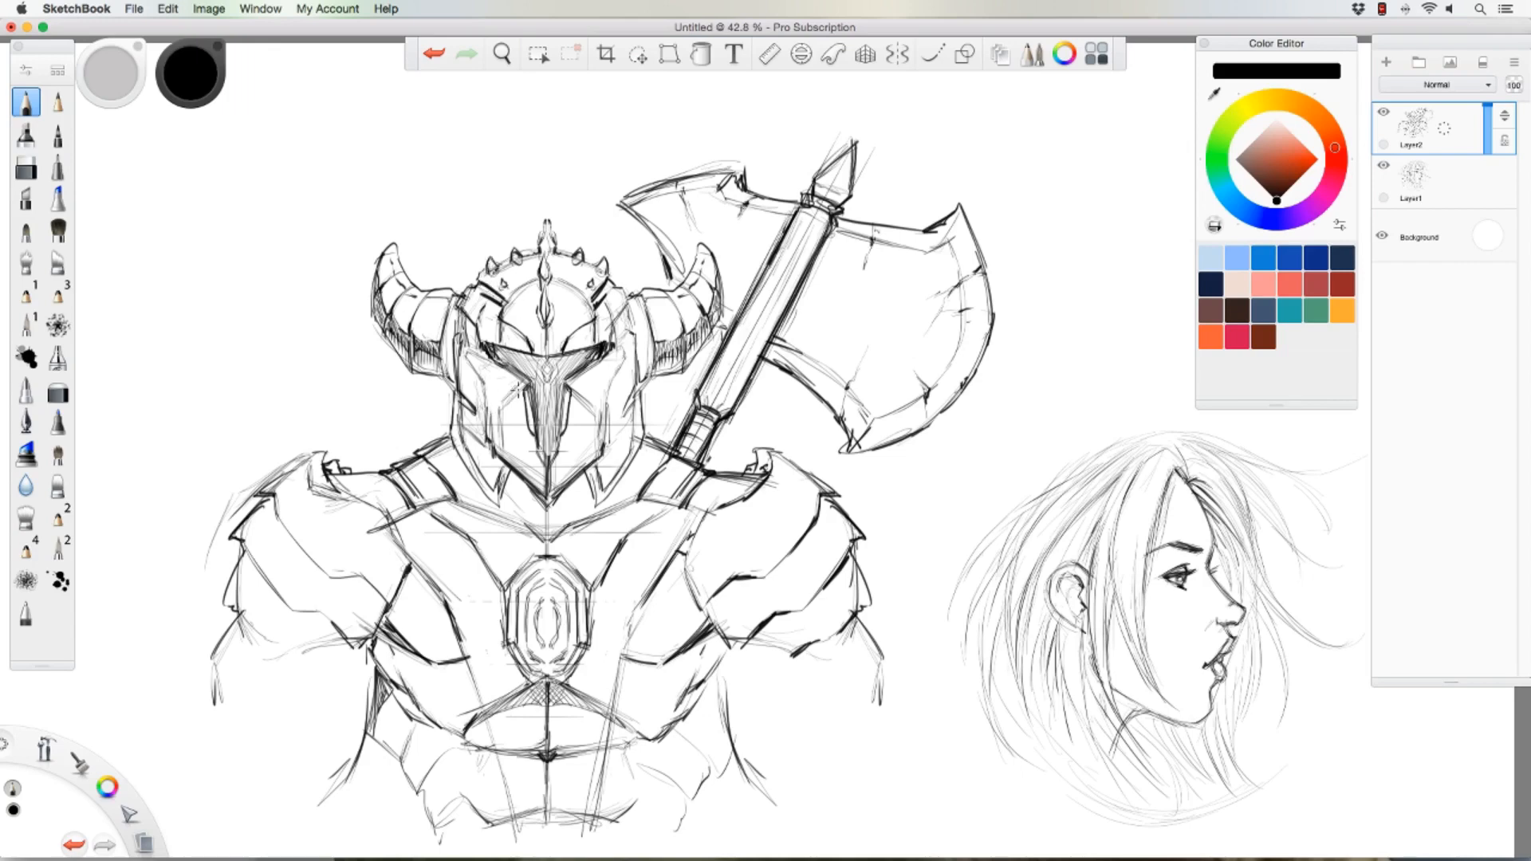
Step: Darken the diagonal edges beside the visor slit and the inner cheek lines of the faceplate
mouse_move(524, 384)
left_mouse_down()
mouse_move(497, 409)
mouse_move(595, 421)
mouse_move(509, 410)
left_mouse_up()
left_click_drag(504, 416, 509, 457)
left_click_drag(593, 417, 591, 462)
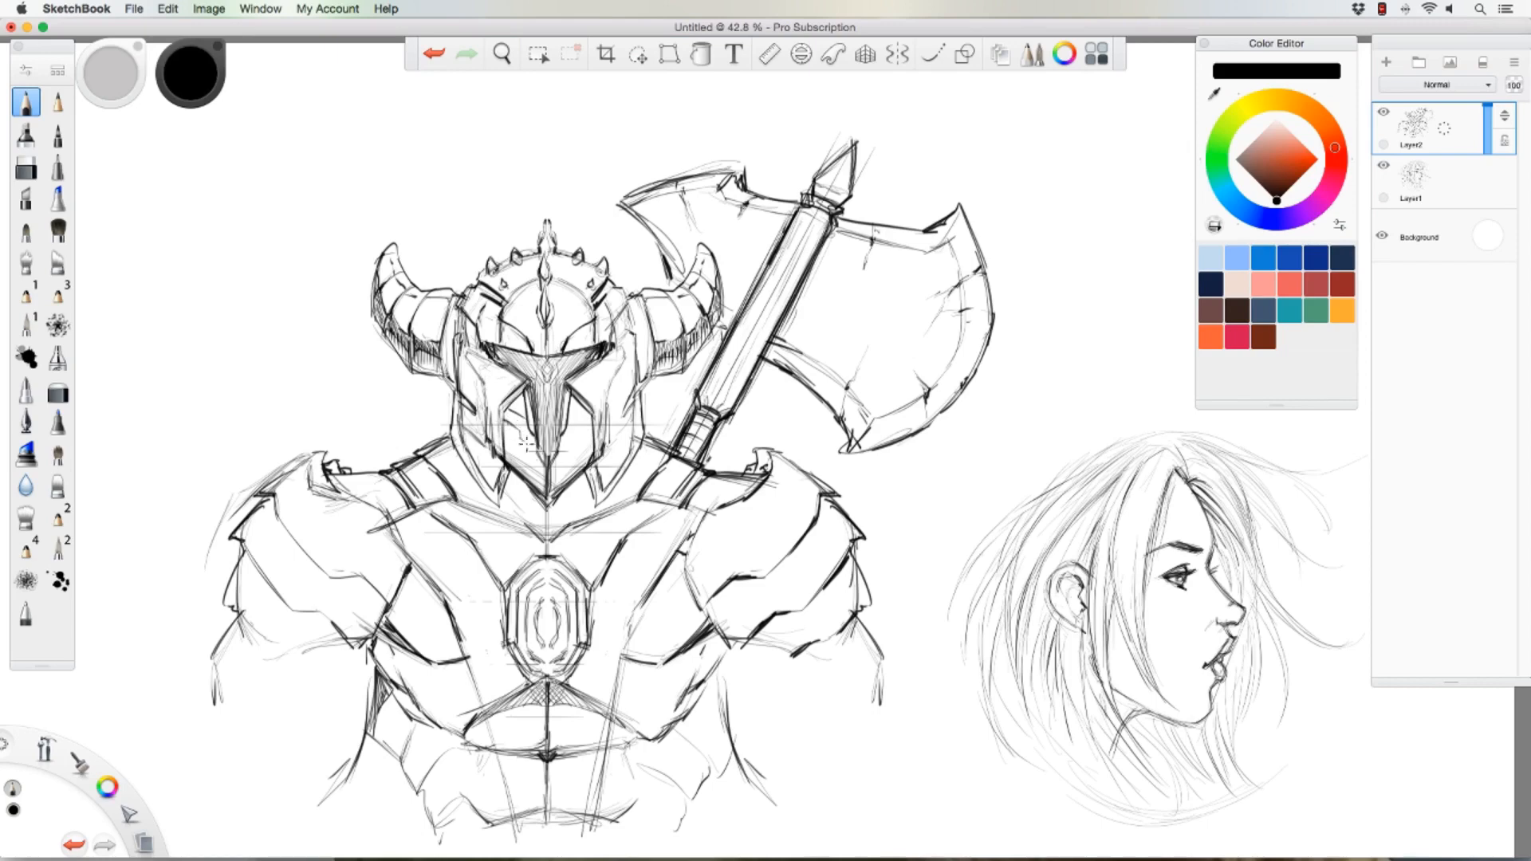
left_click_drag(507, 418, 531, 451)
left_click_drag(583, 416, 570, 444)
key("super+z")
key("super+z")
key("super+z")
key("super+z")
key("super+z")
key("super+z")
key("super+z")
key("super+z")
key("super+z")
key("super+z")
key("super+z")
Step: Draw vertical vent slits on the lower faceplate on both sides of the central visor slit
left_click_drag(591, 403, 594, 419)
left_click_drag(515, 458, 505, 475)
mouse_move(570, 416)
left_mouse_down()
mouse_move(569, 461)
mouse_move(523, 451)
left_mouse_up()
mouse_move(523, 460)
left_mouse_down()
mouse_move(523, 431)
mouse_move(570, 409)
left_mouse_up()
mouse_move(524, 467)
left_mouse_down()
mouse_move(523, 418)
mouse_move(574, 418)
mouse_move(576, 446)
mouse_move(579, 422)
mouse_move(517, 431)
mouse_move(518, 447)
mouse_move(509, 421)
left_mouse_up()
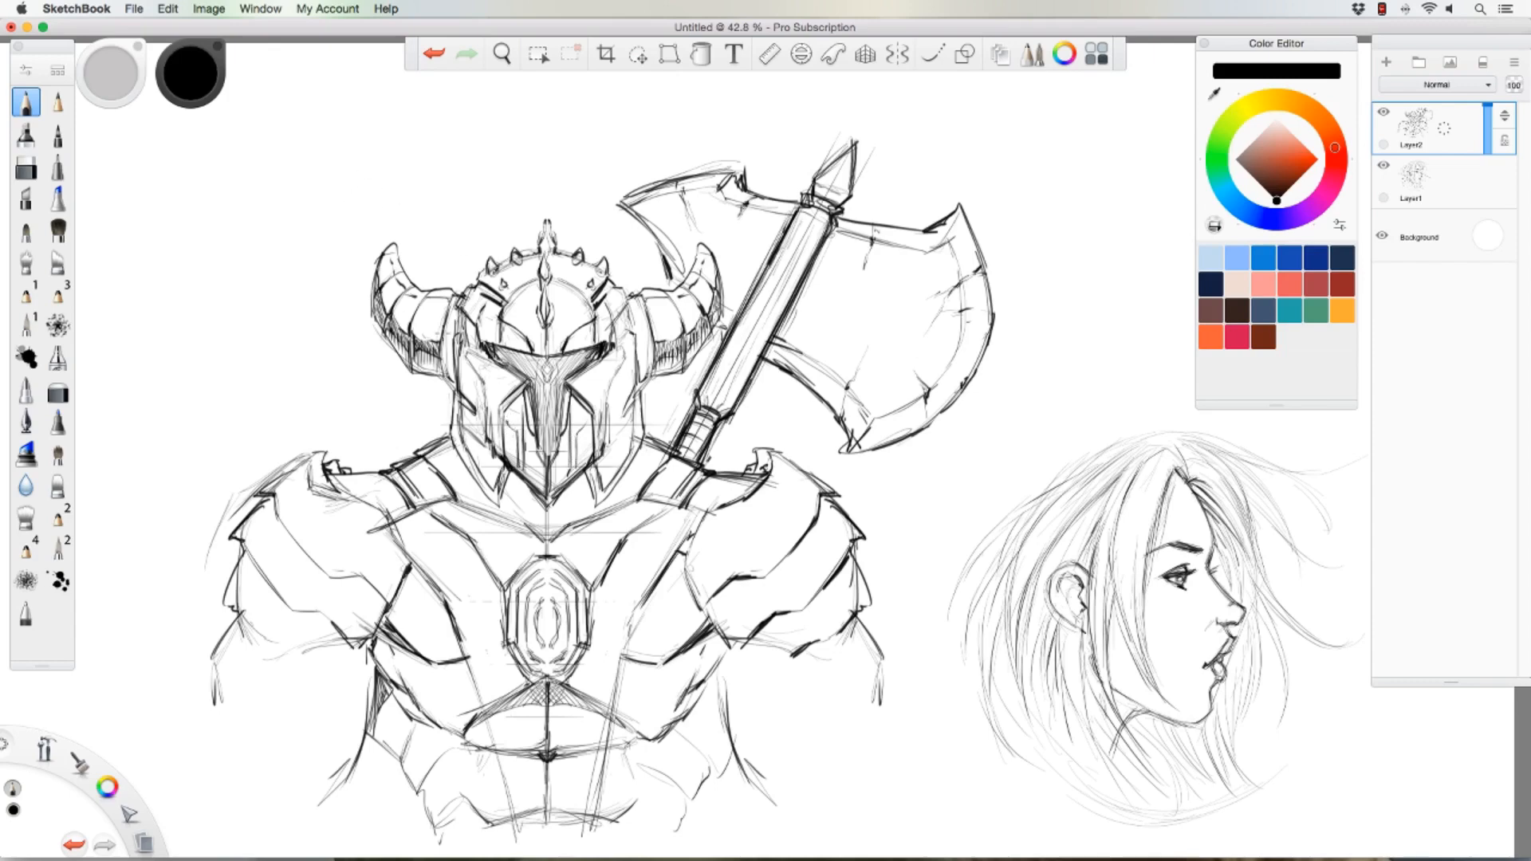
Step: Darken the helmet's cheek plate edges and add short, dense hatching strokes along the segments of both horns
left_click_drag(467, 360, 485, 384)
left_click_drag(594, 388, 612, 459)
left_click_drag(412, 327, 418, 347)
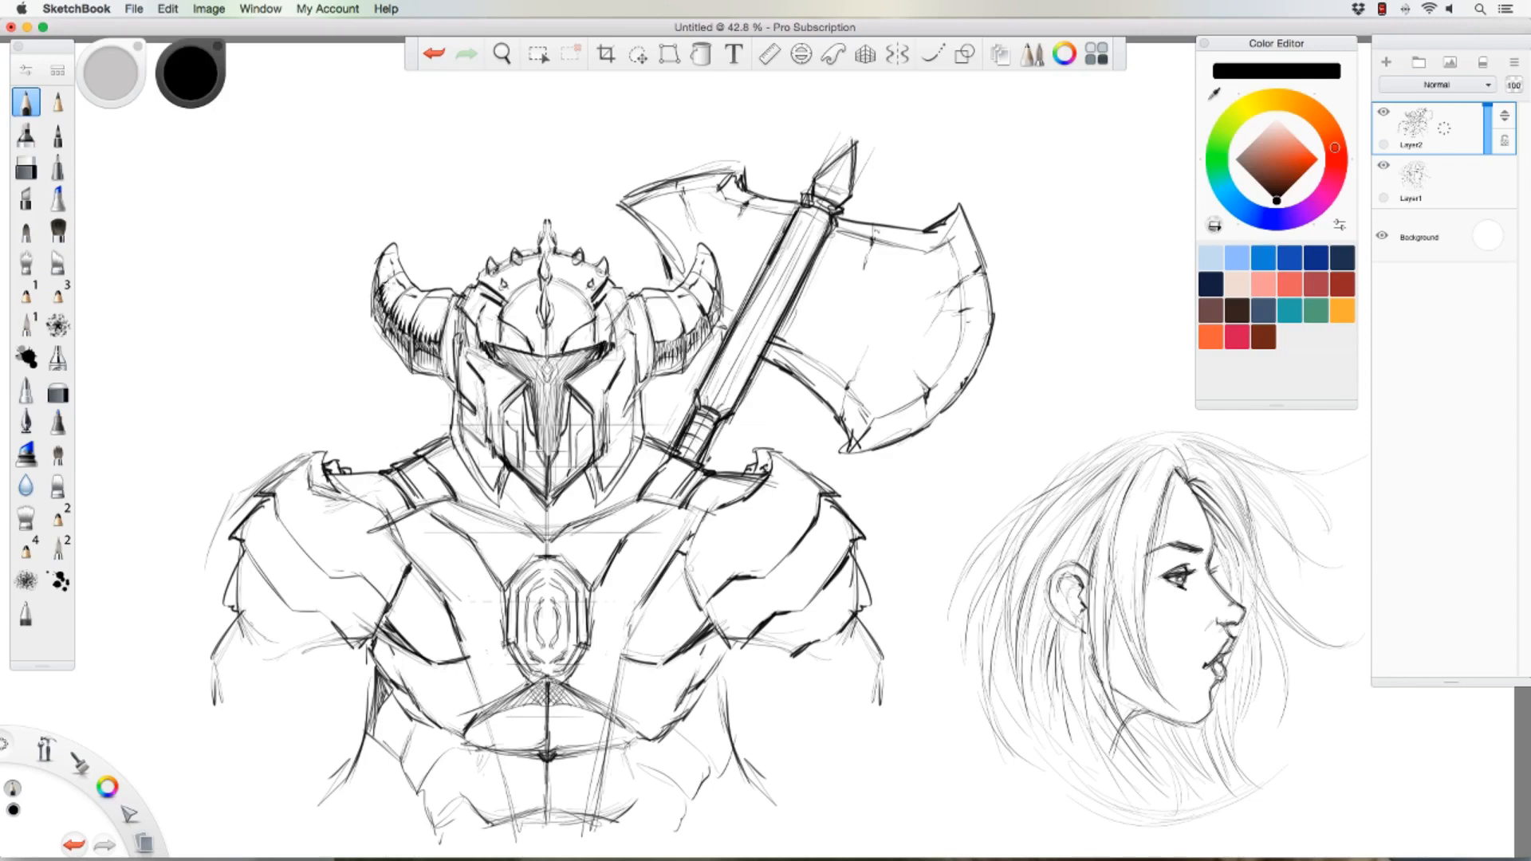
left_click_drag(372, 270, 386, 266)
left_click_drag(656, 330, 669, 353)
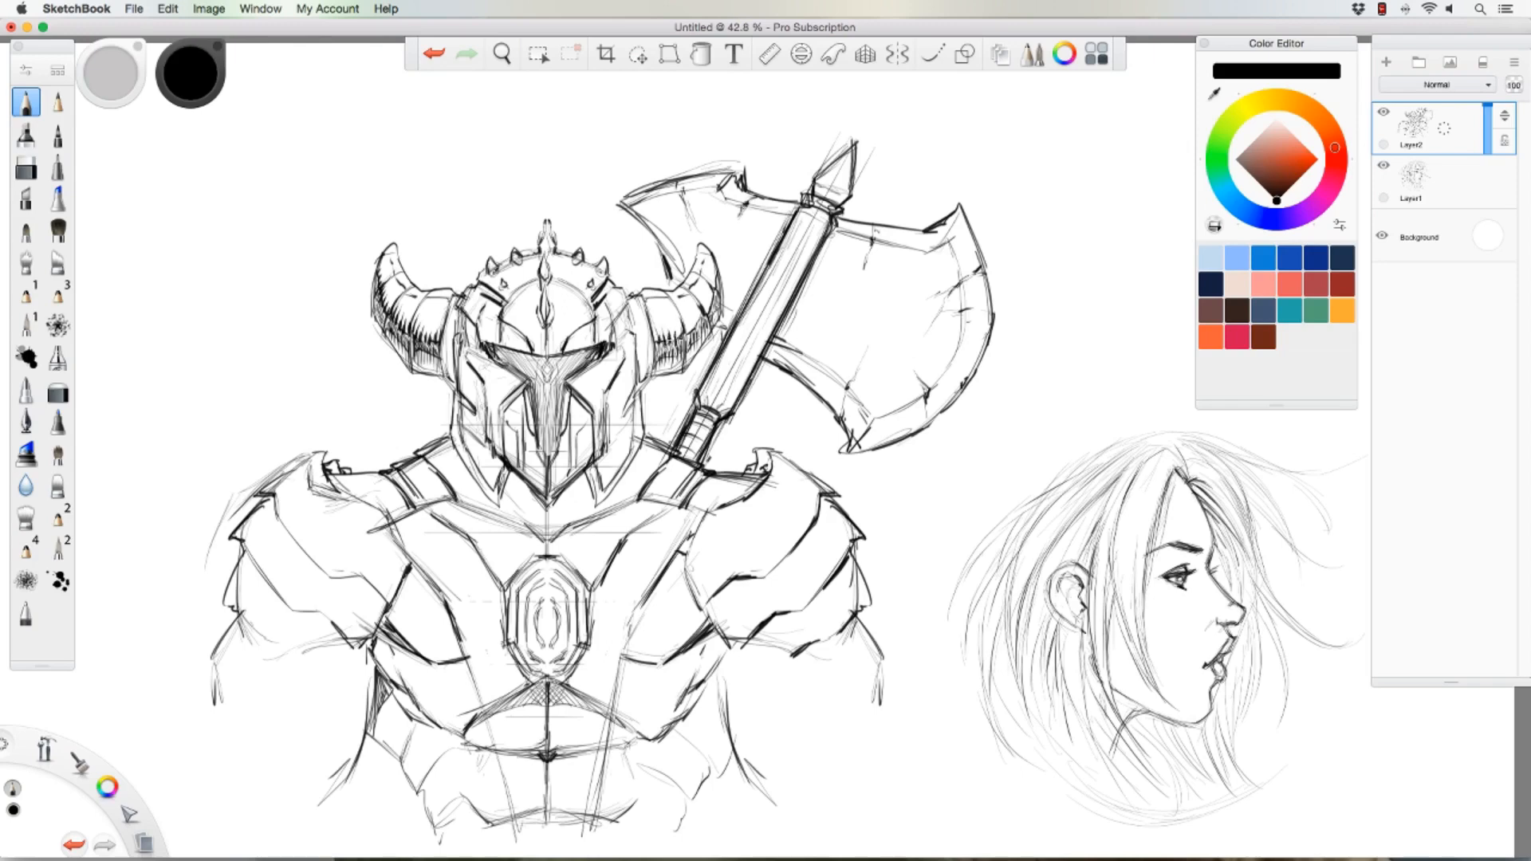
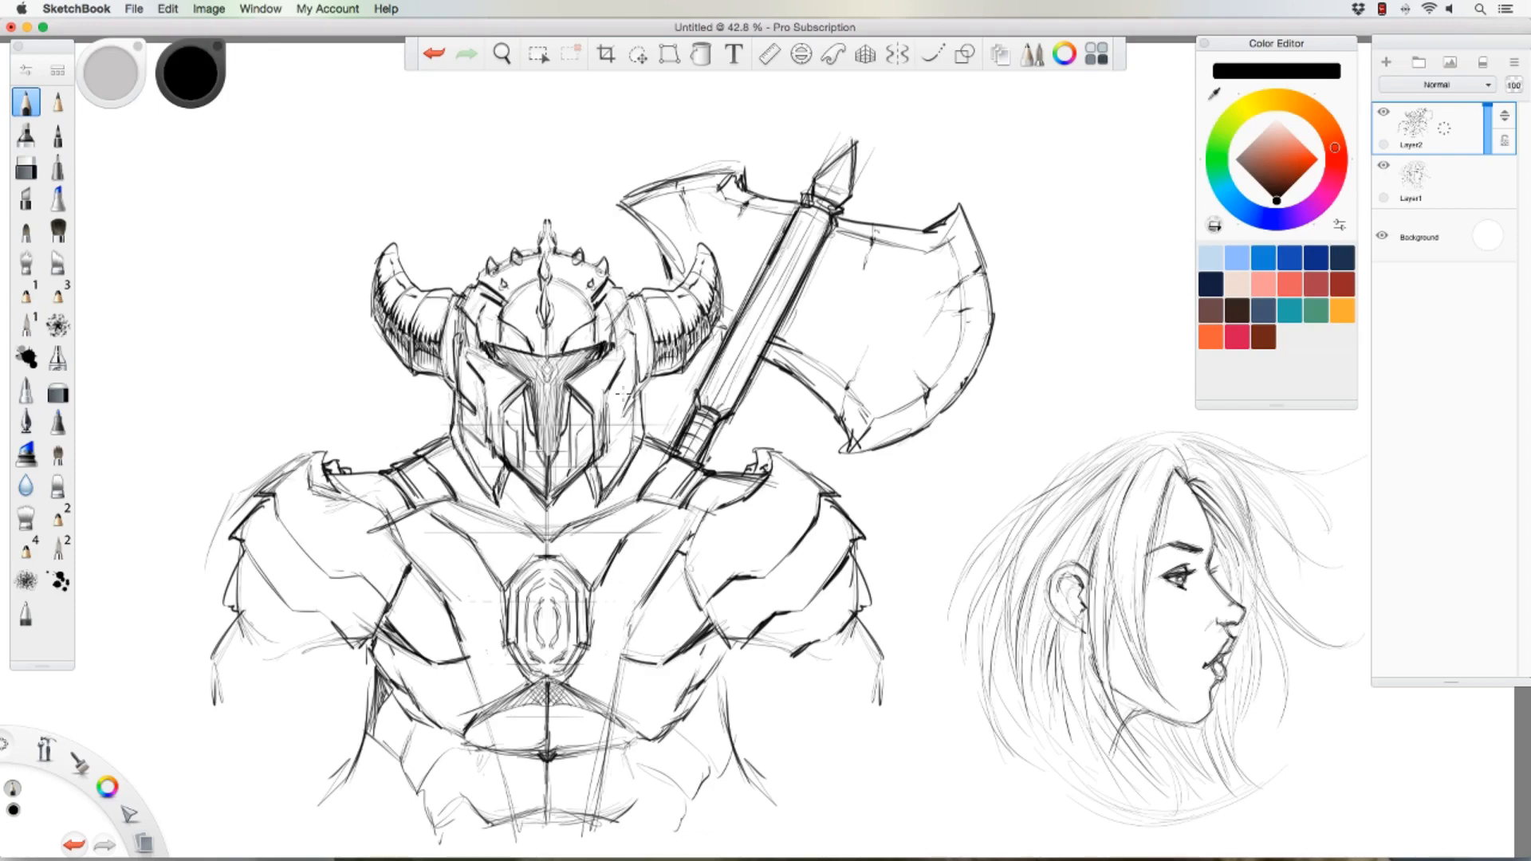
Step: Darken the centre line below the helmet's chin and the upper edges of both neck plates
left_click_drag(545, 511, 544, 542)
left_click_drag(431, 451, 409, 465)
left_click_drag(647, 449, 678, 462)
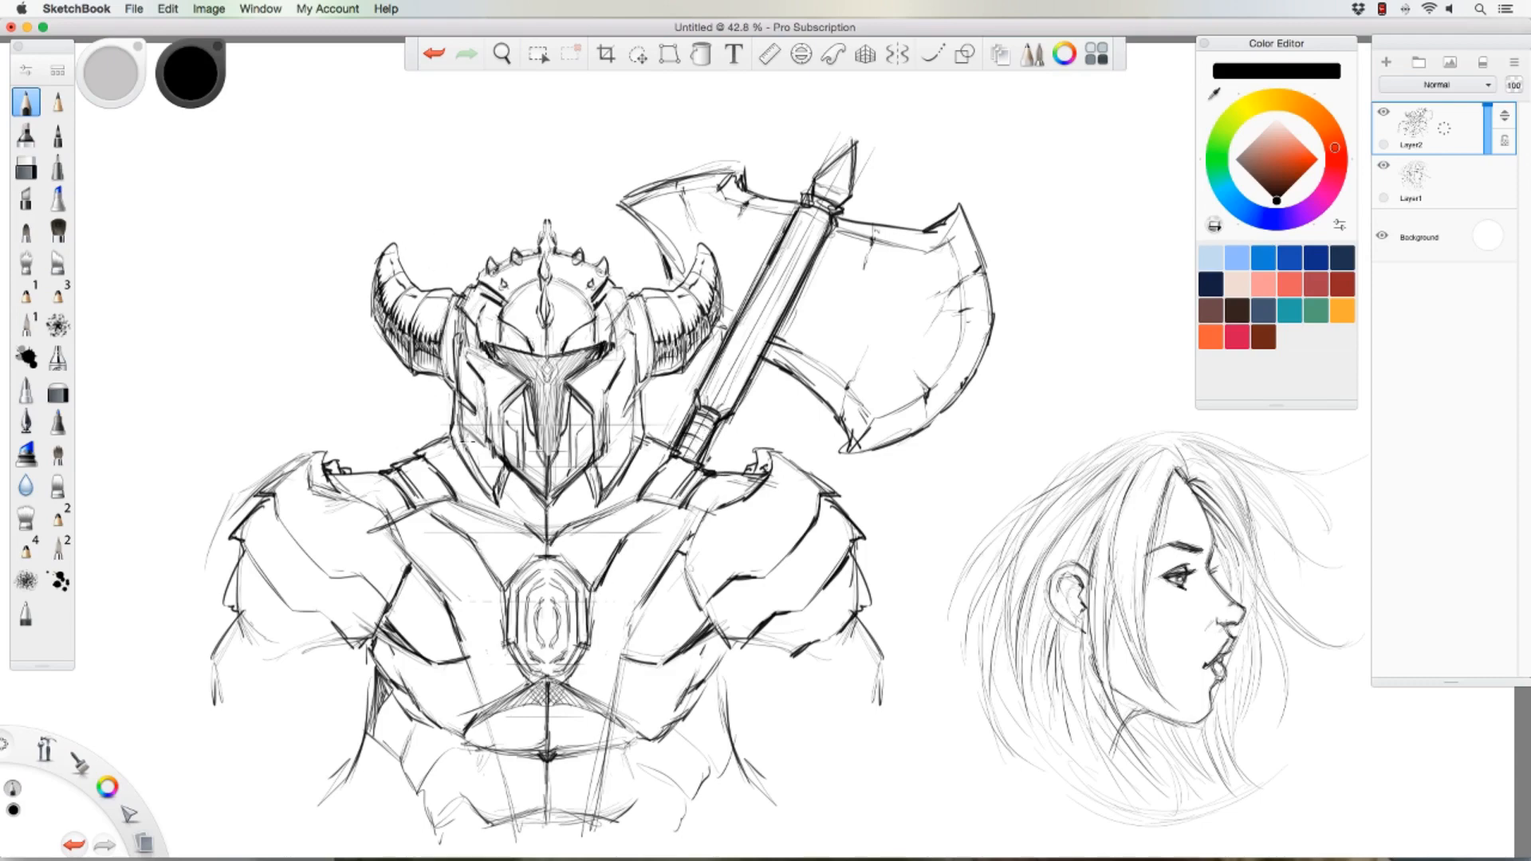
Step: Erase the abdominal plate lines beneath the chest medallion, leaving a blank tapering panel down to the waist
left_click_drag(438, 597, 398, 543)
left_click_drag(631, 618, 611, 674)
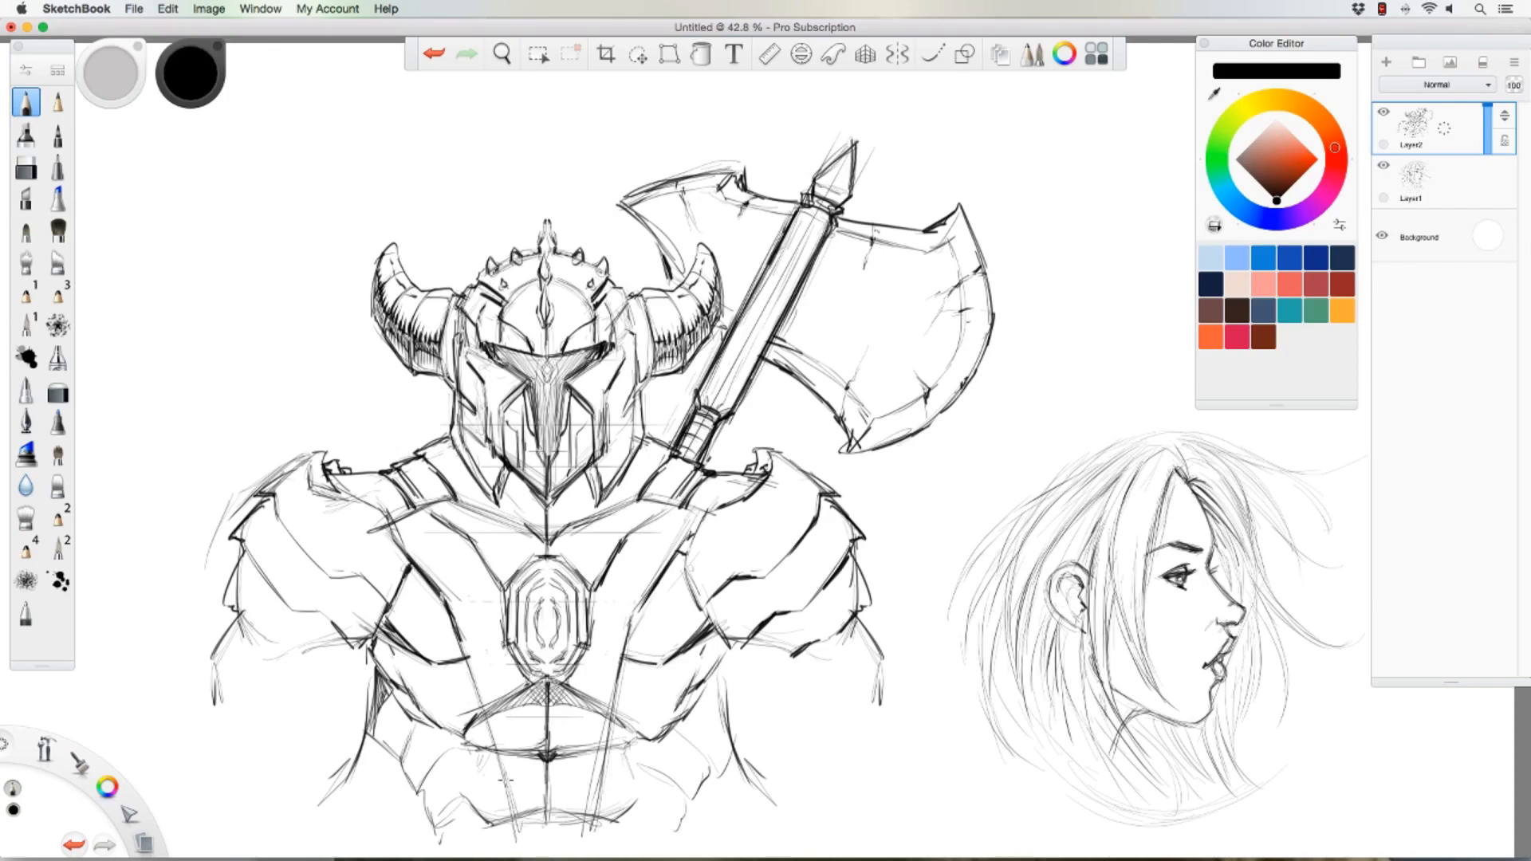
mouse_move(483, 682)
left_mouse_down()
mouse_move(526, 748)
mouse_move(521, 683)
mouse_move(537, 713)
mouse_move(542, 690)
mouse_move(587, 683)
mouse_move(587, 716)
mouse_move(602, 718)
mouse_move(578, 762)
mouse_move(574, 712)
mouse_move(543, 719)
left_mouse_up()
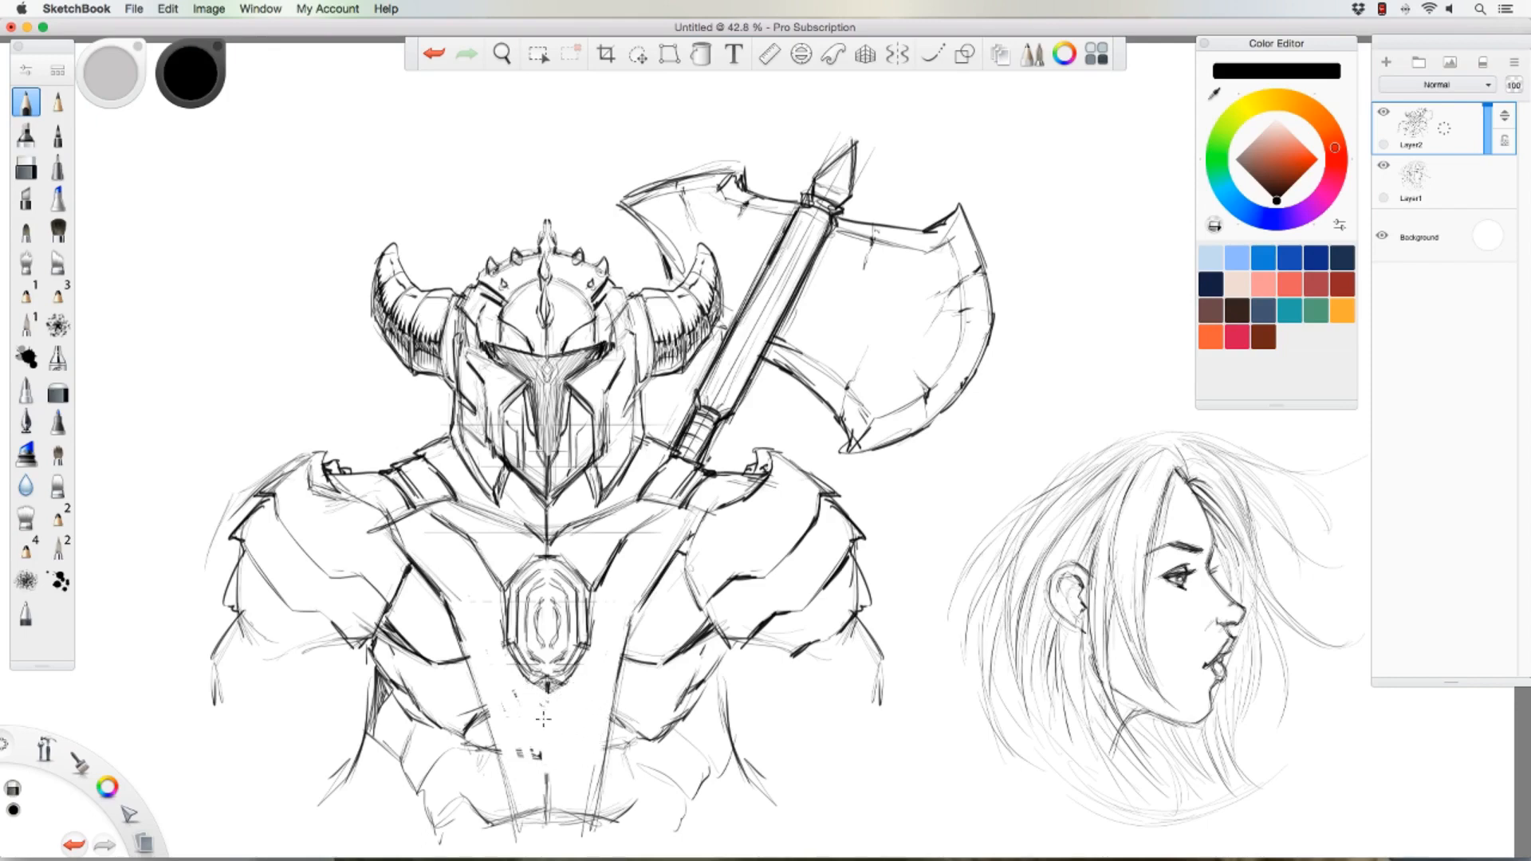
mouse_move(523, 801)
left_mouse_down()
mouse_move(528, 822)
mouse_move(542, 786)
mouse_move(560, 828)
mouse_move(578, 799)
mouse_move(586, 829)
mouse_move(578, 792)
mouse_move(587, 829)
left_mouse_up()
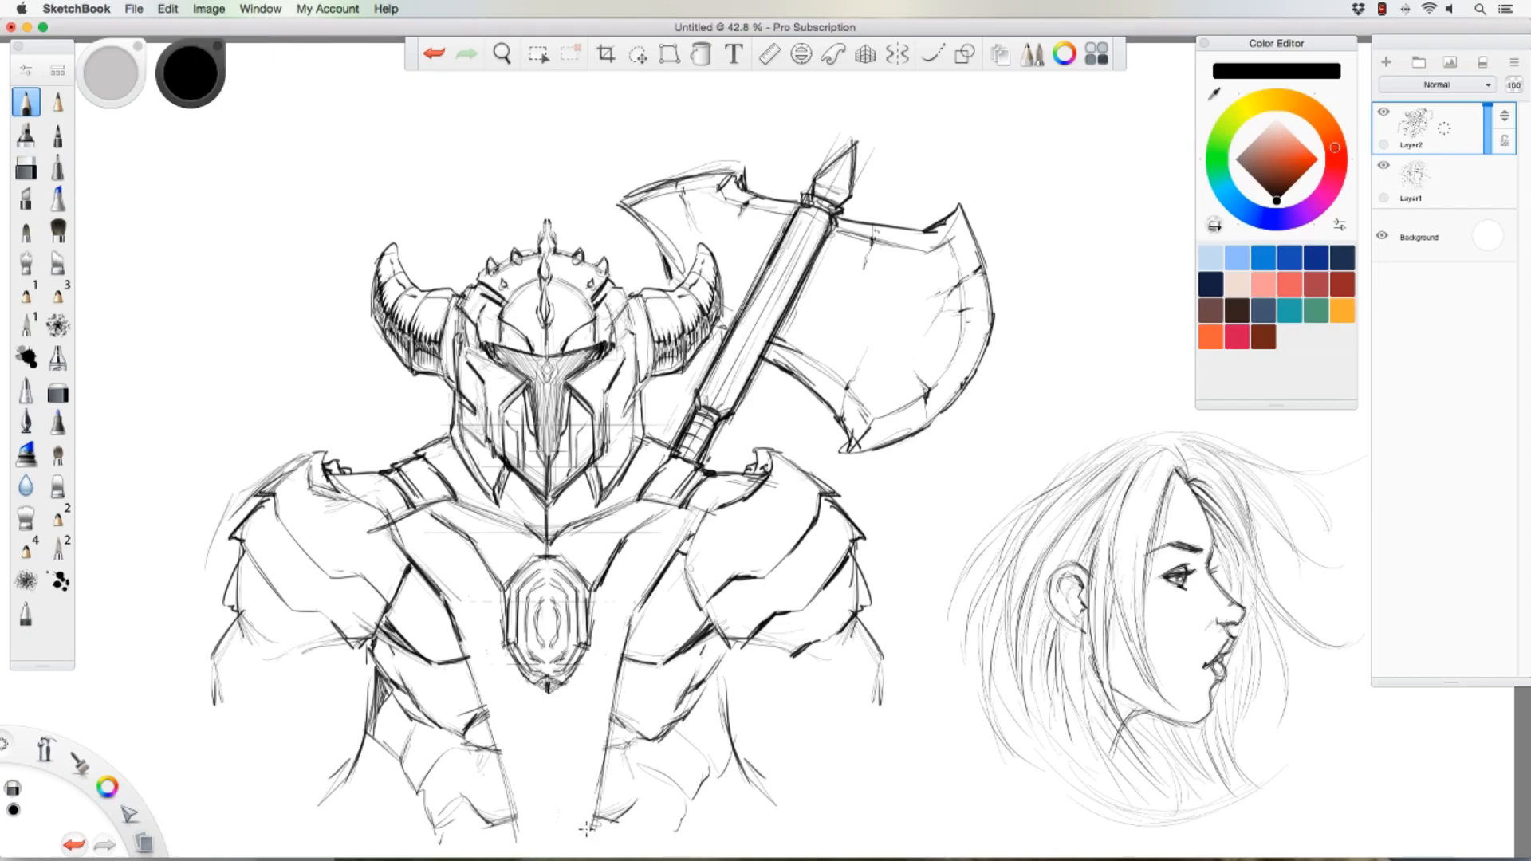
Step: Darken the edges of the layered shoulder plates on both sides, including their jagged outer rims
mouse_move(386, 520)
left_mouse_down()
mouse_move(396, 549)
mouse_move(345, 489)
left_mouse_up()
mouse_move(703, 515)
left_mouse_down()
mouse_move(684, 558)
mouse_move(704, 614)
mouse_move(763, 571)
left_mouse_up()
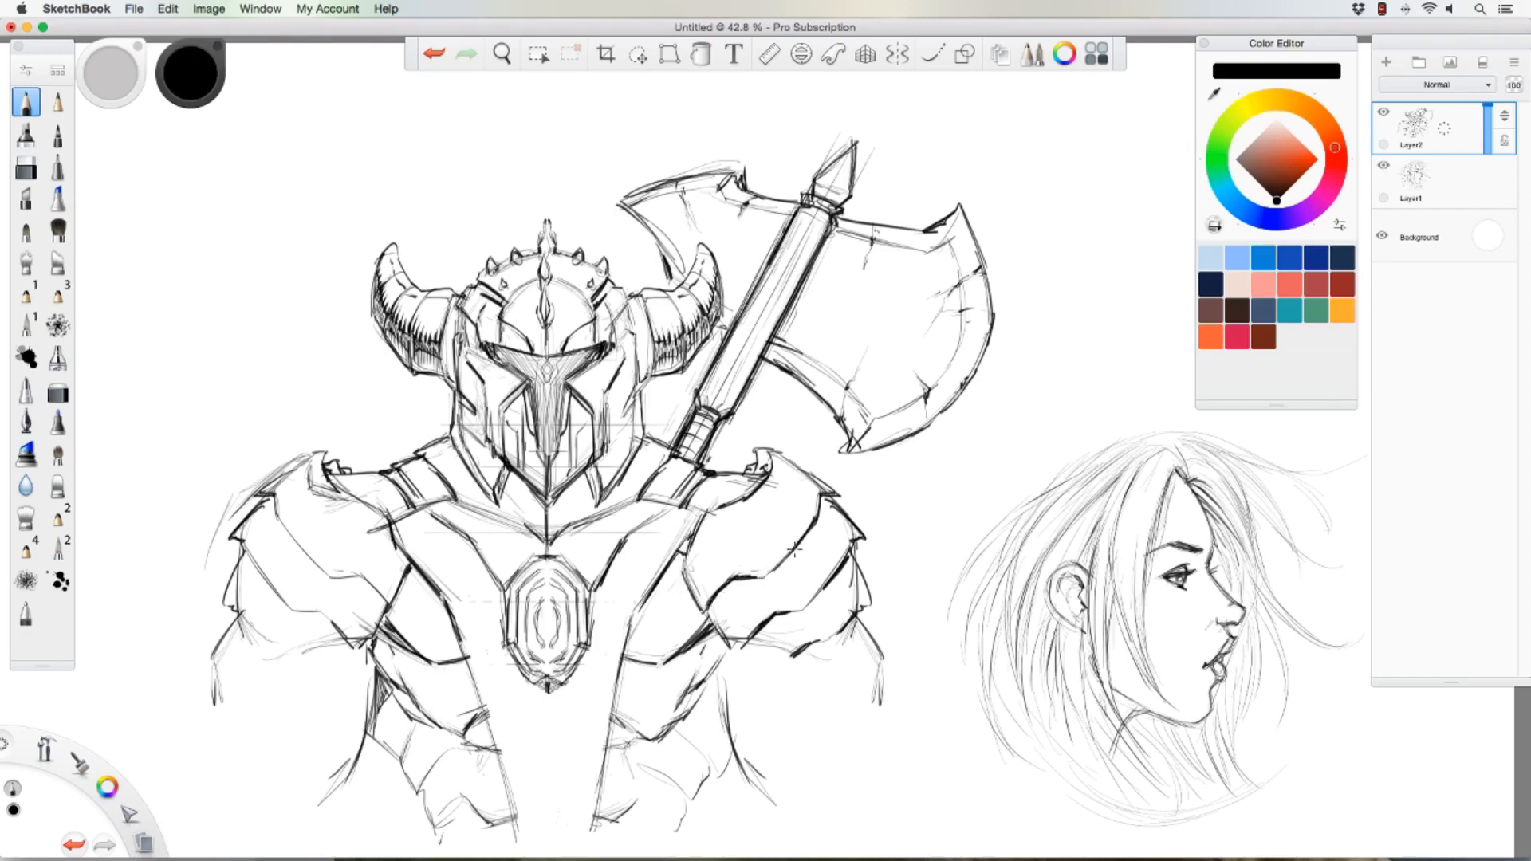
left_click_drag(746, 638, 782, 653)
mouse_move(856, 613)
left_mouse_down()
mouse_move(842, 652)
mouse_move(809, 636)
left_mouse_up()
left_click_drag(238, 545, 227, 587)
mouse_move(220, 597)
left_mouse_down()
mouse_move(325, 648)
mouse_move(305, 631)
mouse_move(284, 643)
left_mouse_up()
mouse_move(287, 522)
left_mouse_down()
mouse_move(338, 584)
mouse_move(360, 583)
left_mouse_up()
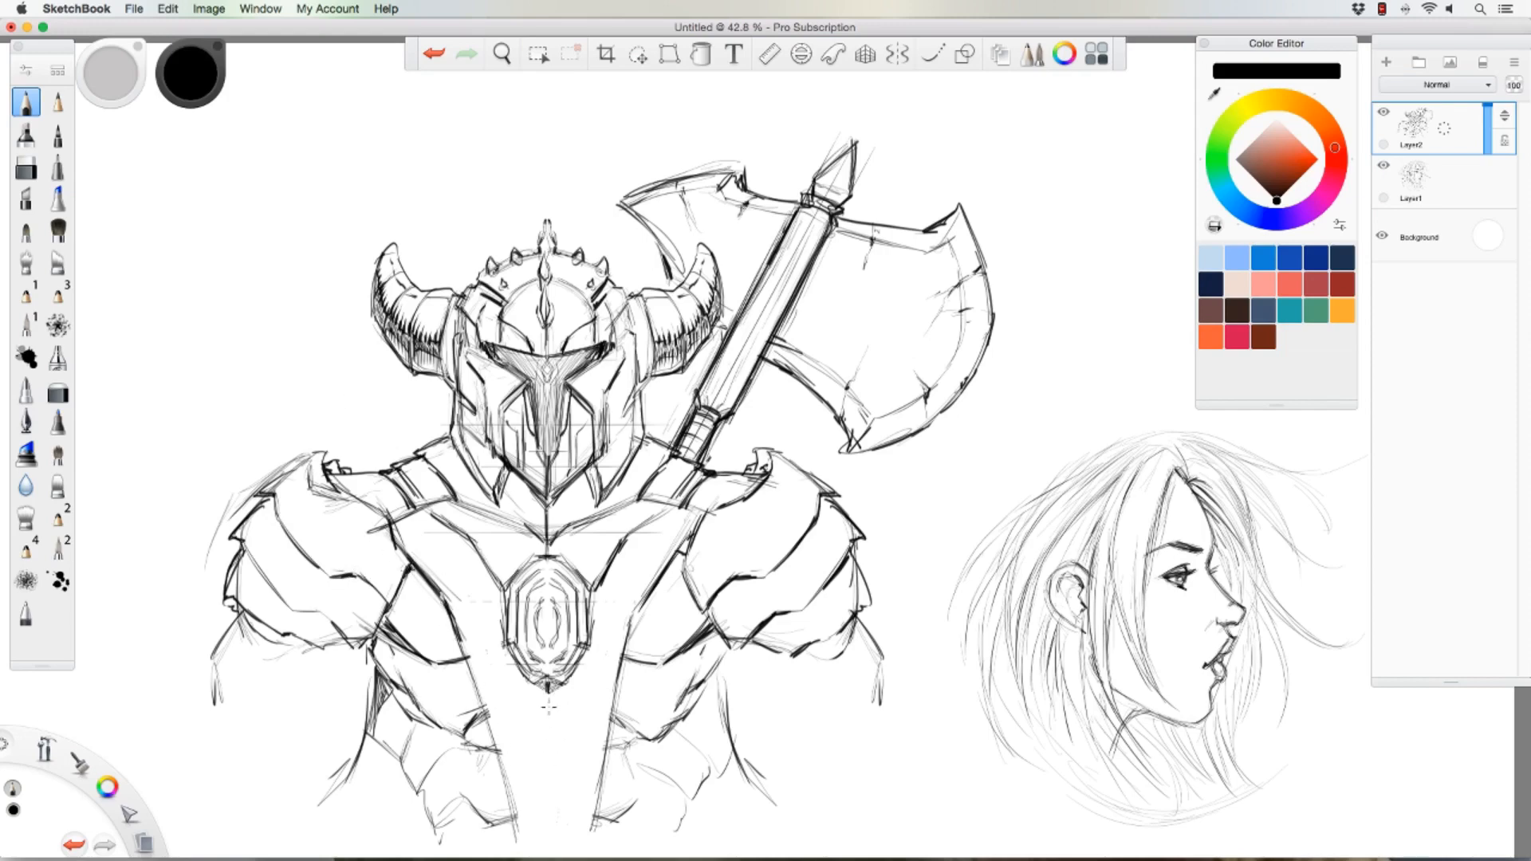
Step: Draw a double centre line down the panel below the medallion and darken the panel's side edges and adjoining chest plates
left_click_drag(549, 710, 554, 824)
left_click_drag(552, 706, 547, 829)
left_click_drag(633, 624, 621, 670)
mouse_move(708, 622)
left_mouse_down()
mouse_move(657, 663)
mouse_move(622, 668)
left_mouse_up()
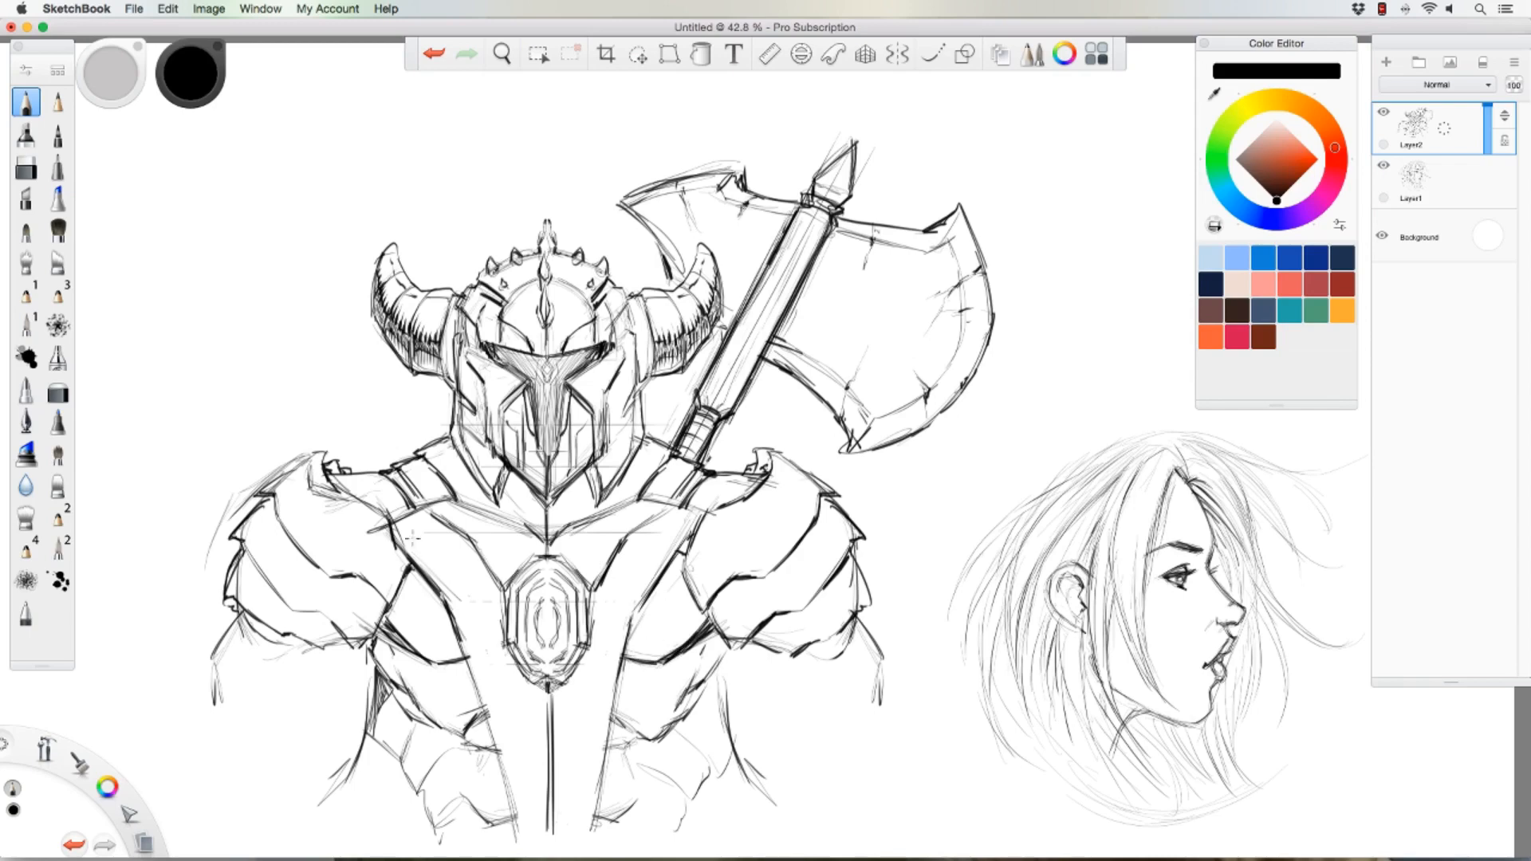
left_click_drag(387, 631, 460, 659)
mouse_move(467, 729)
left_mouse_down()
mouse_move(484, 715)
mouse_move(496, 747)
left_mouse_up()
mouse_move(469, 655)
left_mouse_down()
mouse_move(491, 708)
mouse_move(453, 610)
left_mouse_up()
mouse_move(633, 622)
left_mouse_down()
mouse_move(604, 800)
mouse_move(649, 587)
left_mouse_up()
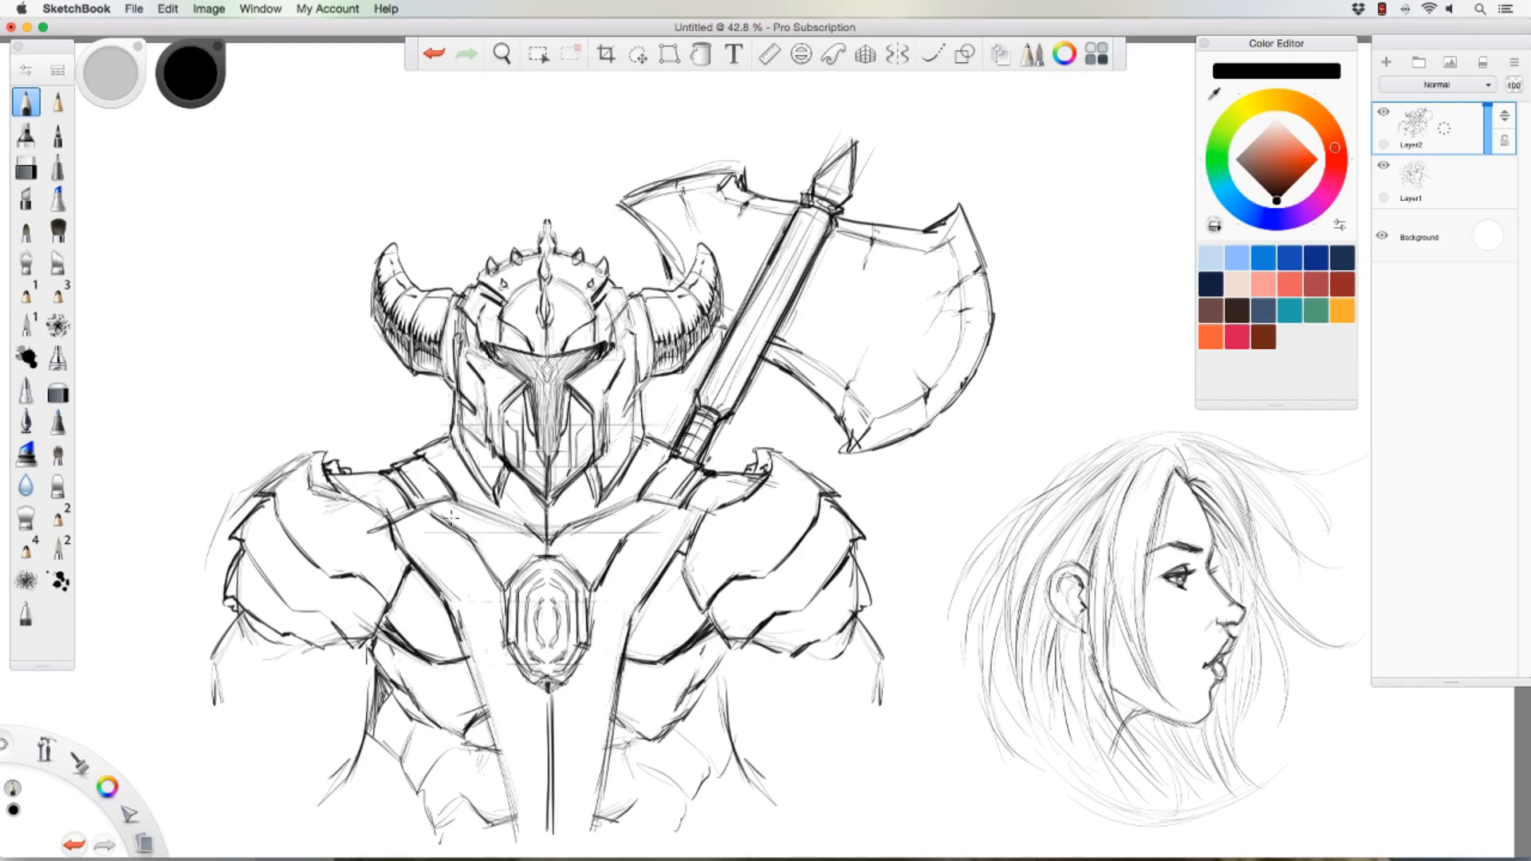
left_click_drag(452, 499, 532, 529)
Step: Darken the torso's side contours and extend the outer outlines of both upper arms
mouse_move(720, 662)
left_mouse_down()
mouse_move(737, 770)
mouse_move(774, 801)
left_mouse_up()
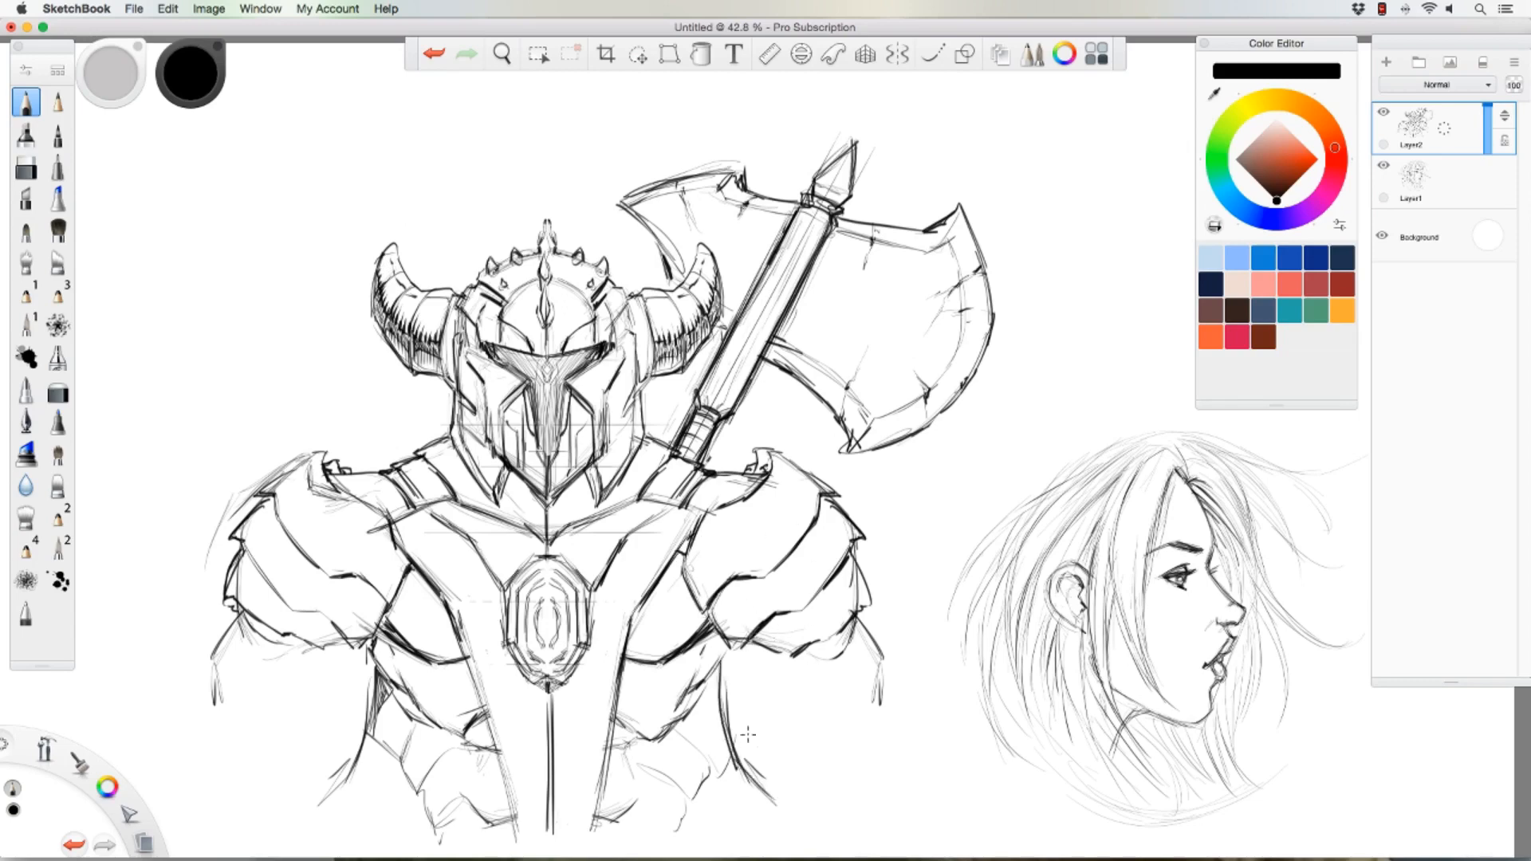
mouse_move(371, 656)
left_mouse_down()
mouse_move(357, 771)
mouse_move(317, 808)
left_mouse_up()
left_click_drag(855, 614, 882, 752)
mouse_move(232, 614)
left_mouse_down()
mouse_move(221, 678)
mouse_move(277, 658)
mouse_move(268, 706)
left_mouse_up()
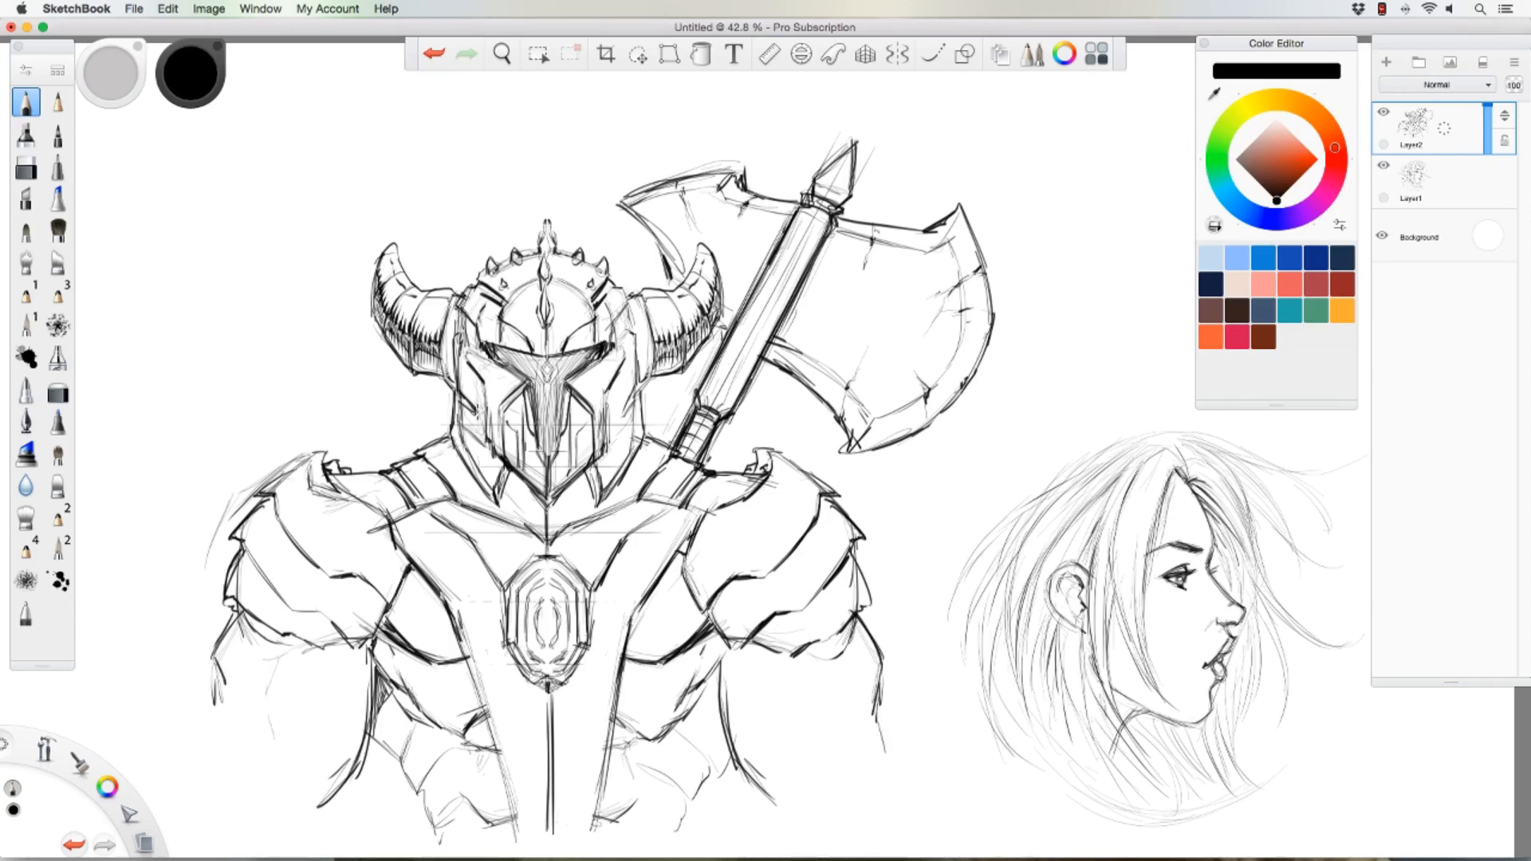
left_click_drag(374, 740, 415, 797)
Step: Hatch the axe blade's lower root and handle collar, and shade the torso's axe side below the shoulder with short diagonal strokes
mouse_move(762, 342)
left_mouse_down()
mouse_move(828, 399)
mouse_move(772, 362)
left_mouse_up()
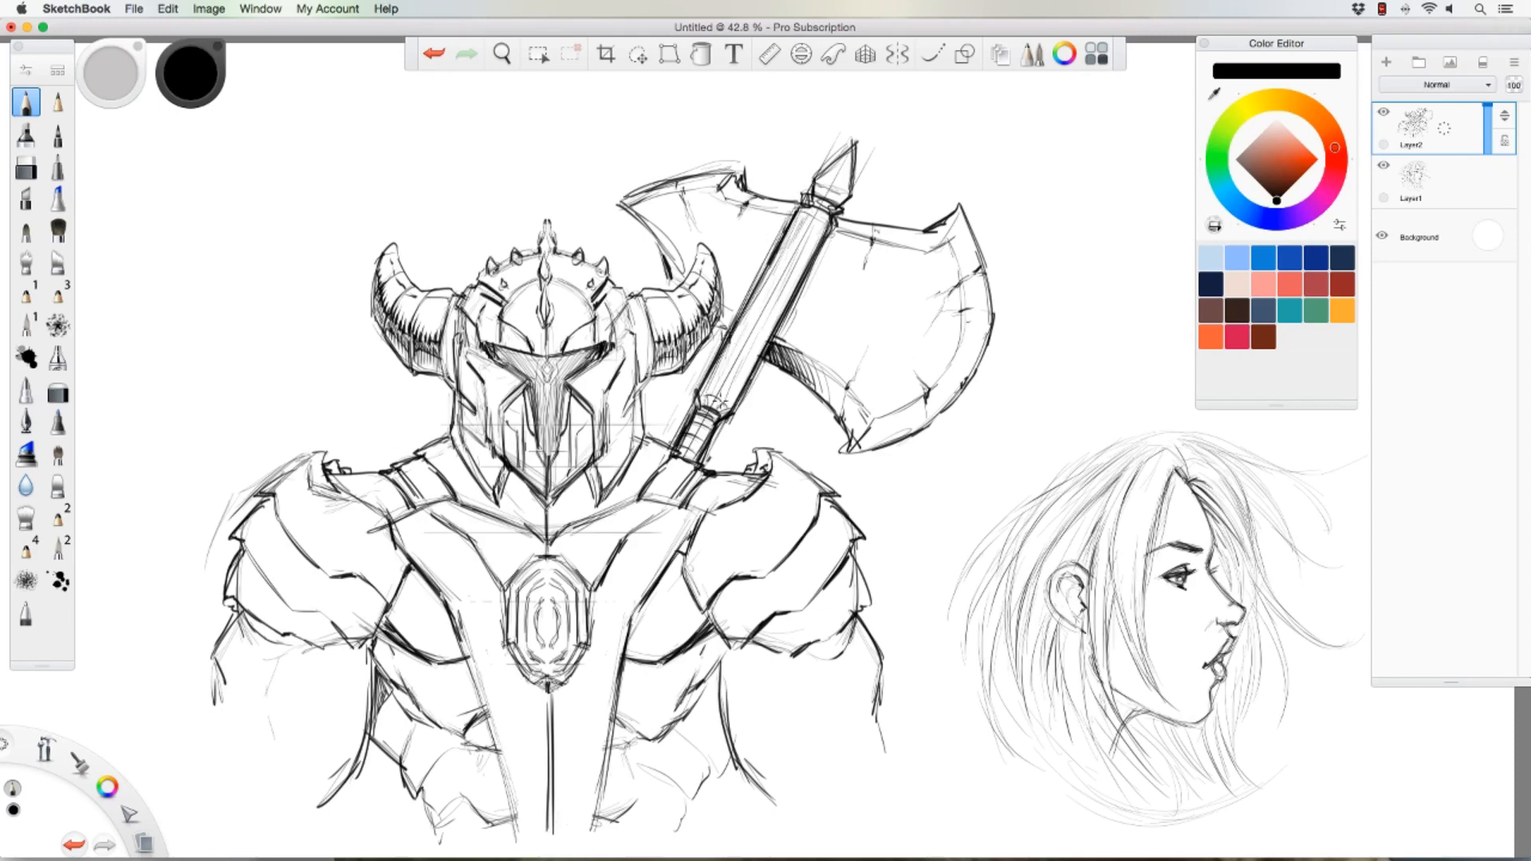
mouse_move(694, 431)
left_mouse_down()
mouse_move(713, 439)
mouse_move(692, 454)
left_mouse_up()
left_click_drag(718, 666, 692, 714)
left_click_drag(717, 671, 695, 717)
left_click_drag(717, 682, 697, 722)
left_click_drag(717, 693, 704, 725)
left_click_drag(716, 705, 706, 733)
left_click_drag(725, 716, 708, 746)
left_click_drag(727, 727, 719, 762)
left_click_drag(726, 634, 712, 662)
mouse_move(727, 643)
left_mouse_down()
mouse_move(712, 672)
mouse_move(702, 662)
left_mouse_up()
left_click_drag(716, 643, 695, 670)
left_click_drag(713, 648, 687, 678)
left_click_drag(700, 654, 675, 677)
left_click_drag(720, 641, 709, 670)
left_click_drag(727, 642, 710, 670)
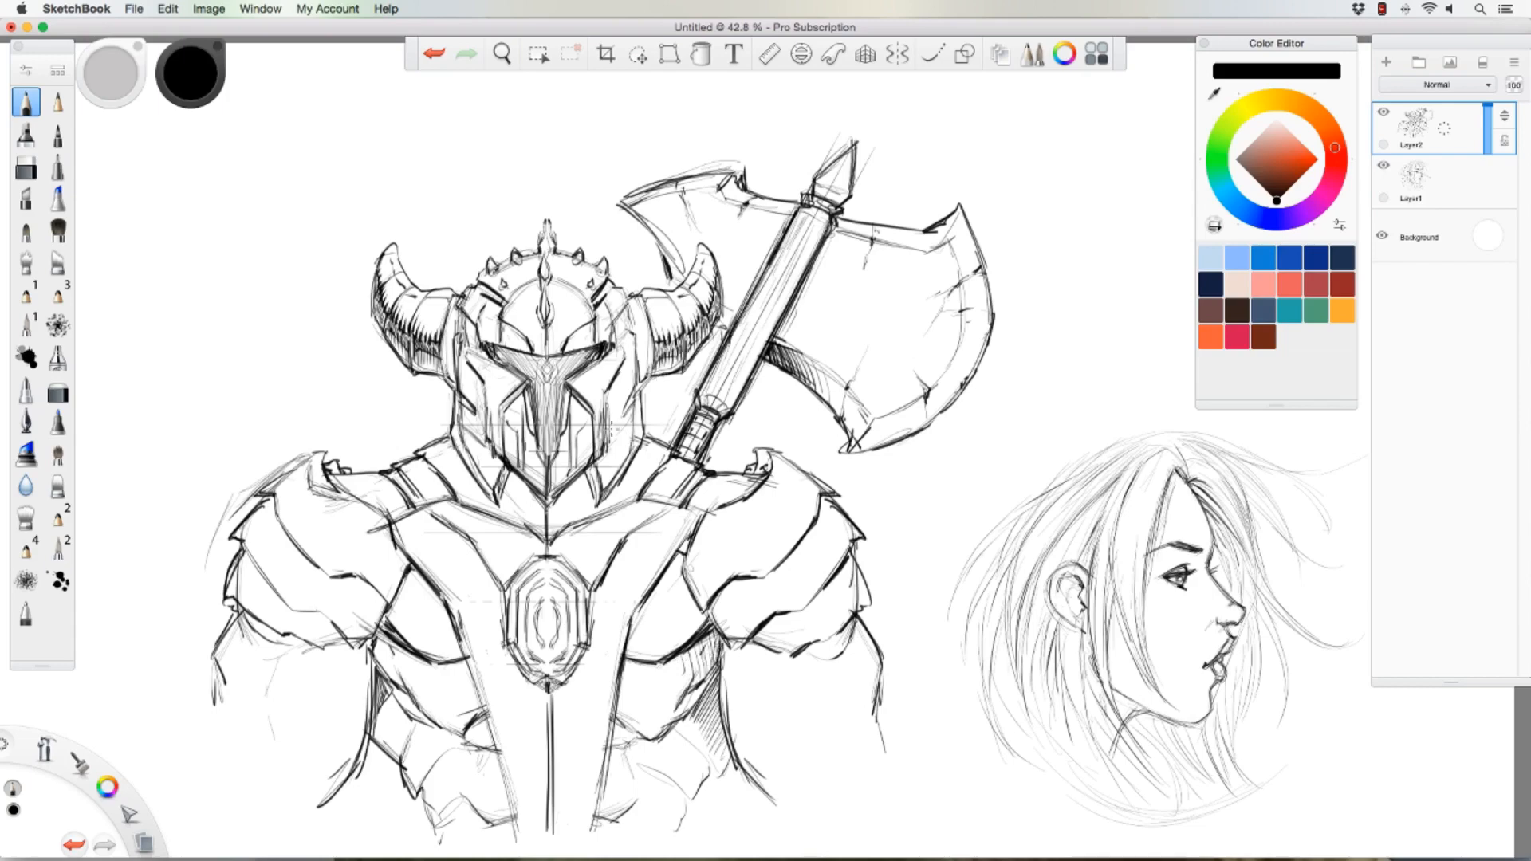
Step: Draw the lower muscle contours of both upper arms down to the elbows
left_click_drag(825, 668, 833, 698)
mouse_move(742, 734)
left_mouse_down()
mouse_move(803, 712)
mouse_move(769, 722)
mouse_move(786, 713)
mouse_move(841, 737)
mouse_move(820, 703)
mouse_move(737, 736)
mouse_move(785, 707)
mouse_move(834, 732)
mouse_move(860, 717)
mouse_move(873, 729)
mouse_move(793, 715)
mouse_move(741, 758)
left_mouse_up()
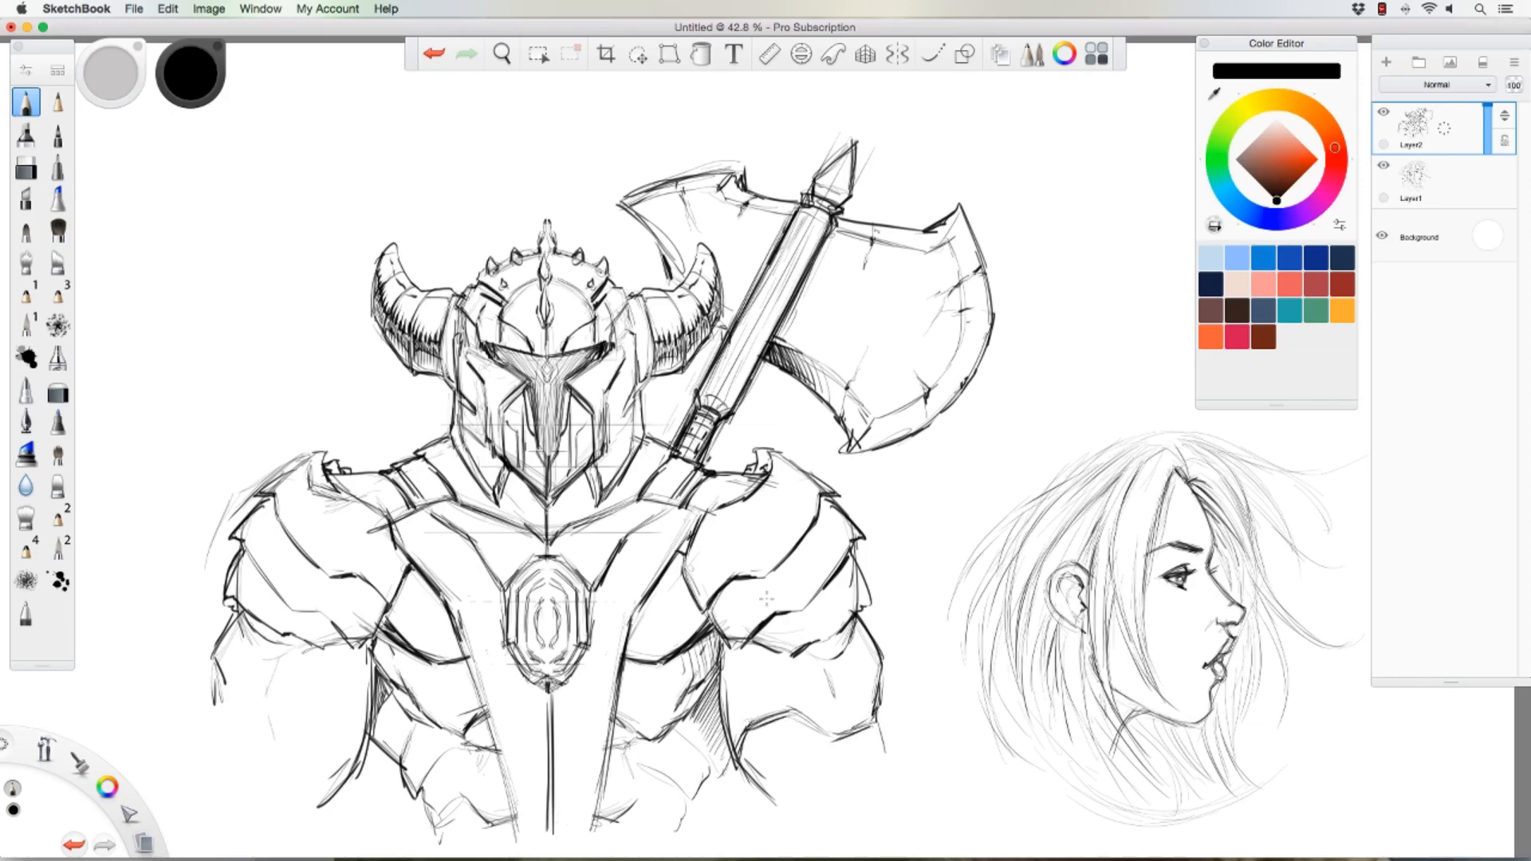
mouse_move(268, 740)
left_mouse_down()
mouse_move(331, 728)
mouse_move(347, 764)
mouse_move(283, 727)
mouse_move(345, 738)
mouse_move(272, 749)
mouse_move(299, 738)
mouse_move(347, 746)
mouse_move(351, 762)
left_mouse_up()
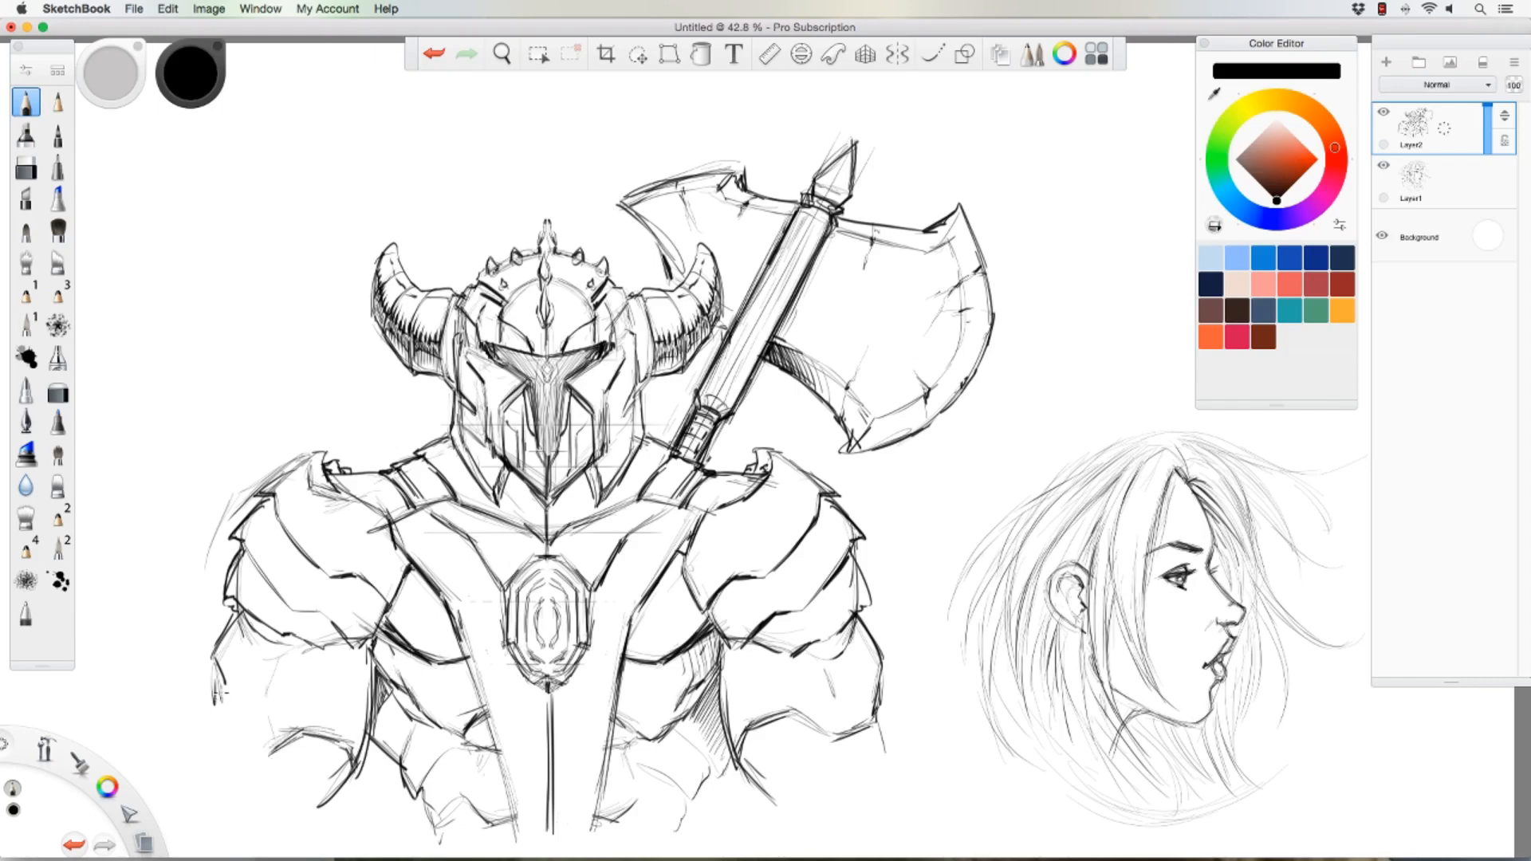
left_click_drag(224, 691, 215, 696)
Step: Darken the inner edges of both shoulder guards where they meet the chest
left_click_drag(418, 563, 370, 632)
mouse_move(675, 579)
left_mouse_down()
mouse_move(700, 619)
mouse_move(691, 602)
left_mouse_up()
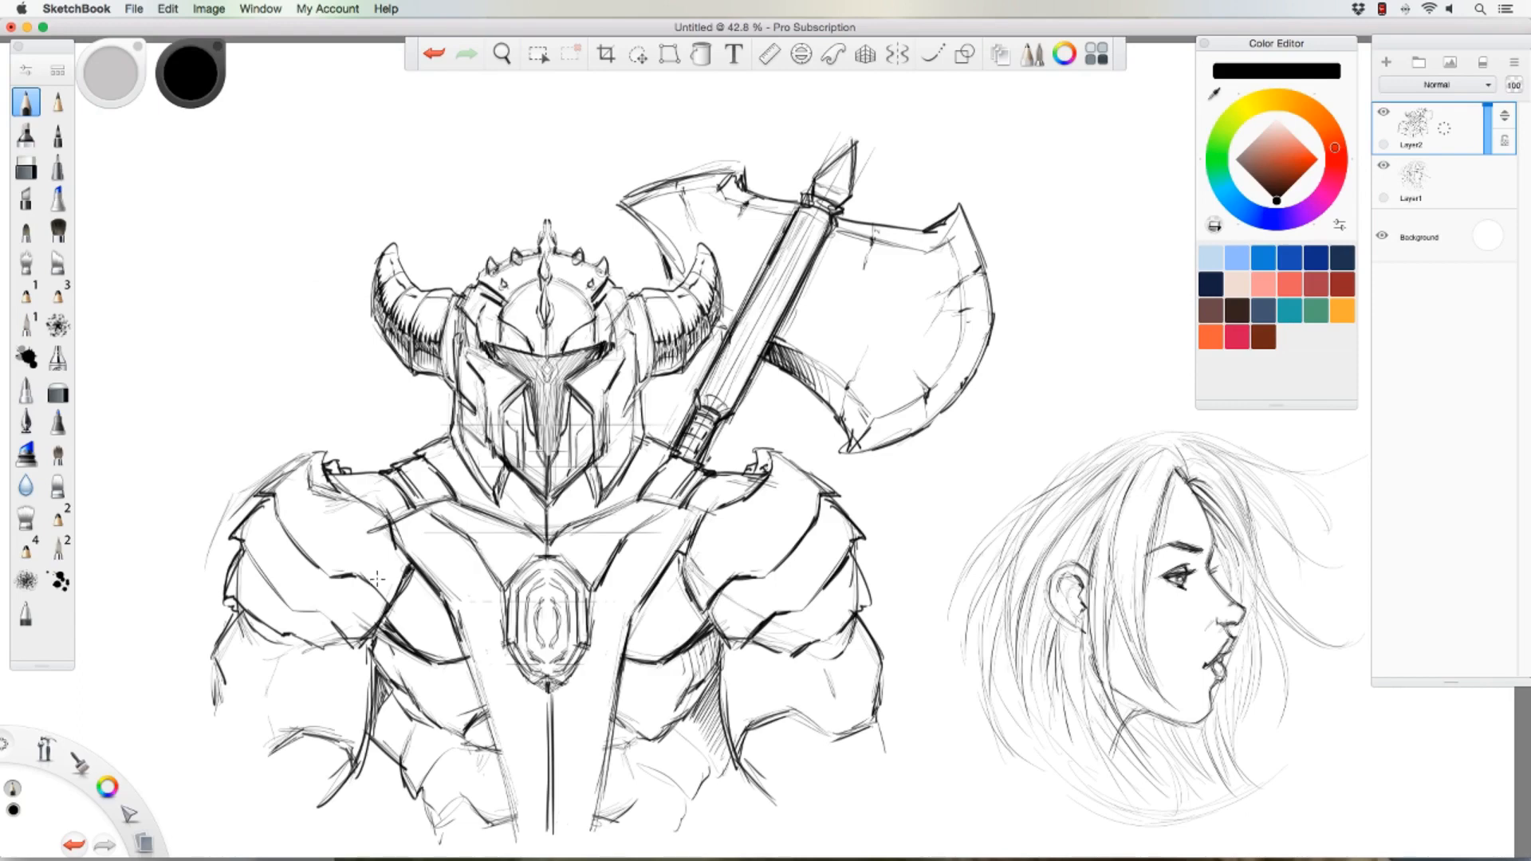
left_click_drag(292, 636, 405, 561)
Step: Hatch the torso side away from the axe and fill the recesses between the chest panel and both shoulder guards with diagonal strokes
mouse_move(369, 653)
left_mouse_down()
mouse_move(385, 626)
mouse_move(406, 650)
left_mouse_up()
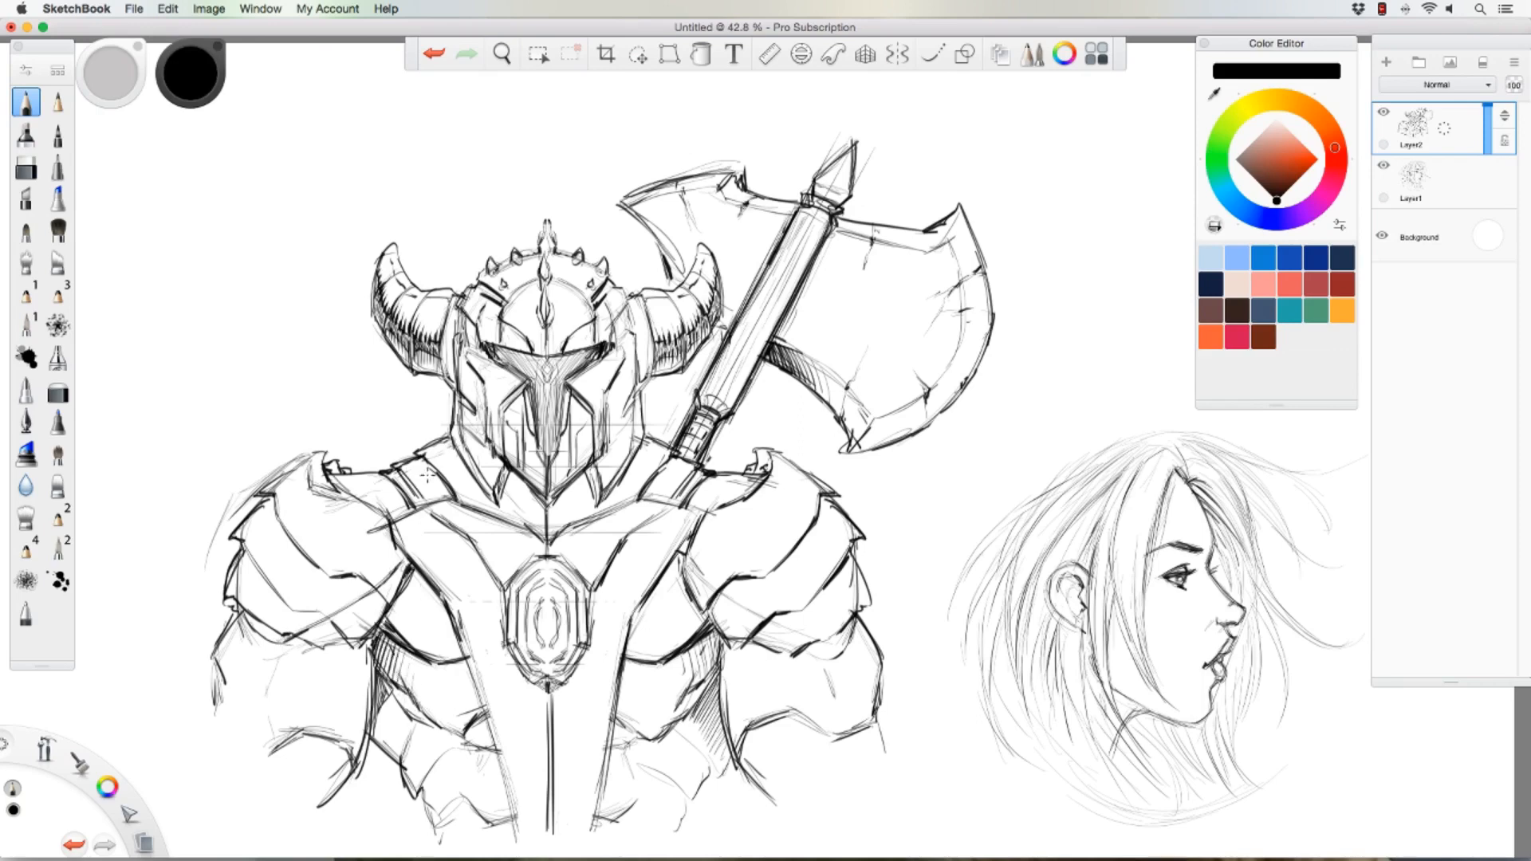
mouse_move(368, 745)
left_mouse_down()
mouse_move(386, 702)
mouse_move(401, 739)
left_mouse_up()
left_click_drag(419, 617, 461, 646)
left_click_drag(398, 601, 451, 638)
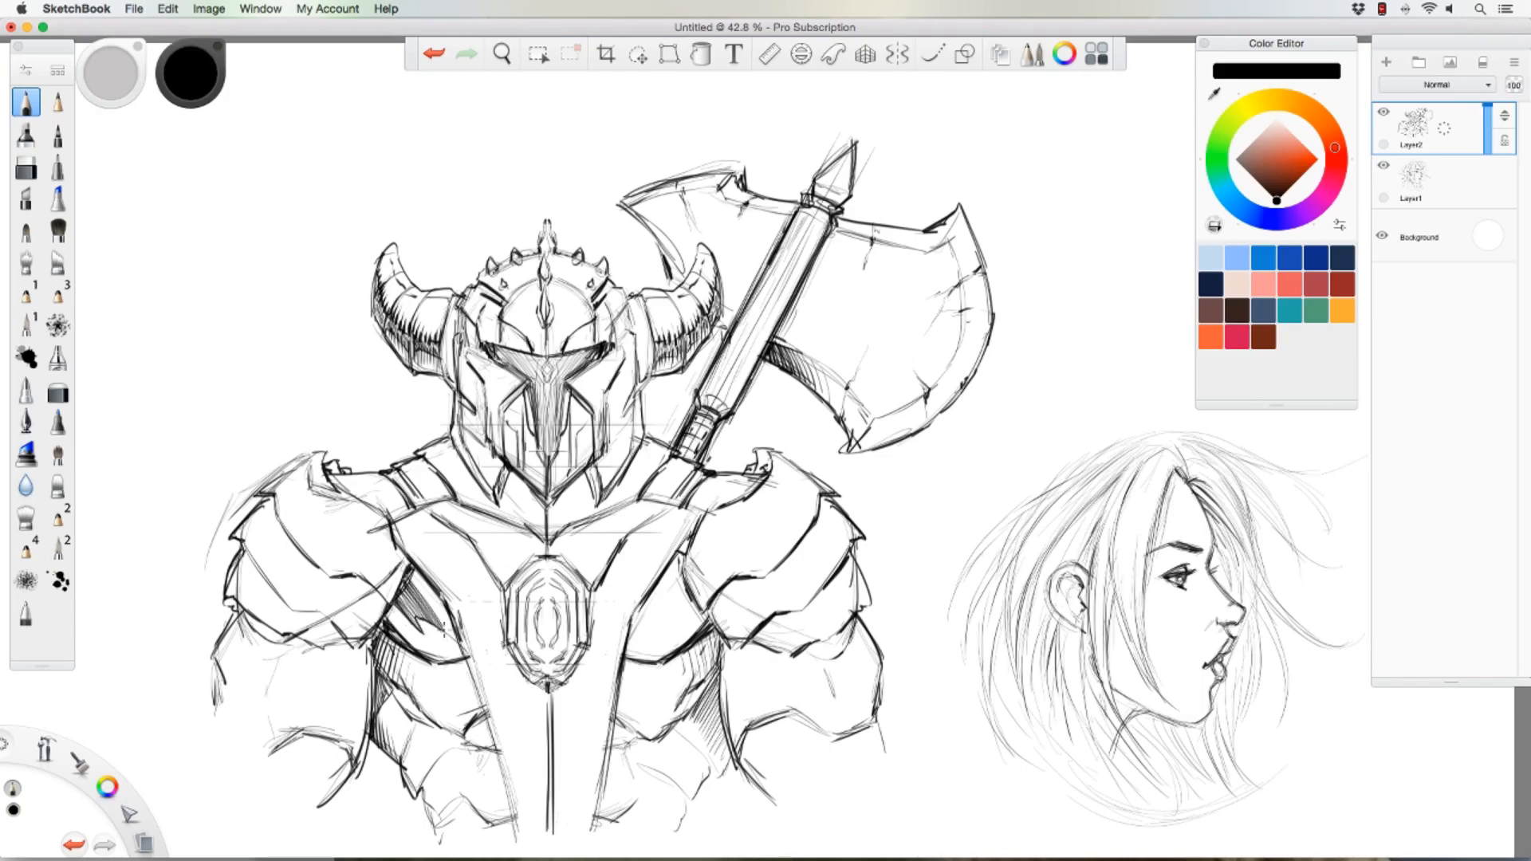
mouse_move(413, 574)
left_mouse_down()
mouse_move(453, 638)
mouse_move(447, 605)
left_mouse_up()
mouse_move(674, 610)
left_mouse_down()
mouse_move(705, 633)
mouse_move(630, 643)
left_mouse_up()
mouse_move(685, 558)
left_mouse_down()
mouse_move(632, 630)
mouse_move(654, 644)
mouse_move(628, 643)
left_mouse_up()
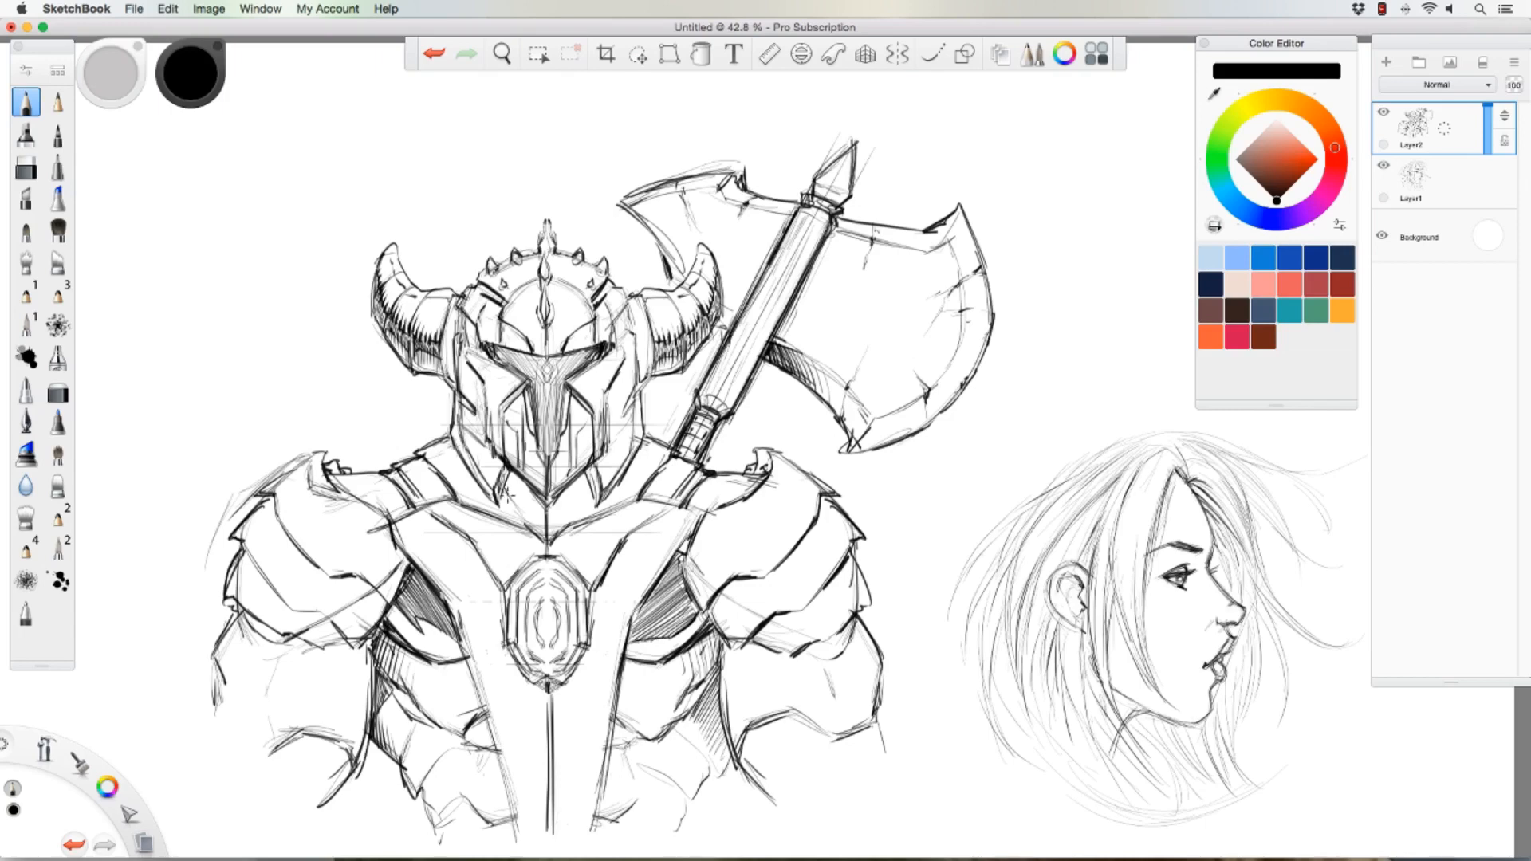
Step: Shade the neck area beneath the helmet's chin with close hatching strokes down to the collar point
left_click_drag(503, 477, 531, 526)
mouse_move(530, 483)
left_mouse_down()
mouse_move(539, 530)
mouse_move(557, 536)
left_mouse_up()
left_click_drag(555, 500, 565, 532)
left_click_drag(561, 494, 571, 530)
left_click_drag(570, 492, 577, 527)
mouse_move(576, 480)
left_mouse_down()
mouse_move(580, 520)
mouse_move(594, 496)
mouse_move(584, 525)
left_mouse_up()
left_click_drag(586, 488, 590, 520)
left_click_drag(592, 485, 595, 513)
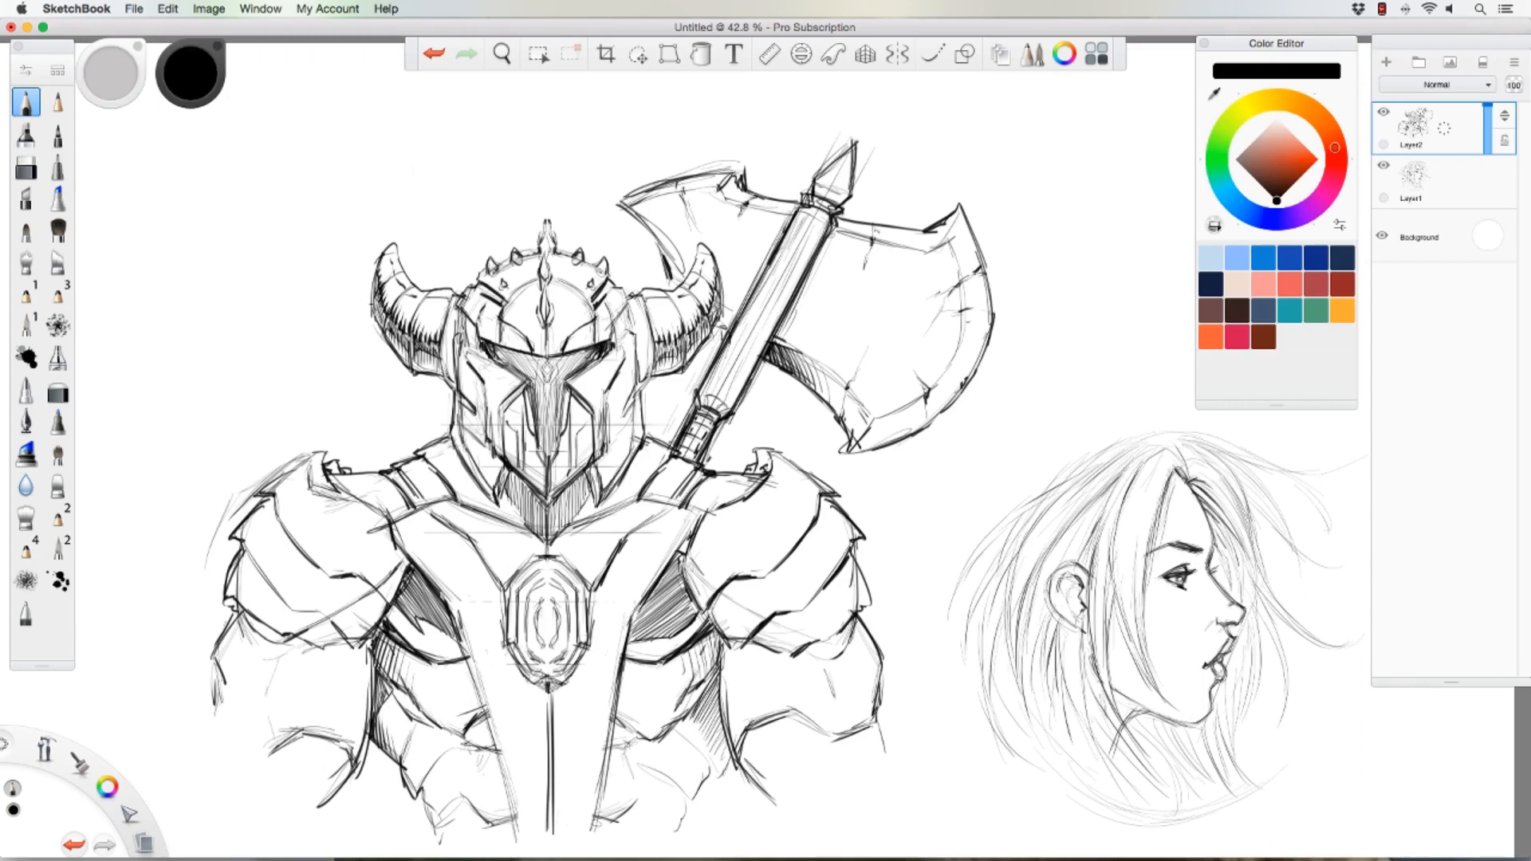
Step: Sharpen the tips of both helmet horns and add short segment marks near their ends
left_click_drag(384, 248, 394, 249)
mouse_move(693, 255)
left_mouse_down()
mouse_move(703, 237)
mouse_move(688, 276)
left_mouse_up()
left_click_drag(408, 282, 382, 257)
Step: Deepen the shadows in the chest recesses and darken both side edges of the tapering panel down to the waist
left_click_drag(448, 634, 450, 648)
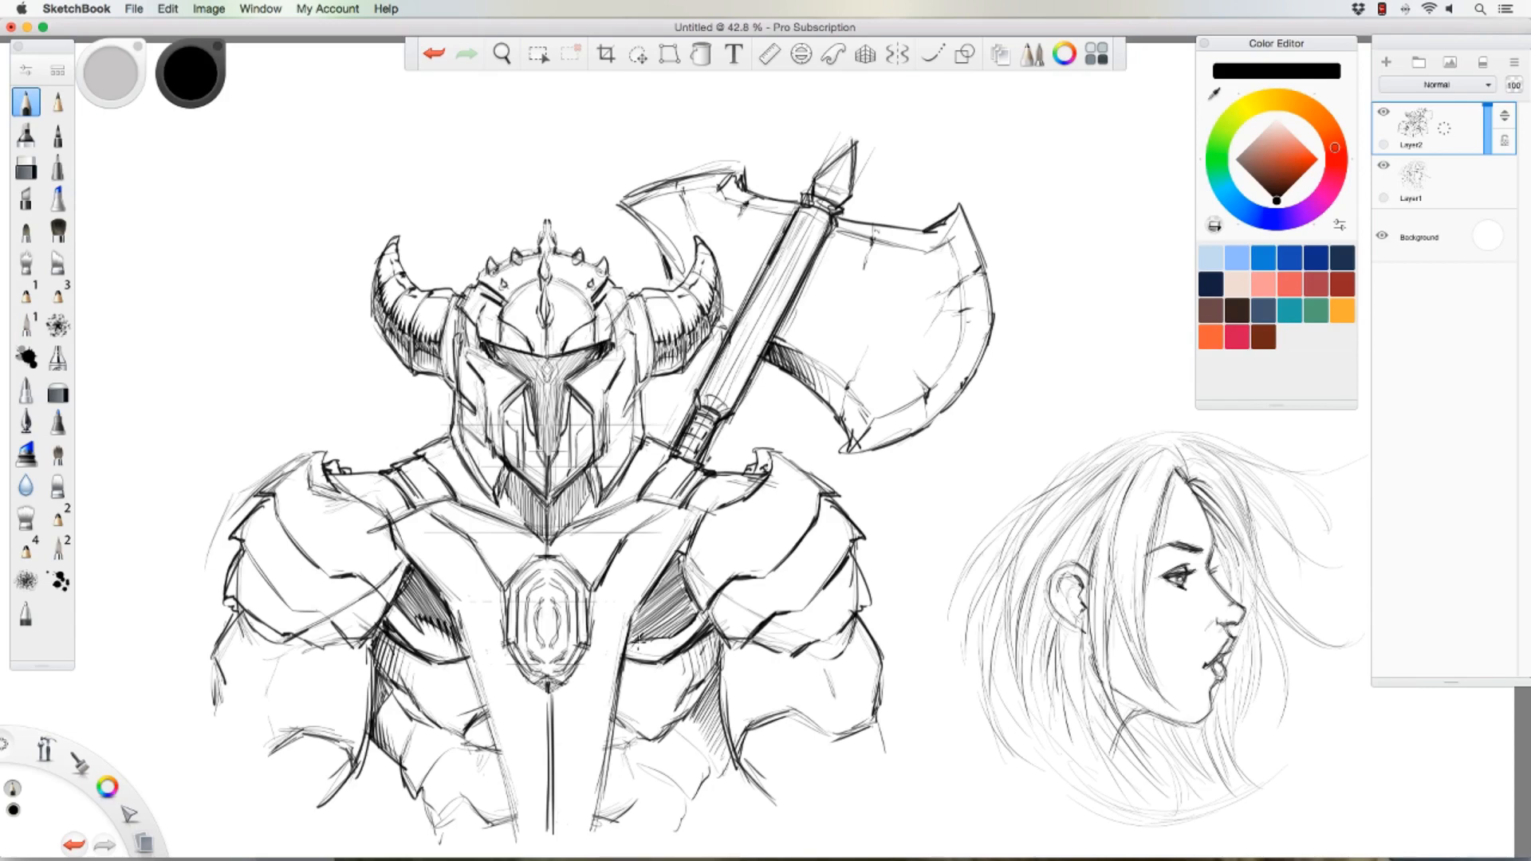
mouse_move(649, 634)
left_mouse_down()
mouse_move(641, 644)
mouse_move(659, 644)
left_mouse_up()
left_click_drag(461, 627, 476, 682)
left_click_drag(465, 634, 482, 694)
left_click_drag(608, 694, 598, 823)
left_click_drag(493, 721, 517, 824)
mouse_move(482, 692)
left_mouse_down()
mouse_move(496, 750)
mouse_move(490, 730)
left_mouse_up()
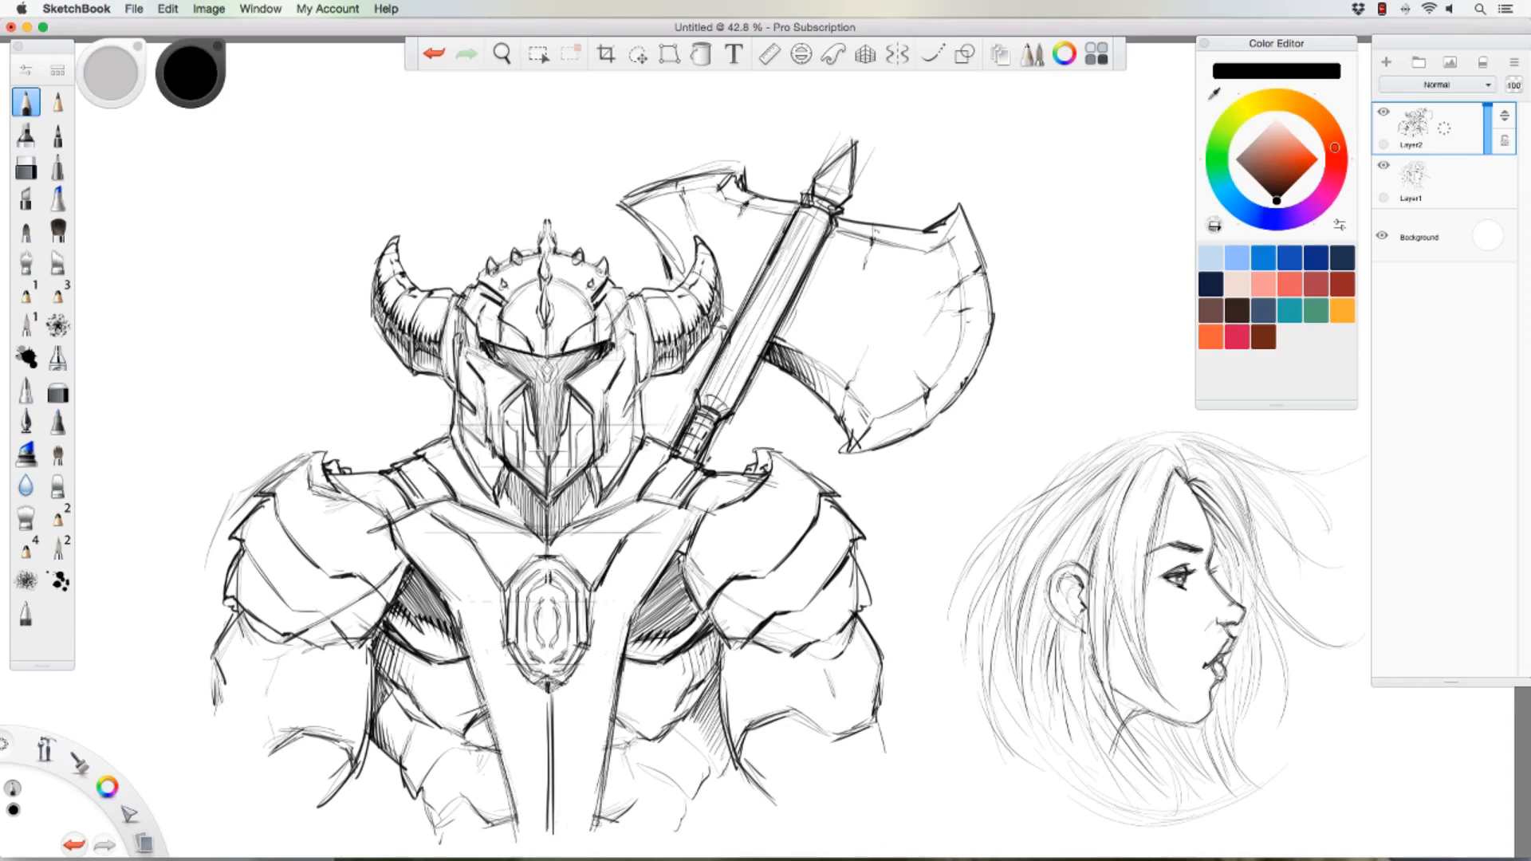
Step: Darken the medallion's rim and central motif, and reinforce the armour neckline above it
mouse_move(548, 558)
left_mouse_down()
mouse_move(566, 571)
mouse_move(532, 576)
left_mouse_up()
mouse_move(536, 598)
left_mouse_down()
mouse_move(546, 654)
mouse_move(559, 612)
left_mouse_up()
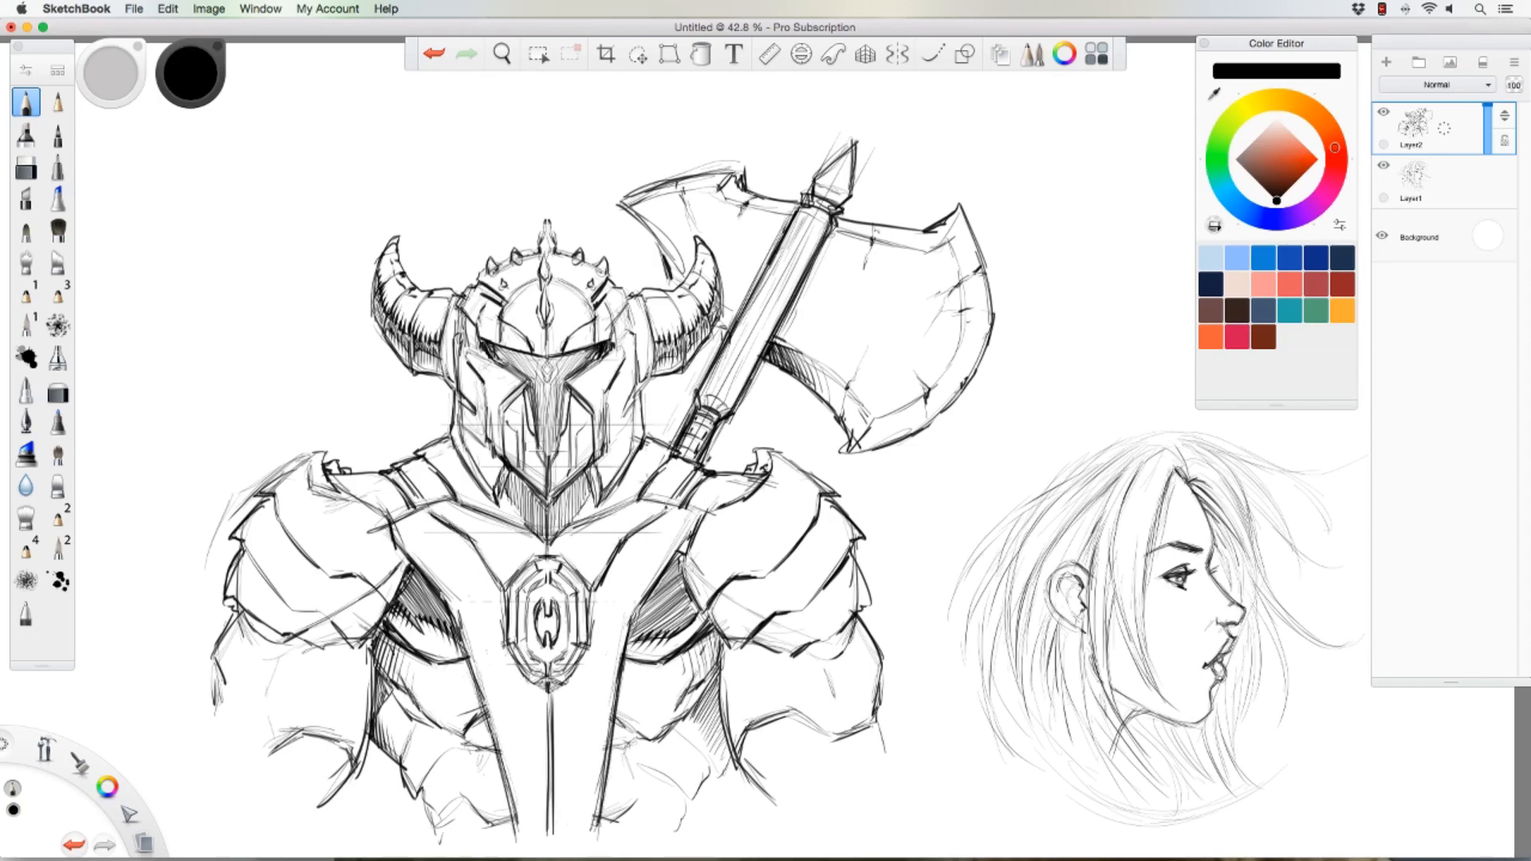
left_click_drag(611, 512, 562, 532)
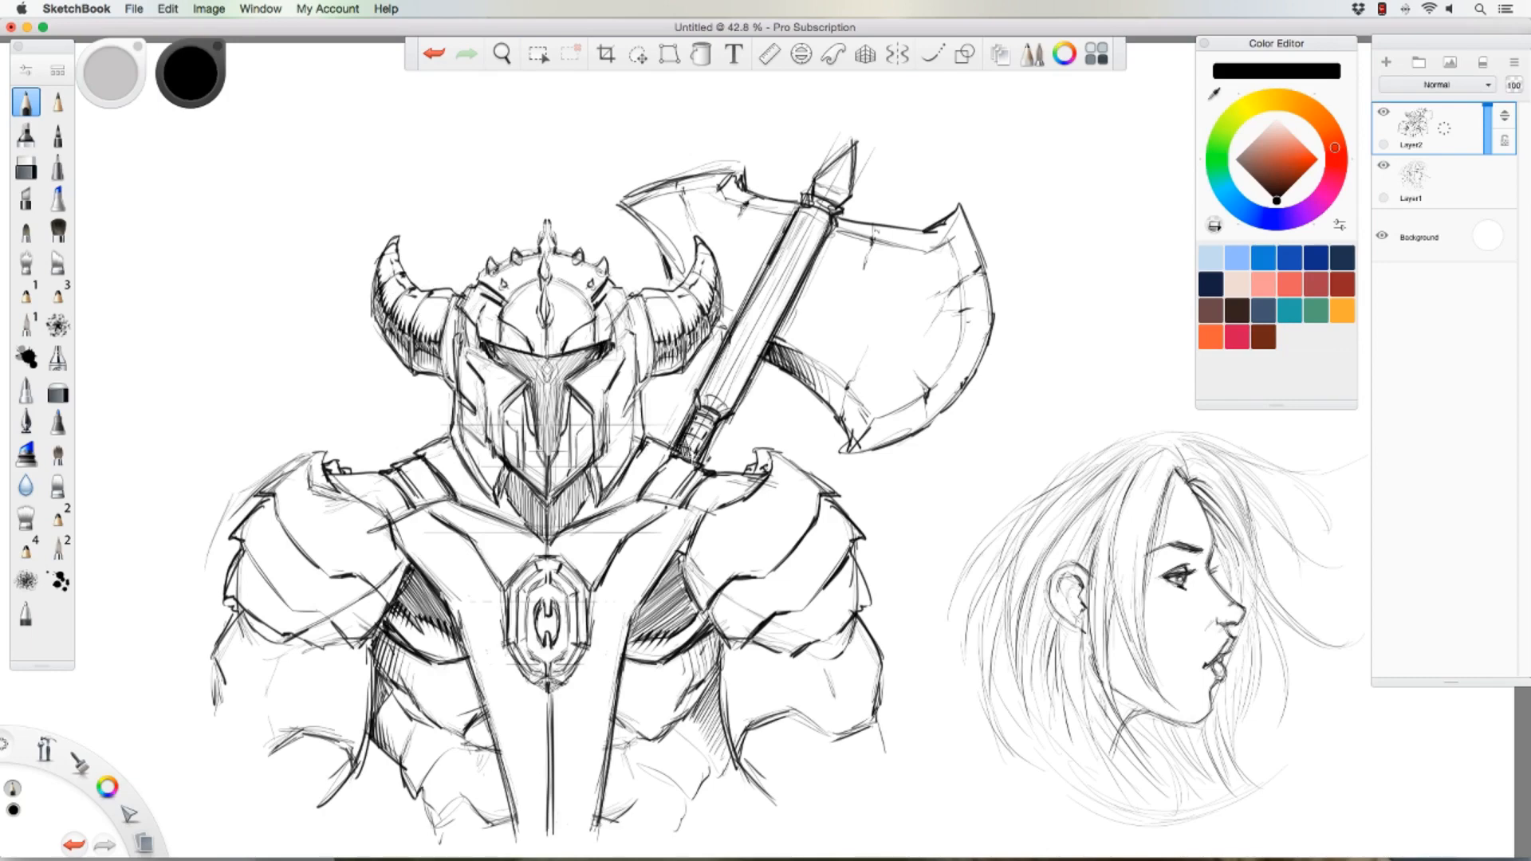
Step: Cross-hatch the axe handle's lower collar and shade the shaft with diagonal strokes up towards the blades
mouse_move(694, 437)
left_mouse_down()
mouse_move(684, 464)
mouse_move(721, 408)
left_mouse_up()
mouse_move(745, 363)
left_mouse_down()
mouse_move(729, 386)
mouse_move(733, 375)
left_mouse_up()
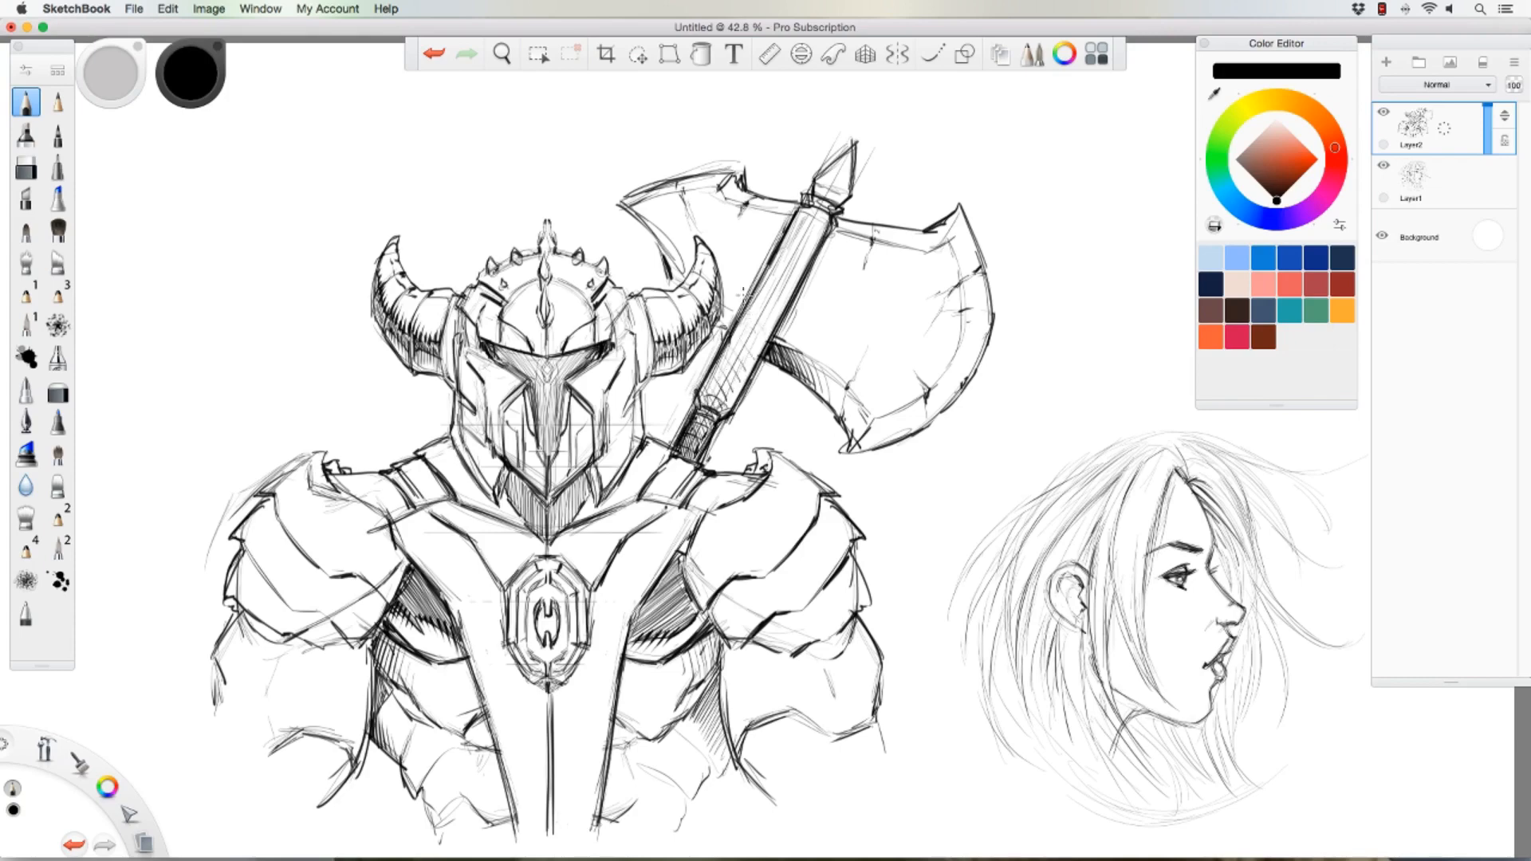
mouse_move(702, 448)
left_mouse_down()
mouse_move(679, 463)
mouse_move(688, 437)
left_mouse_up()
left_click_drag(741, 385, 702, 417)
mouse_move(746, 351)
left_mouse_down()
mouse_move(715, 391)
mouse_move(718, 378)
left_mouse_up()
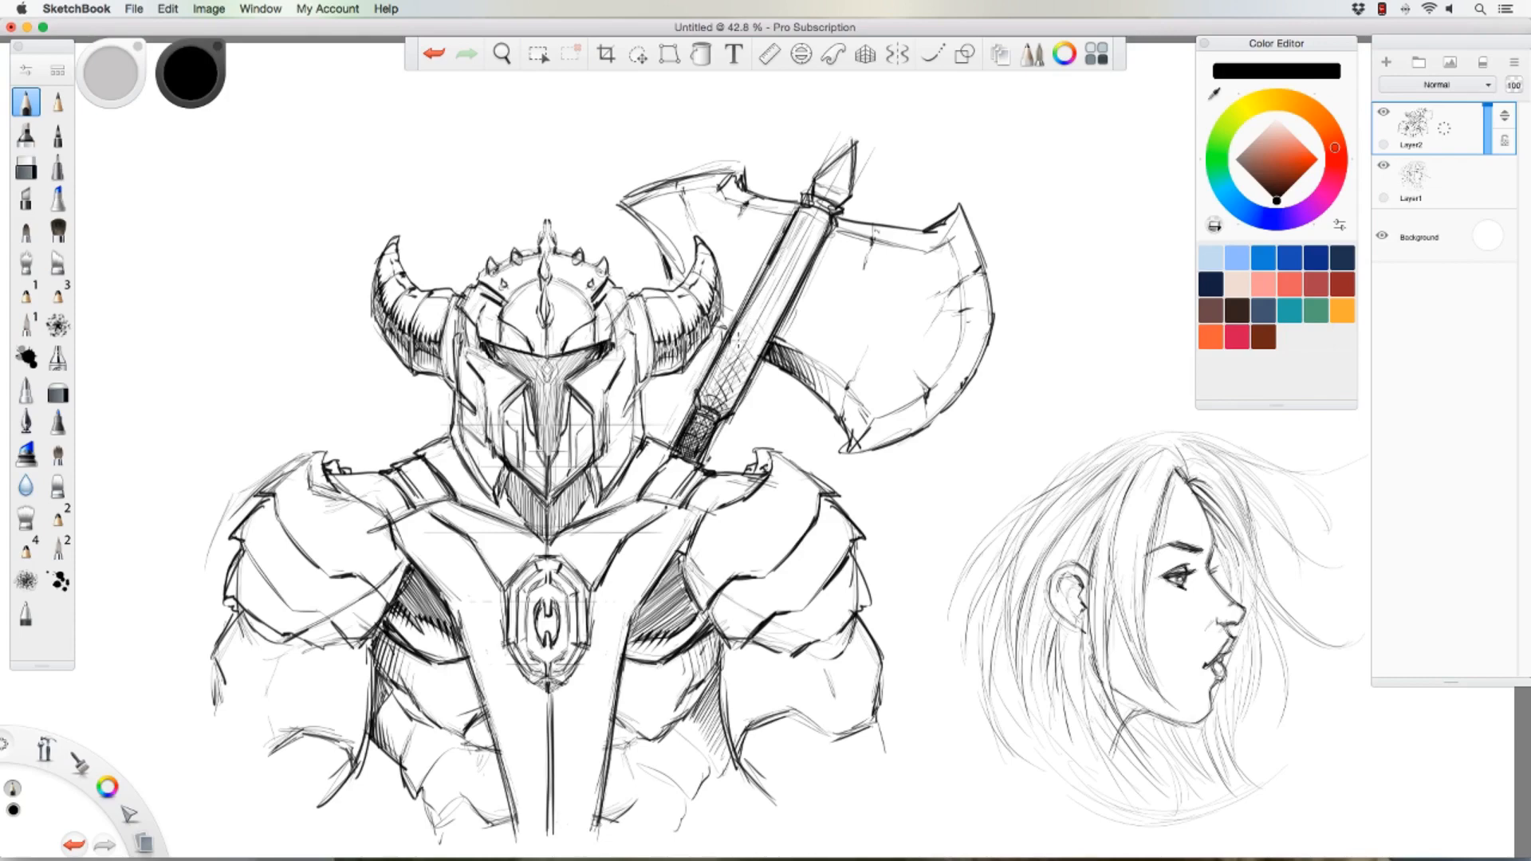
left_click_drag(756, 314, 726, 356)
left_click_drag(761, 286, 743, 304)
Step: Darken the axe handle's edge and the blade roots, and thicken the inner curve of the blade beside the horn
mouse_move(730, 343)
left_mouse_down()
mouse_move(727, 408)
mouse_move(693, 470)
left_mouse_up()
mouse_move(734, 334)
left_mouse_down()
mouse_move(712, 346)
mouse_move(720, 331)
mouse_move(711, 339)
mouse_move(774, 355)
left_mouse_up()
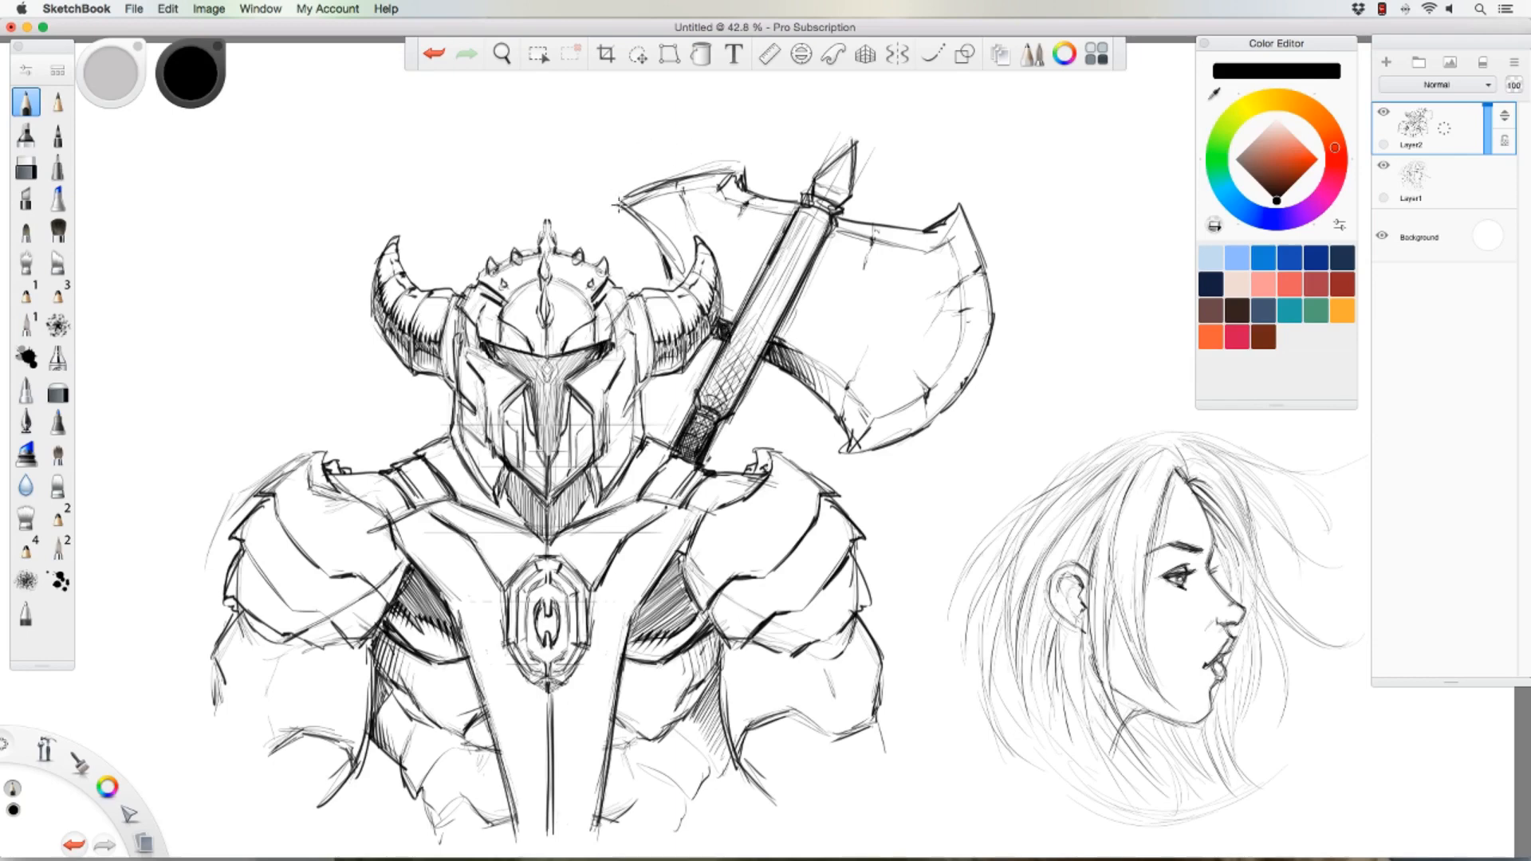
mouse_move(687, 284)
left_mouse_down()
mouse_move(621, 196)
mouse_move(656, 250)
left_mouse_up()
Step: Darken the helmet's cheek line and the shadows under the visor's brow
left_click_drag(485, 386, 494, 440)
mouse_move(512, 346)
left_mouse_down()
mouse_move(493, 367)
mouse_move(510, 365)
left_mouse_up()
mouse_move(541, 348)
left_mouse_down()
mouse_move(520, 366)
mouse_move(576, 371)
left_mouse_up()
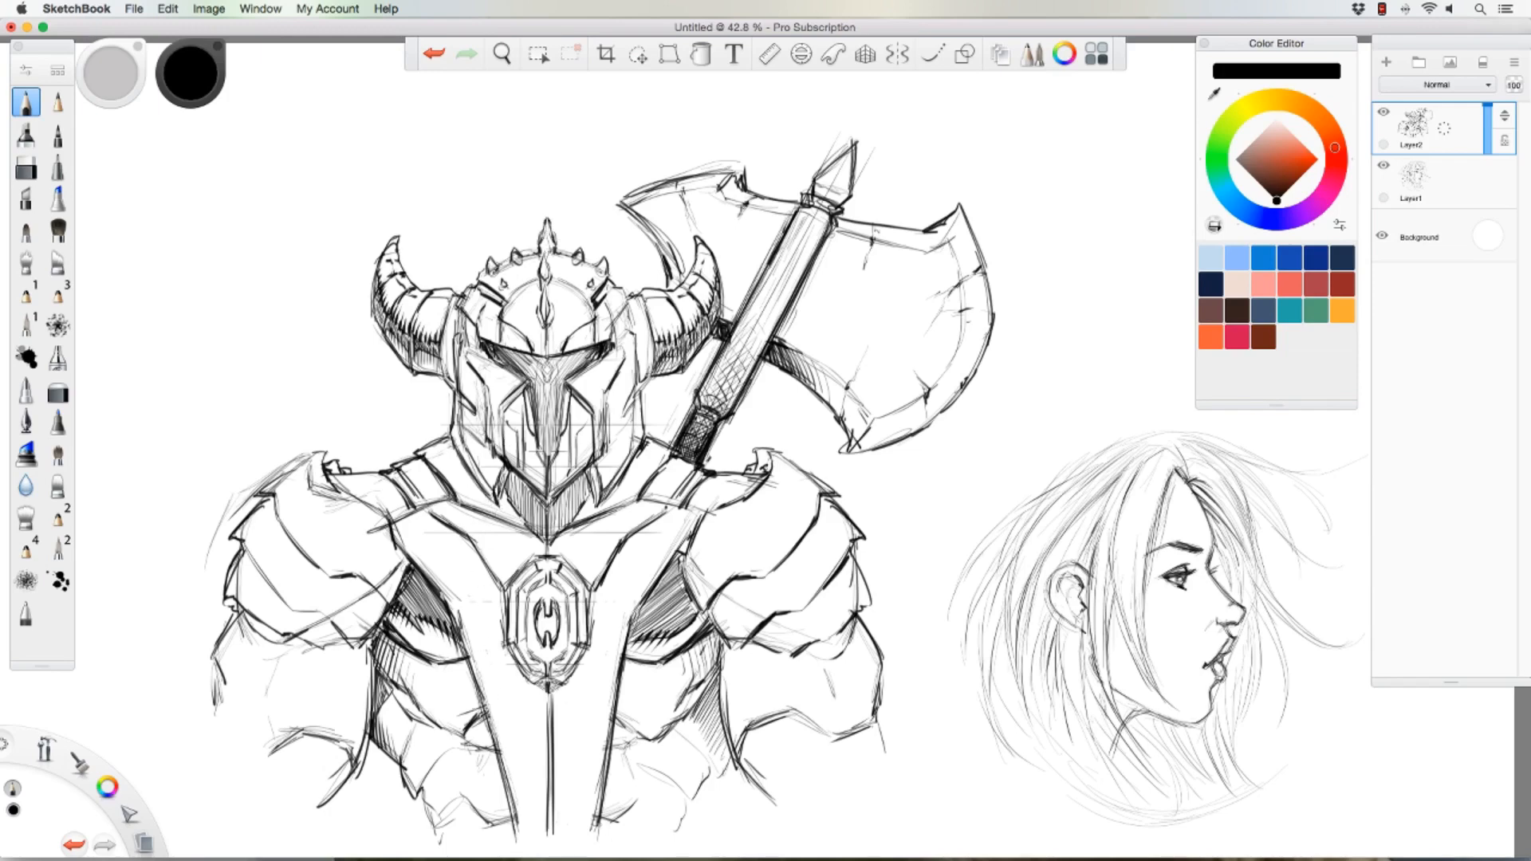
Step: Hatch the panel below the medallion with dense vertical strokes and shade the waist armour beside its edges
mouse_move(490, 700)
left_mouse_down()
mouse_move(510, 763)
mouse_move(493, 694)
mouse_move(514, 772)
mouse_move(507, 705)
mouse_move(523, 761)
mouse_move(527, 702)
mouse_move(543, 773)
left_mouse_up()
mouse_move(536, 696)
left_mouse_down()
mouse_move(547, 773)
mouse_move(565, 727)
mouse_move(566, 774)
mouse_move(588, 754)
left_mouse_up()
mouse_move(582, 690)
left_mouse_down()
mouse_move(589, 778)
mouse_move(605, 719)
mouse_move(596, 780)
left_mouse_up()
left_click_drag(600, 718, 594, 786)
mouse_move(596, 716)
left_mouse_down()
mouse_move(585, 773)
mouse_move(563, 758)
mouse_move(584, 789)
left_mouse_up()
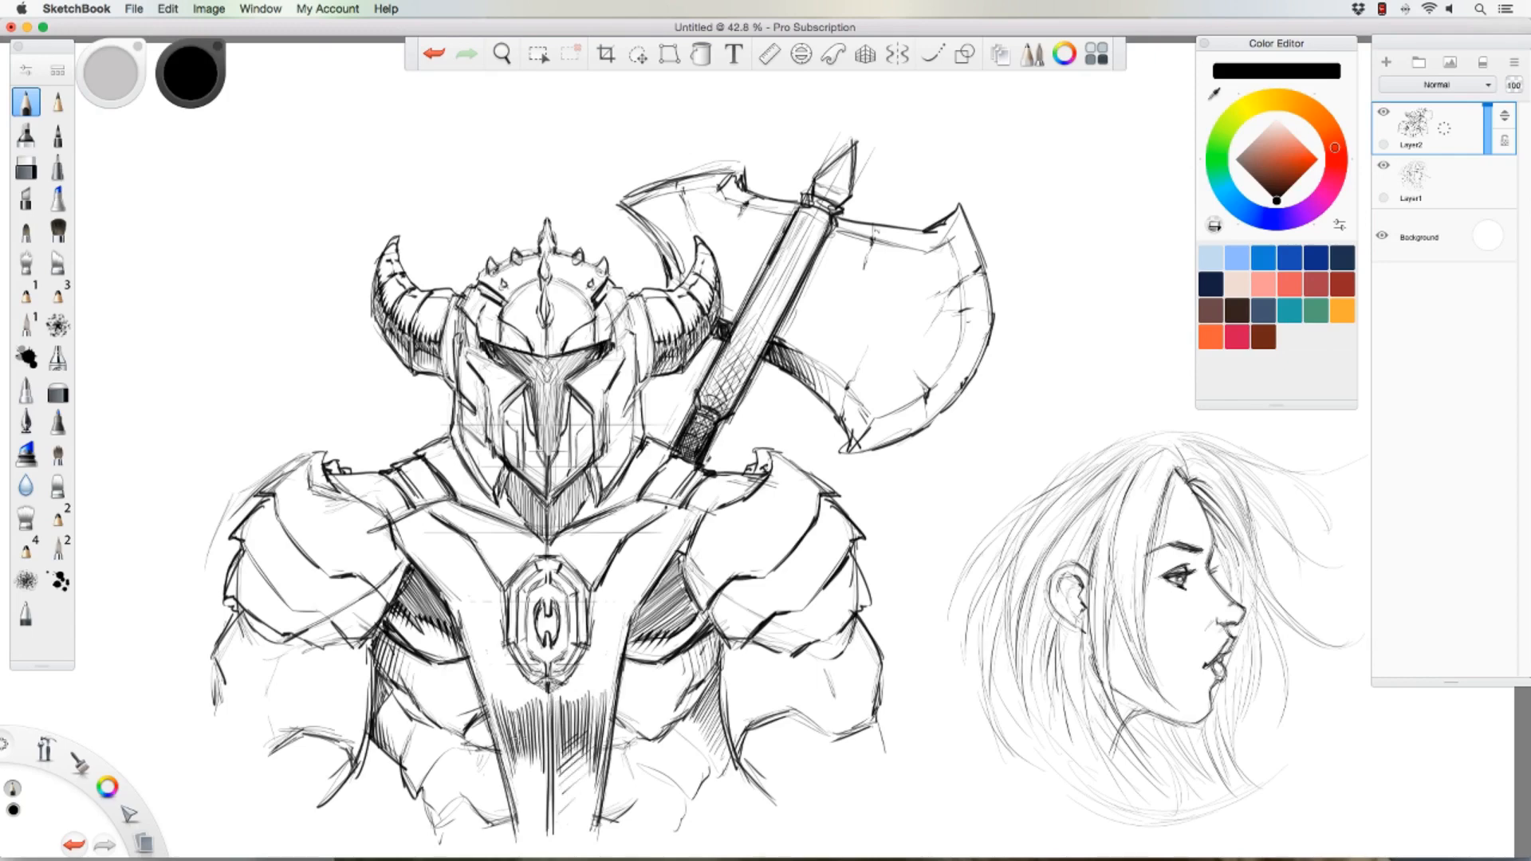
left_click_drag(513, 732, 547, 811)
mouse_move(632, 614)
left_mouse_down()
mouse_move(617, 632)
mouse_move(620, 620)
mouse_move(611, 750)
mouse_move(628, 744)
left_mouse_up()
left_click_drag(488, 719, 465, 750)
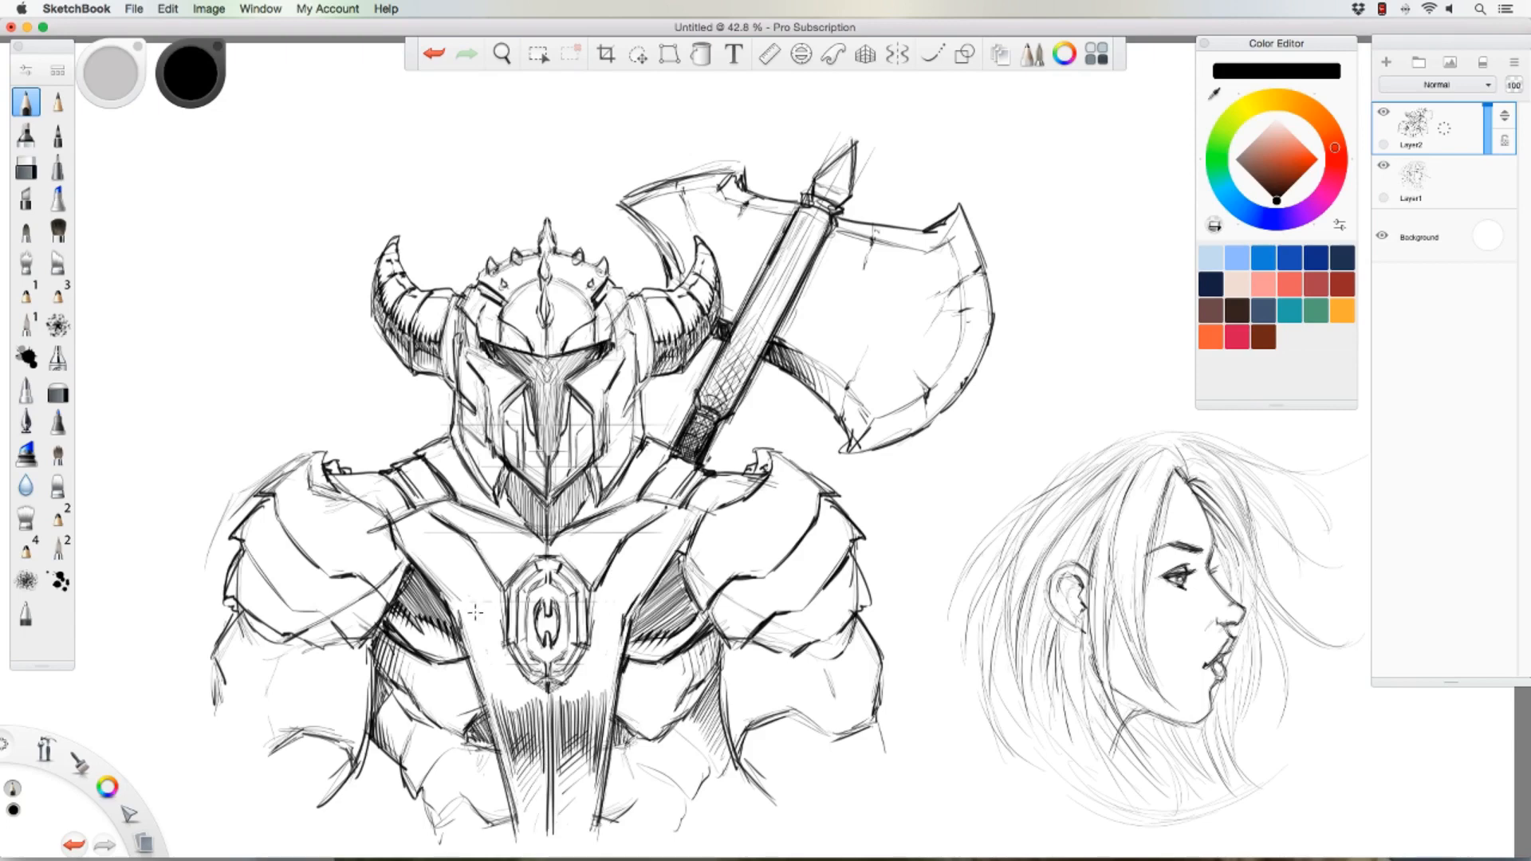
Step: Reinforce the pointed top, spiked outer rim and overlapping plate edges of the shoulder guard away from the axe
mouse_move(319, 456)
left_mouse_down()
mouse_move(327, 475)
mouse_move(310, 451)
mouse_move(253, 499)
left_mouse_up()
mouse_move(266, 493)
left_mouse_down()
mouse_move(220, 535)
mouse_move(214, 554)
mouse_move(239, 538)
mouse_move(212, 614)
mouse_move(289, 639)
left_mouse_up()
mouse_move(246, 550)
left_mouse_down()
mouse_move(290, 612)
mouse_move(330, 623)
left_mouse_up()
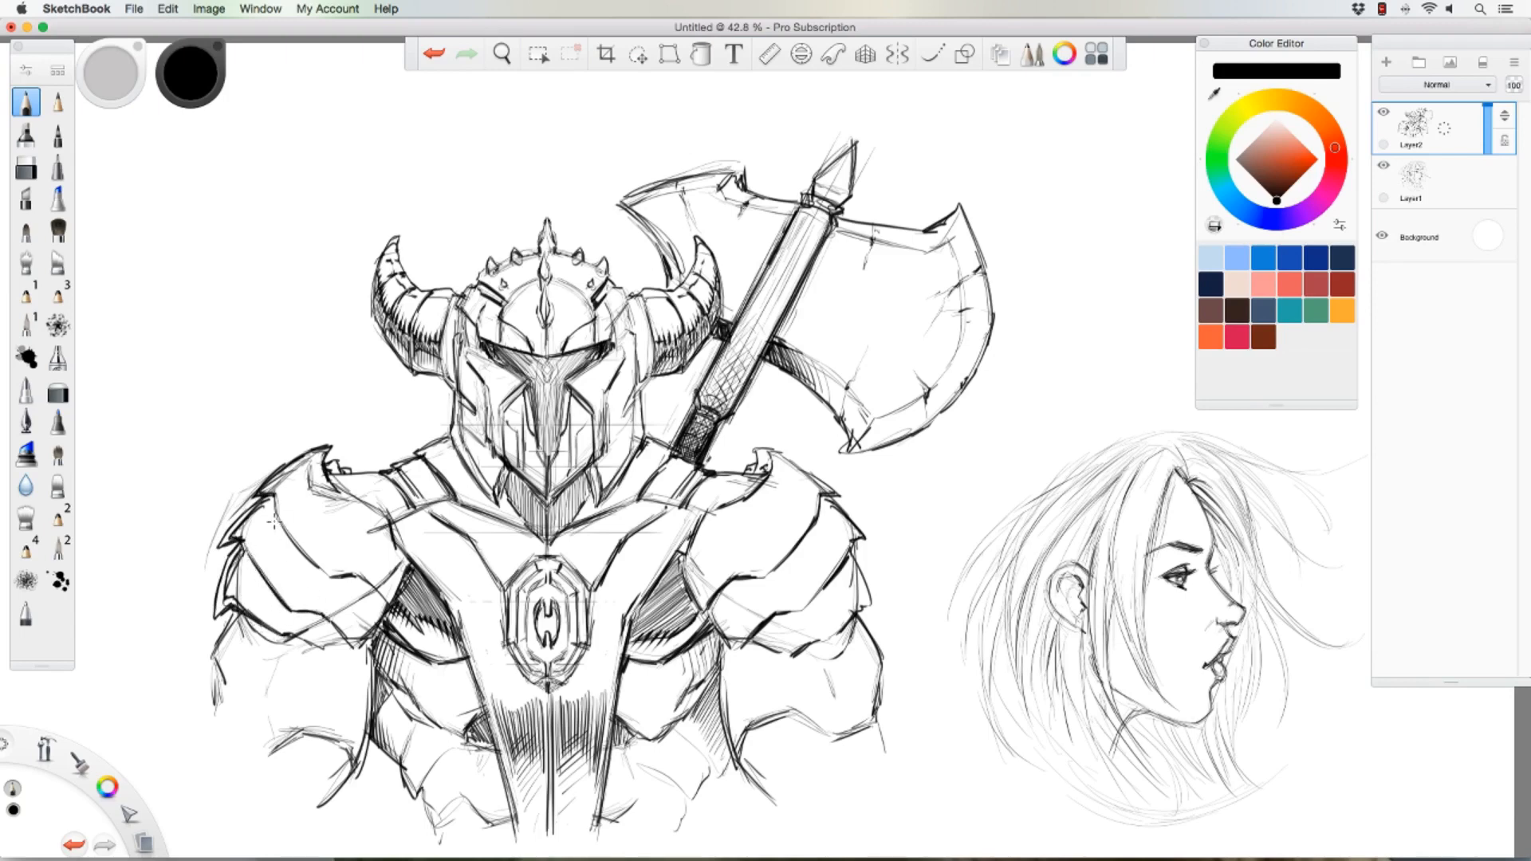
mouse_move(274, 520)
left_mouse_down()
mouse_move(322, 574)
mouse_move(376, 592)
left_mouse_up()
Step: Hatch the shoulder straps and collar areas on both sides of the neck
mouse_move(327, 472)
left_mouse_down()
mouse_move(390, 522)
mouse_move(377, 507)
mouse_move(390, 496)
mouse_move(387, 514)
left_mouse_up()
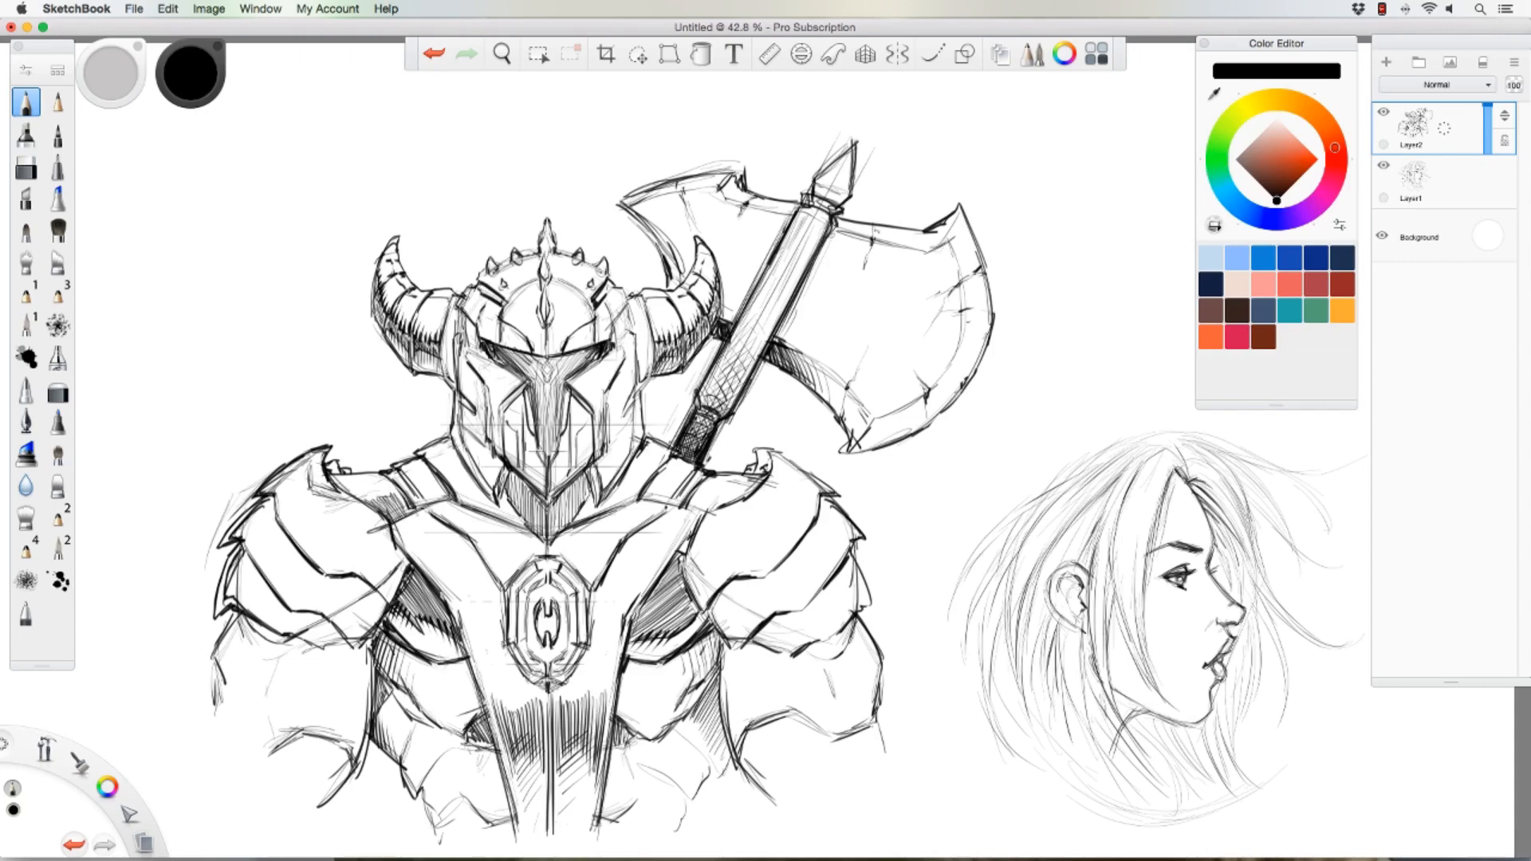
mouse_move(420, 480)
left_mouse_down()
mouse_move(402, 503)
mouse_move(428, 502)
mouse_move(412, 487)
mouse_move(453, 514)
mouse_move(477, 497)
mouse_move(481, 520)
mouse_move(505, 502)
left_mouse_up()
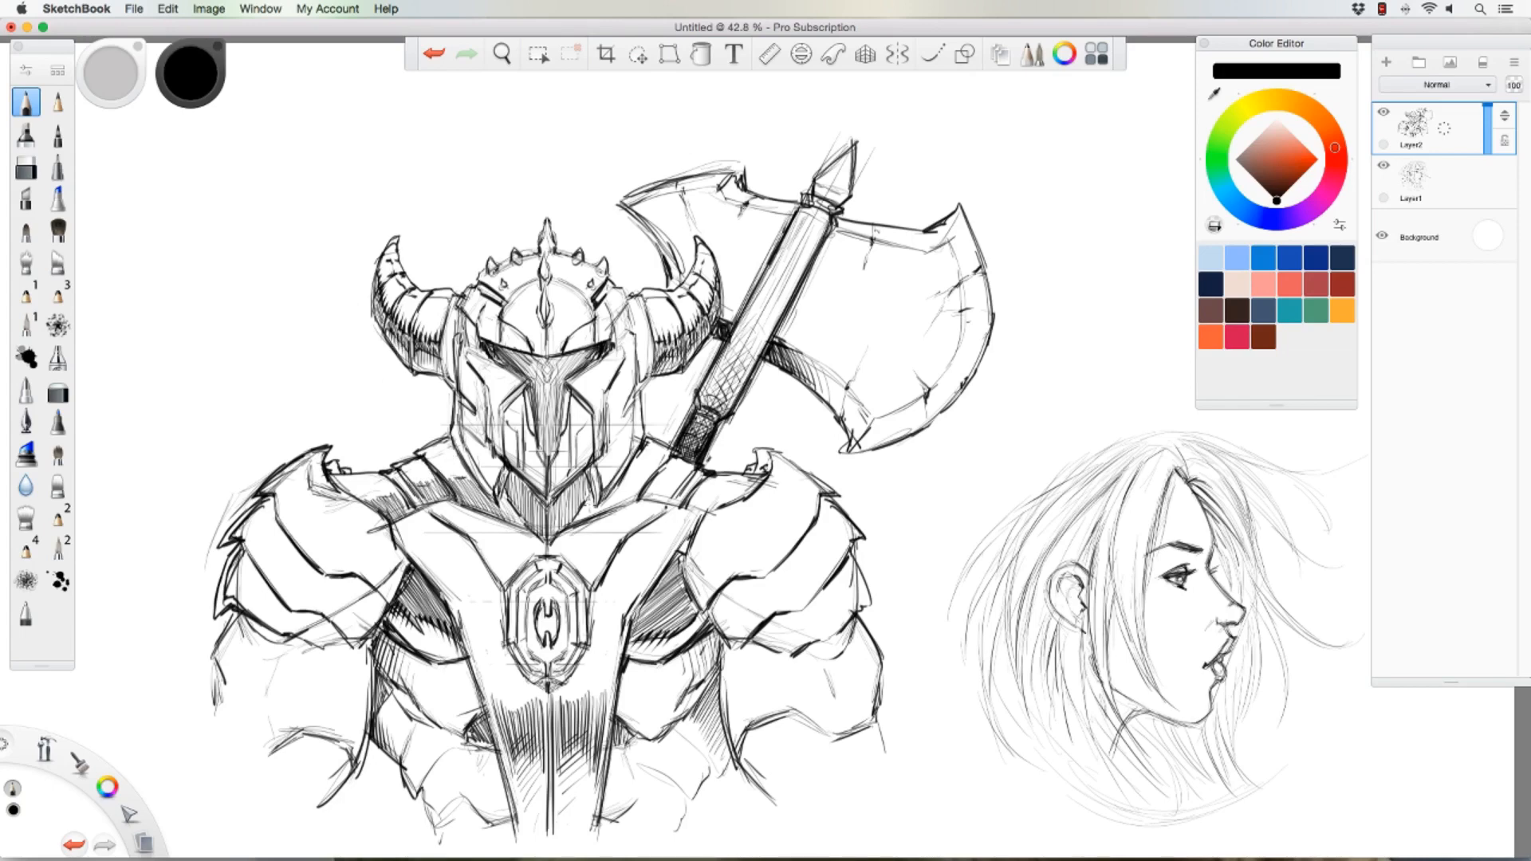
mouse_move(600, 495)
left_mouse_down()
mouse_move(583, 520)
mouse_move(630, 501)
mouse_move(619, 489)
mouse_move(677, 504)
left_mouse_up()
left_click_drag(702, 487, 691, 509)
left_click_drag(707, 491, 691, 522)
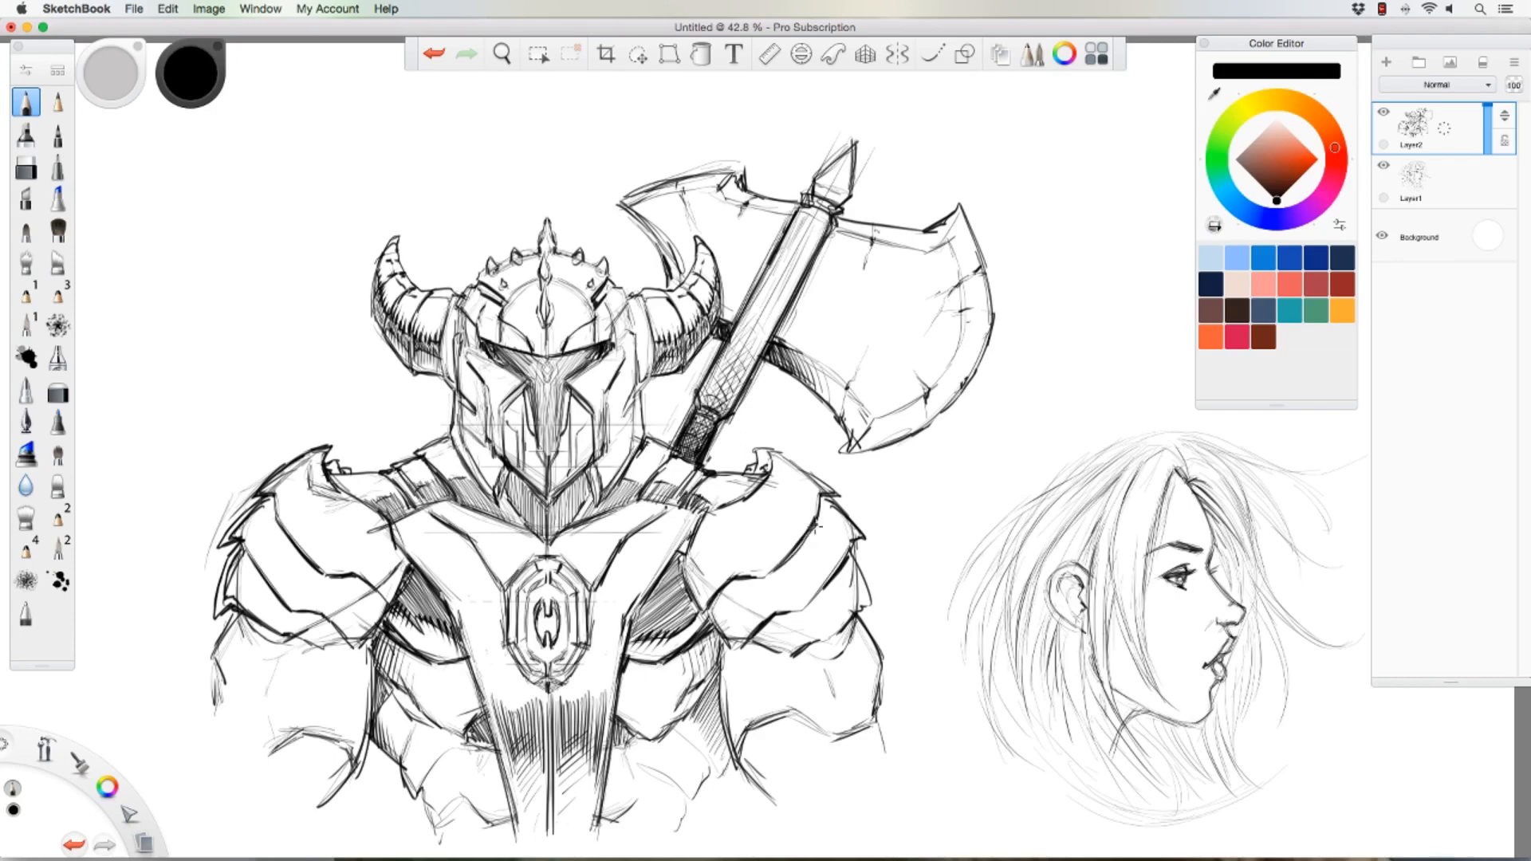
Step: Thicken the axe-side shoulder guard's outer rim and add parallel rim lines along the opposite guard's layered plates
left_click_drag(823, 510, 853, 604)
left_click_drag(384, 529, 356, 573)
left_click_drag(355, 577, 298, 627)
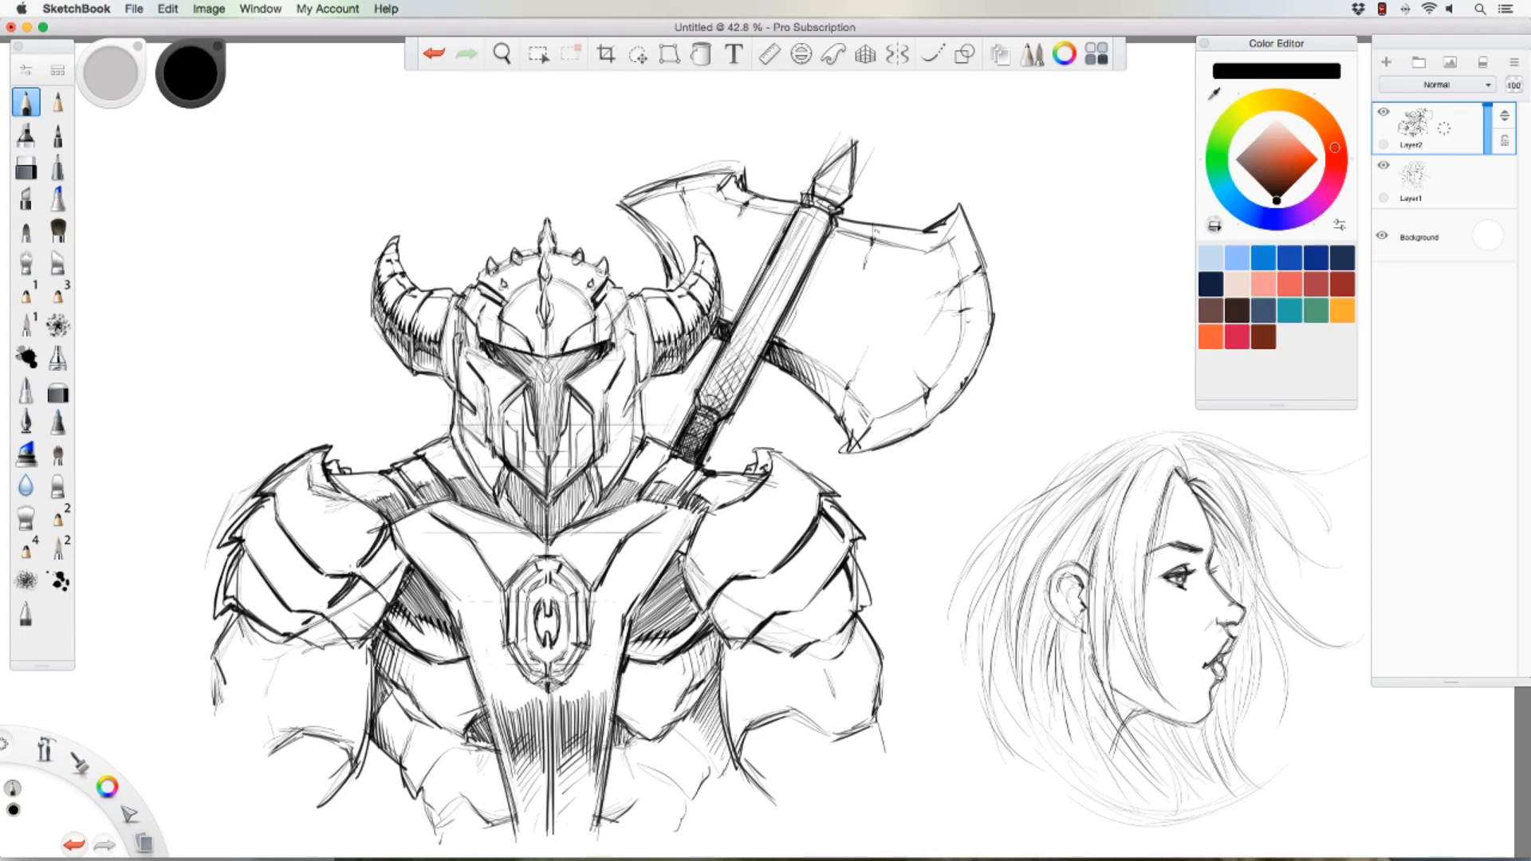
mouse_move(351, 577)
left_mouse_down()
mouse_move(321, 601)
mouse_move(348, 598)
mouse_move(341, 610)
left_mouse_up()
left_click_drag(380, 509, 369, 531)
left_click_drag(385, 523, 336, 559)
mouse_move(363, 546)
left_mouse_down()
mouse_move(331, 569)
mouse_move(293, 563)
mouse_move(305, 612)
mouse_move(261, 559)
left_mouse_up()
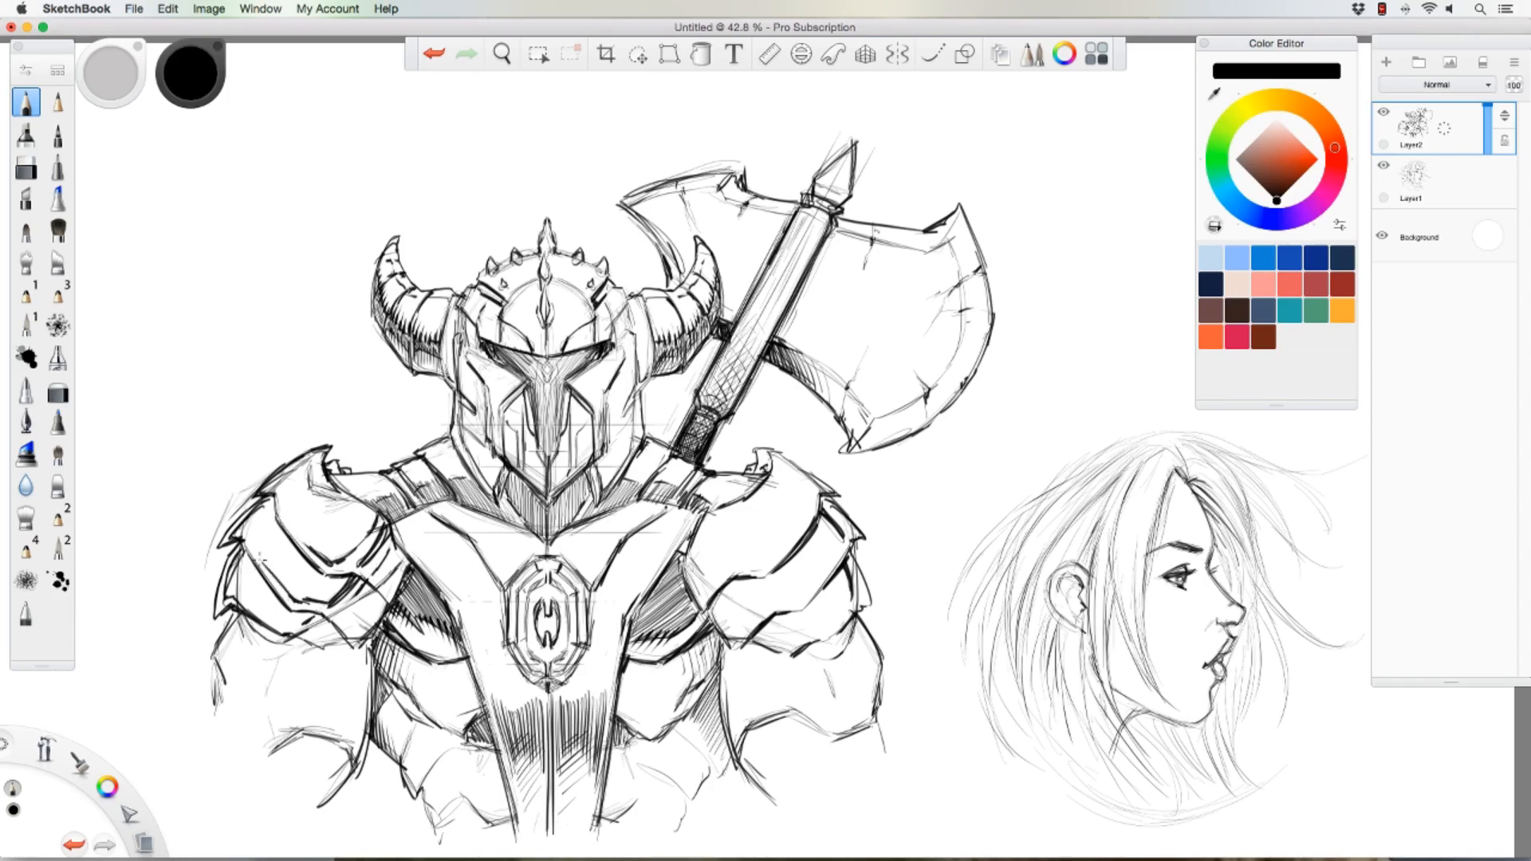
left_click_drag(273, 628, 246, 601)
mouse_move(284, 502)
left_mouse_down()
mouse_move(310, 466)
mouse_move(251, 534)
left_mouse_up()
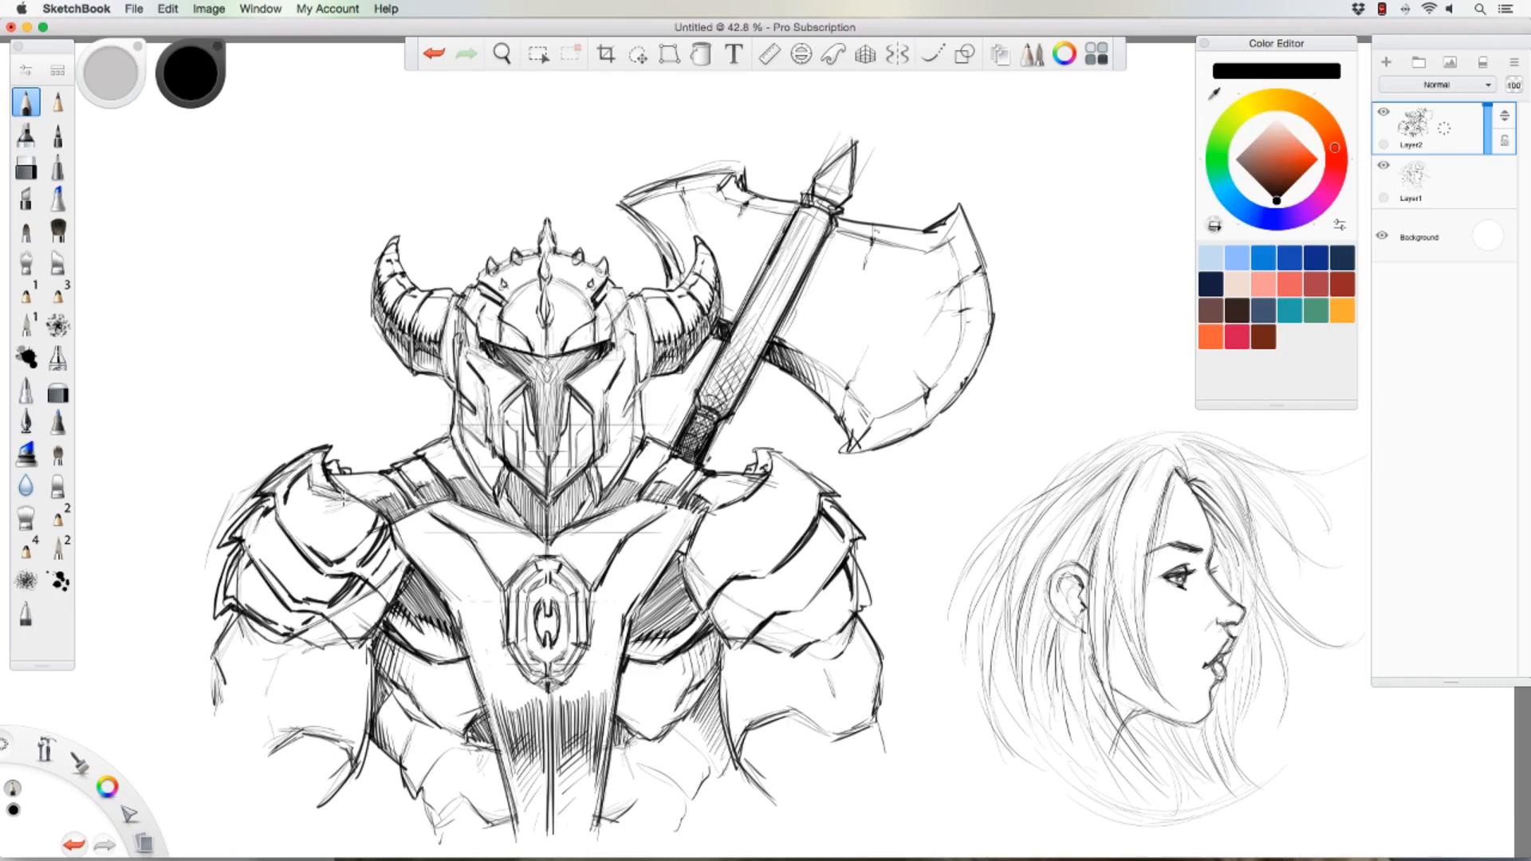
Step: Add strokes along the shoulder strap away from the axe and the lower plate edges of the axe-side shoulder guard
mouse_move(354, 505)
left_mouse_down()
mouse_move(405, 546)
mouse_move(458, 535)
left_mouse_up()
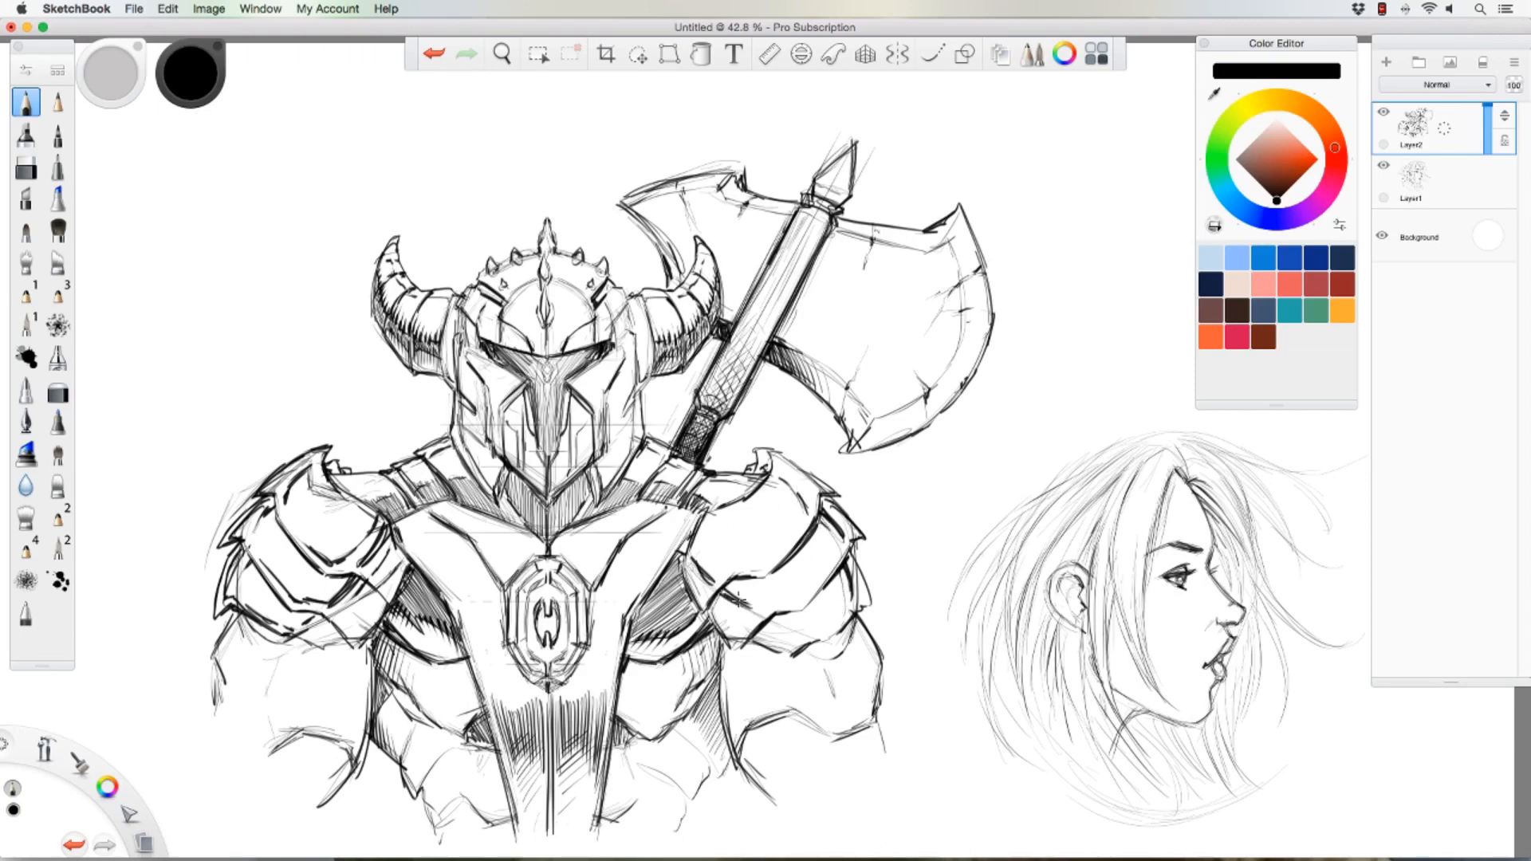
mouse_move(737, 600)
left_mouse_down()
mouse_move(821, 644)
mouse_move(791, 633)
left_mouse_up()
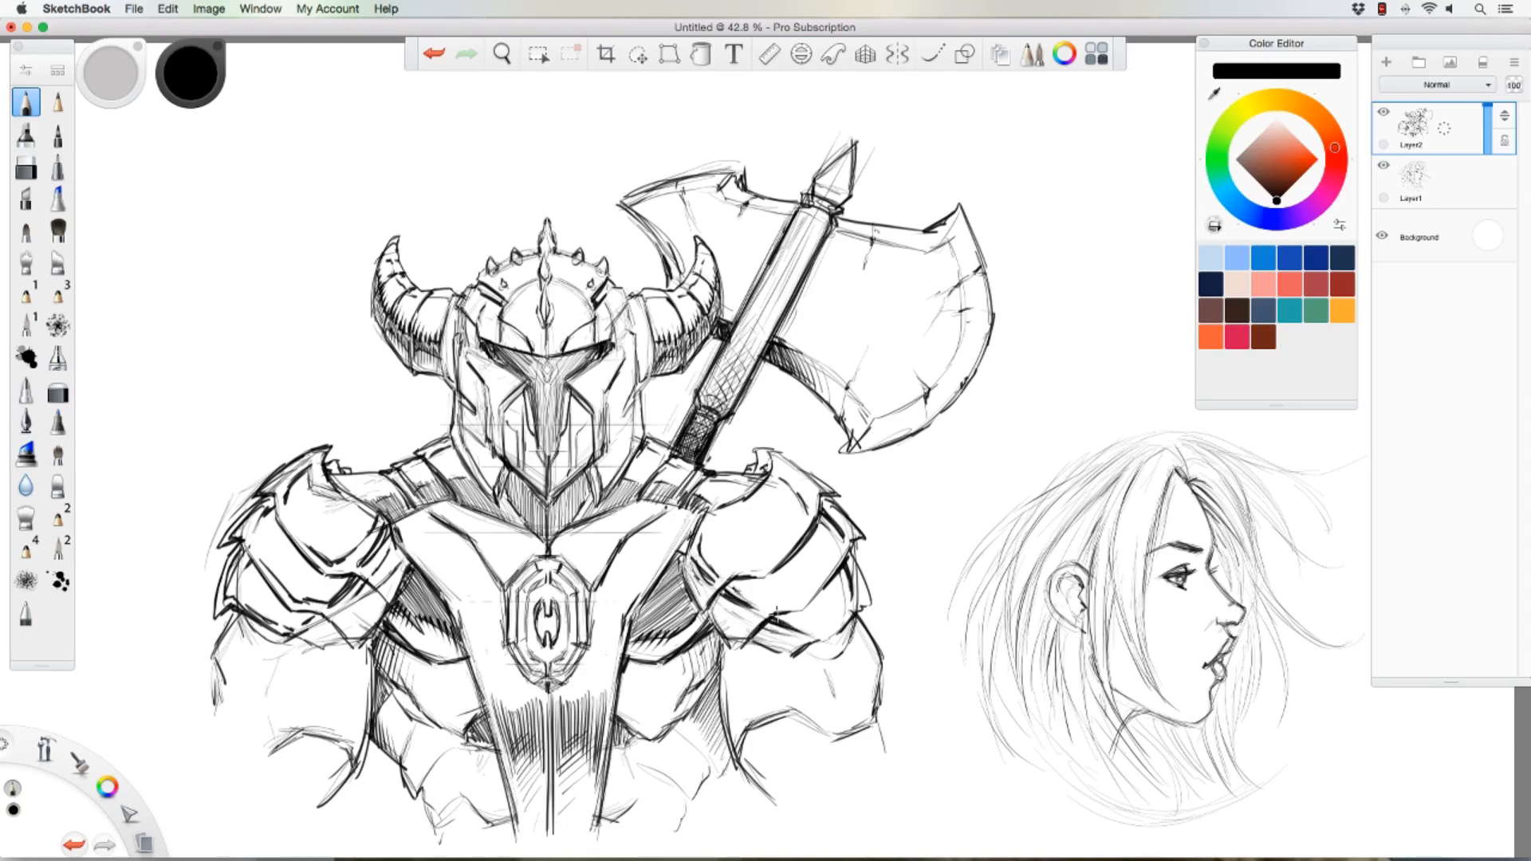
left_click_drag(777, 614, 798, 649)
Step: Darken the outlines of both upper arms below the shoulder guards and add short contour strokes inside them
mouse_move(823, 668)
left_mouse_down()
mouse_move(839, 721)
mouse_move(866, 638)
mouse_move(867, 739)
left_mouse_up()
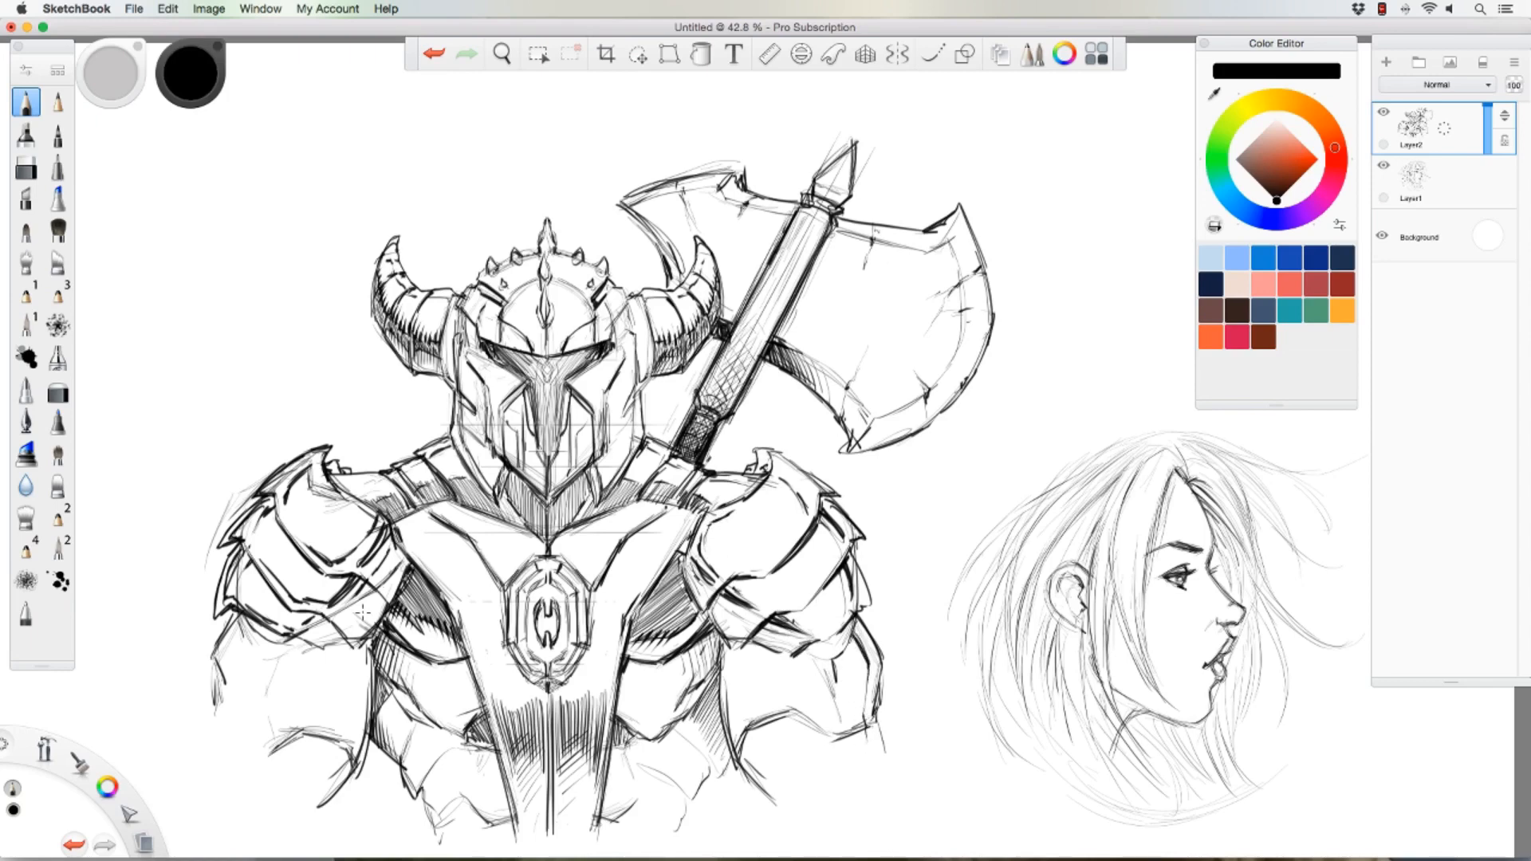
mouse_move(361, 664)
left_mouse_down()
mouse_move(360, 735)
mouse_move(335, 778)
mouse_move(369, 730)
mouse_move(317, 807)
left_mouse_up()
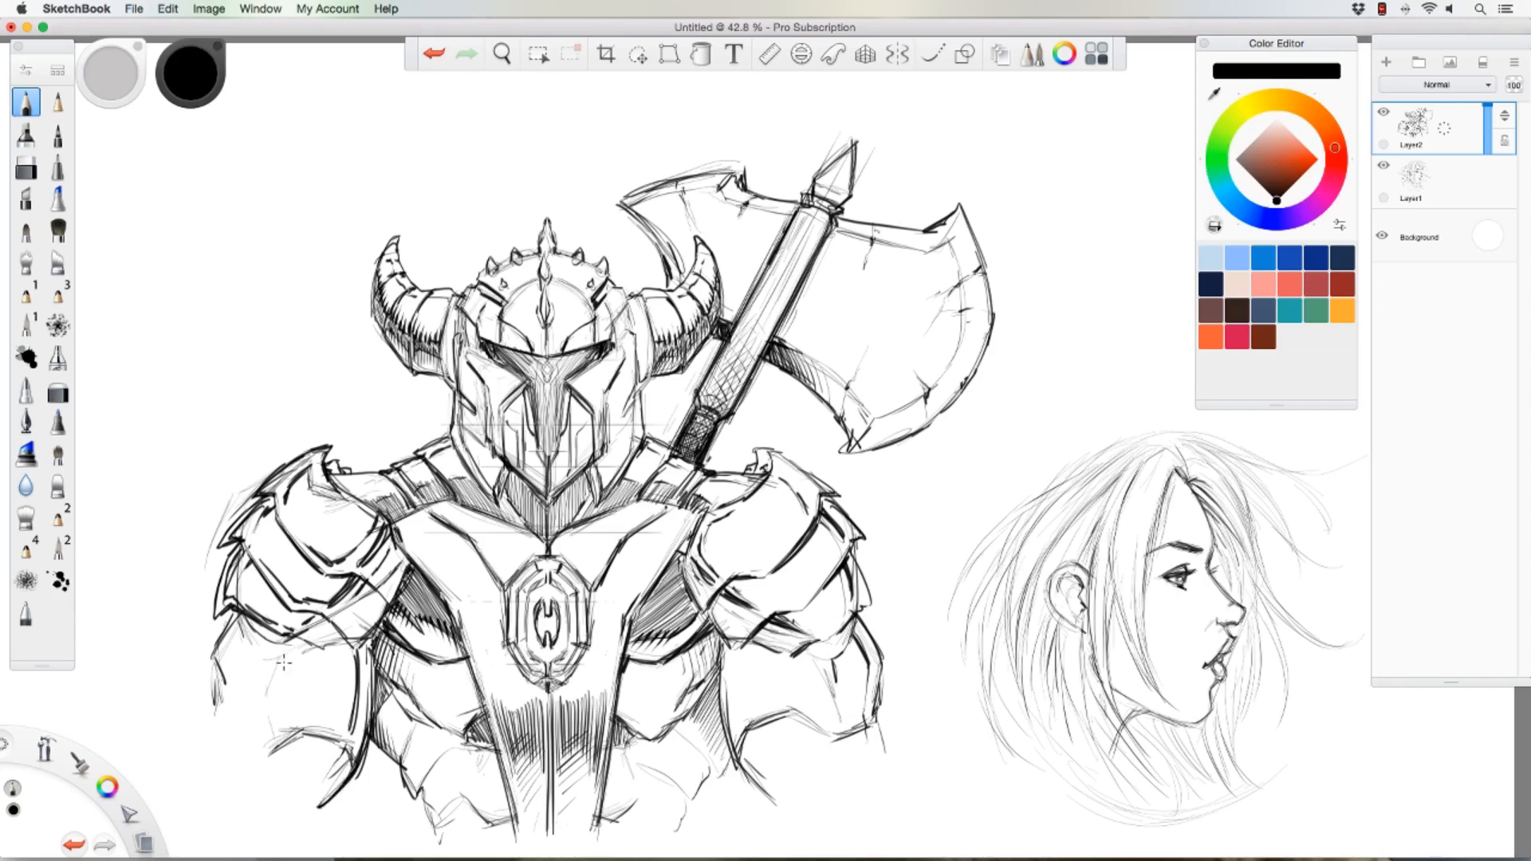
left_click_drag(284, 663, 270, 693)
left_click_drag(857, 624, 878, 718)
left_click_drag(873, 662, 885, 746)
left_click_drag(859, 614, 829, 664)
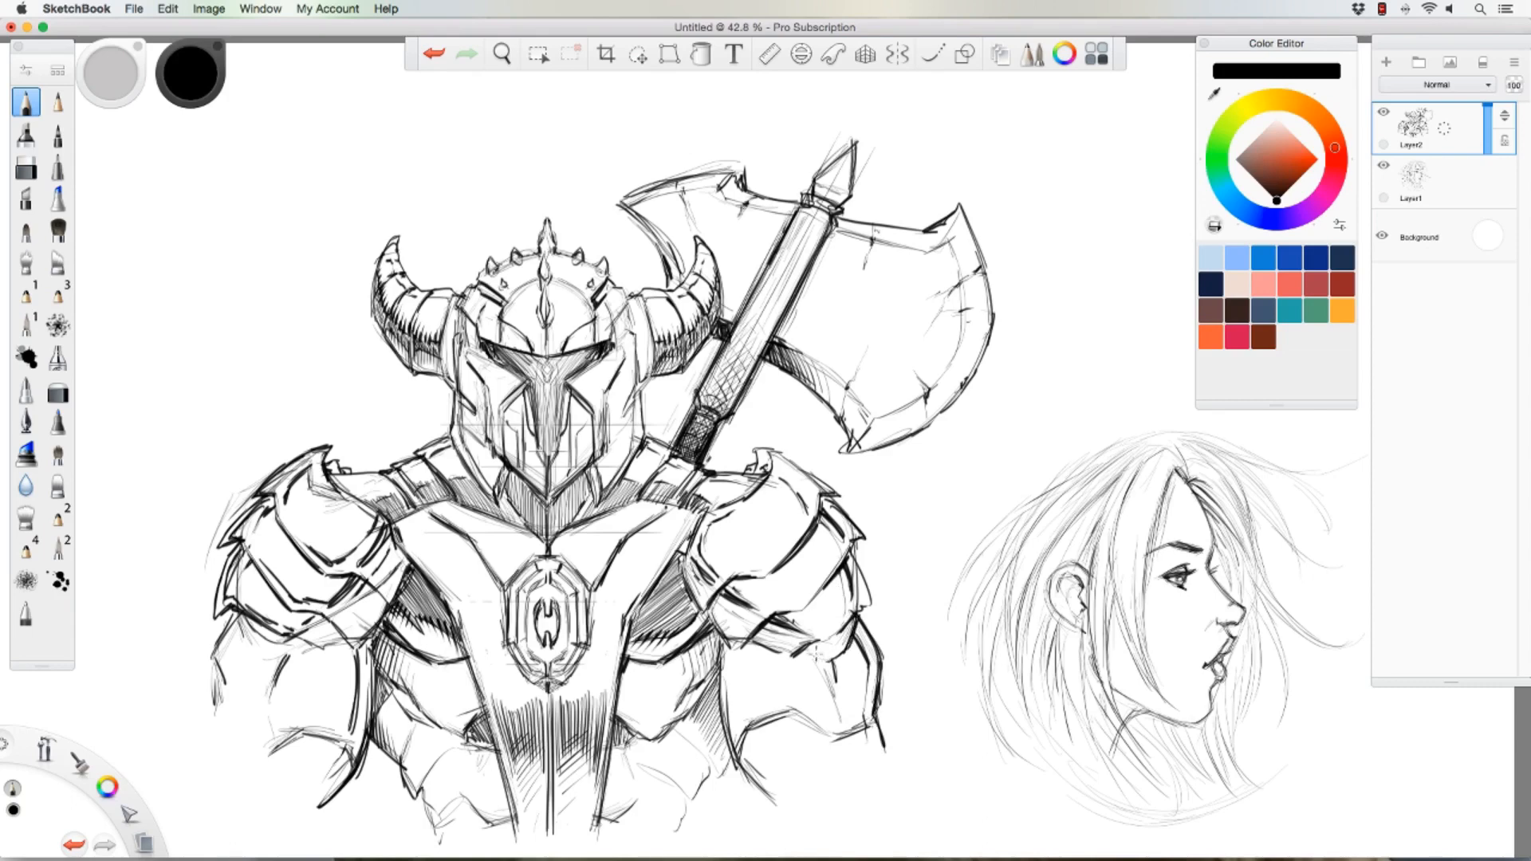
Step: Add contour strokes to the axe-side shoulder guard's plates and shade the shoulder straps on the opposite side
mouse_move(872, 610)
left_mouse_down()
mouse_move(864, 528)
mouse_move(835, 484)
mouse_move(768, 453)
left_mouse_up()
left_click_drag(834, 581, 807, 608)
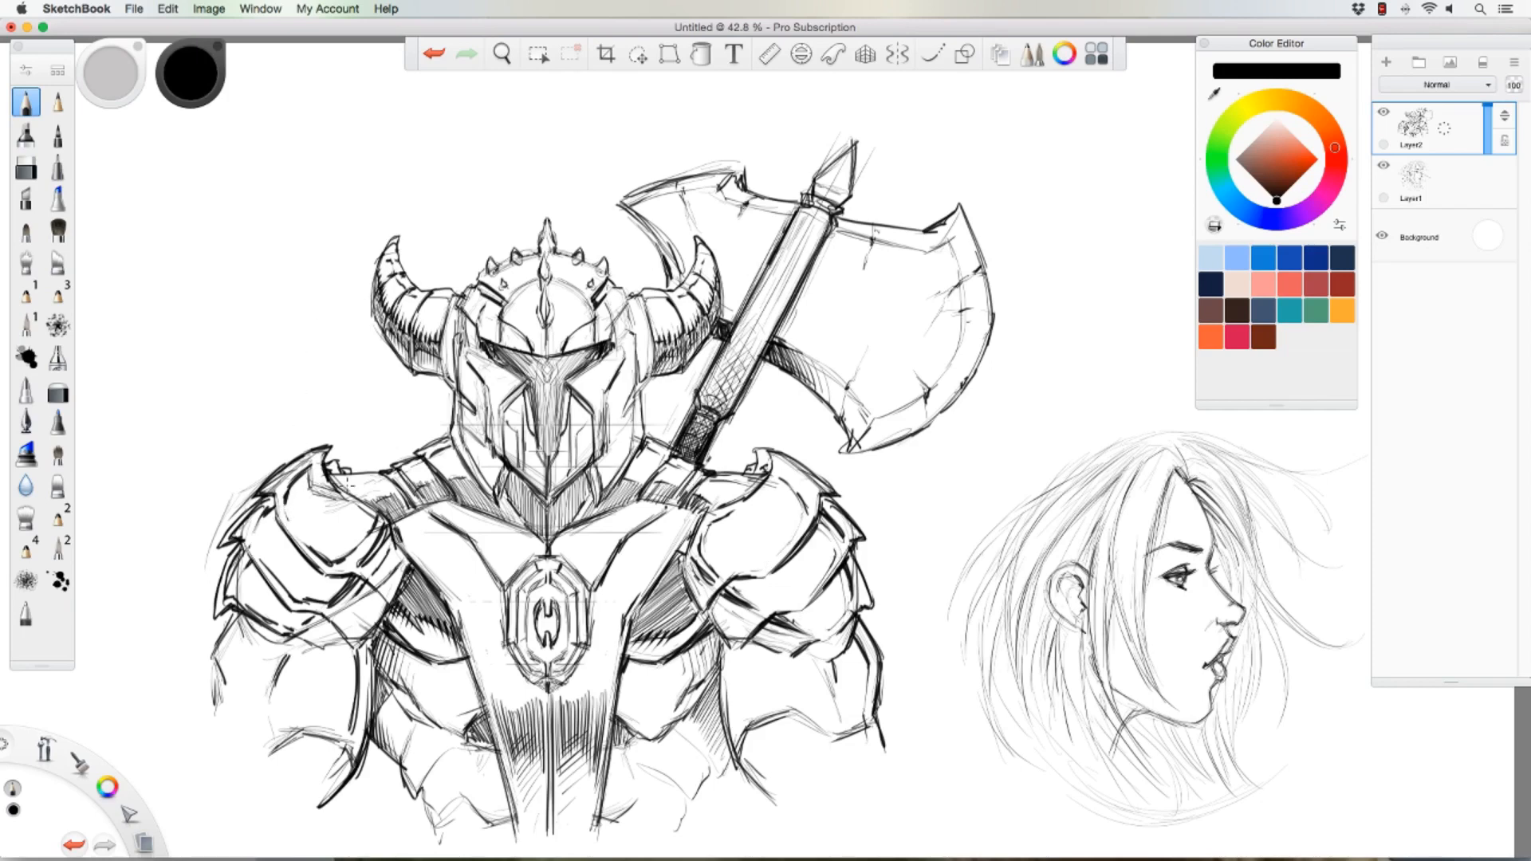
mouse_move(363, 489)
left_mouse_down()
mouse_move(388, 512)
mouse_move(415, 471)
mouse_move(436, 496)
left_mouse_up()
left_click_drag(411, 473, 461, 491)
left_click_drag(446, 461, 464, 483)
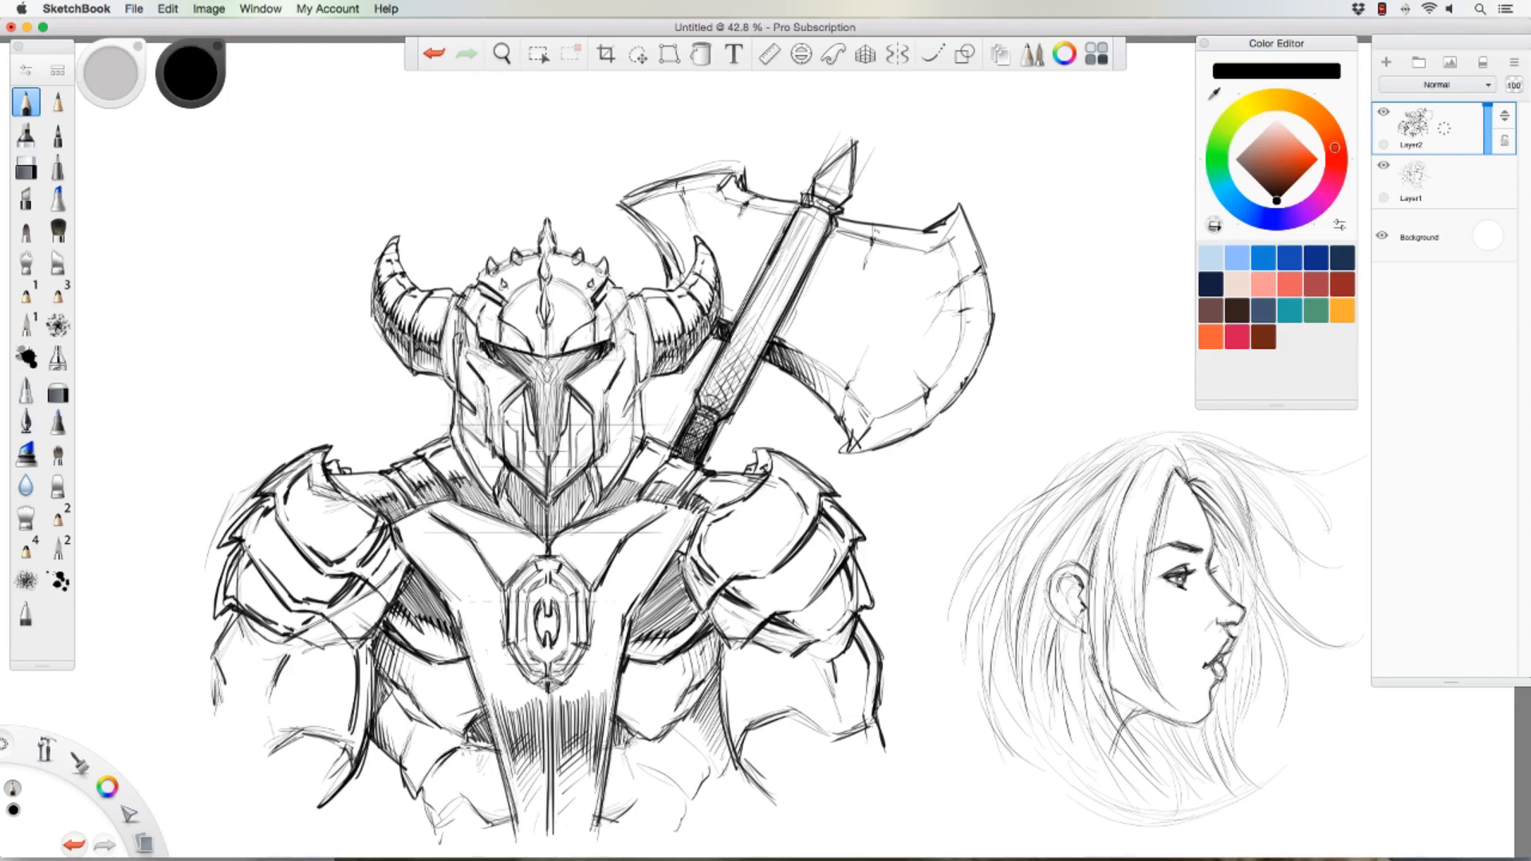
Step: Define the lower waist armour plates on both sides of the central panel with curved outlines
left_click_drag(459, 747, 484, 745)
left_click_drag(629, 758, 673, 790)
mouse_move(612, 750)
left_mouse_down()
mouse_move(680, 797)
mouse_move(711, 750)
mouse_move(682, 810)
mouse_move(722, 754)
mouse_move(666, 837)
left_mouse_up()
left_click_drag(418, 795, 436, 828)
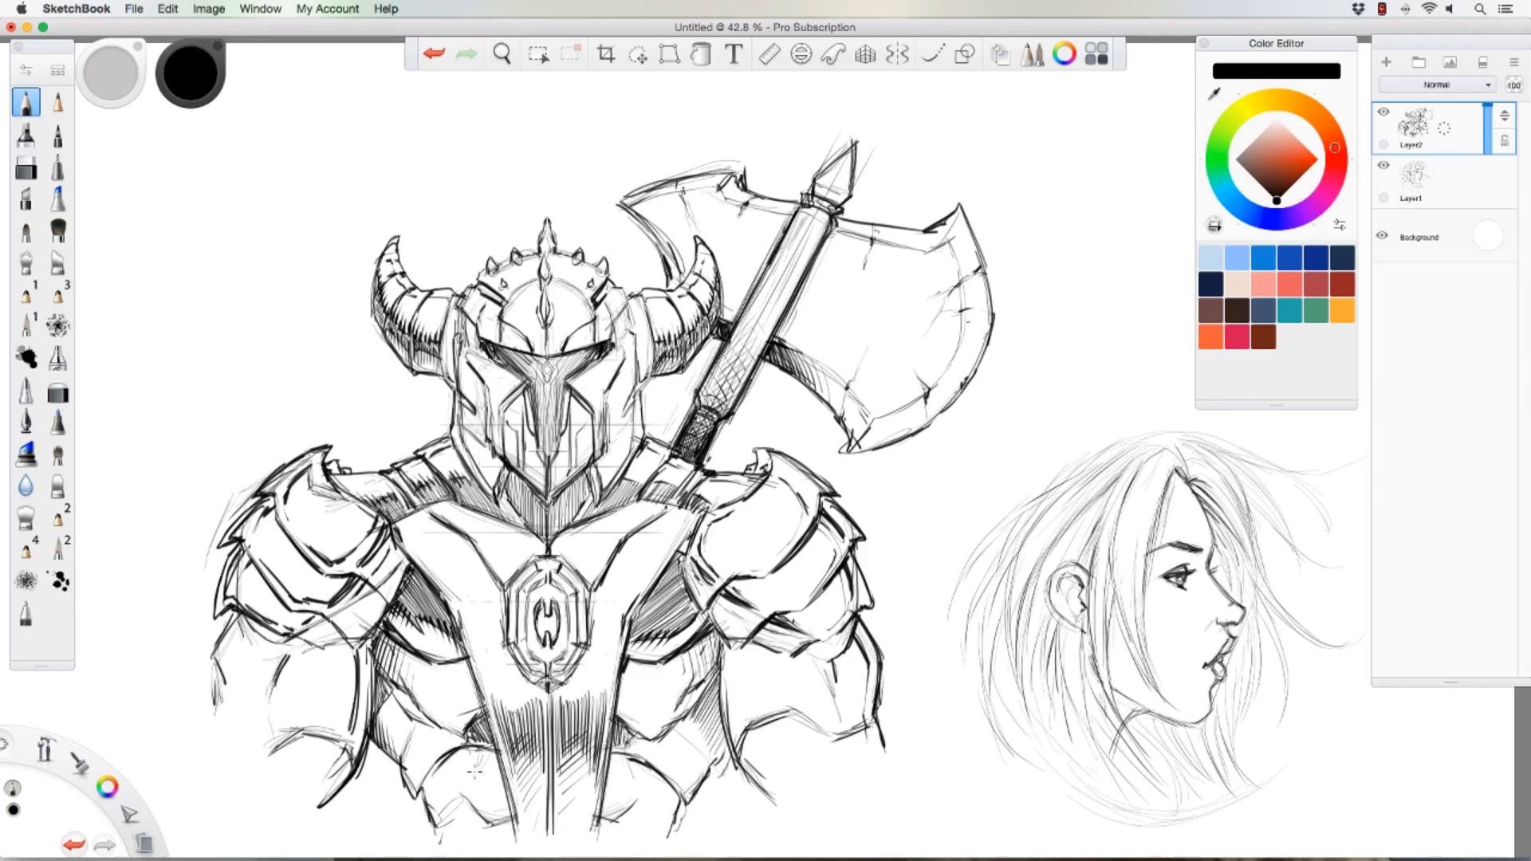
mouse_move(679, 800)
left_mouse_down()
mouse_move(670, 835)
mouse_move(696, 796)
left_mouse_up()
left_click_drag(689, 816, 706, 774)
Step: Shade the waist plates where they overlap and meet the central panel's edges
left_click_drag(613, 754, 708, 765)
left_click_drag(675, 735, 710, 768)
left_click_drag(428, 727, 410, 742)
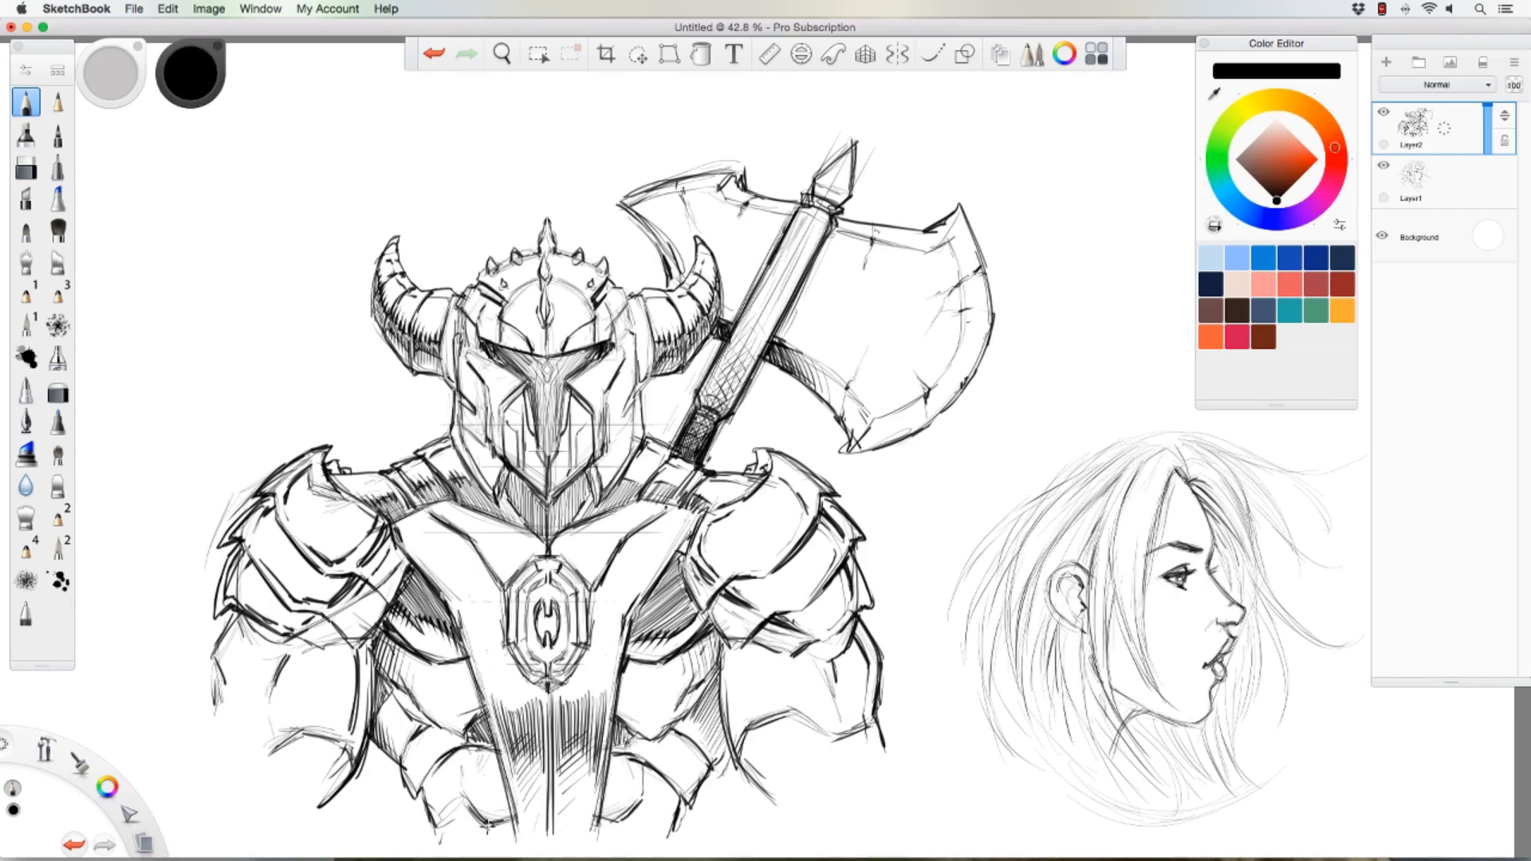
left_click_drag(482, 826, 485, 840)
left_click_drag(626, 829, 622, 843)
left_click_drag(483, 709, 471, 729)
left_click_drag(616, 718, 642, 742)
Step: Reinforce the helmet's cheek edges and draw angled bands across both sides of the upper chest plate
left_click_drag(468, 373, 492, 428)
left_click_drag(610, 378, 597, 418)
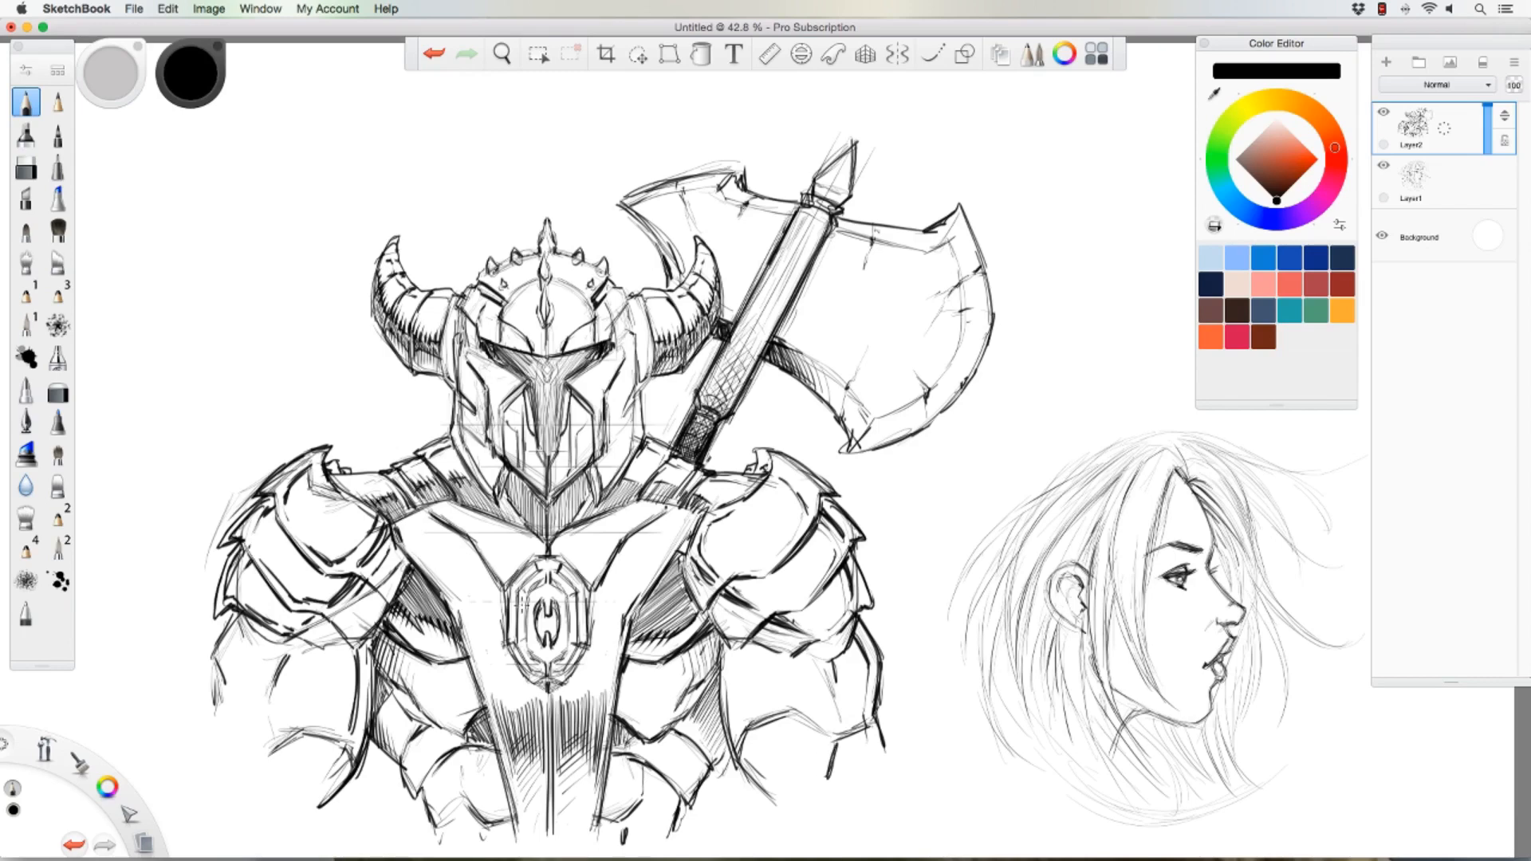
left_click_drag(273, 745, 266, 777)
left_click_drag(409, 544, 457, 513)
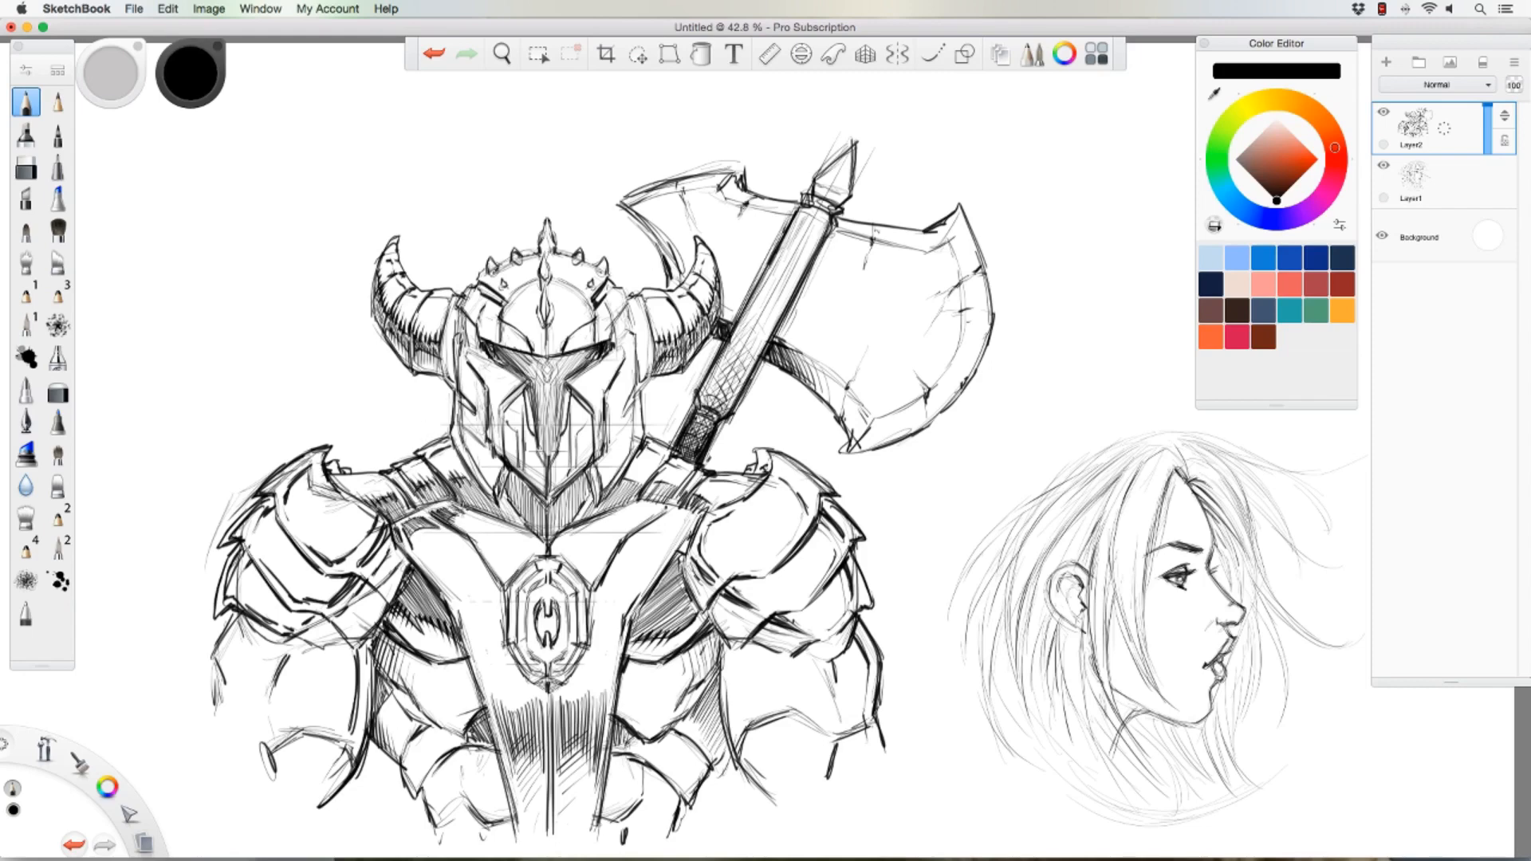
left_click_drag(439, 500, 477, 523)
mouse_move(638, 506)
left_mouse_down()
mouse_move(650, 513)
mouse_move(619, 519)
mouse_move(648, 533)
mouse_move(662, 519)
mouse_move(688, 540)
left_mouse_up()
Step: Add scratches and contour strokes to the large axe blade's inner face, upper edge and lower horn
mouse_move(818, 288)
left_mouse_down()
mouse_move(812, 319)
mouse_move(807, 301)
mouse_move(838, 344)
left_mouse_up()
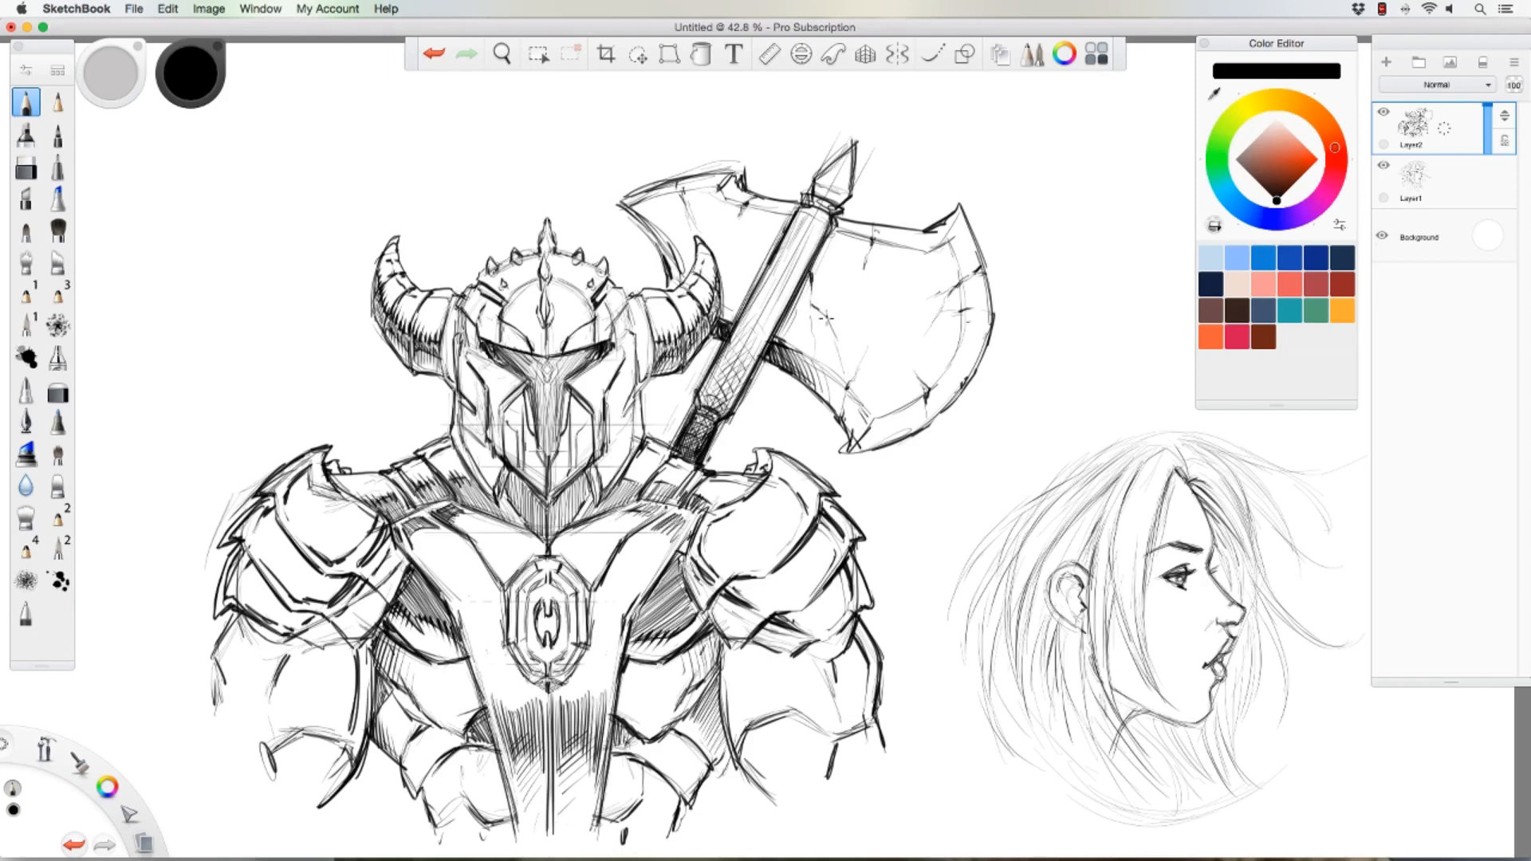
mouse_move(883, 237)
left_mouse_down()
mouse_move(900, 250)
mouse_move(887, 275)
left_mouse_up()
mouse_move(842, 418)
left_mouse_down()
mouse_move(843, 459)
mouse_move(914, 438)
mouse_move(908, 405)
mouse_move(867, 410)
mouse_move(832, 372)
left_mouse_up()
left_click_drag(842, 381, 807, 356)
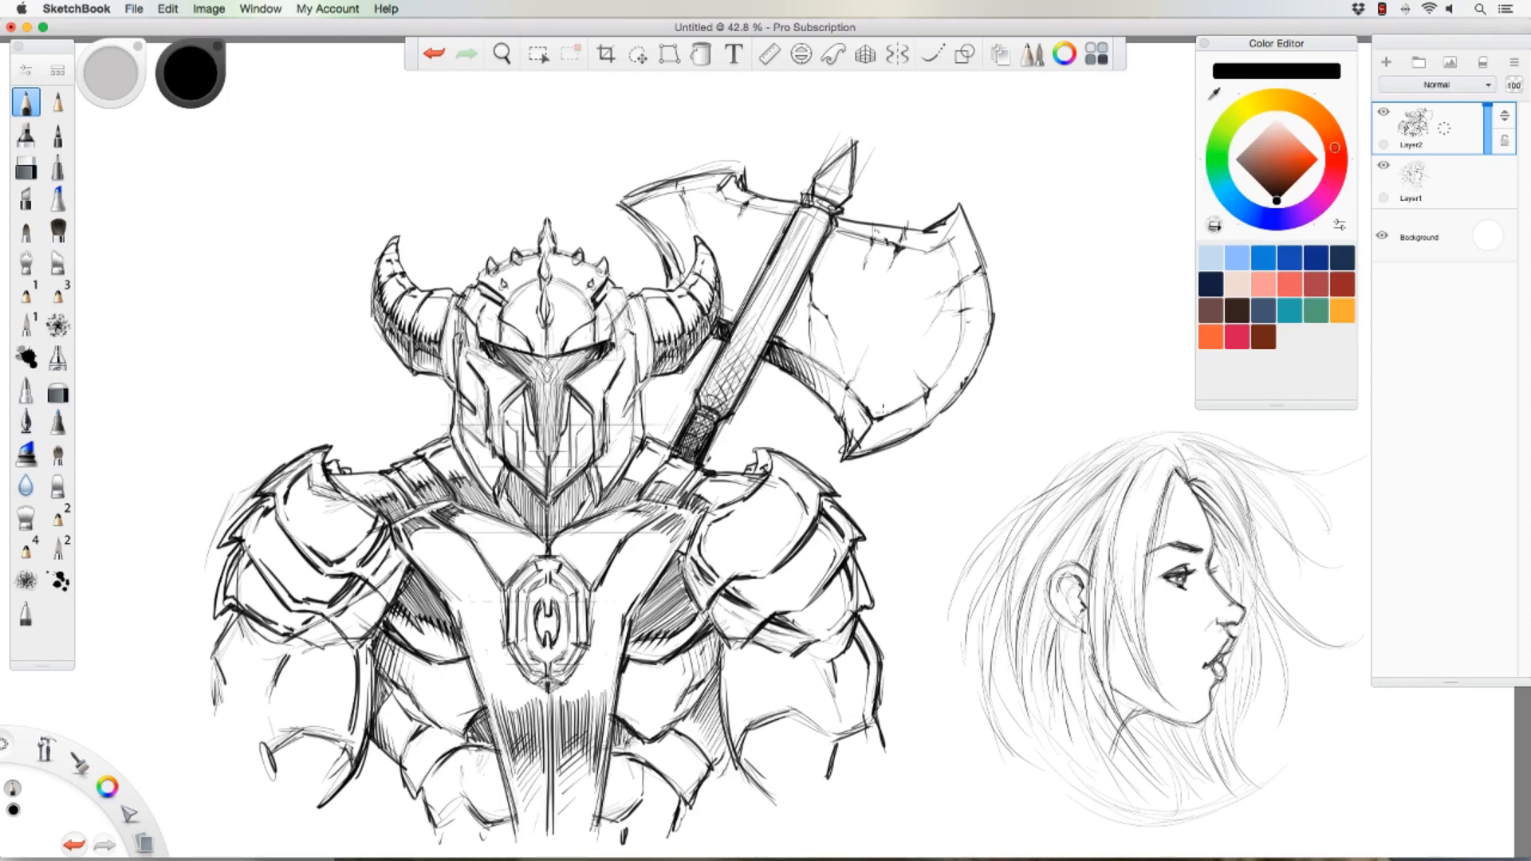
Step: Shade the large axe blade's lower tip and upper corner and mark nicks along its cutting edge
left_click_drag(867, 422, 910, 397)
left_click_drag(880, 435, 900, 412)
left_click_drag(884, 439, 913, 403)
mouse_move(847, 453)
left_mouse_down()
mouse_move(905, 357)
mouse_move(927, 400)
mouse_move(921, 376)
left_mouse_up()
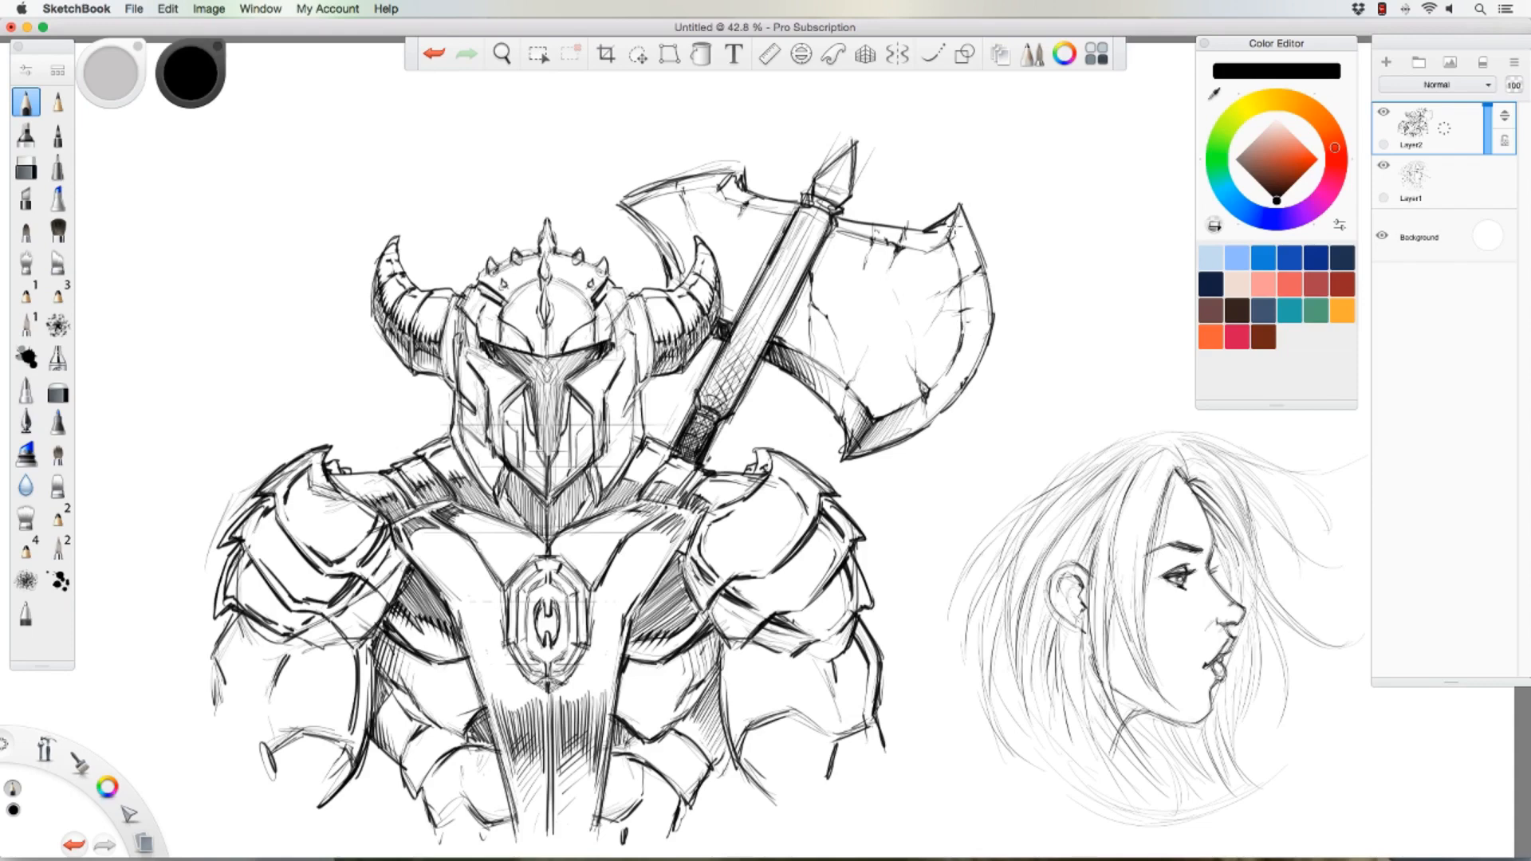
left_click_drag(949, 237, 924, 251)
Step: Add facet lines to the axe's pointed tip and texture the handle with wood-grain strokes along its length
mouse_move(823, 183)
left_mouse_down()
mouse_move(844, 193)
mouse_move(827, 166)
mouse_move(850, 145)
left_mouse_up()
mouse_move(827, 203)
left_mouse_down()
mouse_move(852, 165)
mouse_move(843, 195)
mouse_move(820, 164)
mouse_move(843, 147)
left_mouse_up()
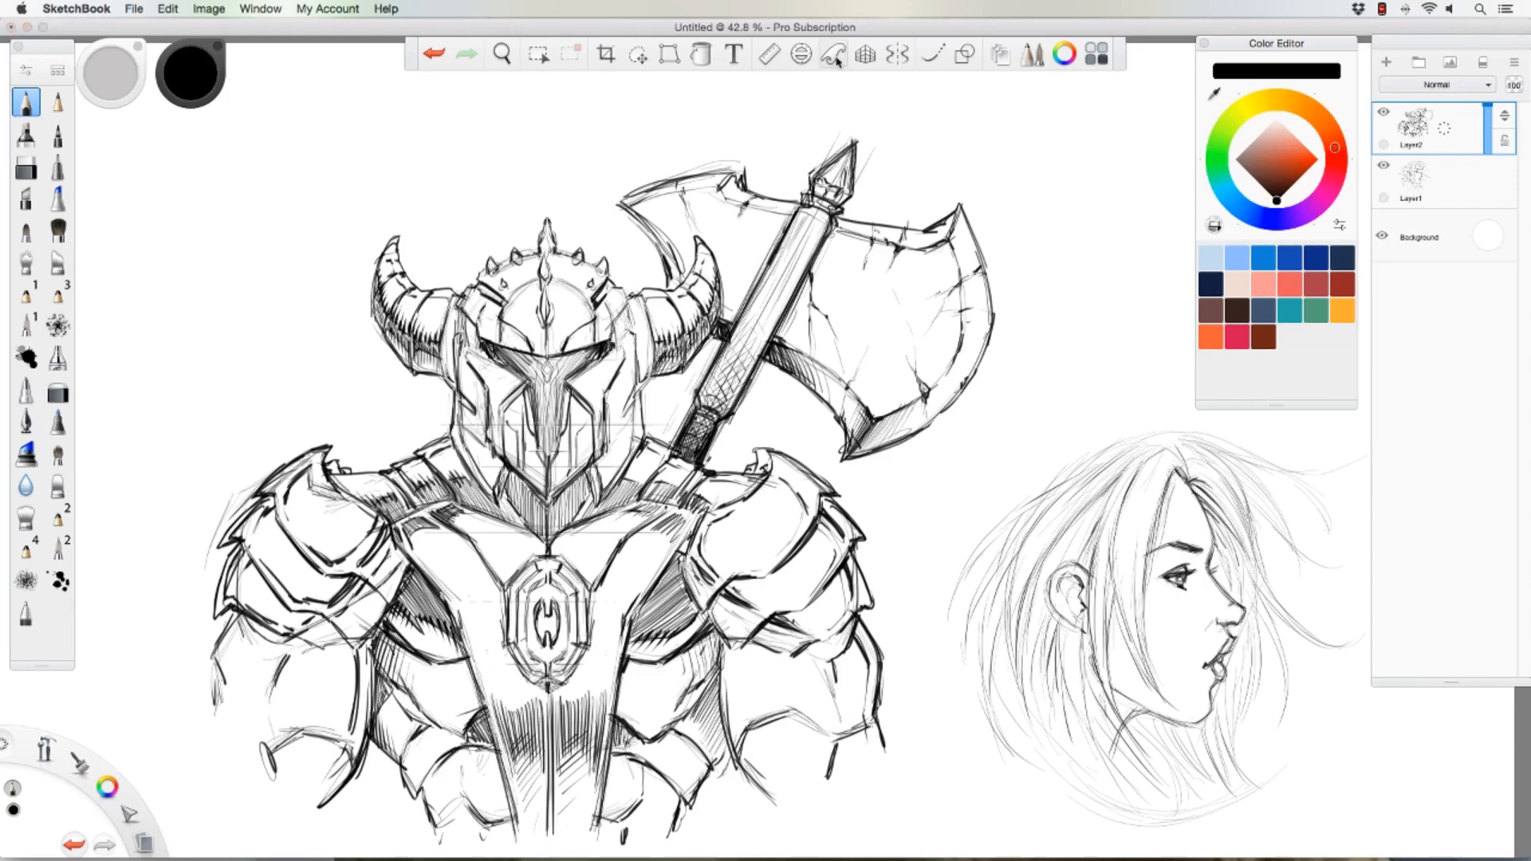
mouse_move(782, 245)
left_mouse_down()
mouse_move(796, 219)
mouse_move(794, 280)
left_mouse_up()
left_click_drag(799, 272, 776, 306)
left_click_drag(783, 280, 763, 298)
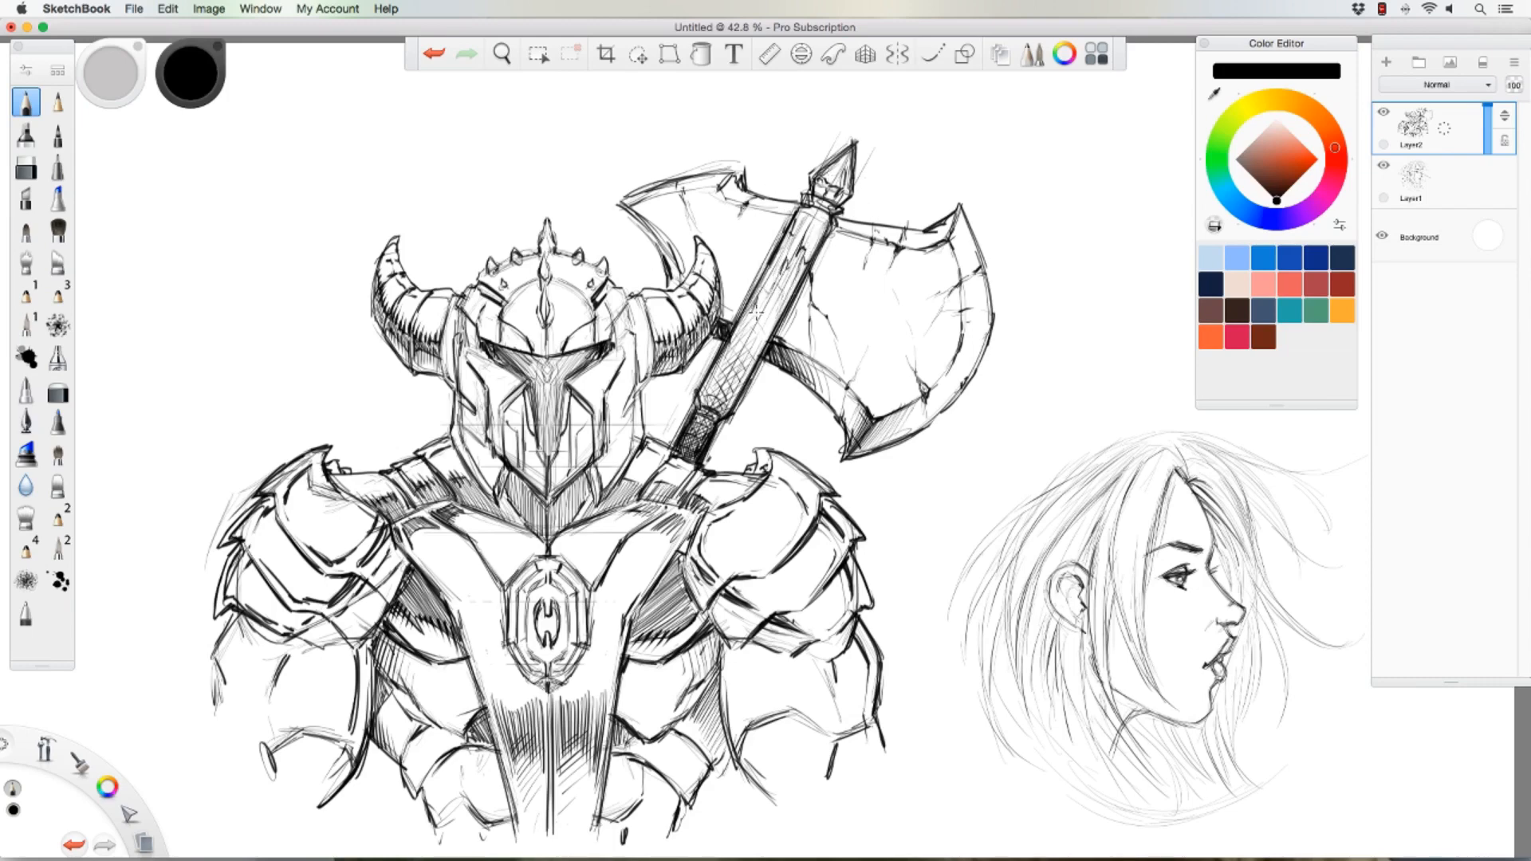
left_click_drag(759, 321, 717, 407)
mouse_move(824, 217)
left_mouse_down()
mouse_move(799, 256)
mouse_move(801, 231)
left_mouse_up()
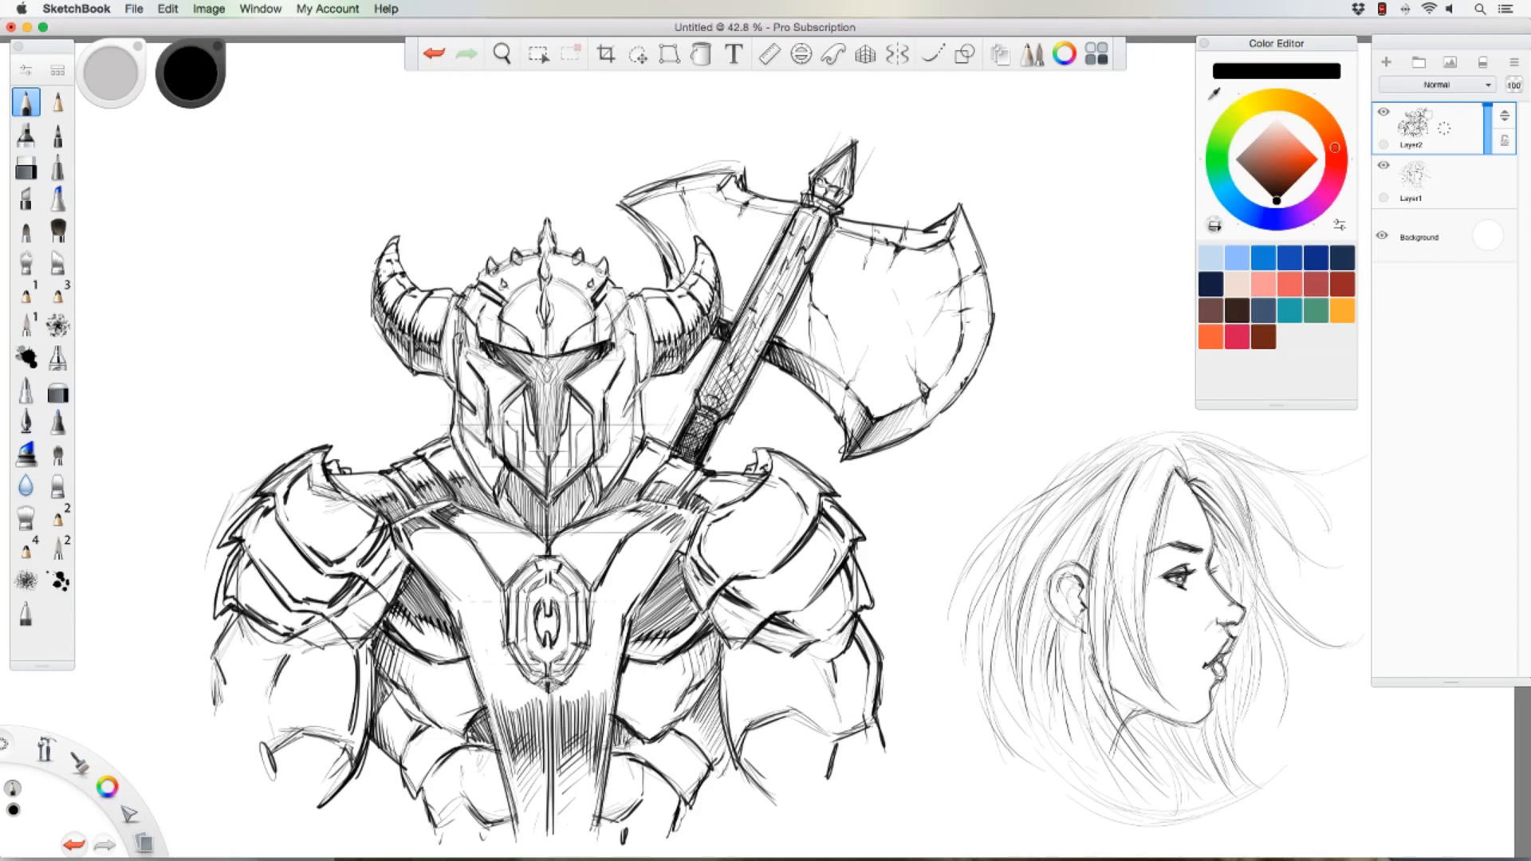
Step: Scale the warrior layer down to about three quarters of its size
left_click(637, 54)
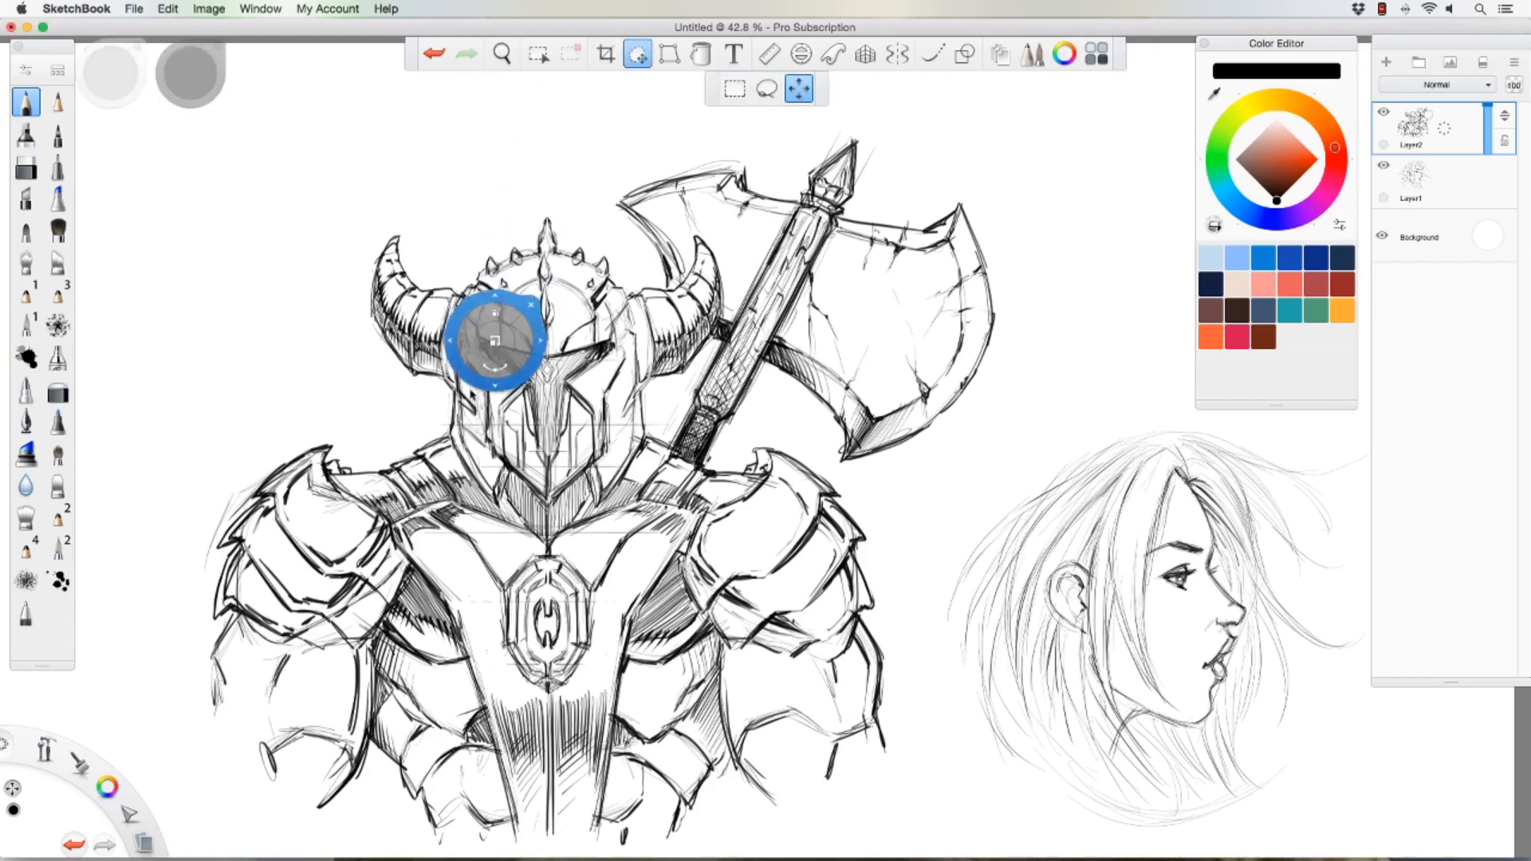
left_click_drag(481, 363, 451, 390)
left_click(424, 276)
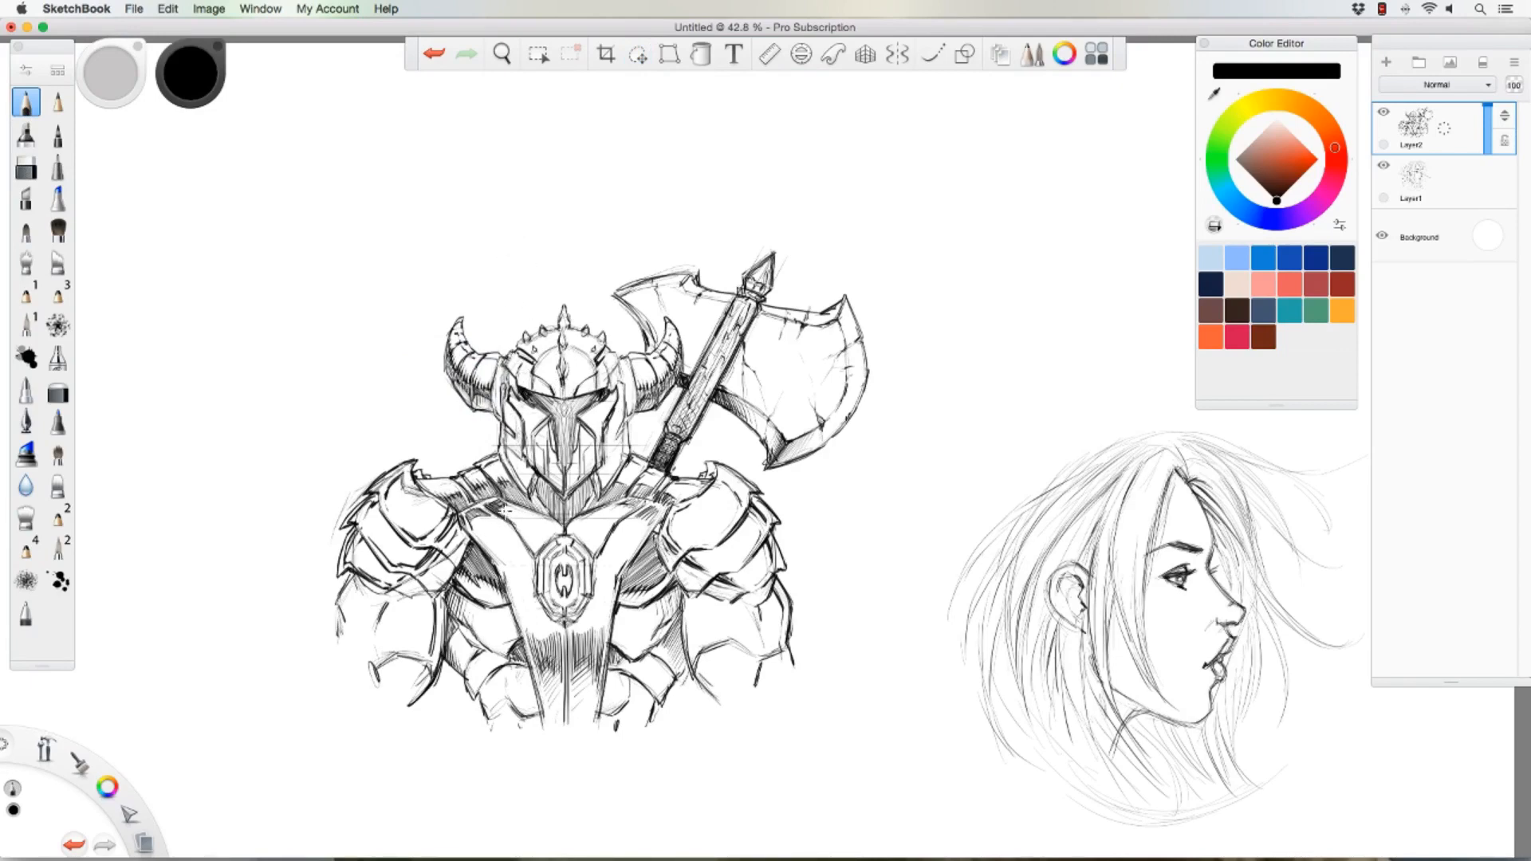
Step: Shrink the warrior layer slightly more and move it directly above the woman's profile
left_click(637, 54)
left_click_drag(606, 235, 591, 247)
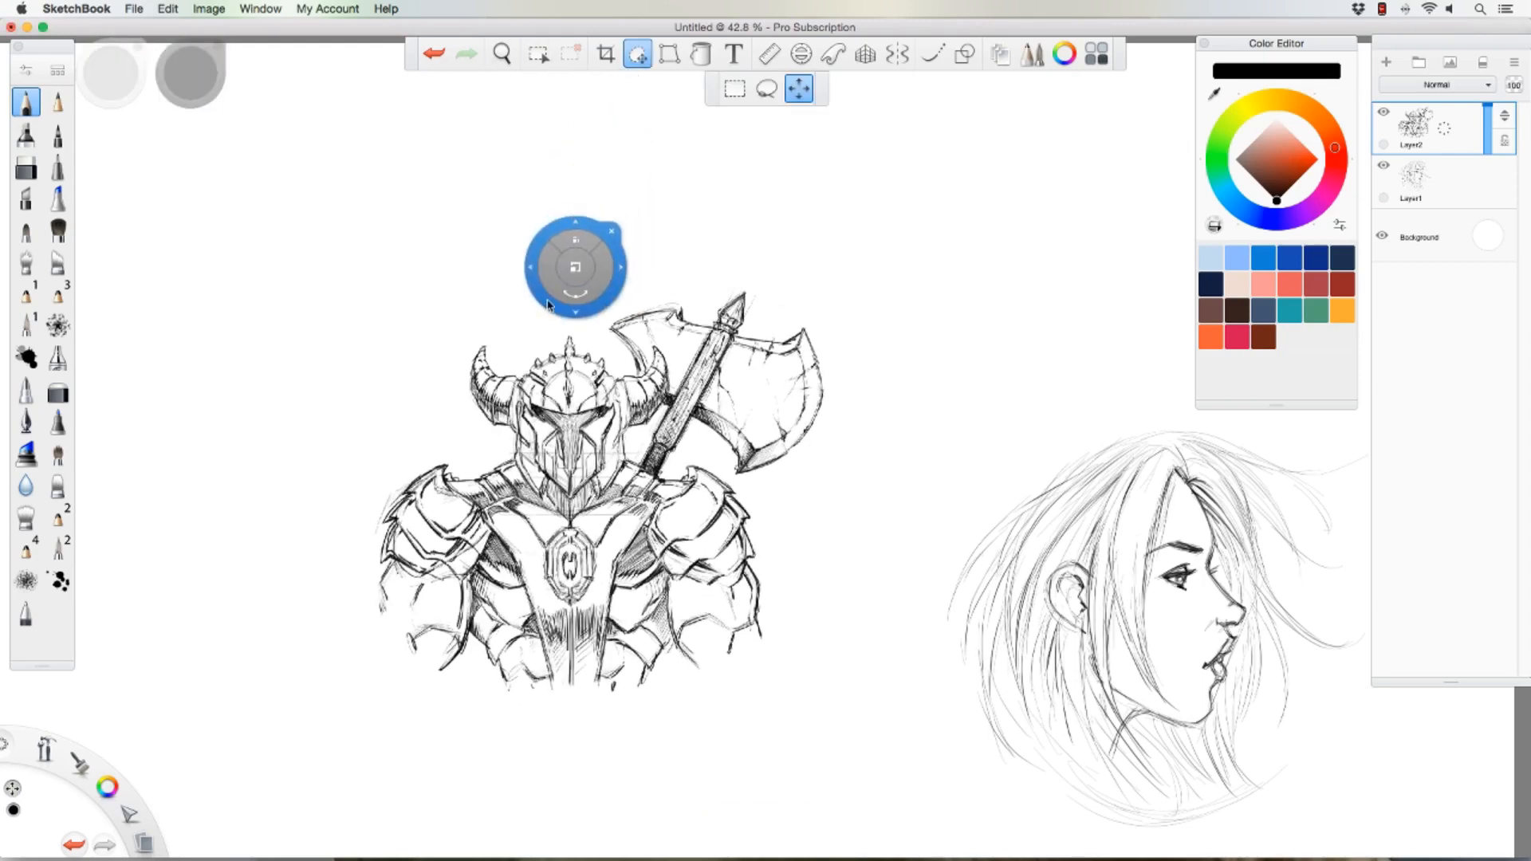
mouse_move(562, 304)
left_mouse_down()
mouse_move(687, 303)
mouse_move(922, 109)
left_mouse_up()
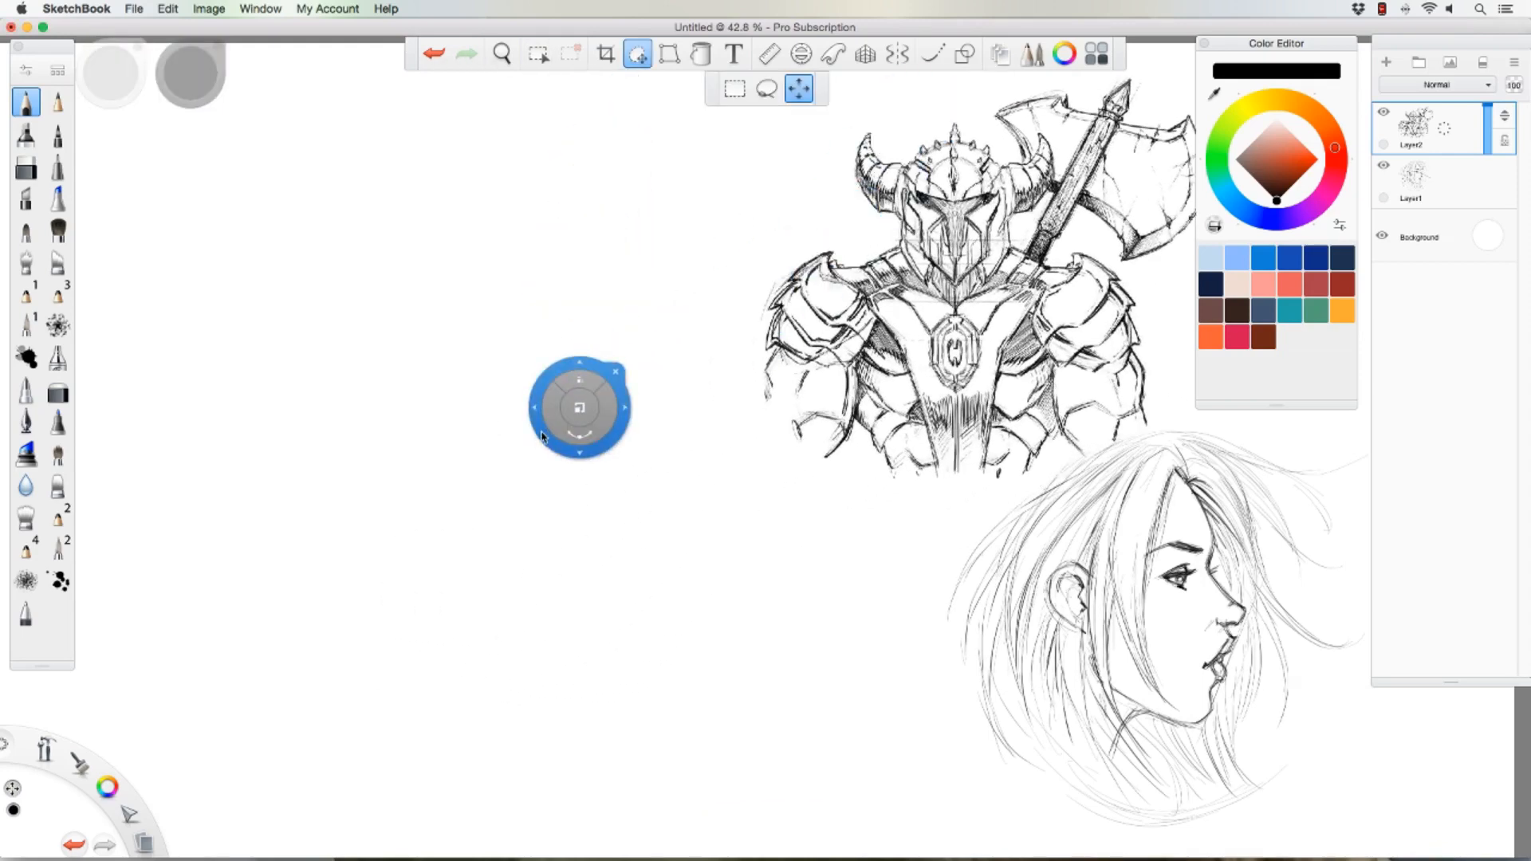
left_click_drag(545, 417, 549, 415)
left_click(614, 358)
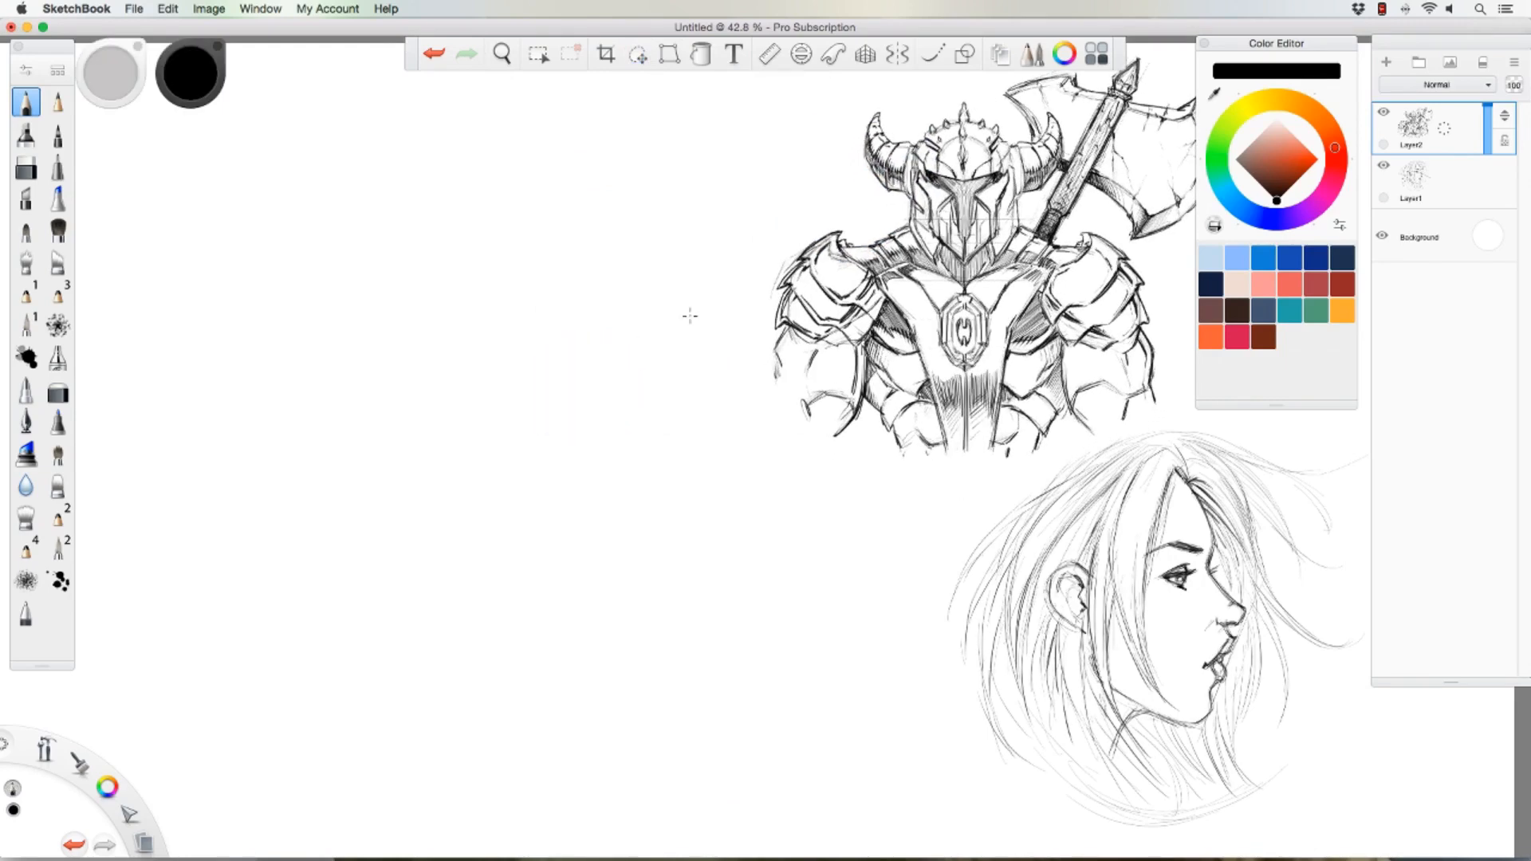
Step: Add a new layer and sketch the rounded top of a third head in the empty canvas area
left_click(1386, 61)
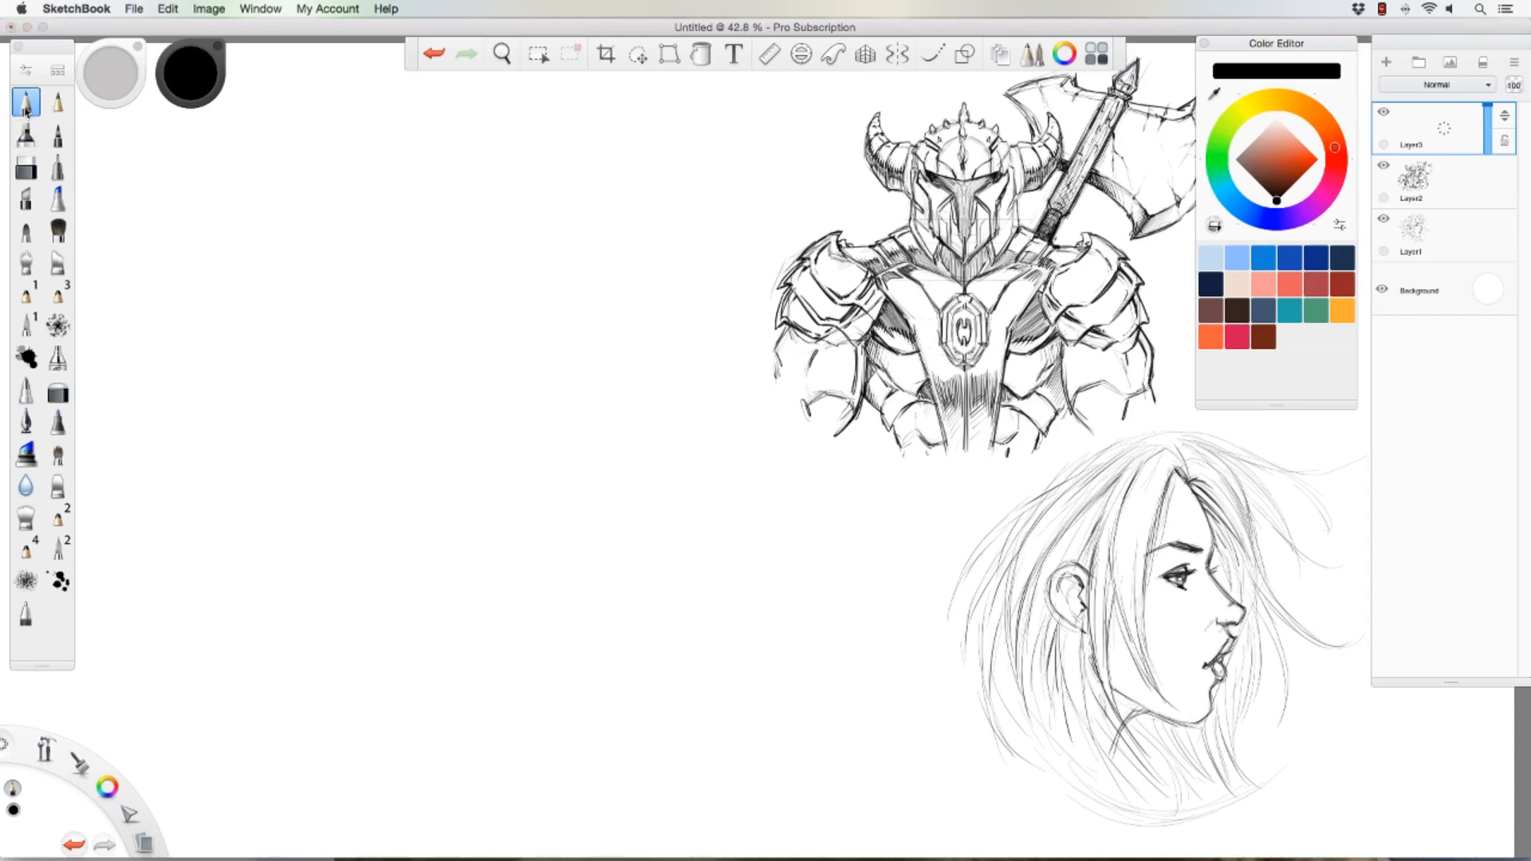
left_click_drag(347, 444, 358, 508)
mouse_move(350, 430)
left_mouse_down()
mouse_move(419, 351)
mouse_move(389, 382)
mouse_move(524, 352)
mouse_move(495, 350)
mouse_move(582, 489)
left_mouse_up()
left_click_drag(563, 374, 596, 496)
left_click_drag(584, 417, 598, 501)
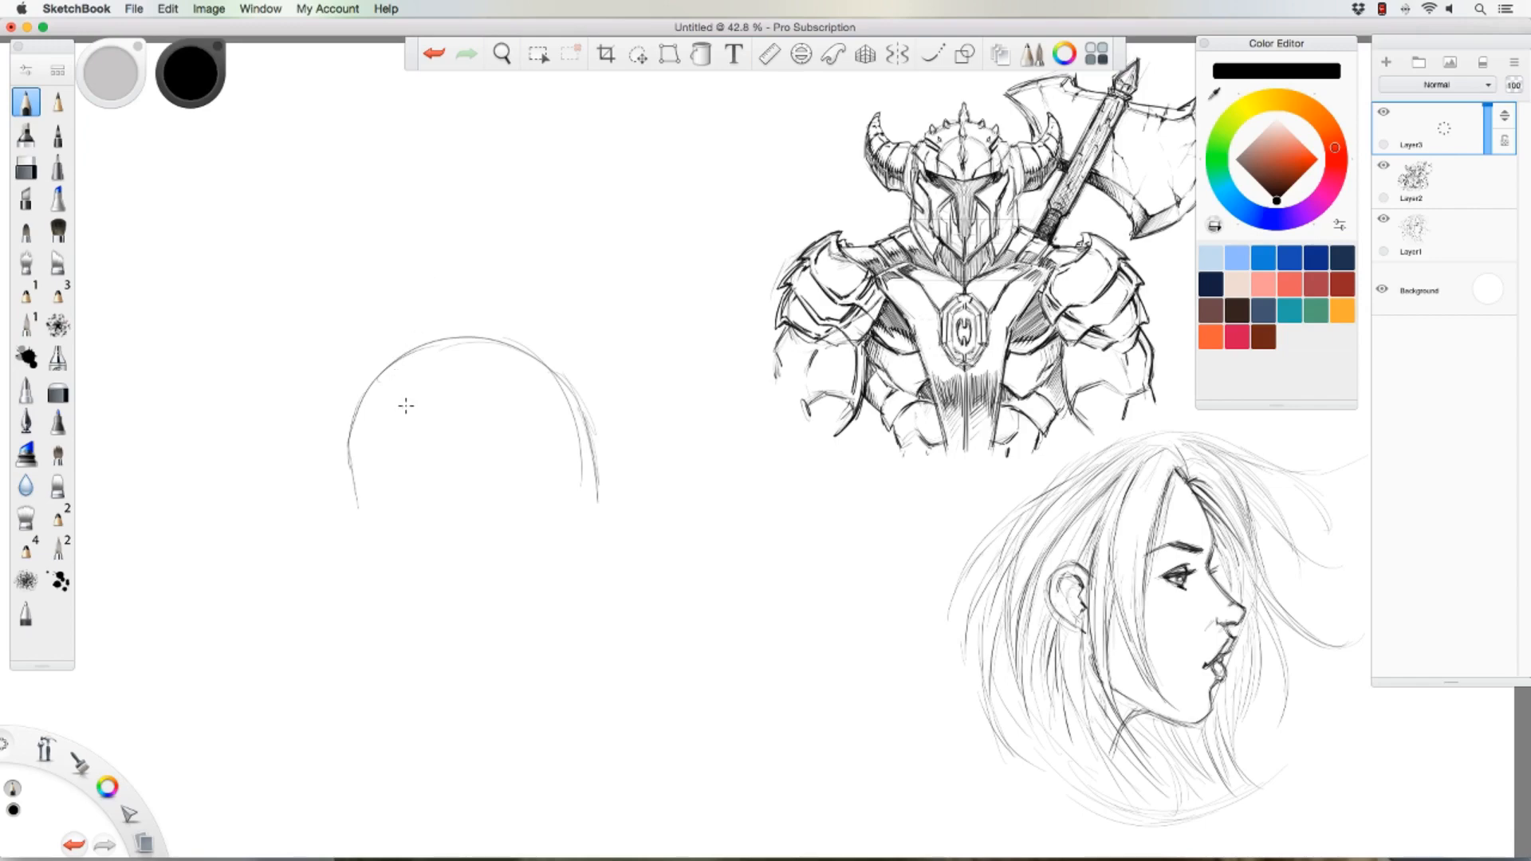
Step: Complete and reinforce the tilted oval head outline down to the jaw, and add a short neck line
mouse_move(357, 428)
left_mouse_down()
mouse_move(470, 337)
mouse_move(532, 354)
mouse_move(578, 410)
mouse_move(476, 347)
mouse_move(340, 449)
mouse_move(374, 385)
mouse_move(353, 479)
mouse_move(368, 552)
mouse_move(360, 530)
mouse_move(410, 656)
mouse_move(432, 677)
mouse_move(445, 666)
mouse_move(493, 691)
mouse_move(453, 681)
mouse_move(543, 688)
mouse_move(465, 693)
mouse_move(557, 670)
mouse_move(477, 672)
mouse_move(576, 653)
mouse_move(457, 671)
mouse_move(492, 675)
mouse_move(404, 643)
mouse_move(344, 466)
mouse_move(353, 402)
mouse_move(563, 402)
mouse_move(593, 444)
mouse_move(607, 556)
mouse_move(612, 543)
mouse_move(548, 676)
mouse_move(508, 664)
mouse_move(578, 652)
mouse_move(612, 573)
mouse_move(581, 423)
left_mouse_up()
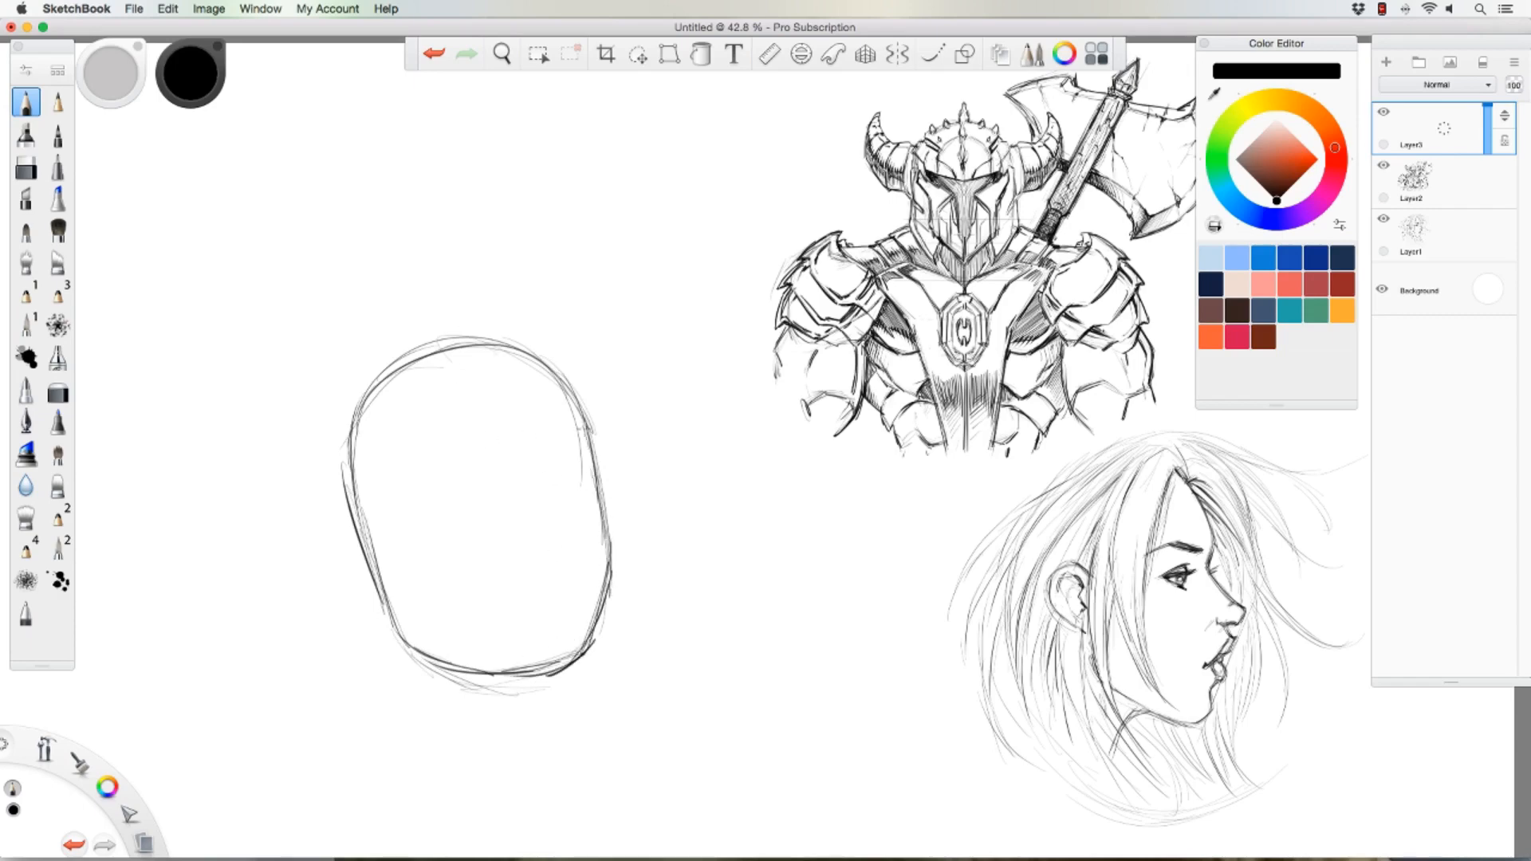
mouse_move(457, 355)
left_mouse_down()
mouse_move(356, 426)
mouse_move(347, 494)
mouse_move(354, 455)
mouse_move(395, 638)
mouse_move(455, 674)
mouse_move(576, 656)
mouse_move(618, 568)
left_mouse_up()
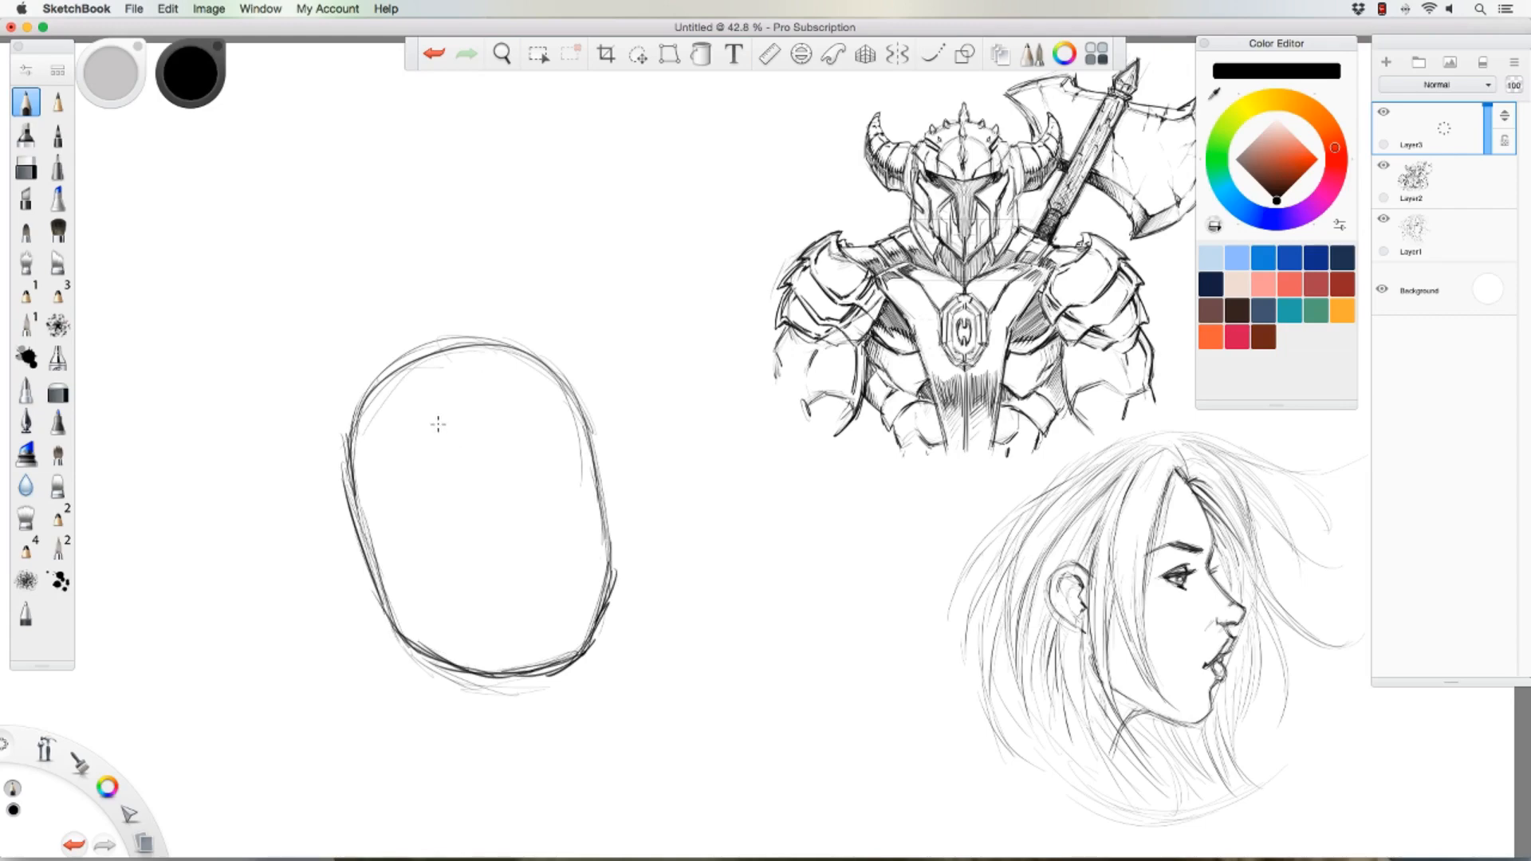
mouse_move(591, 435)
left_mouse_down()
mouse_move(616, 589)
mouse_move(584, 655)
mouse_move(482, 686)
mouse_move(391, 622)
mouse_move(358, 468)
mouse_move(370, 387)
mouse_move(599, 502)
mouse_move(608, 618)
mouse_move(546, 684)
mouse_move(383, 625)
mouse_move(363, 509)
left_mouse_up()
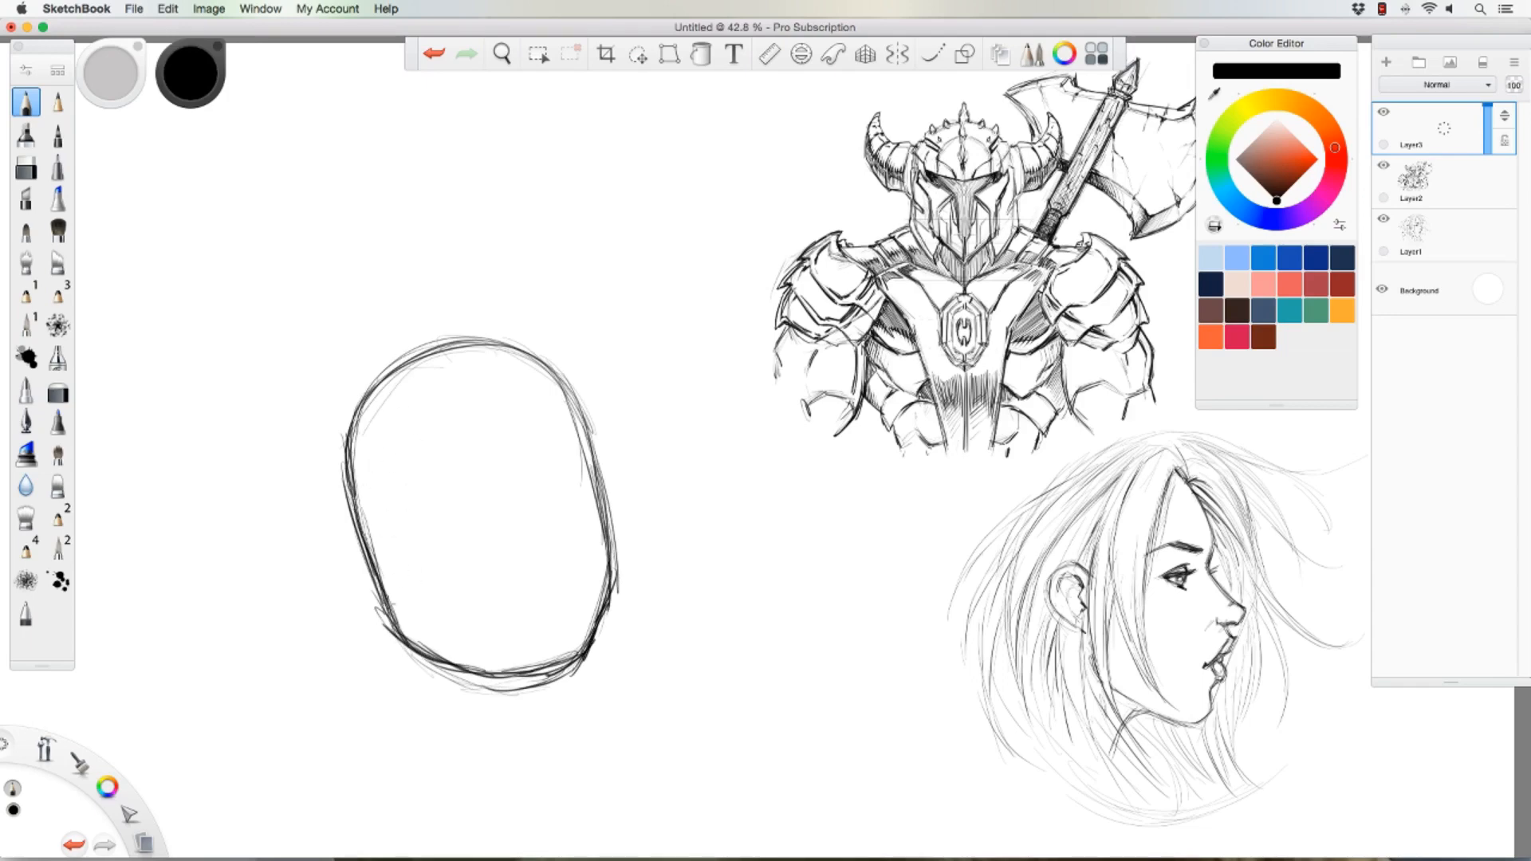
left_click_drag(412, 636, 455, 716)
Step: Draw a curved vertical centre line and an arched eye guideline across the head
mouse_move(459, 374)
left_mouse_down()
mouse_move(542, 618)
mouse_move(495, 421)
mouse_move(560, 666)
left_mouse_up()
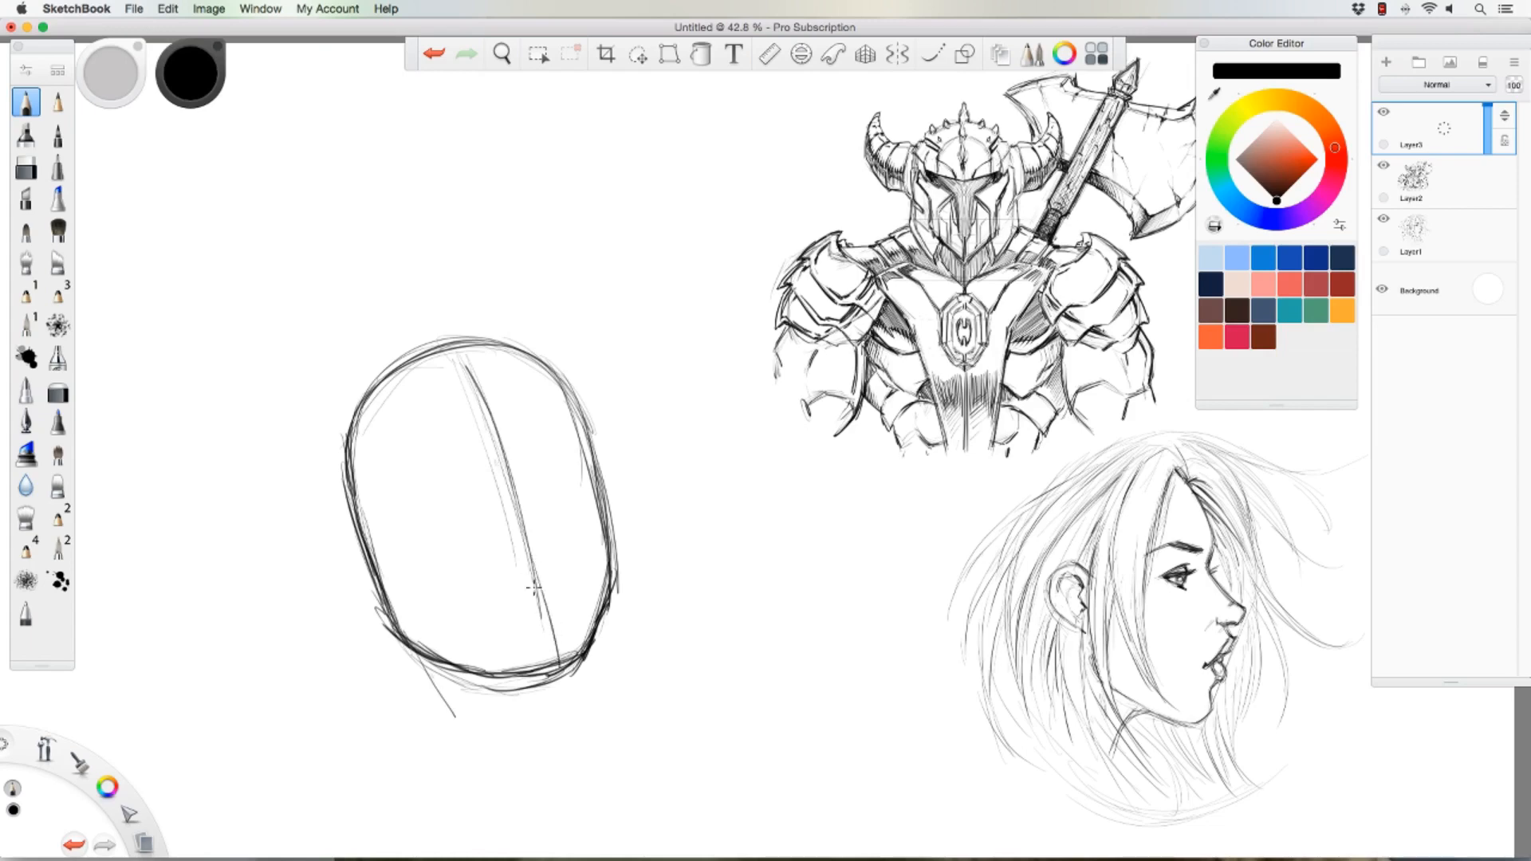
left_click_drag(396, 503, 489, 438)
mouse_move(428, 448)
left_mouse_down()
mouse_move(580, 439)
mouse_move(515, 432)
mouse_move(409, 486)
left_mouse_up()
left_click_drag(488, 437, 395, 498)
Step: Mark the base of the nose and draw an open, grimacing mouth with a lower-lip line
mouse_move(483, 529)
left_mouse_down()
mouse_move(539, 506)
mouse_move(503, 514)
mouse_move(518, 509)
left_mouse_up()
mouse_move(498, 581)
left_mouse_down()
mouse_move(571, 561)
mouse_move(556, 545)
mouse_move(487, 567)
mouse_move(481, 610)
mouse_move(502, 556)
mouse_move(574, 570)
mouse_move(546, 546)
mouse_move(492, 553)
mouse_move(479, 612)
mouse_move(577, 575)
mouse_move(483, 606)
mouse_move(566, 584)
mouse_move(561, 608)
mouse_move(523, 616)
mouse_move(562, 606)
left_mouse_up()
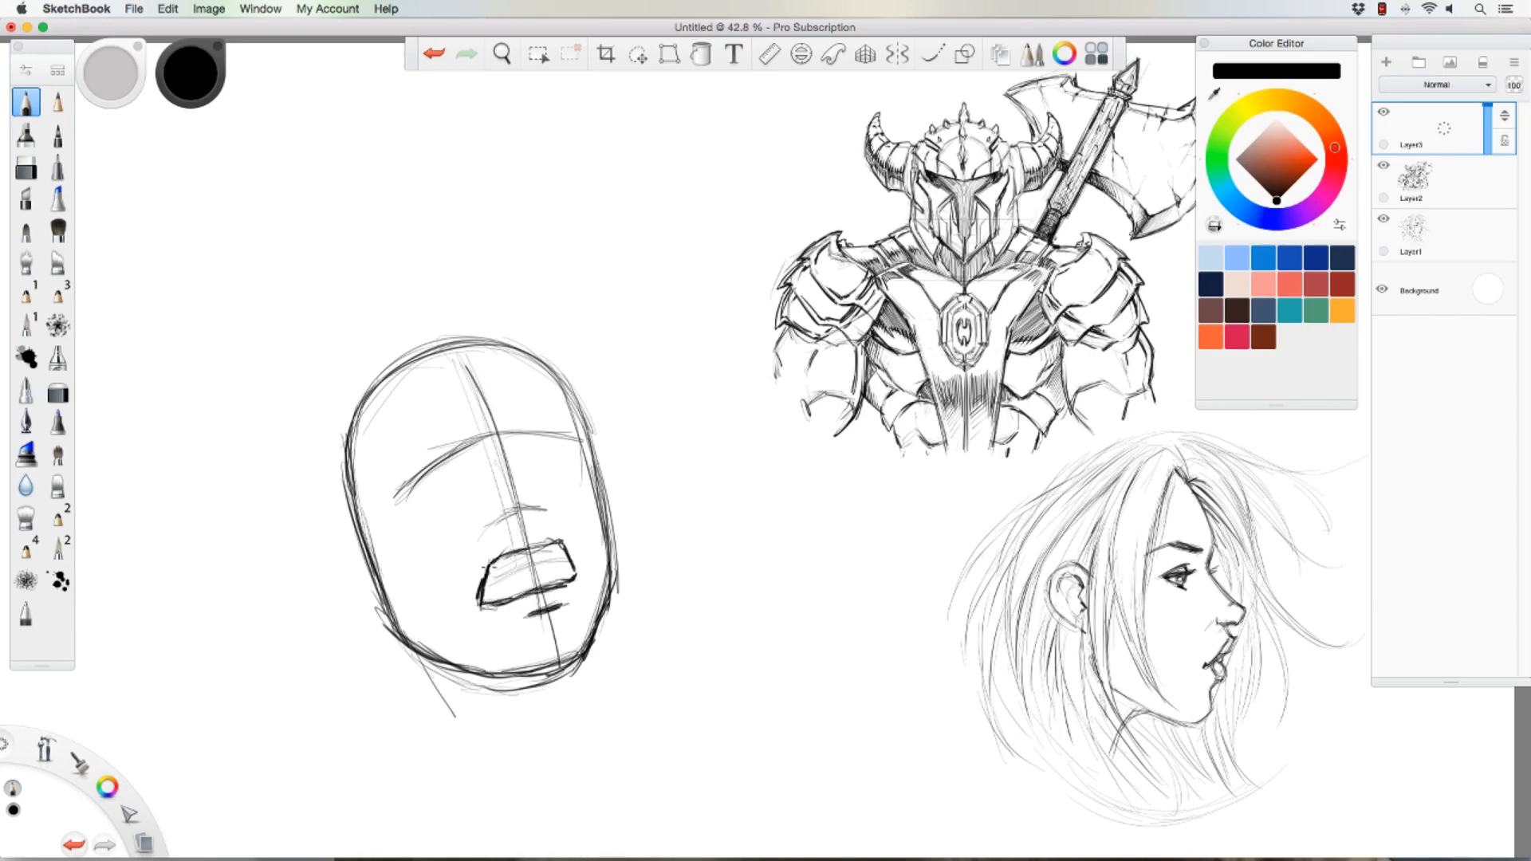
mouse_move(488, 567)
left_mouse_down()
mouse_move(482, 602)
mouse_move(524, 560)
mouse_move(561, 545)
mouse_move(569, 562)
left_mouse_up()
left_click_drag(509, 564, 486, 599)
Step: Draw the nose with nostrils and bridge, and sketch both eyes along the guideline
left_click_drag(530, 515, 541, 514)
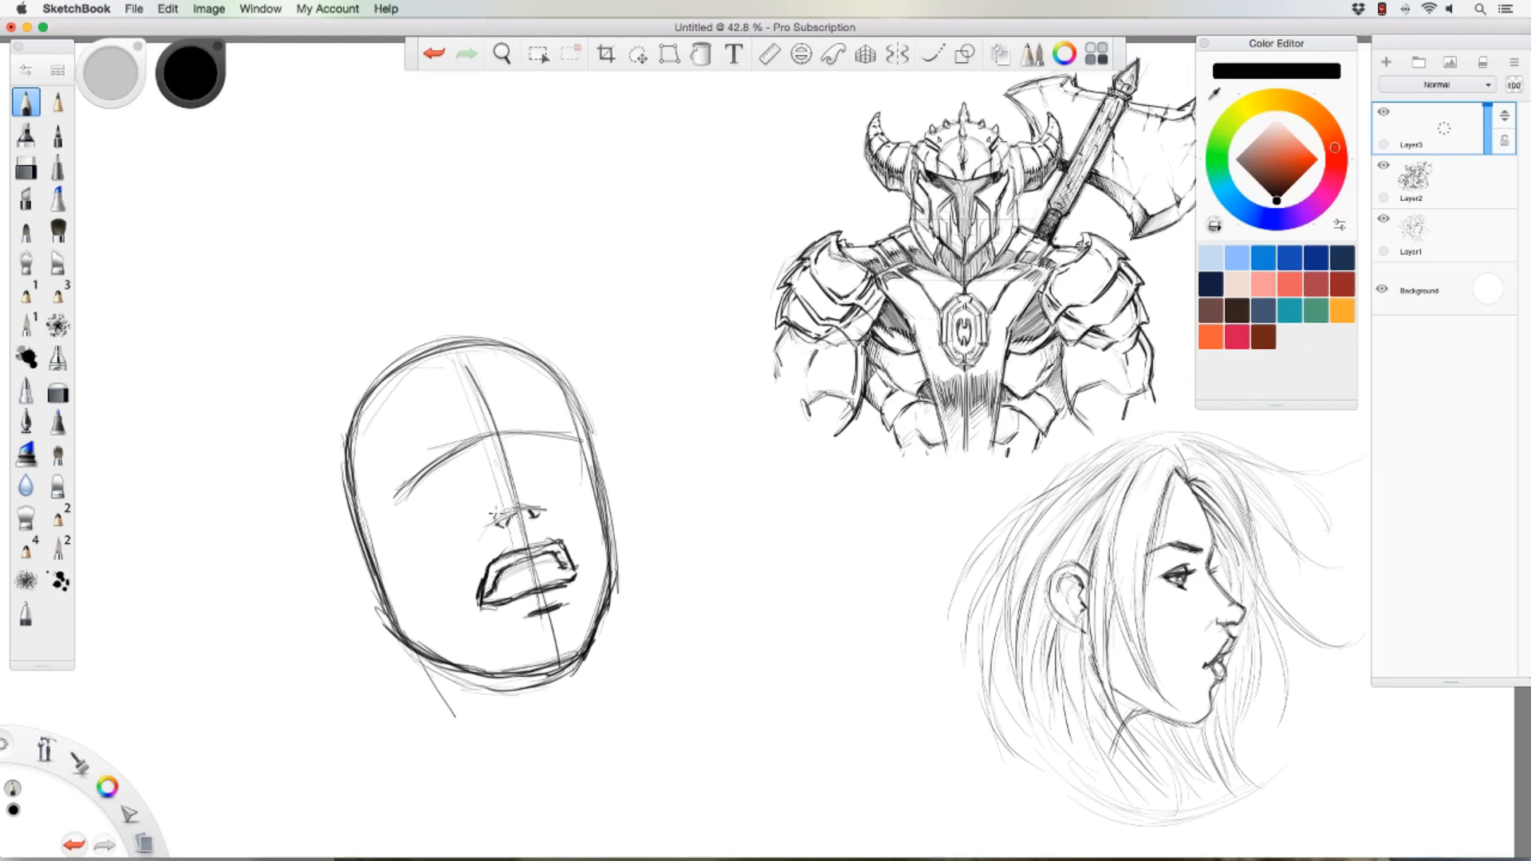
left_click_drag(544, 517, 491, 528)
mouse_move(523, 485)
left_mouse_down()
mouse_move(512, 447)
mouse_move(532, 500)
left_mouse_up()
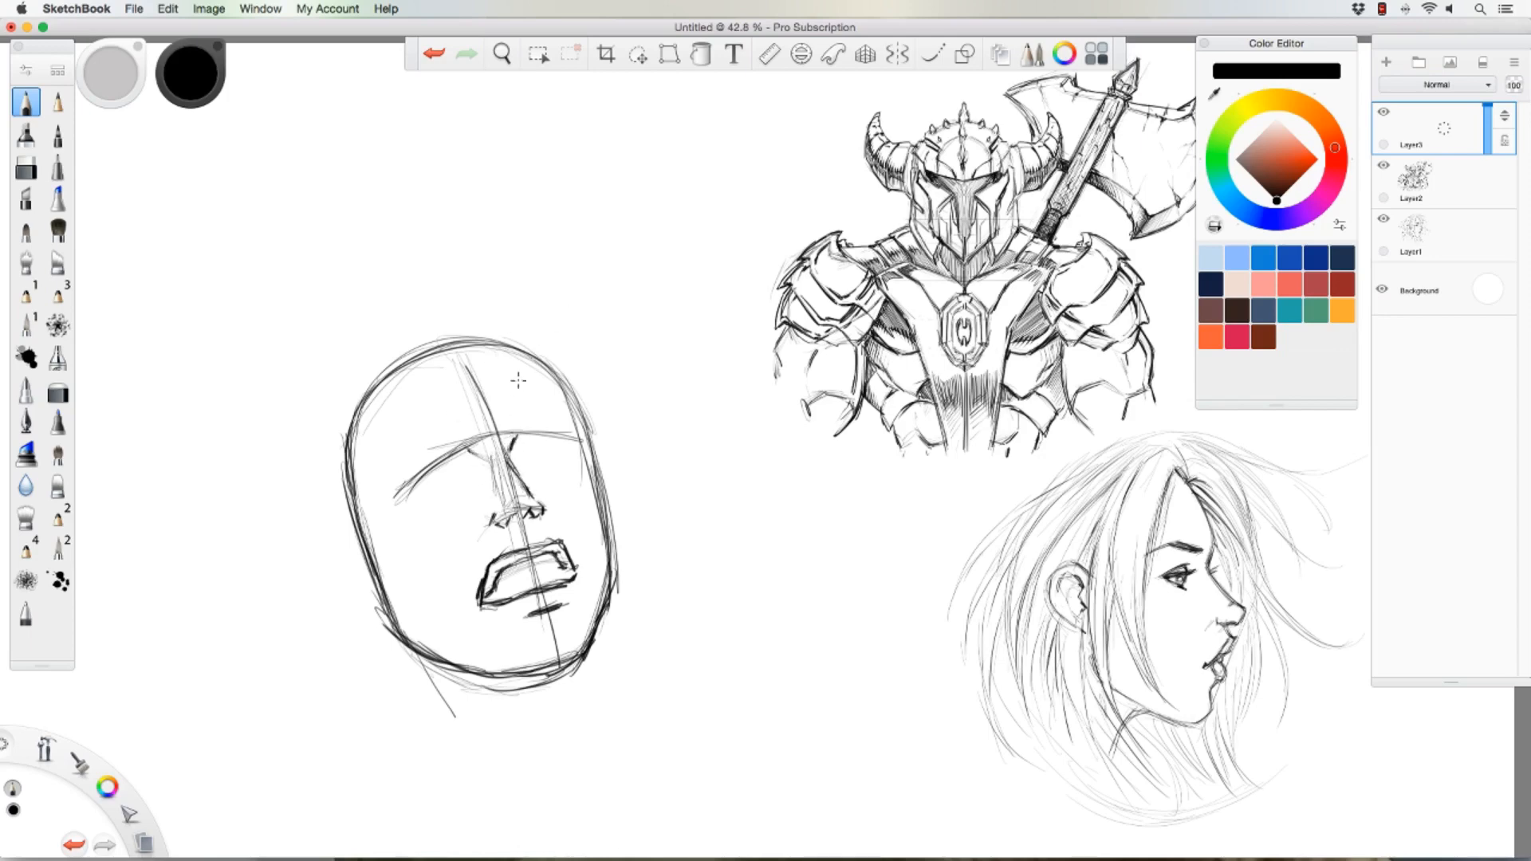
mouse_move(492, 470)
left_mouse_down()
mouse_move(489, 518)
mouse_move(535, 524)
left_mouse_up()
mouse_move(515, 439)
left_mouse_down()
mouse_move(519, 467)
mouse_move(557, 450)
mouse_move(538, 445)
mouse_move(524, 463)
mouse_move(559, 459)
left_mouse_up()
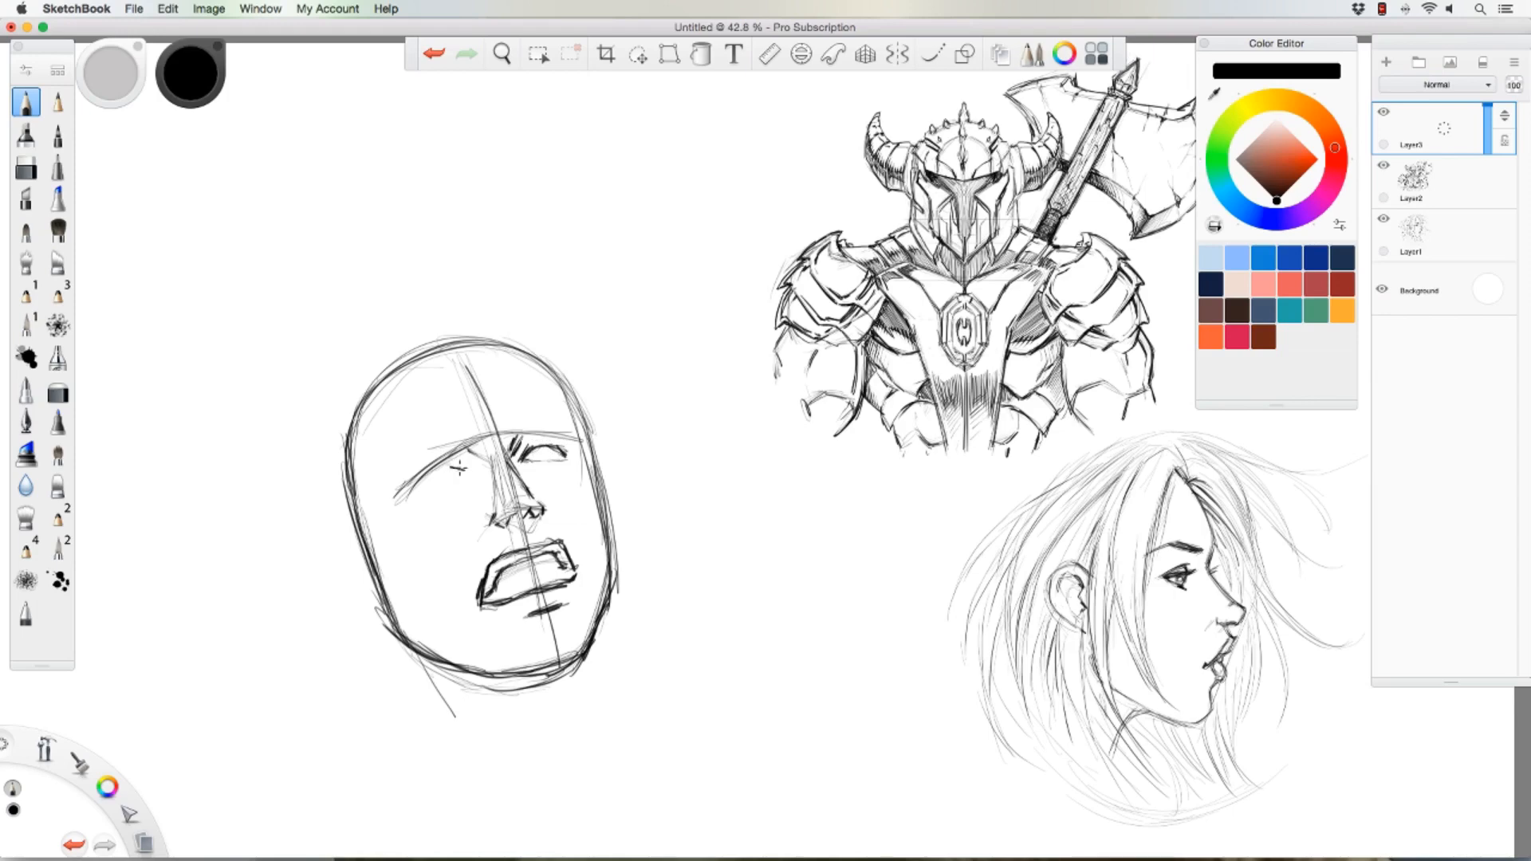
mouse_move(458, 468)
left_mouse_down()
mouse_move(420, 493)
mouse_move(487, 466)
left_mouse_up()
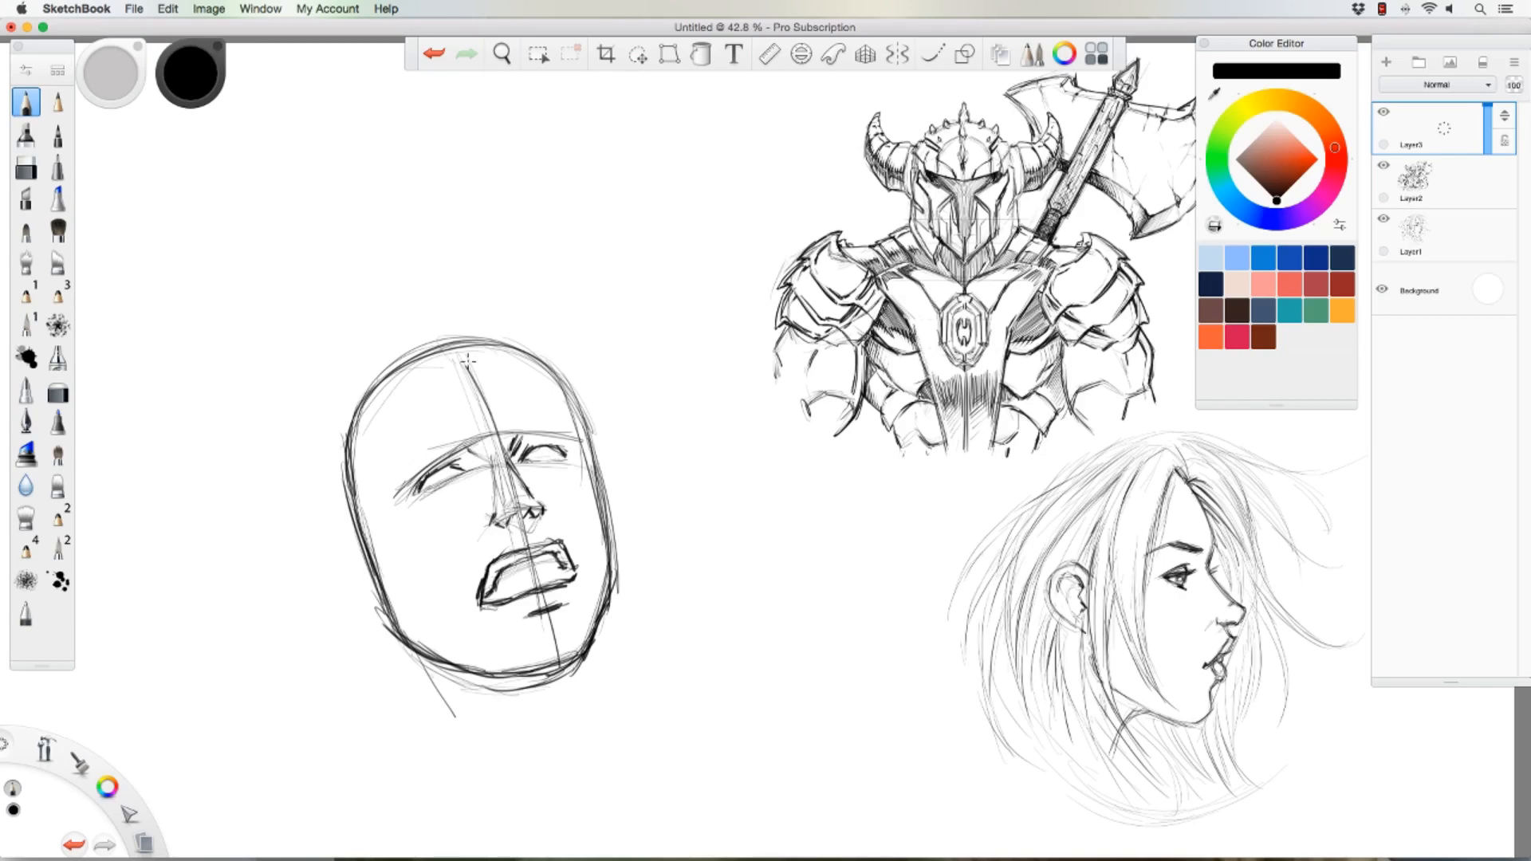
Step: Darken the jaw and cheek outline and draw thick eyebrows above both eyes
left_click_drag(604, 507, 592, 629)
mouse_move(431, 638)
left_mouse_down()
mouse_move(514, 668)
mouse_move(469, 662)
left_mouse_up()
mouse_move(391, 582)
left_mouse_down()
mouse_move(444, 654)
mouse_move(513, 673)
left_mouse_up()
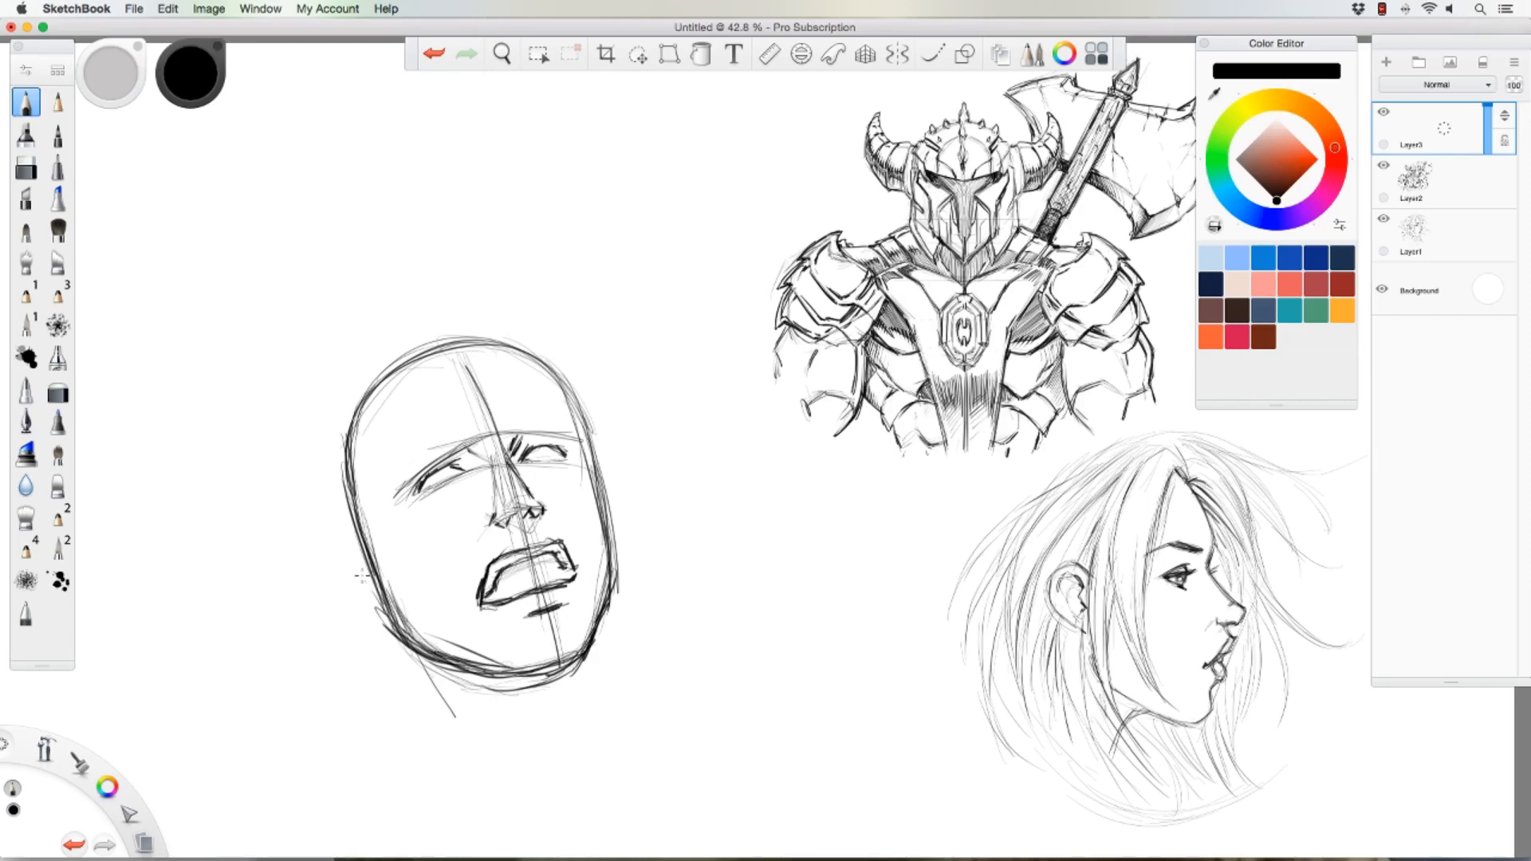
left_click_drag(362, 574, 352, 534)
mouse_move(425, 447)
left_mouse_down()
mouse_move(461, 436)
mouse_move(410, 462)
left_mouse_up()
mouse_move(522, 423)
left_mouse_down()
mouse_move(574, 437)
mouse_move(558, 418)
mouse_move(577, 437)
left_mouse_up()
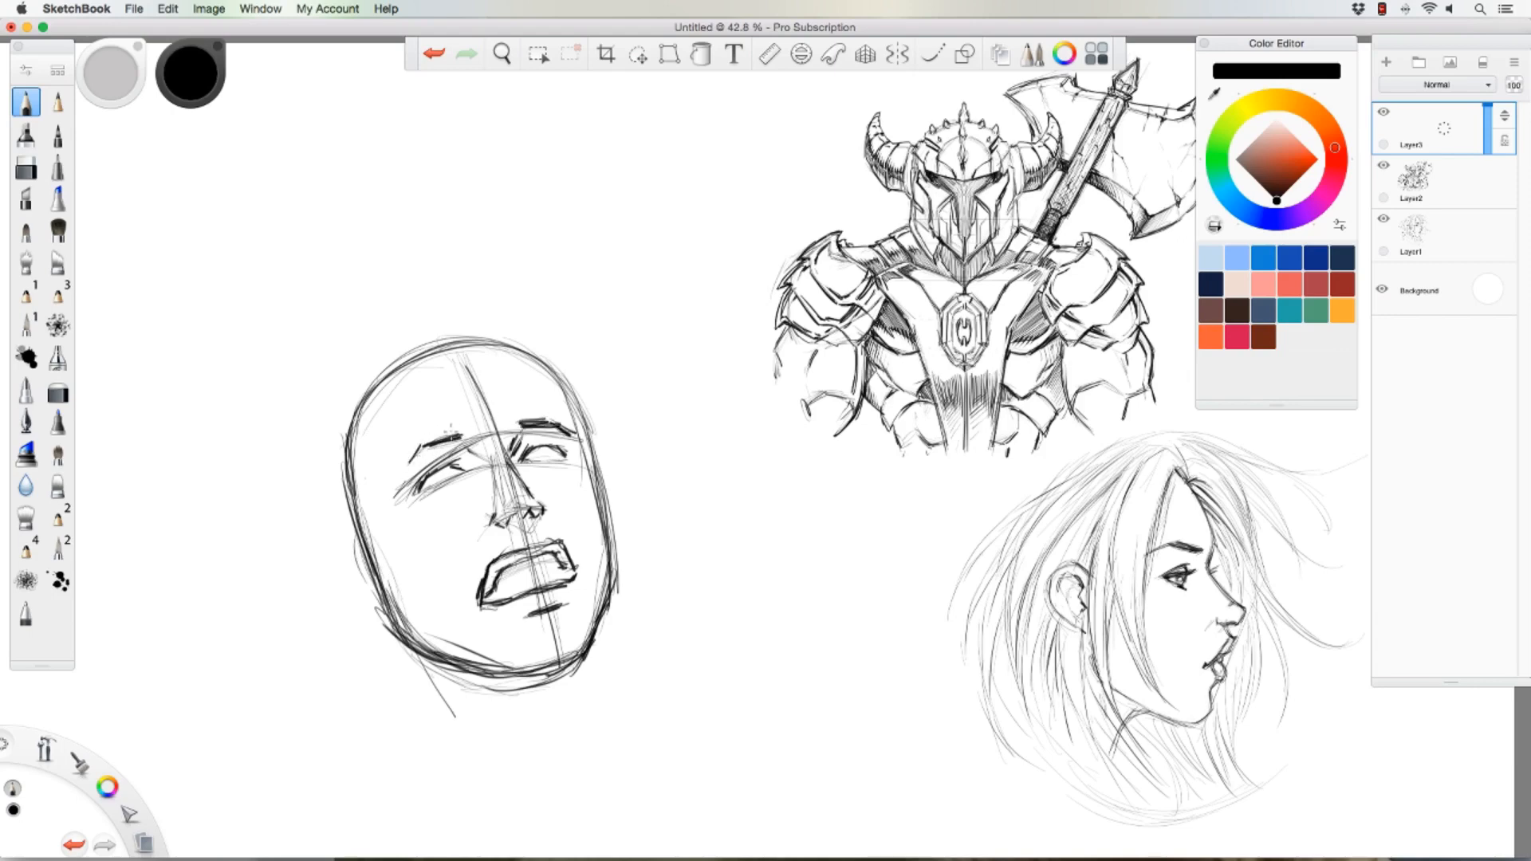
Step: Lightly sketch the plane lines beside the nose and down both cheeks toward the mouth
mouse_move(460, 429)
left_mouse_down()
mouse_move(404, 474)
mouse_move(470, 469)
mouse_move(485, 547)
left_mouse_up()
left_click_drag(471, 477, 492, 550)
left_click_drag(529, 471, 548, 524)
left_click_drag(529, 473, 547, 529)
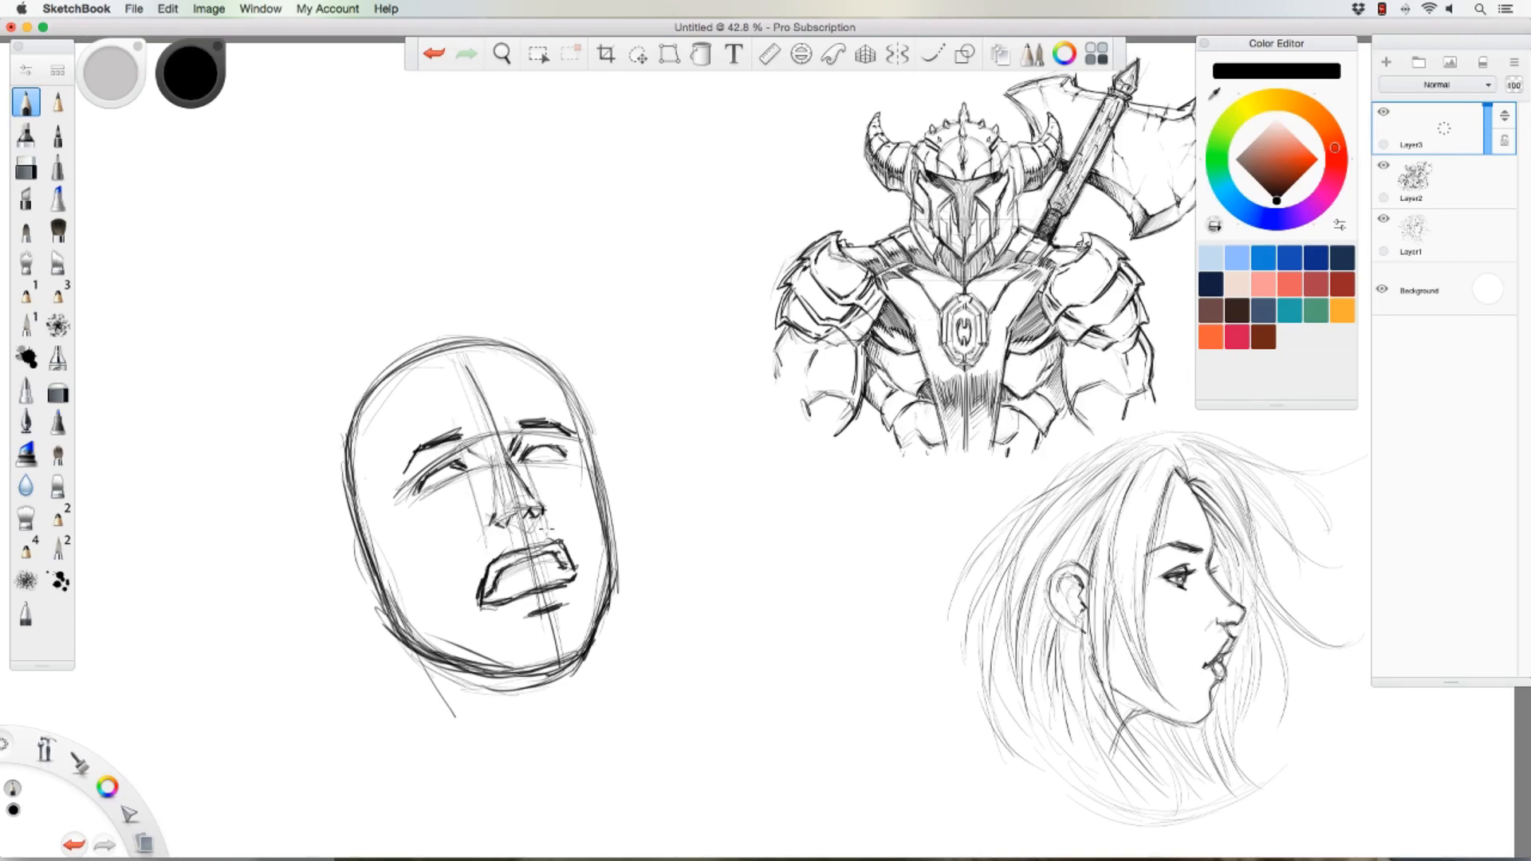
left_click_drag(564, 463, 592, 545)
left_click_drag(398, 462, 443, 587)
left_click_drag(449, 504, 489, 604)
left_click_drag(551, 496, 573, 561)
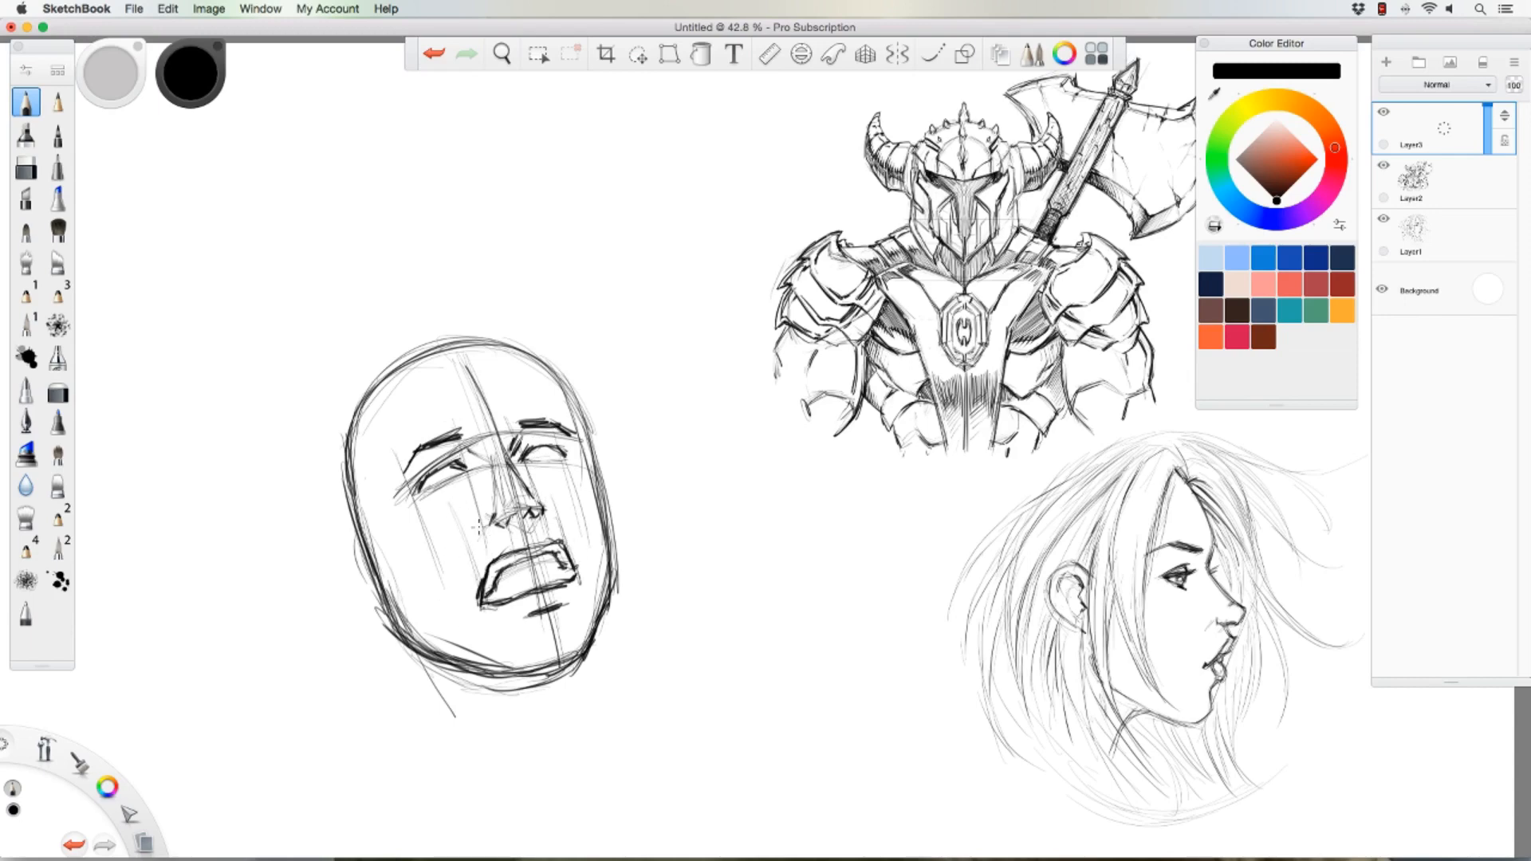
Step: Sketch the forehead contour, add the ears at the sides of the head, and reinforce the back of the skull
mouse_move(403, 445)
left_mouse_down()
mouse_move(405, 386)
mouse_move(501, 356)
mouse_move(550, 391)
left_mouse_up()
mouse_move(373, 528)
left_mouse_down()
mouse_move(383, 560)
mouse_move(351, 558)
mouse_move(369, 605)
mouse_move(344, 559)
mouse_move(351, 521)
mouse_move(341, 529)
left_mouse_up()
mouse_move(592, 472)
left_mouse_down()
mouse_move(614, 531)
mouse_move(606, 464)
left_mouse_up()
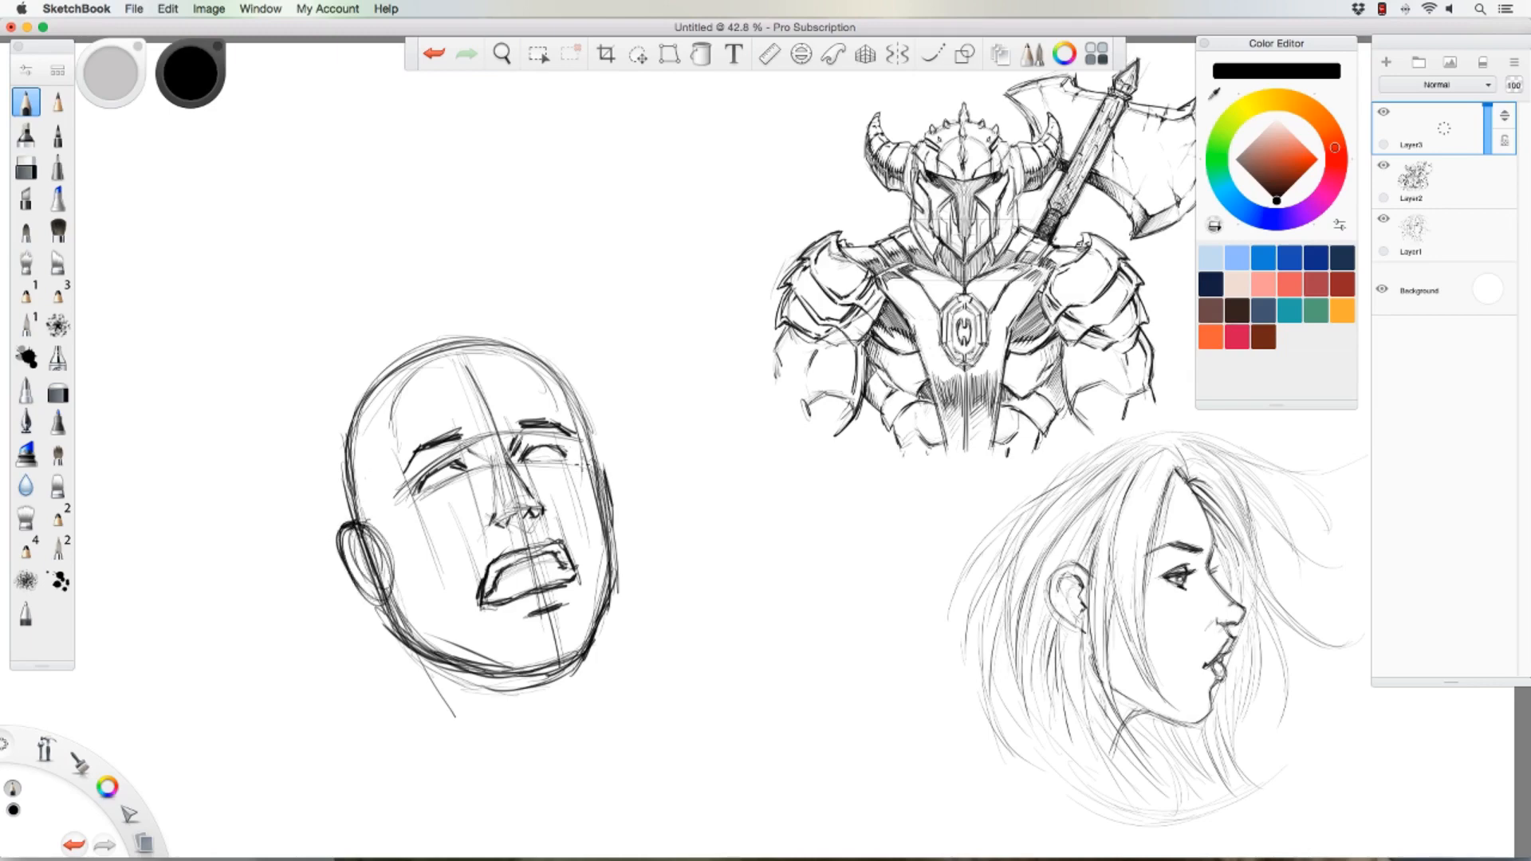
mouse_move(344, 490)
left_mouse_down()
mouse_move(335, 514)
mouse_move(343, 419)
mouse_move(516, 342)
left_mouse_up()
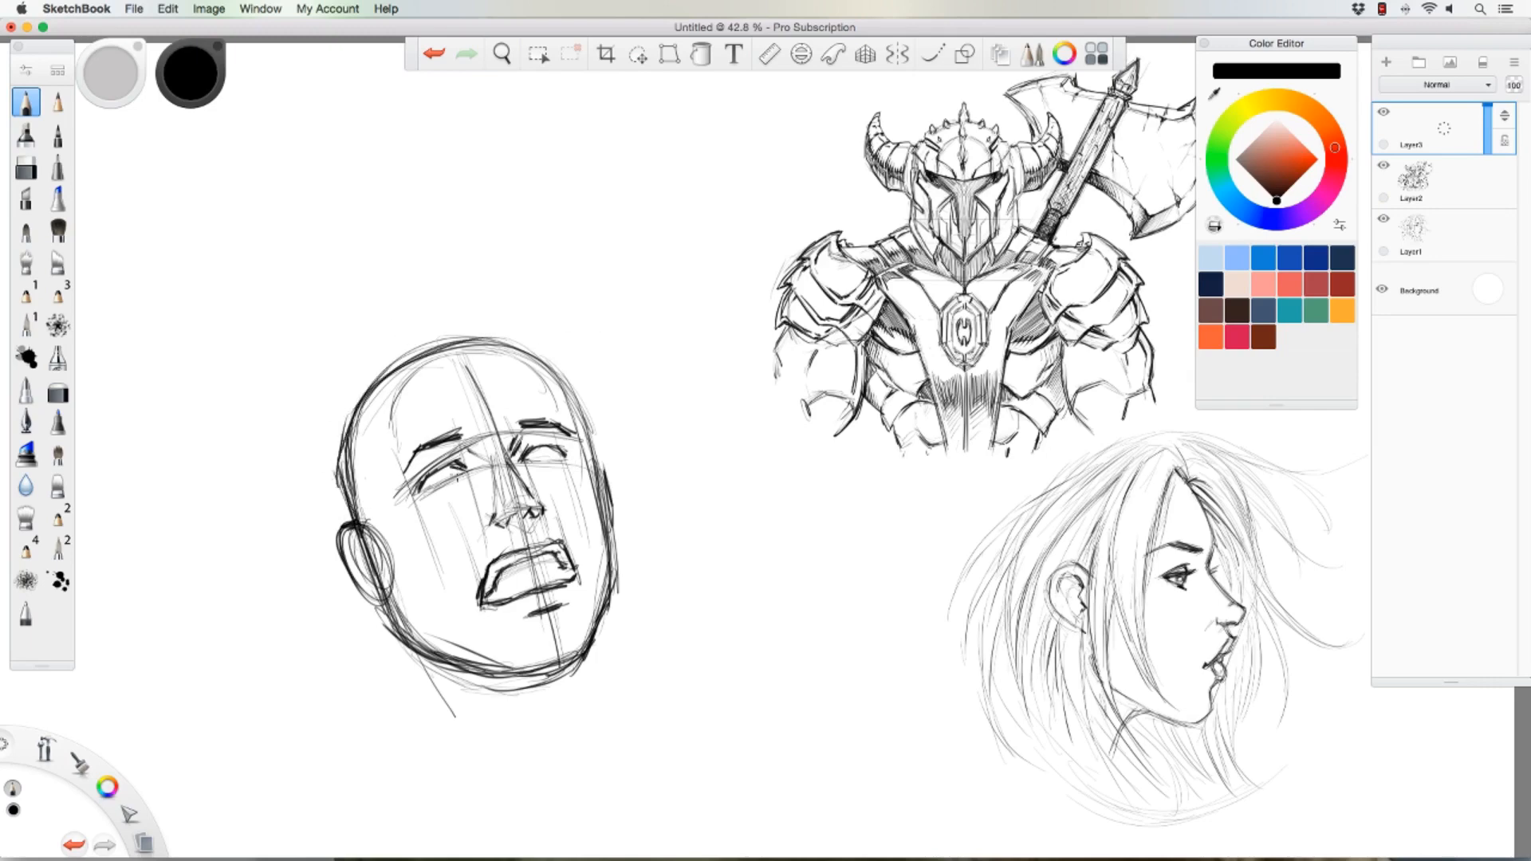
Step: Erase the construction lines across the man's face and the stray sketch lines around his head, keeping the features and main outline
left_click_drag(460, 464, 422, 494)
left_click_drag(548, 461, 544, 457)
left_click_drag(505, 562, 479, 596)
left_click_drag(563, 548, 576, 584)
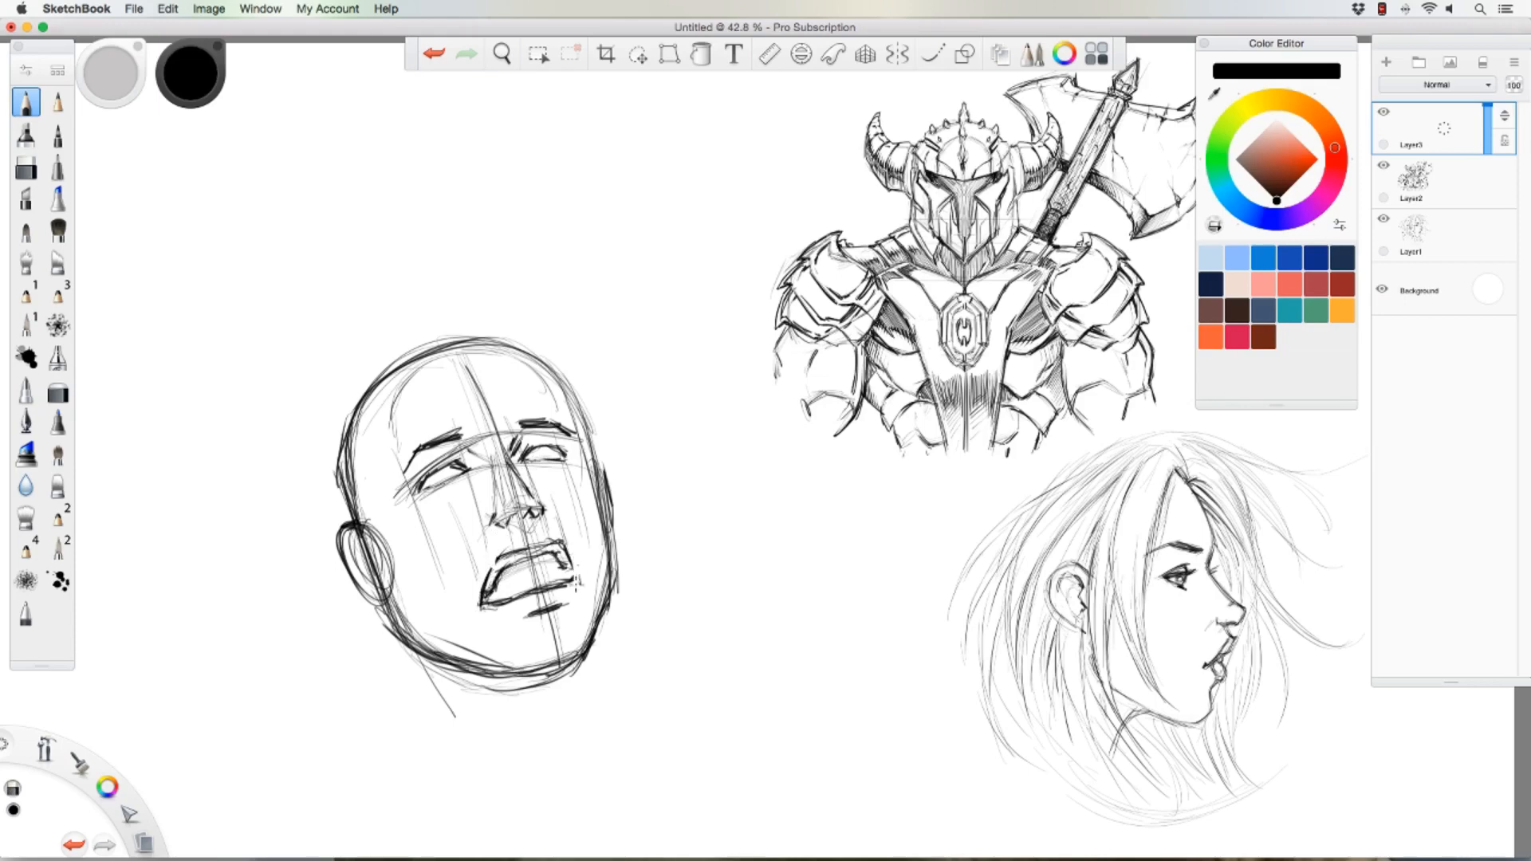
mouse_move(489, 470)
left_mouse_down()
mouse_move(522, 515)
mouse_move(506, 431)
mouse_move(478, 402)
mouse_move(512, 480)
left_mouse_up()
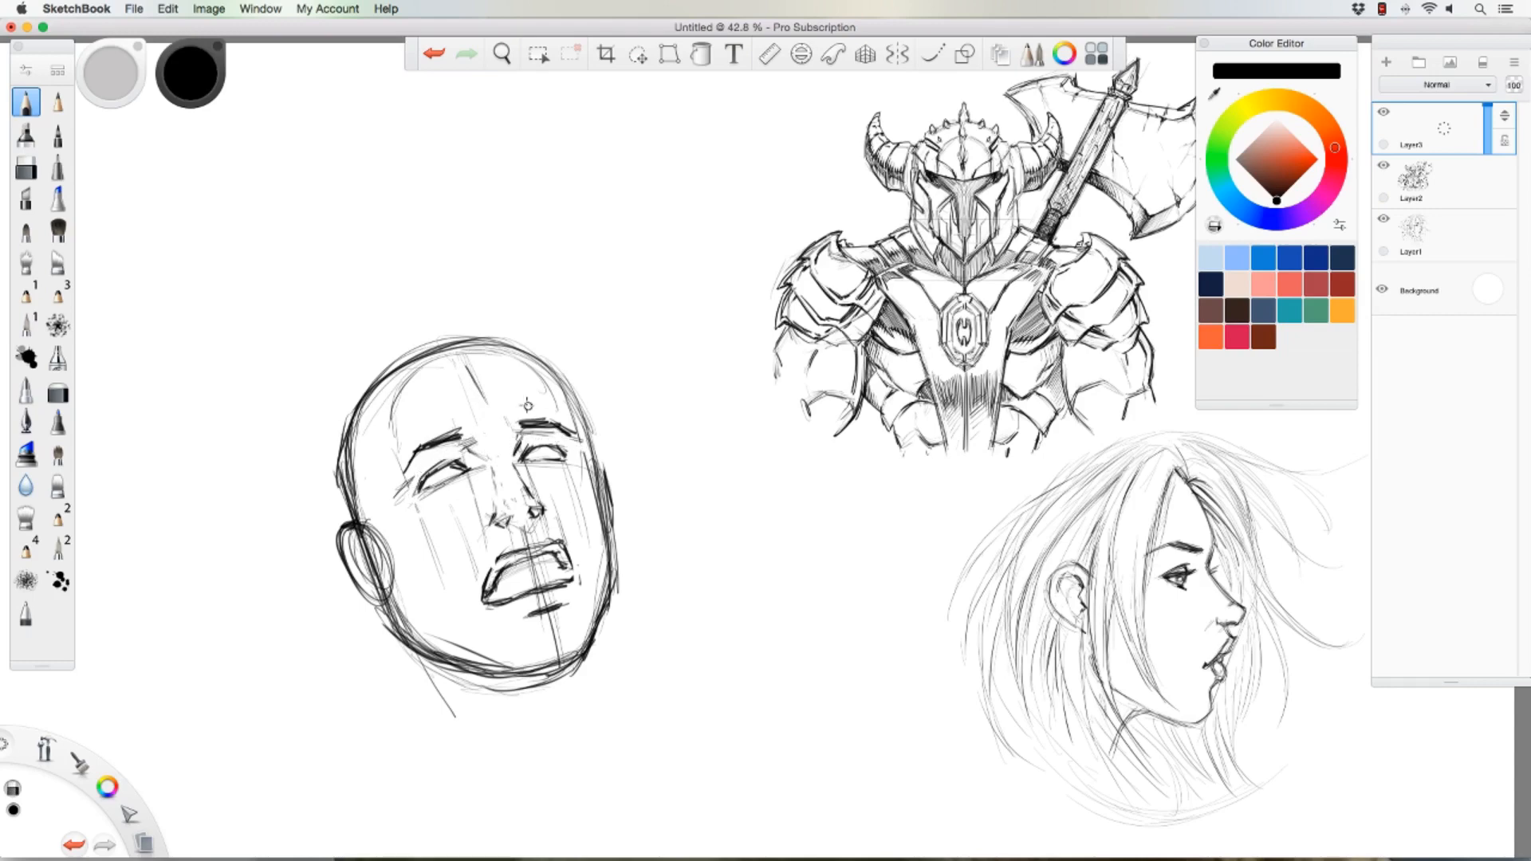
left_click_drag(594, 478, 614, 590)
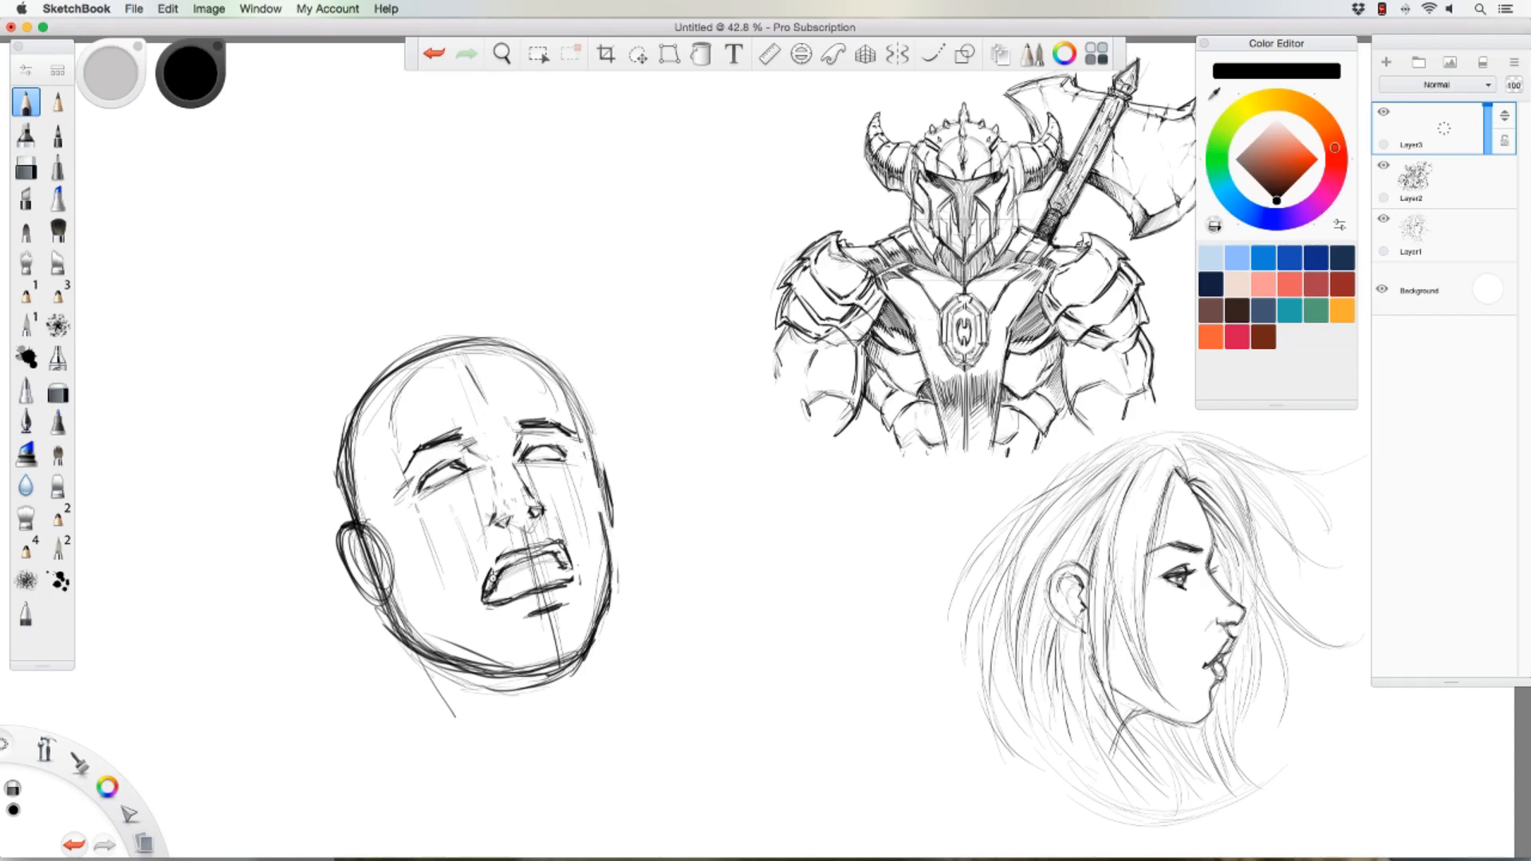
mouse_move(559, 678)
left_mouse_down()
mouse_move(479, 687)
mouse_move(407, 654)
mouse_move(353, 541)
mouse_move(330, 437)
mouse_move(343, 369)
left_mouse_up()
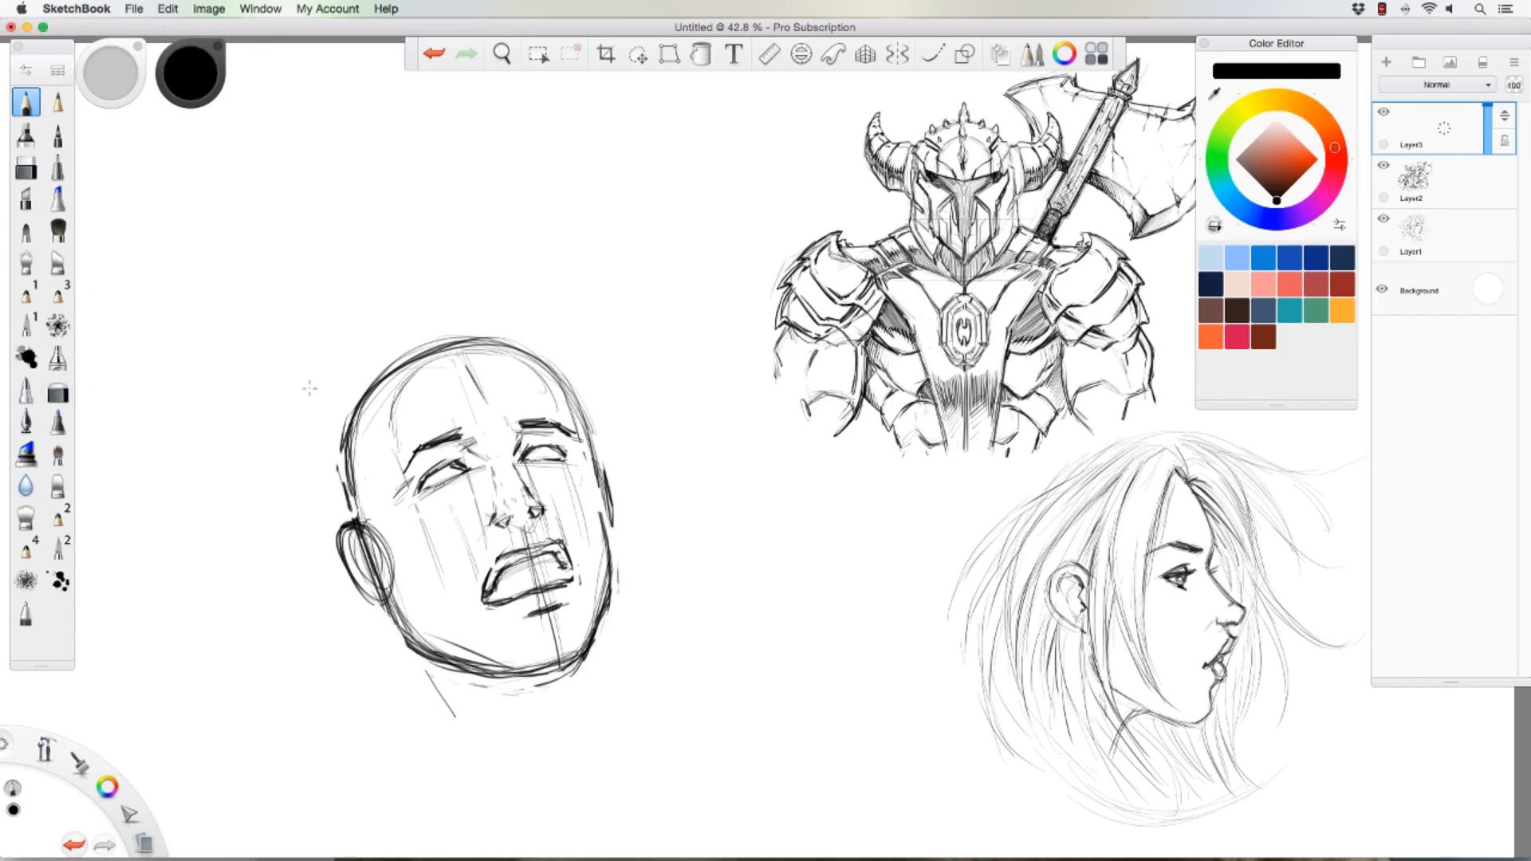
Step: Fade the whole head sketch to a faint underdrawing with an enlarged soft eraser
left_click(57, 391)
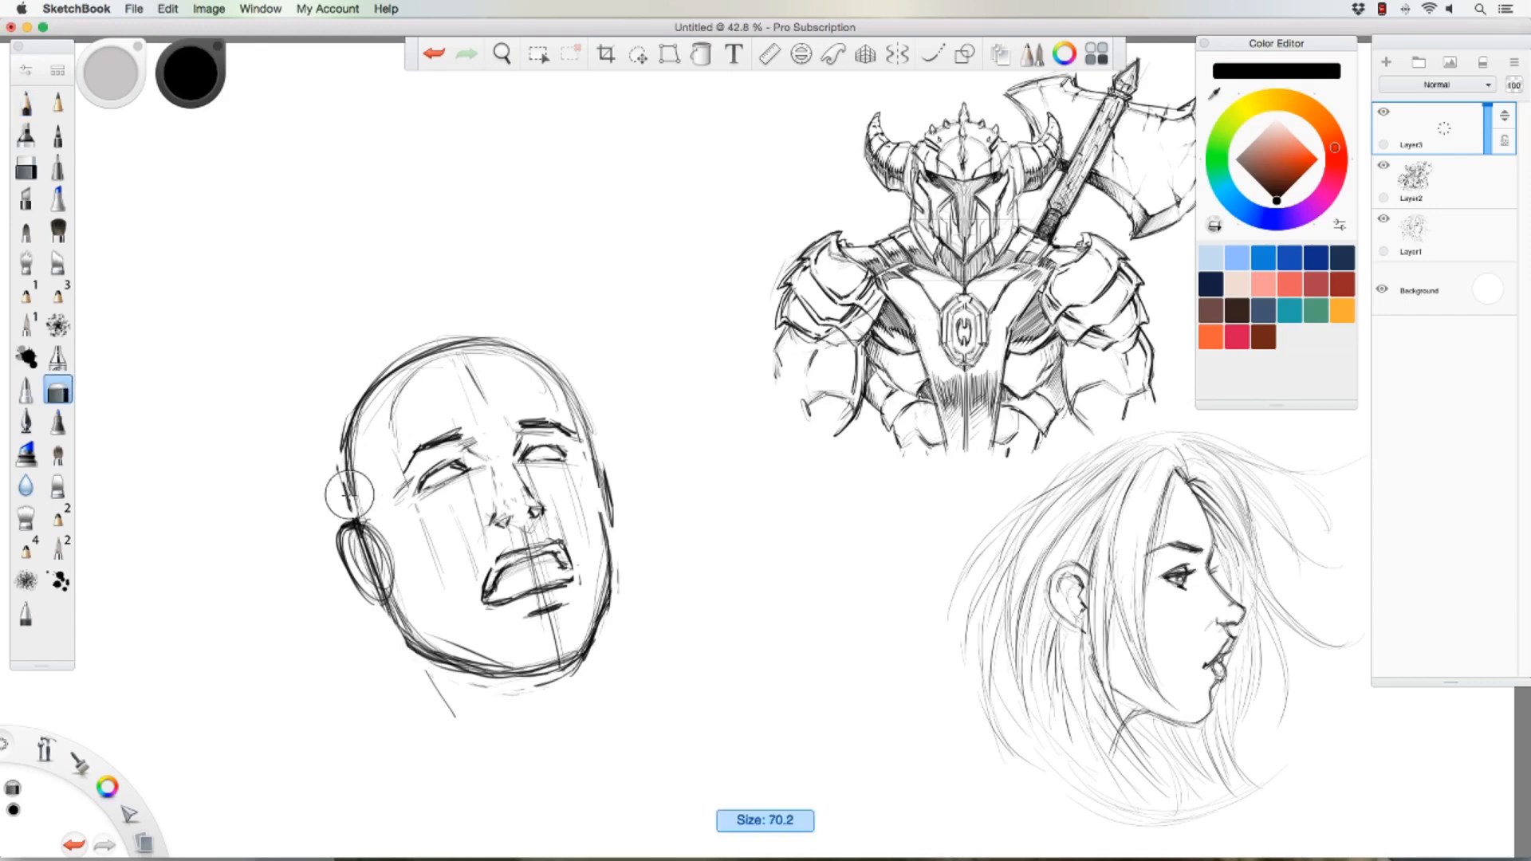
key("]")
key("]")
key("]")
key("]")
key("]")
key("]")
key("]")
key("]")
key("]")
key("]")
key("]")
key("]")
key("]")
key("]")
key("]")
key("]")
key("]")
key("]")
key("]")
key("]")
mouse_move(345, 381)
left_mouse_down()
mouse_move(381, 708)
mouse_move(424, 423)
mouse_move(540, 738)
mouse_move(602, 721)
mouse_move(597, 385)
mouse_move(348, 355)
mouse_move(317, 408)
mouse_move(283, 420)
mouse_move(418, 518)
mouse_move(583, 404)
mouse_move(611, 546)
mouse_move(447, 530)
left_mouse_up()
Step: Redraw both eyes and the nose with dark pencil lines over the faint sketch
left_click(25, 103)
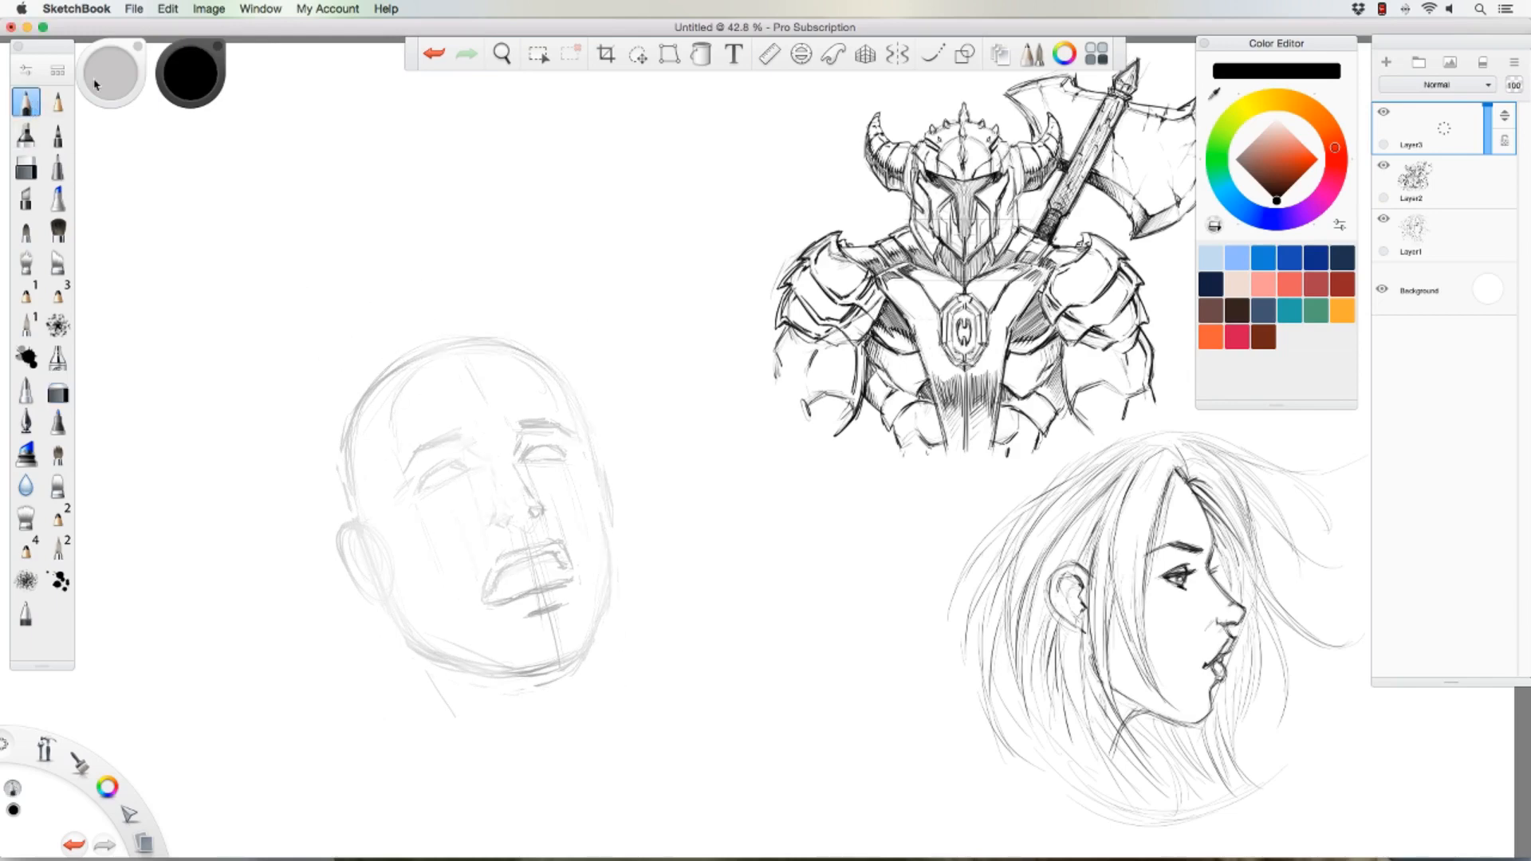
mouse_move(451, 461)
left_mouse_down()
mouse_move(471, 470)
mouse_move(445, 461)
mouse_move(465, 457)
mouse_move(417, 492)
mouse_move(528, 449)
mouse_move(562, 461)
left_mouse_up()
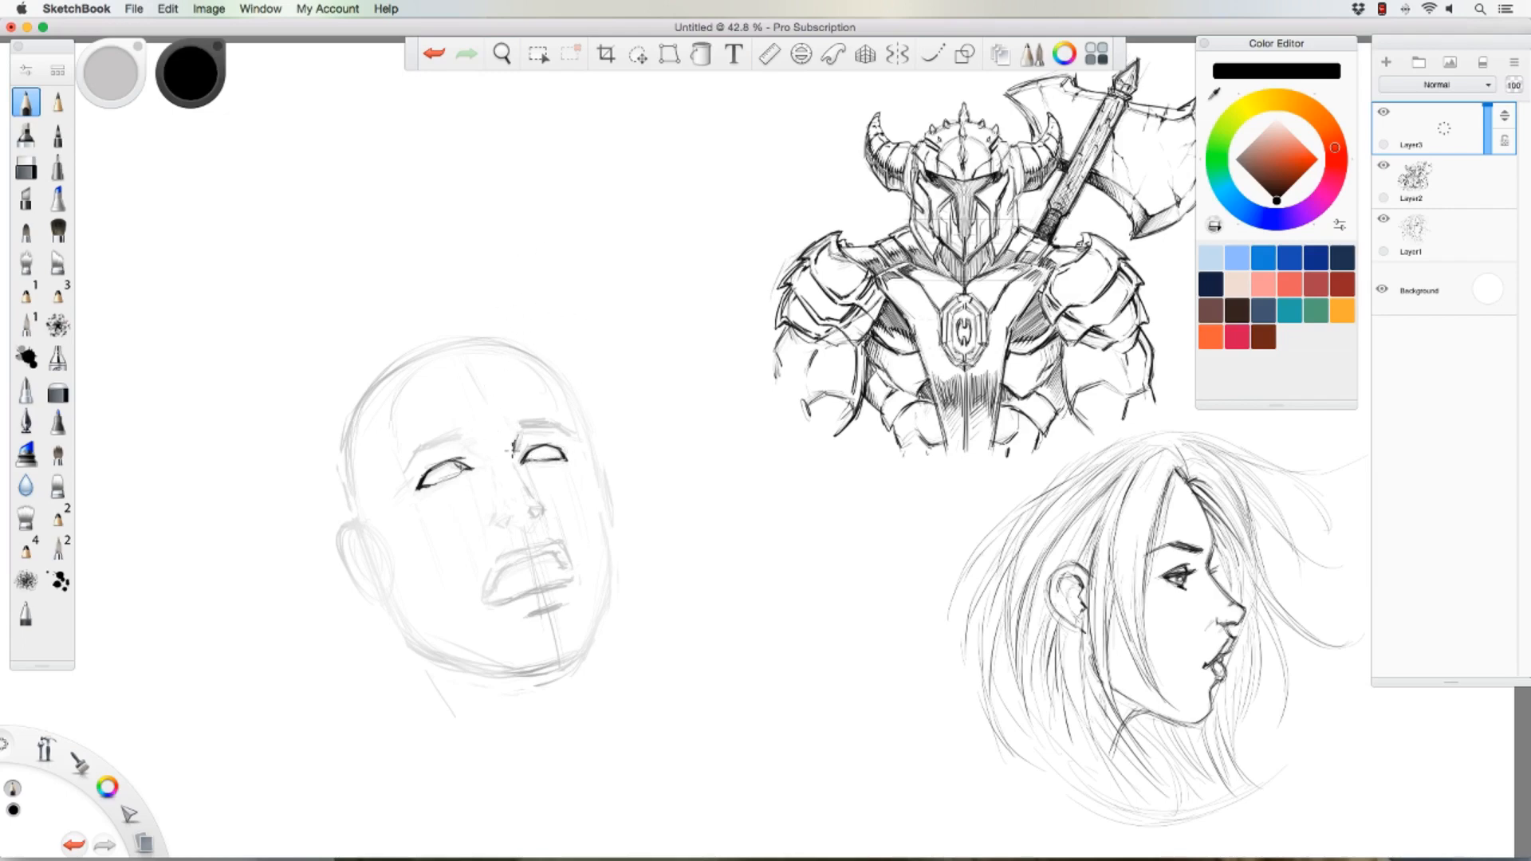
left_click_drag(515, 438, 532, 522)
left_click_drag(536, 511, 516, 464)
mouse_move(500, 516)
left_mouse_down()
mouse_move(545, 499)
mouse_move(513, 489)
mouse_move(483, 448)
mouse_move(513, 455)
left_mouse_up()
Step: Redraw the open mouth in dark pencil, defining the upper lip, lower lip, corners and the groove under the nose
mouse_move(536, 542)
left_mouse_down()
mouse_move(550, 540)
mouse_move(490, 562)
mouse_move(488, 598)
left_mouse_up()
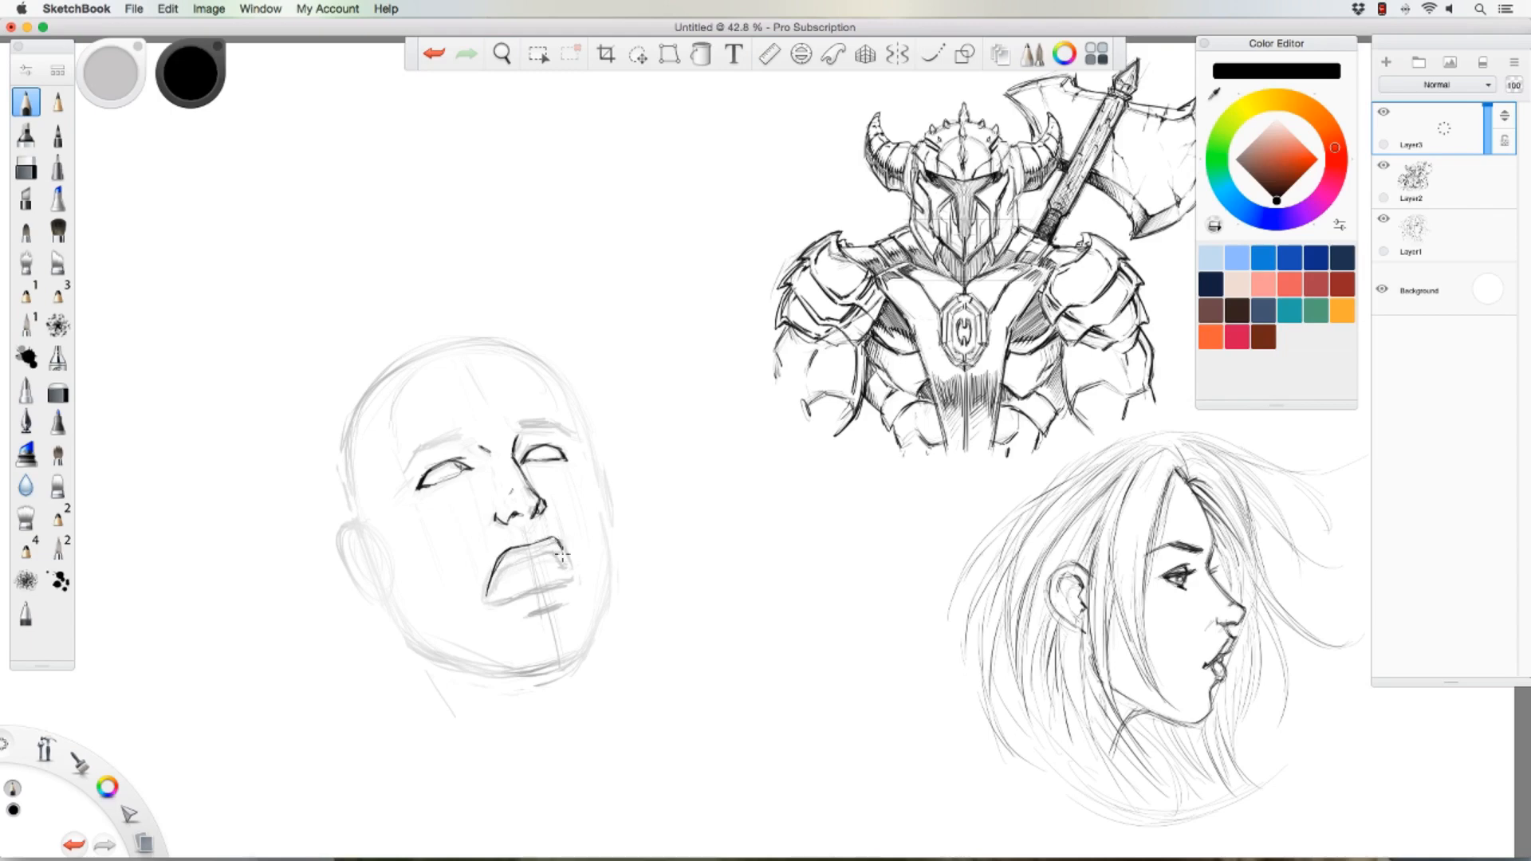
mouse_move(501, 556)
left_mouse_down()
mouse_move(487, 592)
mouse_move(556, 584)
mouse_move(536, 585)
mouse_move(559, 600)
mouse_move(536, 606)
mouse_move(562, 602)
left_mouse_up()
left_click_drag(539, 530, 526, 533)
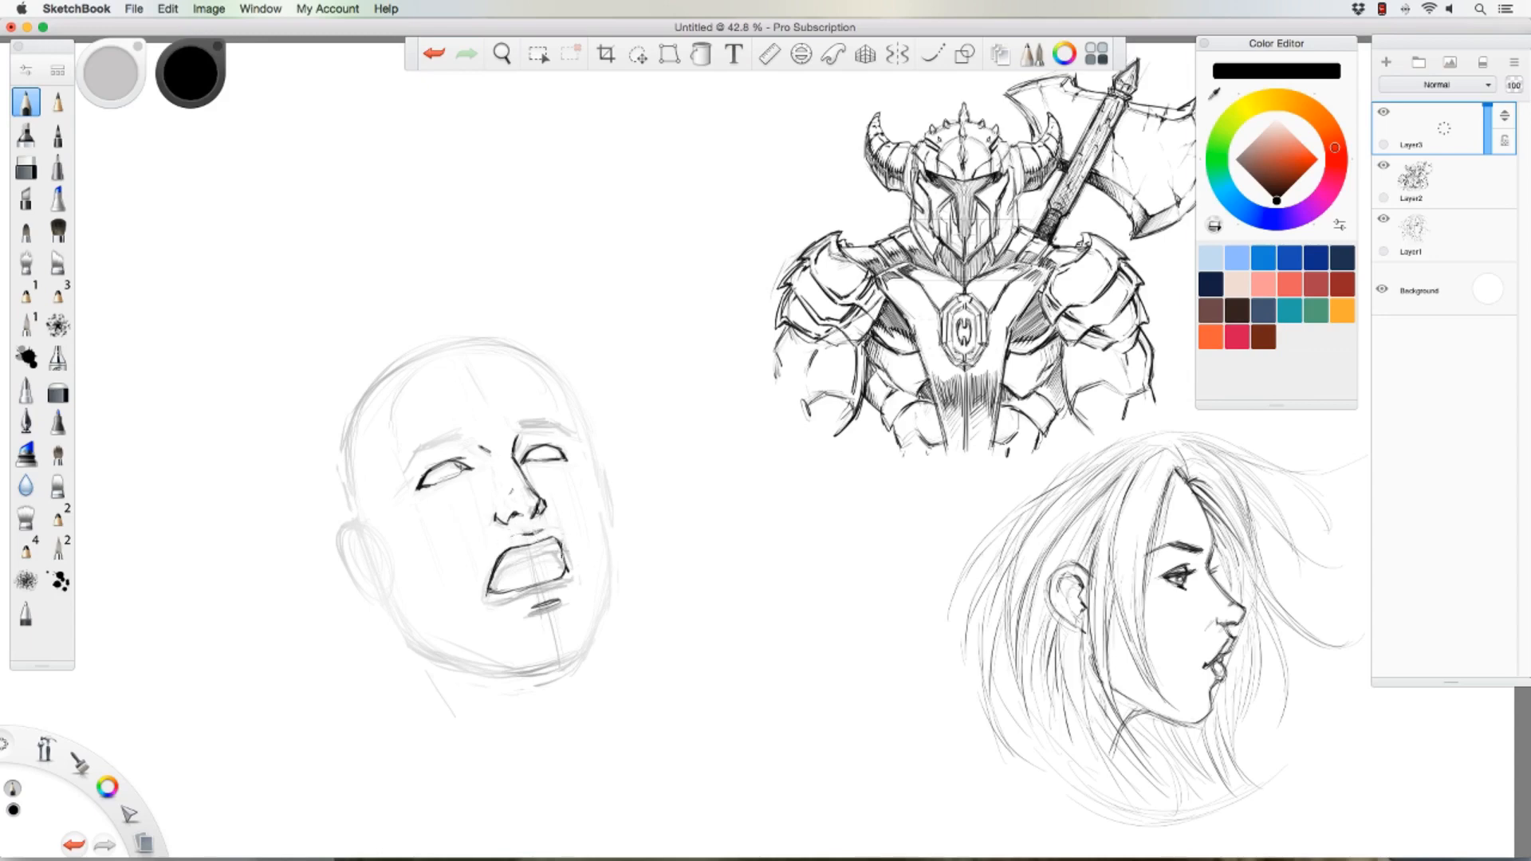
left_click_drag(556, 538, 566, 568)
Step: Darken both eyebrows, add the brow crease, and draw the face contour from the forehead down past the far eye
mouse_move(516, 463)
left_mouse_down()
mouse_move(528, 444)
mouse_move(477, 465)
mouse_move(454, 432)
mouse_move(407, 464)
left_mouse_up()
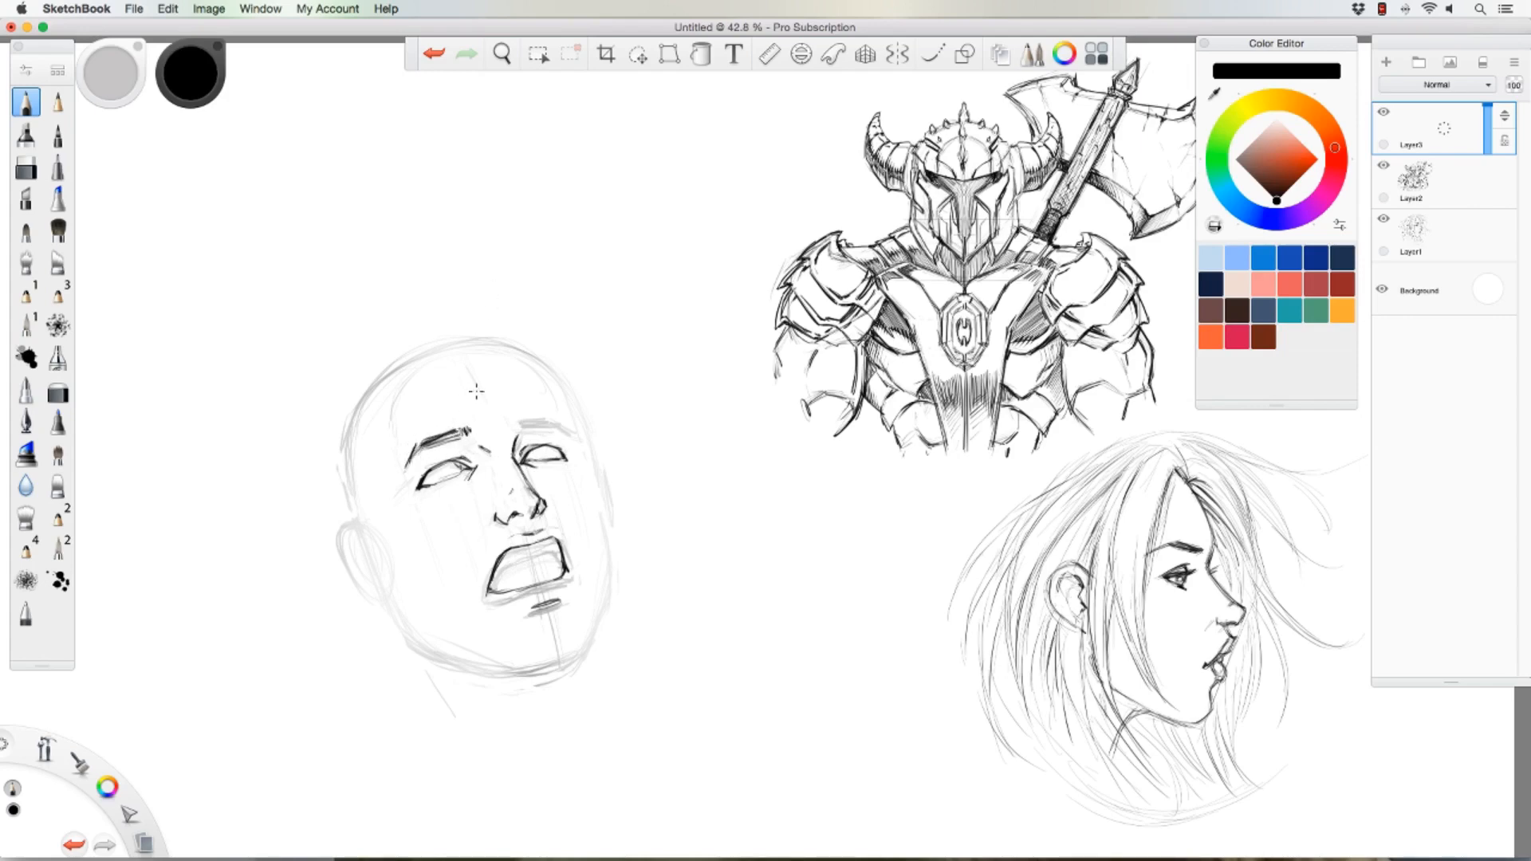
left_click_drag(523, 423, 572, 432)
mouse_move(575, 452)
left_mouse_down()
mouse_move(573, 438)
mouse_move(588, 519)
left_mouse_up()
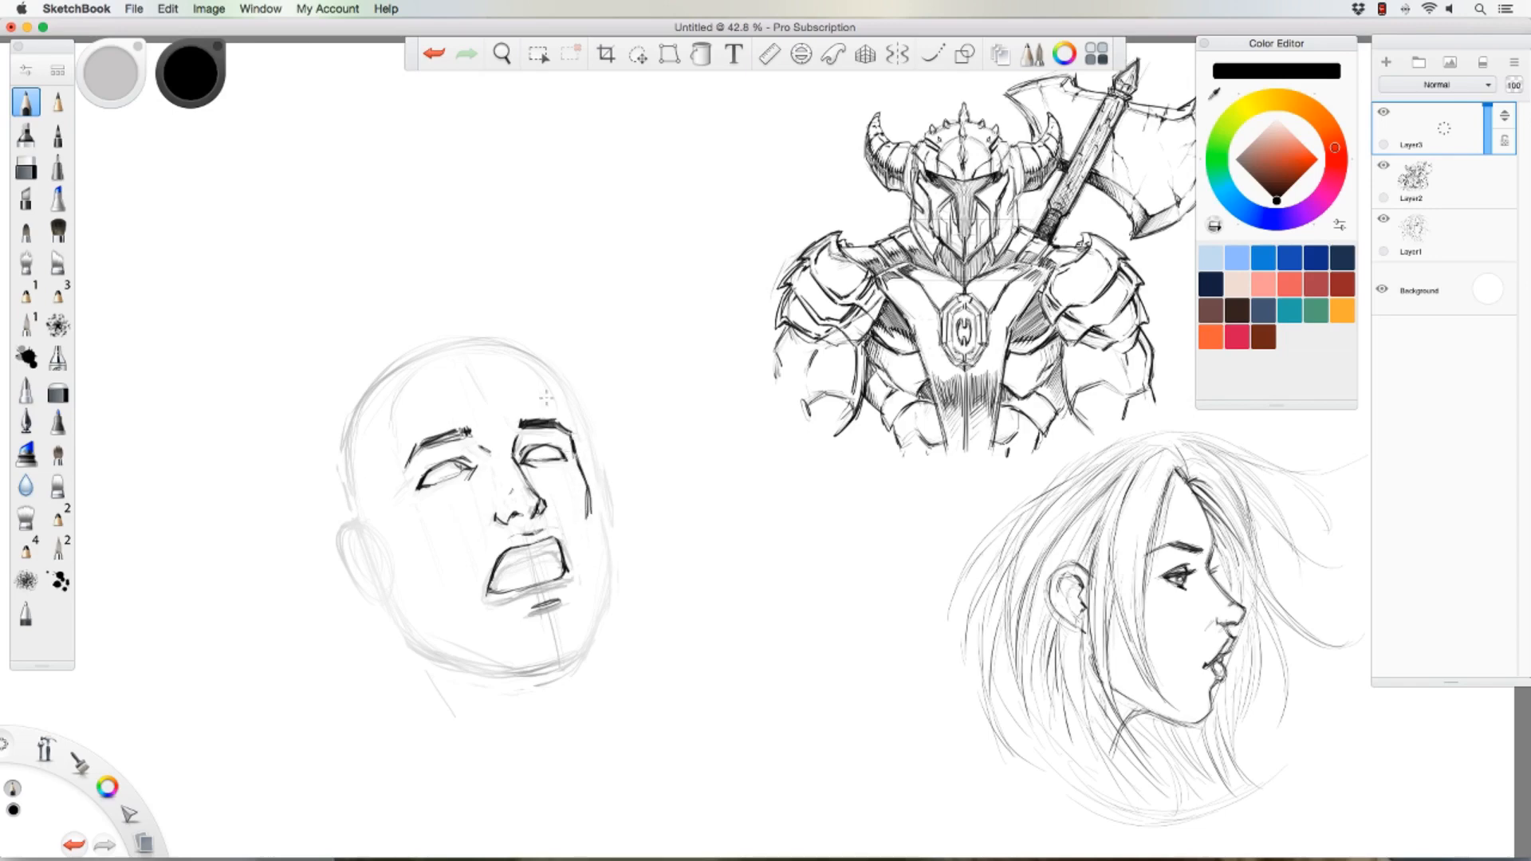
left_click_drag(533, 386, 566, 429)
mouse_move(488, 359)
left_mouse_down()
mouse_move(559, 408)
mouse_move(590, 522)
left_mouse_up()
left_click_drag(482, 436, 487, 422)
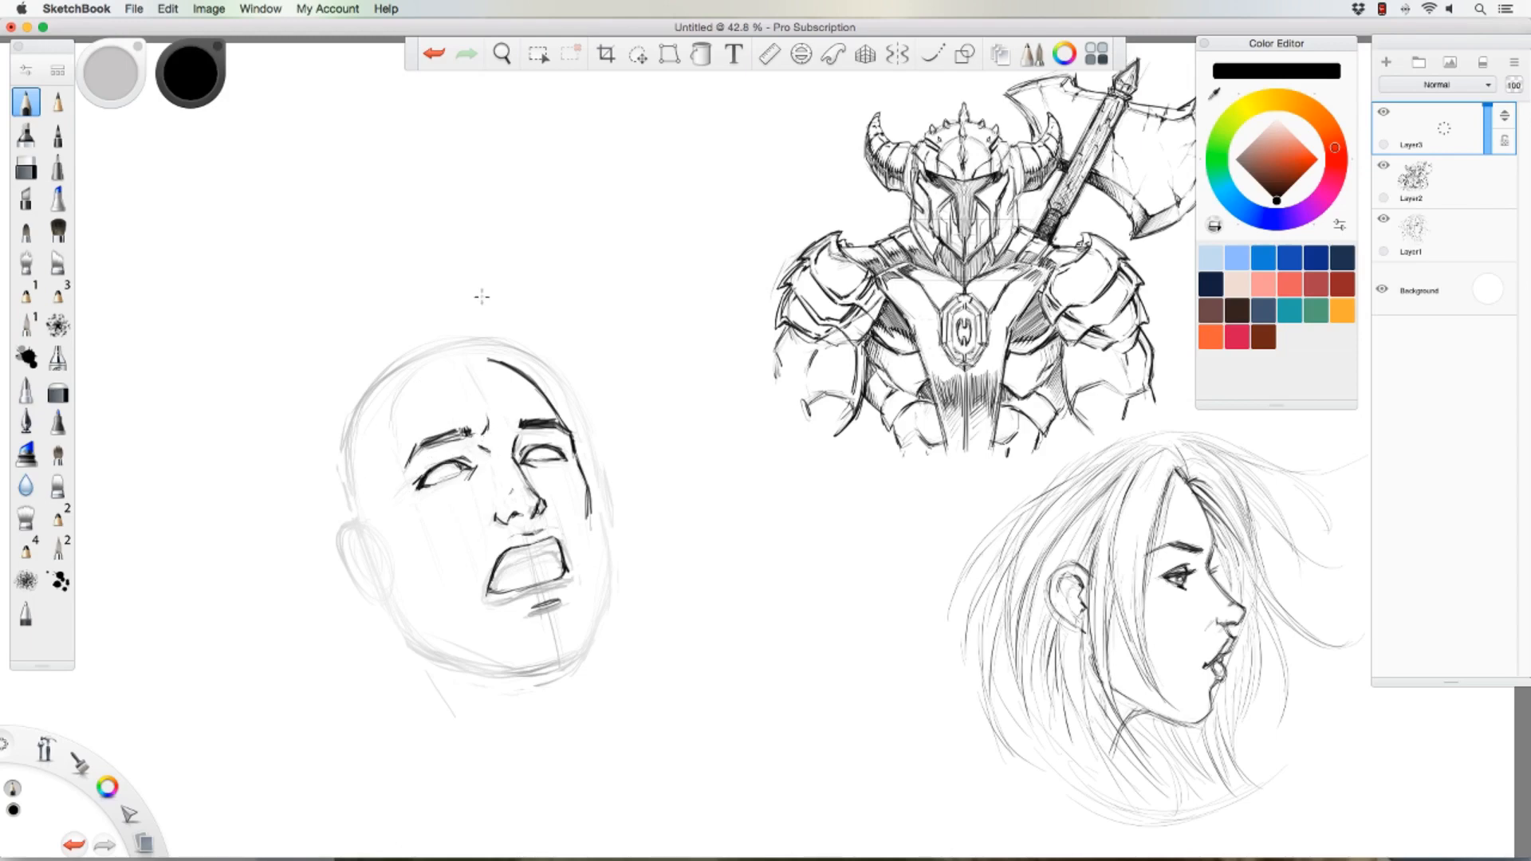
Step: Draw the face contour from the far cheek down around the chin with reinforced dark strokes
left_click_drag(589, 496, 597, 572)
mouse_move(581, 649)
left_mouse_down()
mouse_move(517, 669)
mouse_move(591, 638)
left_mouse_up()
left_click_drag(599, 623, 592, 644)
left_click_drag(598, 569, 593, 627)
left_click_drag(599, 564, 595, 615)
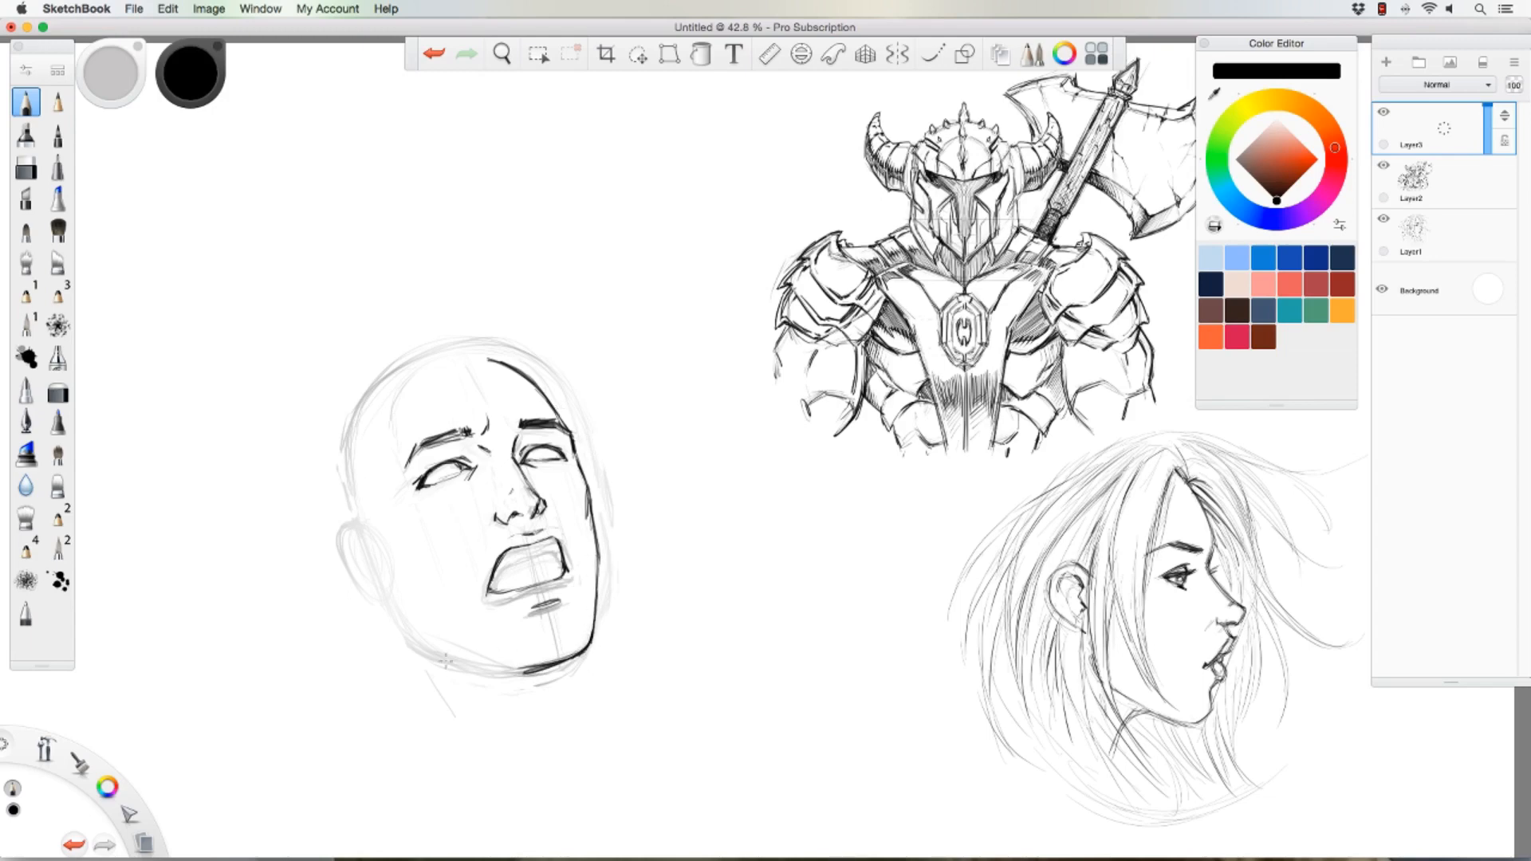
mouse_move(526, 673)
left_mouse_down()
mouse_move(477, 672)
mouse_move(517, 672)
mouse_move(431, 649)
mouse_move(392, 596)
mouse_move(425, 641)
mouse_move(502, 670)
left_mouse_up()
Step: Outline the crown and back of the skull, and draw the ear with its inner folds
mouse_move(335, 498)
left_mouse_down()
mouse_move(345, 525)
mouse_move(325, 448)
mouse_move(335, 416)
mouse_move(406, 360)
mouse_move(335, 439)
mouse_move(359, 375)
mouse_move(415, 349)
mouse_move(478, 345)
mouse_move(557, 408)
left_mouse_up()
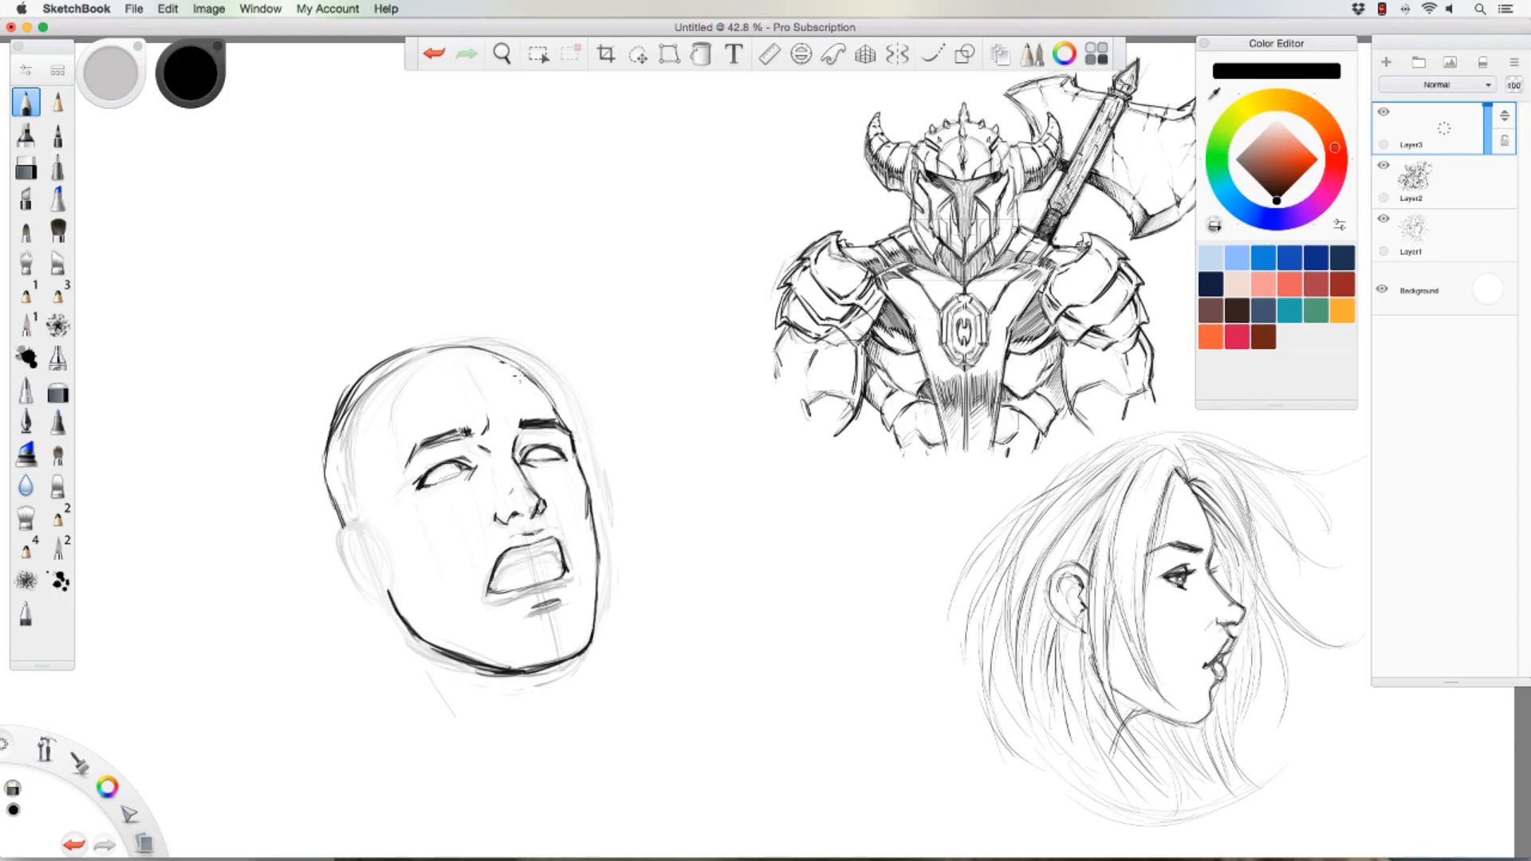
mouse_move(487, 355)
left_mouse_down()
mouse_move(539, 378)
mouse_move(511, 358)
mouse_move(520, 366)
mouse_move(441, 348)
left_mouse_up()
left_click_drag(334, 424, 322, 477)
mouse_move(324, 442)
left_mouse_down()
mouse_move(333, 503)
mouse_move(368, 539)
mouse_move(356, 546)
mouse_move(375, 576)
mouse_move(342, 557)
mouse_move(372, 598)
mouse_move(391, 581)
left_mouse_up()
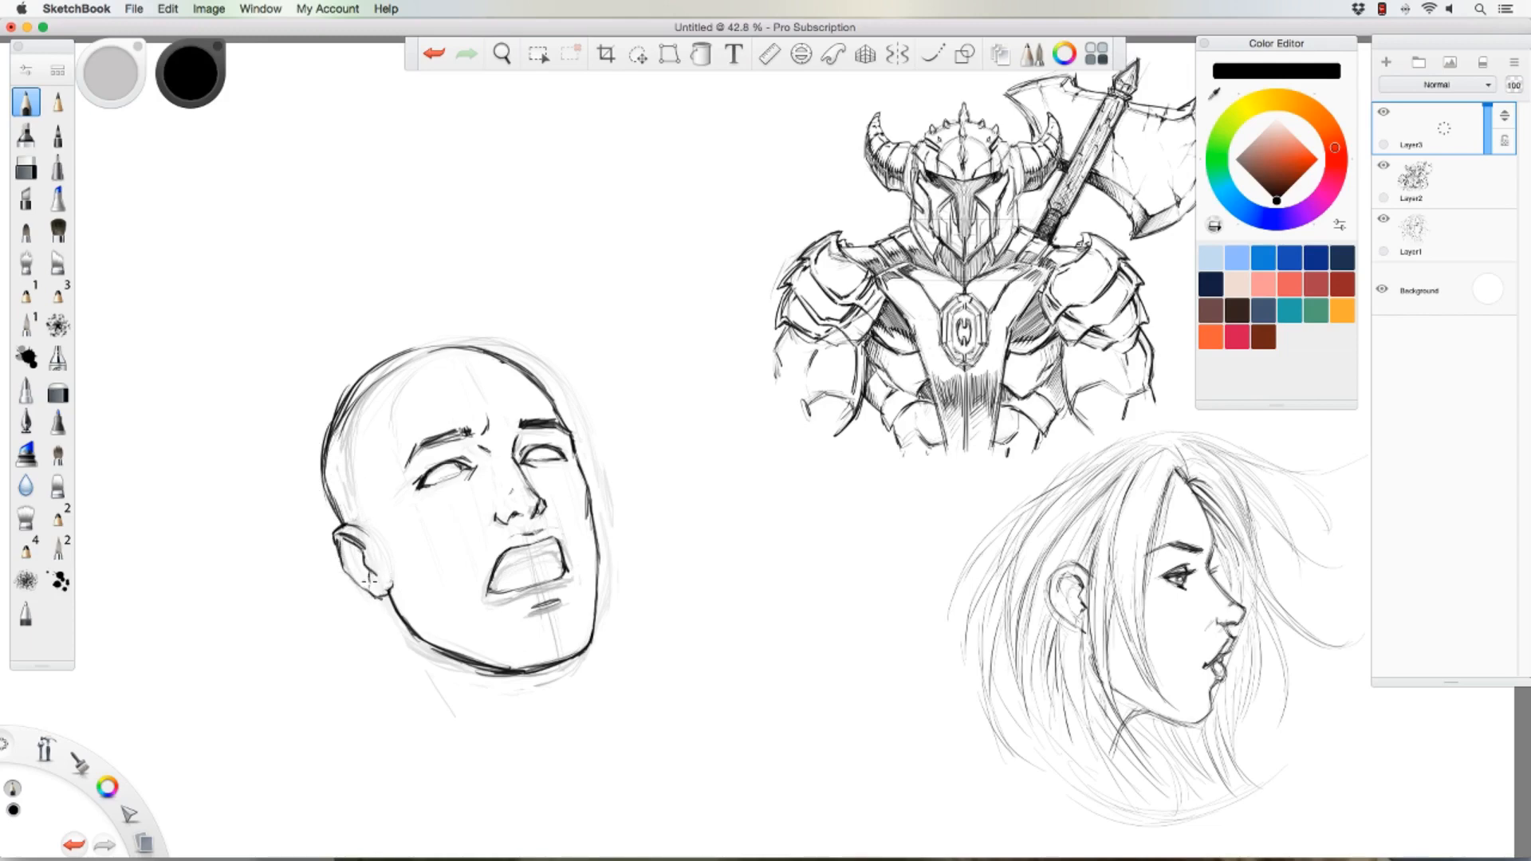
mouse_move(347, 551)
left_mouse_down()
mouse_move(368, 579)
mouse_move(330, 546)
mouse_move(390, 591)
left_mouse_up()
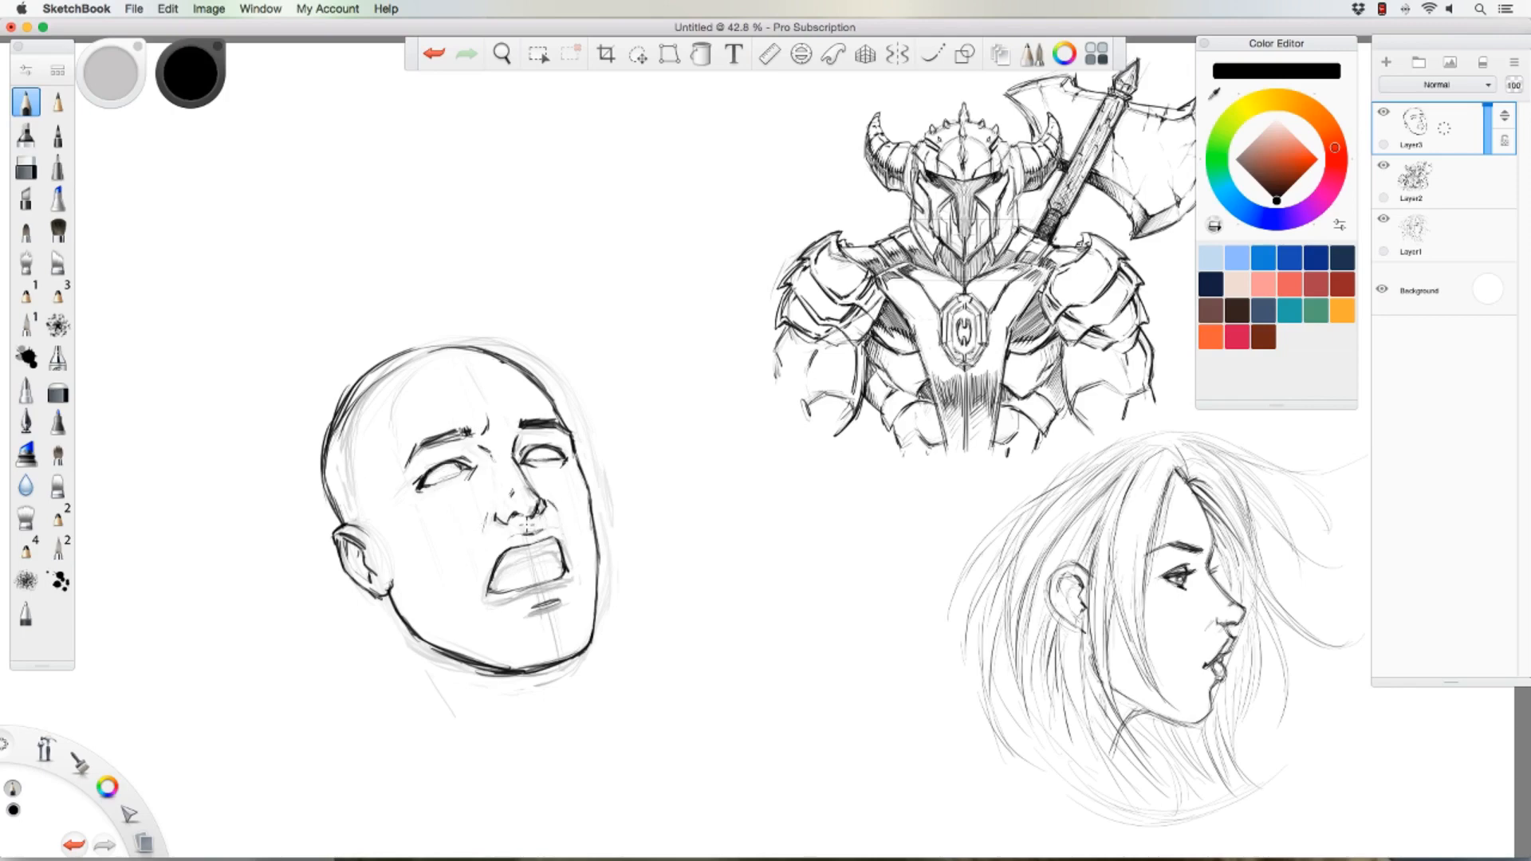
Step: Add detail under the nose and shade the inside of the open mouth
left_click_drag(527, 524, 533, 509)
left_click_drag(558, 552, 553, 561)
left_click_drag(501, 576, 545, 565)
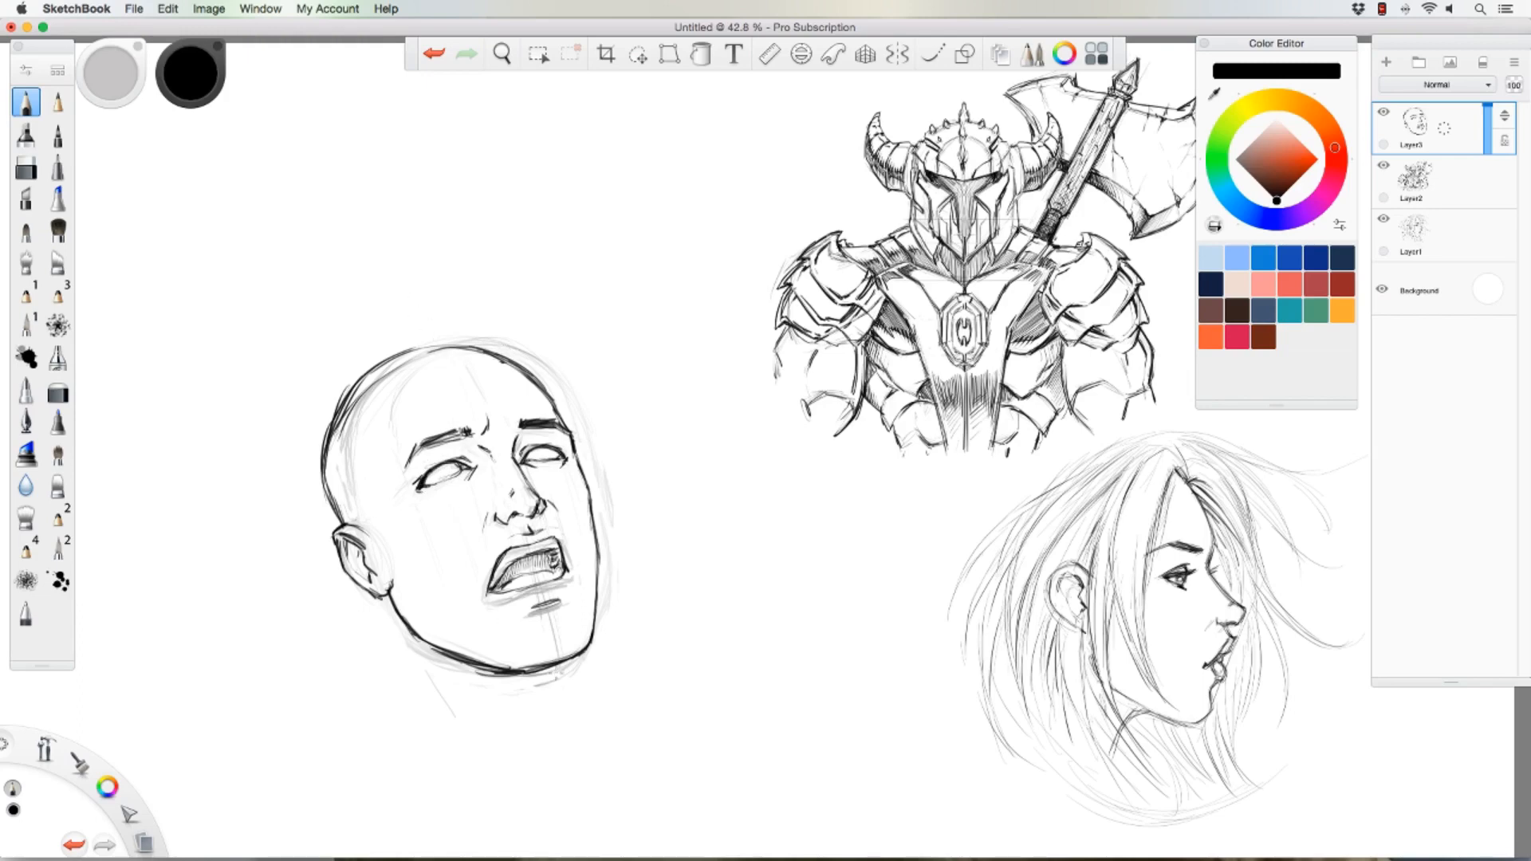
Step: Draw both sides of the neck below the jaw and add short muscle lines between them
left_click_drag(564, 662, 565, 717)
left_click_drag(564, 656, 569, 722)
mouse_move(386, 615)
left_mouse_down()
mouse_move(411, 675)
mouse_move(394, 653)
mouse_move(404, 694)
left_mouse_up()
mouse_move(395, 642)
left_mouse_down()
mouse_move(403, 698)
mouse_move(472, 710)
mouse_move(482, 729)
mouse_move(542, 749)
left_mouse_up()
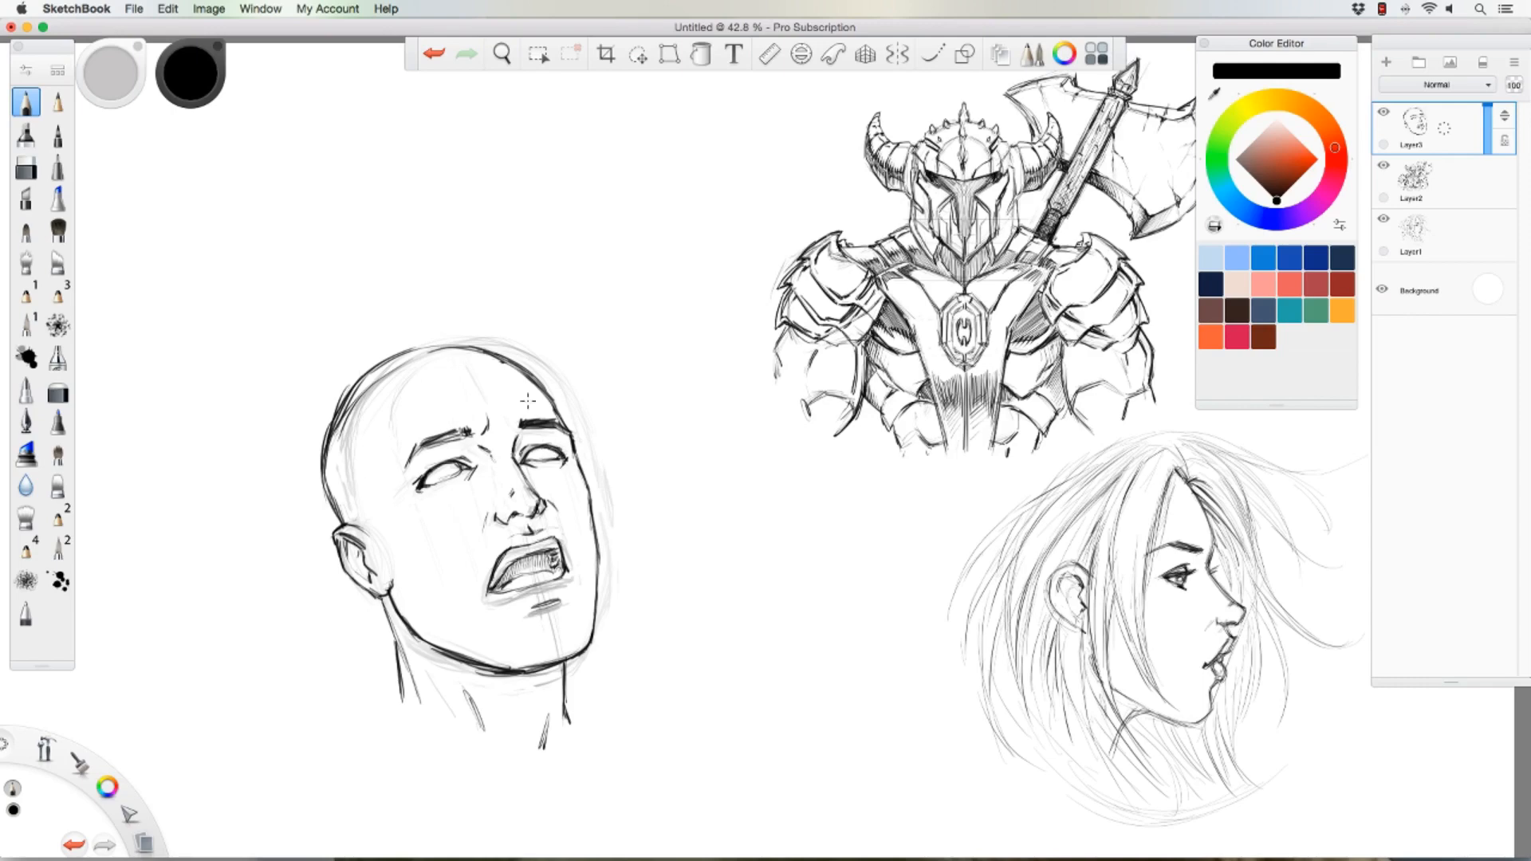
Step: Erase the leftover sketch lines outside the far cheek and along the upper back of the skull
left_click_drag(550, 396, 566, 420)
key("e")
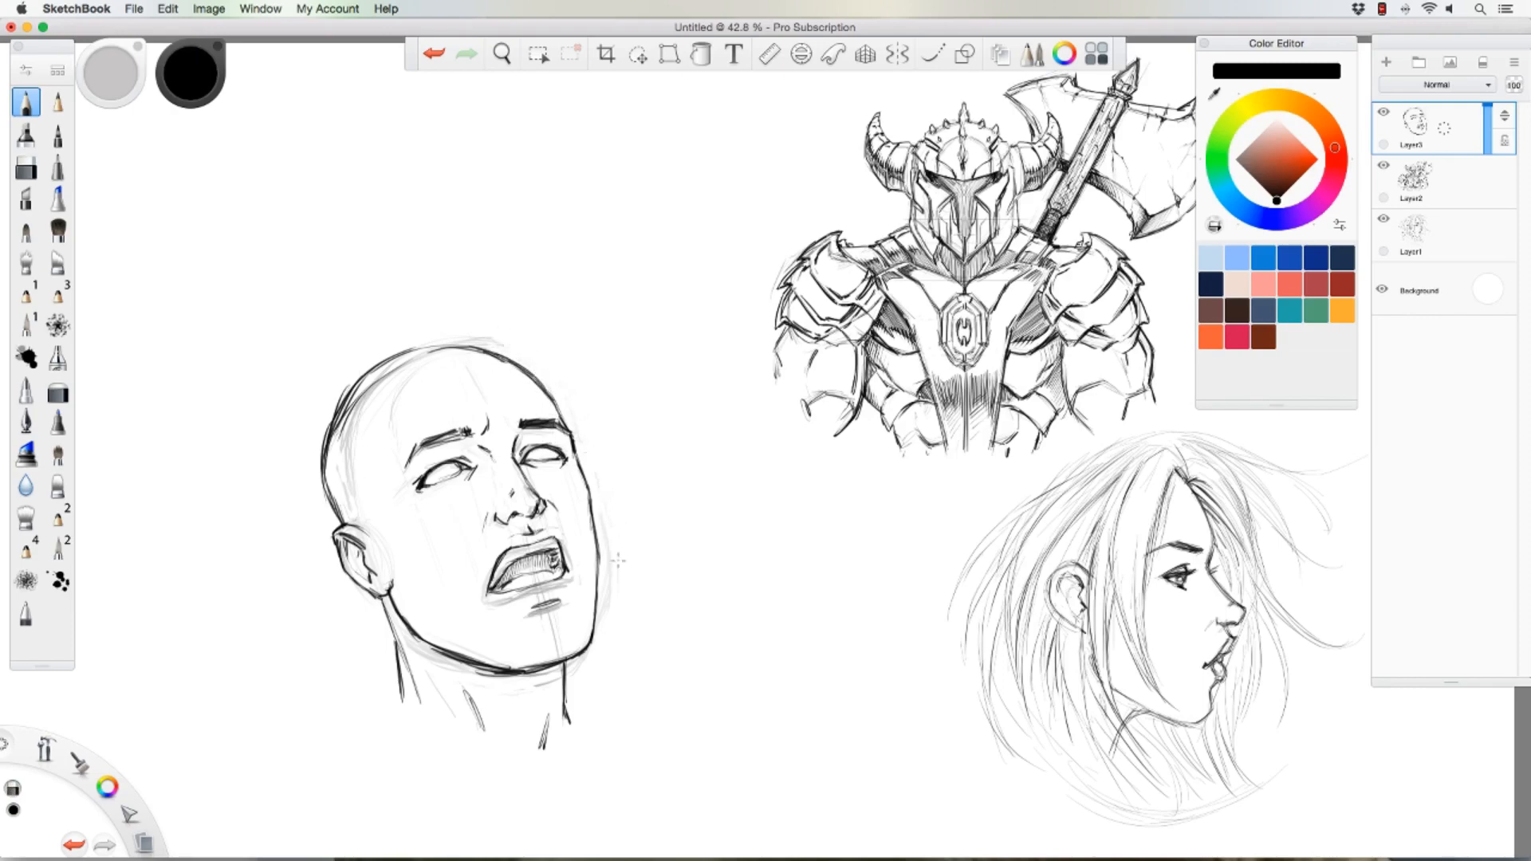
left_click_drag(602, 511, 608, 619)
mouse_move(367, 389)
left_mouse_down()
mouse_move(352, 511)
mouse_move(348, 432)
mouse_move(400, 364)
mouse_move(464, 347)
mouse_move(444, 355)
left_mouse_up()
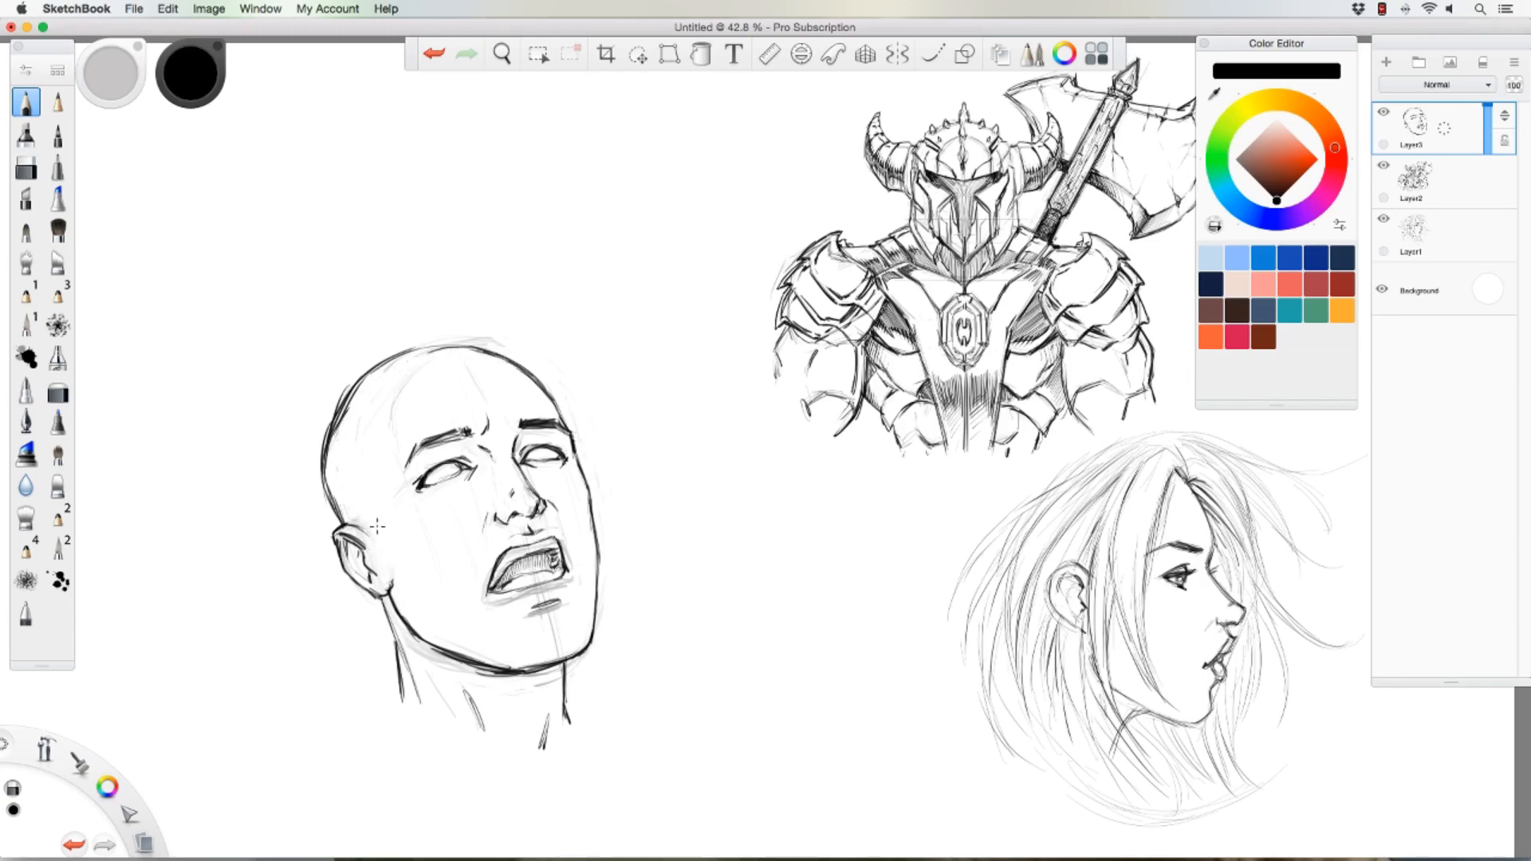
Step: Reinforce the pencil lines at the top of the ear, along the crown and around the far eye
key("e")
left_click_drag(344, 523, 376, 535)
left_click_drag(406, 349, 494, 346)
mouse_move(563, 415)
left_mouse_down()
mouse_move(573, 435)
mouse_move(511, 448)
left_mouse_up()
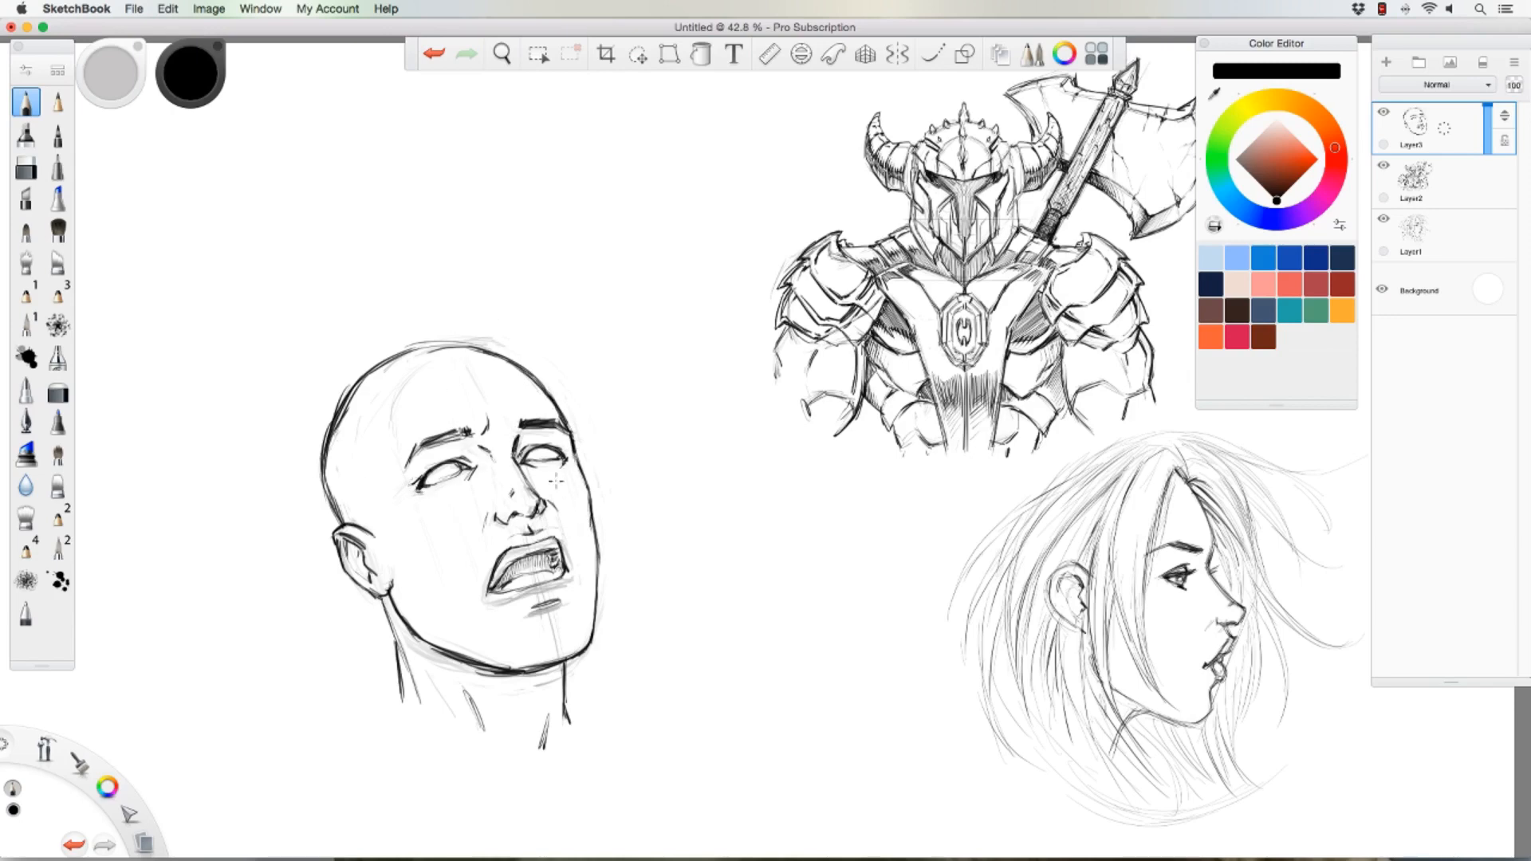
Step: Add creases beside the mouth and on the cheek, fill in the irises, and lightly sketch the hairline at the temple
left_click_drag(565, 553, 570, 568)
left_click_drag(407, 548, 435, 574)
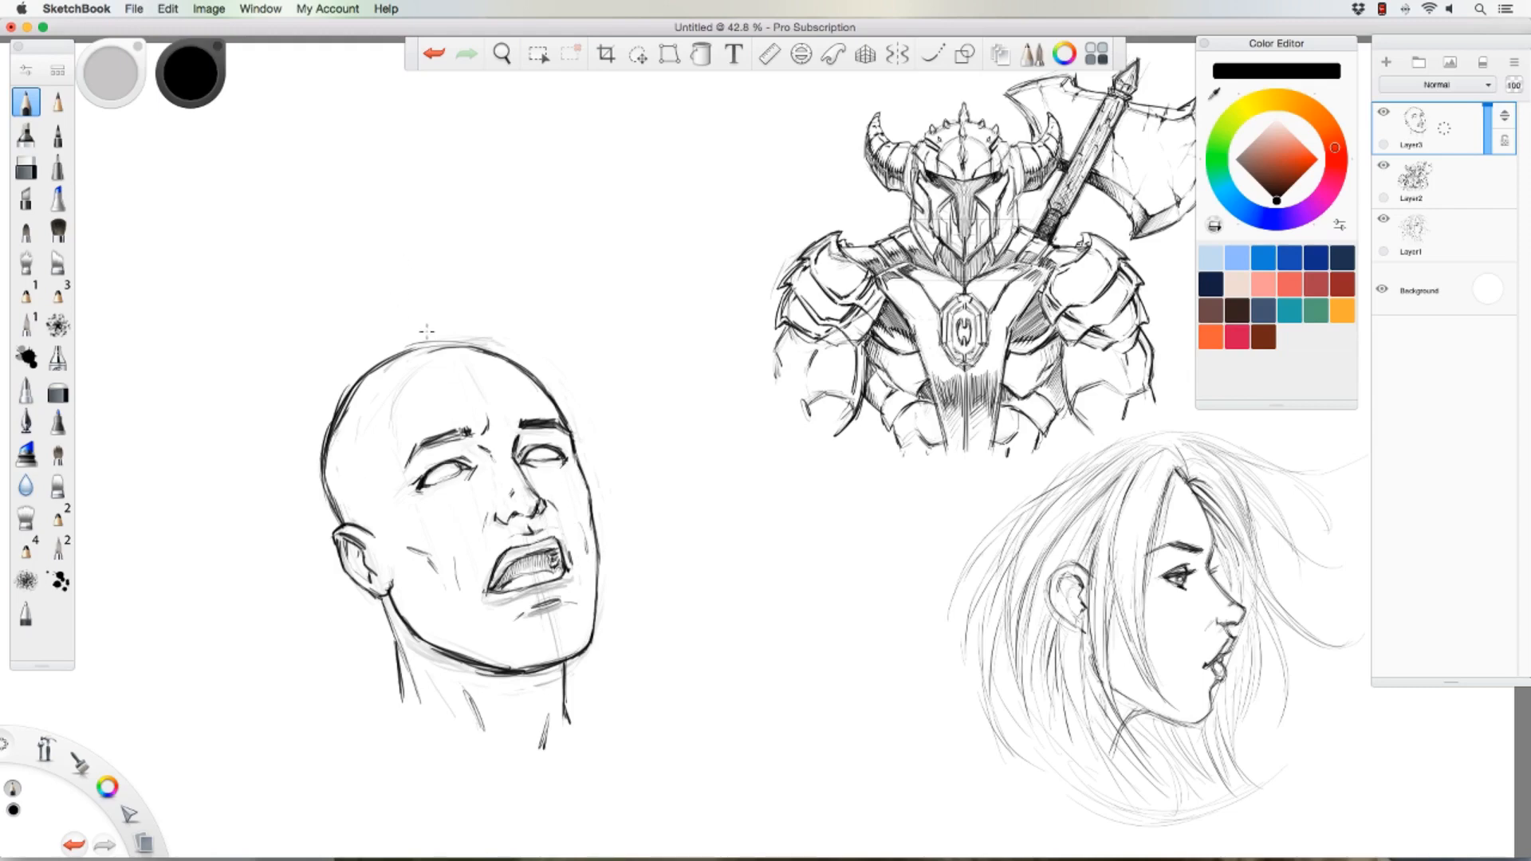
mouse_move(397, 451)
left_mouse_down()
mouse_move(416, 413)
mouse_move(408, 423)
mouse_move(403, 384)
left_mouse_up()
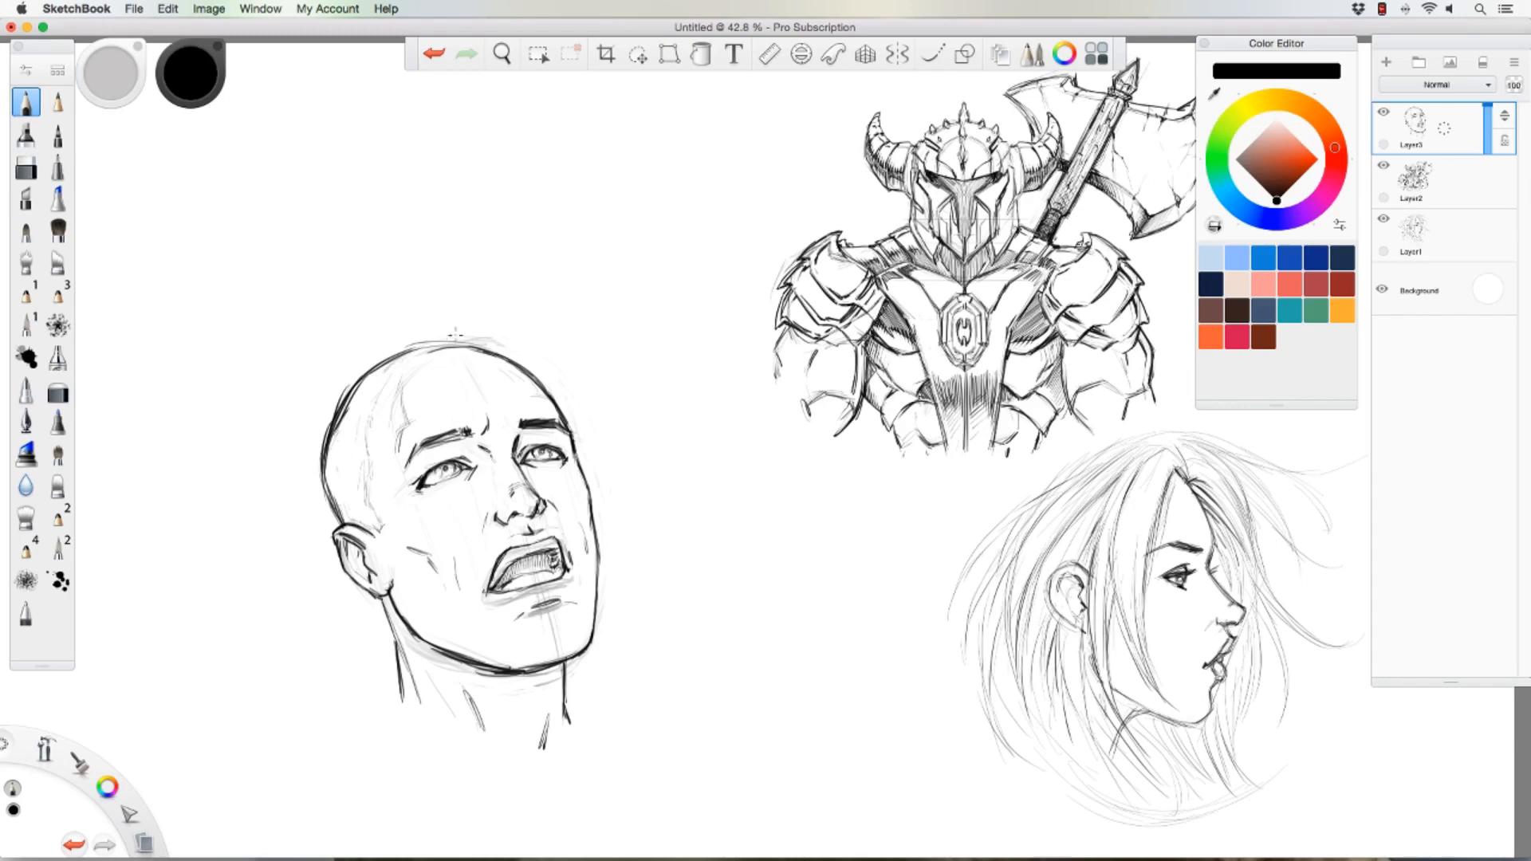
Step: Sketch loose hair tufts from the top of the forehead over the crown and down the back of the head
mouse_move(466, 346)
left_mouse_down()
mouse_move(512, 329)
mouse_move(499, 348)
mouse_move(522, 352)
mouse_move(458, 340)
left_mouse_up()
left_click_drag(469, 322, 445, 343)
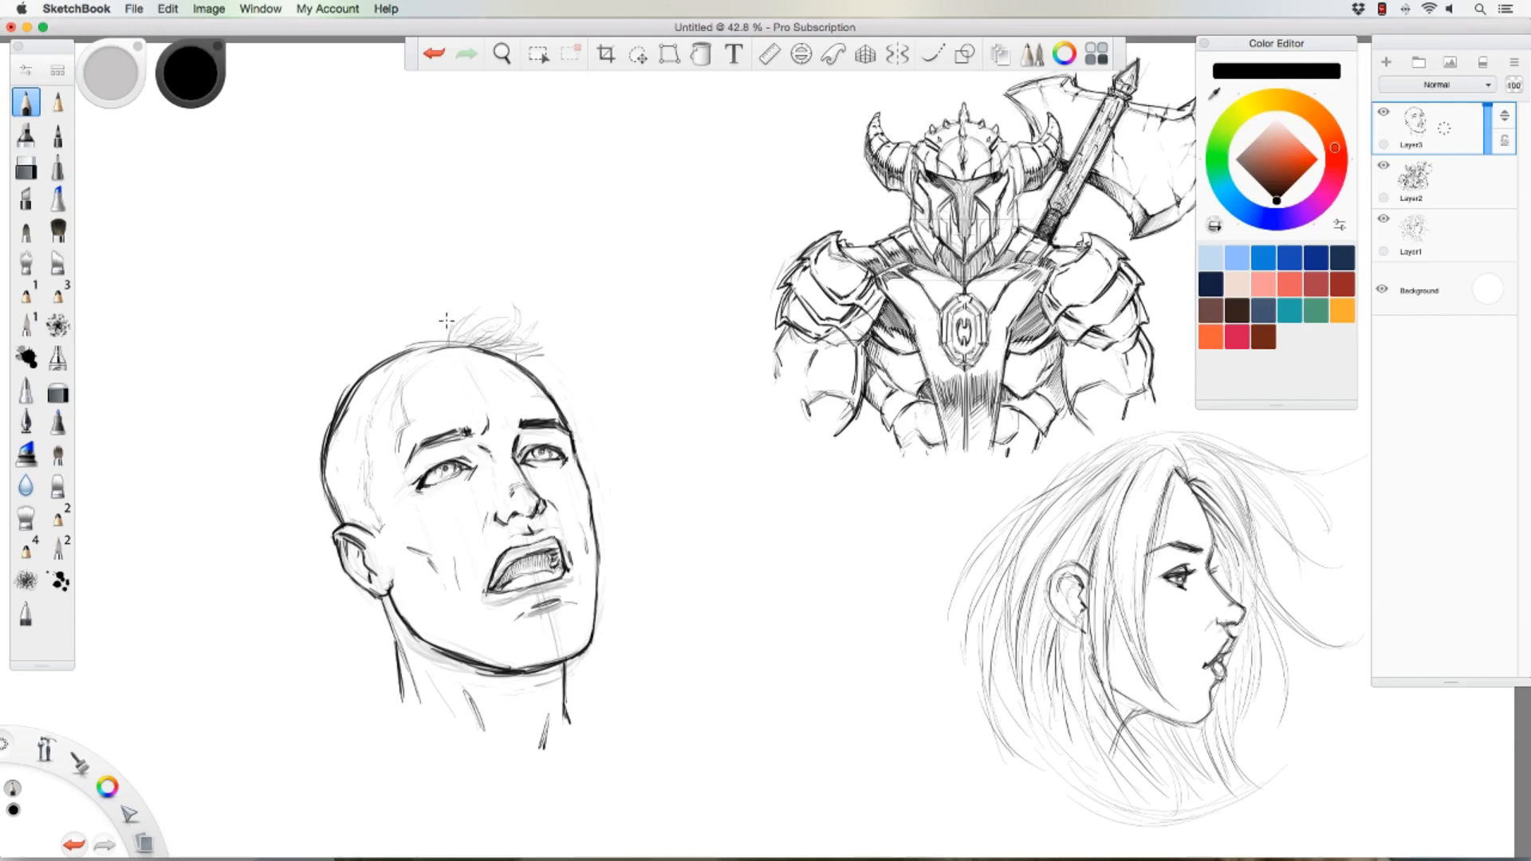
mouse_move(431, 344)
left_mouse_down()
mouse_move(430, 380)
mouse_move(426, 352)
mouse_move(407, 358)
mouse_move(400, 405)
mouse_move(383, 401)
mouse_move(366, 429)
mouse_move(363, 515)
mouse_move(374, 501)
mouse_move(330, 501)
left_mouse_up()
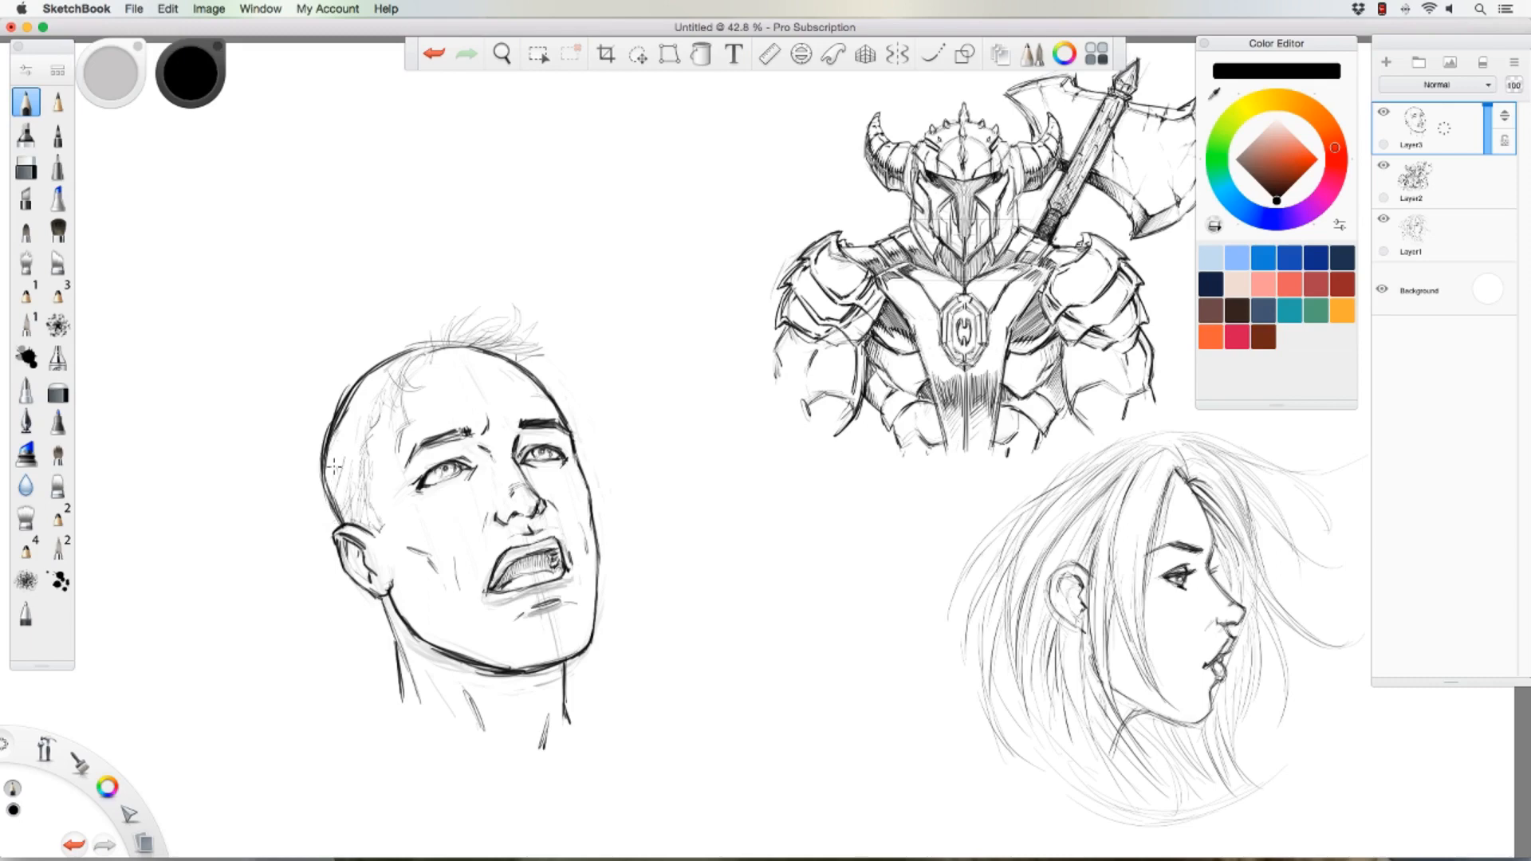
mouse_move(355, 437)
left_mouse_down()
mouse_move(309, 501)
mouse_move(307, 475)
left_mouse_up()
left_click_drag(336, 406, 316, 447)
left_click_drag(371, 367, 339, 378)
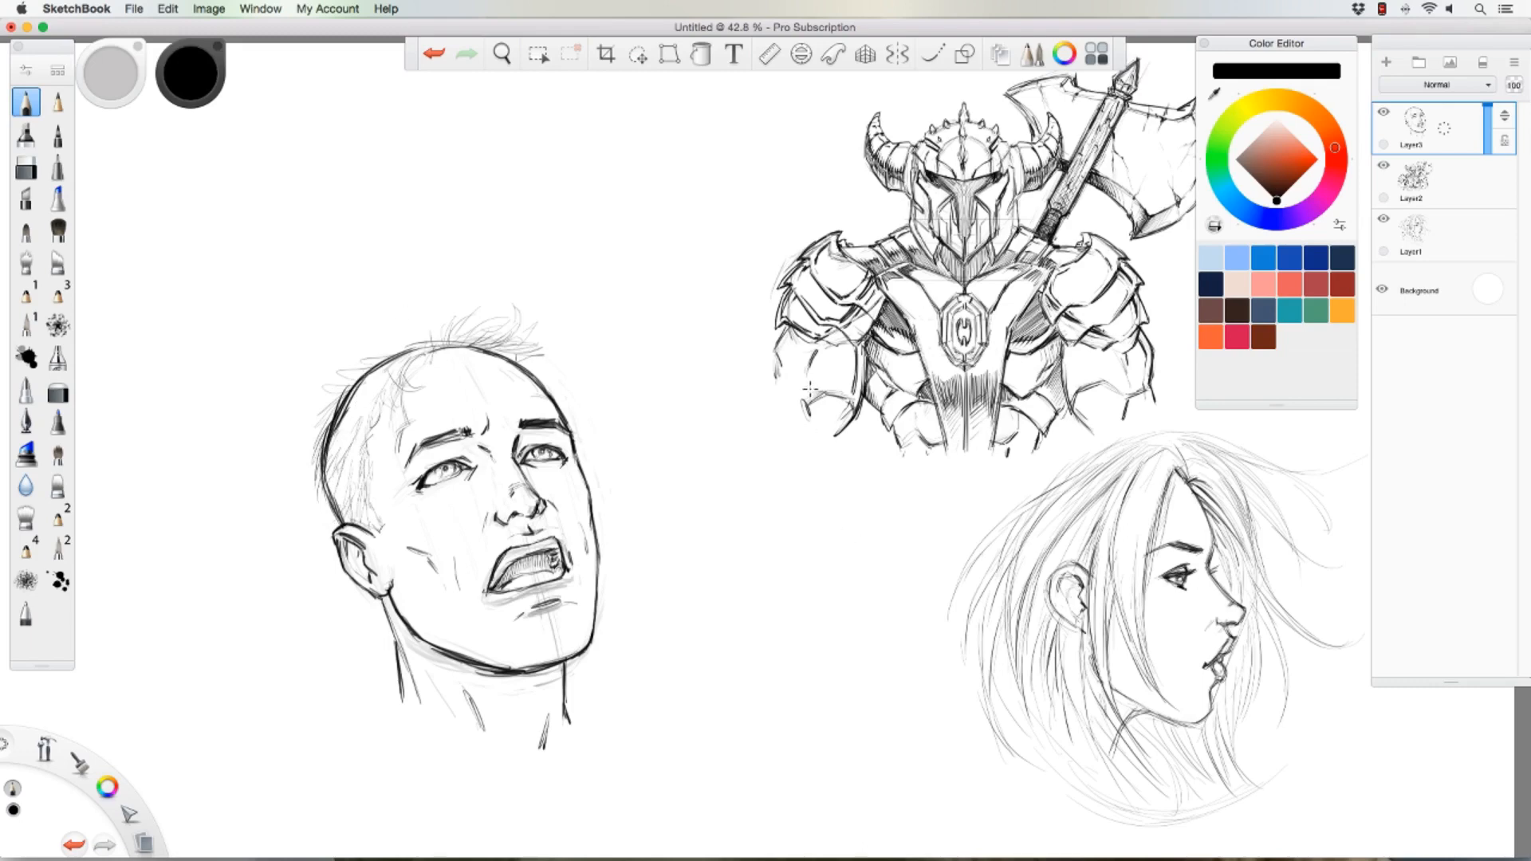
Step: Sketch a large almond-shaped practice eye in the empty space above the man's head
mouse_move(556, 209)
left_mouse_down()
mouse_move(600, 162)
mouse_move(578, 176)
mouse_move(668, 154)
mouse_move(646, 192)
mouse_move(664, 168)
mouse_move(628, 197)
mouse_move(594, 209)
left_mouse_up()
mouse_move(638, 194)
left_mouse_down()
mouse_move(552, 217)
mouse_move(578, 173)
mouse_move(652, 163)
mouse_move(567, 170)
mouse_move(549, 200)
mouse_move(572, 165)
mouse_move(622, 150)
mouse_move(590, 151)
mouse_move(577, 164)
mouse_move(656, 156)
left_mouse_up()
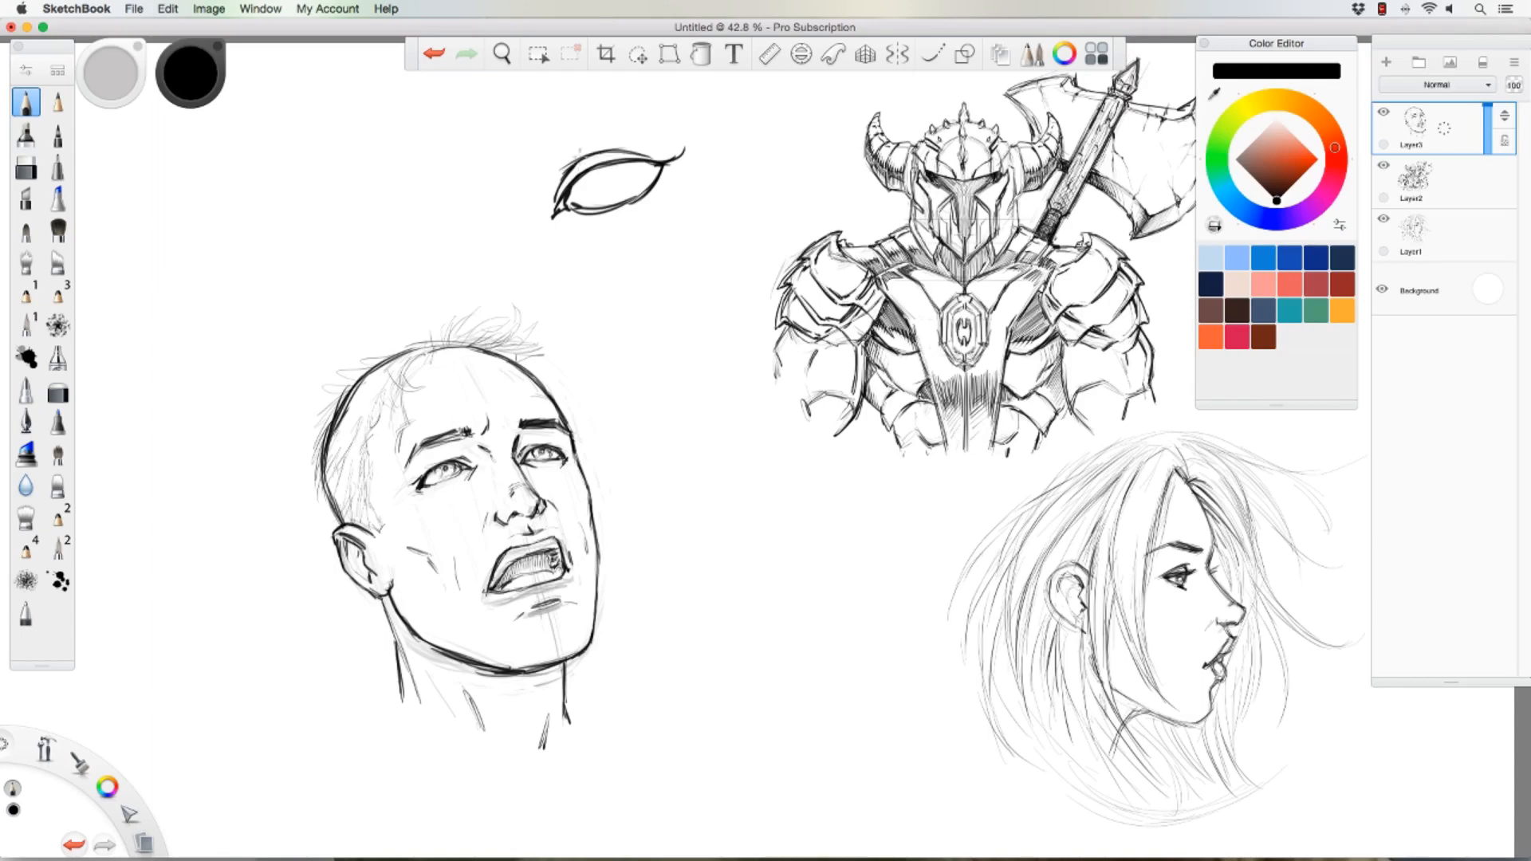
mouse_move(558, 168)
left_mouse_down()
mouse_move(582, 154)
mouse_move(551, 211)
left_mouse_up()
mouse_move(571, 183)
left_mouse_down()
mouse_move(601, 162)
mouse_move(683, 155)
mouse_move(621, 211)
left_mouse_up()
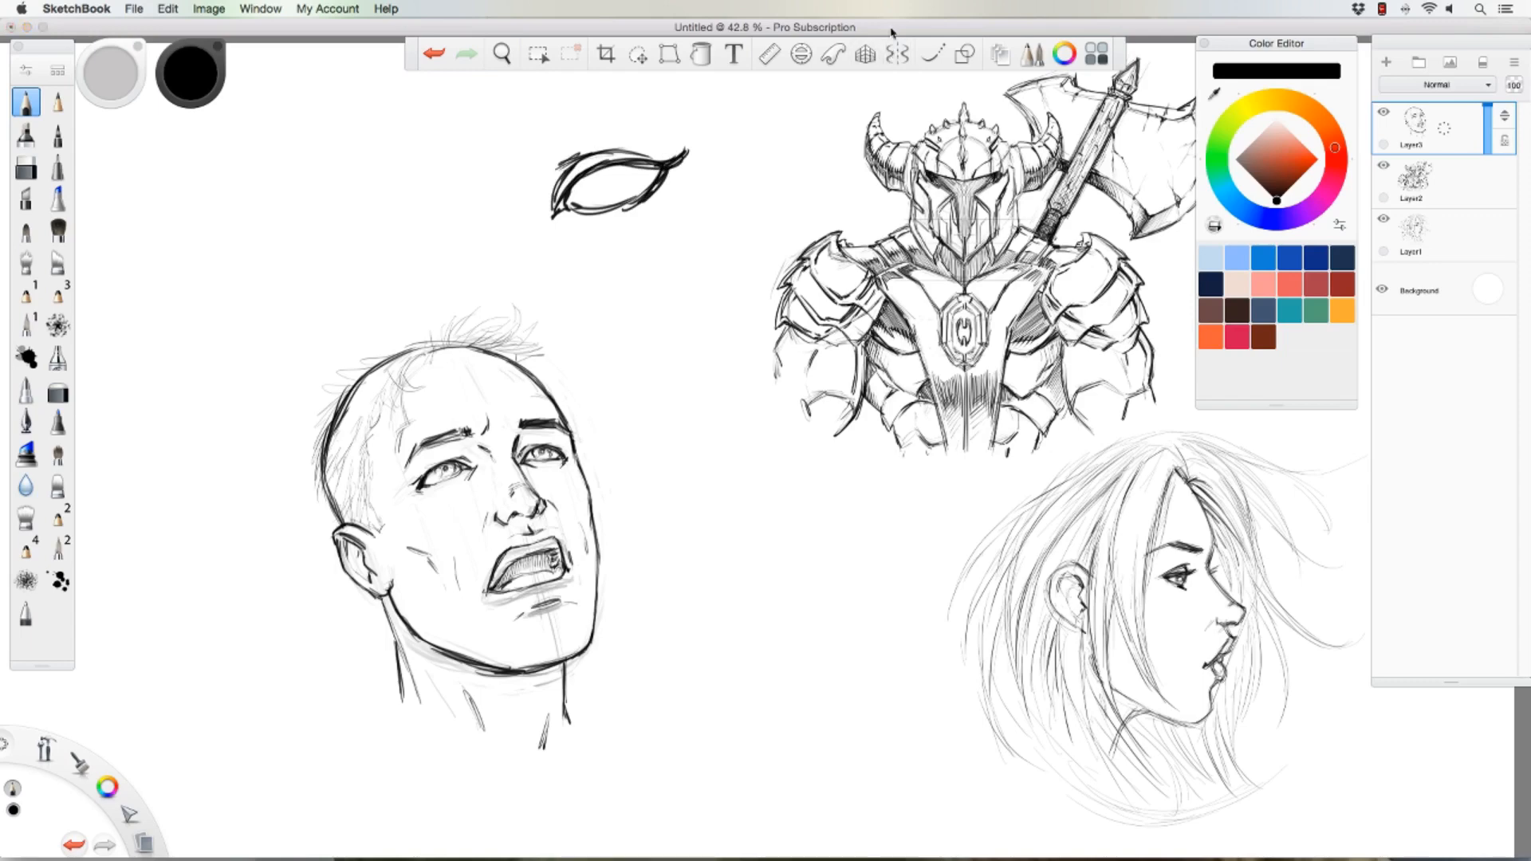
Step: Lasso the practice eye above the man's head and delete it
left_click(884, 53)
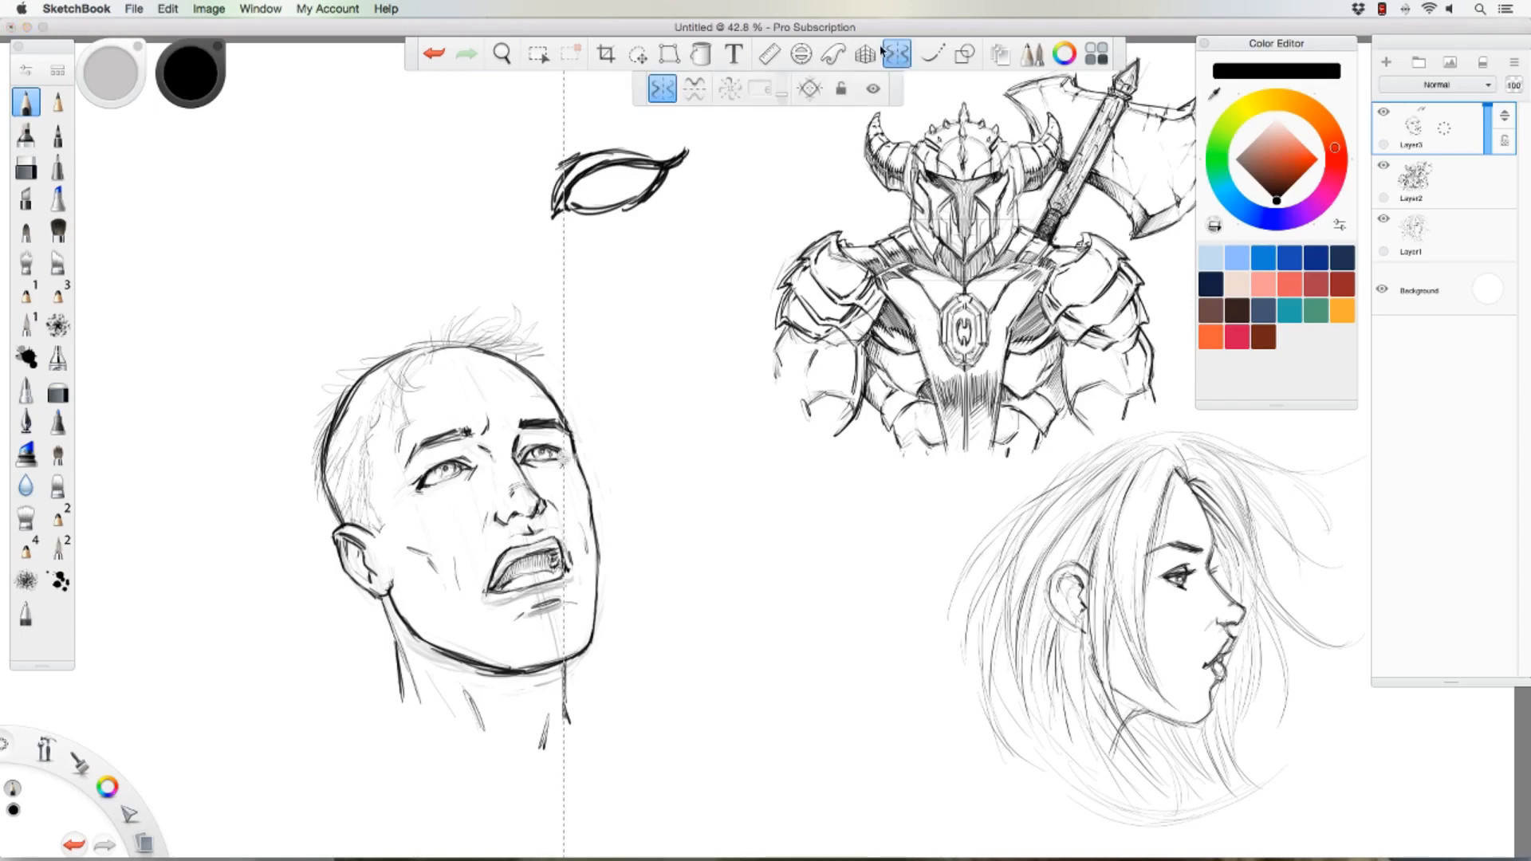
left_click(662, 88)
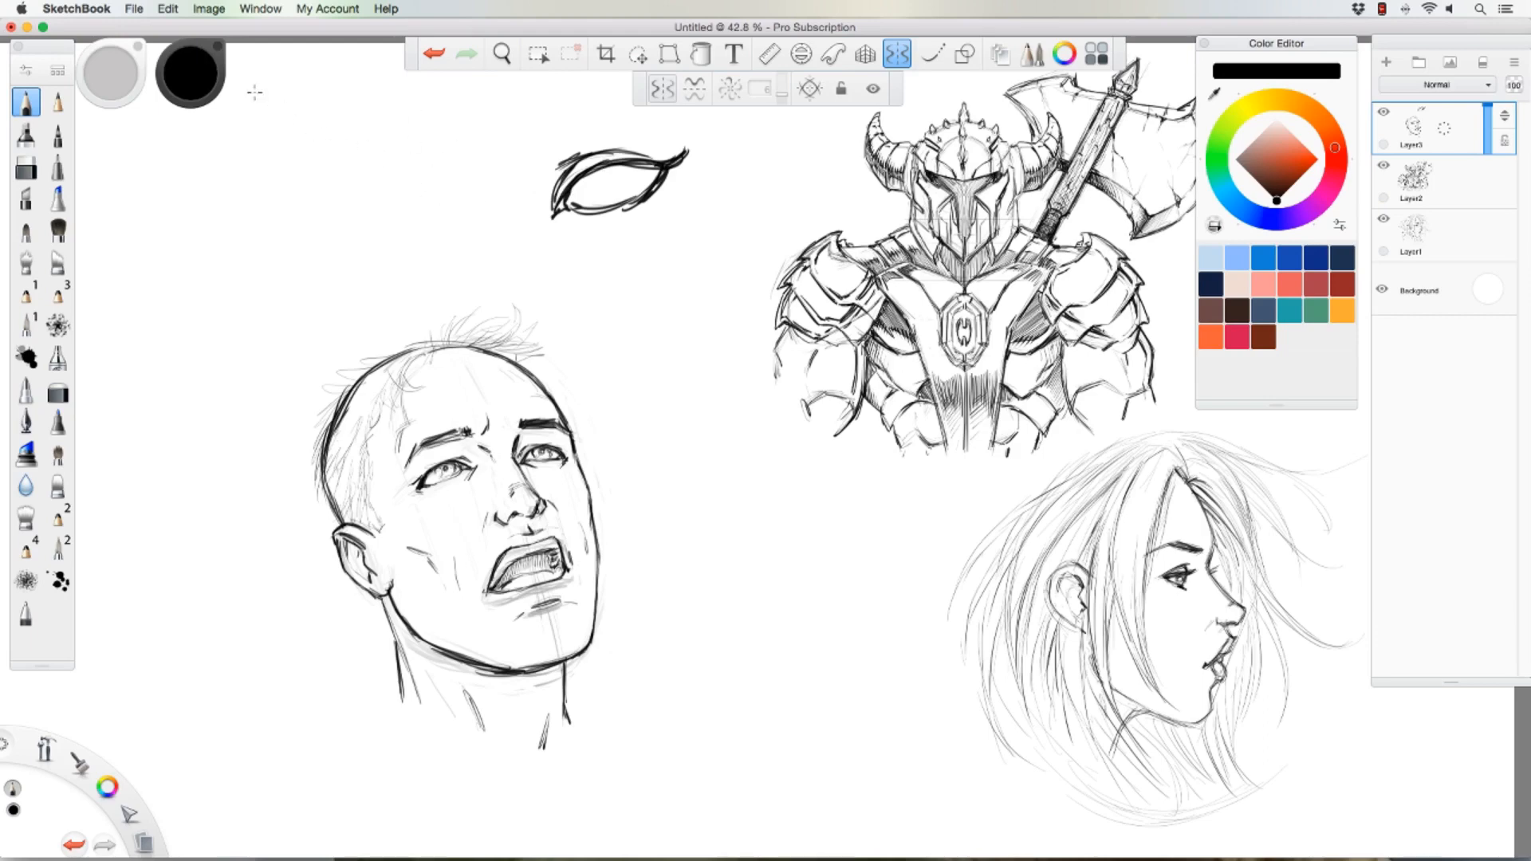
left_click(637, 54)
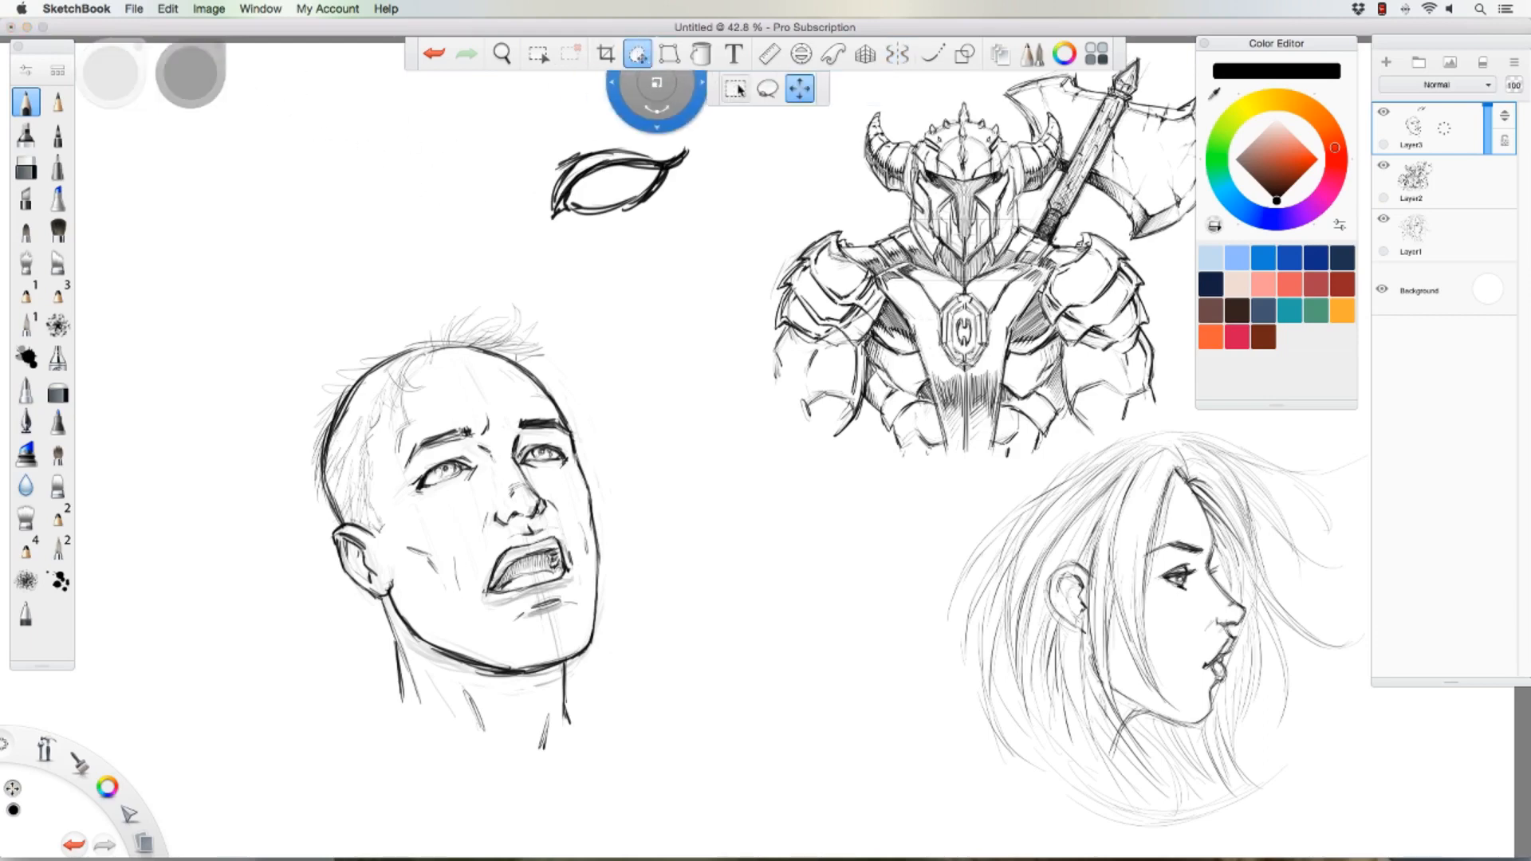
mouse_move(542, 151)
left_mouse_down()
mouse_move(639, 106)
mouse_move(611, 239)
mouse_move(508, 133)
left_mouse_up()
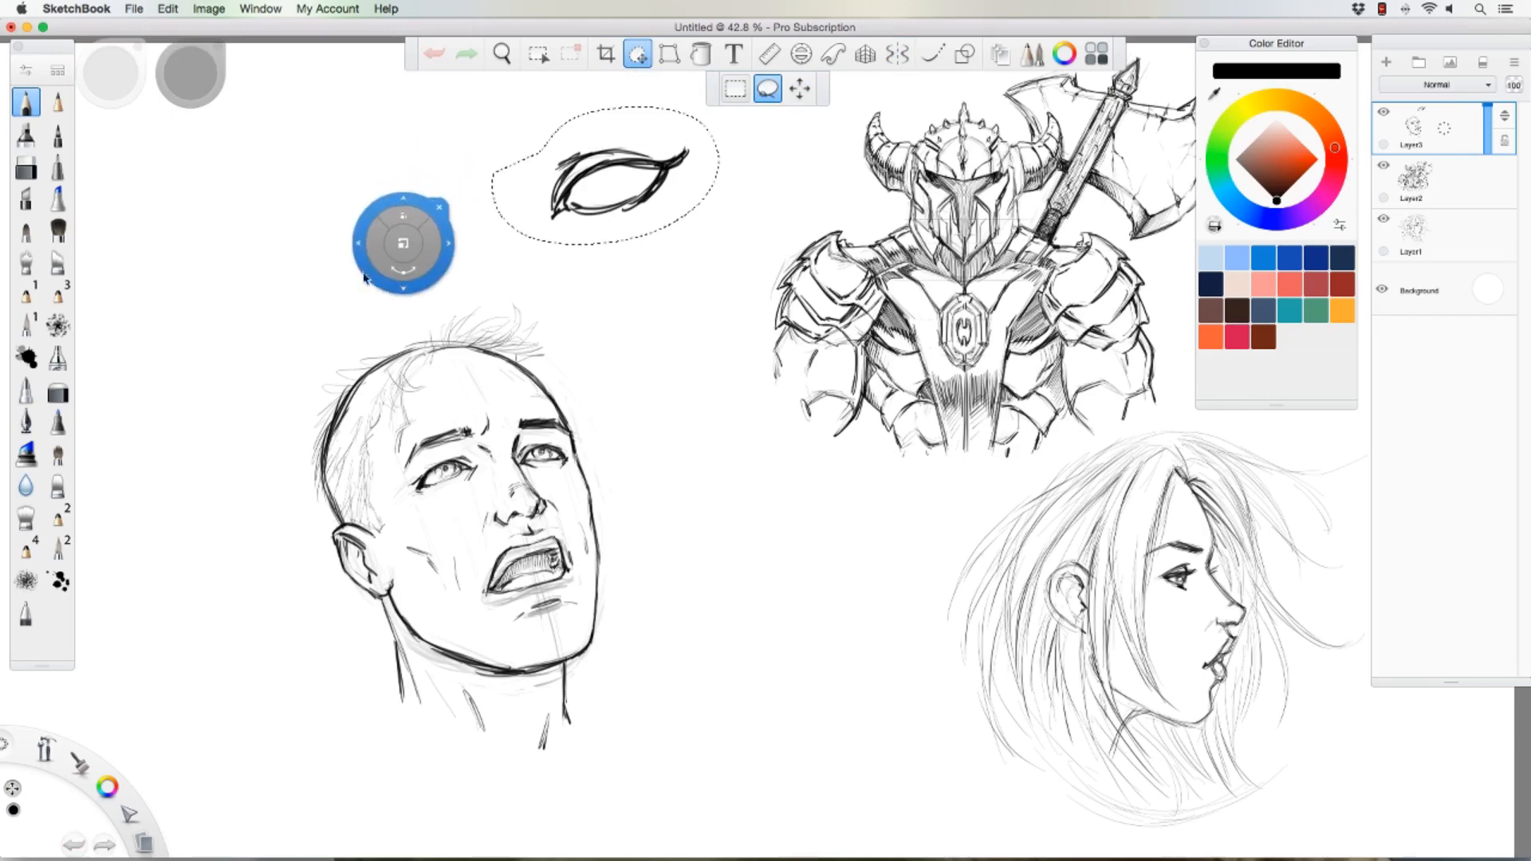
key("Delete")
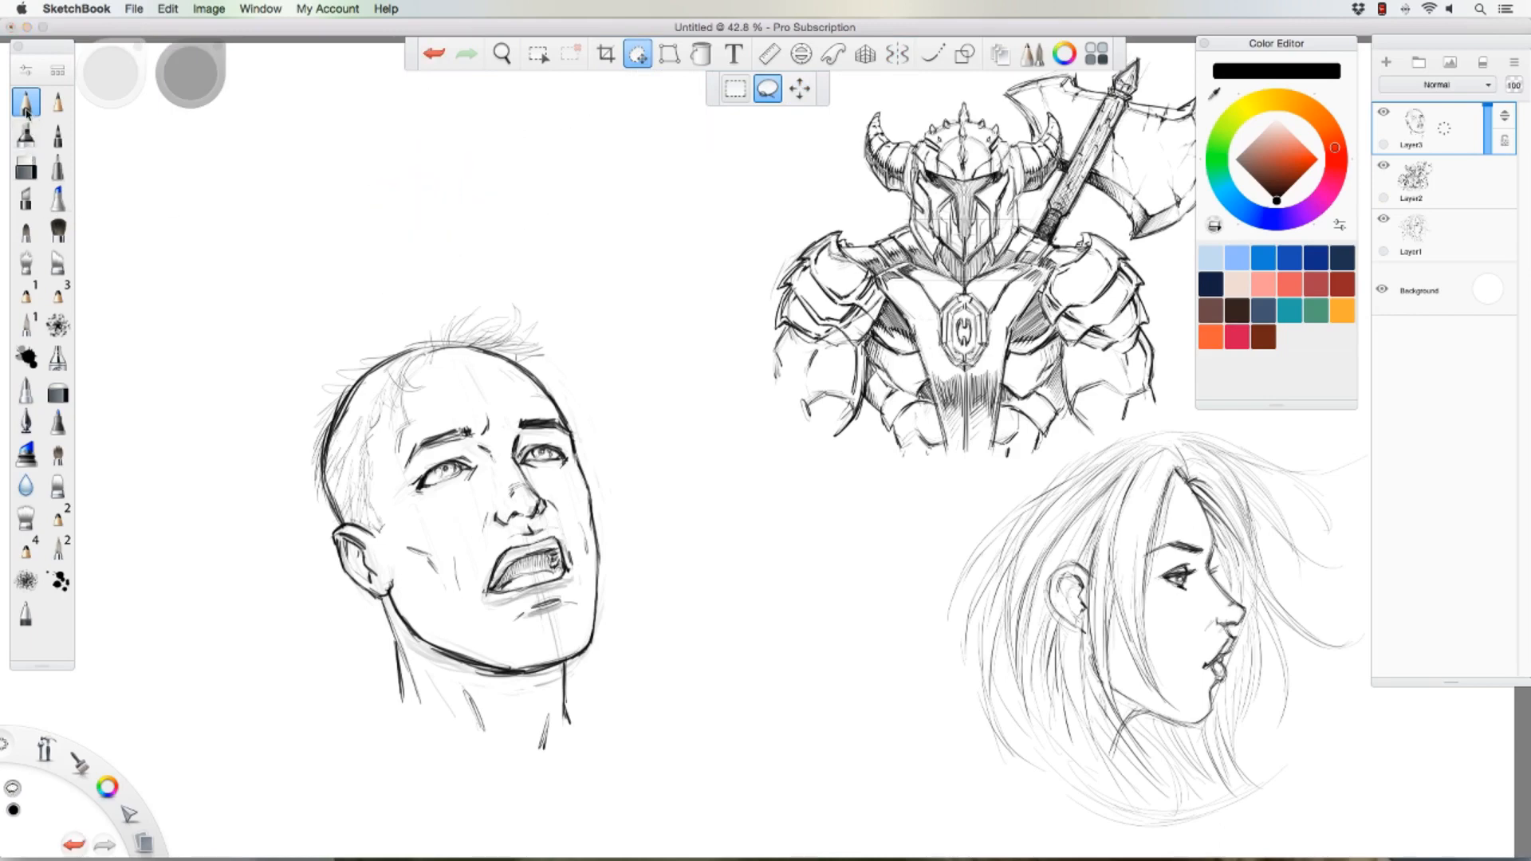
Step: Thicken the man's hair with more loose pencil strokes across the top and down the back of the head
left_click(25, 103)
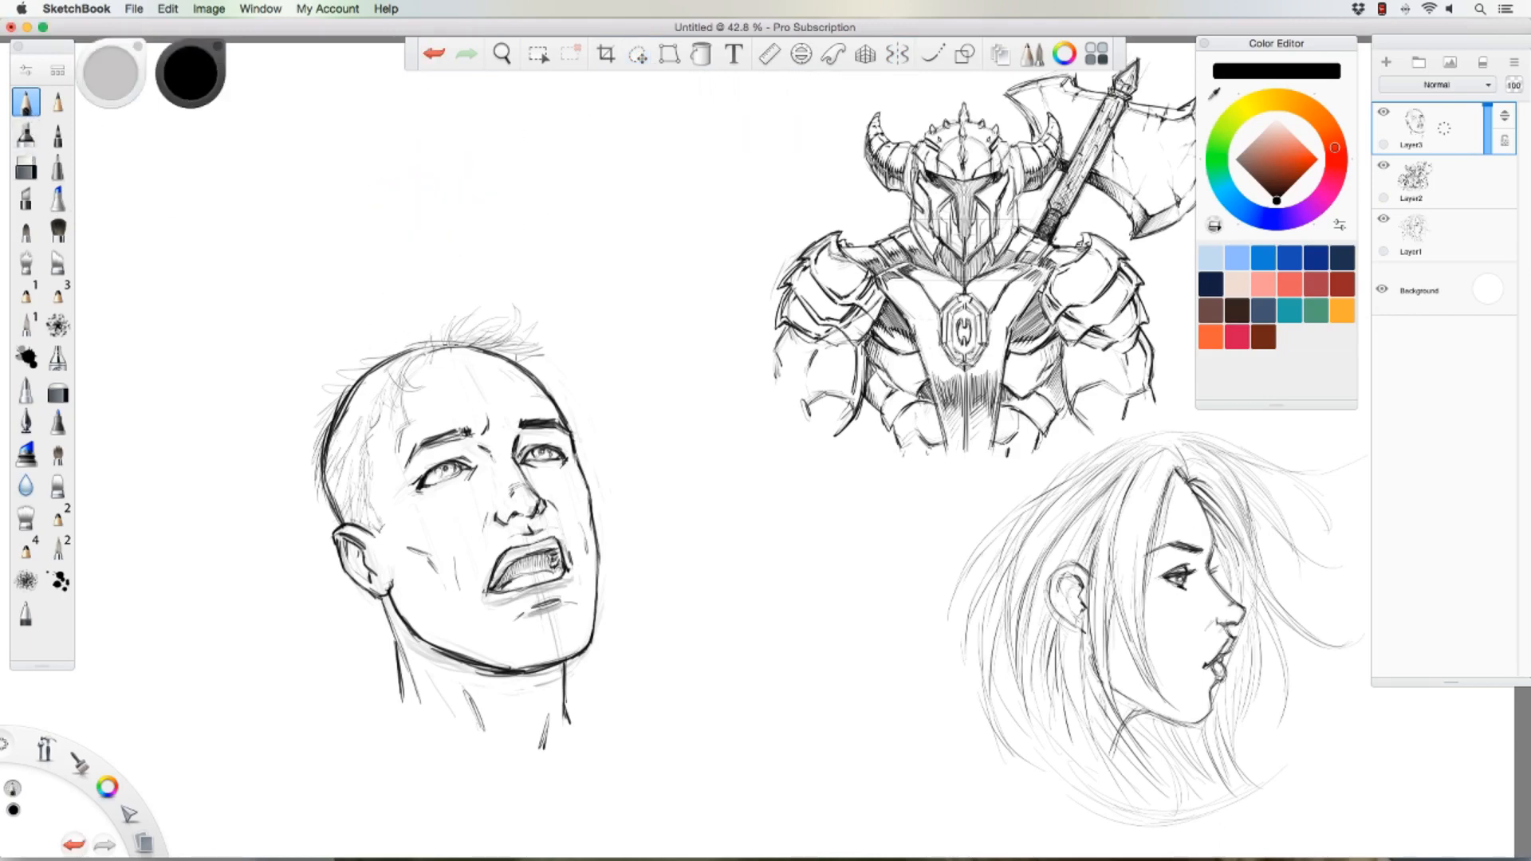
mouse_move(451, 345)
left_mouse_down()
mouse_move(501, 317)
mouse_move(546, 345)
left_mouse_up()
mouse_move(390, 333)
left_mouse_down()
mouse_move(317, 418)
mouse_move(318, 398)
mouse_move(328, 389)
mouse_move(317, 482)
left_mouse_up()
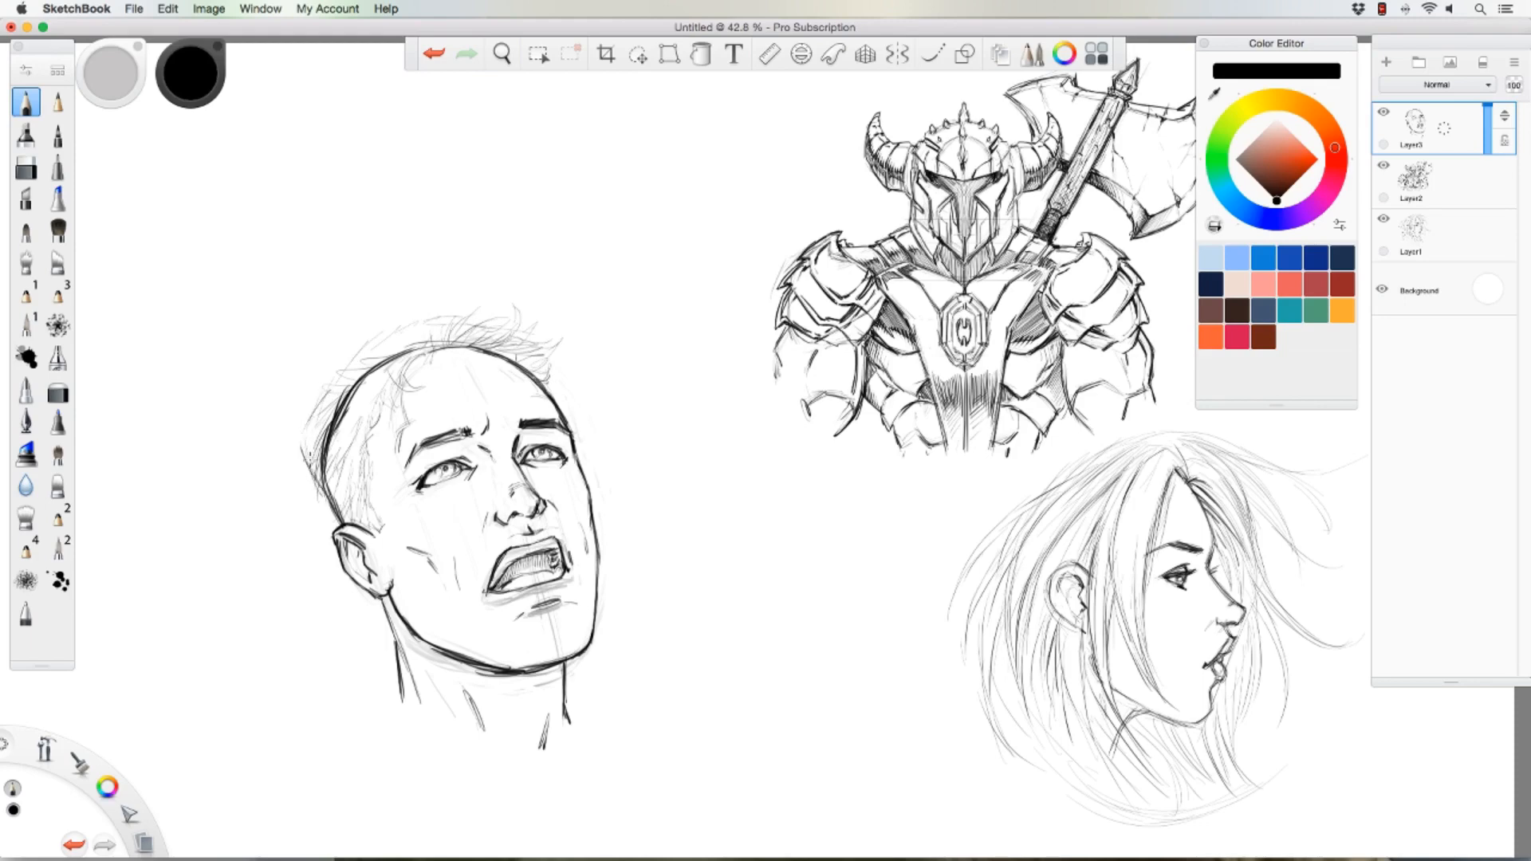
Step: Darken the man's hair outline with pencil tufts down the back of the head and across the top to the front
mouse_move(317, 415)
left_mouse_down()
mouse_move(308, 455)
mouse_move(313, 438)
left_mouse_up()
mouse_move(337, 371)
left_mouse_down()
mouse_move(320, 427)
mouse_move(323, 411)
left_mouse_up()
mouse_move(375, 343)
left_mouse_down()
mouse_move(305, 407)
mouse_move(290, 469)
mouse_move(309, 483)
left_mouse_up()
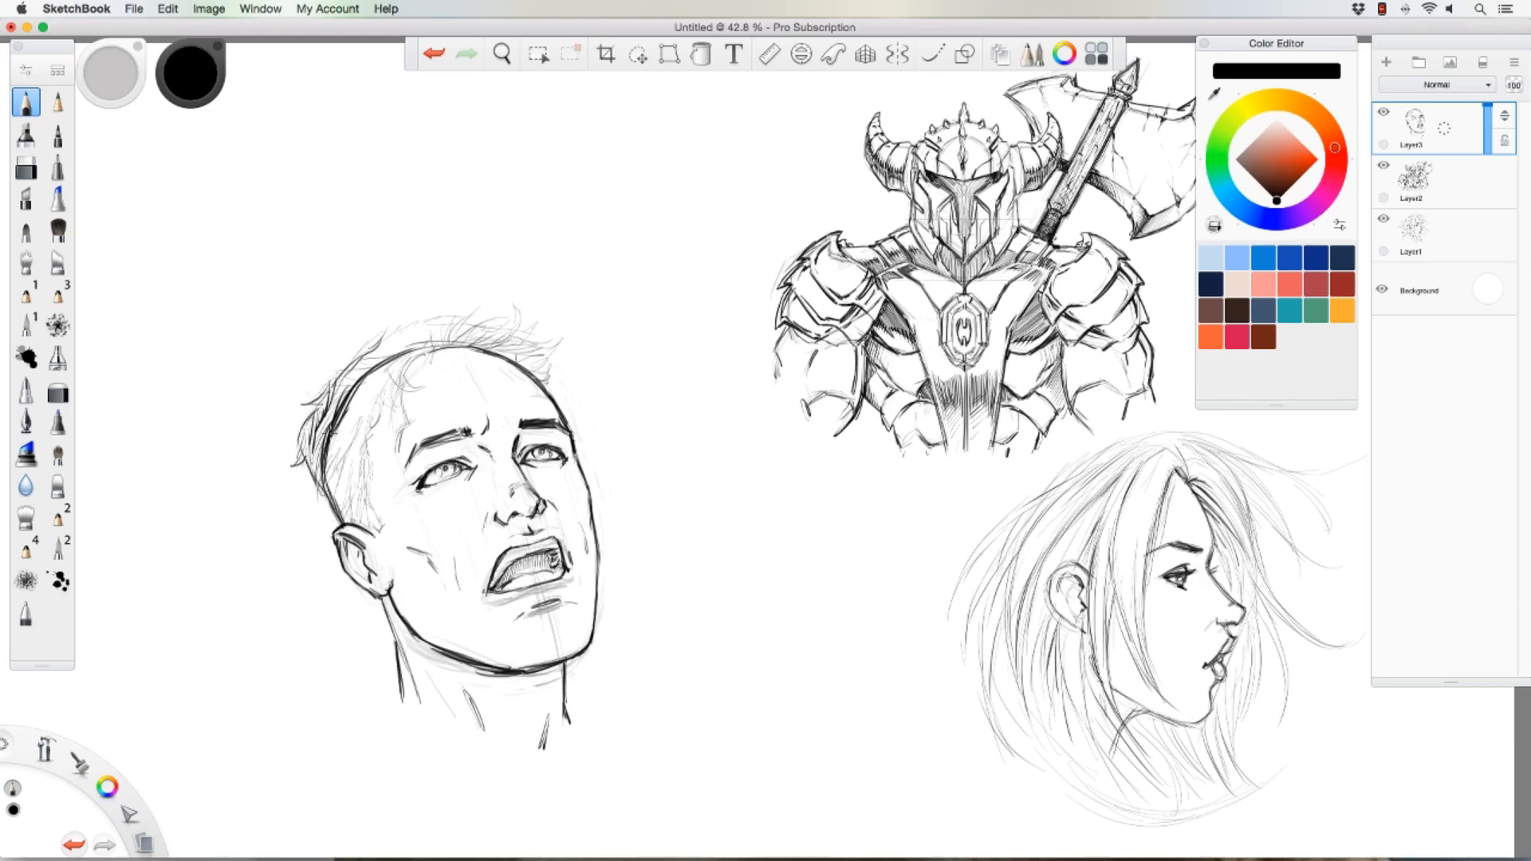
mouse_move(361, 361)
left_mouse_down()
mouse_move(401, 319)
mouse_move(392, 344)
mouse_move(472, 307)
mouse_move(547, 323)
mouse_move(546, 378)
left_mouse_up()
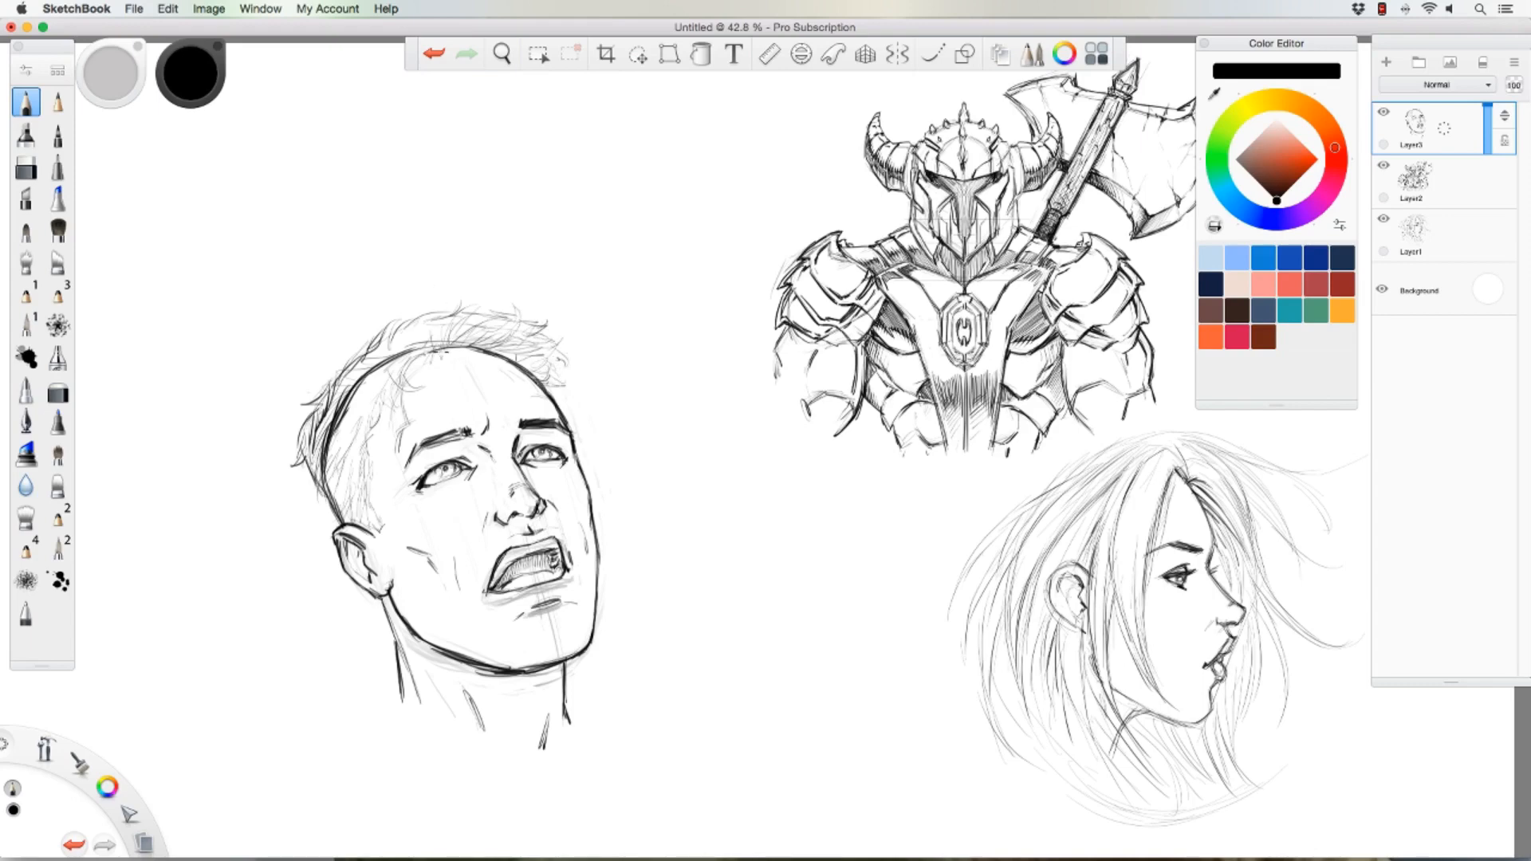
Step: Erase the heavy skull outline that shows through the man's hair from the back of the head to the forehead
mouse_move(386, 383)
left_mouse_down()
mouse_move(392, 360)
mouse_move(349, 388)
mouse_move(376, 359)
mouse_move(427, 346)
mouse_move(343, 414)
mouse_move(324, 453)
mouse_move(337, 503)
mouse_move(320, 435)
mouse_move(335, 383)
mouse_move(482, 348)
mouse_move(516, 369)
mouse_move(429, 351)
left_mouse_up()
mouse_move(347, 431)
left_mouse_down()
mouse_move(323, 399)
mouse_move(307, 418)
mouse_move(359, 379)
mouse_move(308, 405)
mouse_move(399, 315)
mouse_move(484, 360)
left_mouse_up()
key("e")
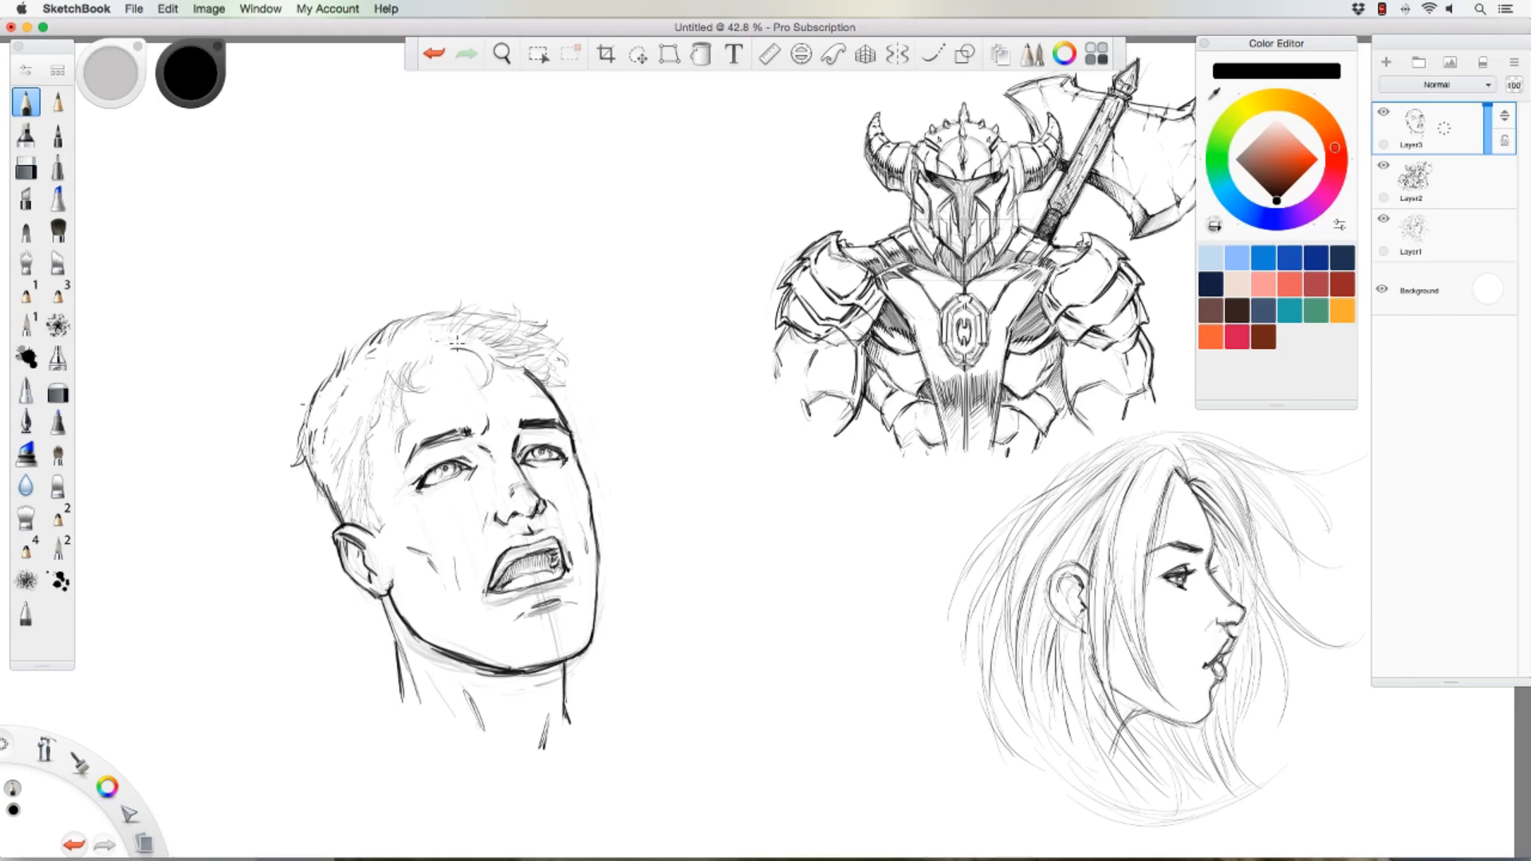
Step: Draw curls along the front hairline and loose strands down the side of the head, undoing the last stray strokes
mouse_move(428, 353)
left_mouse_down()
mouse_move(420, 390)
mouse_move(393, 362)
mouse_move(382, 441)
mouse_move(370, 394)
mouse_move(369, 498)
left_mouse_up()
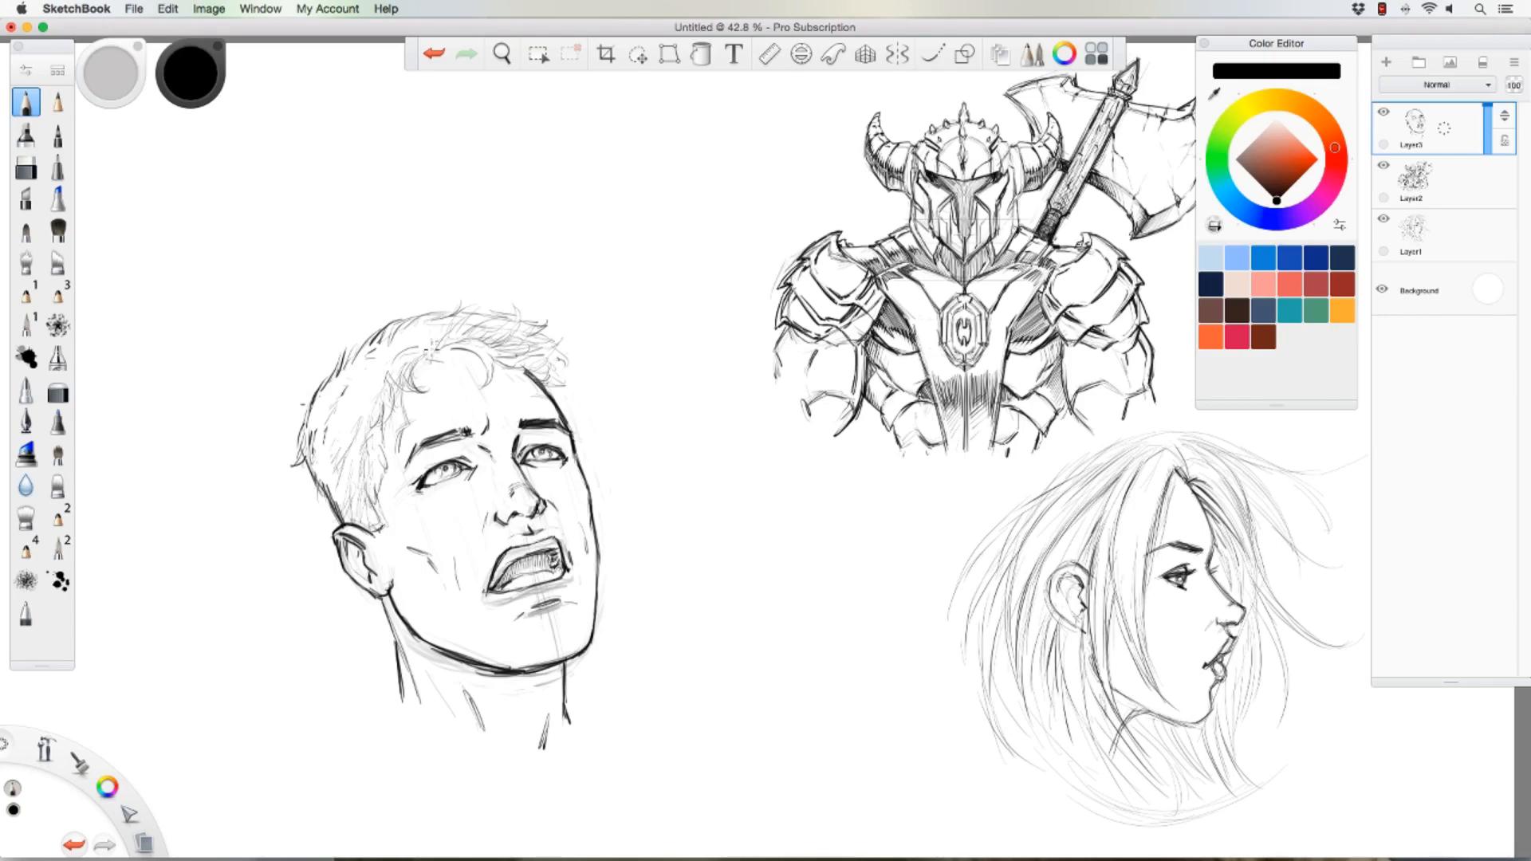
left_click_drag(379, 370, 322, 445)
left_click_drag(335, 390, 320, 419)
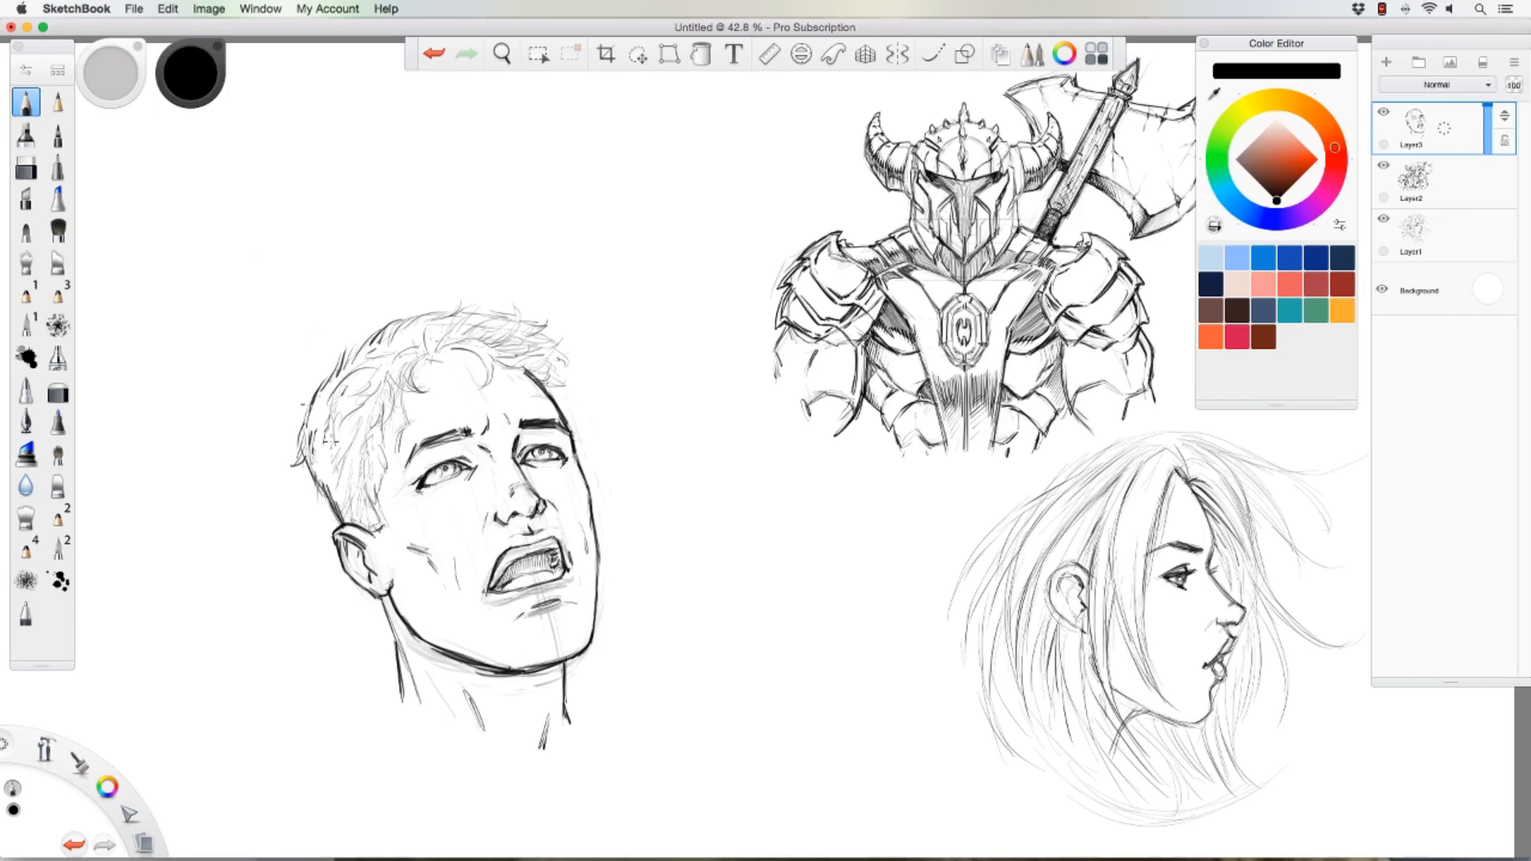
mouse_move(305, 473)
left_mouse_down()
mouse_move(325, 516)
mouse_move(313, 487)
left_mouse_up()
key("super+z")
key("super+z")
key("super+z")
Step: Erase the stray sketch lines along the jaw and below the lower lip, and reinforce the man's hair strands
key("e")
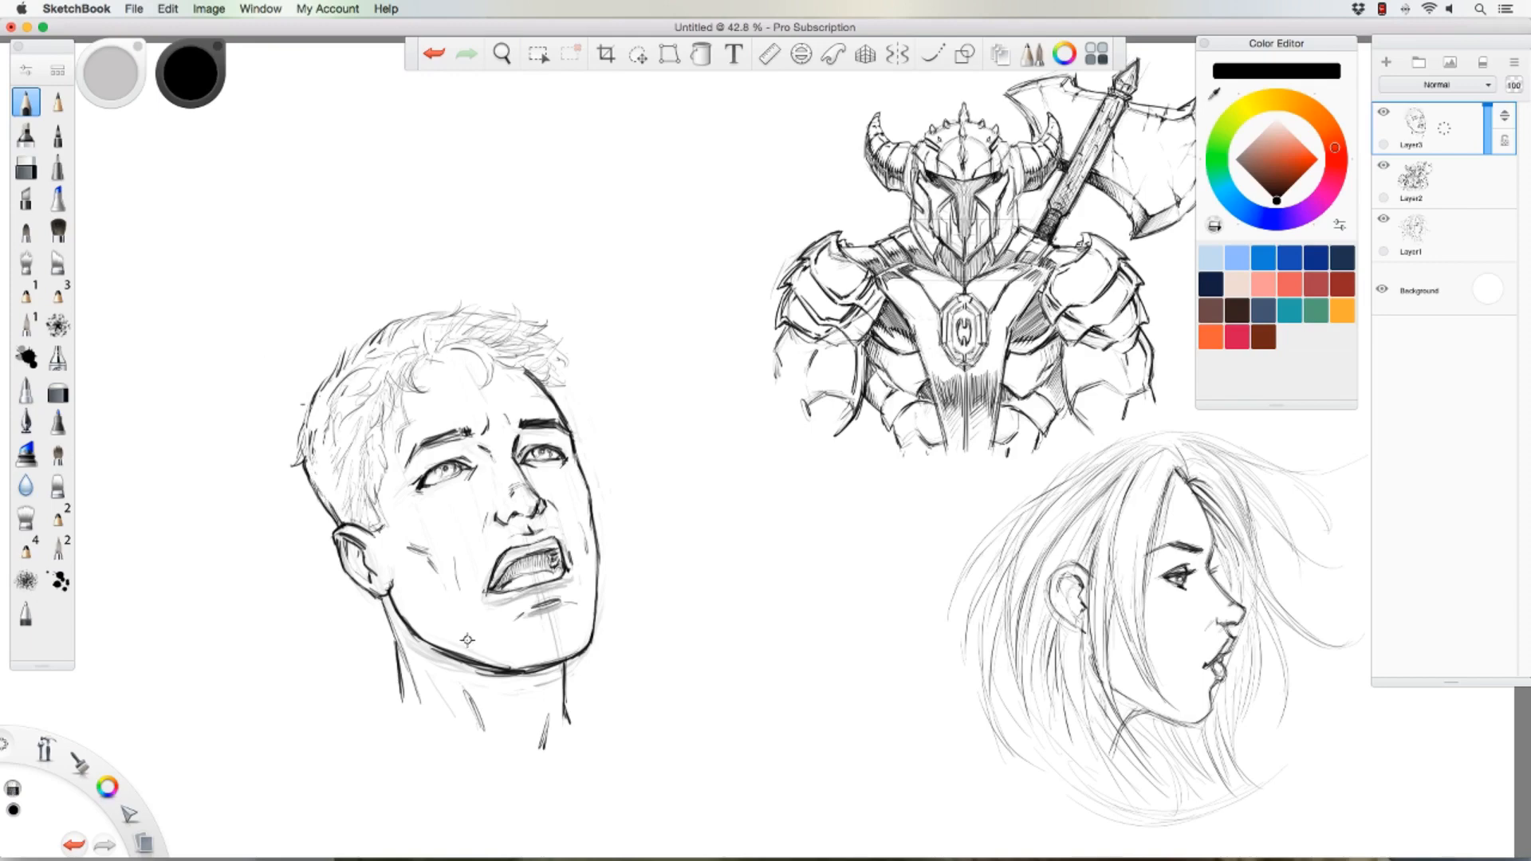
mouse_move(424, 650)
left_mouse_down()
mouse_move(515, 683)
mouse_move(427, 658)
left_mouse_up()
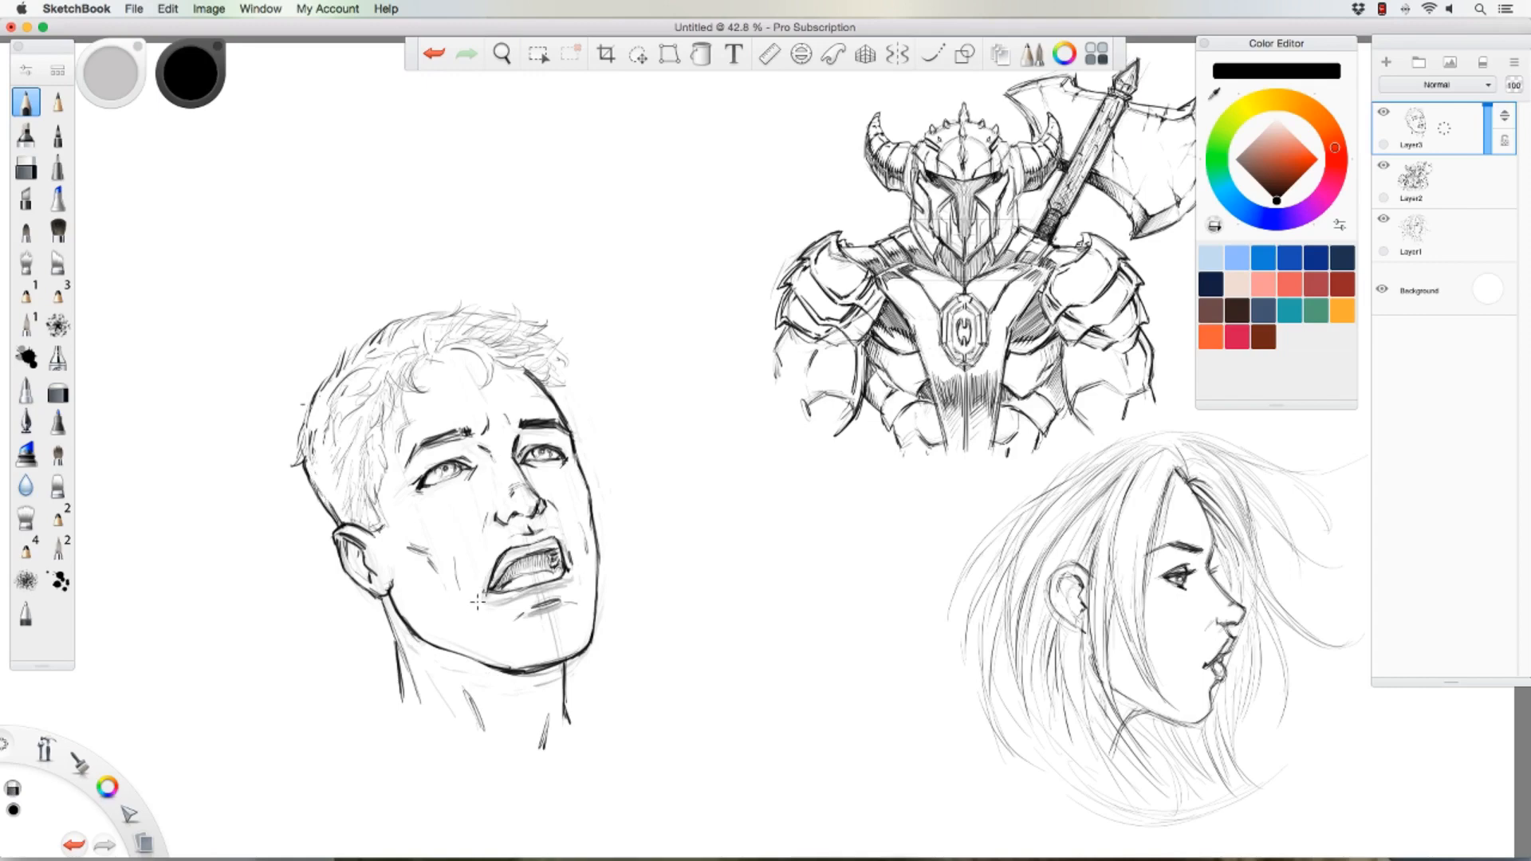
mouse_move(477, 603)
left_mouse_down()
mouse_move(571, 579)
mouse_move(538, 616)
left_mouse_up()
key("e")
mouse_move(309, 410)
left_mouse_down()
mouse_move(399, 315)
mouse_move(519, 309)
mouse_move(509, 331)
mouse_move(507, 310)
mouse_move(532, 333)
mouse_move(517, 345)
mouse_move(546, 341)
mouse_move(527, 348)
mouse_move(555, 372)
mouse_move(421, 358)
mouse_move(419, 379)
mouse_move(437, 384)
mouse_move(390, 384)
mouse_move(370, 460)
left_mouse_up()
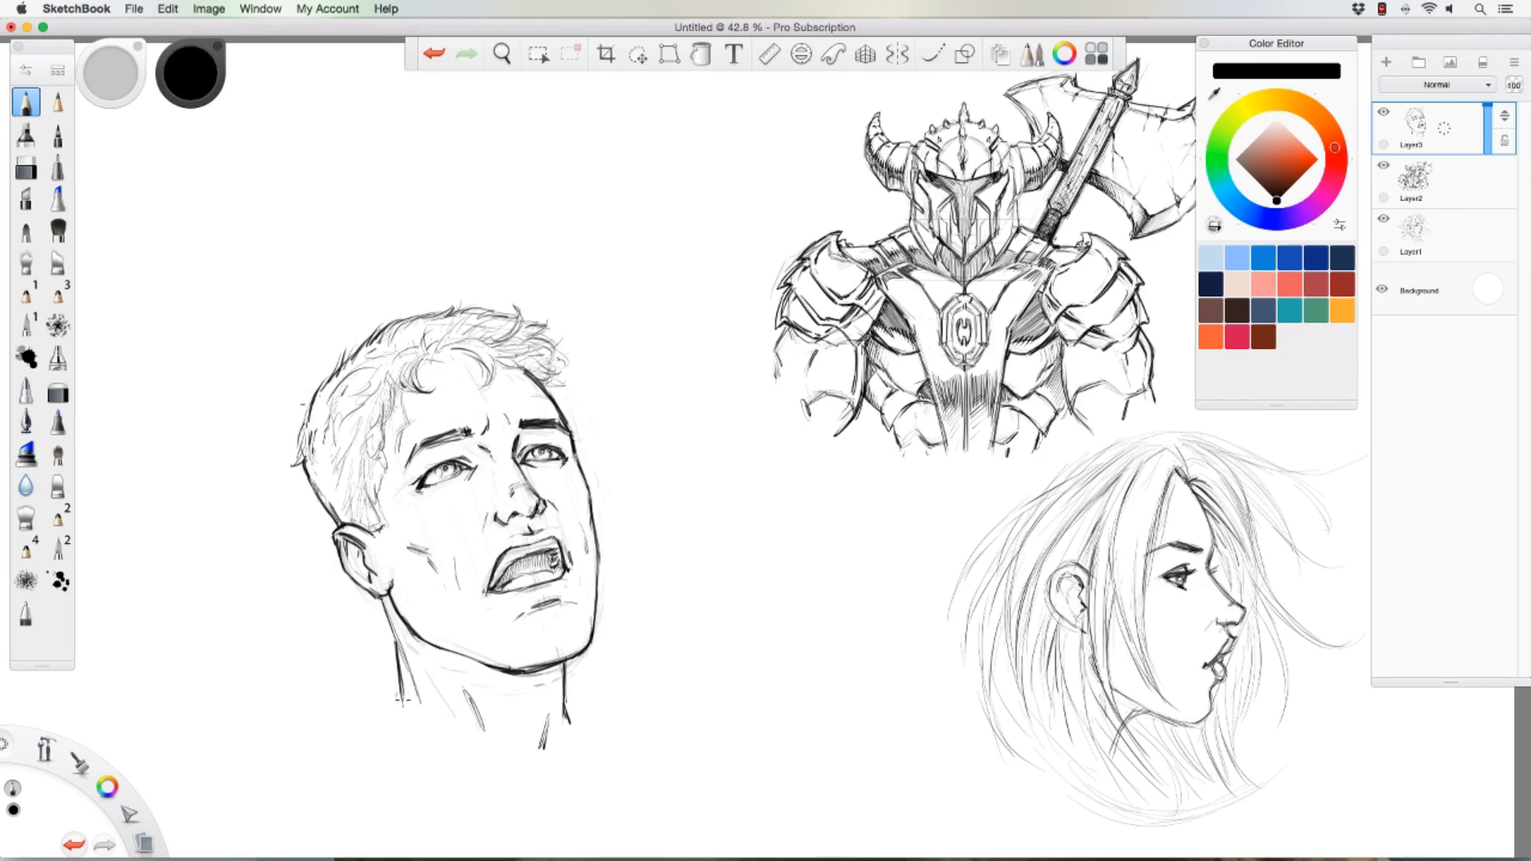
Step: Sketch the shoulder lines and a round double-lined shirt collar around the base of the man's neck
mouse_move(402, 699)
left_mouse_down()
mouse_move(379, 722)
mouse_move(526, 787)
mouse_move(565, 769)
mouse_move(583, 719)
left_mouse_up()
mouse_move(566, 762)
left_mouse_down()
mouse_move(509, 784)
mouse_move(543, 774)
mouse_move(441, 761)
mouse_move(384, 707)
mouse_move(352, 733)
left_mouse_up()
mouse_move(577, 708)
left_mouse_down()
mouse_move(569, 756)
mouse_move(565, 692)
mouse_move(602, 718)
left_mouse_up()
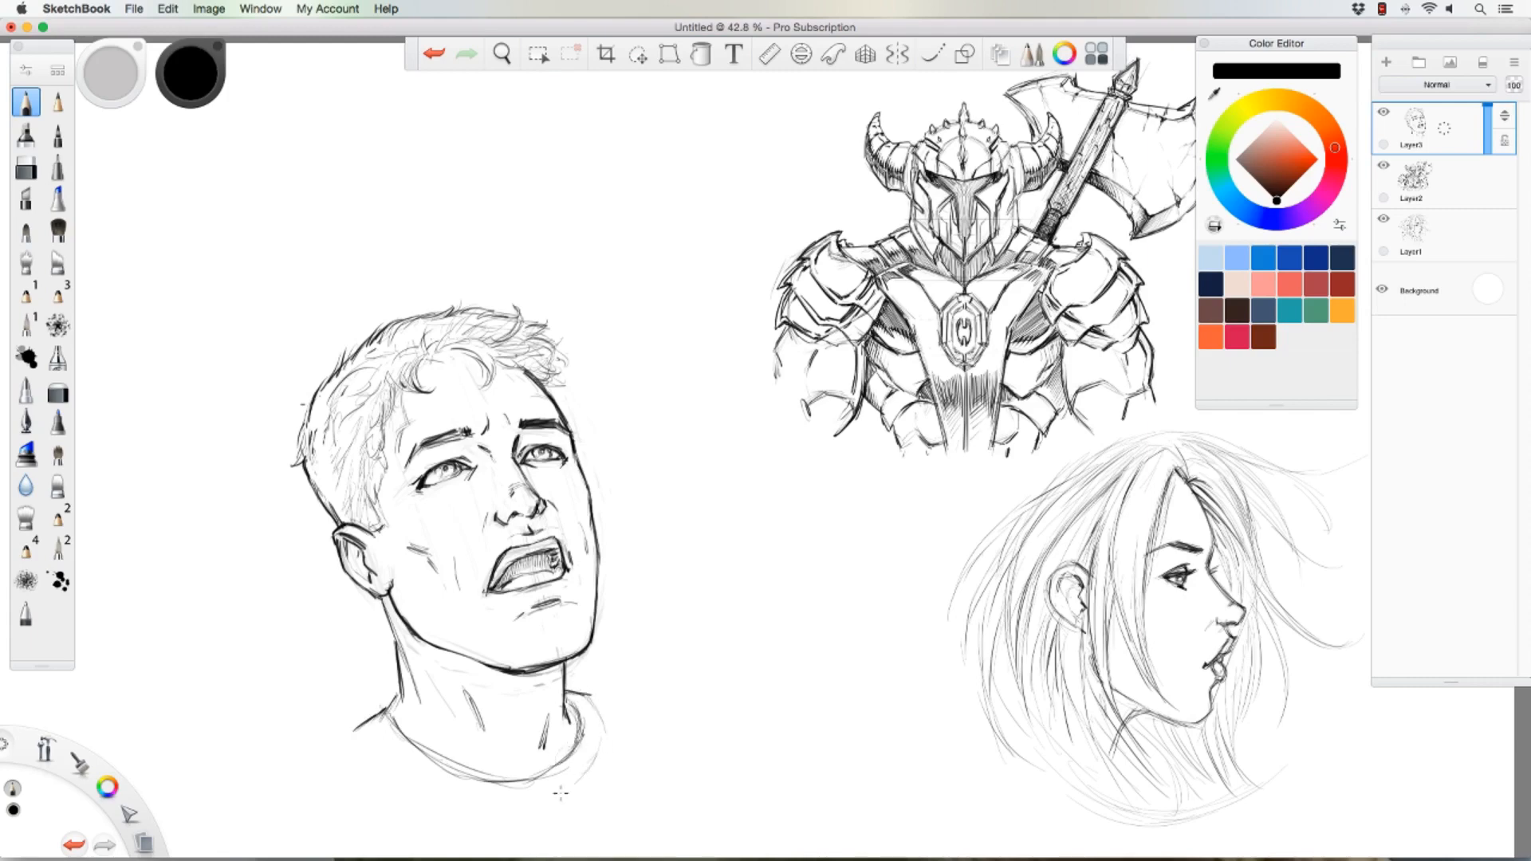
mouse_move(375, 711)
left_mouse_down()
mouse_move(397, 695)
mouse_move(363, 726)
mouse_move(423, 778)
mouse_move(477, 801)
mouse_move(563, 797)
left_mouse_up()
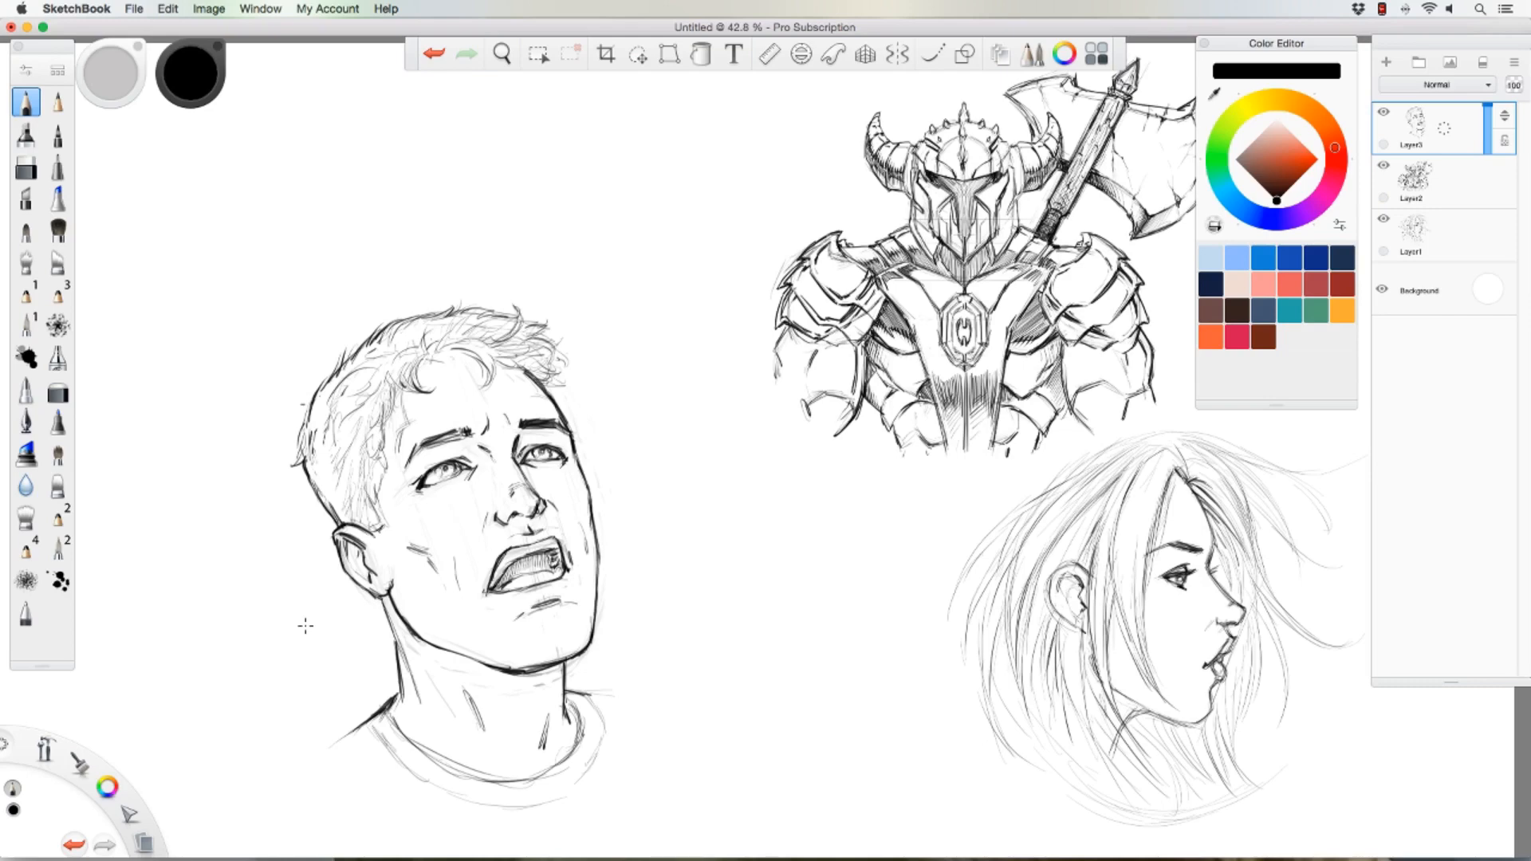
Step: Lasso the entire male portrait, scale it down slightly and release the selection
left_click(638, 53)
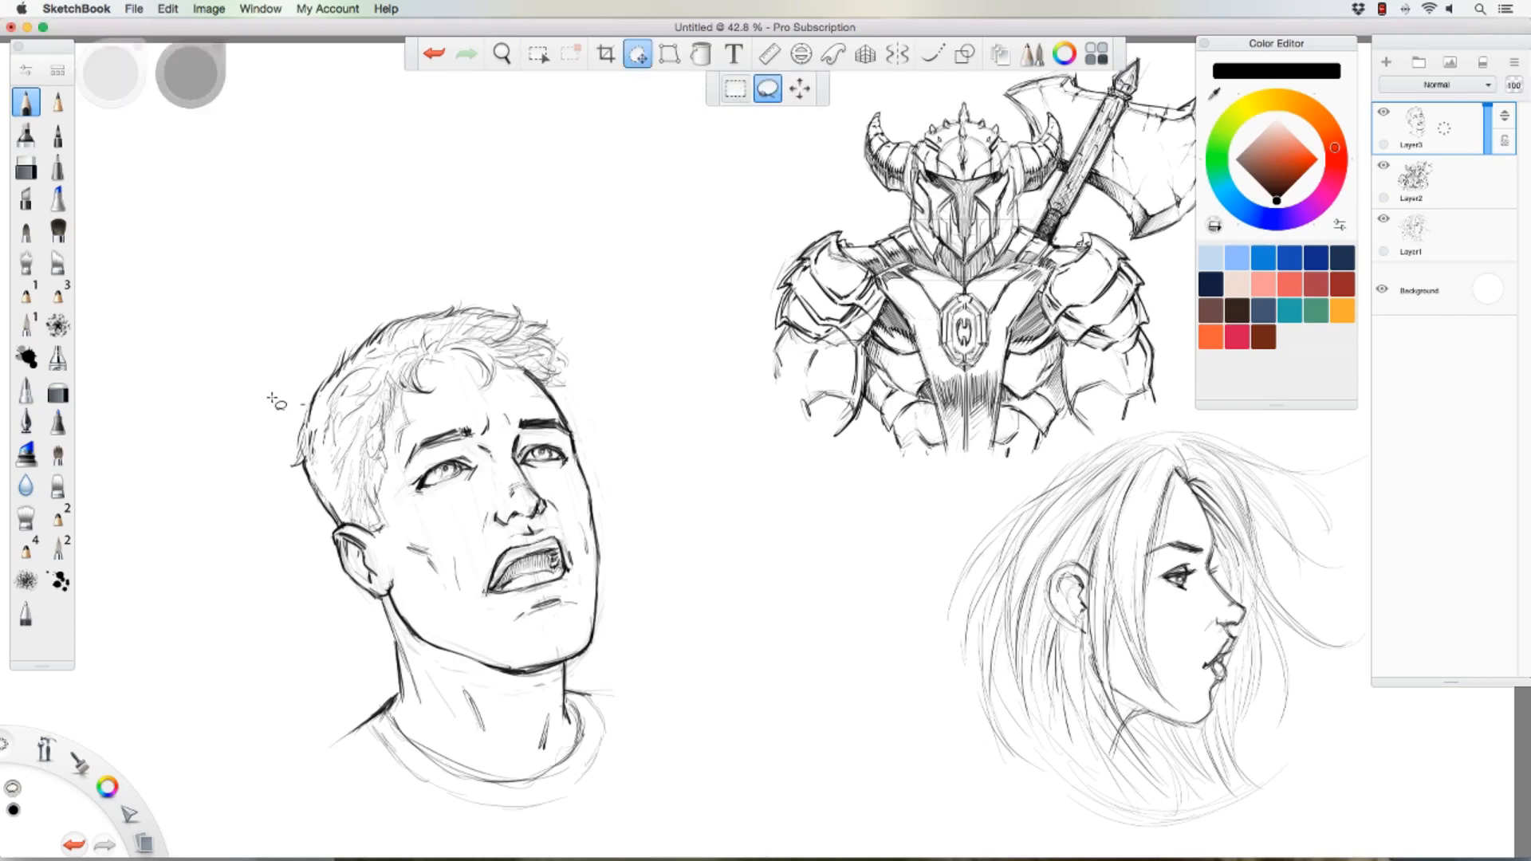
mouse_move(262, 430)
left_mouse_down()
mouse_move(534, 248)
mouse_move(685, 694)
mouse_move(399, 834)
mouse_move(267, 610)
mouse_move(257, 562)
left_mouse_up()
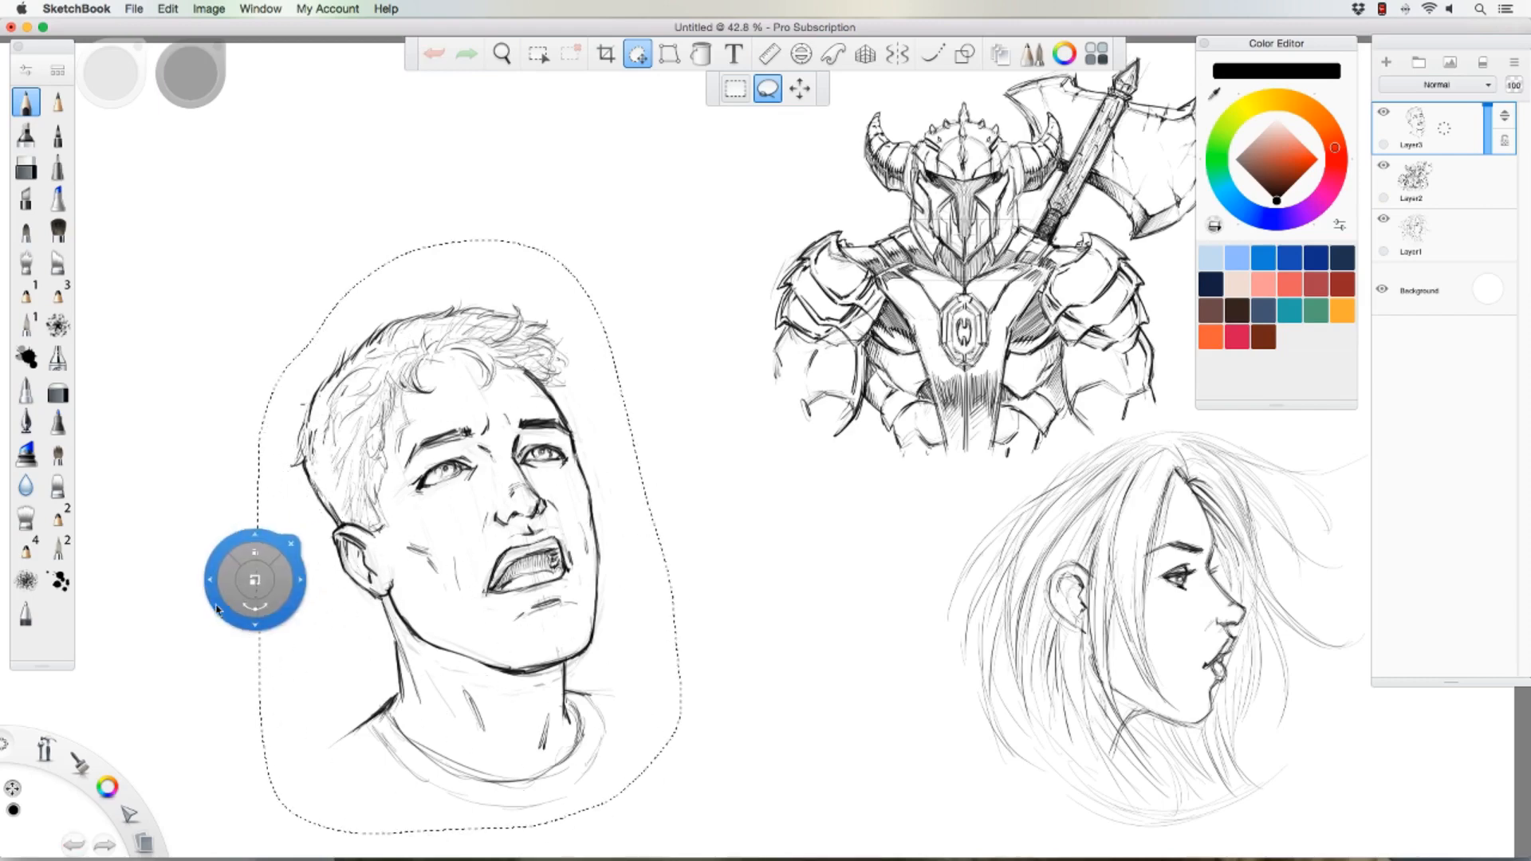
left_click_drag(217, 609, 231, 583)
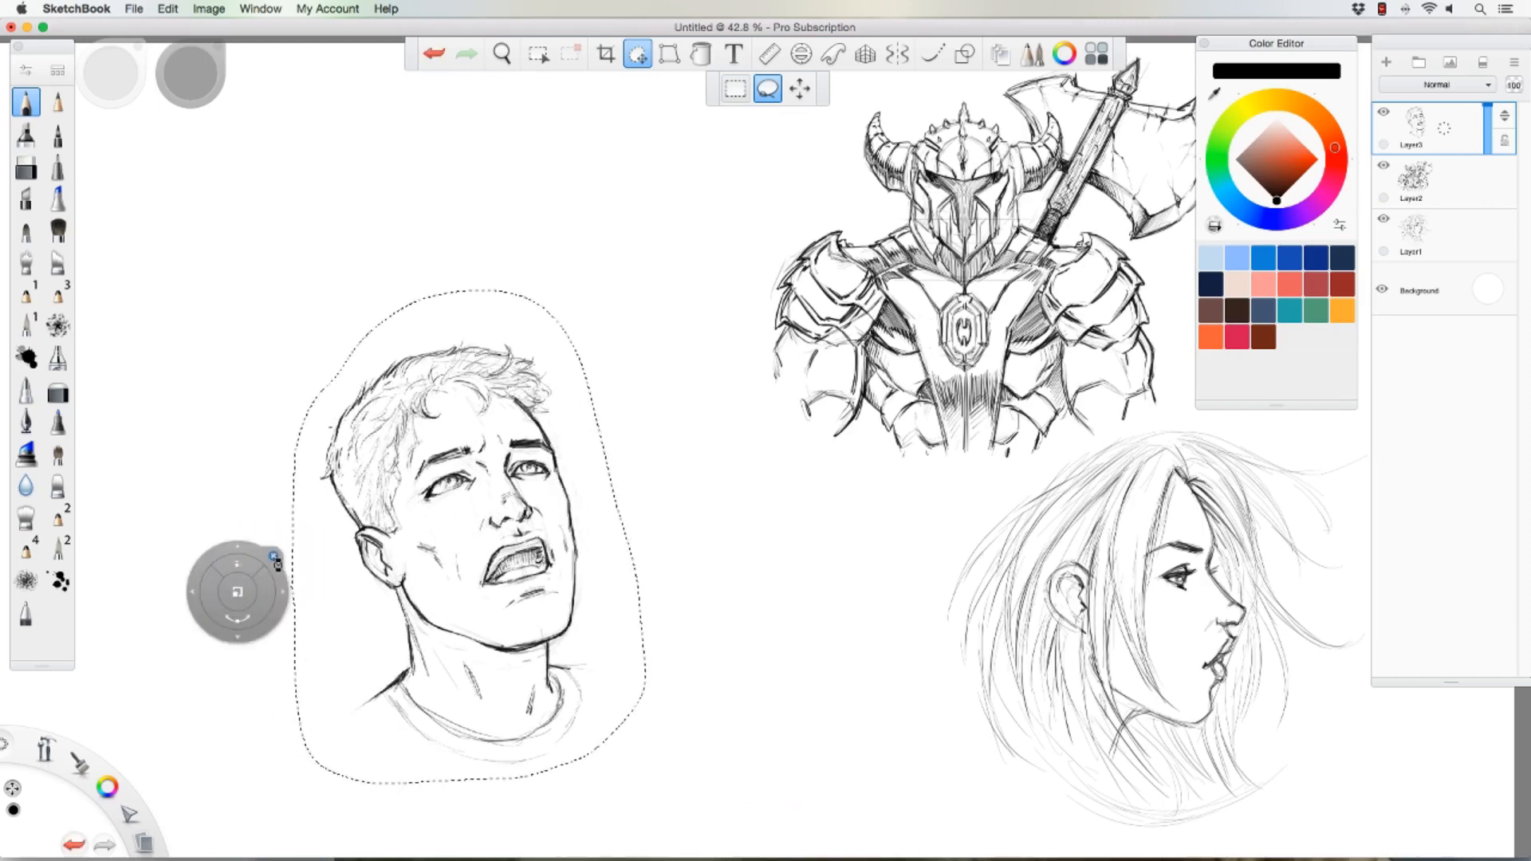
left_click(275, 557)
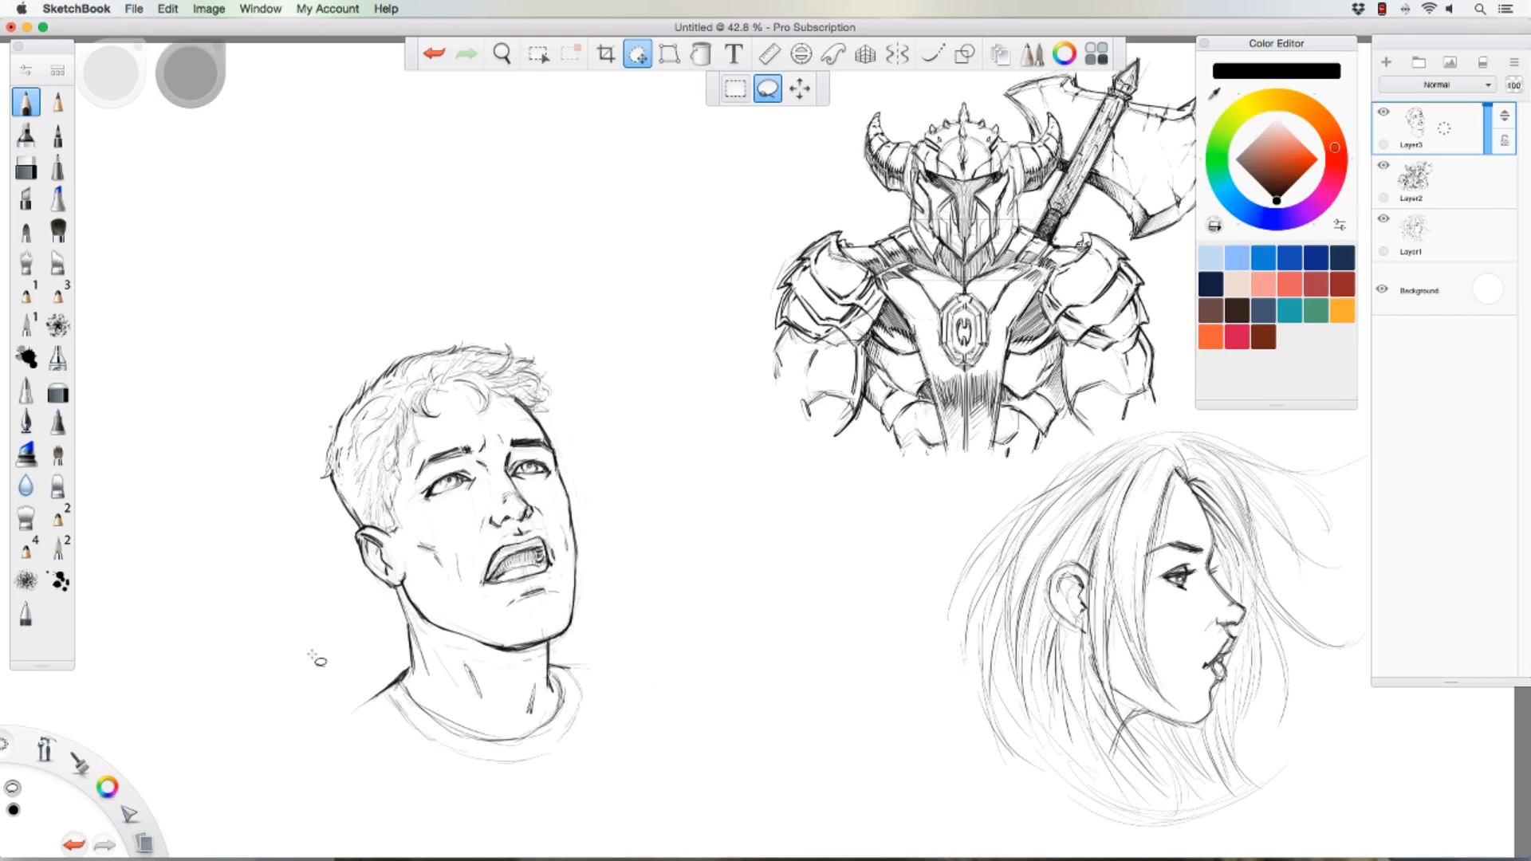
Step: Try to fade the whole male portrait with a greatly enlarged soft eraser, and undo it
left_click(58, 391)
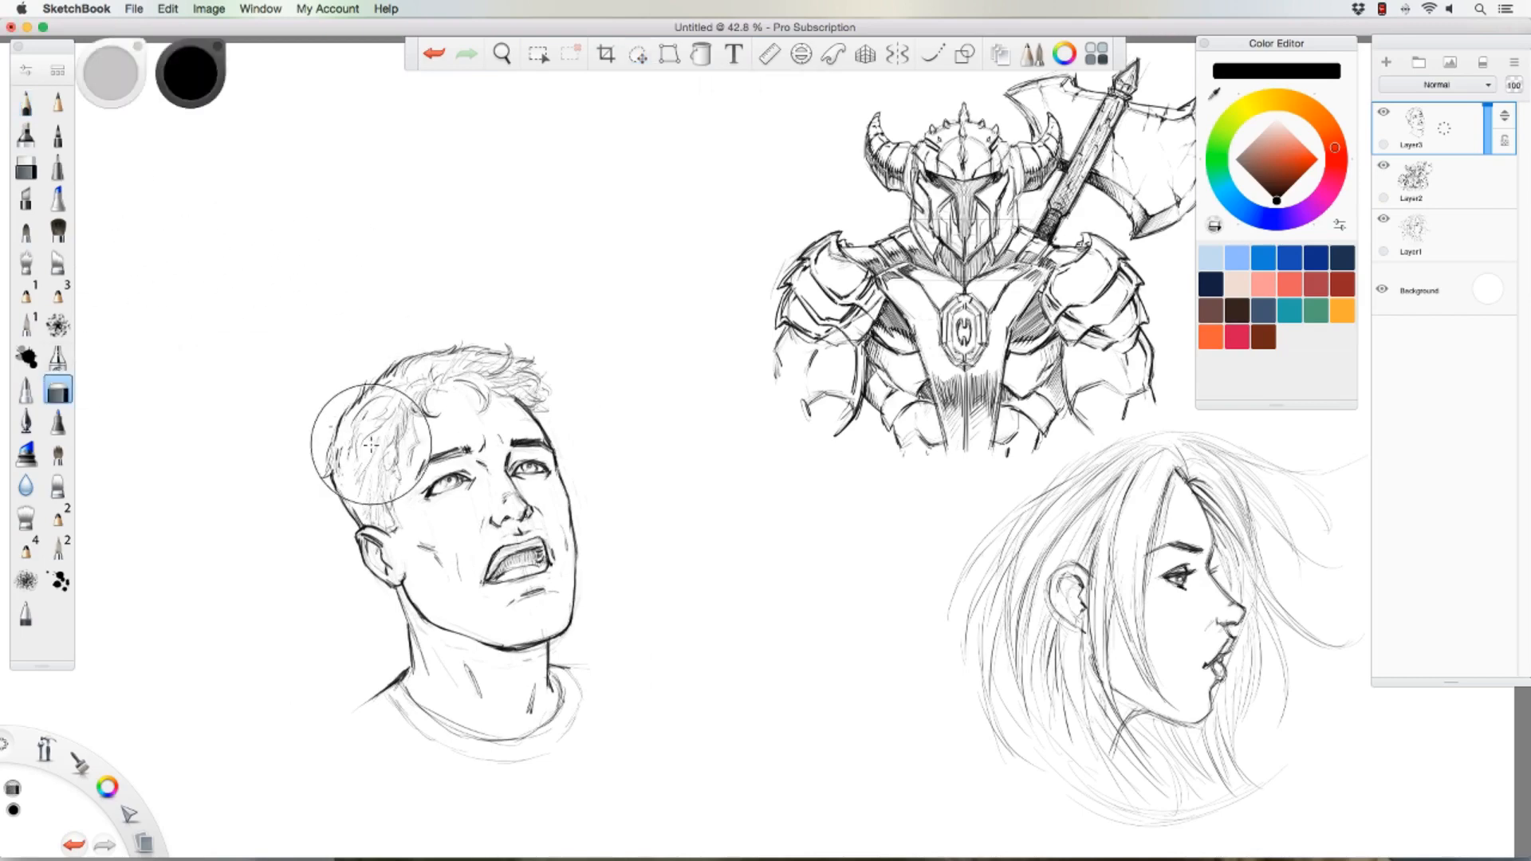
key("bracketright")
key("bracketright")
key("bracketright")
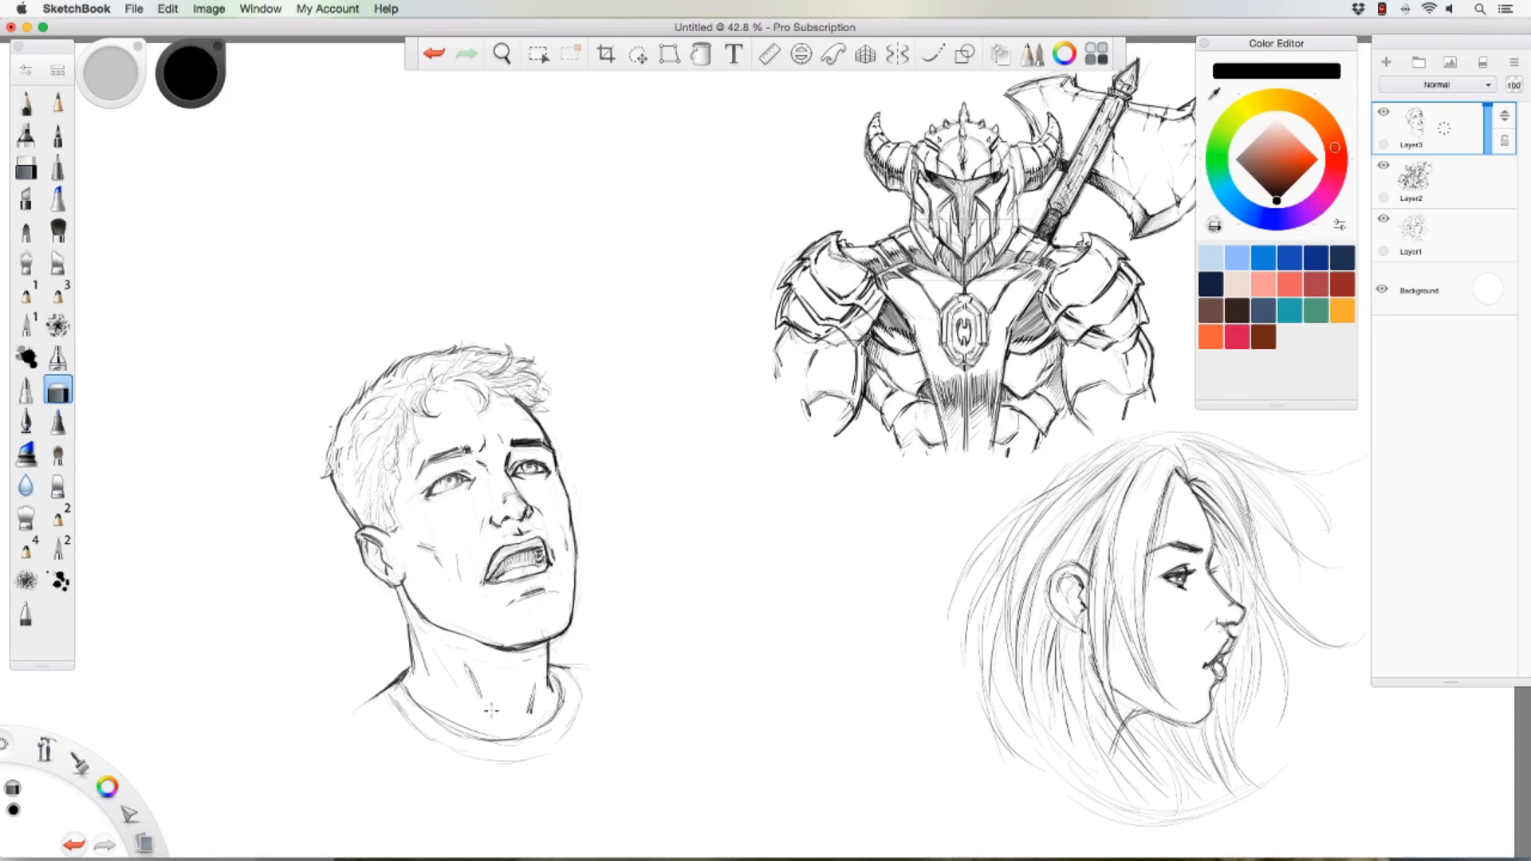
mouse_move(491, 710)
left_mouse_down()
mouse_move(548, 709)
mouse_move(495, 412)
mouse_move(601, 654)
mouse_move(478, 600)
mouse_move(426, 660)
mouse_move(320, 429)
mouse_move(366, 365)
mouse_move(448, 336)
mouse_move(558, 495)
left_mouse_up()
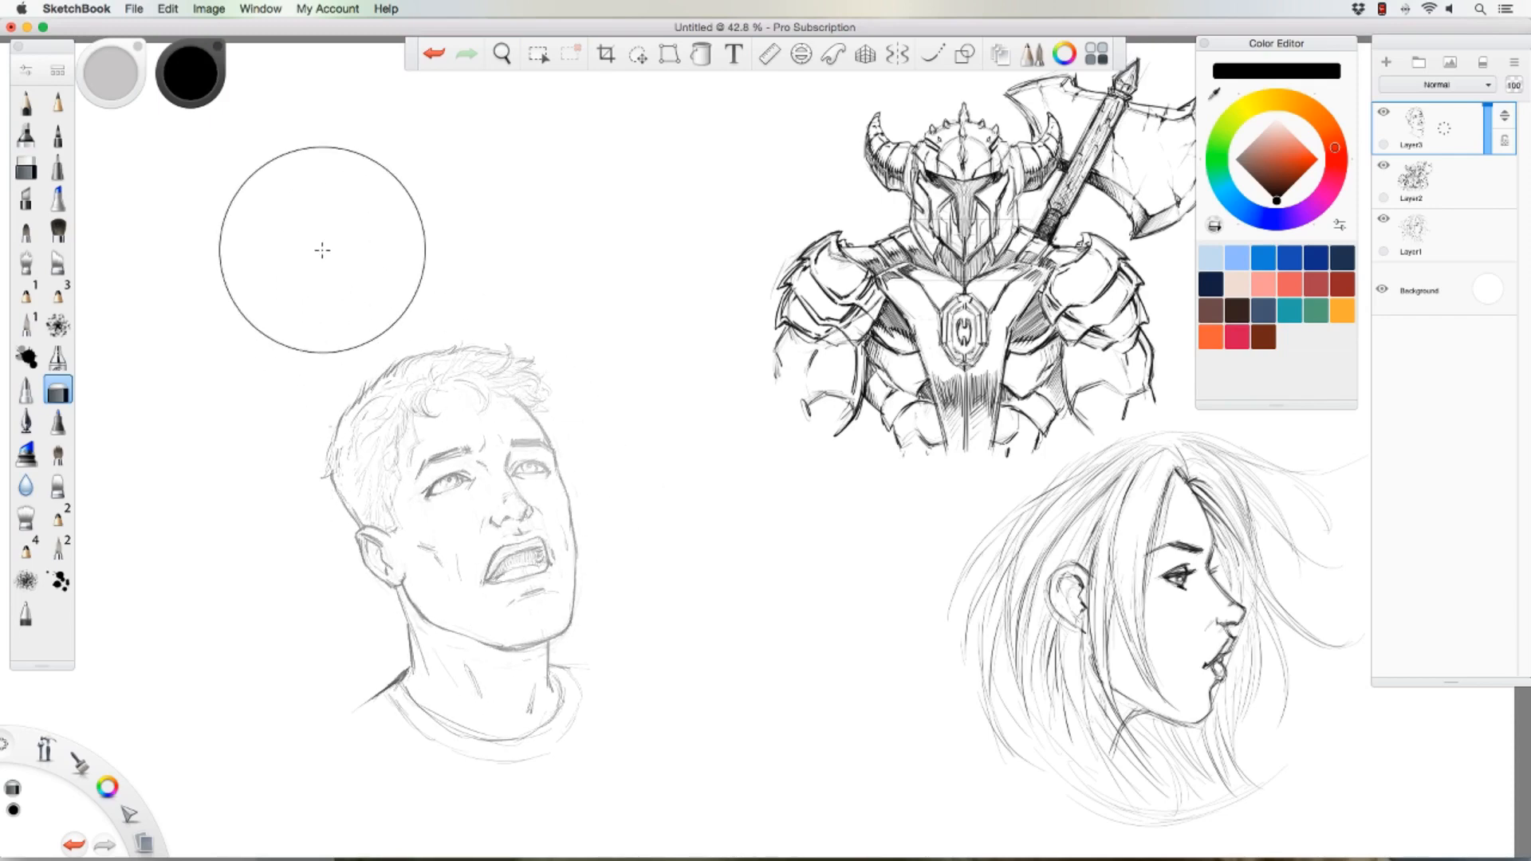
key("super+z")
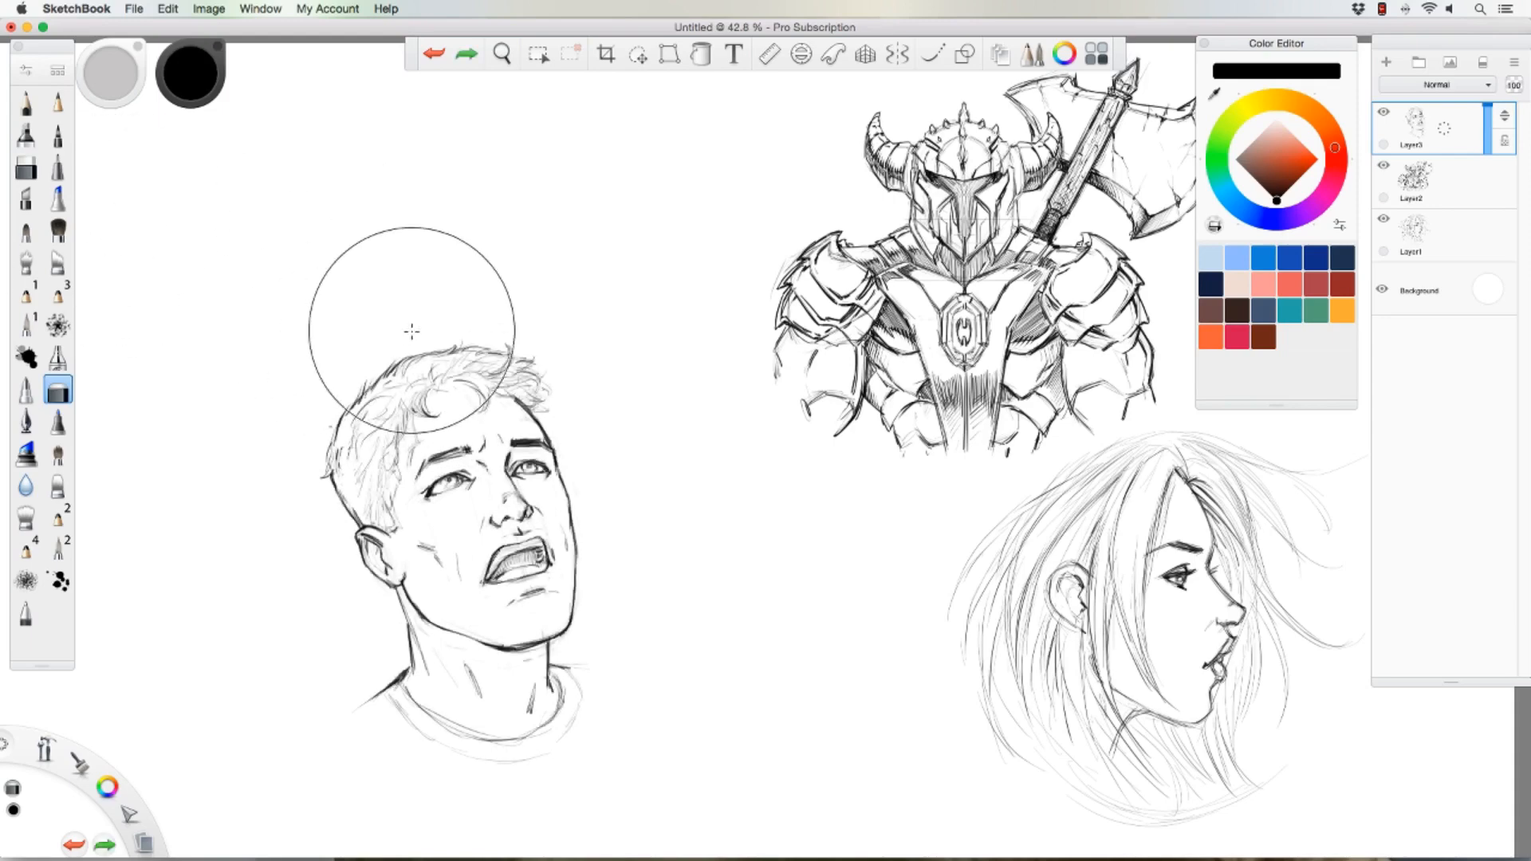
Step: Reduce the soft eraser to size 120.2 and lightly fade the man's hair
key("bracketleft")
key("bracketleft")
key("bracketleft")
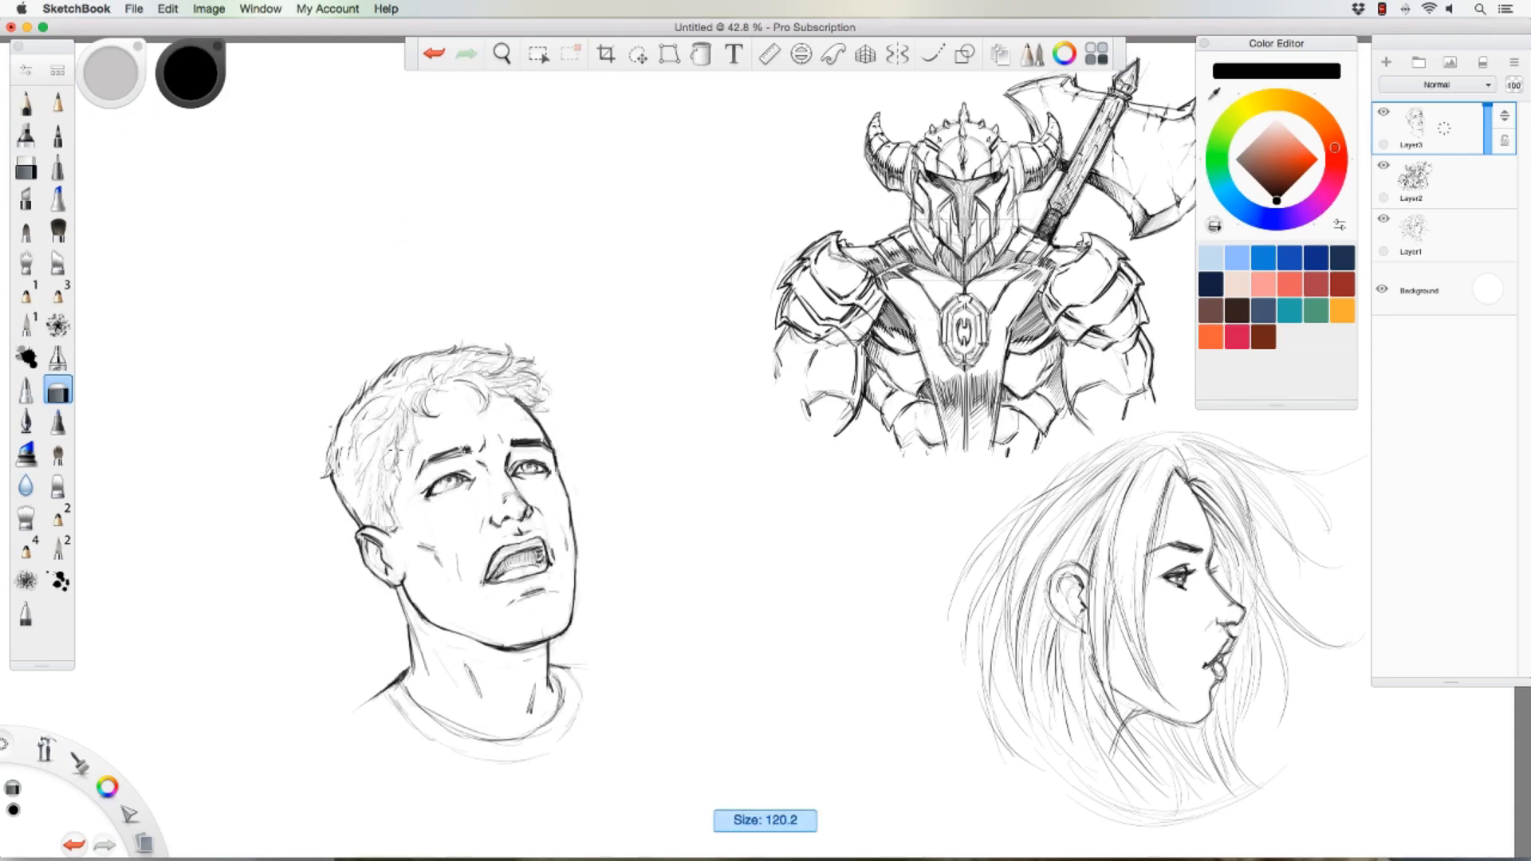
mouse_move(485, 343)
left_mouse_down()
mouse_move(530, 374)
mouse_move(511, 415)
mouse_move(383, 371)
mouse_move(351, 431)
mouse_move(343, 510)
mouse_move(391, 503)
mouse_move(375, 530)
mouse_move(331, 475)
mouse_move(418, 354)
left_mouse_up()
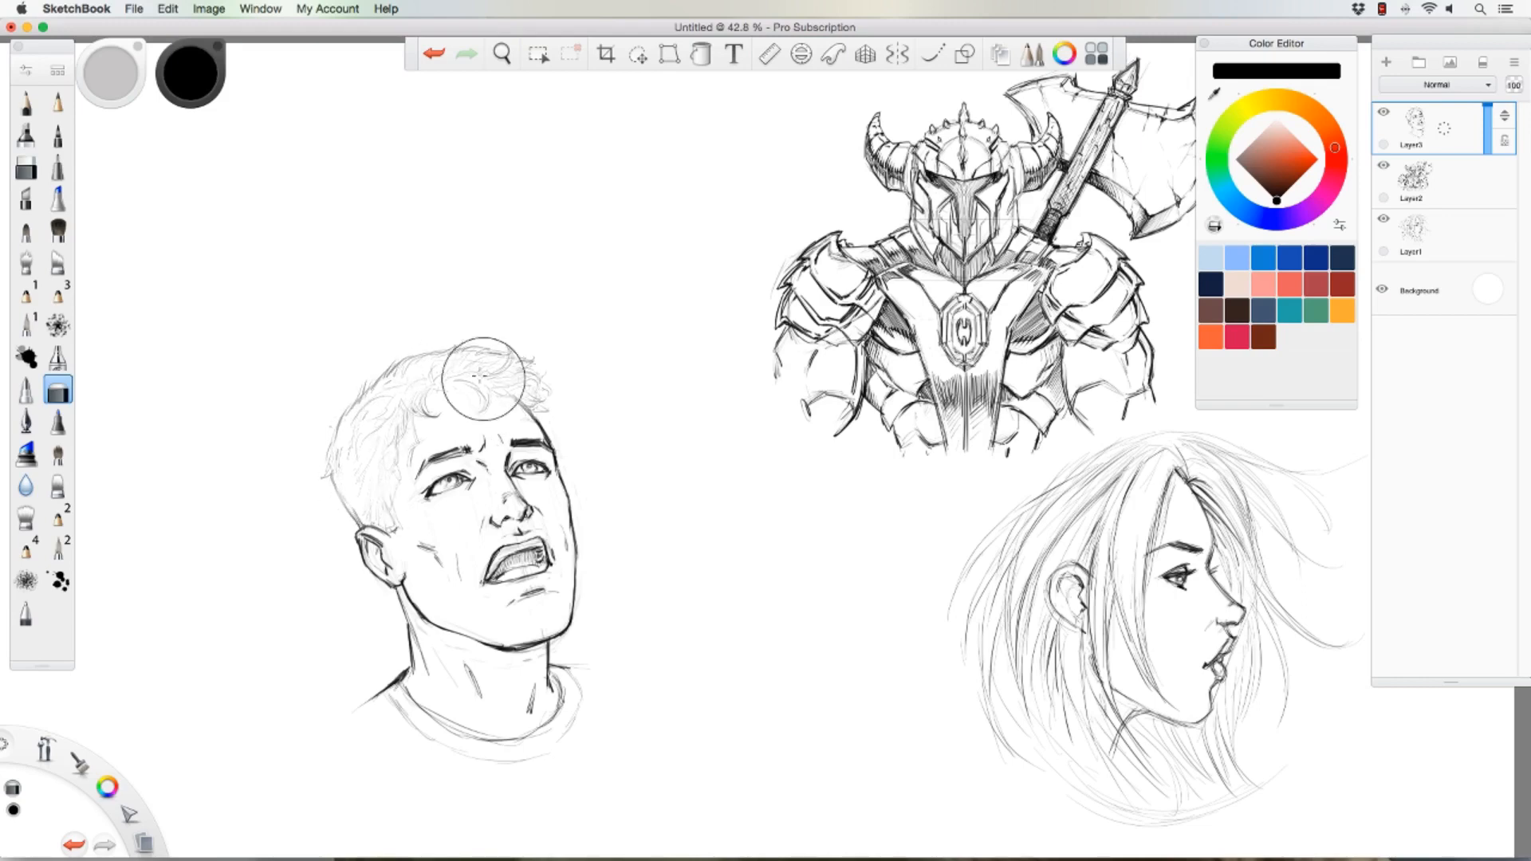
Step: Redraw the top outline of the hair and the curls above the forehead with dark pencil strokes
left_click(25, 102)
mouse_move(357, 396)
left_mouse_down()
mouse_move(410, 347)
mouse_move(386, 369)
mouse_move(454, 345)
mouse_move(449, 359)
mouse_move(509, 348)
mouse_move(546, 394)
left_mouse_up()
key("bracketright")
mouse_move(458, 370)
left_mouse_down()
mouse_move(469, 398)
mouse_move(518, 389)
left_mouse_up()
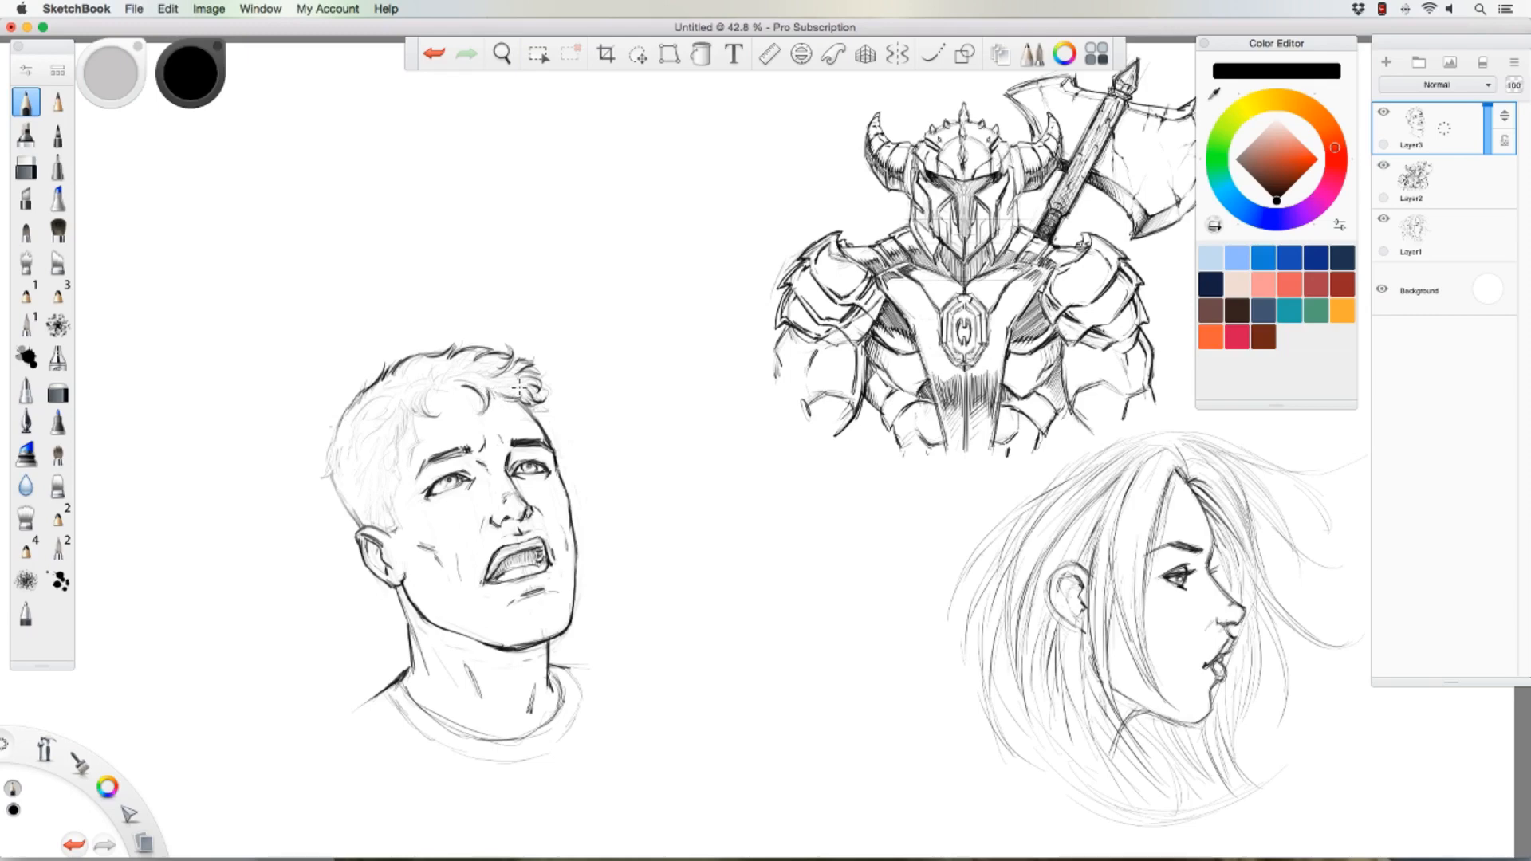
Step: Redraw the hairline at the temple and the back of the head, and fill the side with fine strands
mouse_move(429, 400)
left_mouse_down()
mouse_move(388, 467)
mouse_move(391, 506)
left_mouse_up()
mouse_move(351, 513)
left_mouse_down()
mouse_move(327, 427)
mouse_move(372, 371)
mouse_move(455, 366)
mouse_move(416, 387)
left_mouse_up()
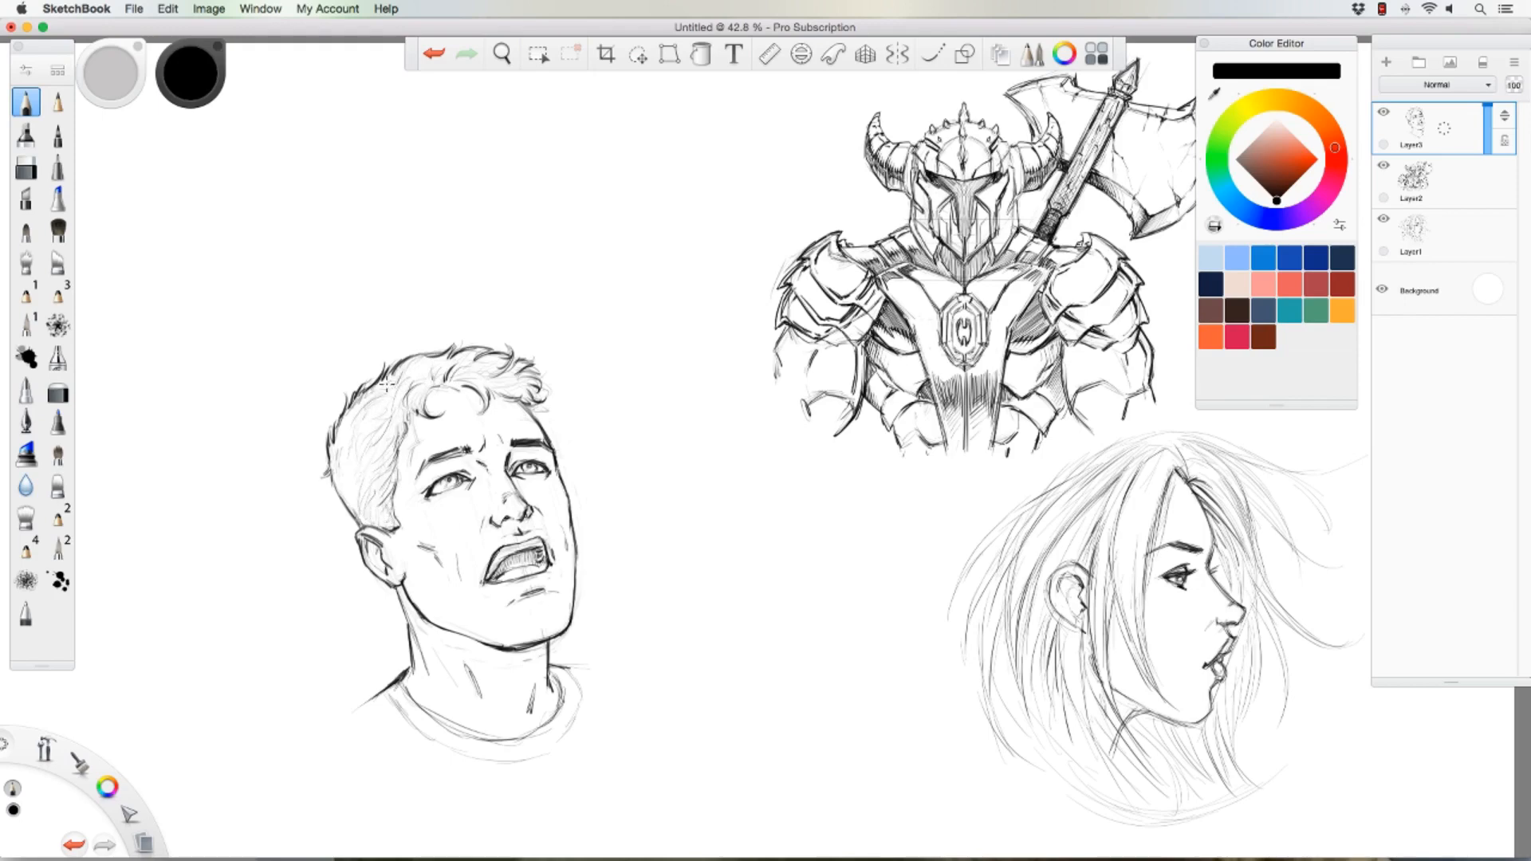
mouse_move(341, 449)
left_mouse_down()
mouse_move(345, 482)
mouse_move(401, 462)
mouse_move(407, 434)
left_mouse_up()
Step: Extend the far shoulder line and hatch a shadow on the neck beneath the jaw
left_click_drag(551, 663, 589, 669)
left_click_drag(449, 633, 501, 671)
mouse_move(471, 636)
left_mouse_down()
mouse_move(511, 671)
mouse_move(500, 646)
mouse_move(529, 670)
mouse_move(540, 651)
mouse_move(496, 674)
mouse_move(398, 588)
mouse_move(536, 656)
left_mouse_up()
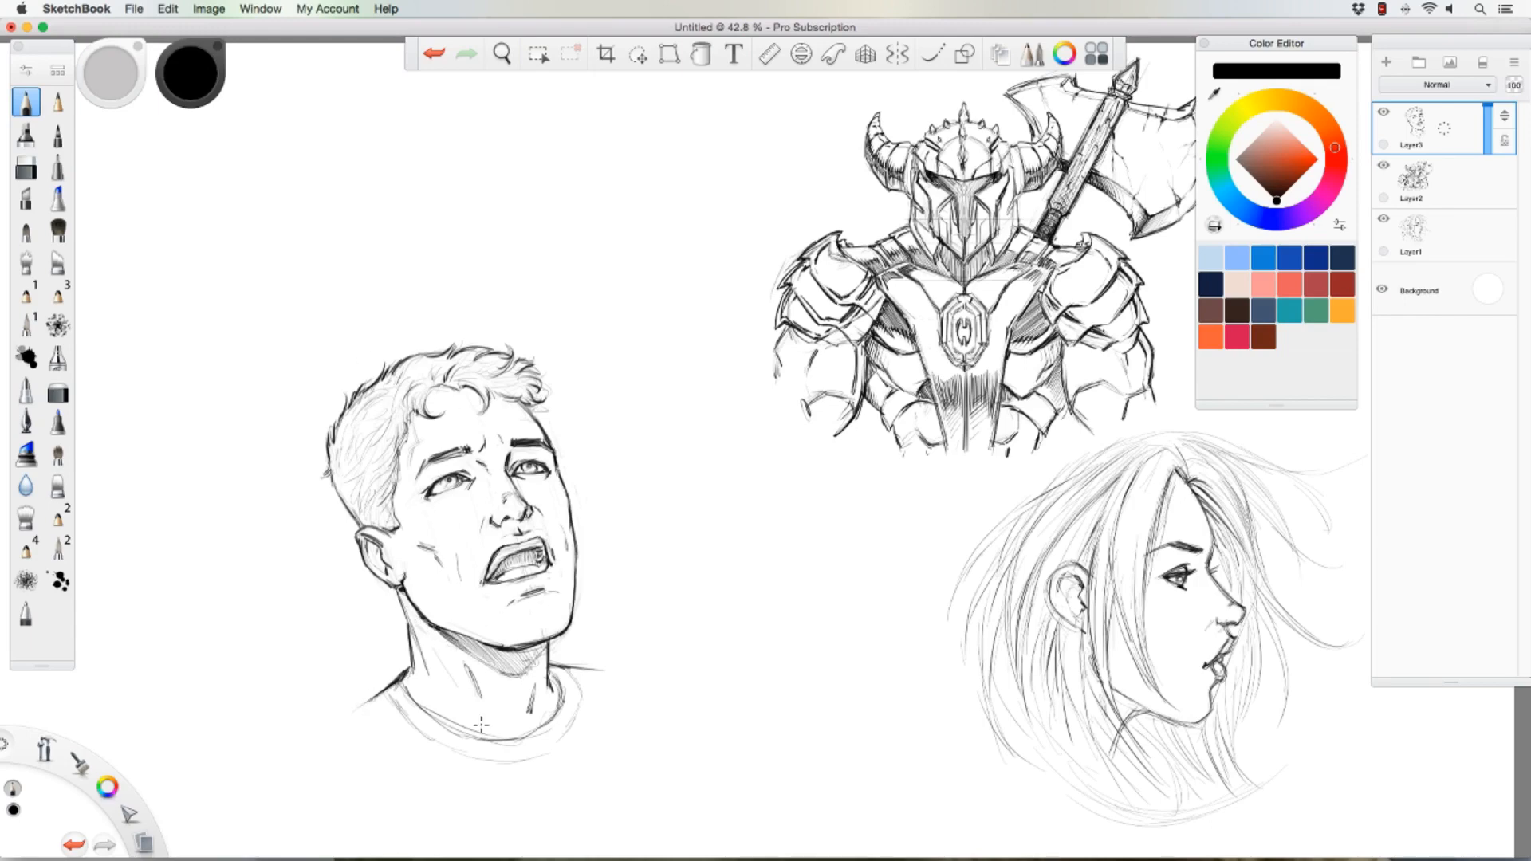
Step: Sketch light chest lines below the shirt collar and short strokes for the sleeve edges at both shoulders
left_click_drag(569, 763, 450, 776)
left_click_drag(573, 789, 524, 789)
left_click_drag(599, 709, 572, 716)
left_click_drag(376, 708, 357, 736)
Step: Hatch diagonal background shading on both sides of the man's neck and jaw
left_click_drag(405, 664, 376, 682)
mouse_move(399, 619)
left_mouse_down()
mouse_move(361, 677)
mouse_move(369, 649)
left_mouse_up()
left_click_drag(391, 590, 365, 638)
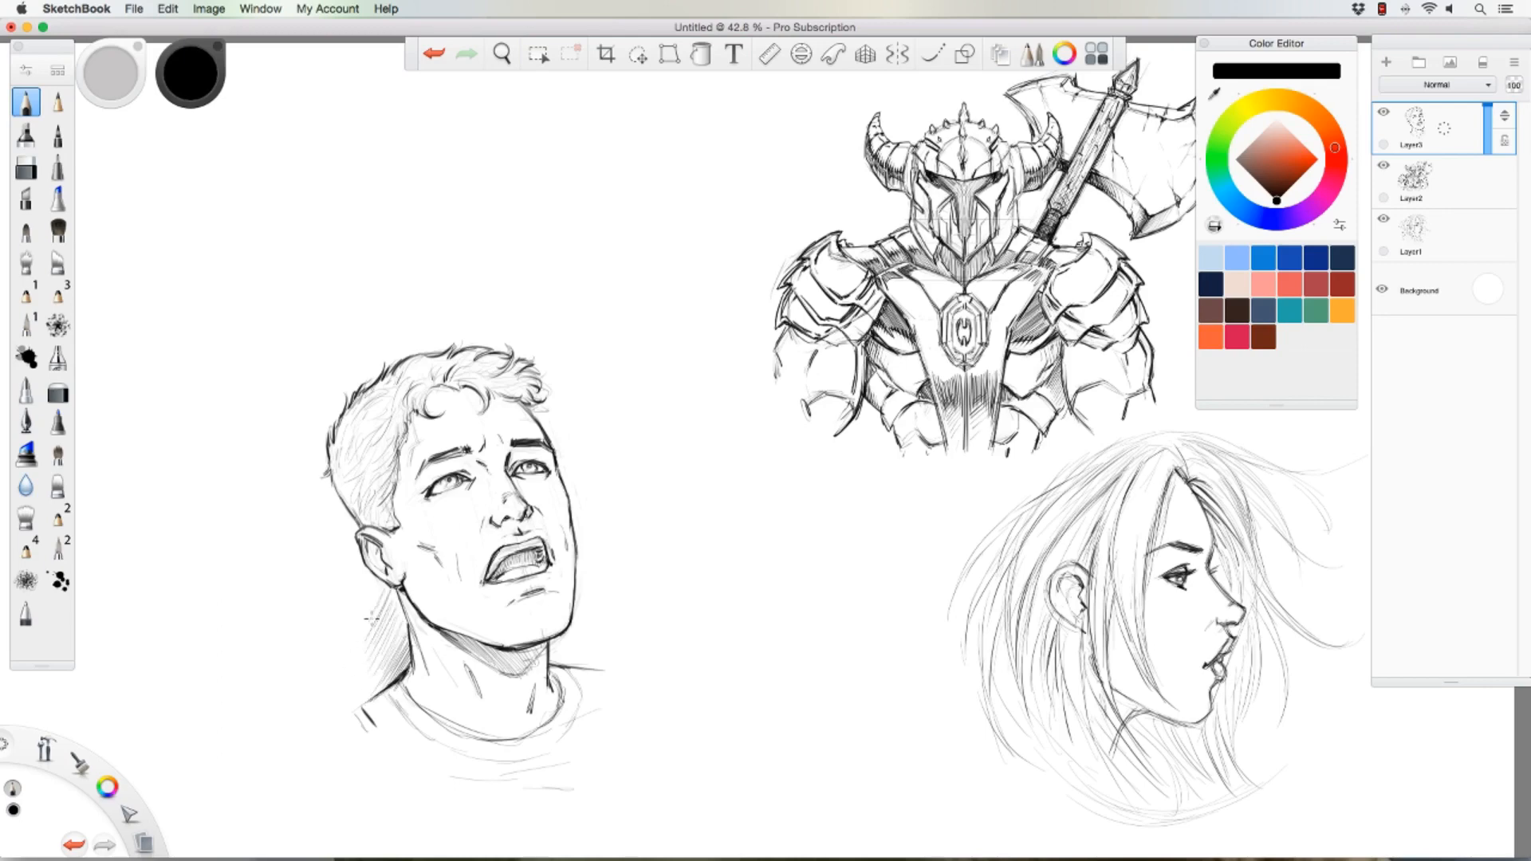
mouse_move(559, 650)
left_mouse_down()
mouse_move(544, 668)
mouse_move(594, 665)
mouse_move(576, 670)
left_mouse_up()
left_click_drag(595, 624, 572, 652)
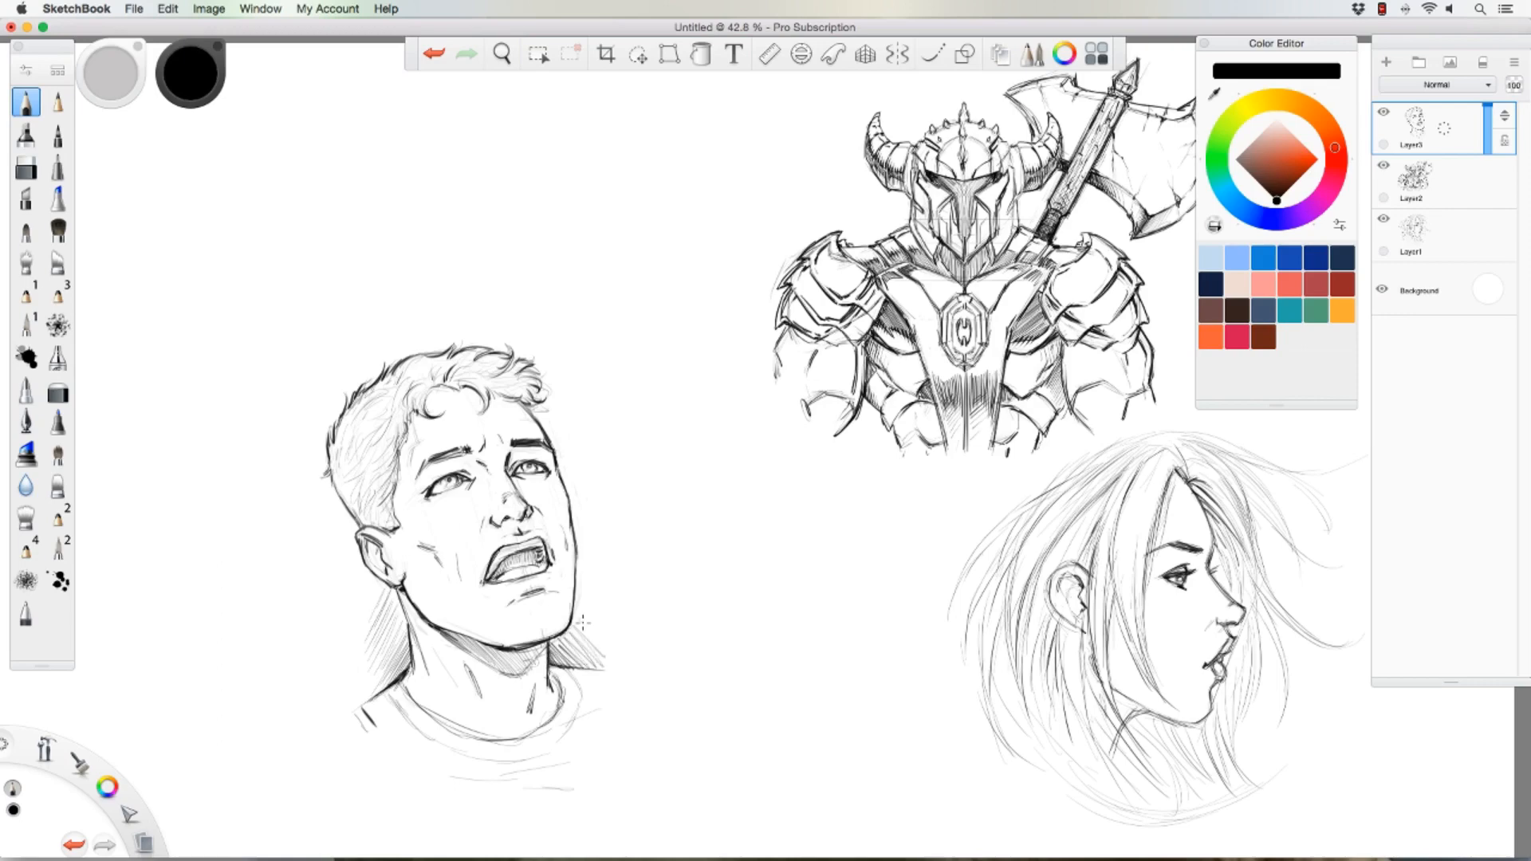
left_click_drag(611, 569, 591, 603)
mouse_move(382, 581)
left_mouse_down()
mouse_move(367, 614)
mouse_move(338, 627)
left_mouse_up()
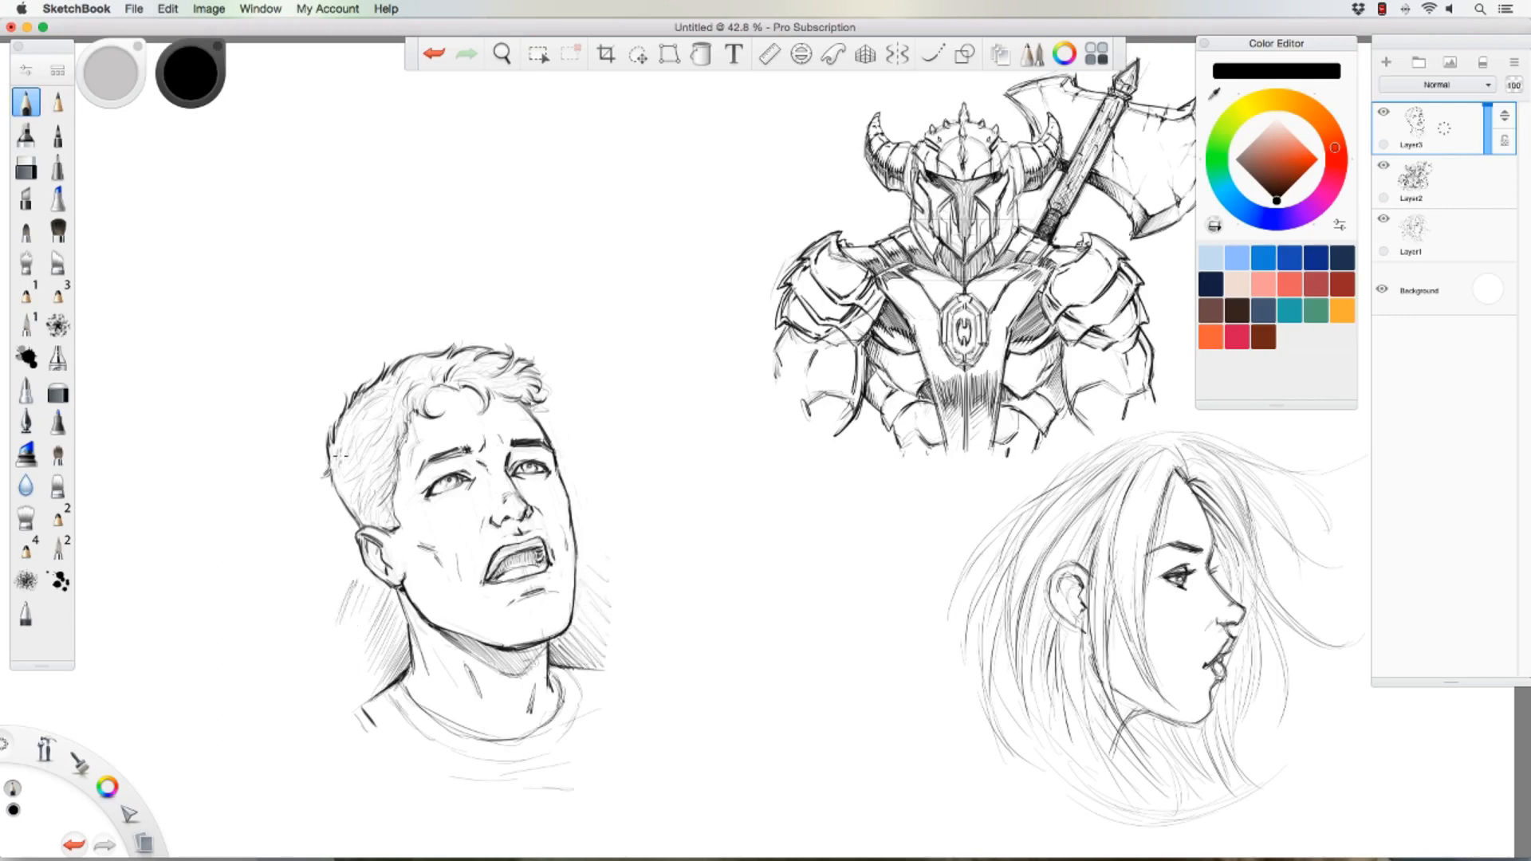
Step: Lasso the finished male portrait, shrink it and move it up beside the horned warrior
left_click(638, 54)
mouse_move(287, 393)
left_mouse_down()
mouse_move(445, 285)
mouse_move(680, 552)
mouse_move(619, 807)
mouse_move(374, 811)
mouse_move(263, 563)
mouse_move(172, 615)
mouse_move(177, 577)
mouse_move(373, 233)
left_mouse_up()
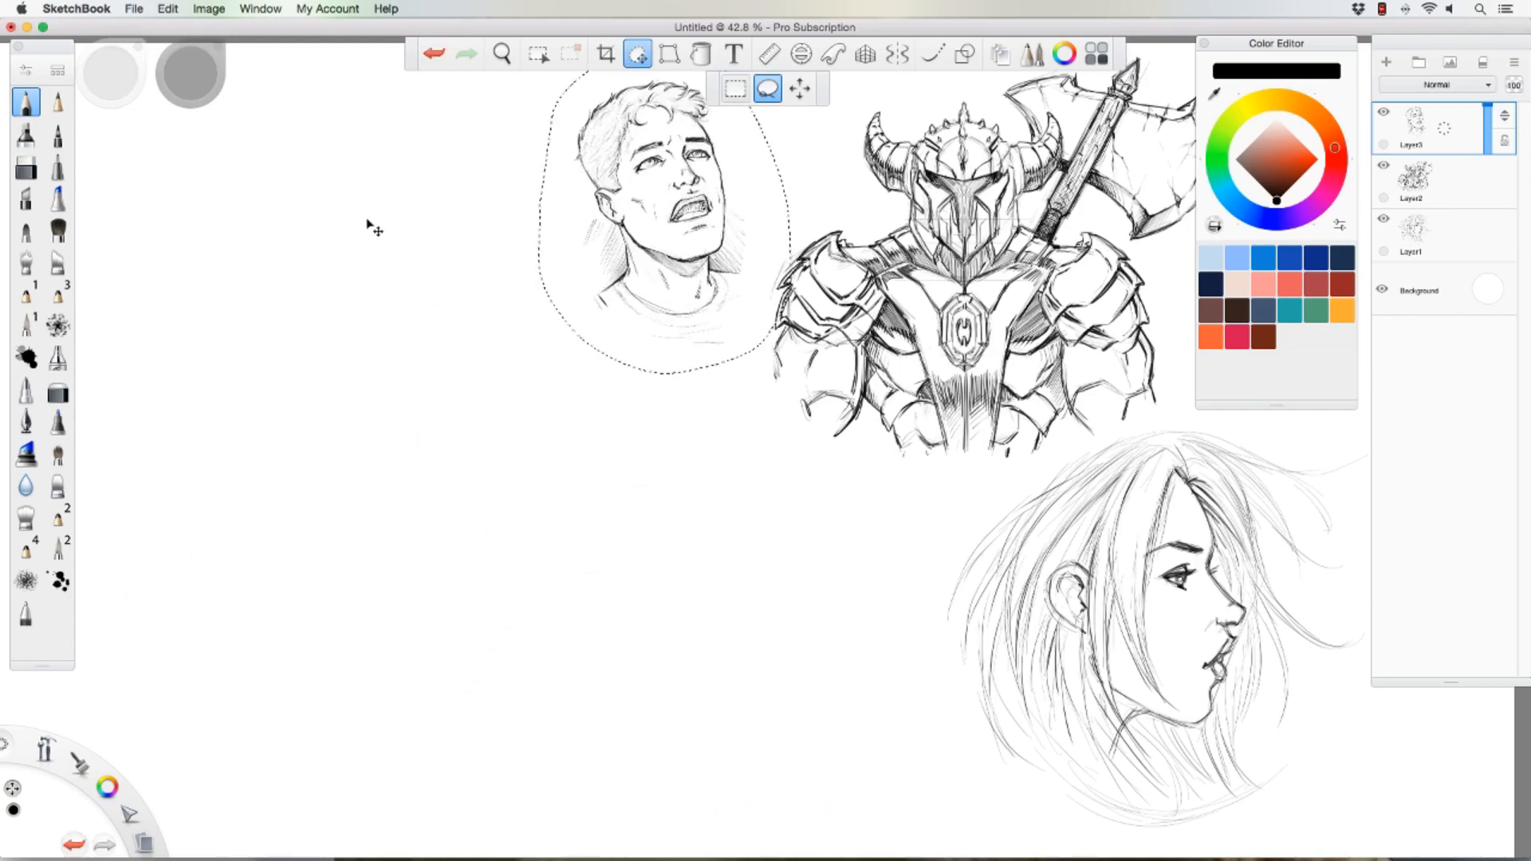
left_click(370, 266)
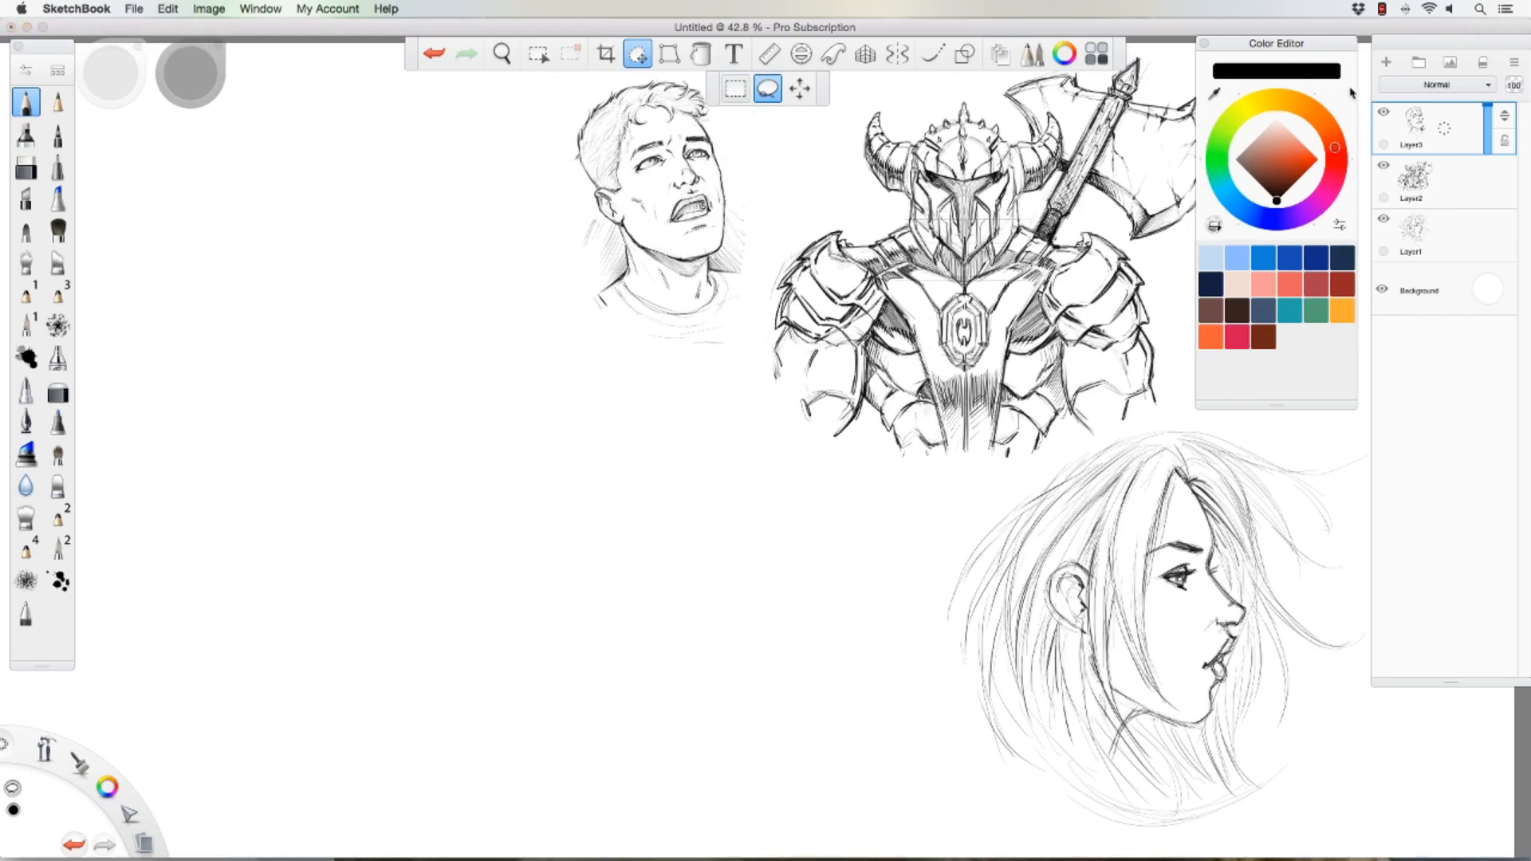
Step: Add a new layer and sketch a large circle and a smaller circle beneath a domed body outline in the empty area
left_click(1386, 62)
left_click(25, 102)
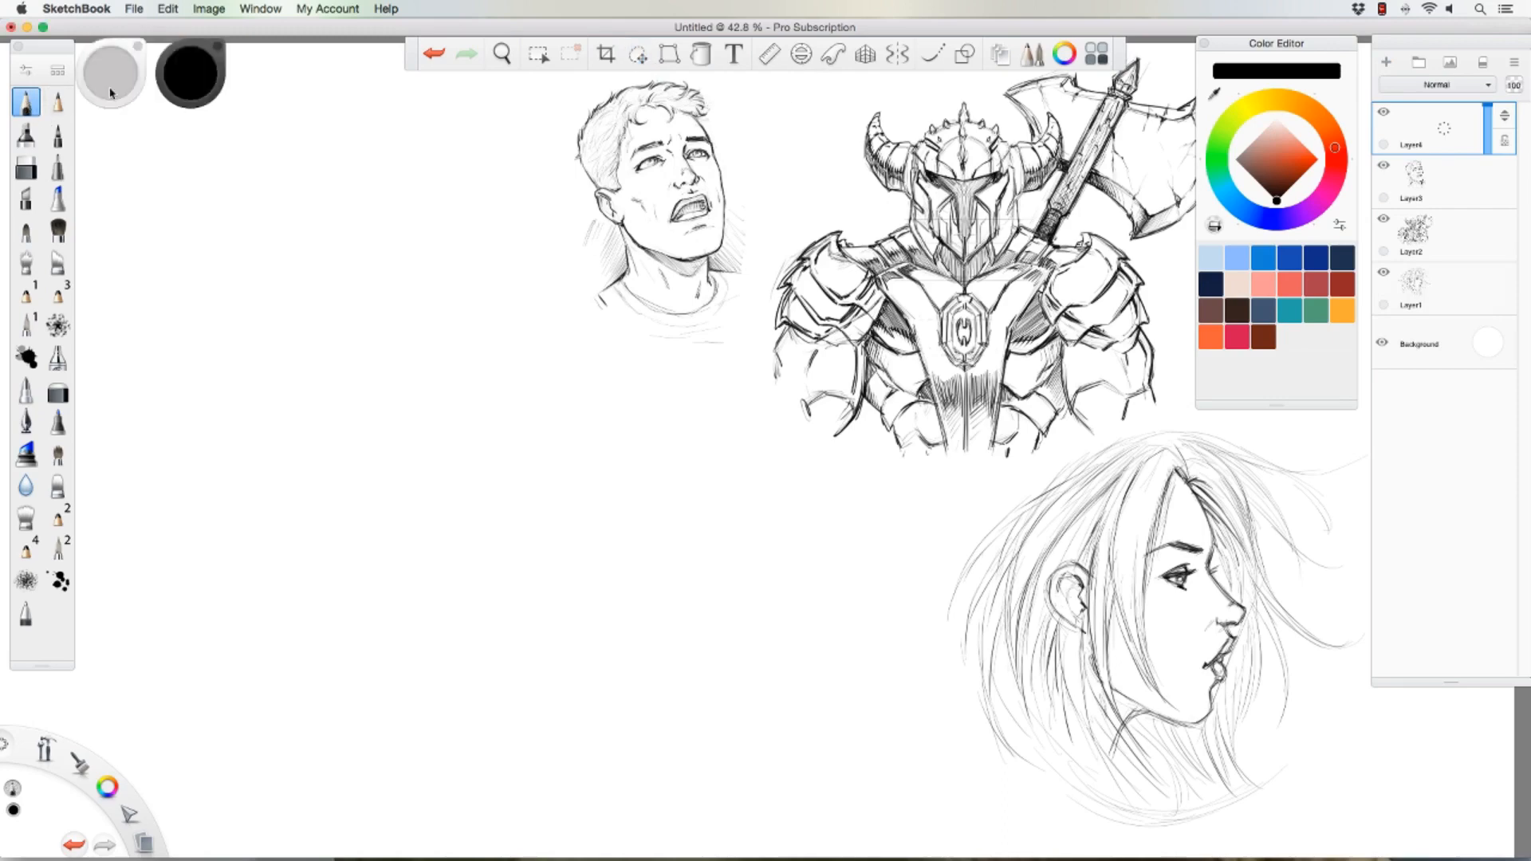
mouse_move(403, 420)
left_mouse_down()
mouse_move(376, 420)
mouse_move(407, 446)
mouse_move(373, 461)
mouse_move(367, 431)
mouse_move(411, 451)
mouse_move(391, 477)
mouse_move(356, 435)
mouse_move(359, 453)
left_mouse_up()
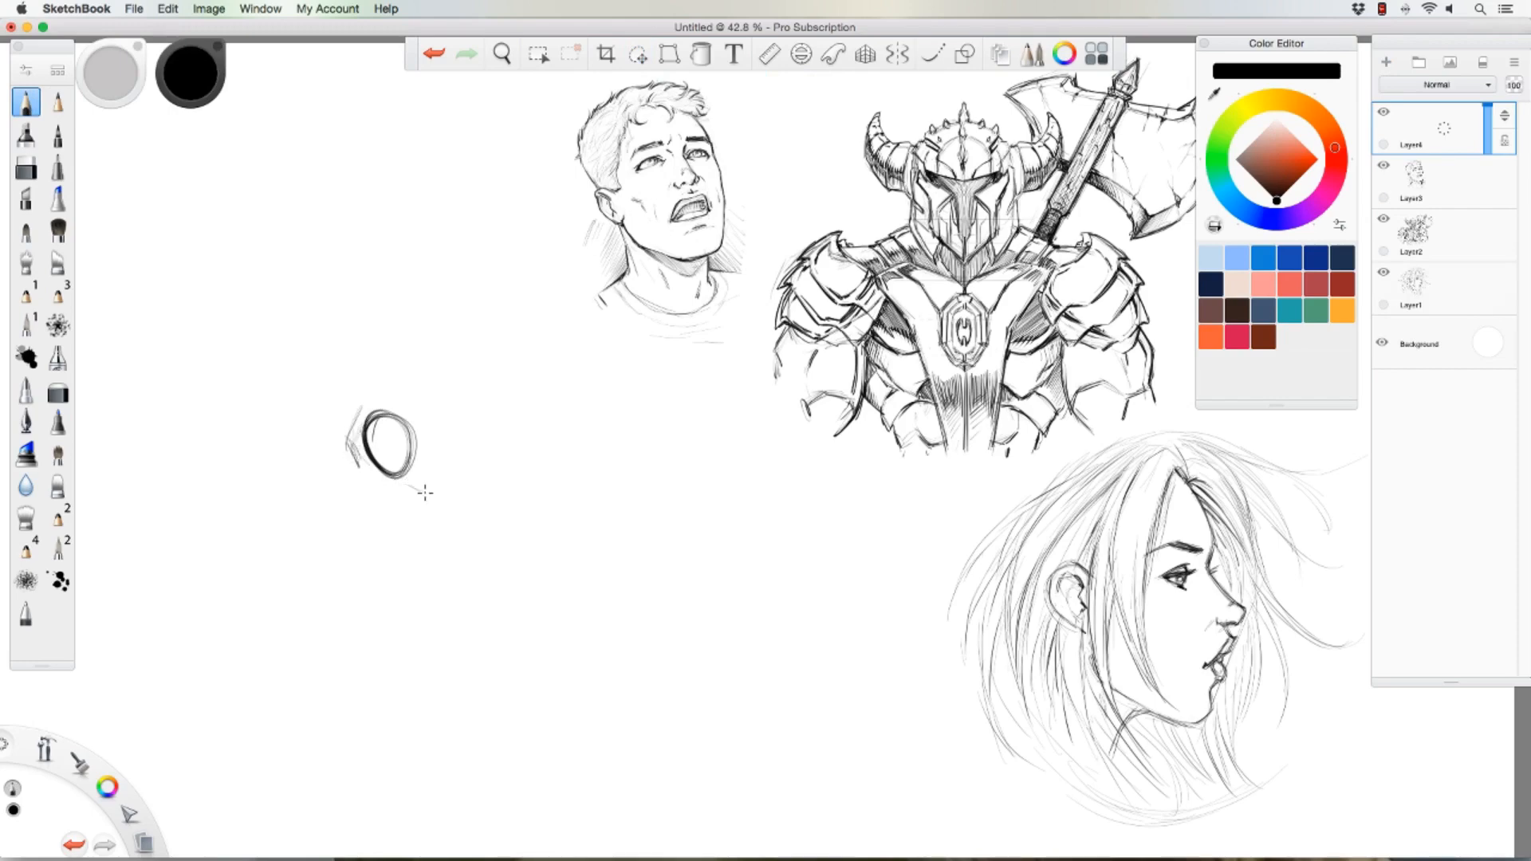
mouse_move(425, 493)
left_mouse_down()
mouse_move(453, 457)
mouse_move(435, 488)
left_mouse_up()
mouse_move(356, 427)
left_mouse_down()
mouse_move(382, 394)
mouse_move(425, 384)
left_mouse_up()
mouse_move(389, 388)
left_mouse_down()
mouse_move(433, 374)
mouse_move(457, 386)
mouse_move(465, 464)
mouse_move(438, 489)
left_mouse_up()
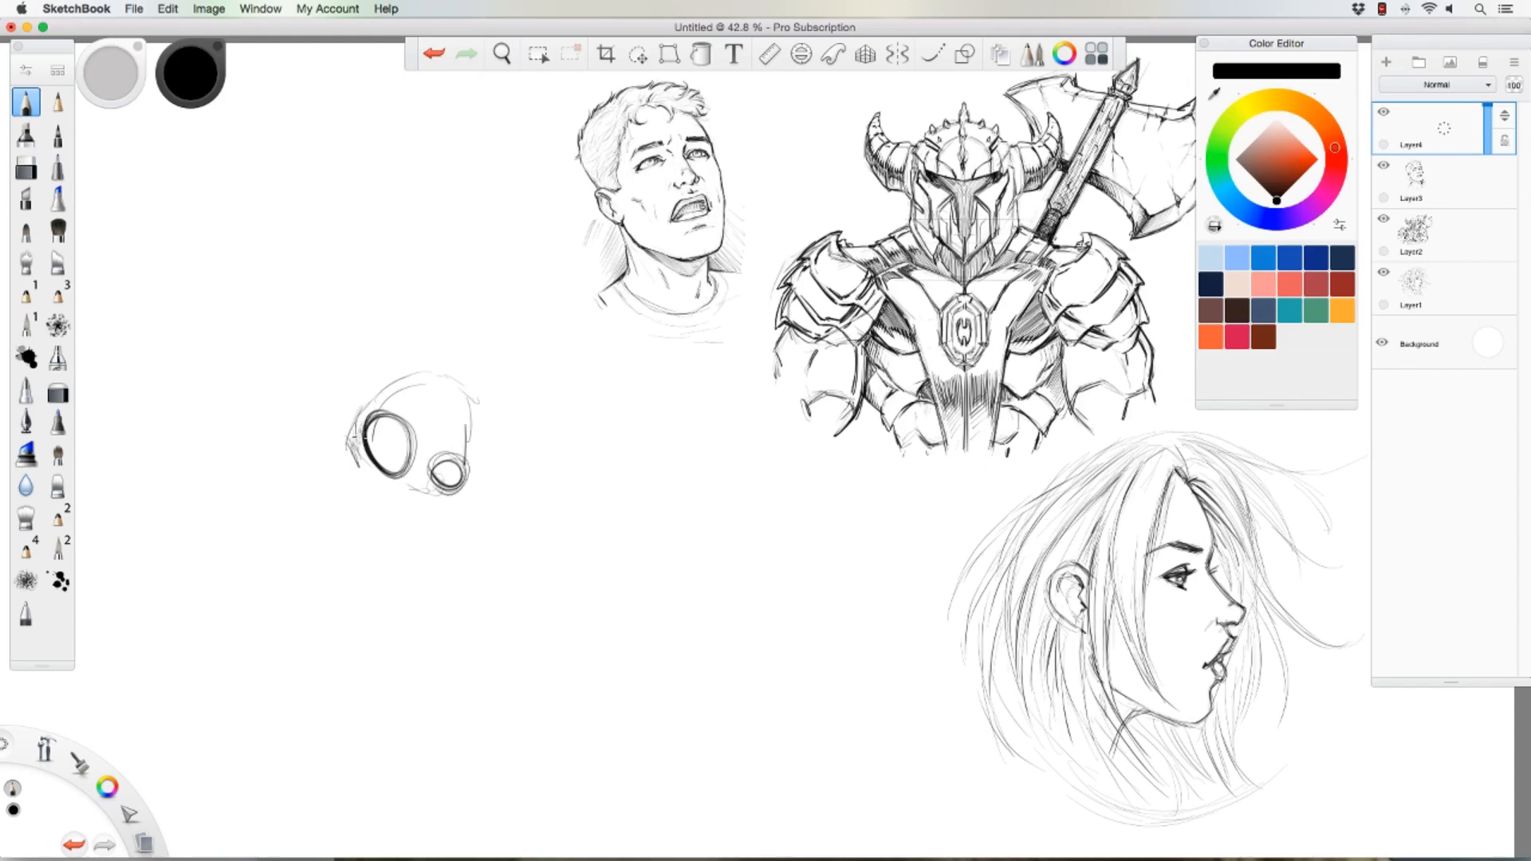
Step: Sketch two bent, jointed limbs, one reaching down from the smaller circle and one rising above the large circle
mouse_move(386, 401)
left_mouse_down()
mouse_move(434, 370)
mouse_move(471, 398)
mouse_move(469, 544)
left_mouse_up()
mouse_move(472, 479)
left_mouse_down()
mouse_move(482, 536)
mouse_move(435, 610)
mouse_move(482, 552)
mouse_move(423, 627)
left_mouse_up()
mouse_move(367, 395)
left_mouse_down()
mouse_move(358, 426)
mouse_move(379, 343)
mouse_move(391, 377)
mouse_move(377, 370)
mouse_move(391, 315)
left_mouse_up()
left_click_drag(391, 315, 318, 381)
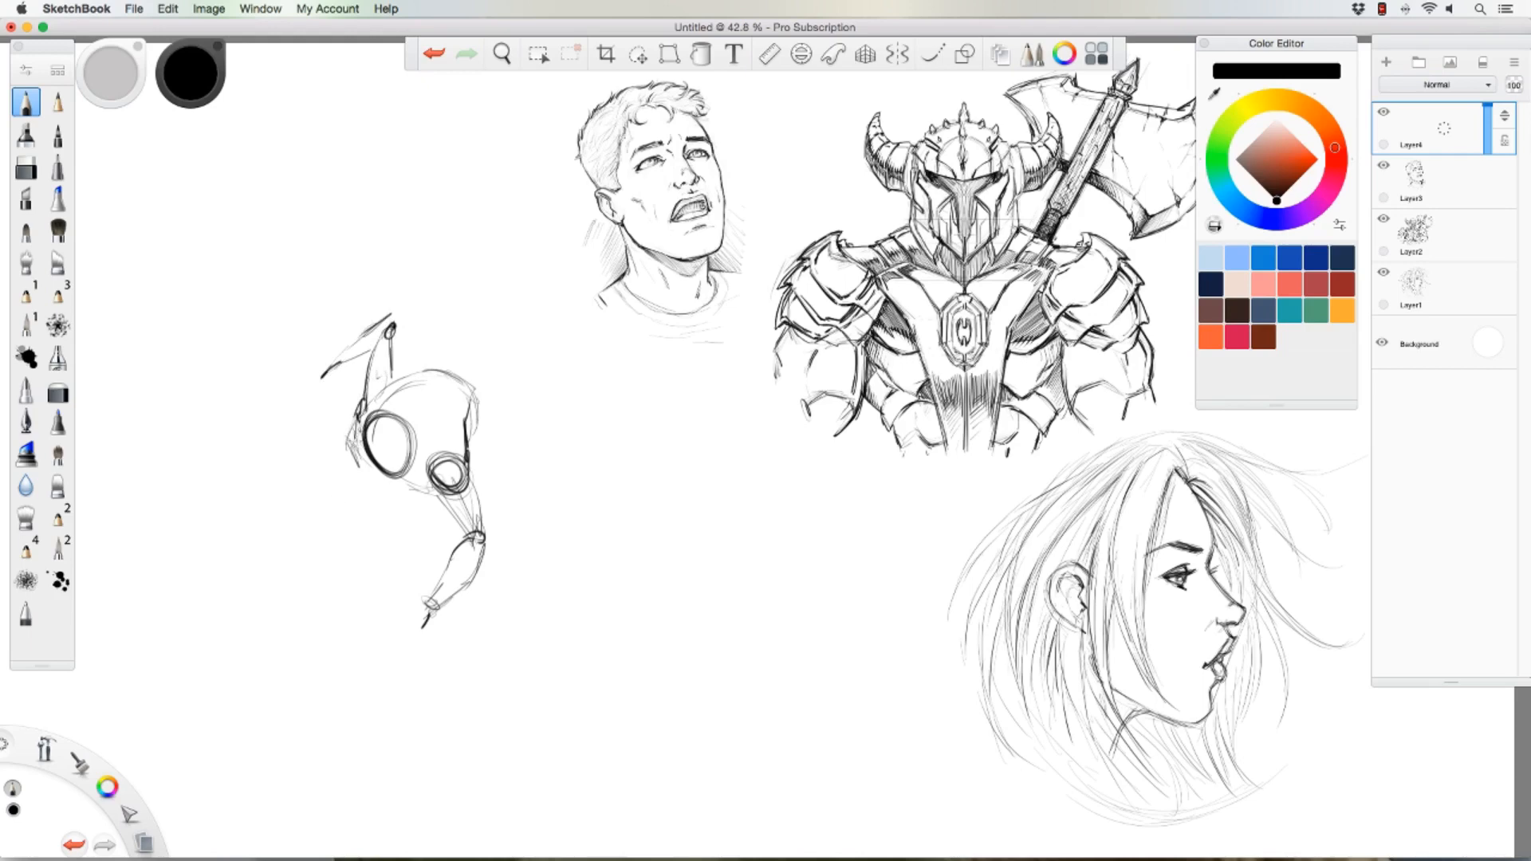
Step: Thicken the large circle and sketch two tapered limbs, one from the dome's far side and one below the large circle
mouse_move(367, 437)
left_mouse_down()
mouse_move(397, 483)
mouse_move(408, 452)
left_mouse_up()
mouse_move(436, 371)
left_mouse_down()
mouse_move(482, 400)
mouse_move(473, 443)
left_mouse_up()
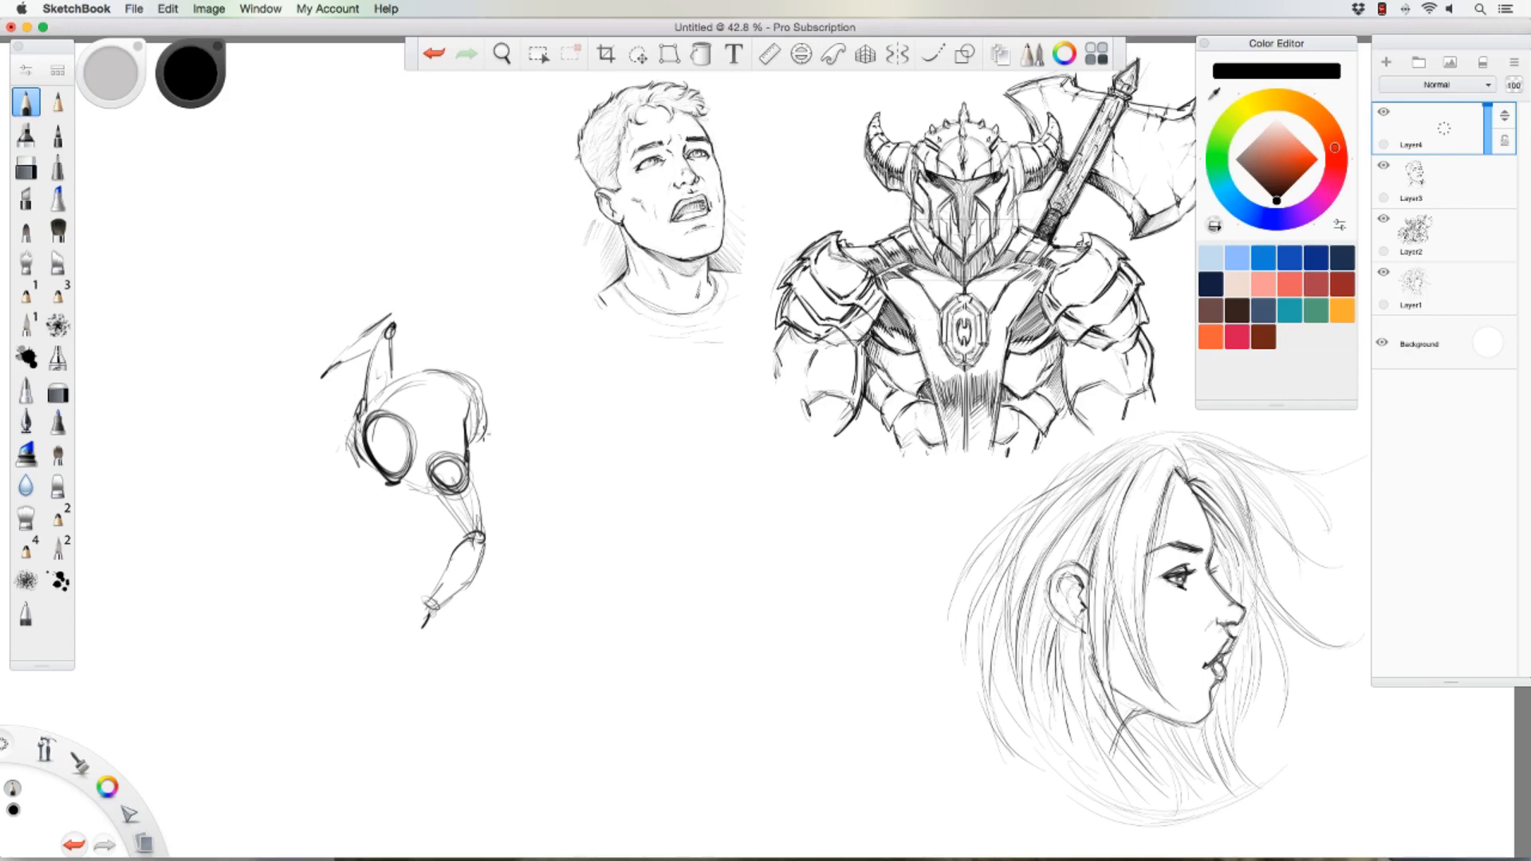
mouse_move(495, 430)
left_mouse_down()
mouse_move(547, 479)
mouse_move(533, 523)
mouse_move(506, 518)
mouse_move(493, 427)
mouse_move(540, 482)
left_mouse_up()
left_click_drag(458, 381, 498, 429)
mouse_move(465, 384)
left_mouse_down()
mouse_move(525, 453)
mouse_move(524, 526)
left_mouse_up()
mouse_move(368, 476)
left_mouse_down()
mouse_move(341, 504)
mouse_move(339, 541)
mouse_move(381, 532)
mouse_move(405, 495)
left_mouse_up()
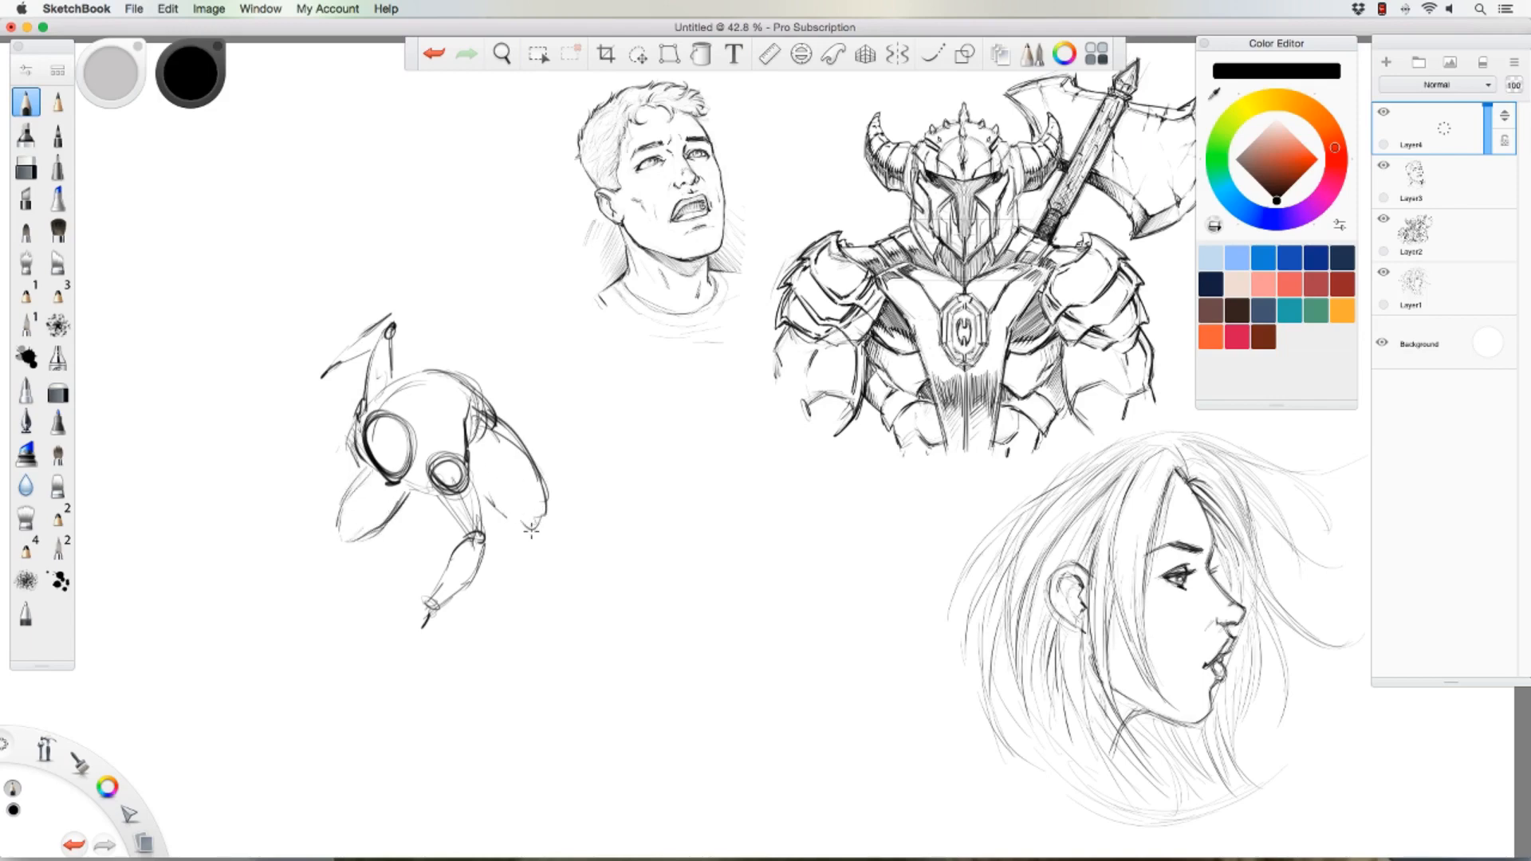
Step: Draw small round joints at the ends of the two lower tapered limbs
left_click_drag(531, 530, 515, 512)
left_click_drag(353, 529, 335, 543)
mouse_move(516, 526)
left_mouse_down()
mouse_move(541, 528)
mouse_move(515, 437)
left_mouse_up()
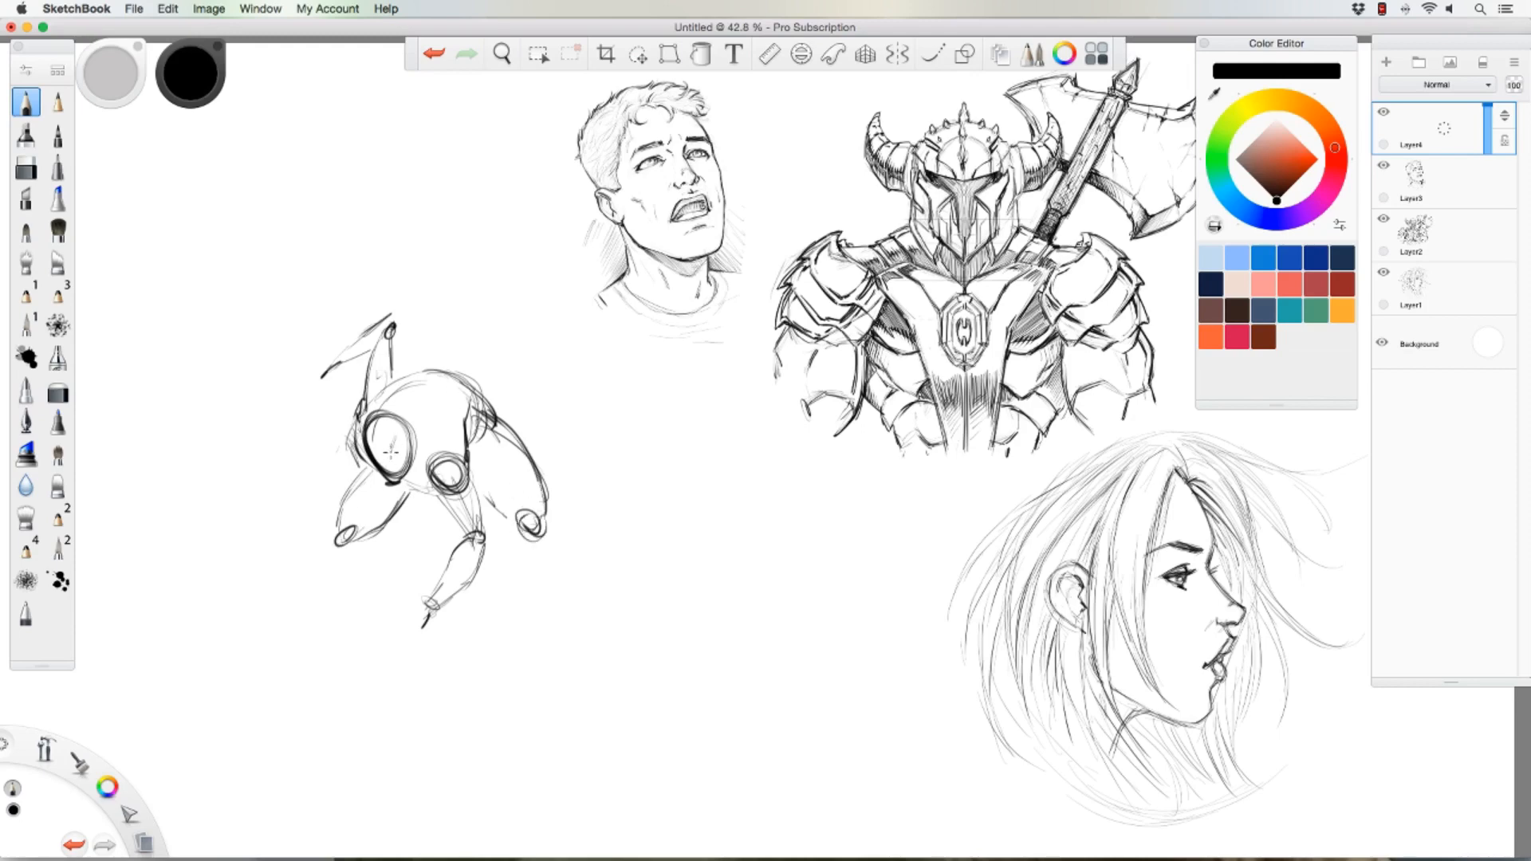
Step: Add inner contour marks to the large circle and rough in hands at the ends of the upper and lowest limbs
left_click_drag(373, 452, 381, 464)
left_click_drag(323, 365, 314, 372)
left_click_drag(425, 612, 448, 632)
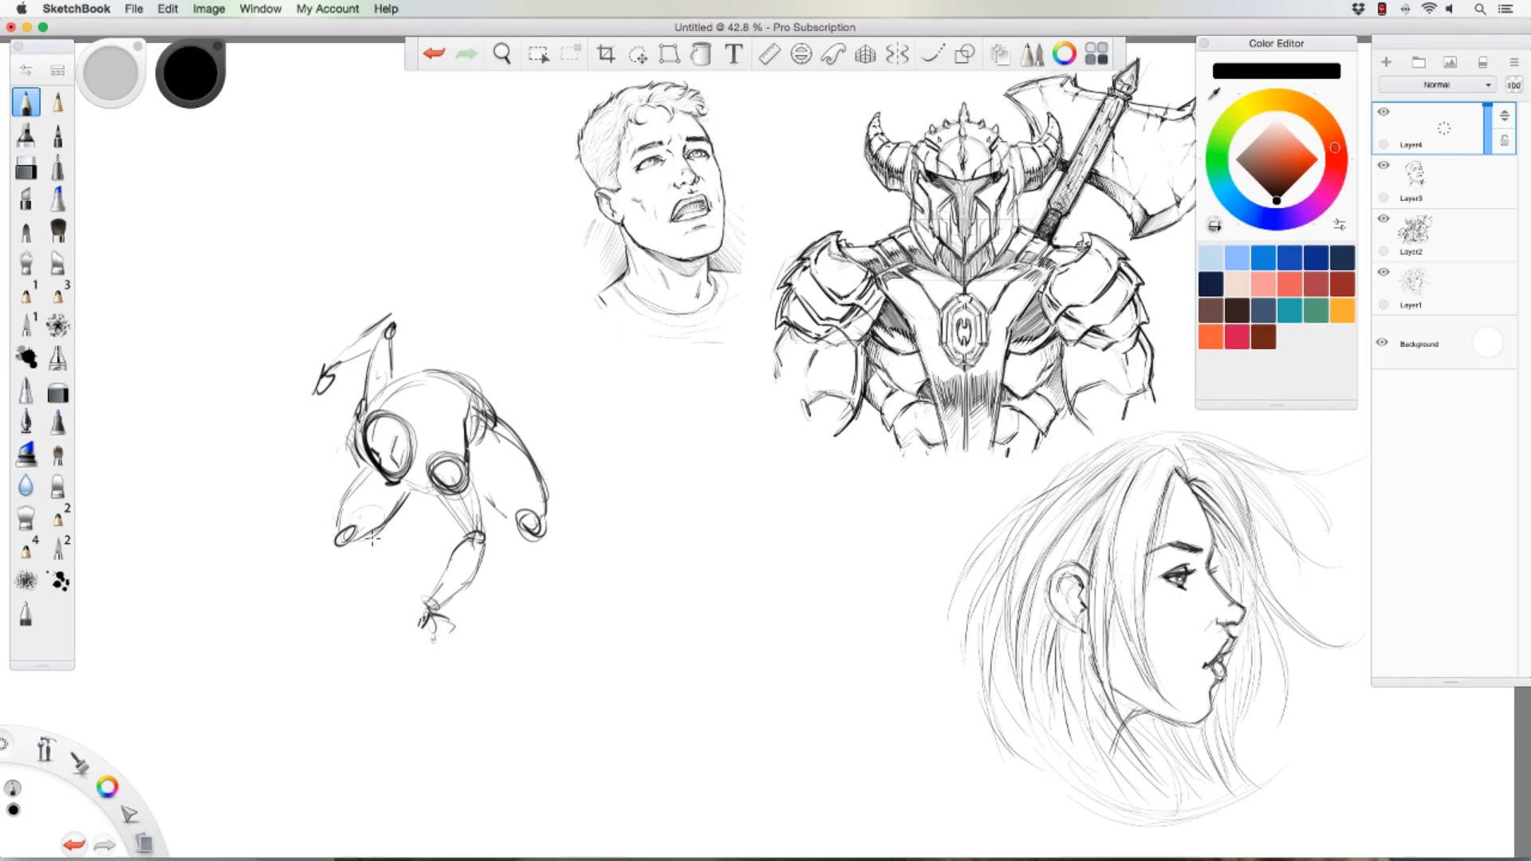
mouse_move(372, 540)
left_mouse_down()
mouse_move(345, 528)
mouse_move(381, 555)
mouse_move(397, 530)
left_mouse_up()
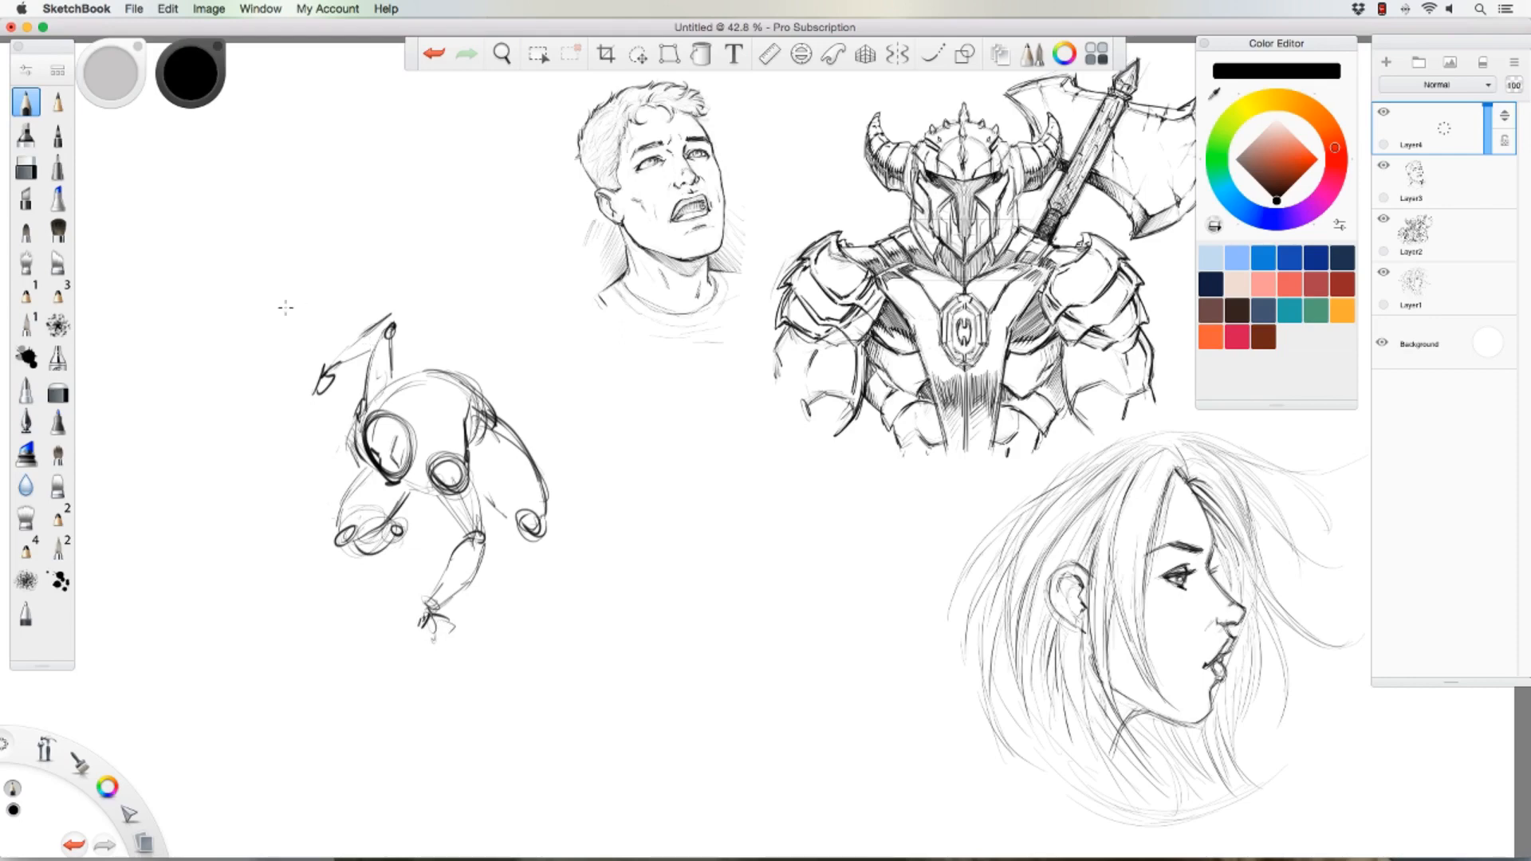
key("super+z")
key("super+z")
key("super+z")
key("super+z")
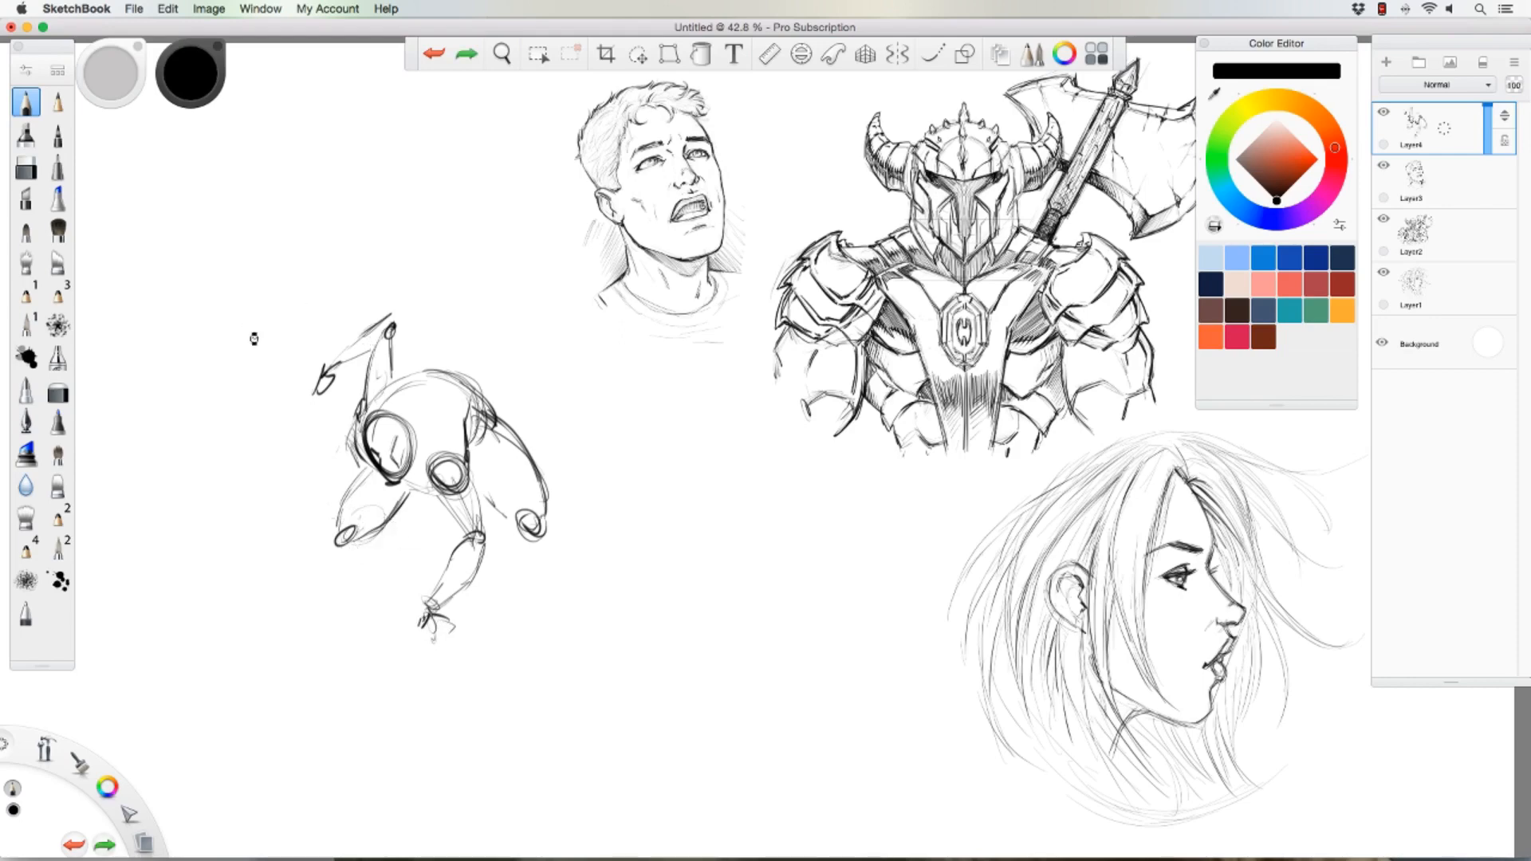
Step: Sketch the bent outer segments beyond the two lower round joints, one rising on each side of the figure
left_click_drag(359, 539, 417, 494)
mouse_move(530, 476)
left_mouse_down()
mouse_move(560, 515)
mouse_move(558, 469)
mouse_move(540, 491)
mouse_move(557, 523)
mouse_move(548, 462)
mouse_move(568, 441)
mouse_move(569, 500)
mouse_move(570, 443)
mouse_move(582, 488)
left_mouse_up()
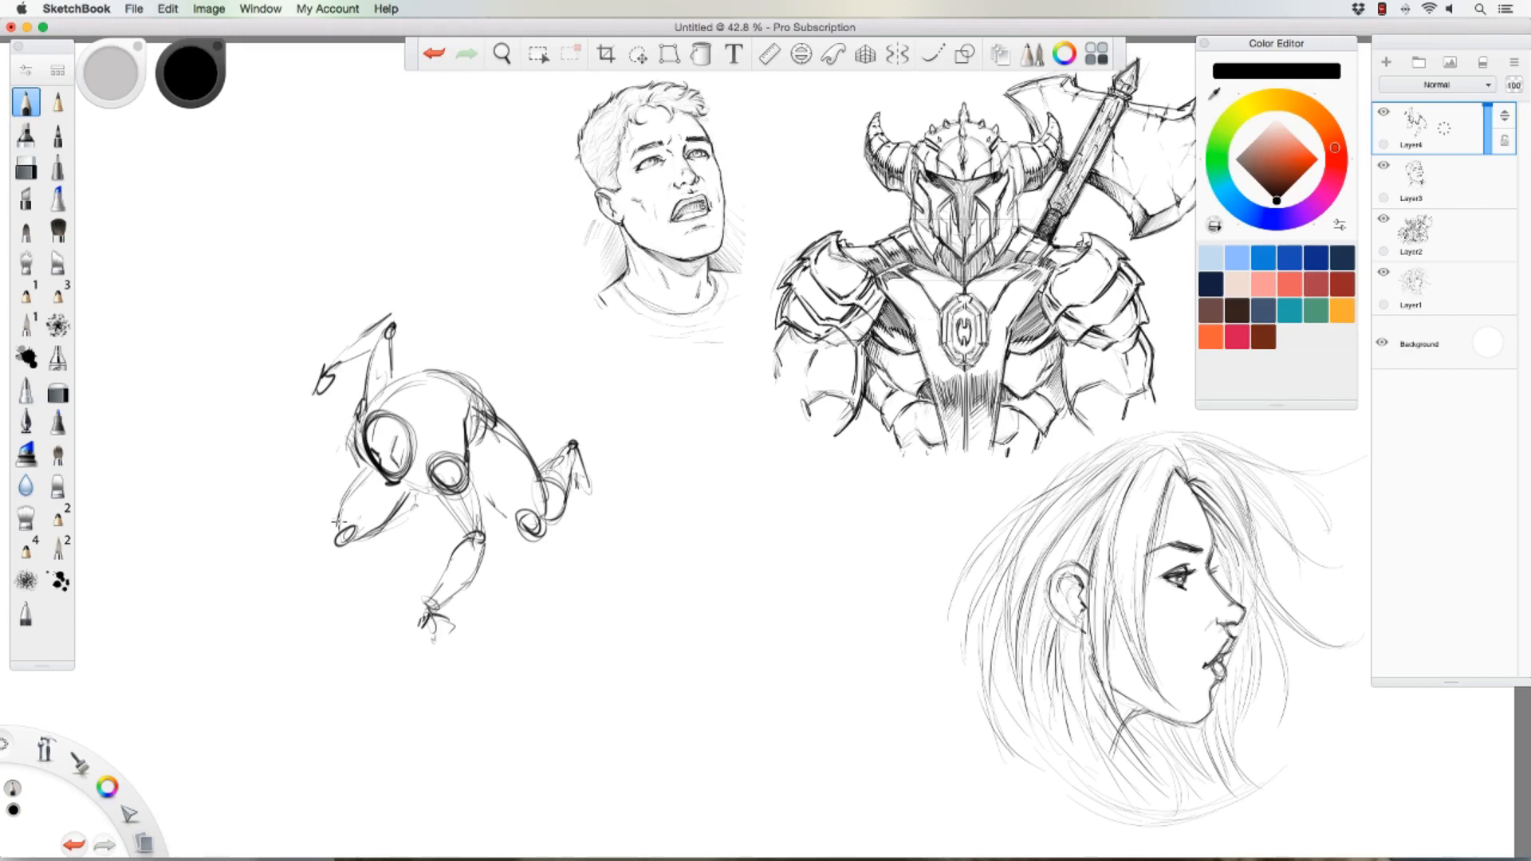
mouse_move(329, 526)
left_mouse_down()
mouse_move(339, 470)
mouse_move(311, 502)
mouse_move(313, 546)
mouse_move(325, 468)
left_mouse_up()
Step: Darken the domed back and upper limb contours and draw spread fingers on the lowest hand
mouse_move(401, 405)
left_mouse_down()
mouse_move(470, 389)
mouse_move(493, 423)
left_mouse_up()
mouse_move(399, 404)
left_mouse_down()
mouse_move(385, 313)
mouse_move(361, 313)
mouse_move(322, 370)
left_mouse_up()
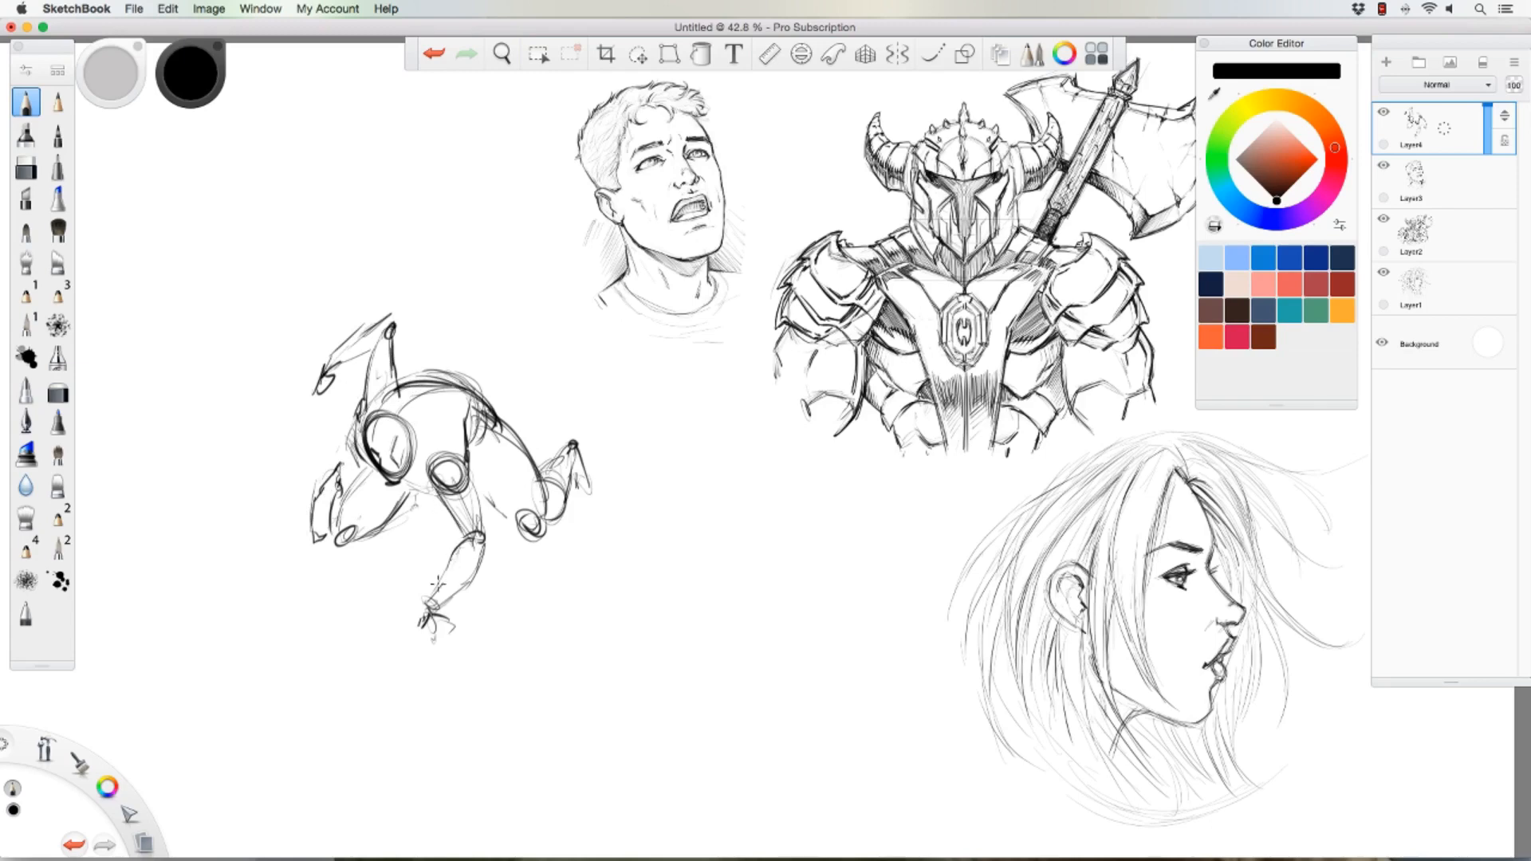
mouse_move(417, 607)
left_mouse_down()
mouse_move(426, 653)
mouse_move(435, 618)
mouse_move(413, 652)
left_mouse_up()
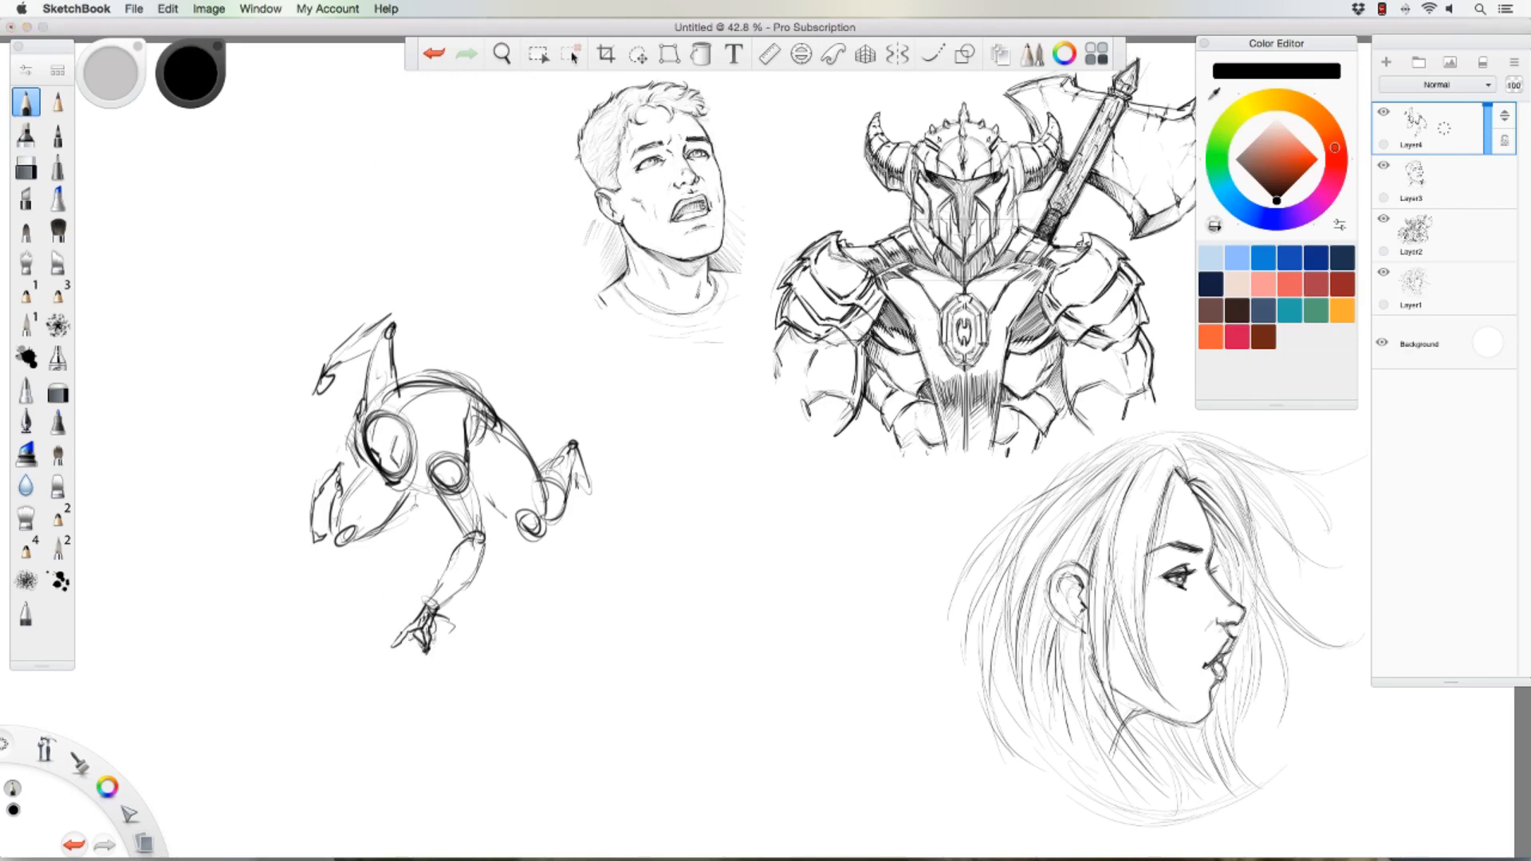
Step: Lasso the whole jointed figure, shrink it and move it beneath the male portrait, then return to the pencil
left_click(637, 54)
mouse_move(256, 389)
left_mouse_down()
mouse_move(298, 297)
mouse_move(662, 580)
mouse_move(235, 490)
mouse_move(218, 425)
left_mouse_up()
mouse_move(181, 474)
left_mouse_down()
mouse_move(155, 551)
mouse_move(409, 519)
mouse_move(425, 546)
left_mouse_up()
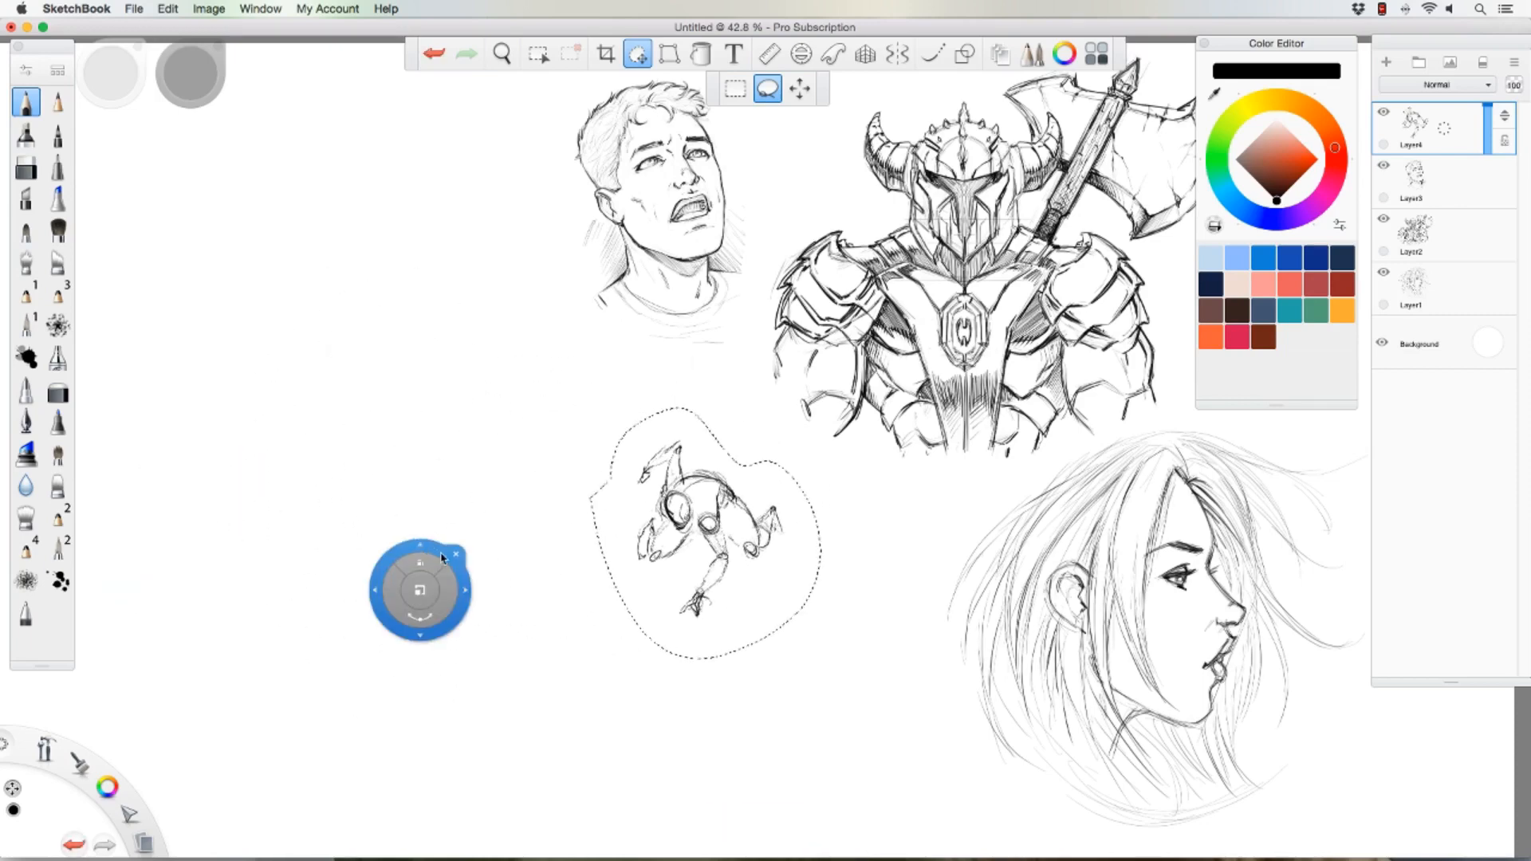
left_click(452, 549)
left_click(26, 103)
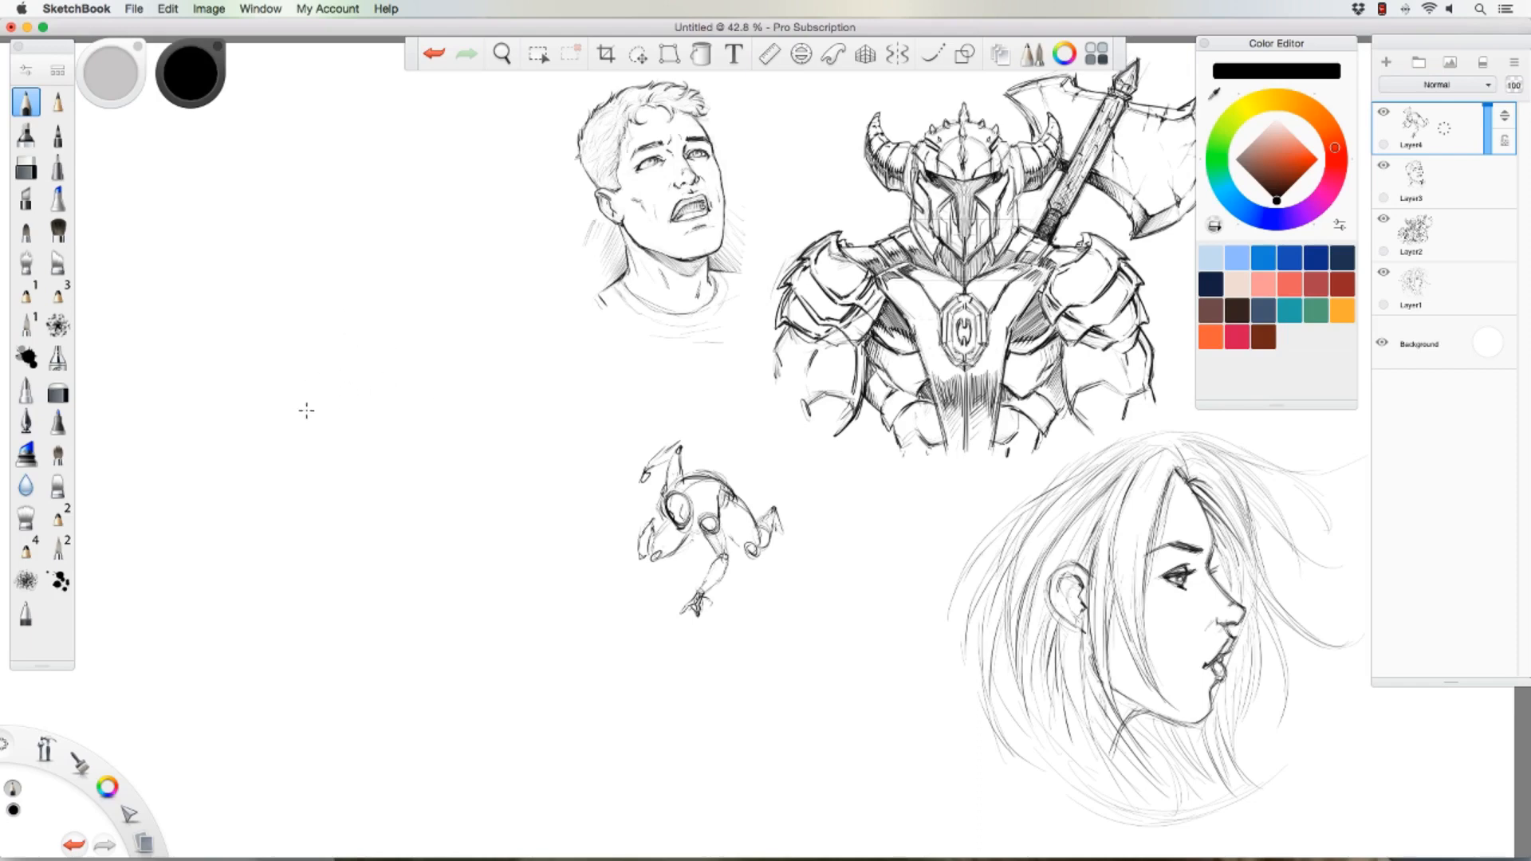
Step: Sketch a domed rib cage with a curved centreline and an arched lower edge in the cleared area
left_click_drag(285, 417, 339, 390)
mouse_move(268, 406)
left_mouse_down()
mouse_move(296, 390)
mouse_move(395, 431)
mouse_move(275, 391)
mouse_move(378, 431)
mouse_move(275, 437)
mouse_move(257, 454)
mouse_move(268, 463)
mouse_move(339, 433)
mouse_move(401, 483)
mouse_move(352, 453)
mouse_move(338, 423)
mouse_move(383, 428)
mouse_move(399, 450)
left_mouse_up()
mouse_move(284, 458)
left_mouse_down()
mouse_move(367, 451)
mouse_move(376, 465)
mouse_move(319, 442)
mouse_move(350, 477)
mouse_move(350, 522)
mouse_move(349, 419)
mouse_move(300, 384)
mouse_move(367, 417)
mouse_move(374, 404)
mouse_move(388, 447)
left_mouse_up()
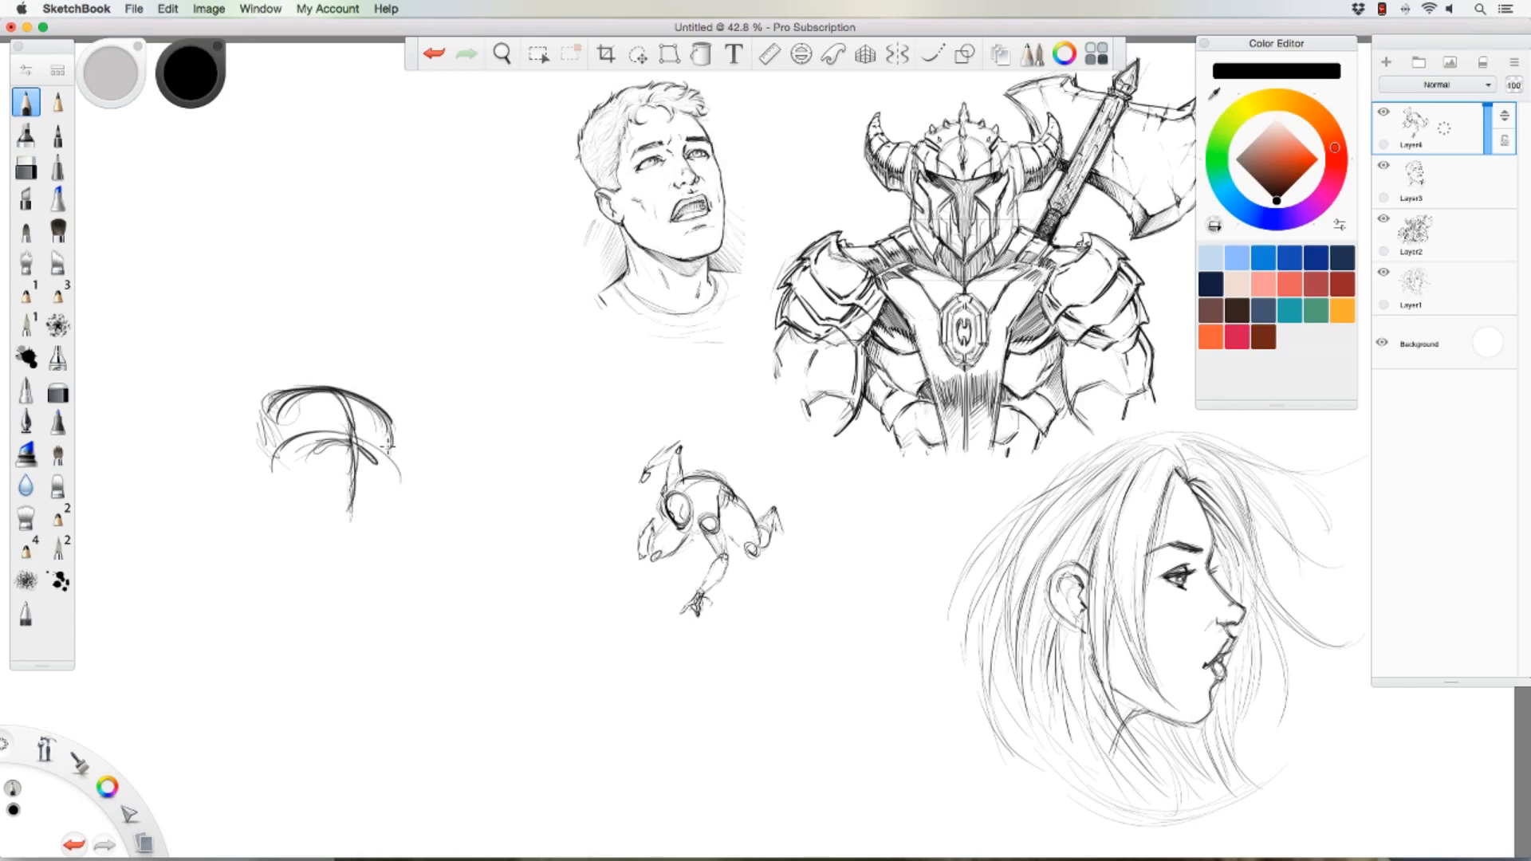
mouse_move(273, 426)
left_mouse_down()
mouse_move(282, 489)
mouse_move(301, 497)
mouse_move(345, 467)
mouse_move(364, 476)
mouse_move(338, 449)
mouse_move(349, 458)
mouse_move(320, 467)
mouse_move(394, 483)
left_mouse_up()
left_click_drag(391, 429, 397, 477)
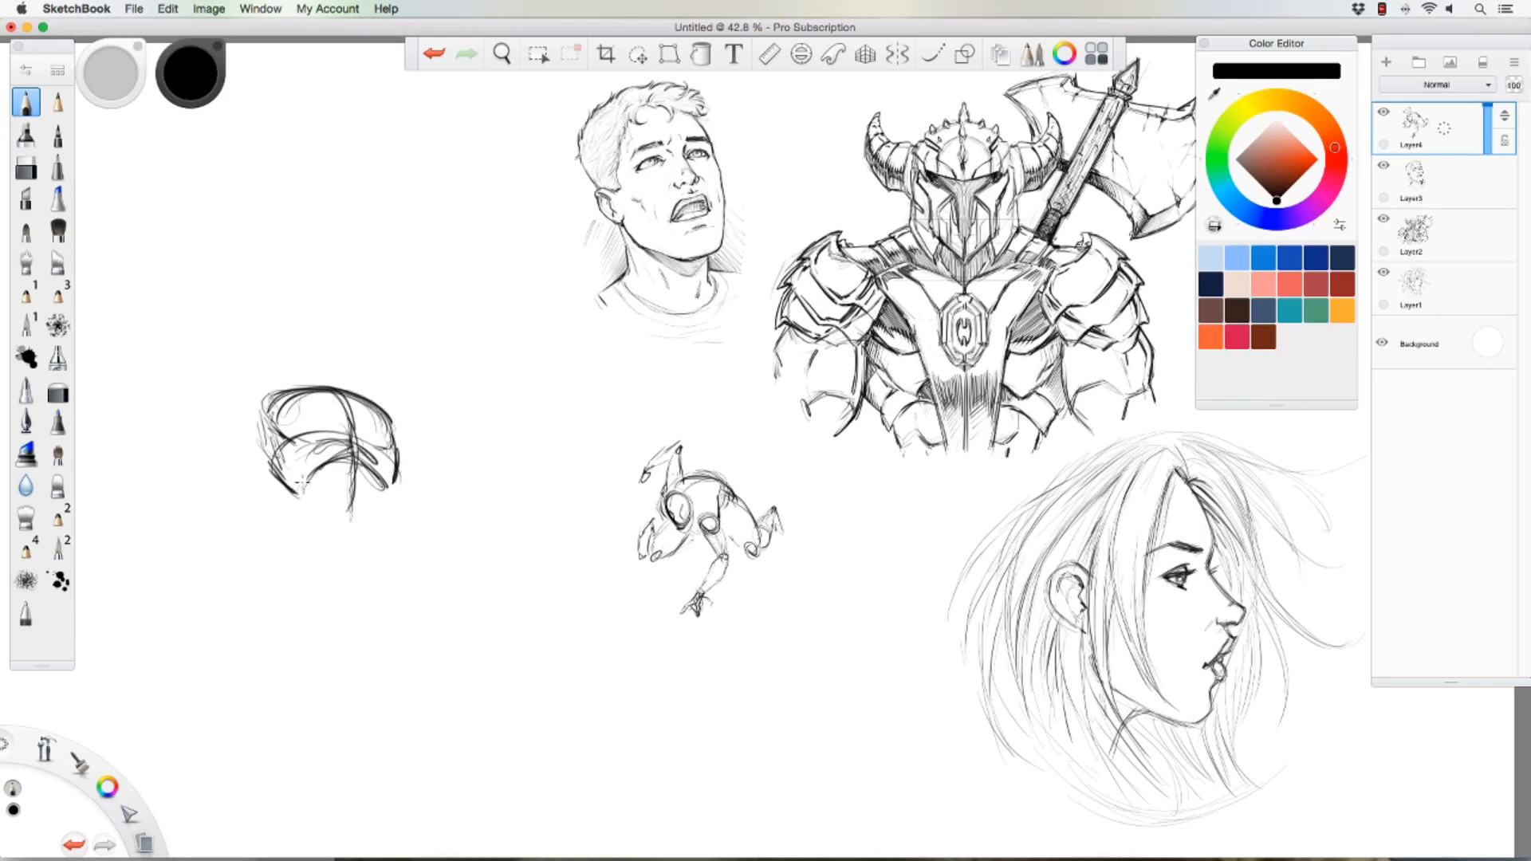
Step: Darken the rib cage's sides and centreline and sketch a rounded abdomen beneath it
mouse_move(302, 482)
left_mouse_down()
mouse_move(303, 520)
mouse_move(321, 504)
mouse_move(305, 520)
mouse_move(380, 532)
mouse_move(346, 486)
mouse_move(378, 539)
mouse_move(389, 500)
left_mouse_up()
left_click_drag(353, 419, 360, 472)
mouse_move(335, 390)
left_mouse_down()
mouse_move(365, 471)
mouse_move(398, 492)
left_mouse_up()
left_click_drag(383, 429, 403, 498)
left_click_drag(394, 479, 395, 504)
mouse_move(283, 395)
left_mouse_down()
mouse_move(267, 422)
mouse_move(285, 463)
left_mouse_up()
mouse_move(373, 401)
left_mouse_down()
mouse_move(394, 444)
mouse_move(392, 526)
left_mouse_up()
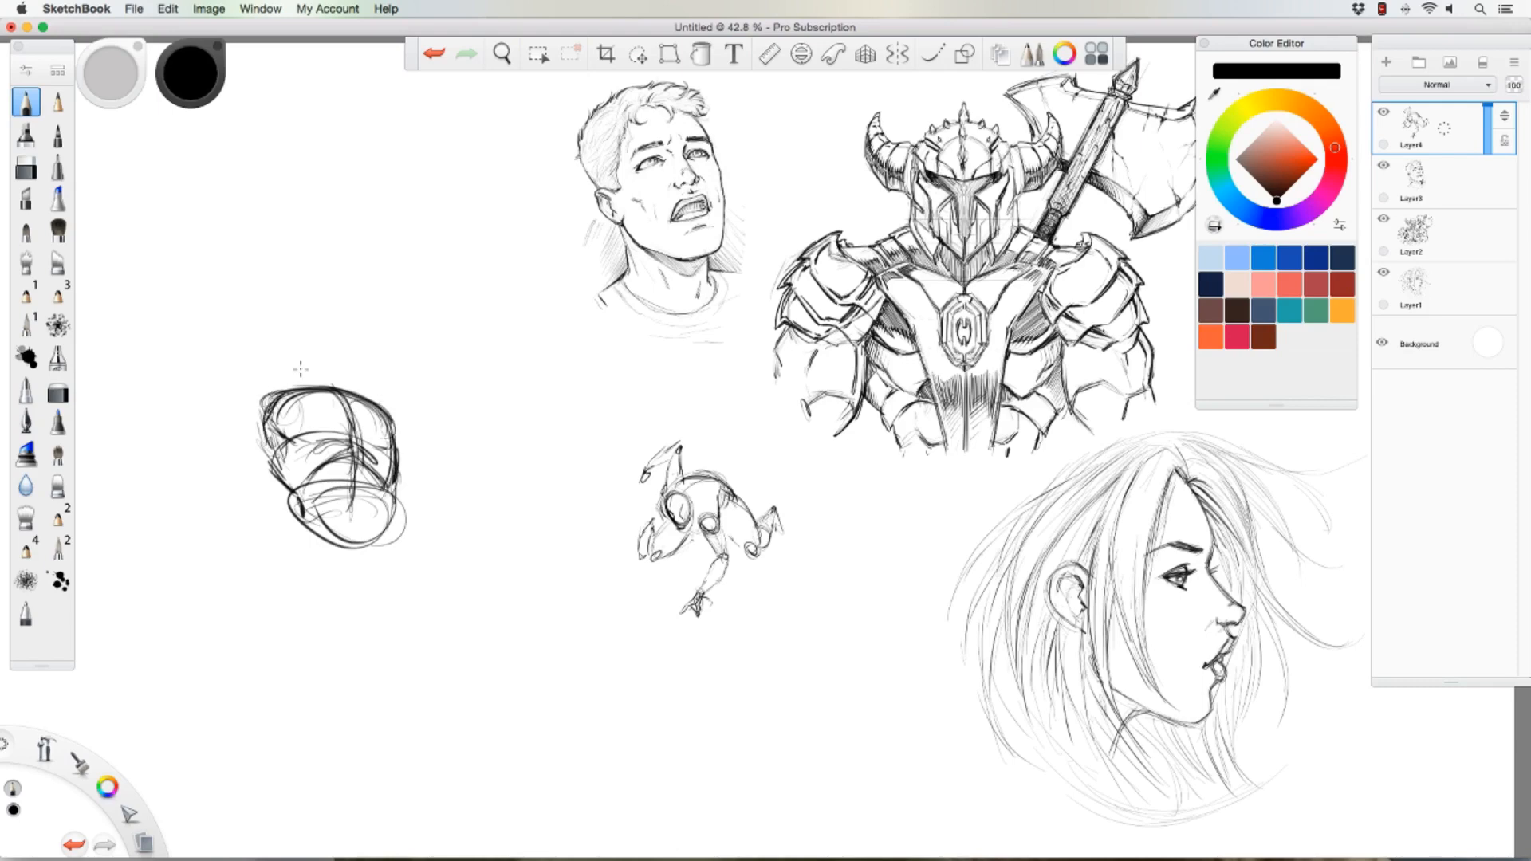
Step: Sketch the pelvis with dark crossing bands and an oval hip joint on each side
mouse_move(292, 523)
left_mouse_down()
mouse_move(275, 540)
mouse_move(399, 515)
left_mouse_up()
mouse_move(292, 550)
left_mouse_down()
mouse_move(395, 510)
mouse_move(390, 491)
left_mouse_up()
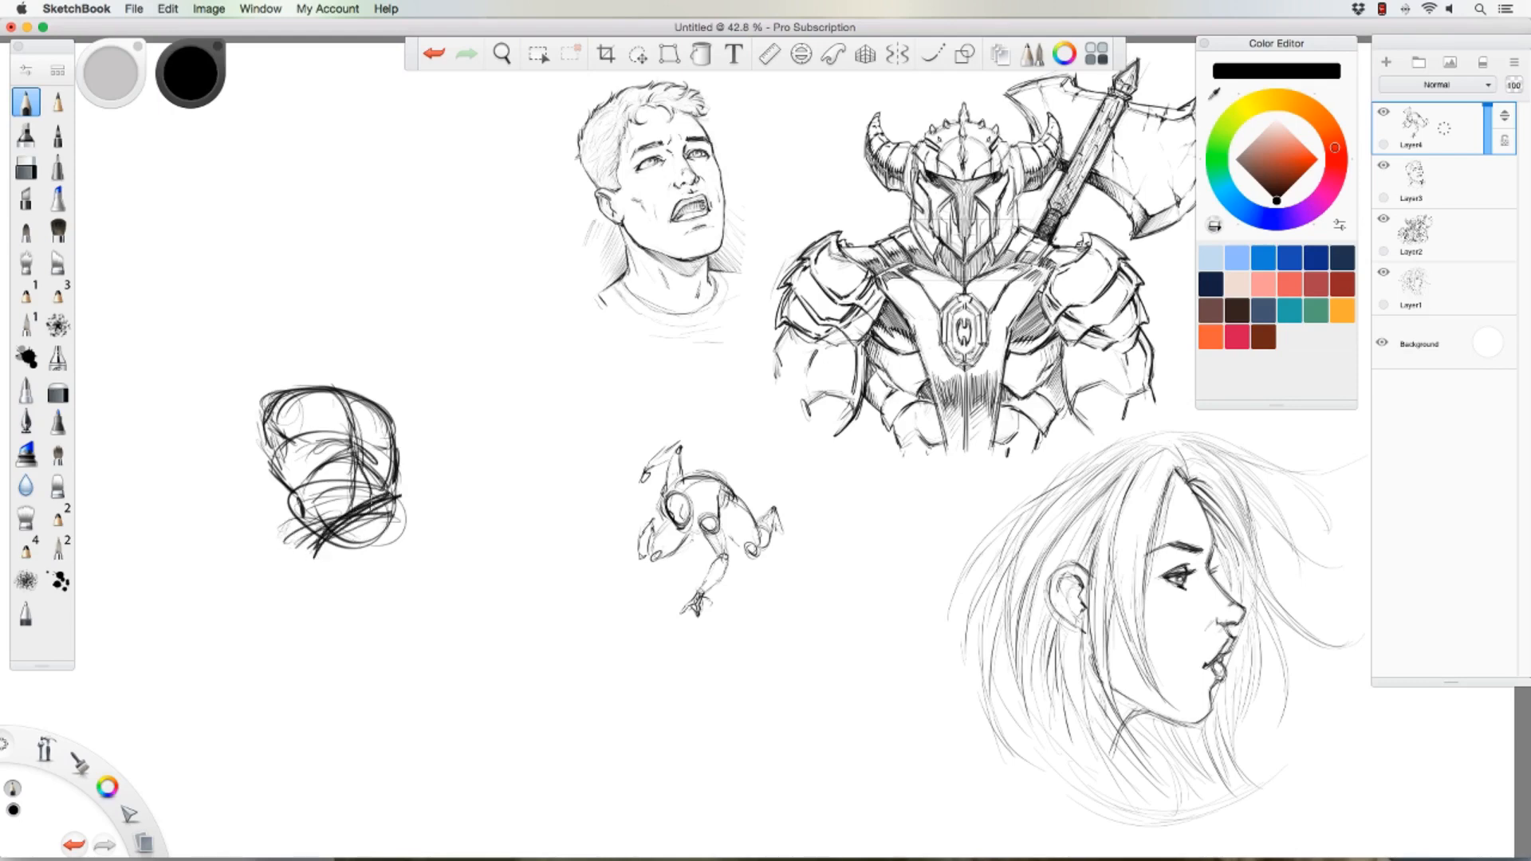
mouse_move(375, 562)
left_mouse_down()
mouse_move(319, 590)
mouse_move(372, 567)
left_mouse_up()
mouse_move(407, 491)
left_mouse_down()
mouse_move(416, 554)
mouse_move(399, 546)
mouse_move(398, 575)
mouse_move(389, 507)
mouse_move(423, 550)
left_mouse_up()
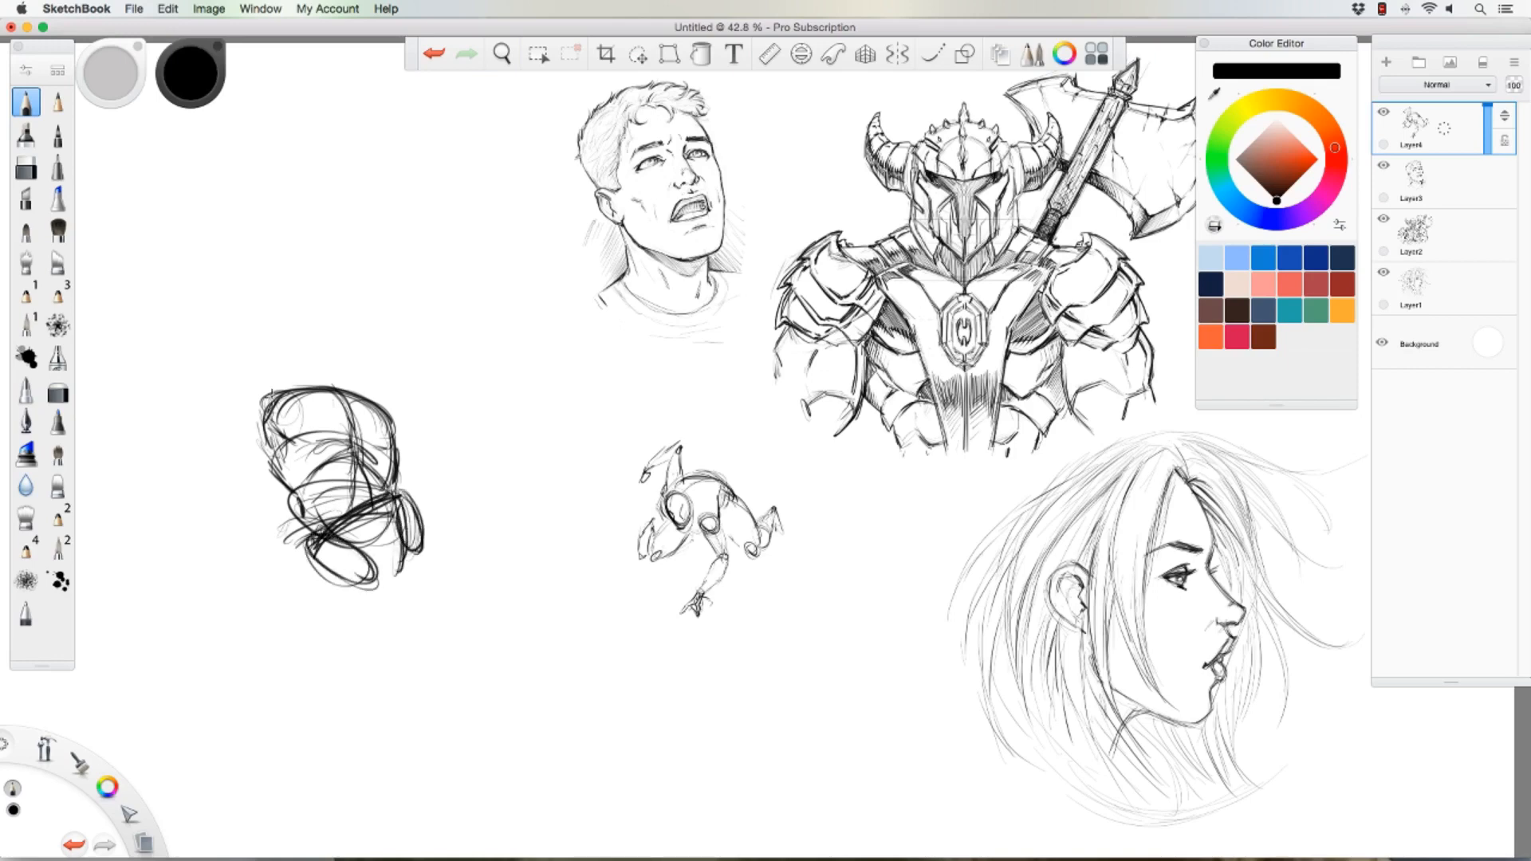
Step: Draw two round shoulder joints, an elongated head, and a raised thigh ending in a small knee joint and a large circle
mouse_move(288, 377)
left_mouse_down()
mouse_move(275, 368)
mouse_move(297, 389)
mouse_move(267, 391)
left_mouse_up()
mouse_move(392, 418)
left_mouse_down()
mouse_move(399, 459)
mouse_move(384, 403)
left_mouse_up()
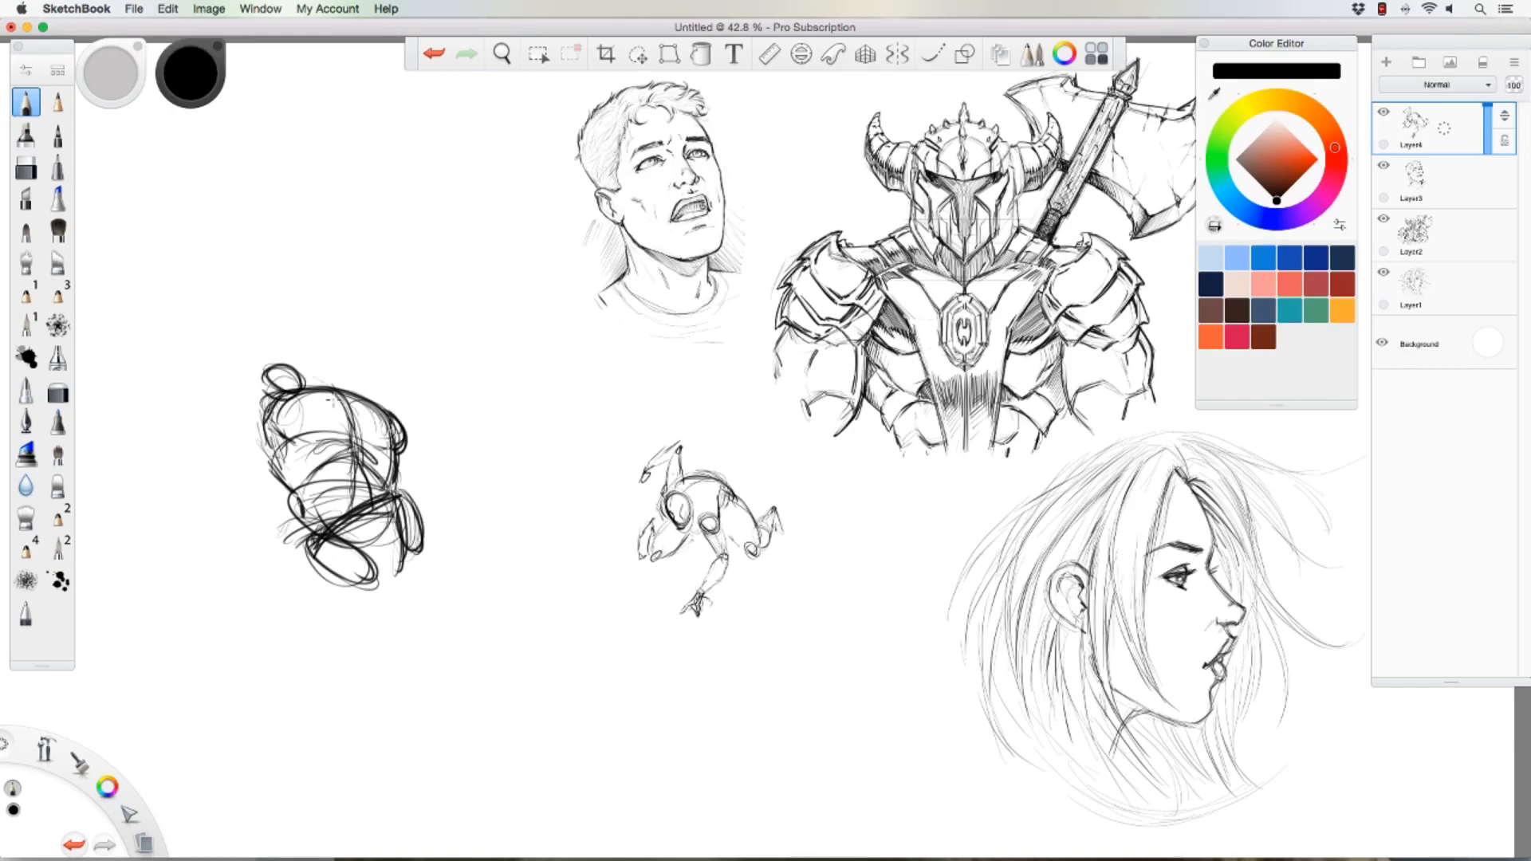
mouse_move(288, 364)
left_mouse_down()
mouse_move(333, 399)
mouse_move(275, 385)
mouse_move(327, 328)
mouse_move(357, 356)
mouse_move(351, 382)
mouse_move(323, 328)
mouse_move(351, 384)
mouse_move(318, 330)
mouse_move(348, 345)
mouse_move(355, 391)
left_mouse_up()
mouse_move(398, 510)
left_mouse_down()
mouse_move(510, 386)
mouse_move(495, 388)
mouse_move(553, 417)
mouse_move(491, 431)
mouse_move(485, 407)
mouse_move(480, 479)
mouse_move(431, 562)
mouse_move(479, 466)
left_mouse_up()
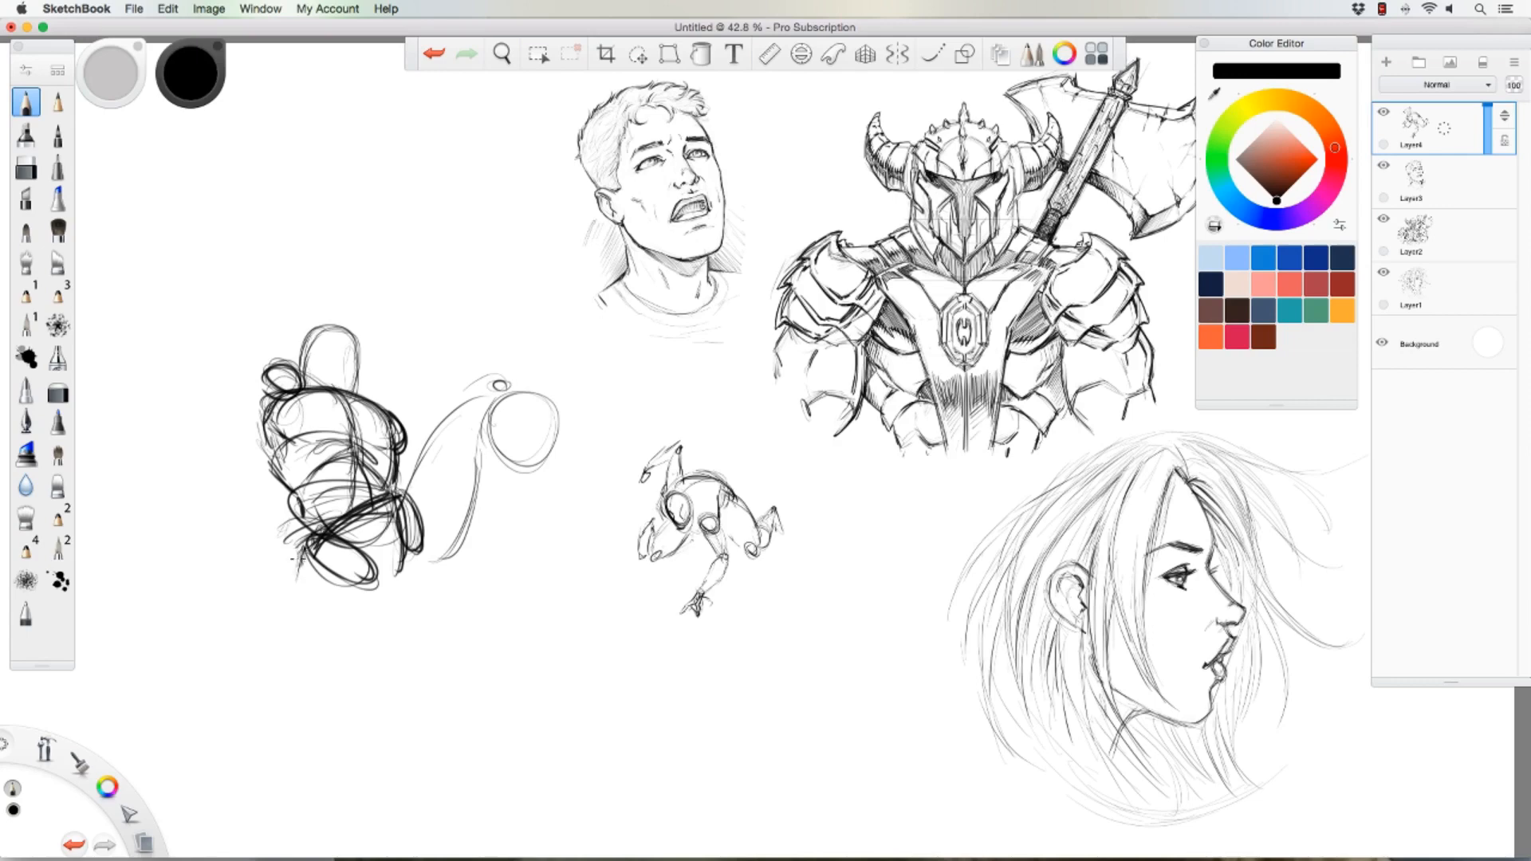
Step: Sketch the long downward thigh and a raised arm bending at the elbow with its hand above the head
mouse_move(296, 556)
left_mouse_down()
mouse_move(317, 685)
mouse_move(374, 739)
mouse_move(384, 618)
mouse_move(375, 722)
left_mouse_up()
mouse_move(355, 565)
left_mouse_down()
mouse_move(392, 645)
mouse_move(365, 558)
left_mouse_up()
mouse_move(275, 371)
left_mouse_down()
mouse_move(281, 267)
mouse_move(307, 284)
mouse_move(300, 355)
mouse_move(271, 375)
mouse_move(287, 274)
mouse_move(309, 275)
mouse_move(297, 387)
left_mouse_up()
left_click_drag(318, 324, 353, 403)
left_click_drag(311, 351, 313, 358)
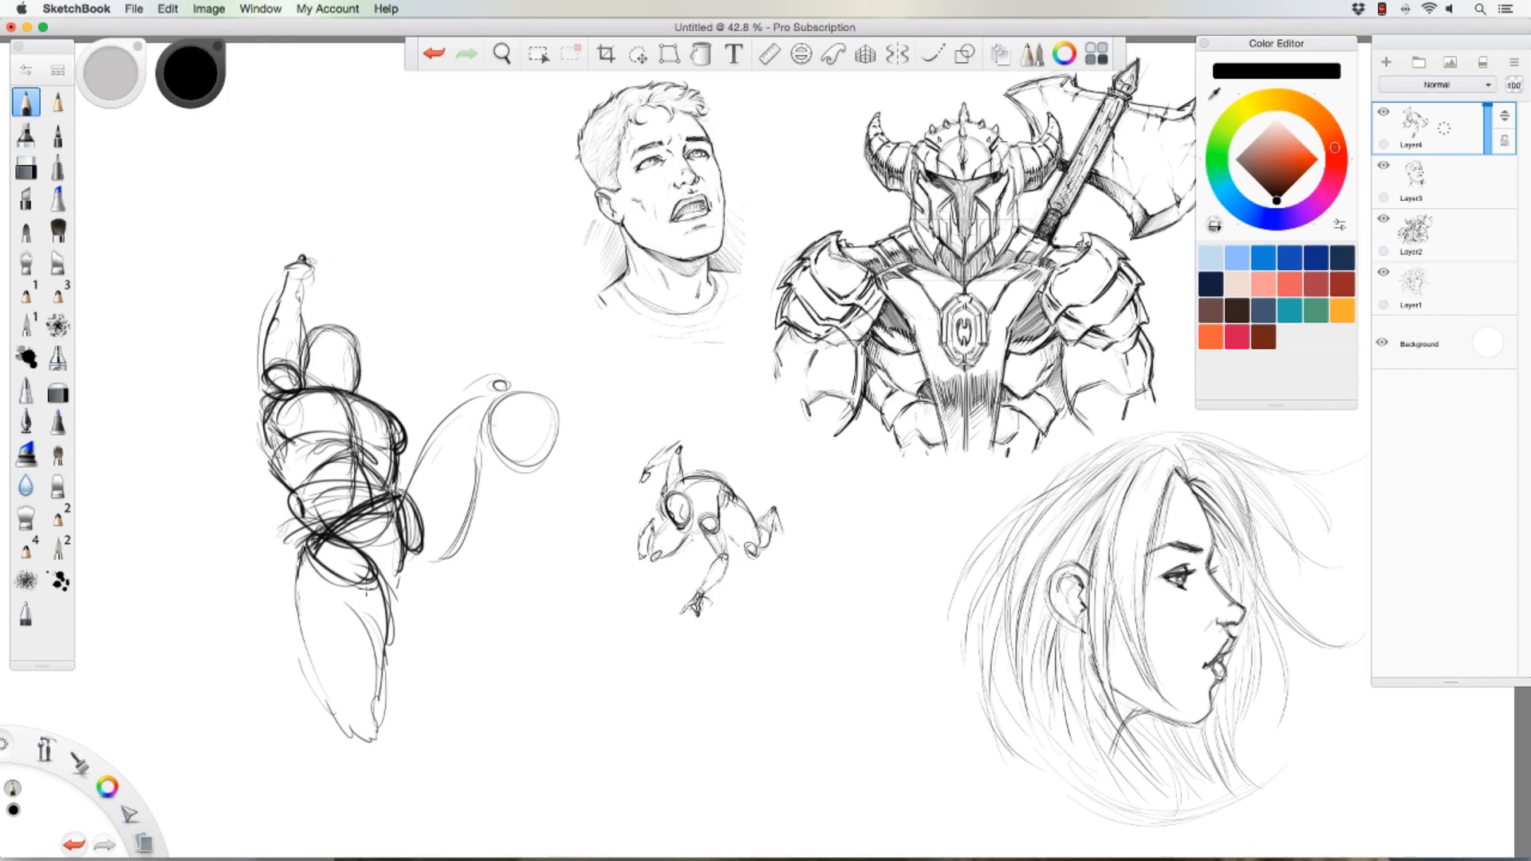
mouse_move(301, 259)
left_mouse_down()
mouse_move(361, 295)
mouse_move(303, 295)
mouse_move(356, 281)
mouse_move(339, 280)
mouse_move(362, 295)
left_mouse_up()
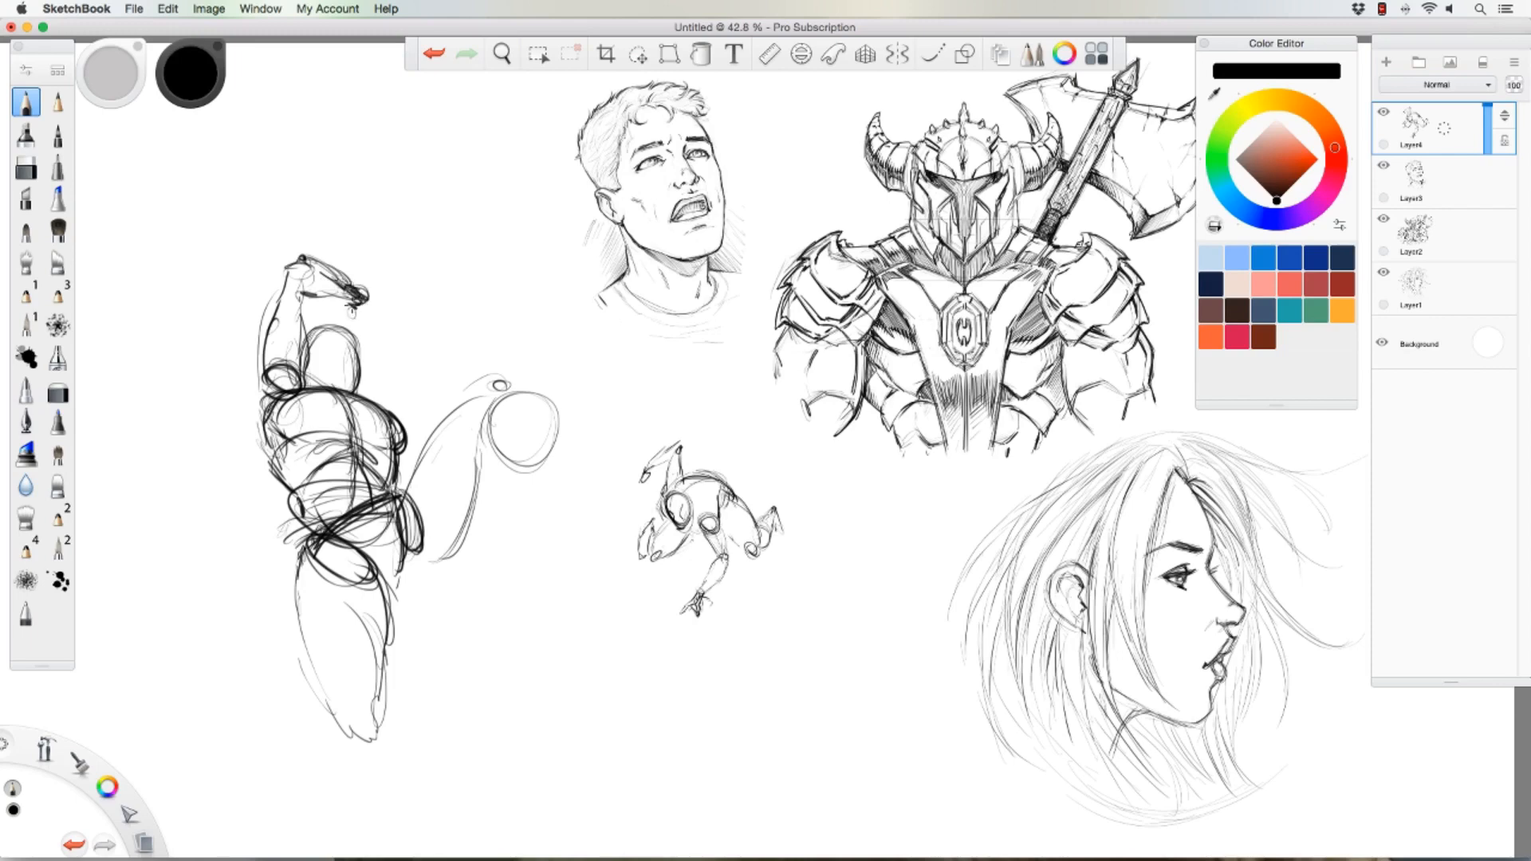
Step: Redraw the downward thigh with heavier overlapping strokes, angling it outward to a rounded knee
mouse_move(315, 346)
left_mouse_down()
mouse_move(353, 346)
mouse_move(280, 487)
mouse_move(296, 606)
mouse_move(369, 706)
mouse_move(416, 716)
left_mouse_up()
left_click_drag(364, 589, 427, 691)
left_click_drag(392, 630, 422, 707)
left_click_drag(371, 590, 391, 629)
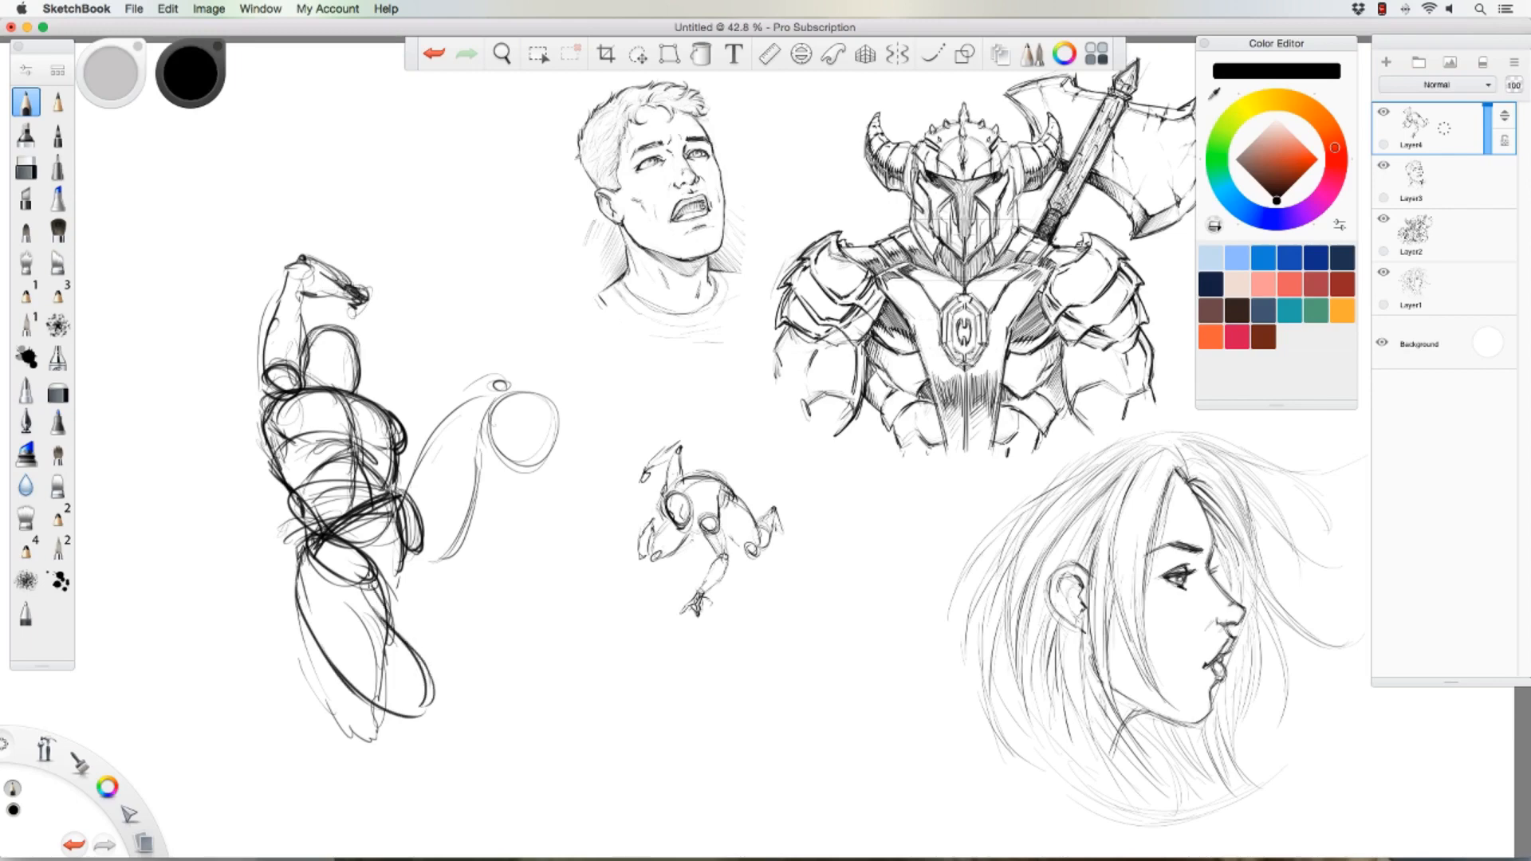
left_click_drag(351, 556, 411, 642)
left_click_drag(376, 590, 433, 678)
left_click_drag(408, 638, 421, 723)
left_click_drag(287, 567, 346, 674)
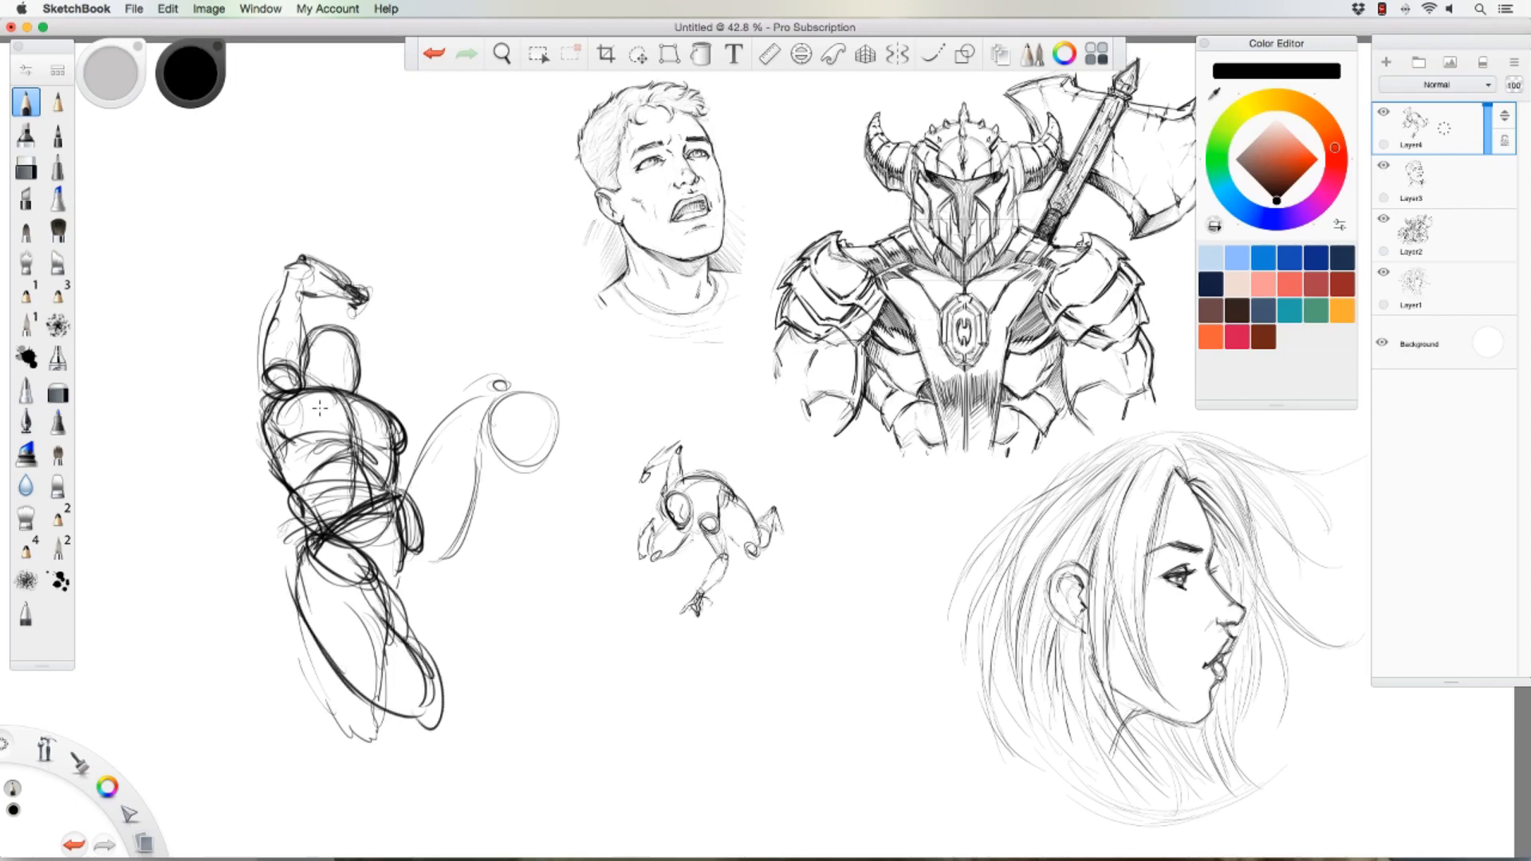
Step: Erase stray lines below the downward thigh and sketch a long upright foot beside the large circle
key("e")
key("e")
mouse_move(560, 429)
left_mouse_down()
mouse_move(617, 324)
mouse_move(632, 382)
mouse_move(564, 462)
mouse_move(577, 374)
left_mouse_up()
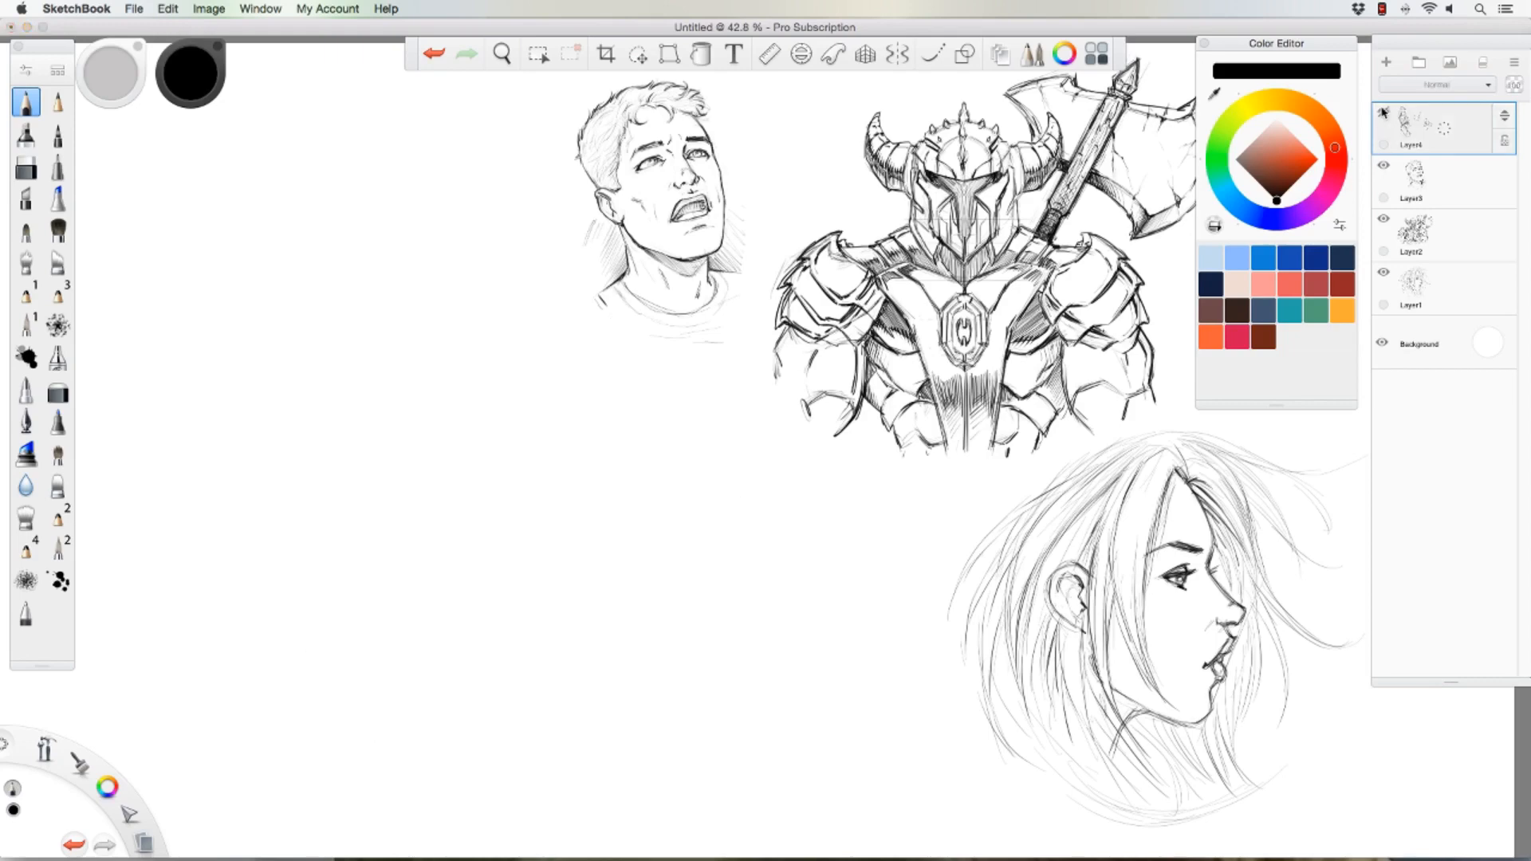
Step: Lasso the second figure, tilt it and scale it down slightly, then return to the pencil
left_click(638, 54)
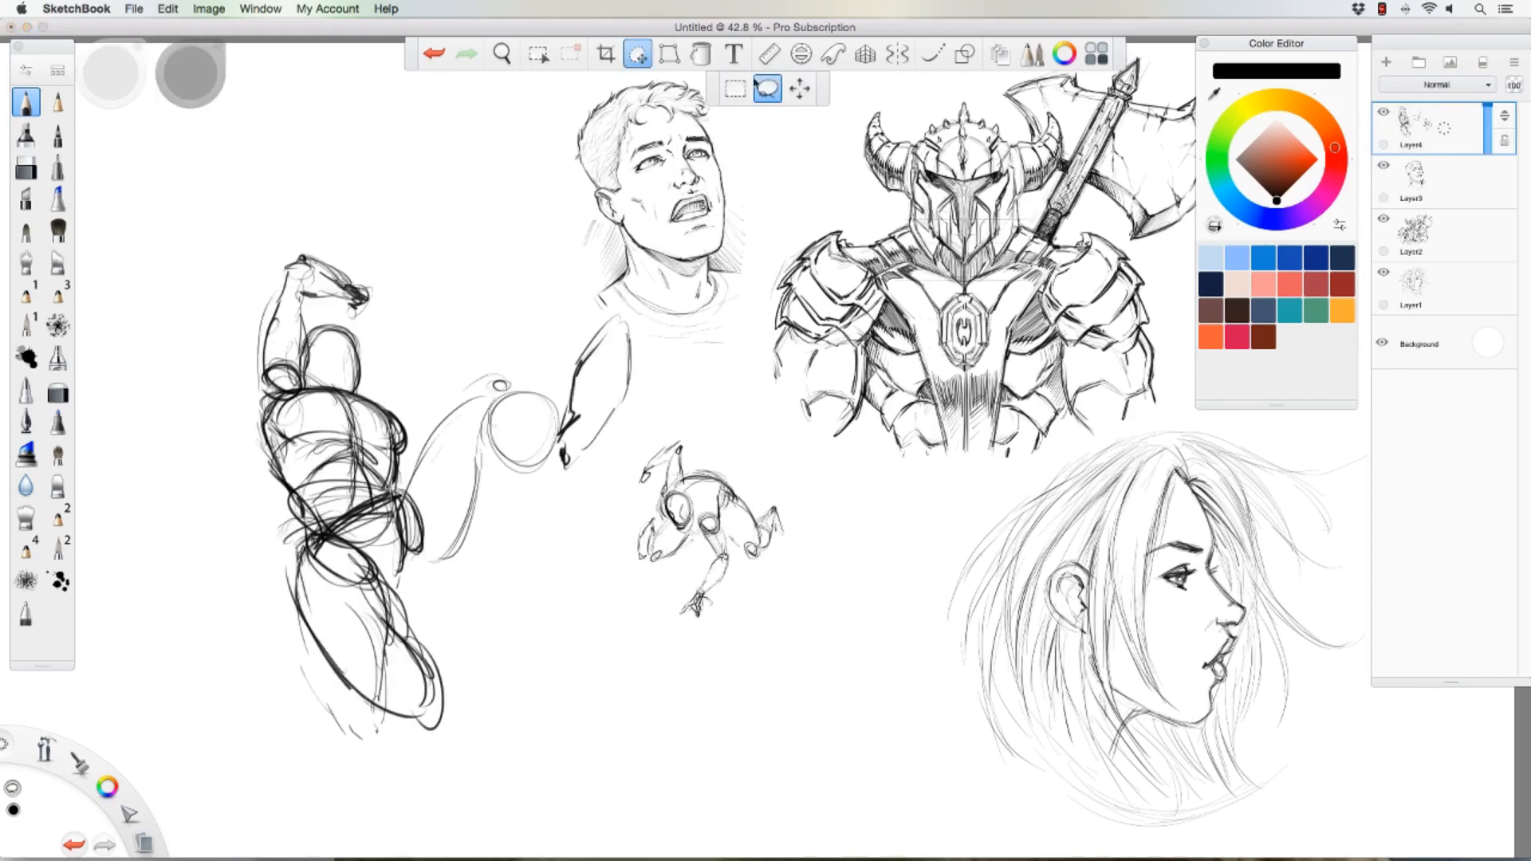
mouse_move(233, 341)
left_mouse_down()
mouse_move(522, 301)
mouse_move(530, 679)
mouse_move(194, 469)
left_mouse_up()
mouse_move(120, 548)
left_mouse_down()
mouse_move(104, 576)
mouse_move(222, 507)
mouse_move(198, 557)
mouse_move(202, 600)
left_mouse_up()
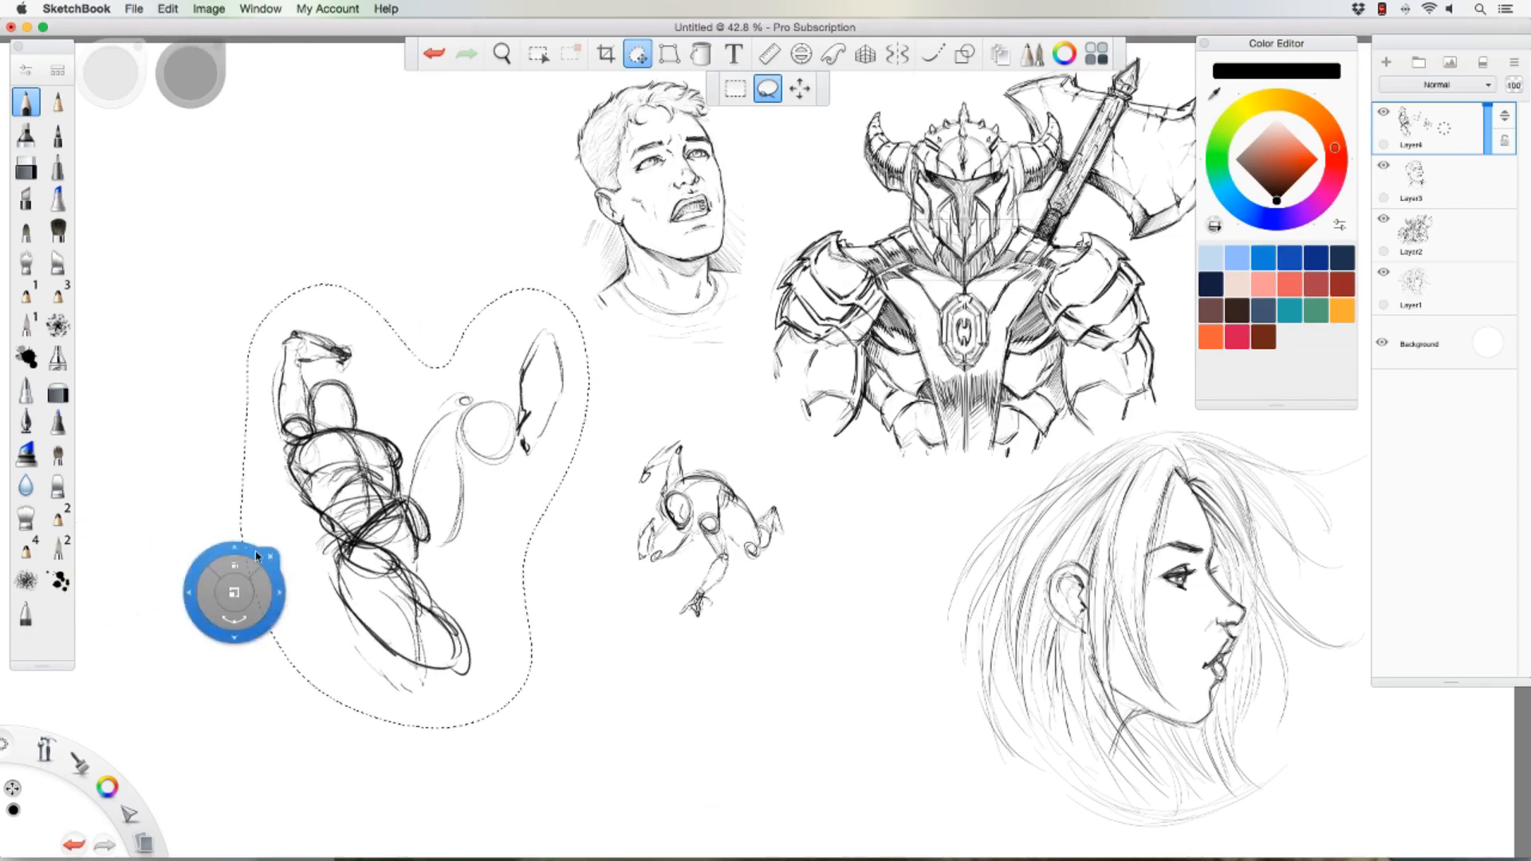
left_click(28, 101)
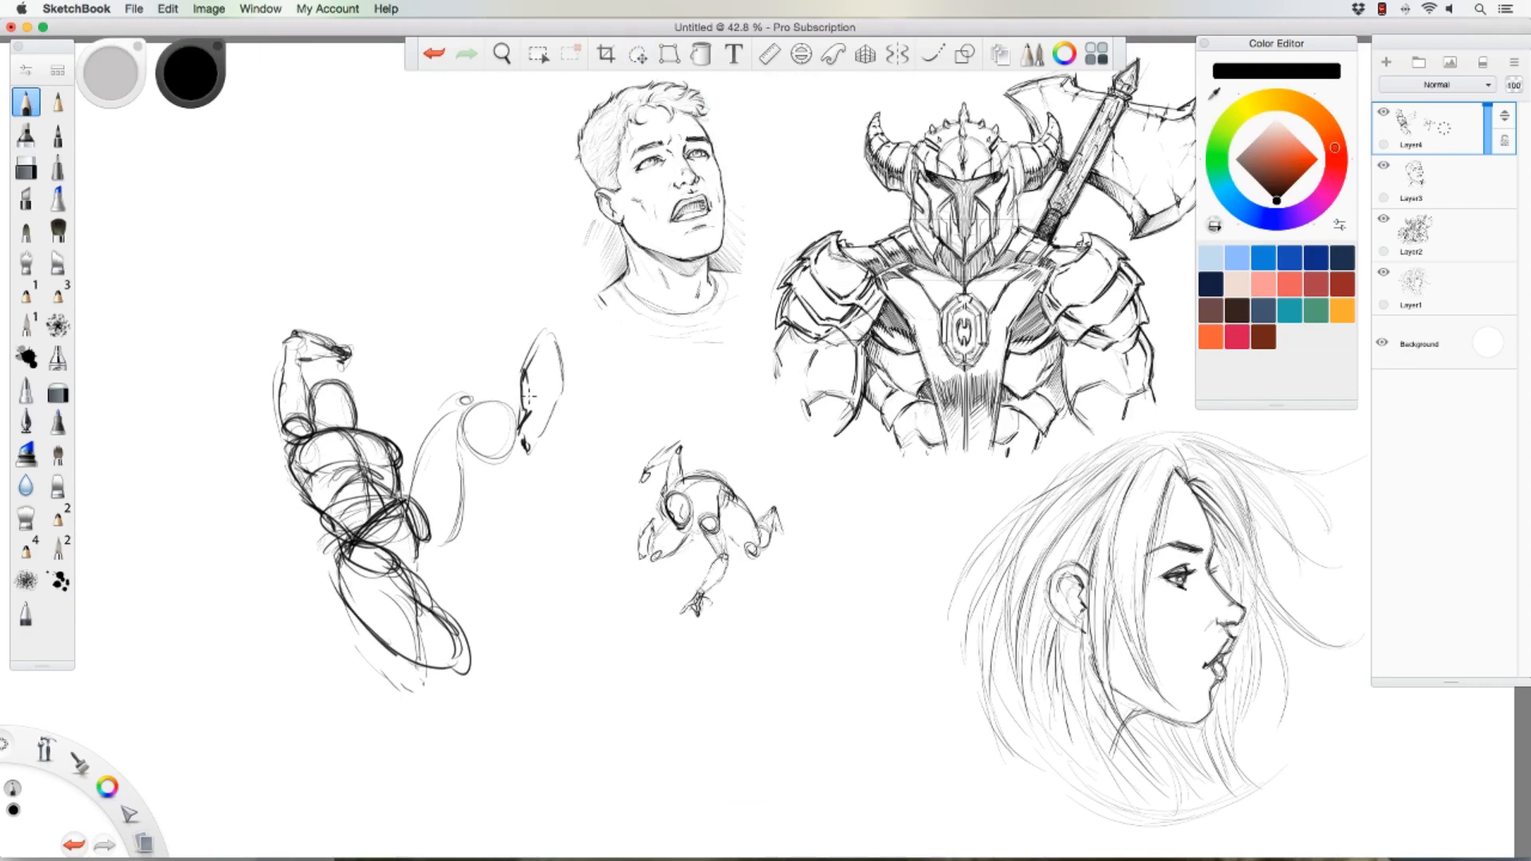
Step: Draw the raised leg's calf from the knee joint to the heel of the upright foot, replacing the circle
left_click_drag(530, 395, 528, 458)
mouse_move(451, 409)
left_mouse_down()
mouse_move(483, 388)
mouse_move(491, 407)
left_mouse_up()
left_click_drag(483, 399, 525, 415)
left_click_drag(531, 415, 542, 444)
mouse_move(461, 409)
left_mouse_down()
mouse_move(474, 450)
mouse_move(522, 453)
left_mouse_up()
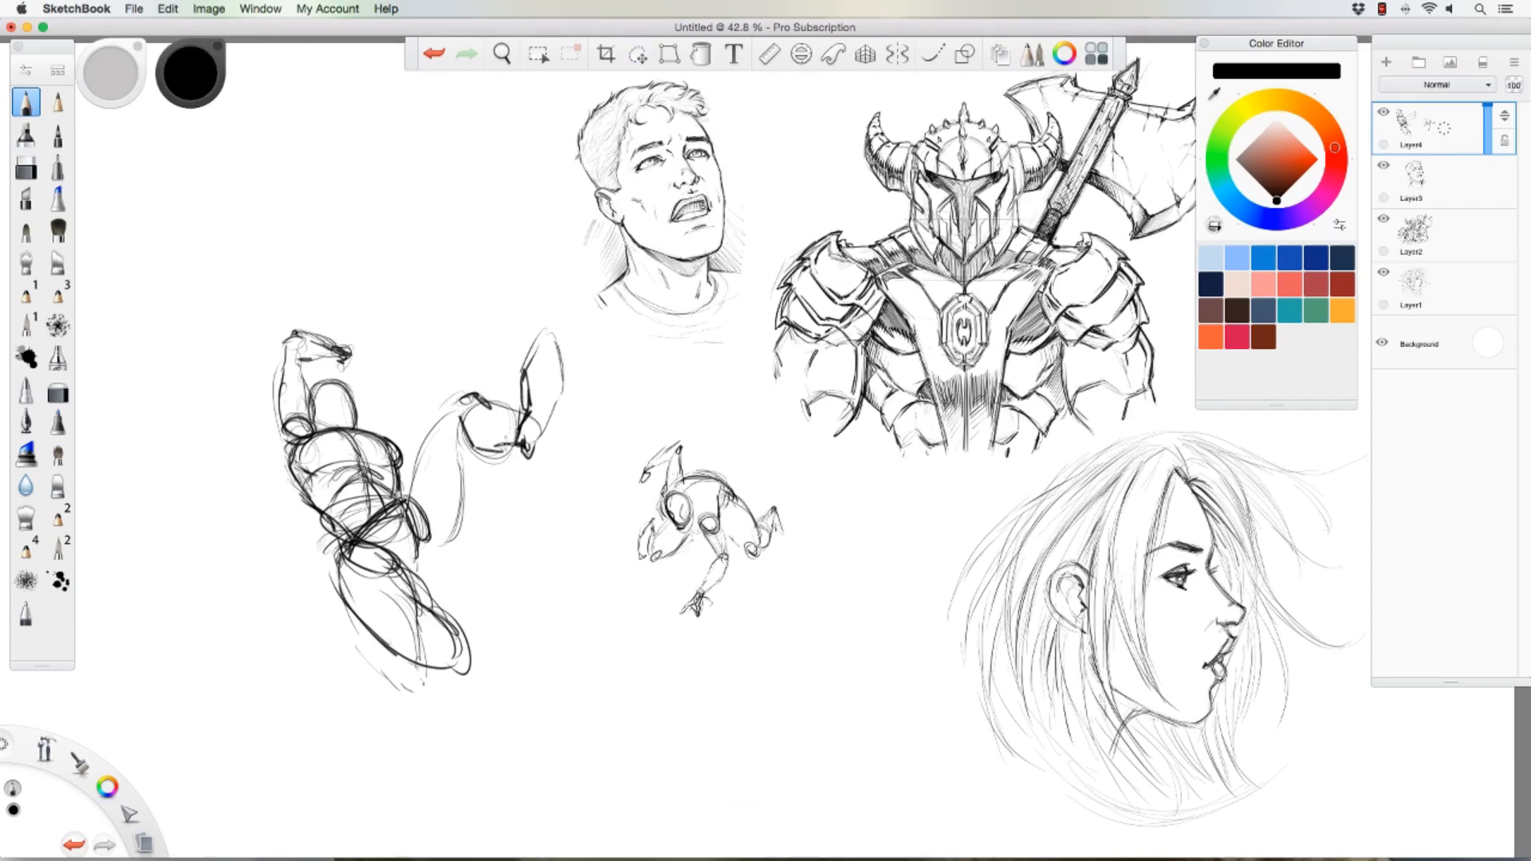
Step: Darken the raised thigh and upright foot, and sketch the other leg's knee, short calf and foot
left_click_drag(445, 408, 408, 494)
mouse_move(471, 443)
left_mouse_down()
mouse_move(466, 514)
mouse_move(443, 567)
mouse_move(425, 557)
left_mouse_up()
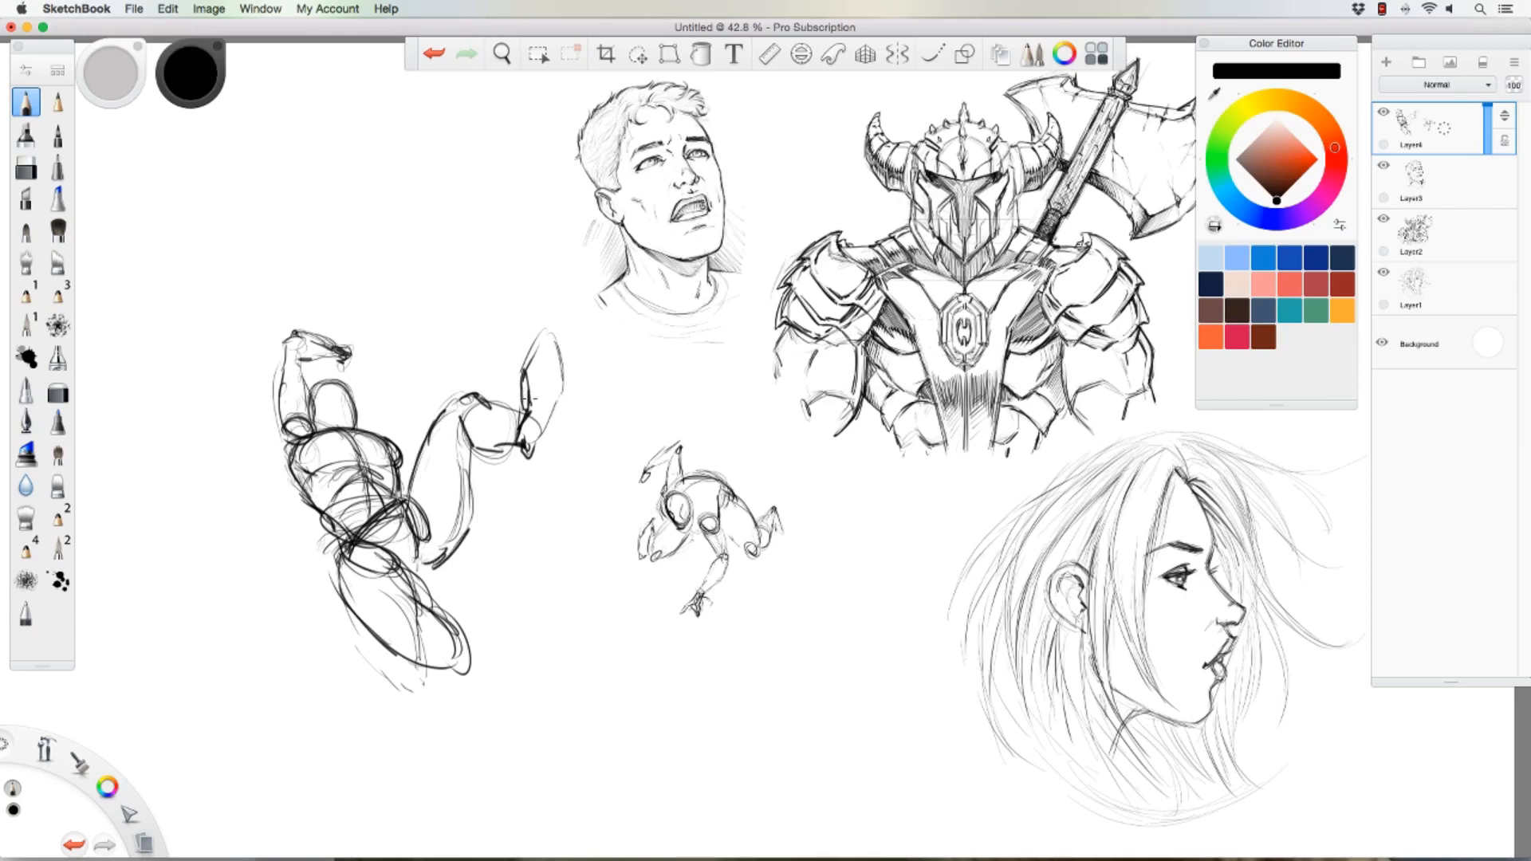
left_click_drag(527, 408, 551, 361)
mouse_move(447, 619)
left_mouse_down()
mouse_move(444, 639)
mouse_move(471, 615)
mouse_move(493, 622)
mouse_move(522, 650)
mouse_move(511, 665)
left_mouse_up()
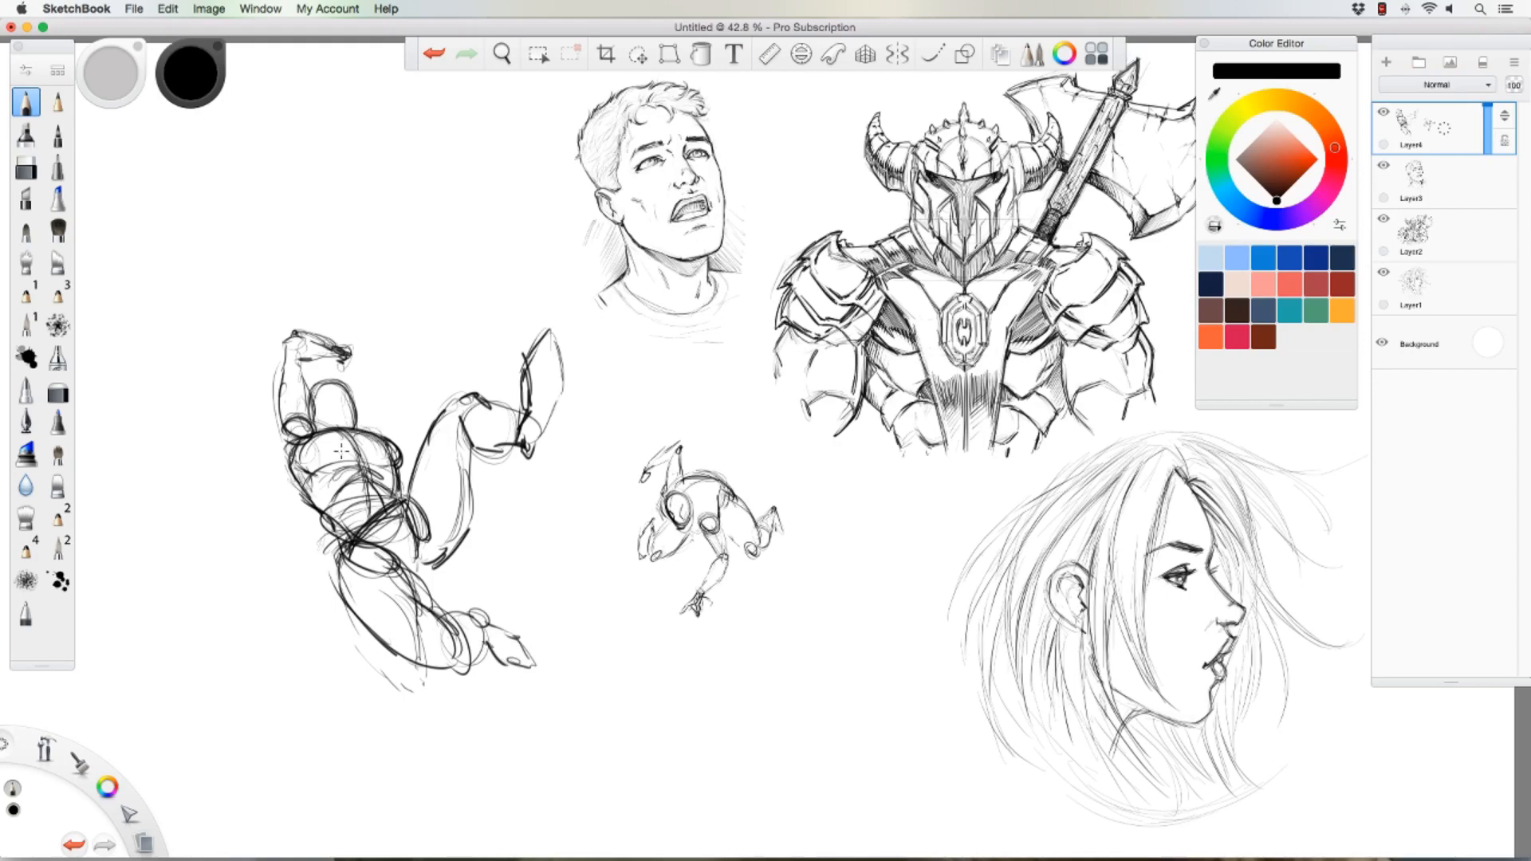
Step: Erase the elongated head and draw a tilted oval head with a facial guideline beneath the raised hand
left_click_drag(307, 495, 272, 556)
key("ctrl+z")
mouse_move(314, 405)
left_mouse_down()
mouse_move(342, 397)
mouse_move(354, 424)
left_mouse_up()
mouse_move(330, 407)
left_mouse_down()
mouse_move(324, 383)
mouse_move(354, 418)
left_mouse_up()
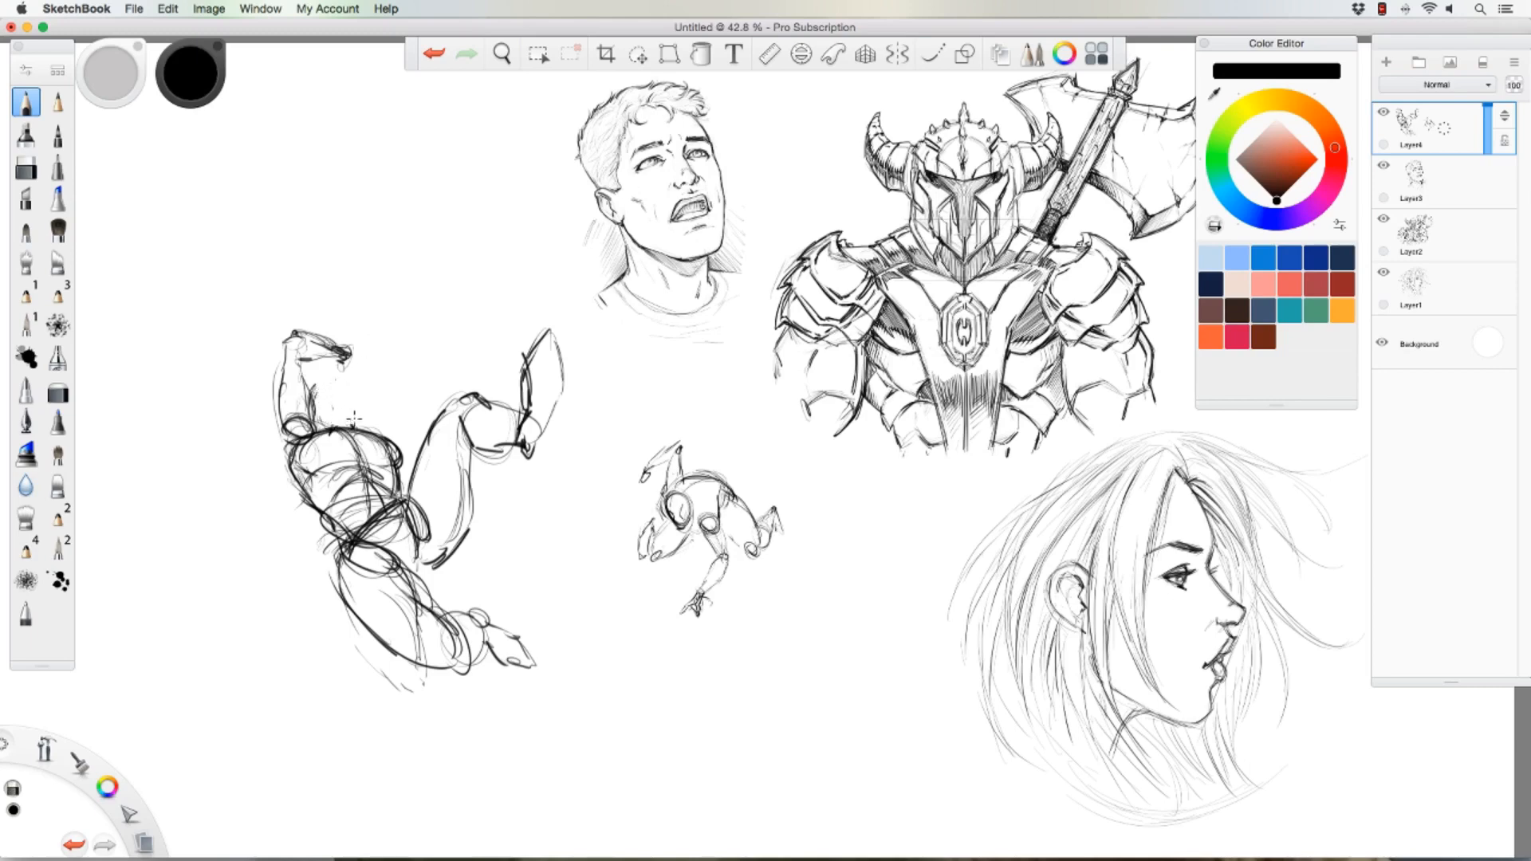
key("e")
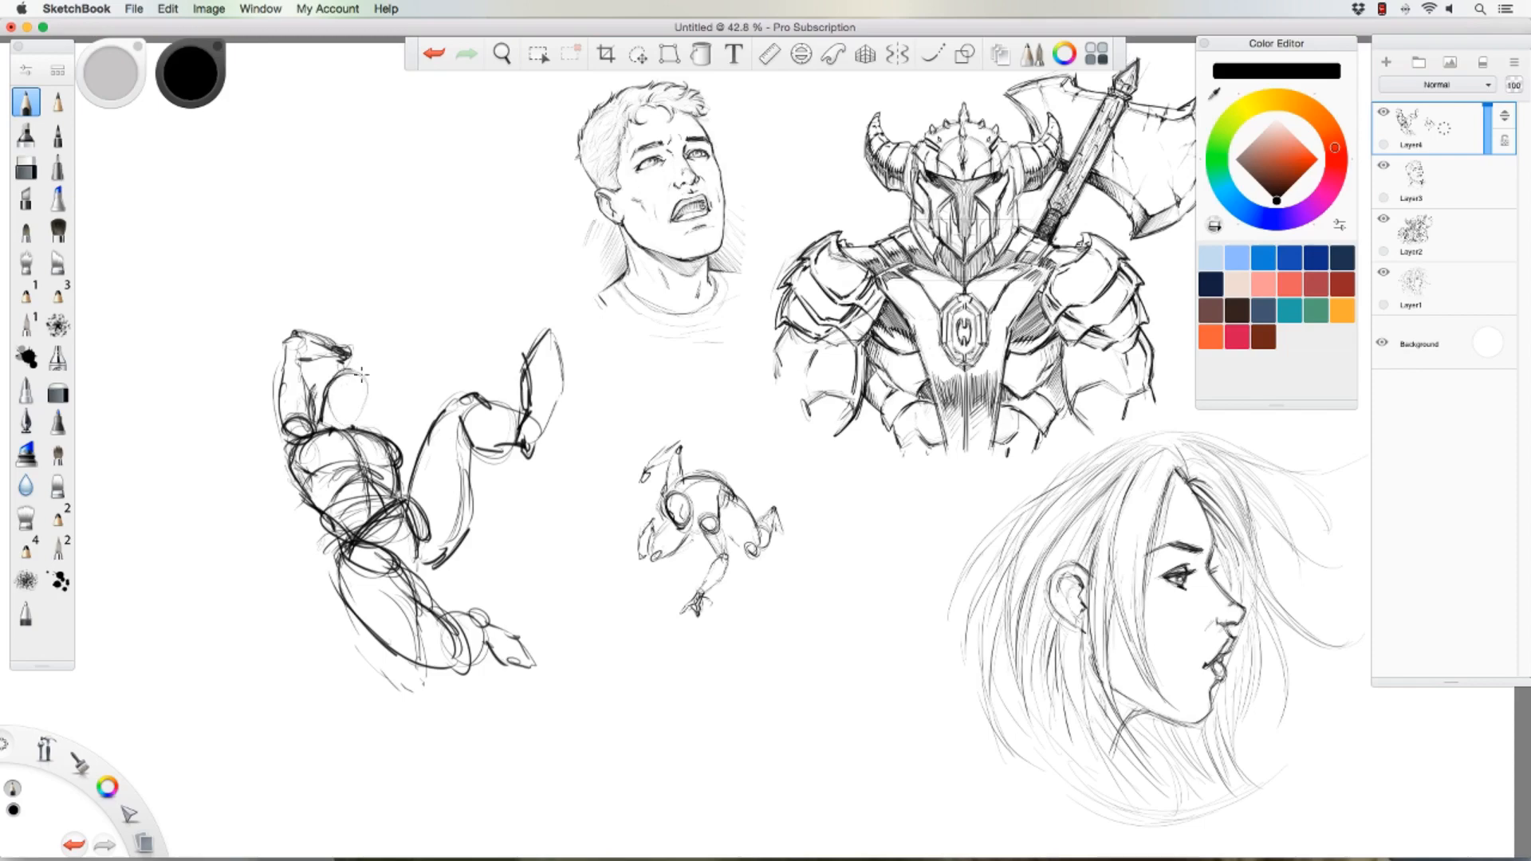
mouse_move(351, 367)
left_mouse_down()
mouse_move(376, 389)
mouse_move(365, 364)
mouse_move(330, 388)
mouse_move(362, 375)
mouse_move(343, 405)
mouse_move(367, 417)
mouse_move(336, 370)
mouse_move(374, 408)
left_mouse_up()
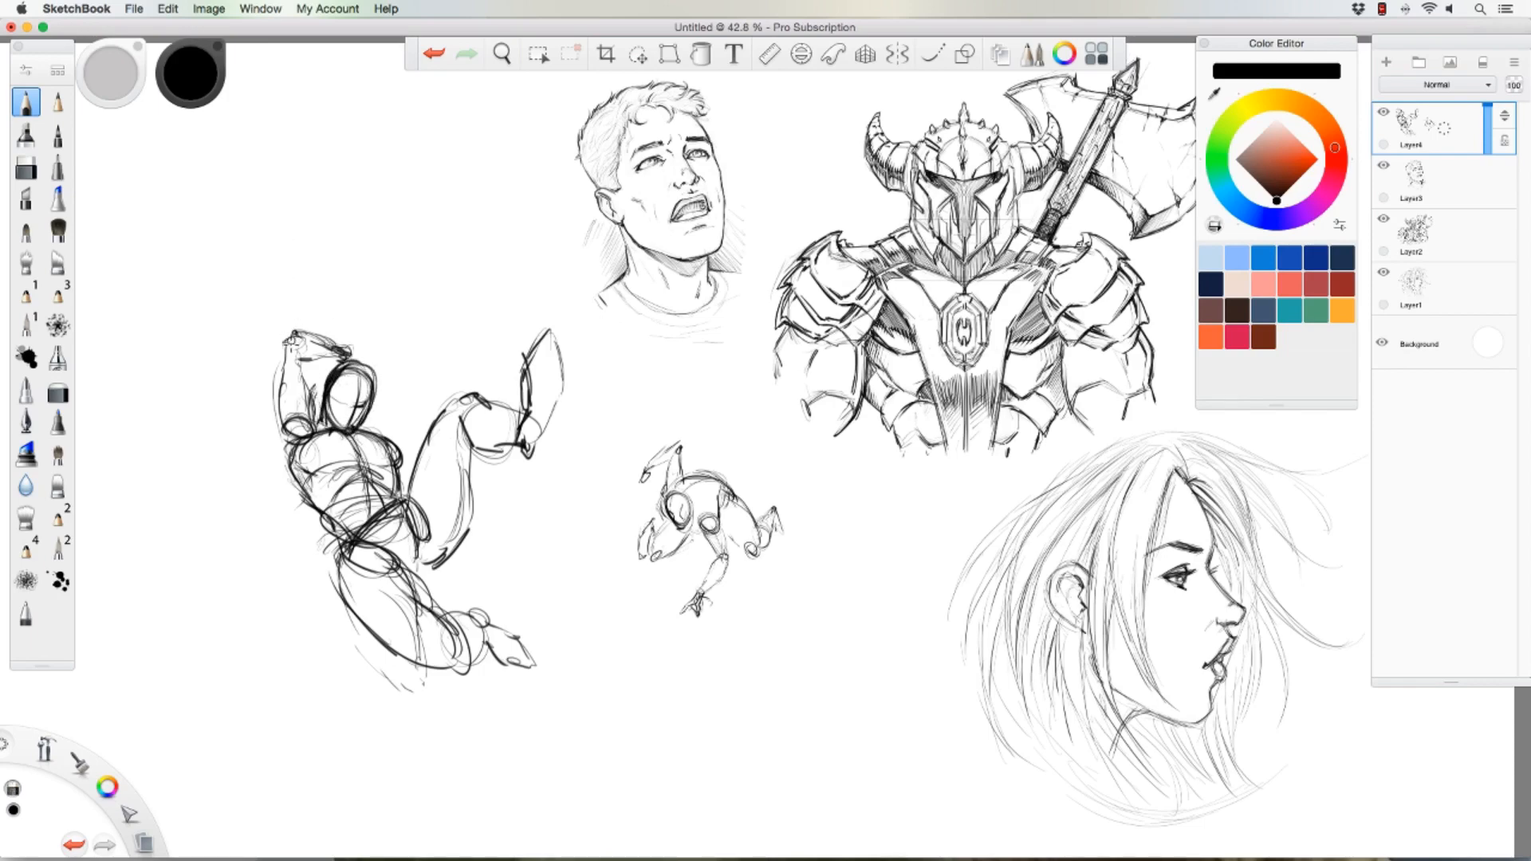
Step: Erase the raised arm and redraw its shoulder and upper arm pointing upward beside the head
mouse_move(292, 345)
left_mouse_down()
mouse_move(294, 330)
mouse_move(297, 402)
mouse_move(327, 345)
mouse_move(297, 421)
mouse_move(275, 371)
left_mouse_up()
key("e")
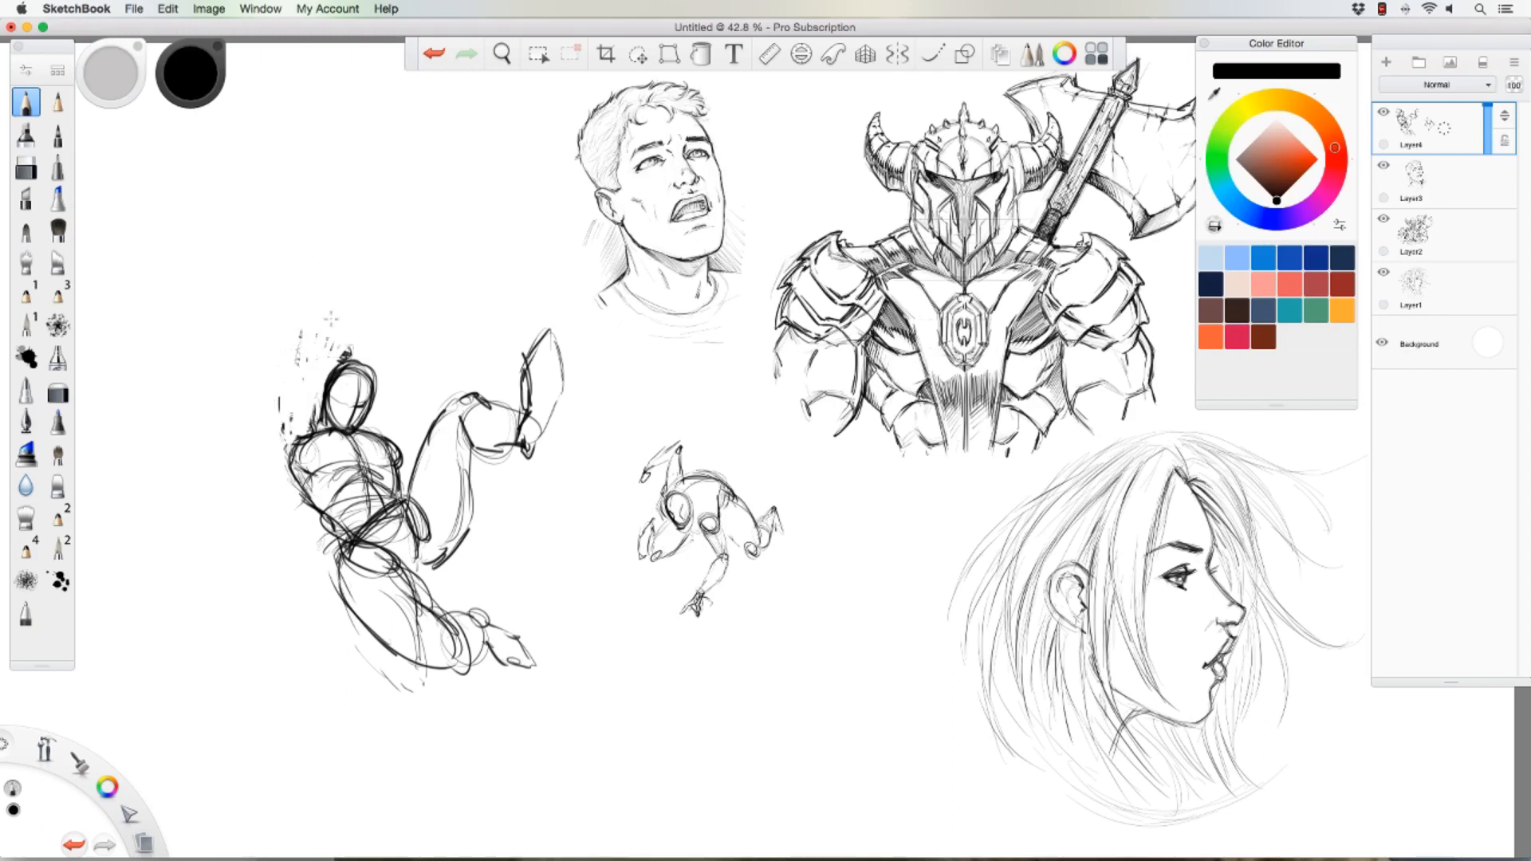
mouse_move(306, 440)
left_mouse_down()
mouse_move(289, 430)
mouse_move(292, 445)
mouse_move(297, 410)
mouse_move(326, 410)
mouse_move(347, 446)
mouse_move(322, 466)
mouse_move(383, 453)
mouse_move(384, 435)
mouse_move(394, 467)
mouse_move(336, 467)
left_mouse_up()
mouse_move(287, 423)
left_mouse_down()
mouse_move(288, 374)
mouse_move(307, 339)
mouse_move(332, 335)
mouse_move(319, 410)
mouse_move(321, 327)
left_mouse_up()
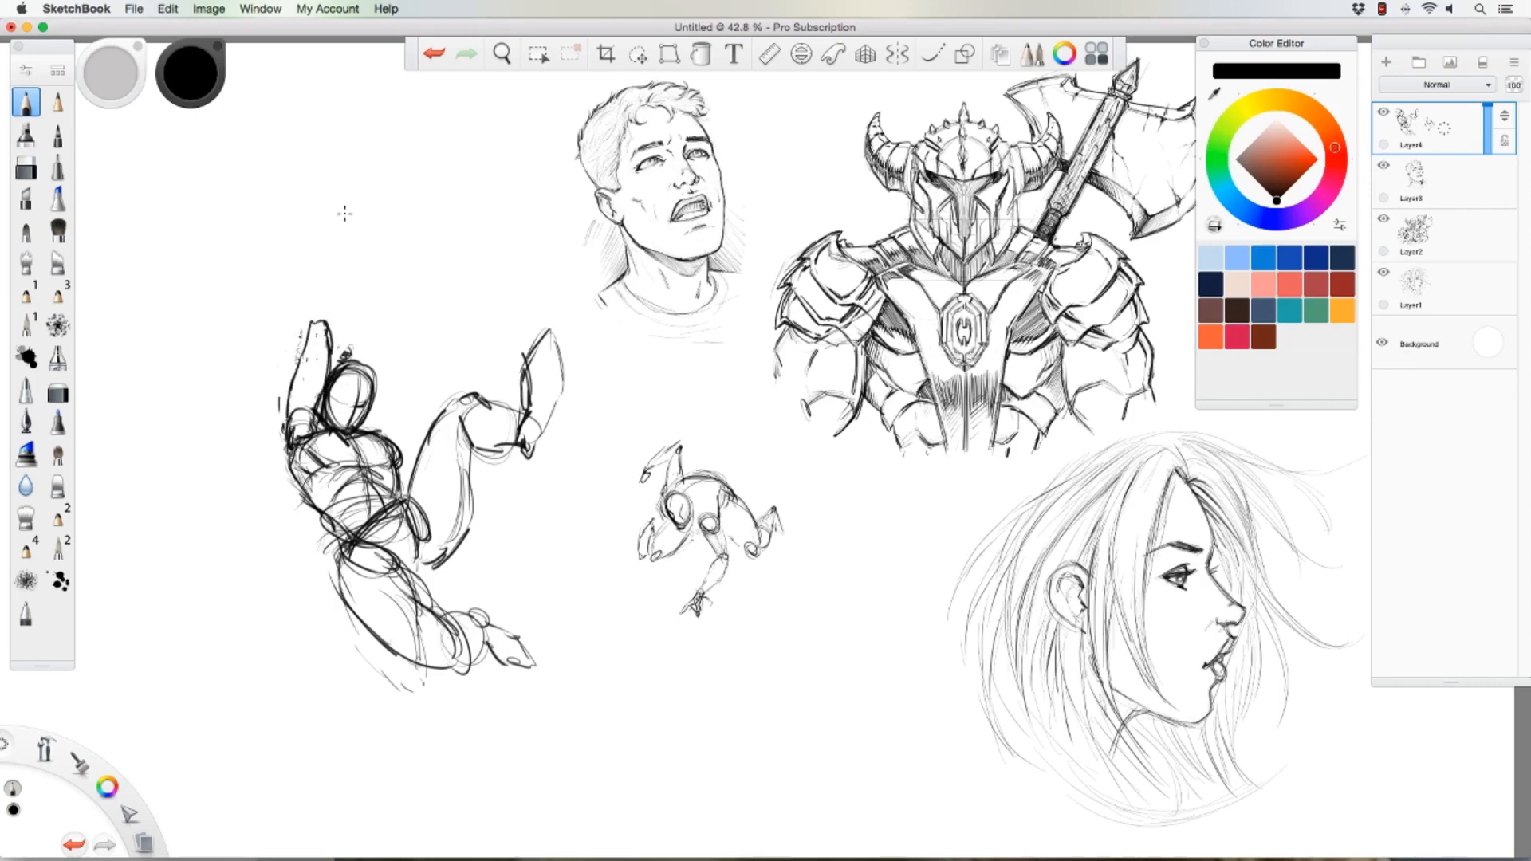
Step: Sketch the other arm extending behind the raised leg, add the bent forearm, hand and face marks, and darken the upright foot
mouse_move(381, 427)
left_mouse_down()
mouse_move(416, 451)
mouse_move(384, 428)
mouse_move(531, 503)
mouse_move(511, 518)
mouse_move(525, 500)
mouse_move(576, 497)
mouse_move(533, 521)
left_mouse_up()
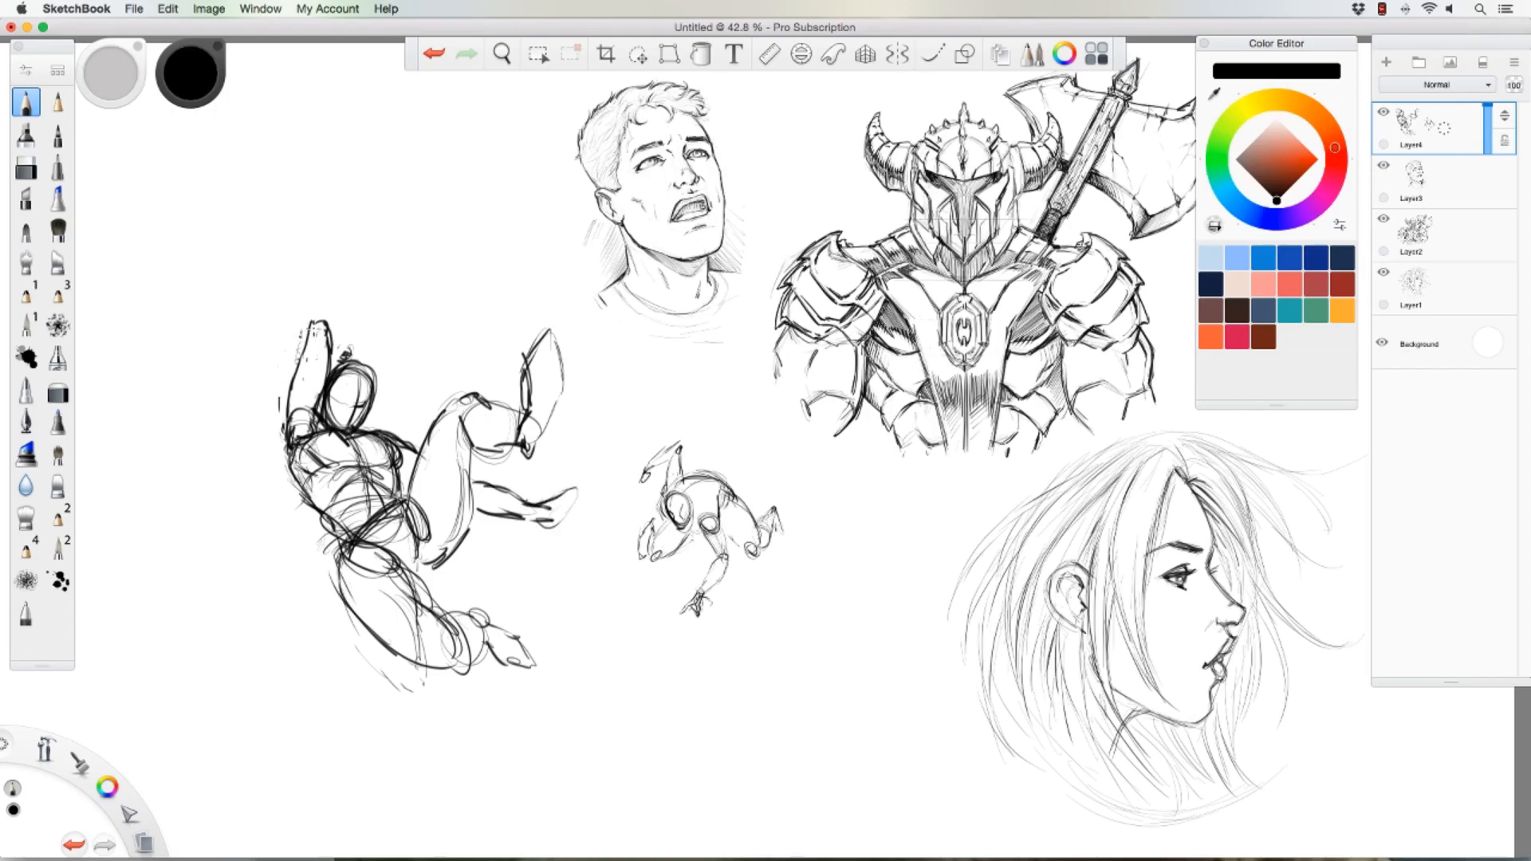
mouse_move(314, 323)
left_mouse_down()
mouse_move(338, 318)
mouse_move(335, 350)
mouse_move(319, 329)
mouse_move(358, 330)
mouse_move(348, 313)
mouse_move(361, 343)
mouse_move(355, 355)
mouse_move(311, 325)
mouse_move(294, 415)
mouse_move(351, 413)
left_mouse_up()
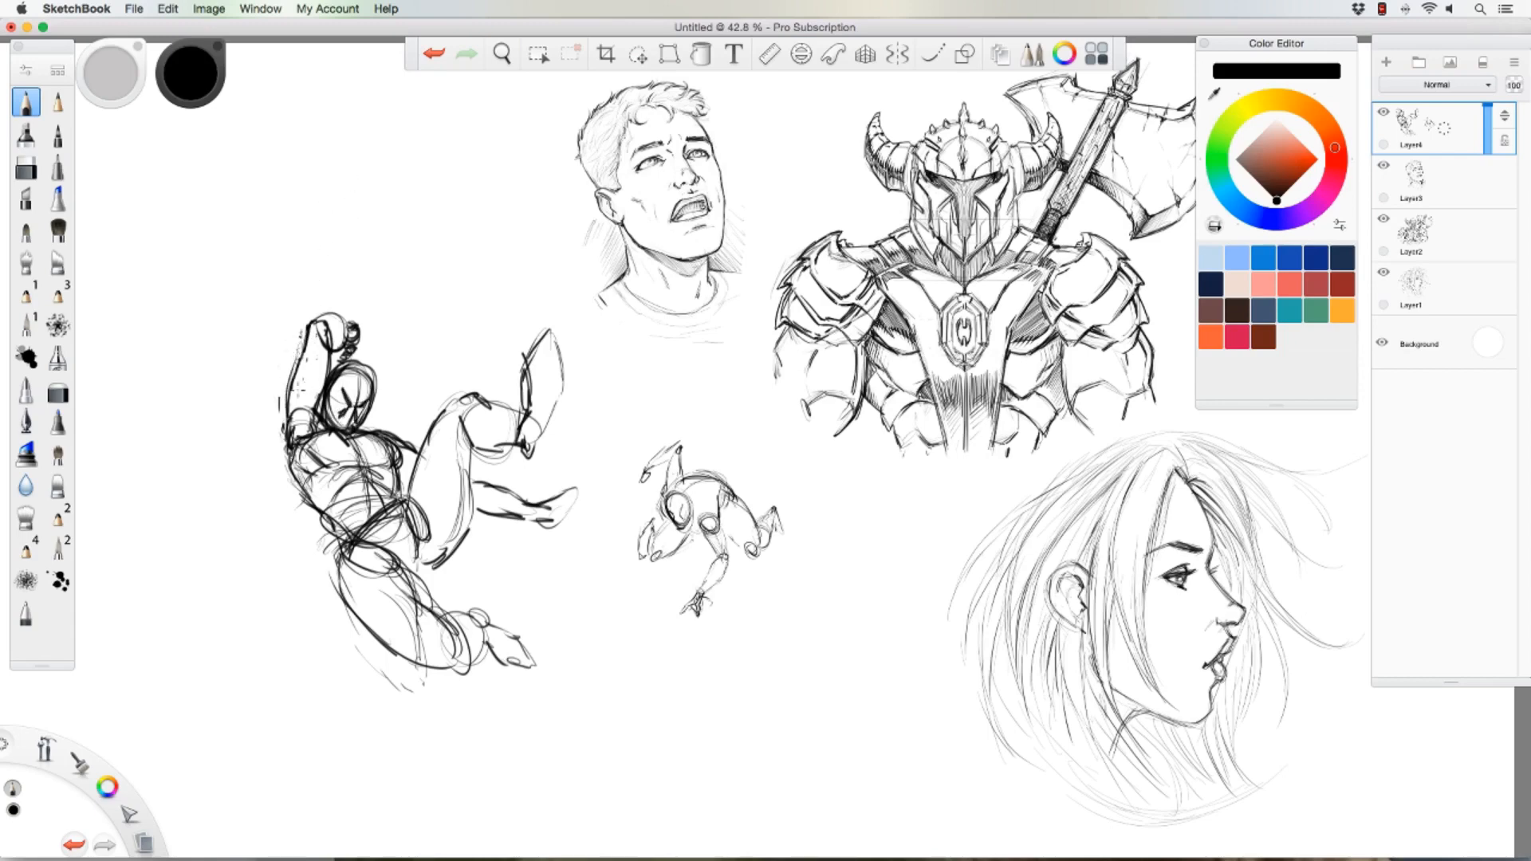
mouse_move(544, 325)
left_mouse_down()
mouse_move(566, 364)
mouse_move(528, 448)
left_mouse_up()
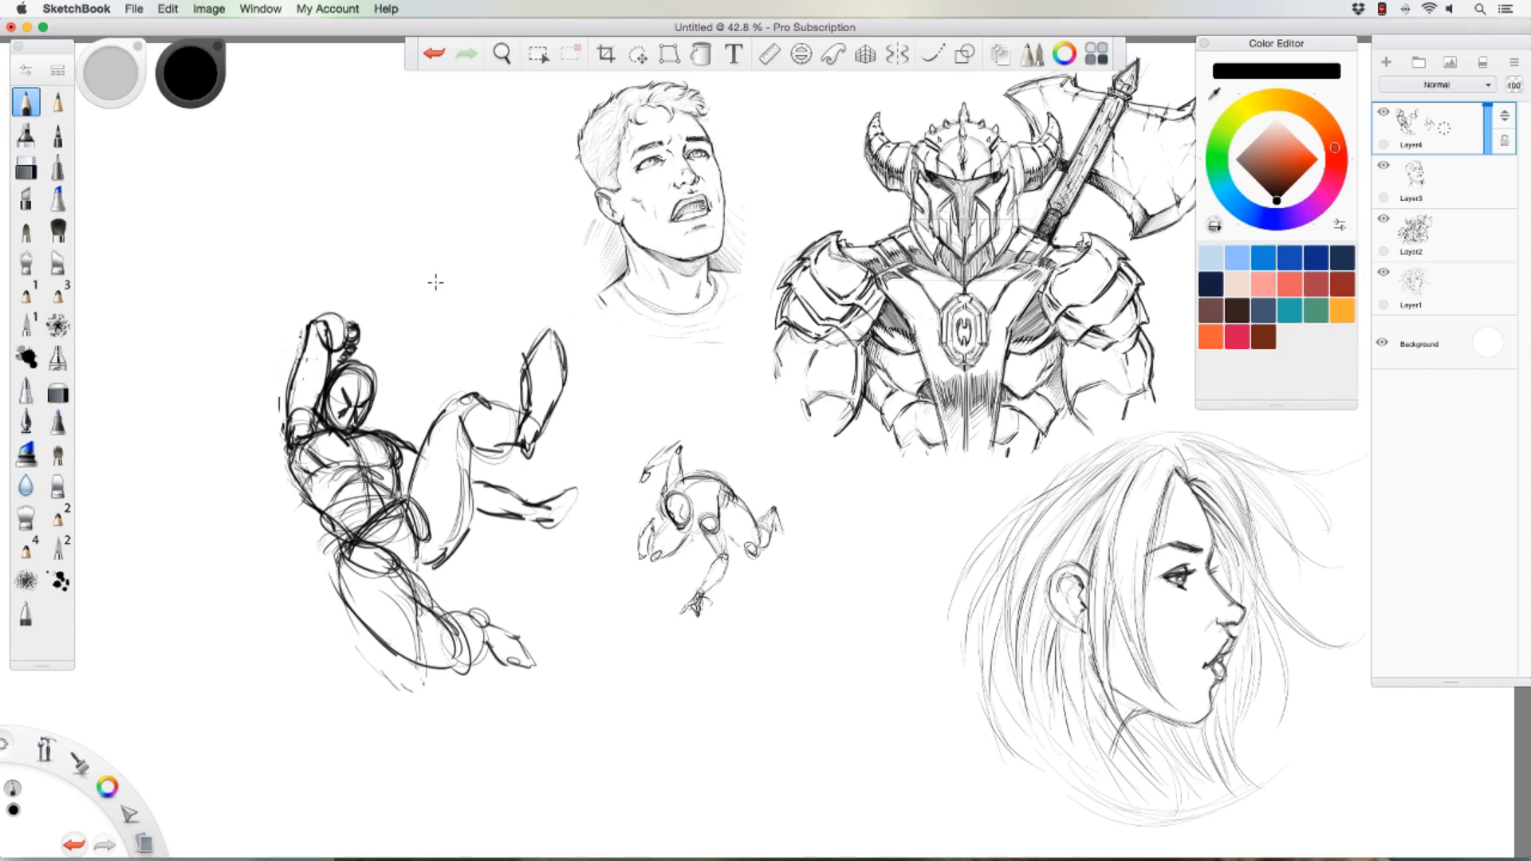
Step: Sketch long looping curves fanning out from the raised hand, with a sweeping line toward the upper corner and small detail marks
mouse_move(437, 163)
left_mouse_down()
mouse_move(296, 302)
mouse_move(319, 319)
mouse_move(223, 393)
mouse_move(292, 369)
left_mouse_up()
left_click_drag(365, 340, 406, 333)
left_click_drag(295, 349, 172, 333)
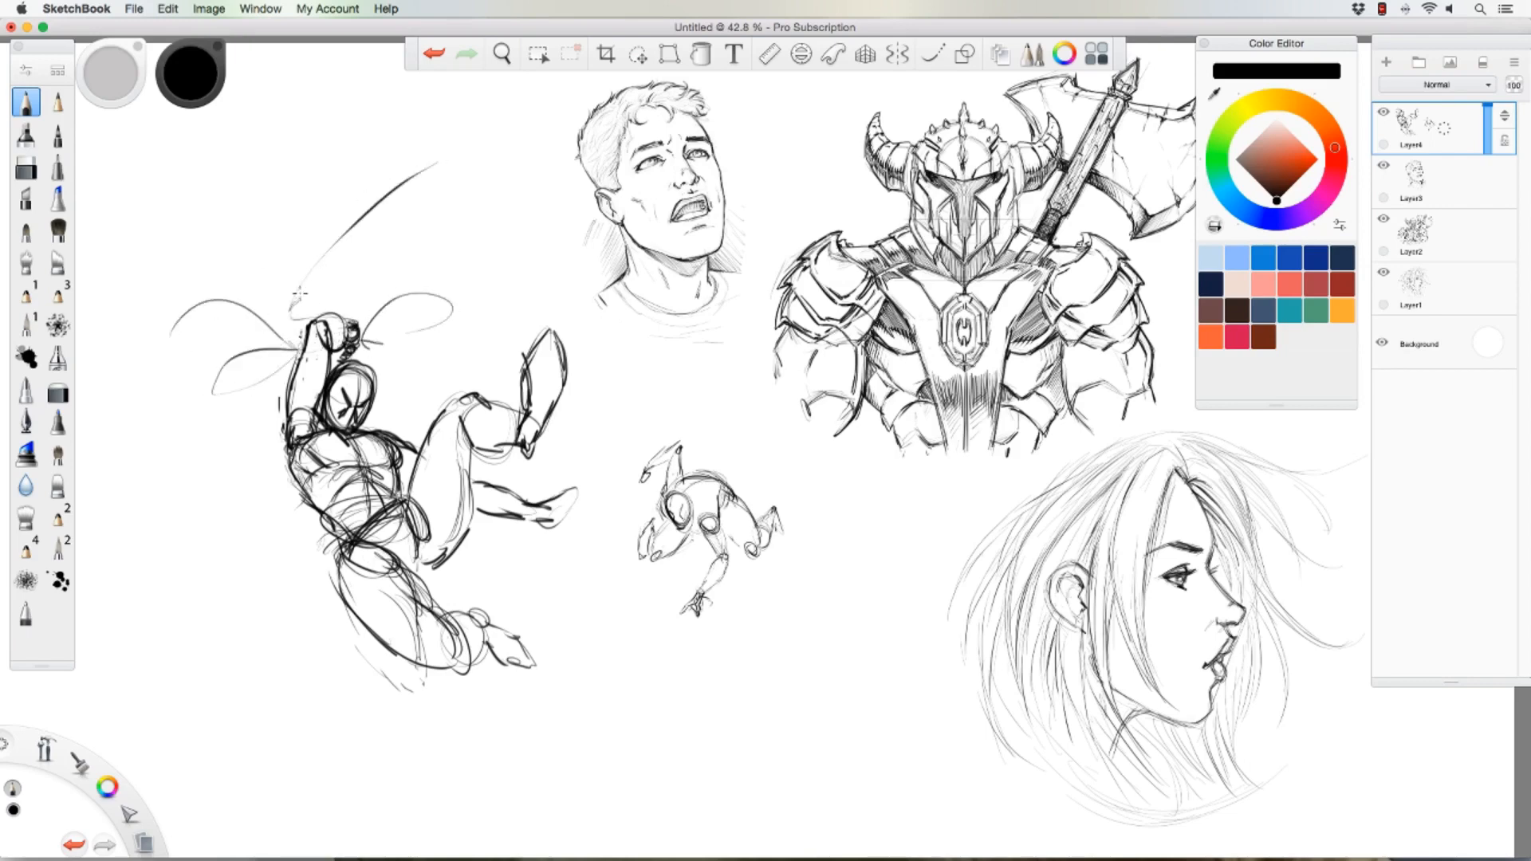
mouse_move(299, 293)
left_mouse_down()
mouse_move(390, 186)
mouse_move(441, 162)
left_mouse_up()
left_click_drag(391, 297, 429, 290)
Step: Clean up the raised leg's contours and rework the lower leg with eraser and pencil, darkening the thigh, knee and foot
left_click_drag(430, 424, 455, 397)
mouse_move(467, 439)
left_mouse_down()
mouse_move(456, 533)
mouse_move(433, 560)
left_mouse_up()
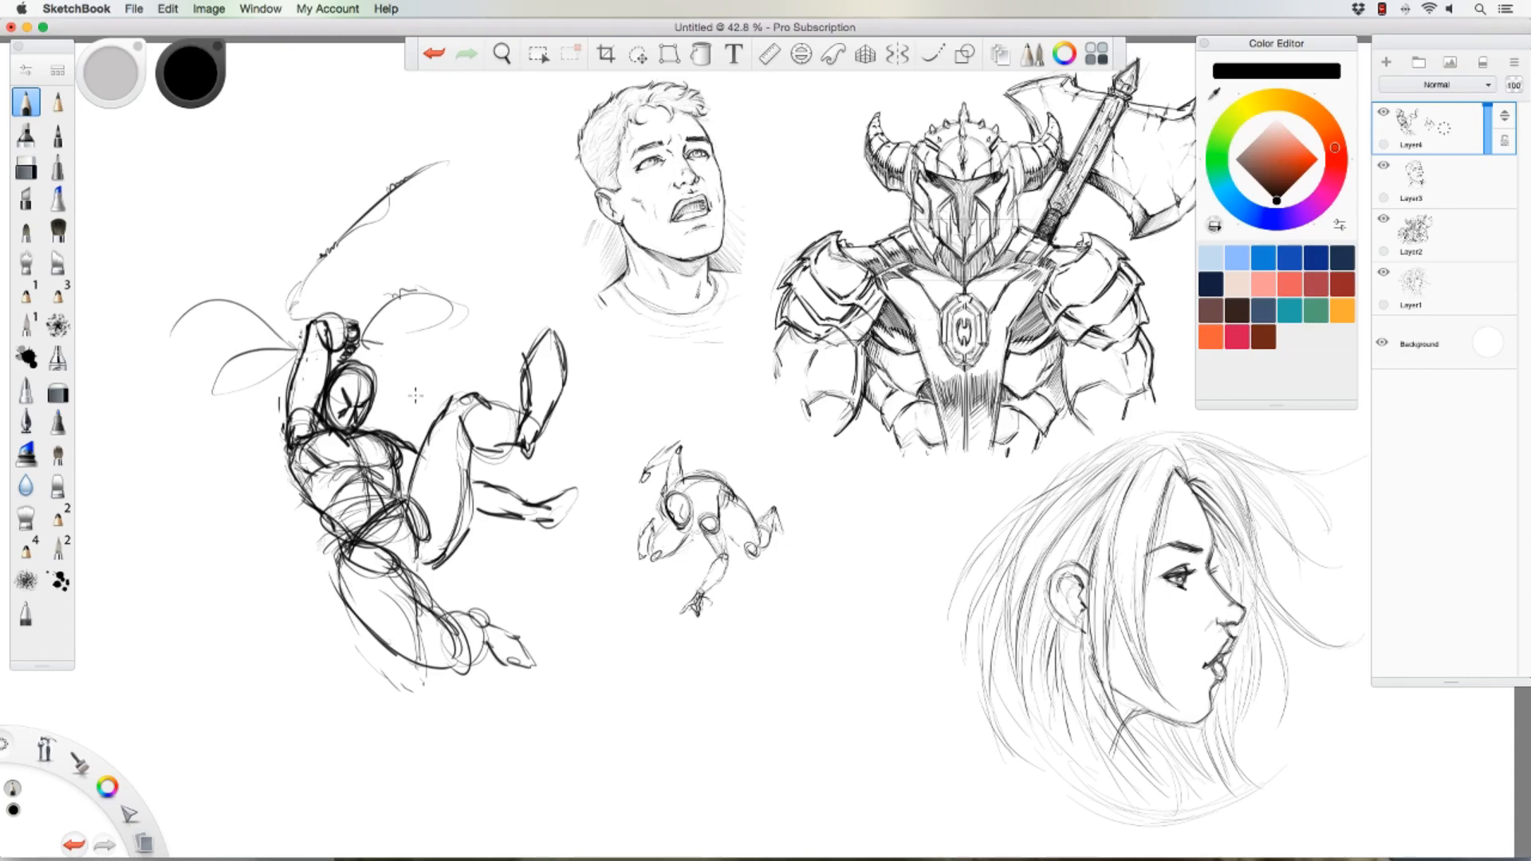
left_click_drag(477, 511, 453, 562)
mouse_move(351, 559)
left_mouse_down()
mouse_move(352, 607)
mouse_move(310, 511)
mouse_move(361, 621)
mouse_move(451, 662)
left_mouse_up()
key("e")
left_click_drag(387, 551, 479, 656)
mouse_move(455, 598)
left_mouse_down()
mouse_move(510, 638)
mouse_move(506, 660)
mouse_move(488, 654)
left_mouse_up()
mouse_move(522, 375)
left_mouse_down()
mouse_move(549, 332)
mouse_move(558, 410)
left_mouse_up()
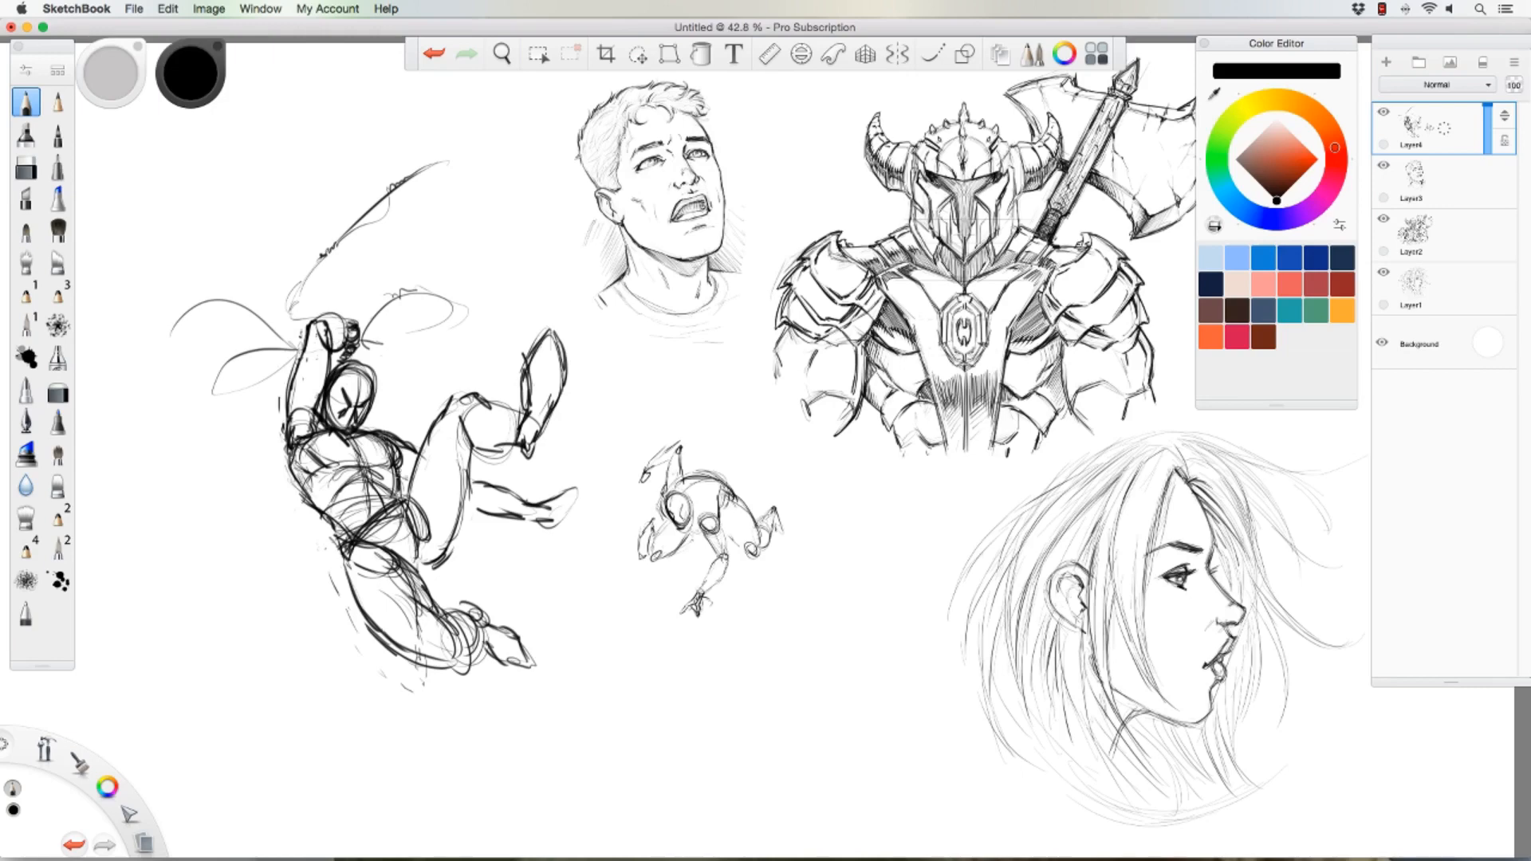
Step: Sketch a splayed hand on the extended arm with a long diagonal line trailing from it, and add accents on shoulder and torso
mouse_move(464, 481)
left_mouse_down()
mouse_move(556, 504)
mouse_move(574, 481)
mouse_move(590, 505)
mouse_move(544, 540)
mouse_move(644, 584)
mouse_move(587, 543)
mouse_move(728, 637)
left_mouse_up()
left_click_drag(565, 535, 775, 659)
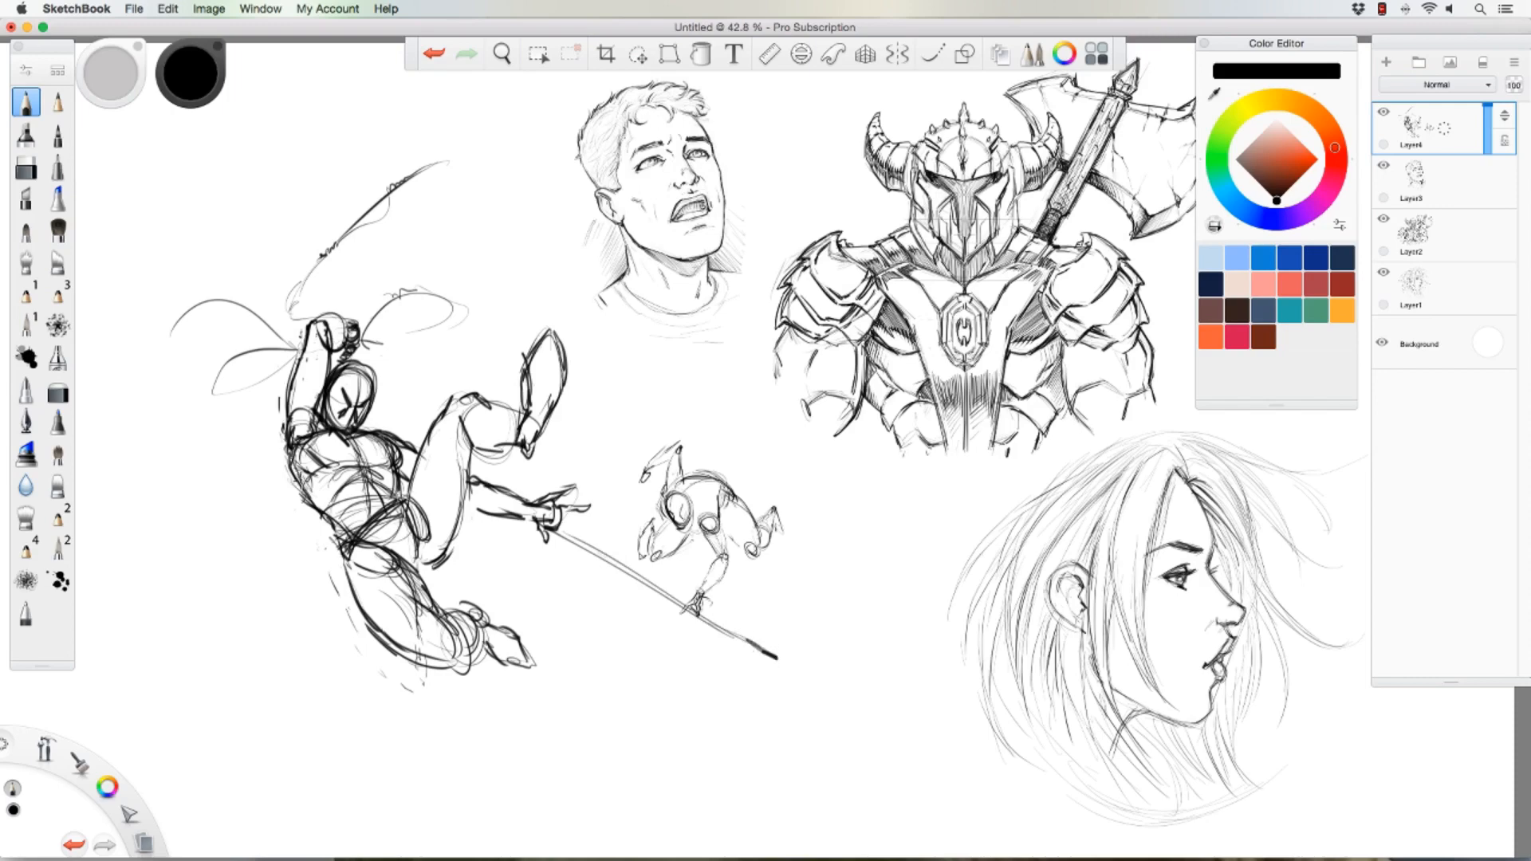
mouse_move(289, 454)
left_mouse_down()
mouse_move(277, 409)
mouse_move(322, 332)
mouse_move(324, 385)
left_mouse_up()
left_click_drag(333, 495, 356, 475)
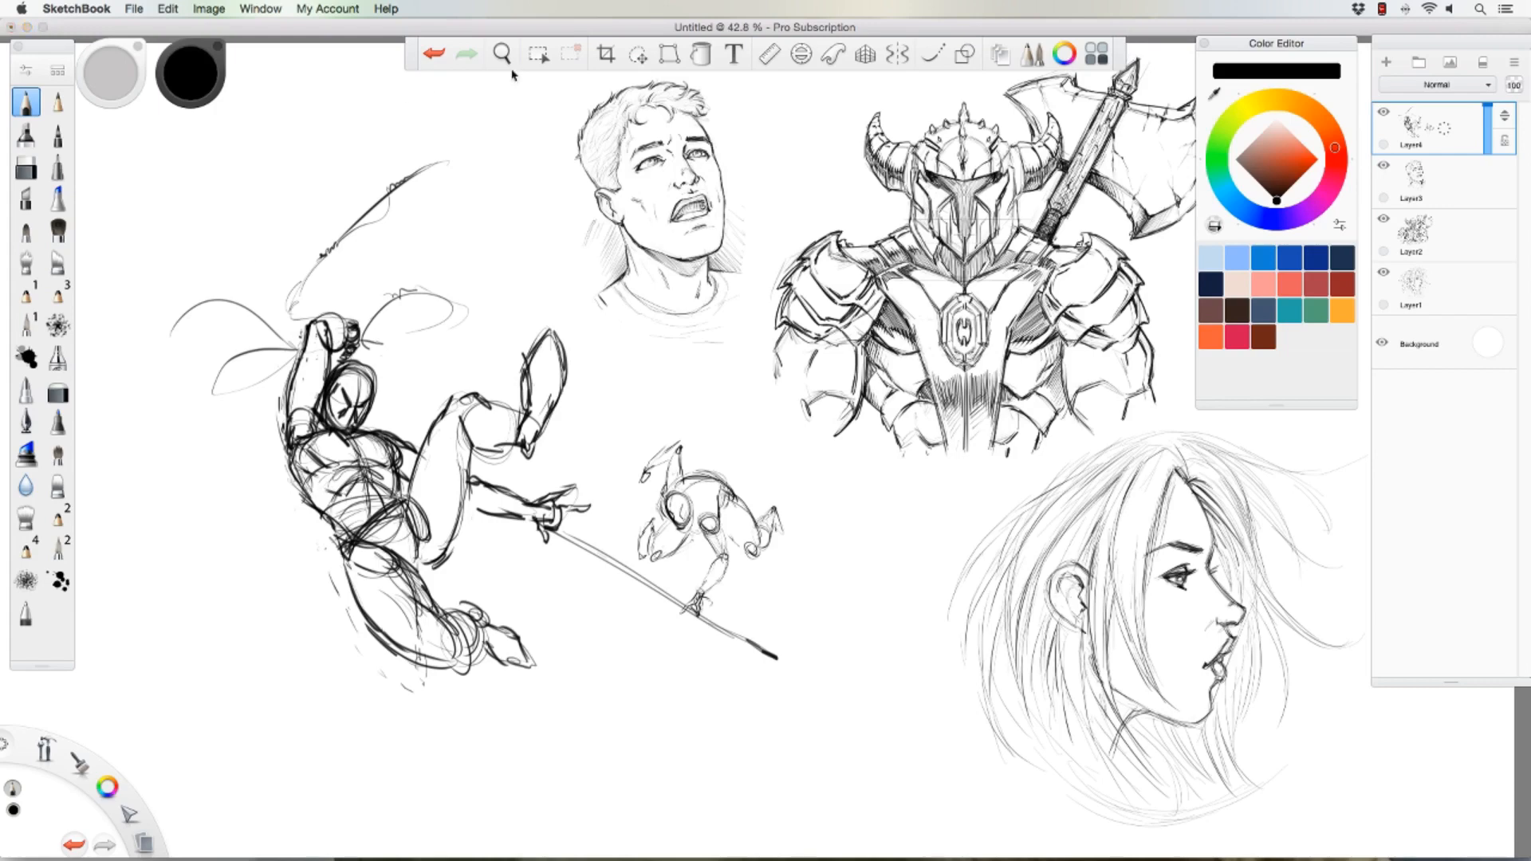
Step: Lasso the whole dynamic figure, scale it down slightly, shift it lower on the canvas and release the selection
left_click(637, 53)
mouse_move(182, 259)
left_mouse_down()
mouse_move(435, 138)
mouse_move(499, 244)
mouse_move(573, 313)
mouse_move(572, 421)
mouse_move(609, 496)
mouse_move(609, 540)
mouse_move(725, 613)
mouse_move(795, 710)
mouse_move(458, 777)
mouse_move(177, 517)
mouse_move(145, 411)
mouse_move(144, 461)
left_mouse_up()
key("v")
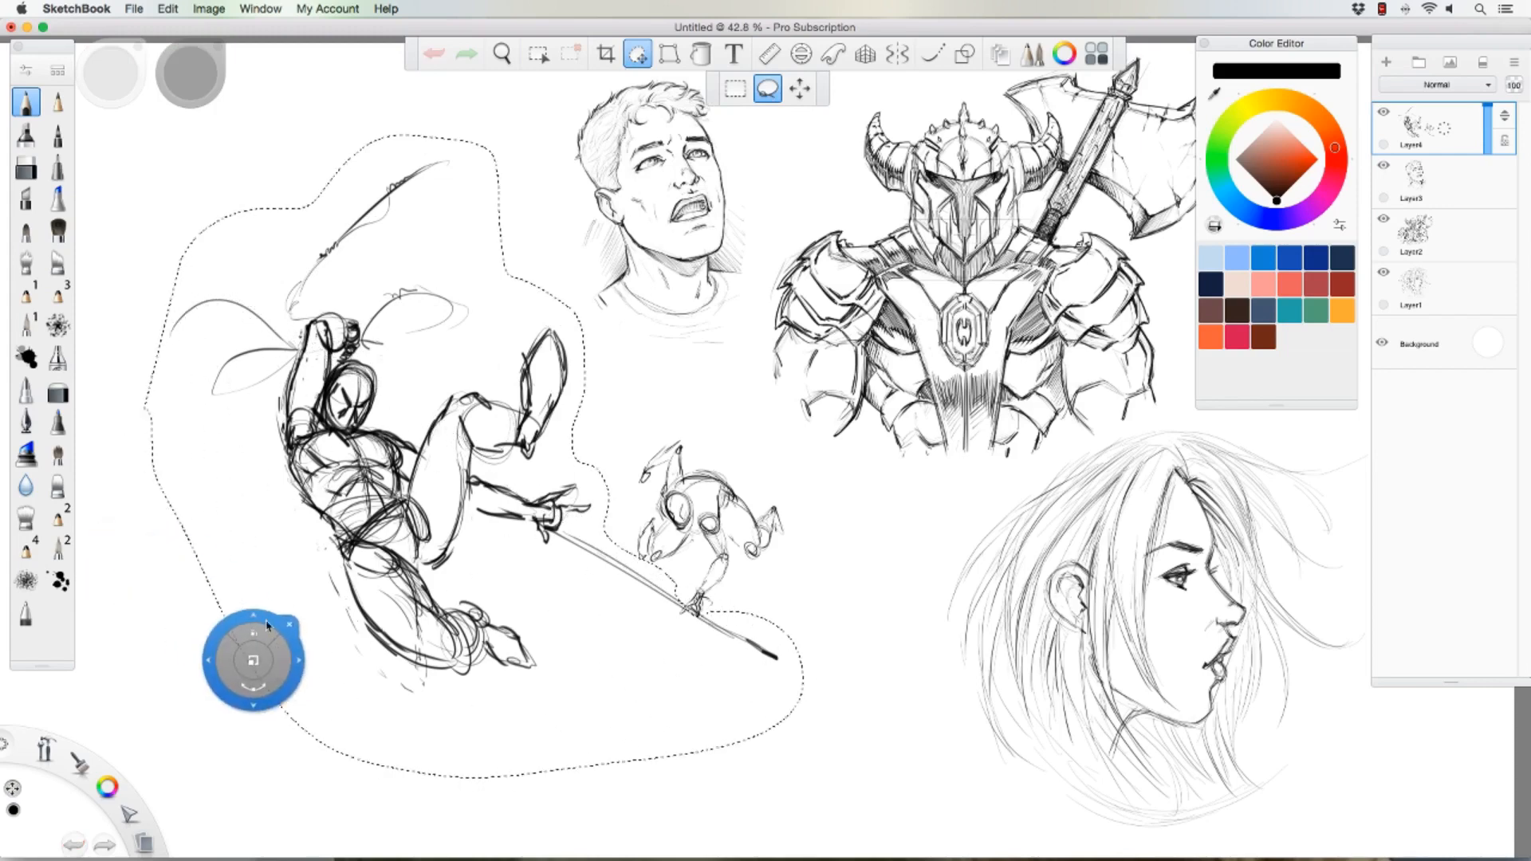
left_click_drag(256, 659, 206, 756)
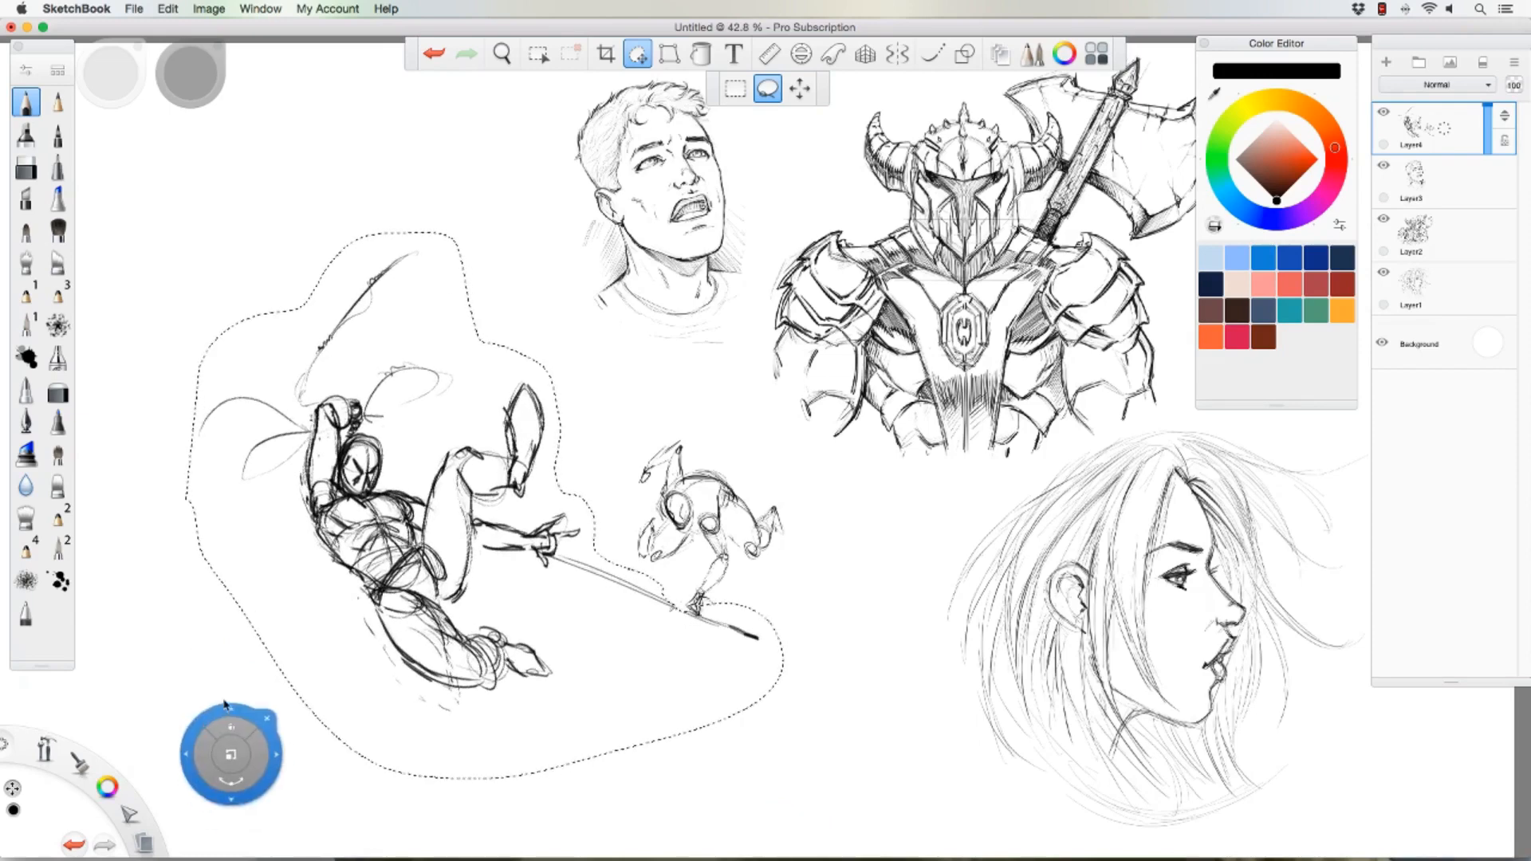
mouse_move(227, 698)
left_mouse_down()
mouse_move(205, 724)
mouse_move(212, 755)
mouse_move(221, 744)
left_mouse_up()
left_click(256, 710)
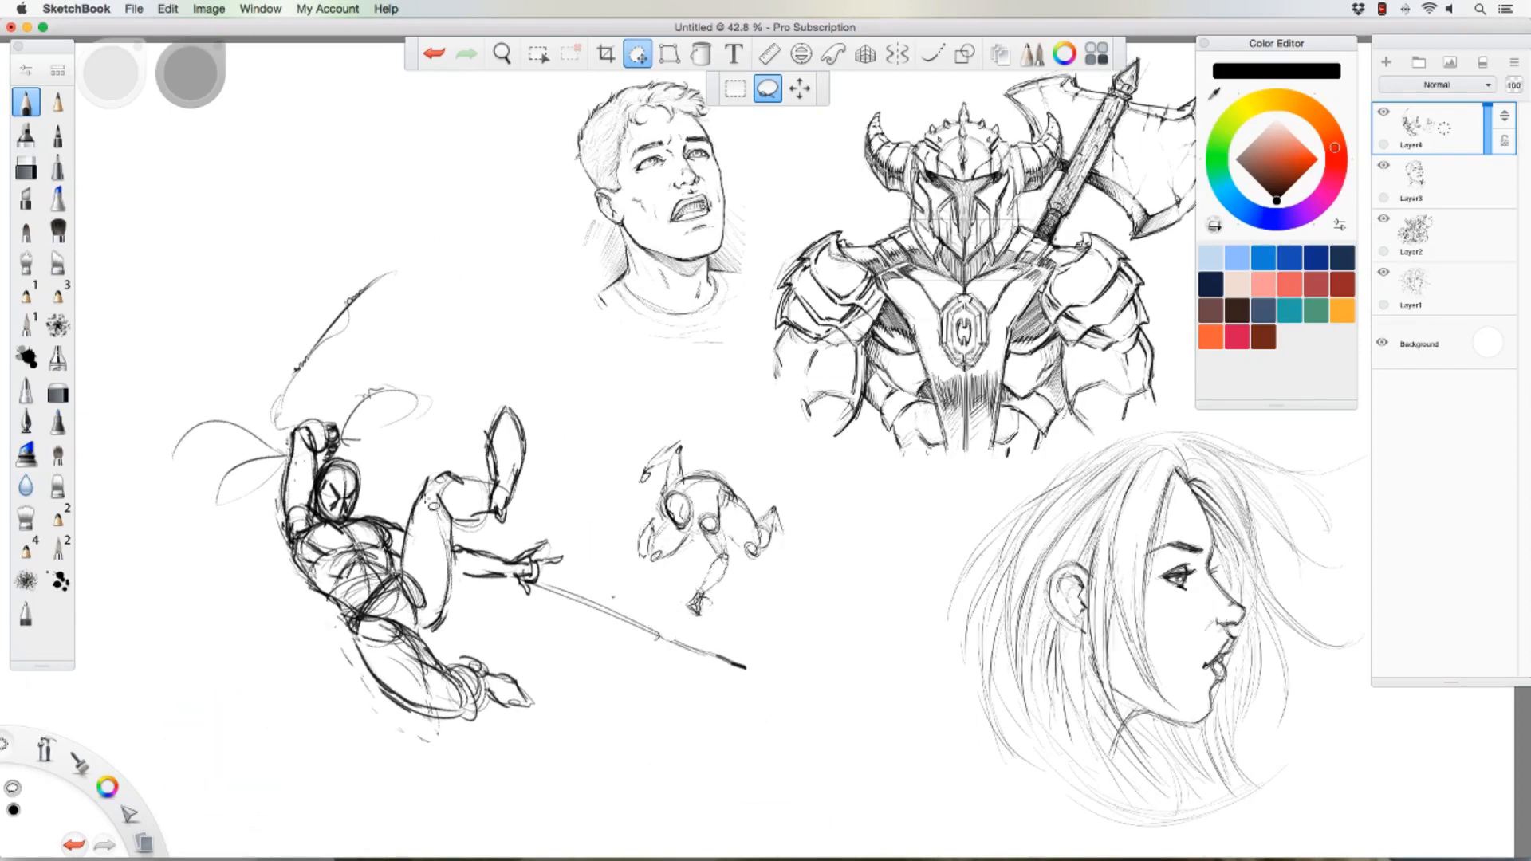
Step: Fade the rough figure to a light underdrawing using the soft eraser at an enlarged size
key("bracketright")
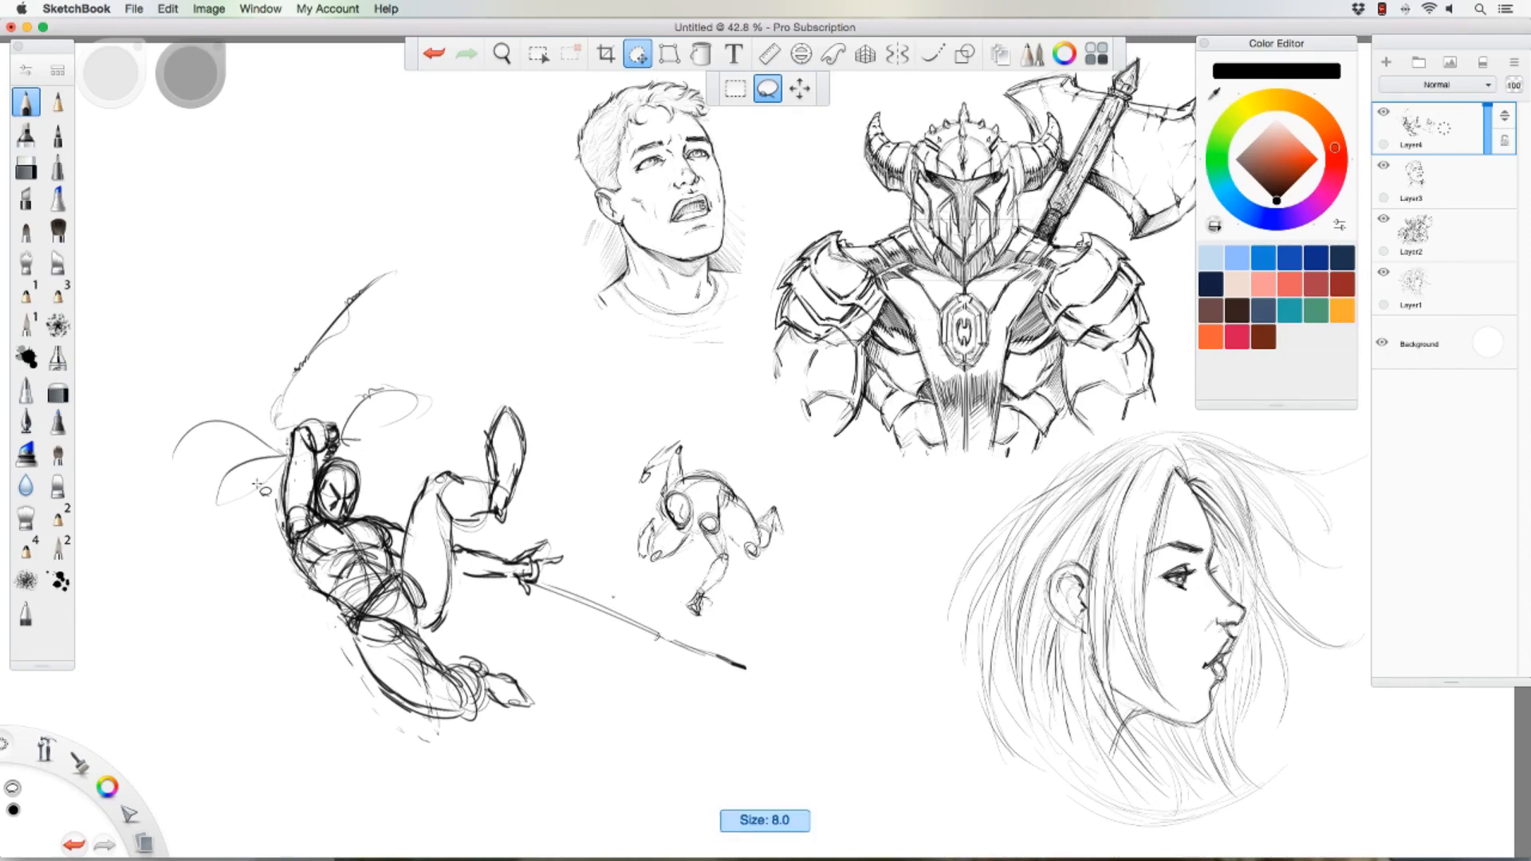
key("bracketright")
left_click(58, 391)
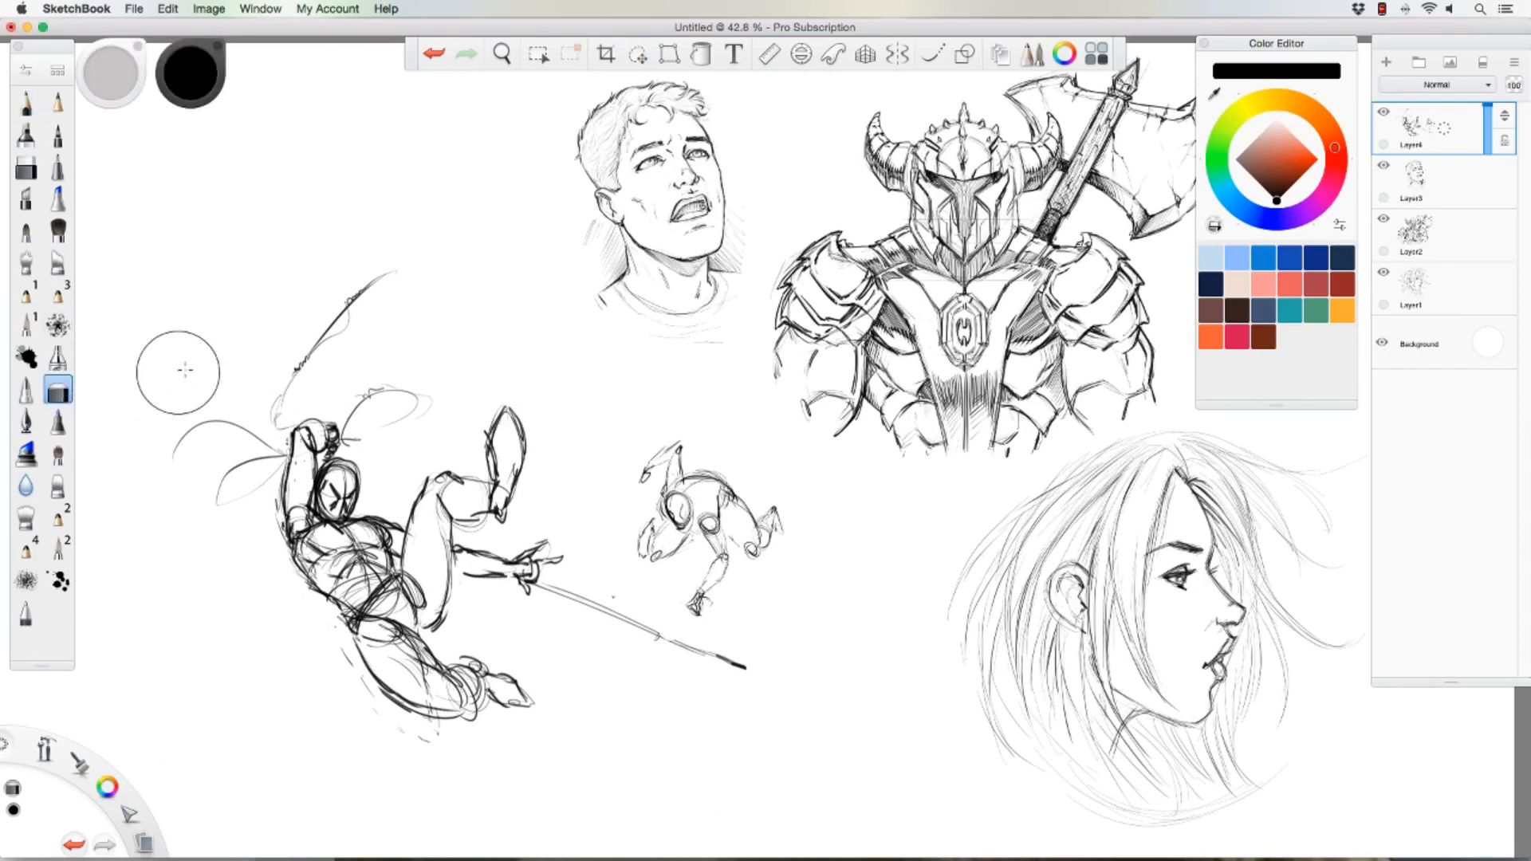
key("bracketright")
key("bracketright")
key("bracketright")
key("bracketright")
mouse_move(233, 437)
left_mouse_down()
mouse_move(406, 672)
mouse_move(279, 395)
mouse_move(519, 446)
mouse_move(654, 630)
mouse_move(479, 558)
mouse_move(353, 281)
mouse_move(338, 574)
mouse_move(470, 678)
mouse_move(383, 436)
mouse_move(412, 555)
mouse_move(224, 407)
left_mouse_up()
key("space")
mouse_move(308, 533)
left_mouse_down()
mouse_move(338, 529)
mouse_move(338, 495)
mouse_move(397, 475)
mouse_move(399, 435)
mouse_move(437, 439)
mouse_move(430, 504)
left_mouse_up()
Step: Redraw the oval head with mask-like eyes and jaw in clean pencil over the faded sketch, and outline the raised arm
left_click(26, 102)
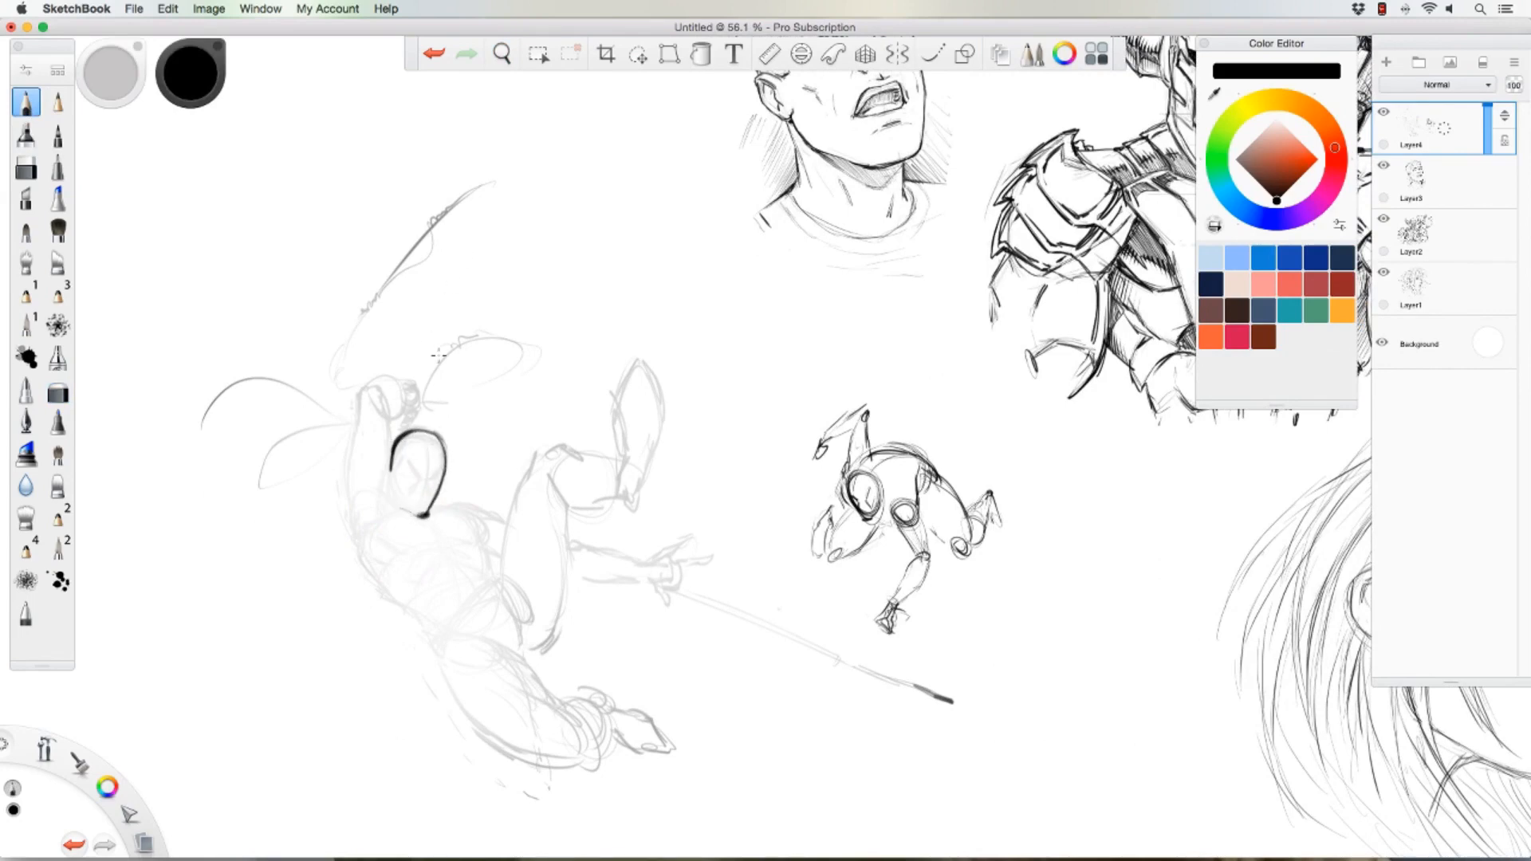
key("[")
mouse_move(393, 504)
left_mouse_down()
mouse_move(388, 434)
mouse_move(358, 430)
mouse_move(359, 533)
left_mouse_up()
key("[")
mouse_move(407, 461)
left_mouse_down()
mouse_move(412, 495)
mouse_move(424, 484)
mouse_move(411, 504)
mouse_move(397, 471)
mouse_move(393, 482)
mouse_move(432, 530)
left_mouse_up()
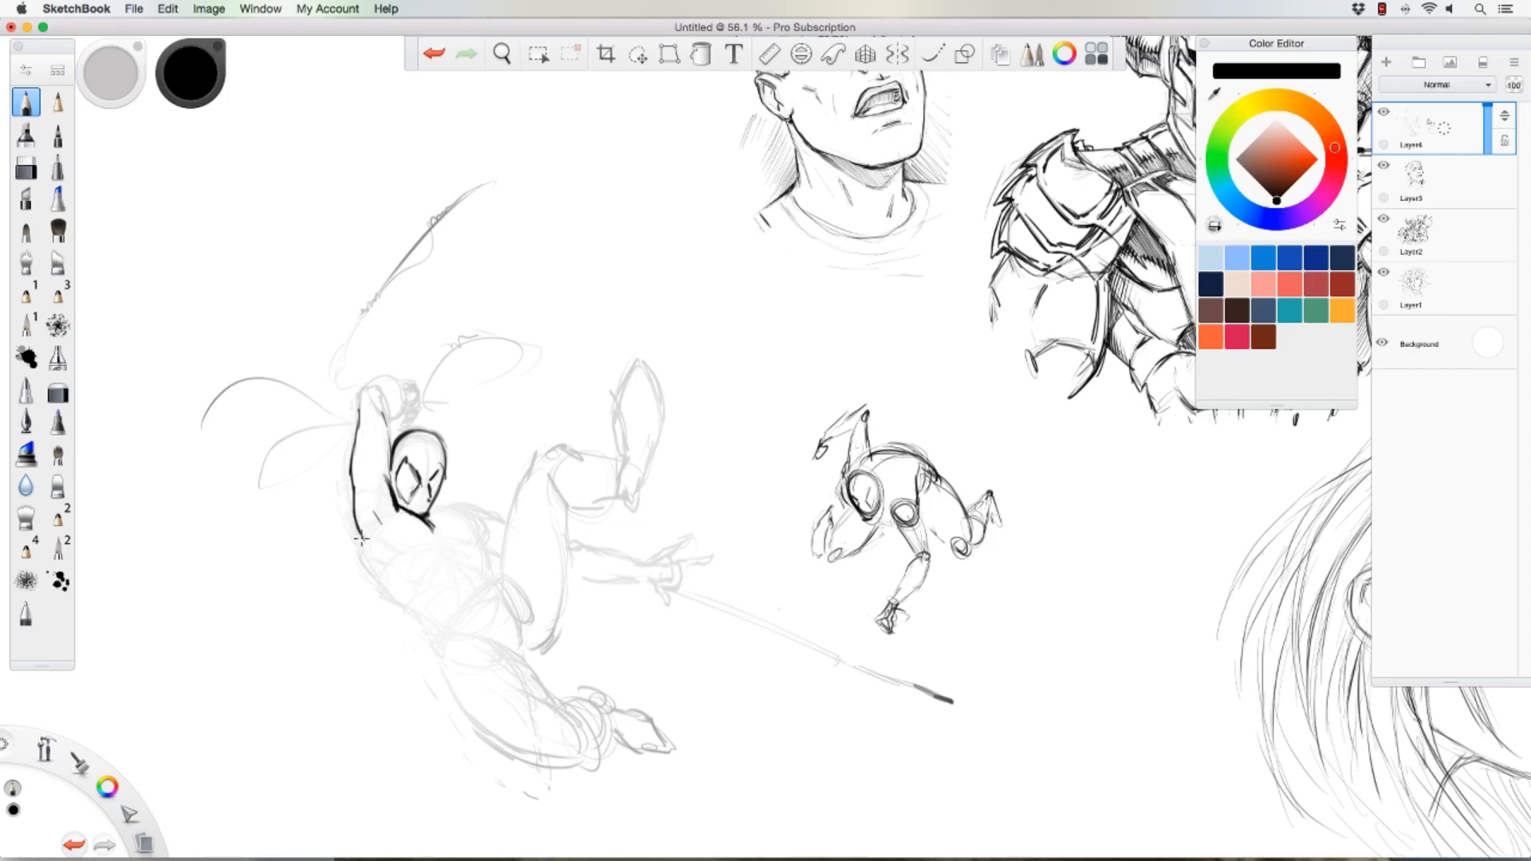
Step: Redraw the torso's side contour, shoulders, chest and abdomen, and start the front edge of the raised thigh
left_click_drag(362, 540, 440, 636)
mouse_move(381, 519)
left_mouse_down()
mouse_move(400, 542)
mouse_move(431, 544)
mouse_move(472, 537)
mouse_move(452, 519)
mouse_move(494, 517)
left_mouse_up()
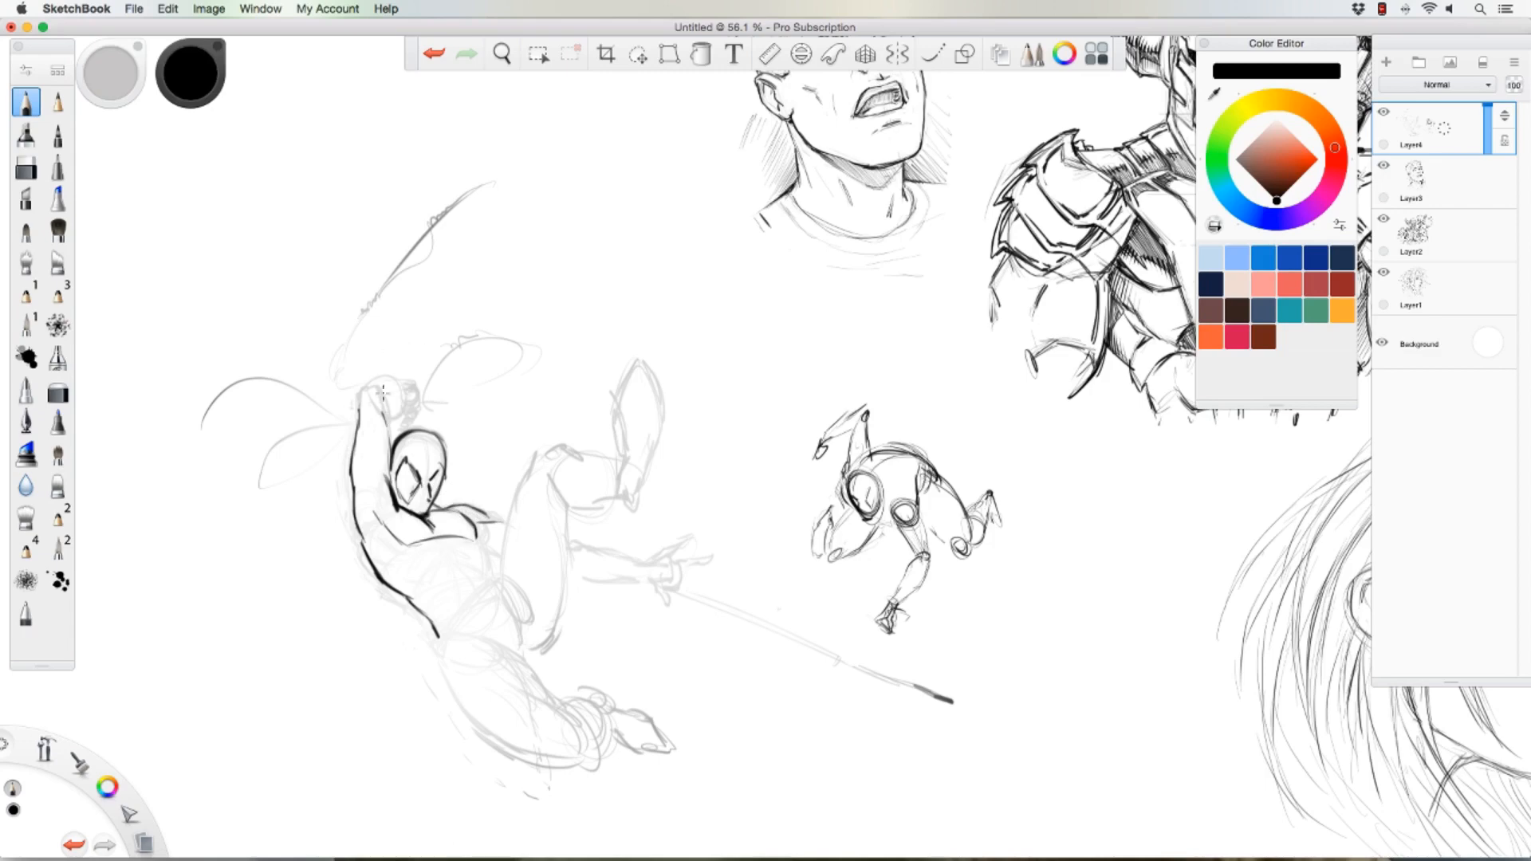
mouse_move(441, 539)
left_mouse_down()
mouse_move(431, 581)
mouse_move(476, 560)
mouse_move(473, 542)
mouse_move(477, 553)
mouse_move(428, 568)
mouse_move(450, 558)
mouse_move(431, 590)
left_mouse_up()
mouse_move(453, 539)
left_mouse_down()
mouse_move(494, 605)
mouse_move(473, 611)
mouse_move(520, 648)
left_mouse_up()
left_click_drag(528, 473, 504, 569)
left_click_drag(510, 515, 504, 576)
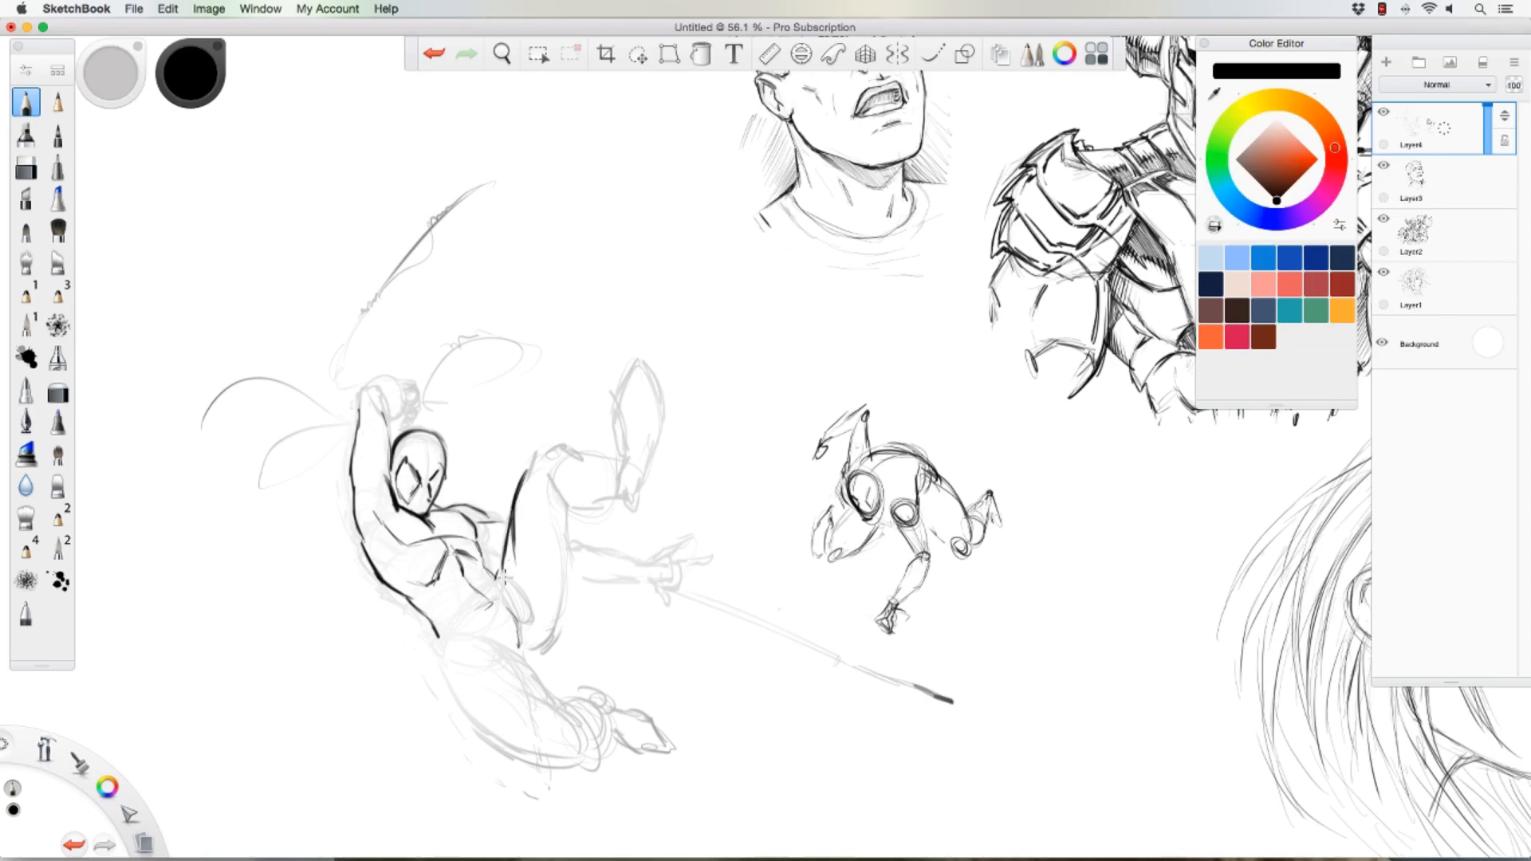
Step: Outline the raised leg's thigh, knee and calf, and redraw the lower leg's thigh in clean pencil lines
left_click_drag(559, 499, 559, 607)
left_click_drag(553, 625, 536, 643)
mouse_move(526, 472)
left_mouse_down()
mouse_move(559, 442)
mouse_move(629, 469)
mouse_move(548, 473)
mouse_move(597, 502)
mouse_move(627, 496)
left_mouse_up()
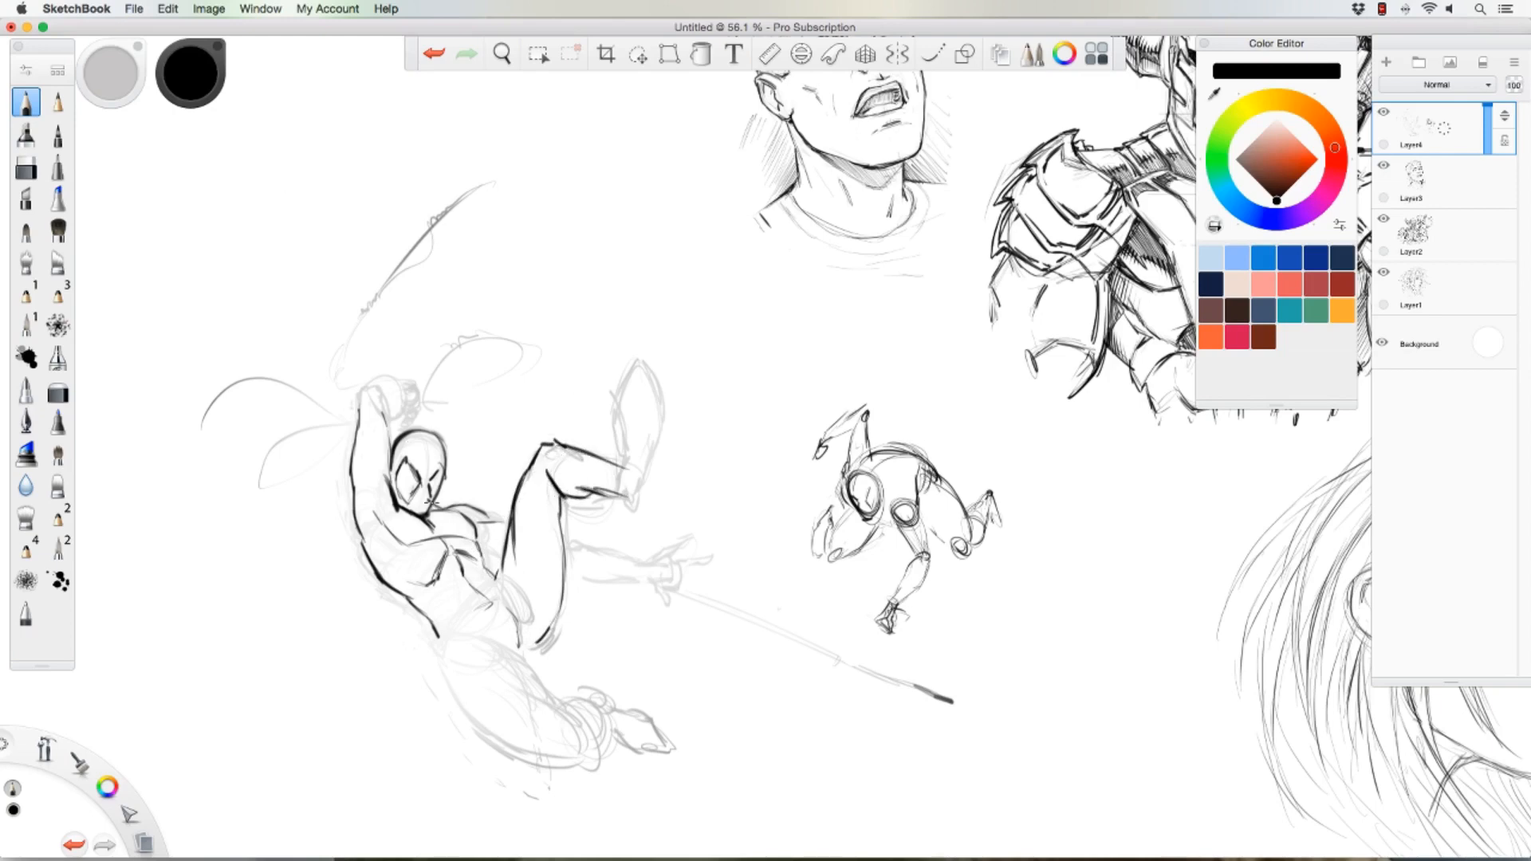
left_click_drag(483, 633, 534, 680)
mouse_move(445, 659)
left_mouse_down()
mouse_move(470, 710)
mouse_move(573, 762)
left_mouse_up()
mouse_move(534, 691)
left_mouse_down()
mouse_move(576, 722)
mouse_move(528, 676)
left_mouse_up()
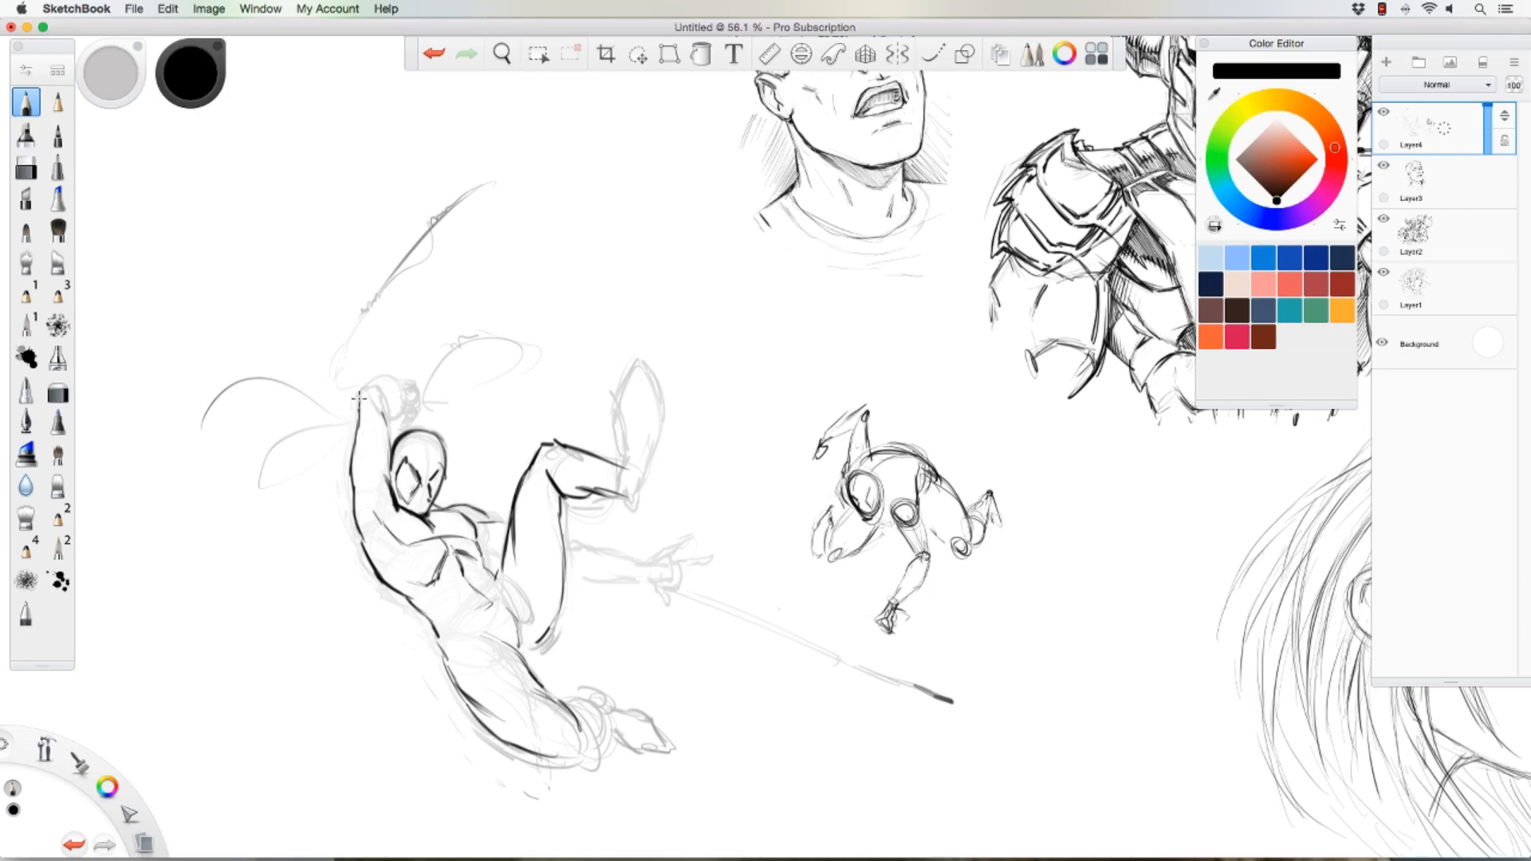
Step: Draw the clenched hand above the head, and finish the lower leg's knee and foot with muscle accents
mouse_move(359, 396)
left_mouse_down()
mouse_move(371, 385)
mouse_move(393, 431)
mouse_move(396, 403)
mouse_move(359, 397)
mouse_move(375, 377)
mouse_move(404, 396)
left_mouse_up()
left_click_drag(400, 390, 413, 417)
mouse_move(466, 606)
left_mouse_down()
mouse_move(503, 591)
mouse_move(524, 648)
mouse_move(531, 449)
mouse_move(468, 444)
mouse_move(585, 443)
mouse_move(591, 674)
mouse_move(554, 693)
mouse_move(586, 701)
mouse_move(562, 709)
mouse_move(578, 751)
mouse_move(565, 757)
mouse_move(587, 755)
mouse_move(588, 729)
mouse_move(578, 759)
mouse_move(623, 703)
mouse_move(664, 741)
mouse_move(624, 749)
mouse_move(638, 750)
mouse_move(597, 709)
left_mouse_up()
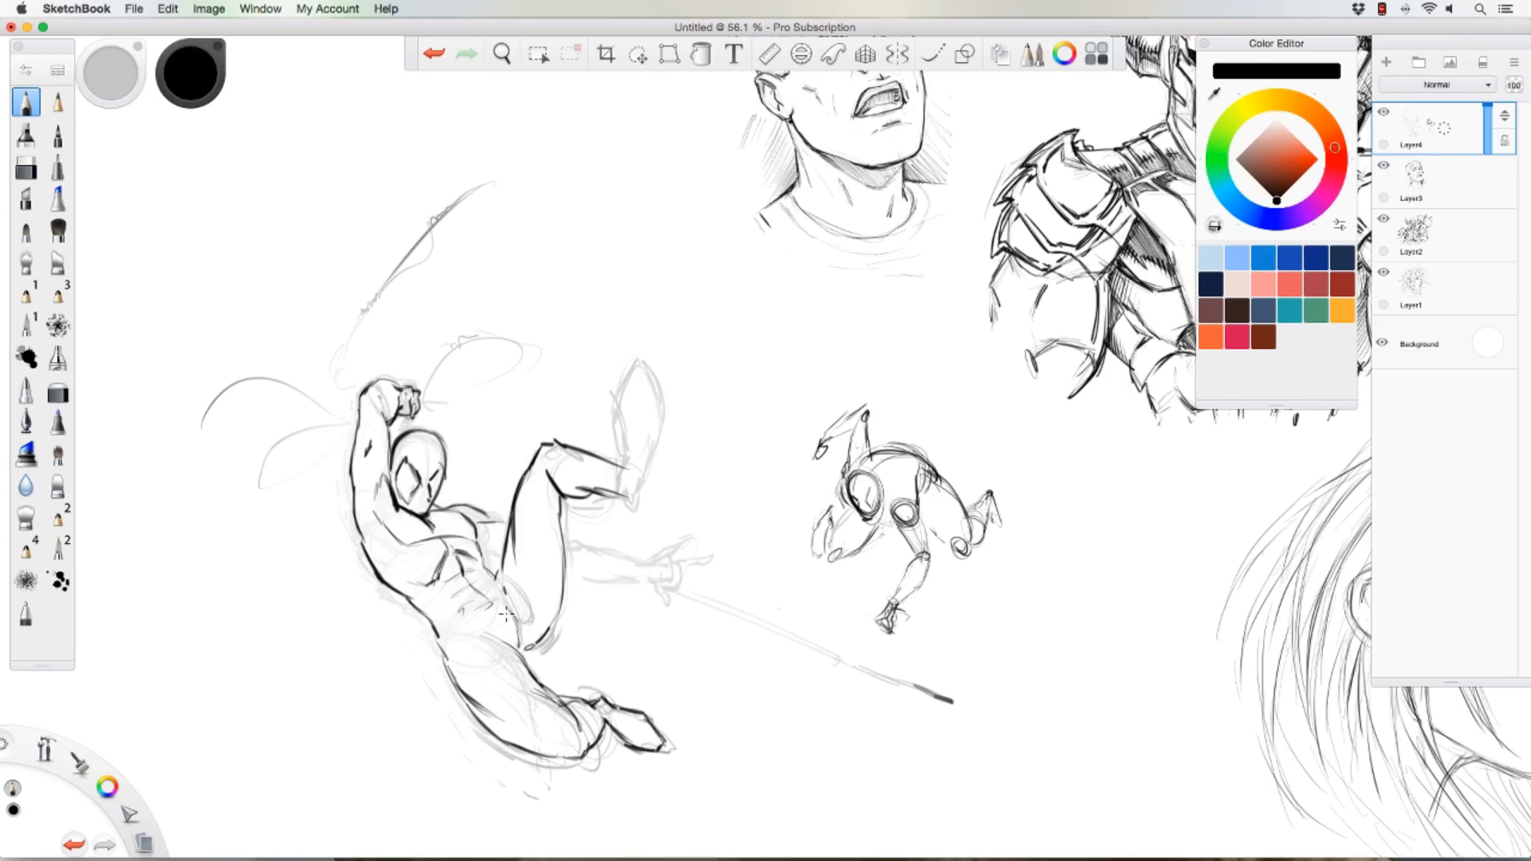
left_click_drag(488, 656, 500, 679)
left_click_drag(622, 473, 619, 431)
mouse_move(619, 419)
left_mouse_down()
mouse_move(644, 381)
mouse_move(655, 427)
mouse_move(634, 501)
left_mouse_up()
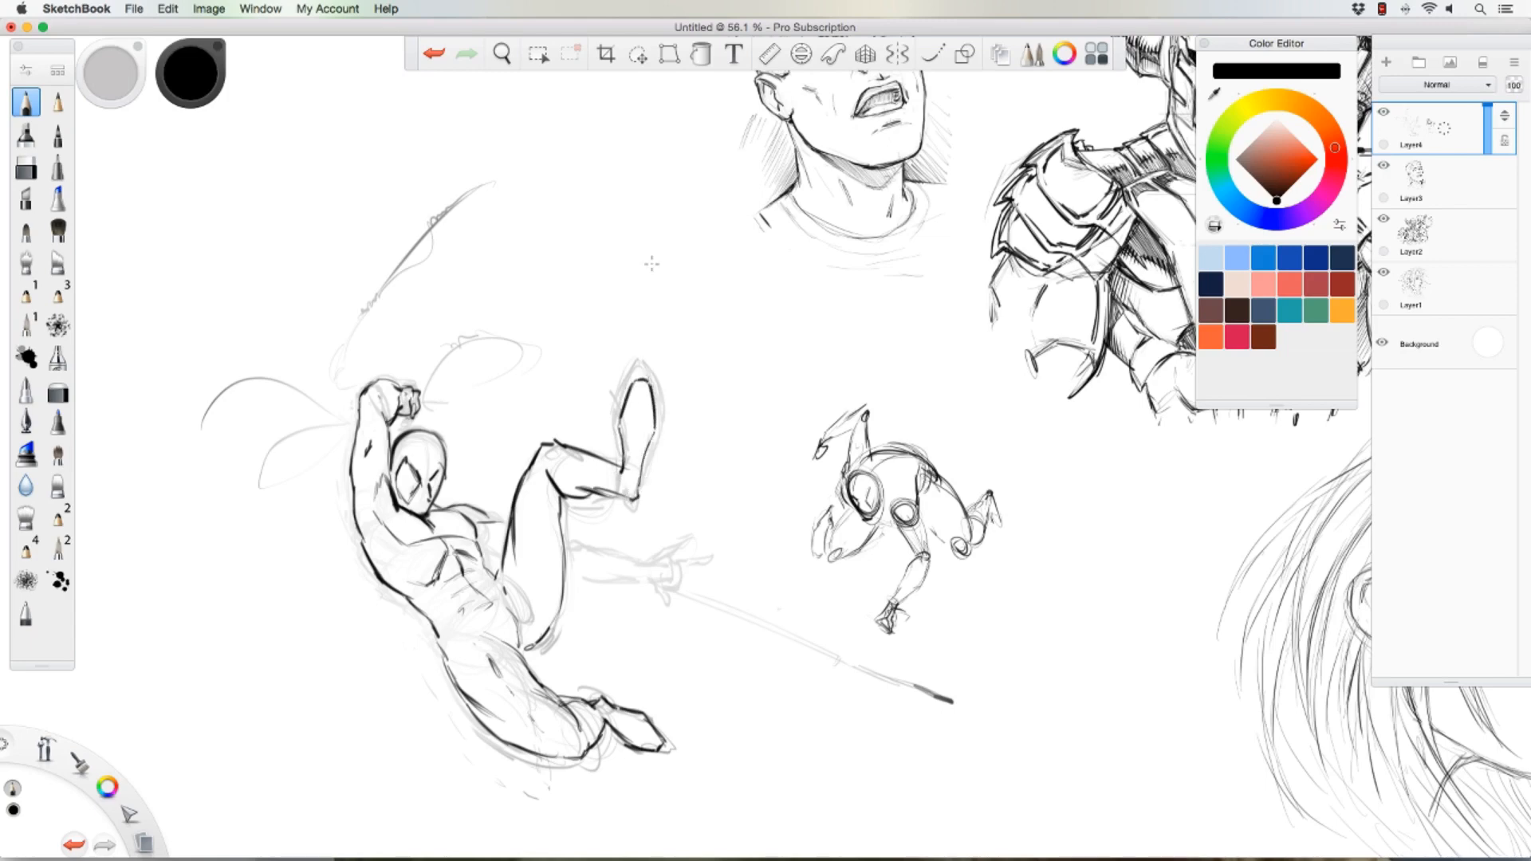
key("super+z")
key("super+z")
key("super+z")
key("super+z")
key("super+z")
key("super+z")
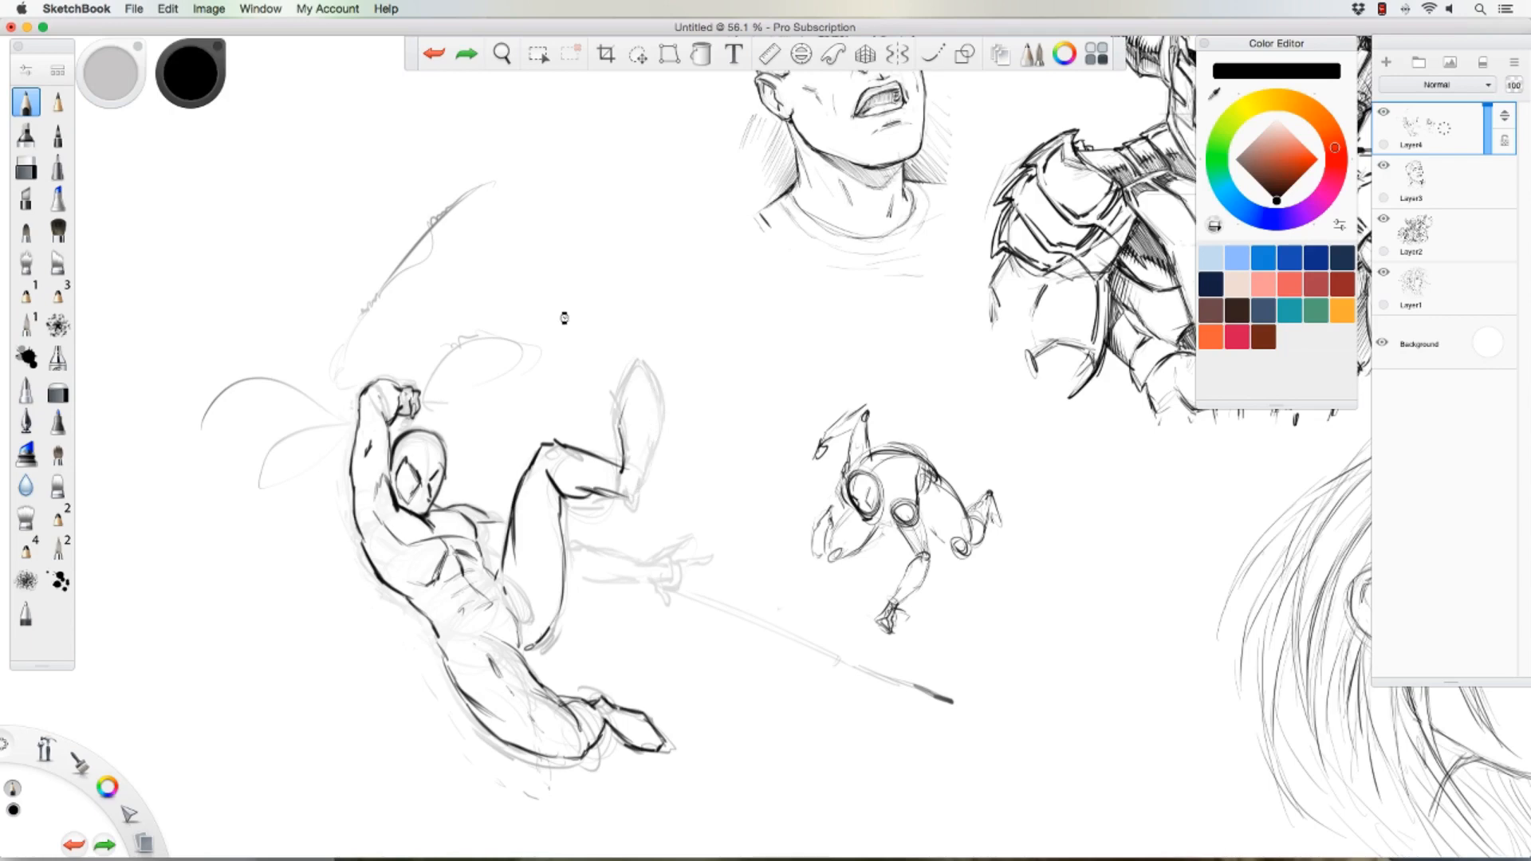
key("super+z")
key("super+z")
Step: Redraw the raised foot and the extended arm with its splayed hand, erasing leftover sketch lines around the foot
mouse_move(620, 466)
left_mouse_down()
mouse_move(639, 399)
mouse_move(626, 498)
mouse_move(644, 497)
mouse_move(661, 417)
mouse_move(649, 386)
mouse_move(663, 403)
mouse_move(652, 389)
mouse_move(644, 463)
mouse_move(633, 489)
mouse_move(631, 506)
left_mouse_up()
left_click_drag(652, 421, 643, 452)
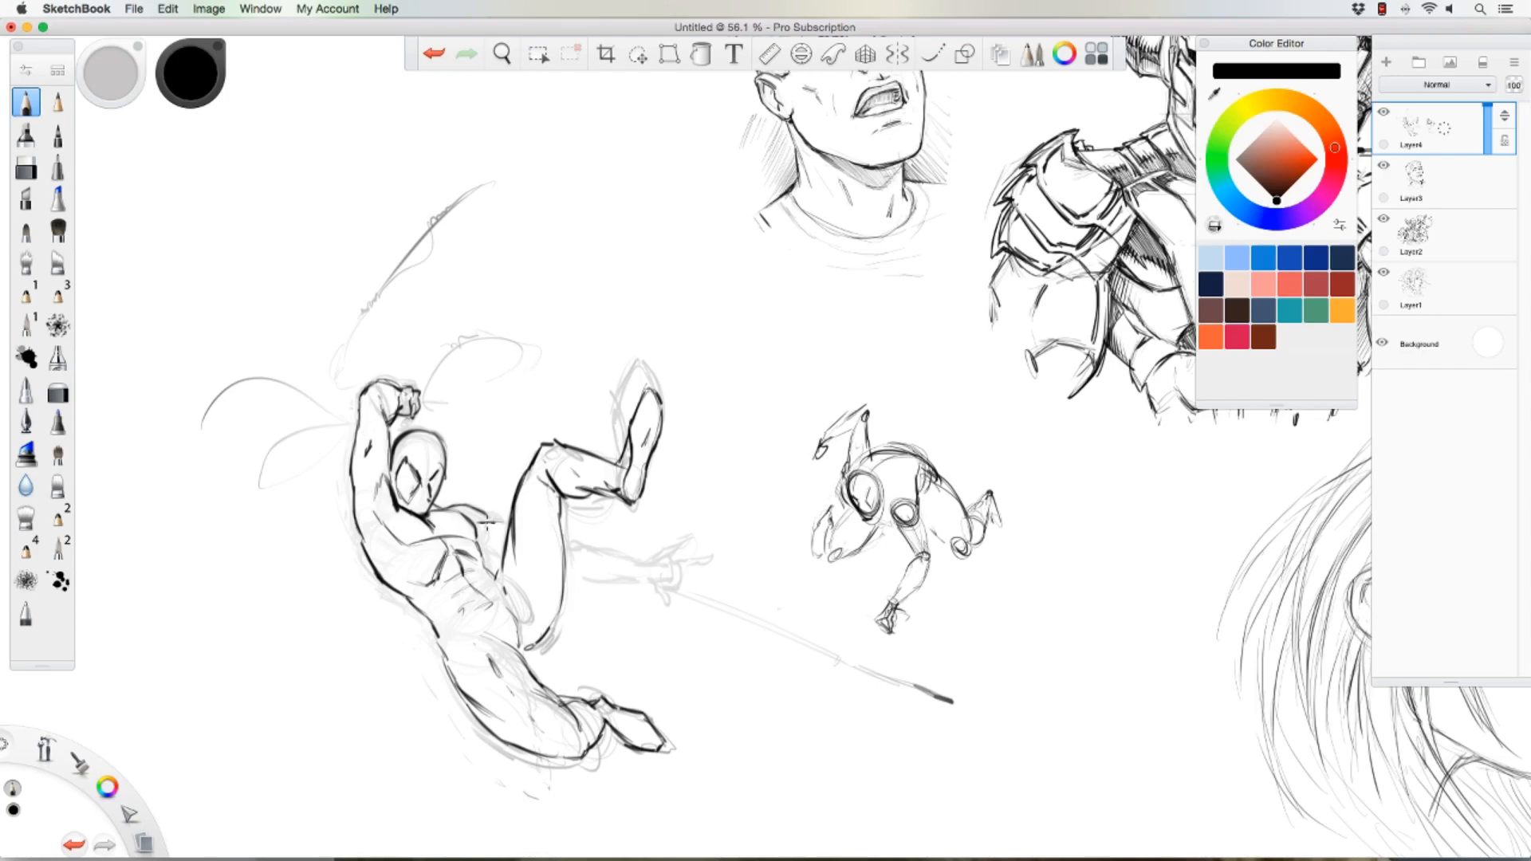
mouse_move(486, 524)
left_mouse_down()
mouse_move(508, 525)
mouse_move(502, 556)
mouse_move(594, 549)
mouse_move(654, 564)
left_mouse_up()
mouse_move(561, 568)
left_mouse_down()
mouse_move(642, 582)
mouse_move(642, 565)
mouse_move(666, 558)
mouse_move(701, 568)
mouse_move(670, 576)
mouse_move(667, 554)
mouse_move(696, 551)
mouse_move(662, 602)
mouse_move(663, 576)
mouse_move(684, 580)
left_mouse_up()
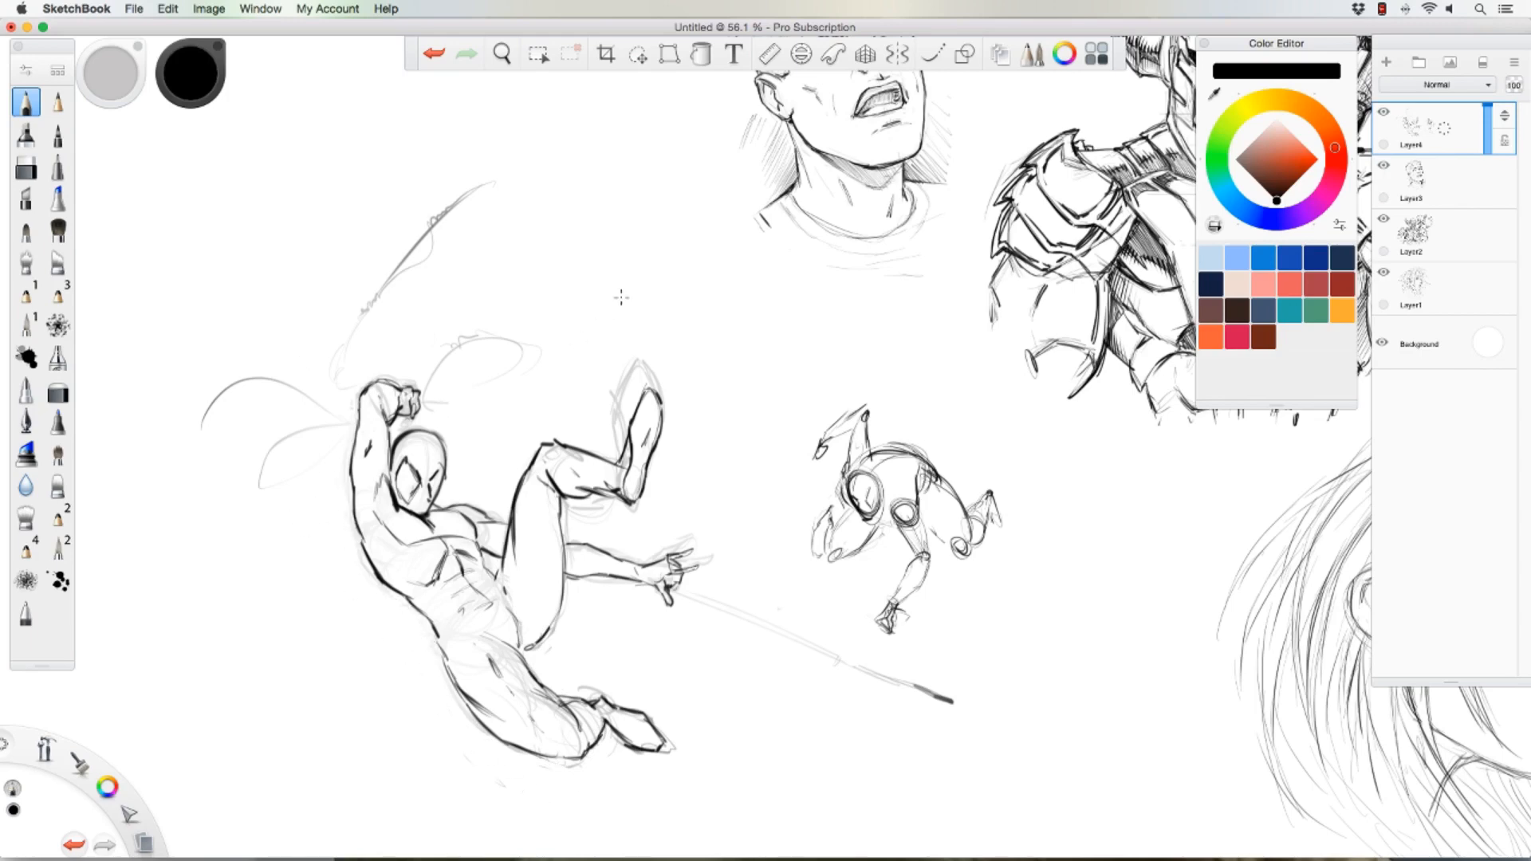
left_click_drag(629, 371, 621, 428)
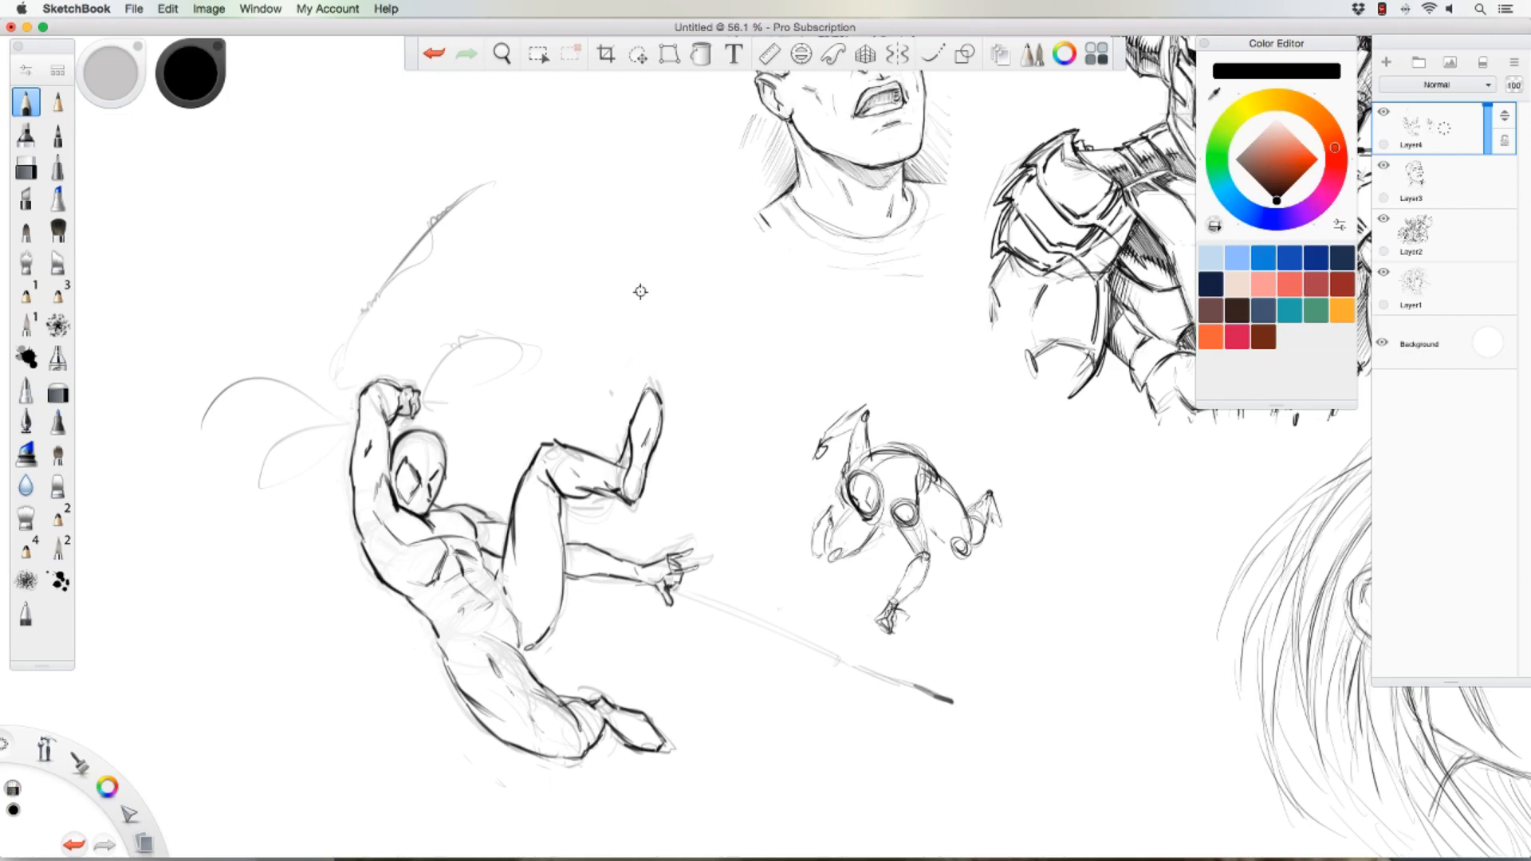
Step: Draw the segmented limb-like appendages extending from behind the raised hand over their faint guide curves
mouse_move(414, 389)
left_mouse_down()
mouse_move(476, 341)
mouse_move(422, 383)
left_mouse_up()
mouse_move(436, 330)
left_mouse_down()
mouse_move(471, 317)
mouse_move(436, 351)
left_mouse_up()
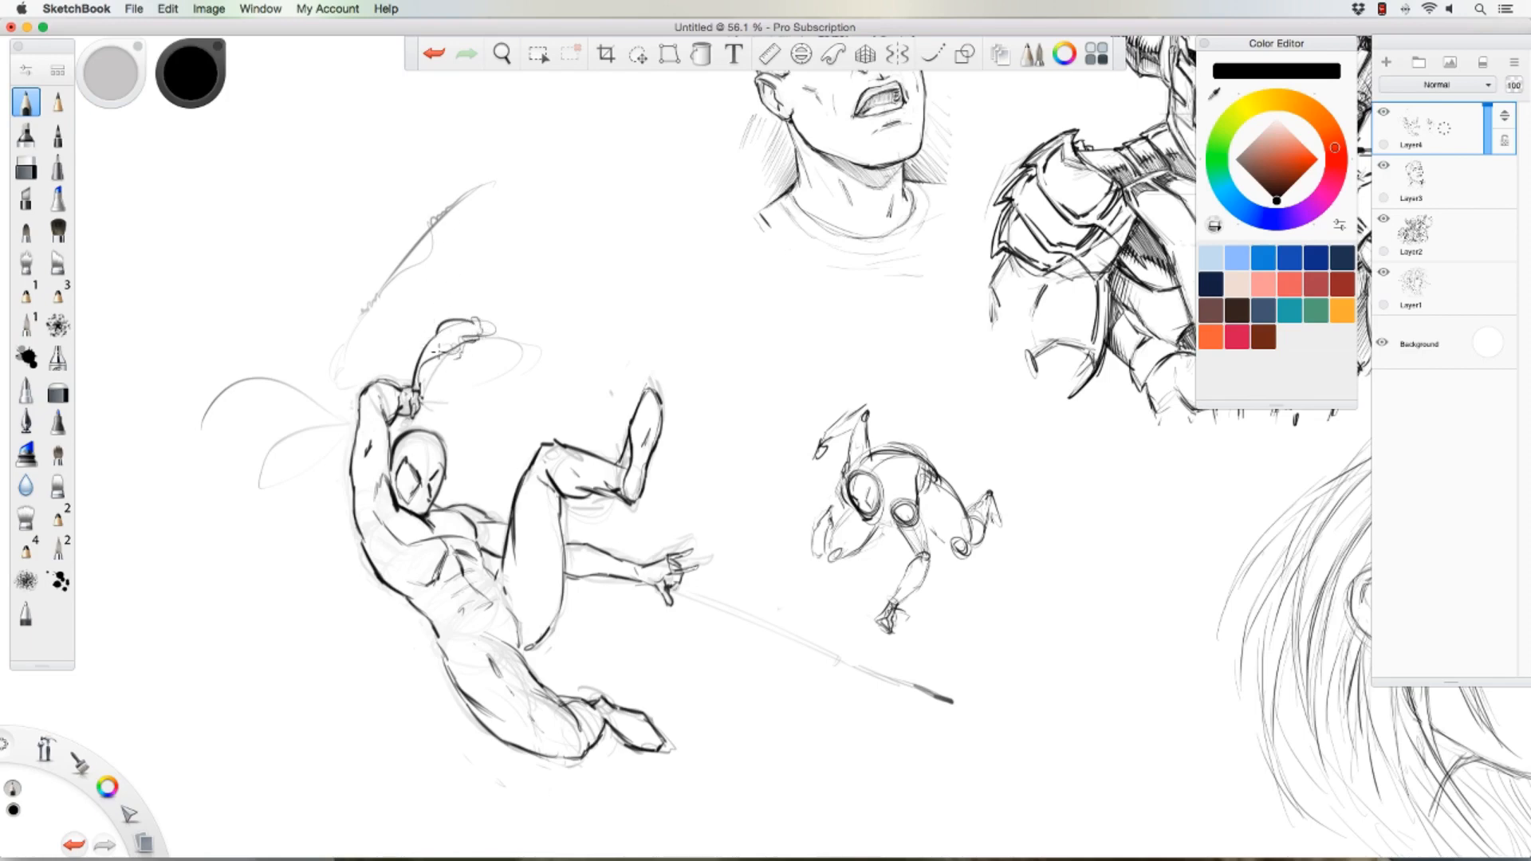
mouse_move(357, 414)
left_mouse_down()
mouse_move(260, 403)
mouse_move(280, 386)
mouse_move(360, 390)
mouse_move(331, 369)
mouse_move(429, 244)
mouse_move(515, 190)
left_mouse_up()
mouse_move(333, 355)
left_mouse_down()
mouse_move(472, 201)
mouse_move(367, 291)
mouse_move(334, 350)
mouse_move(353, 394)
left_mouse_up()
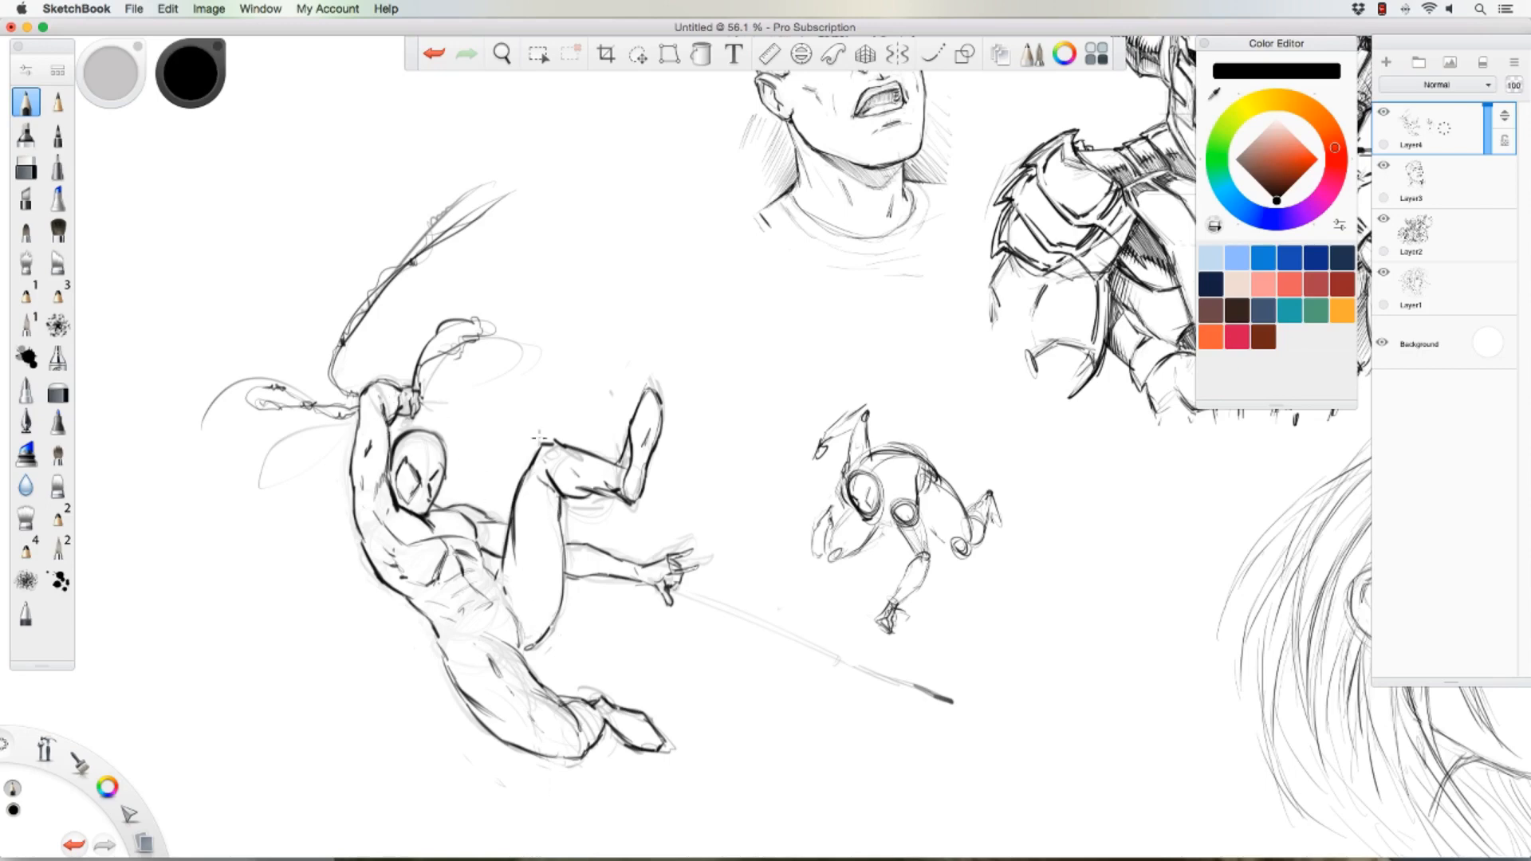
Step: Lasso the finished figure, scale it down, tilt it slightly and move it up toward the canvas corner
key("e")
key("e")
left_click(637, 53)
mouse_move(239, 293)
left_mouse_down()
mouse_move(574, 179)
mouse_move(780, 583)
mouse_move(930, 663)
mouse_move(984, 753)
mouse_move(632, 813)
mouse_move(413, 804)
mouse_move(216, 577)
mouse_move(136, 423)
mouse_move(232, 288)
left_mouse_up()
mouse_move(317, 533)
left_mouse_down()
mouse_move(289, 557)
mouse_move(297, 574)
mouse_move(262, 562)
mouse_move(248, 619)
mouse_move(232, 438)
mouse_move(167, 291)
left_mouse_up()
left_click(407, 531)
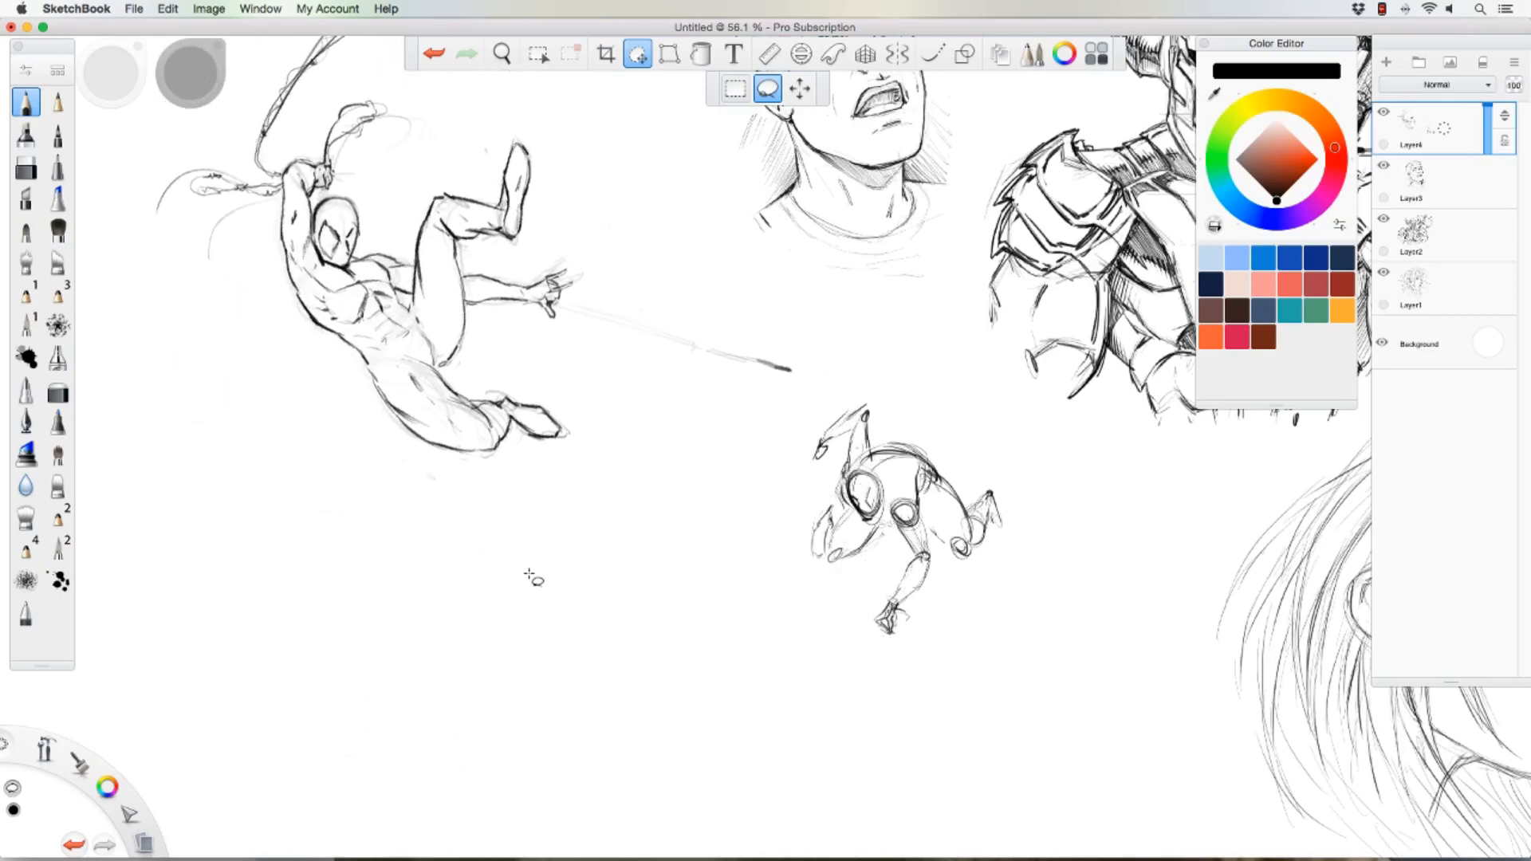
Step: Lasso the extended forearm with its hand and trailing line, and shift it slightly closer to the raised thigh
left_click(31, 104)
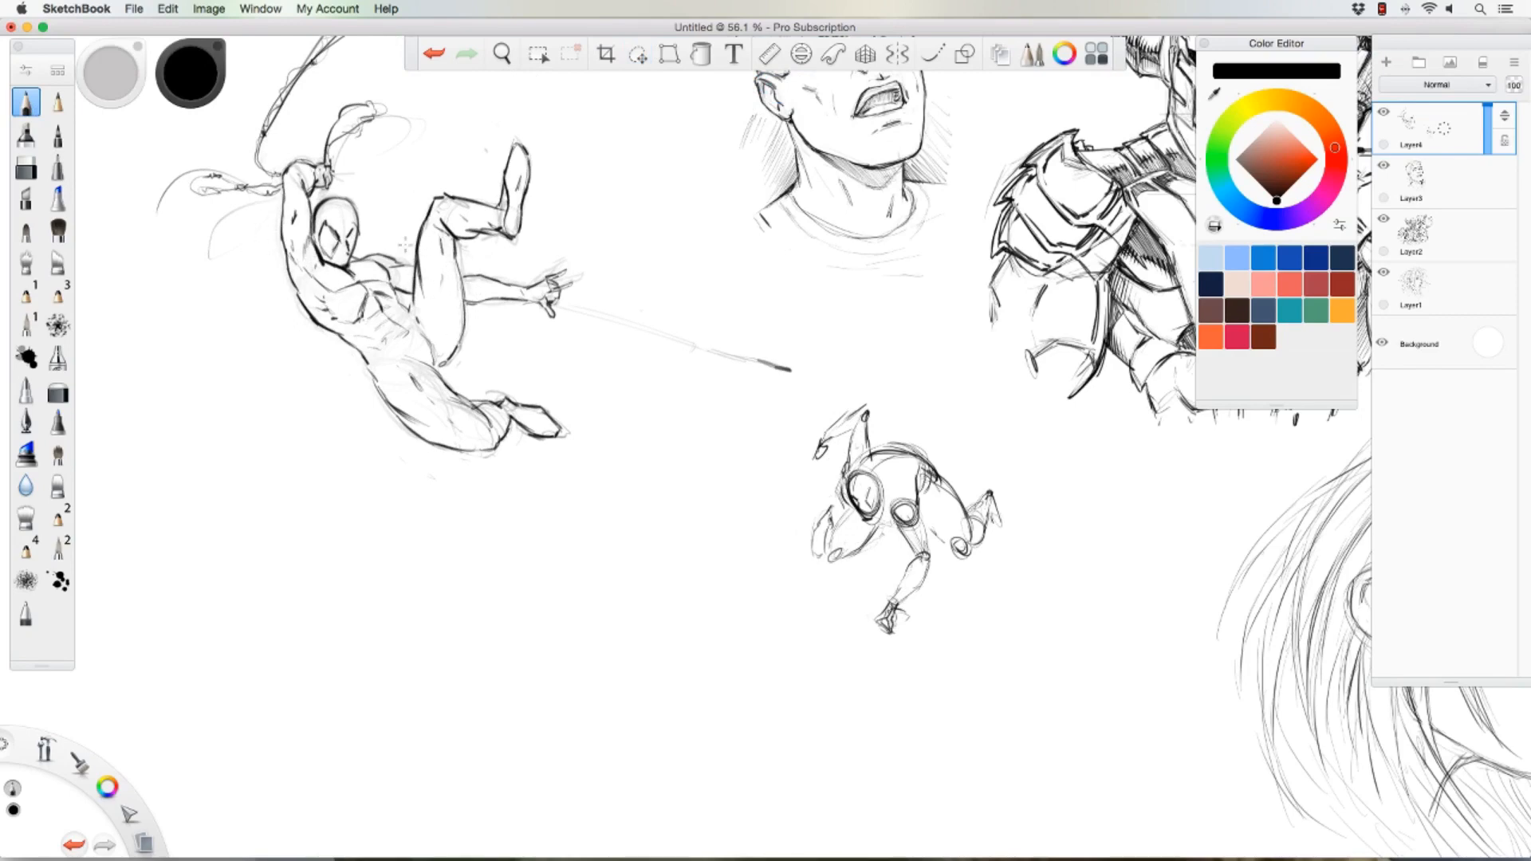
left_click(638, 54)
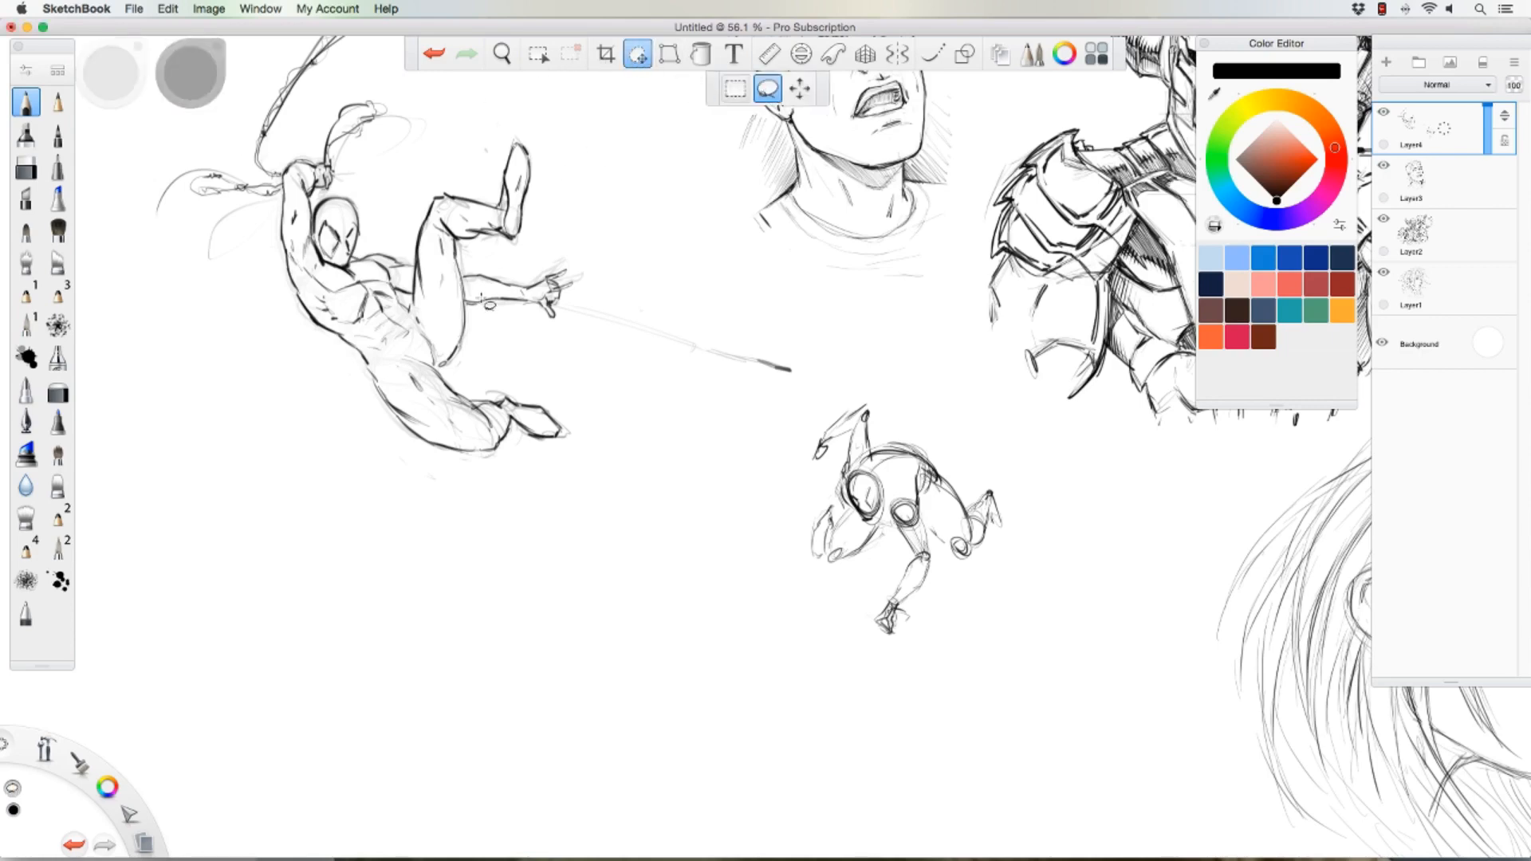
mouse_move(463, 271)
left_mouse_down()
mouse_move(519, 251)
mouse_move(640, 269)
mouse_move(802, 335)
mouse_move(720, 400)
mouse_move(488, 359)
mouse_move(485, 321)
left_mouse_up()
left_click_drag(311, 336, 272, 305)
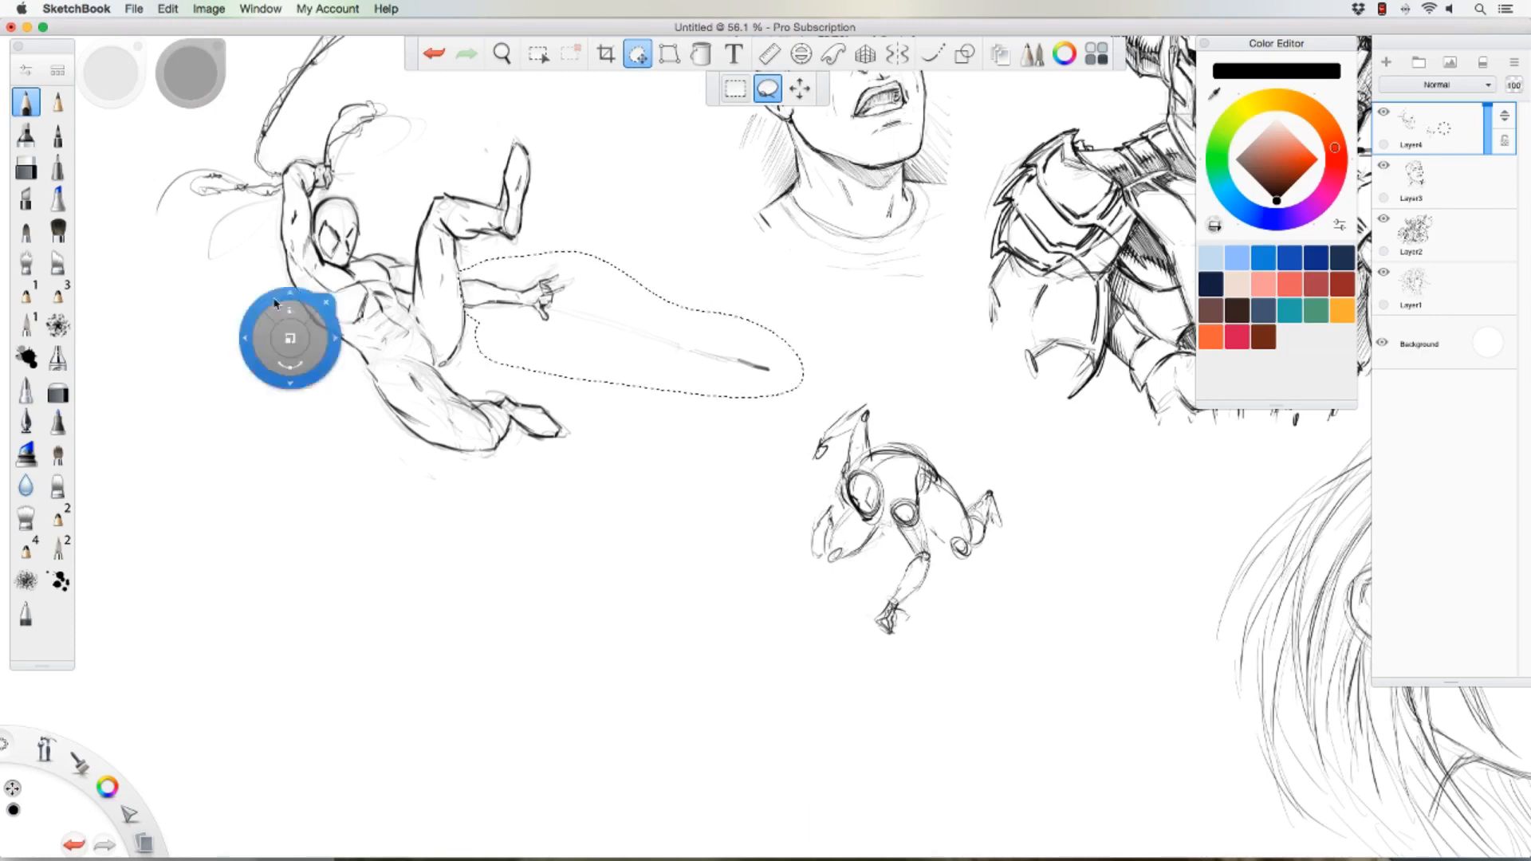
left_click(326, 304)
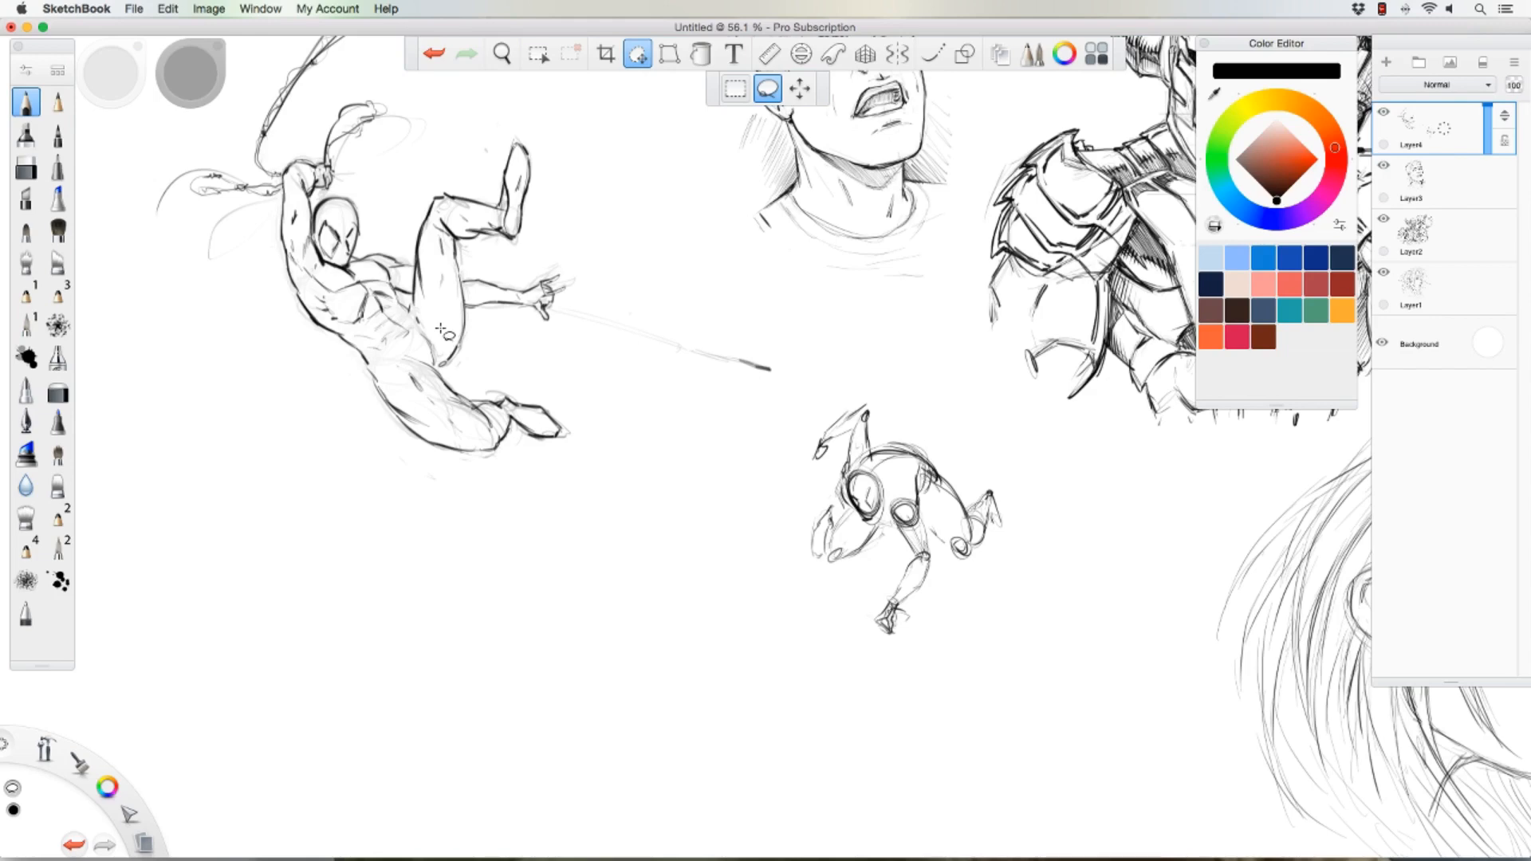
Step: Touch up the figure's pencil lines around the waist and the base of the raised thigh
left_click(30, 112)
left_click_drag(418, 332, 436, 370)
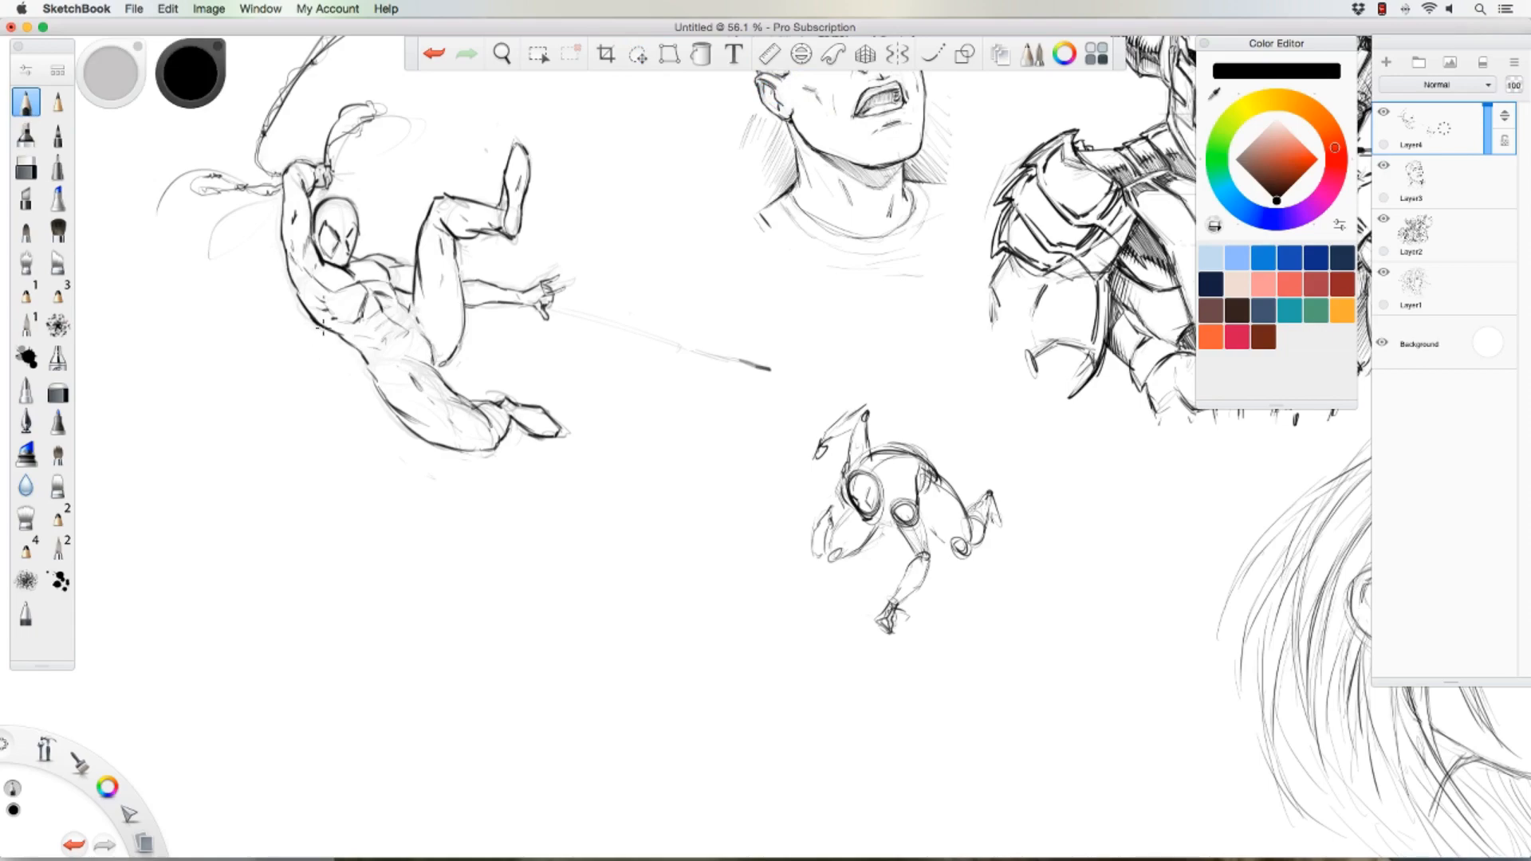
key("space")
key("space")
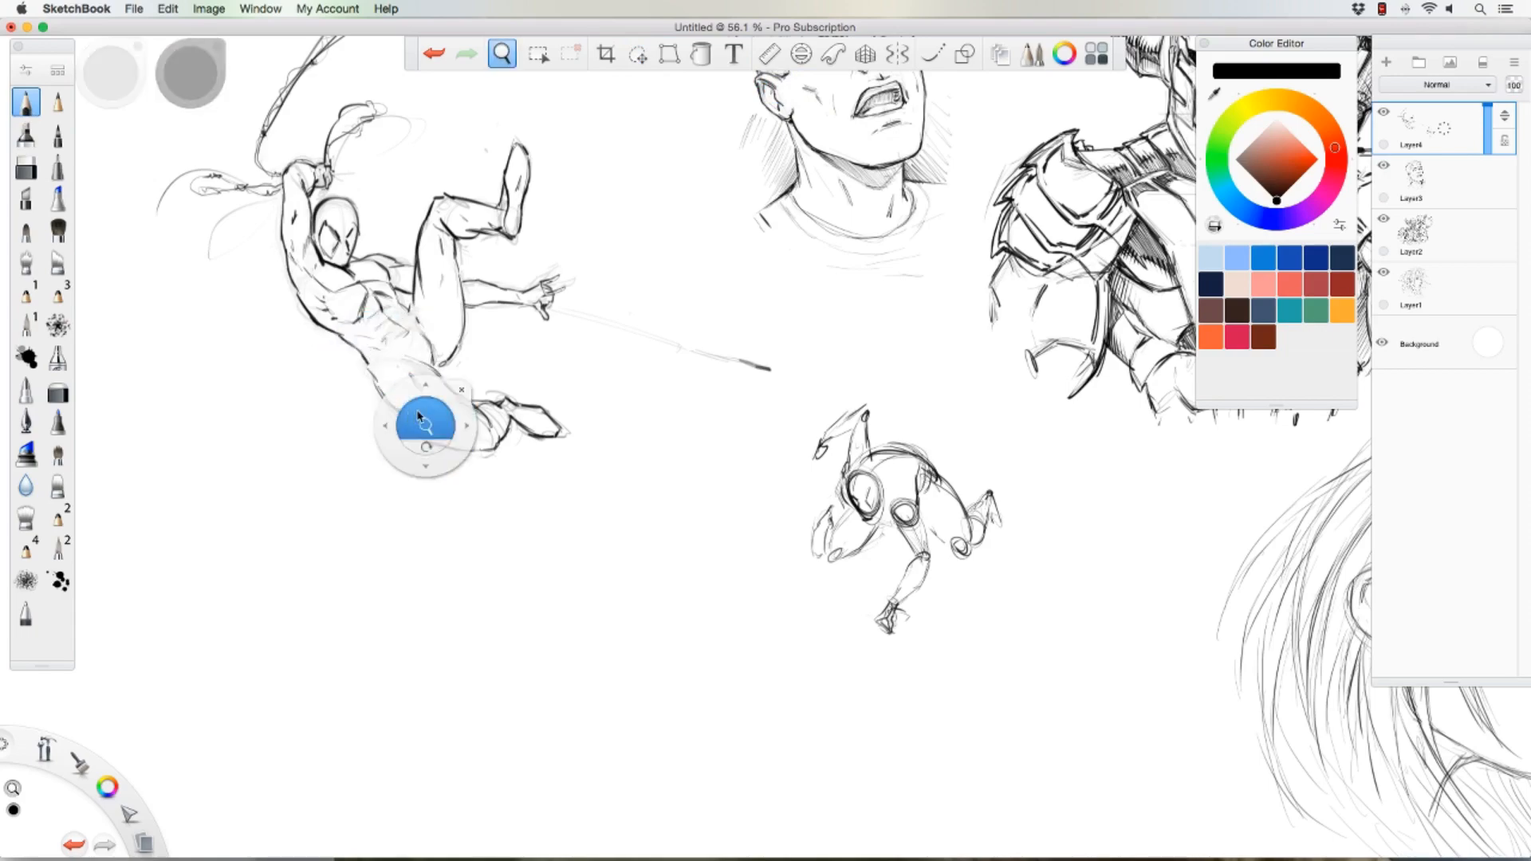
left_click_drag(422, 416, 307, 430)
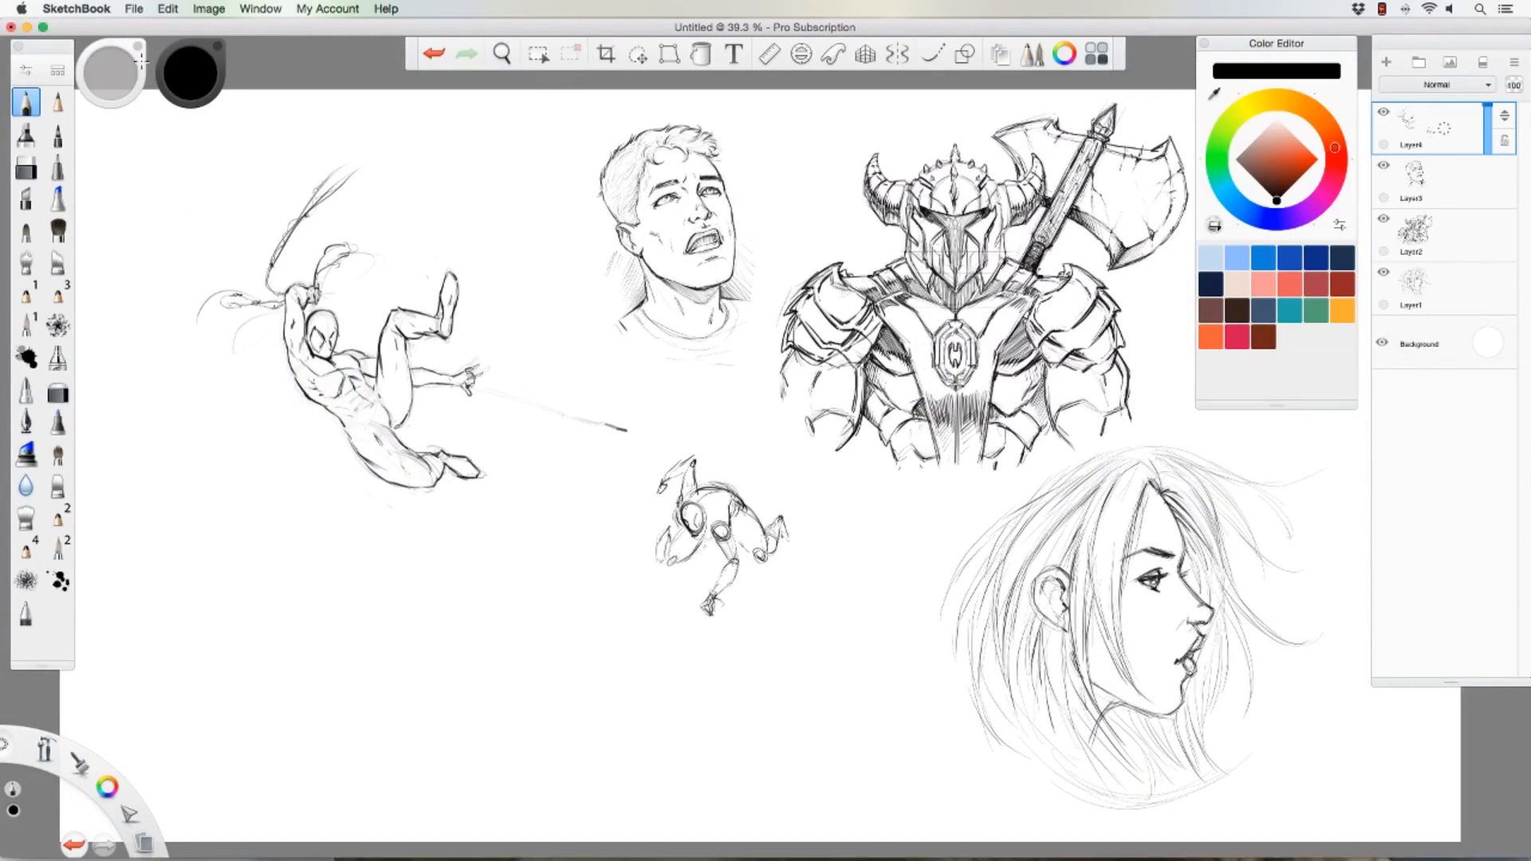
left_click_drag(523, 154, 562, 179)
left_click_drag(554, 158, 548, 176)
key("super+z")
left_click_drag(886, 743, 949, 697)
key("super+z")
key("super+z")
Step: Sketch a frontal mouth in the empty space below the figures, with an angular upper lip, a parting line and a short lower-lip line
key("space")
mouse_move(459, 480)
left_mouse_down()
mouse_move(632, 445)
mouse_move(599, 411)
mouse_move(598, 352)
left_mouse_up()
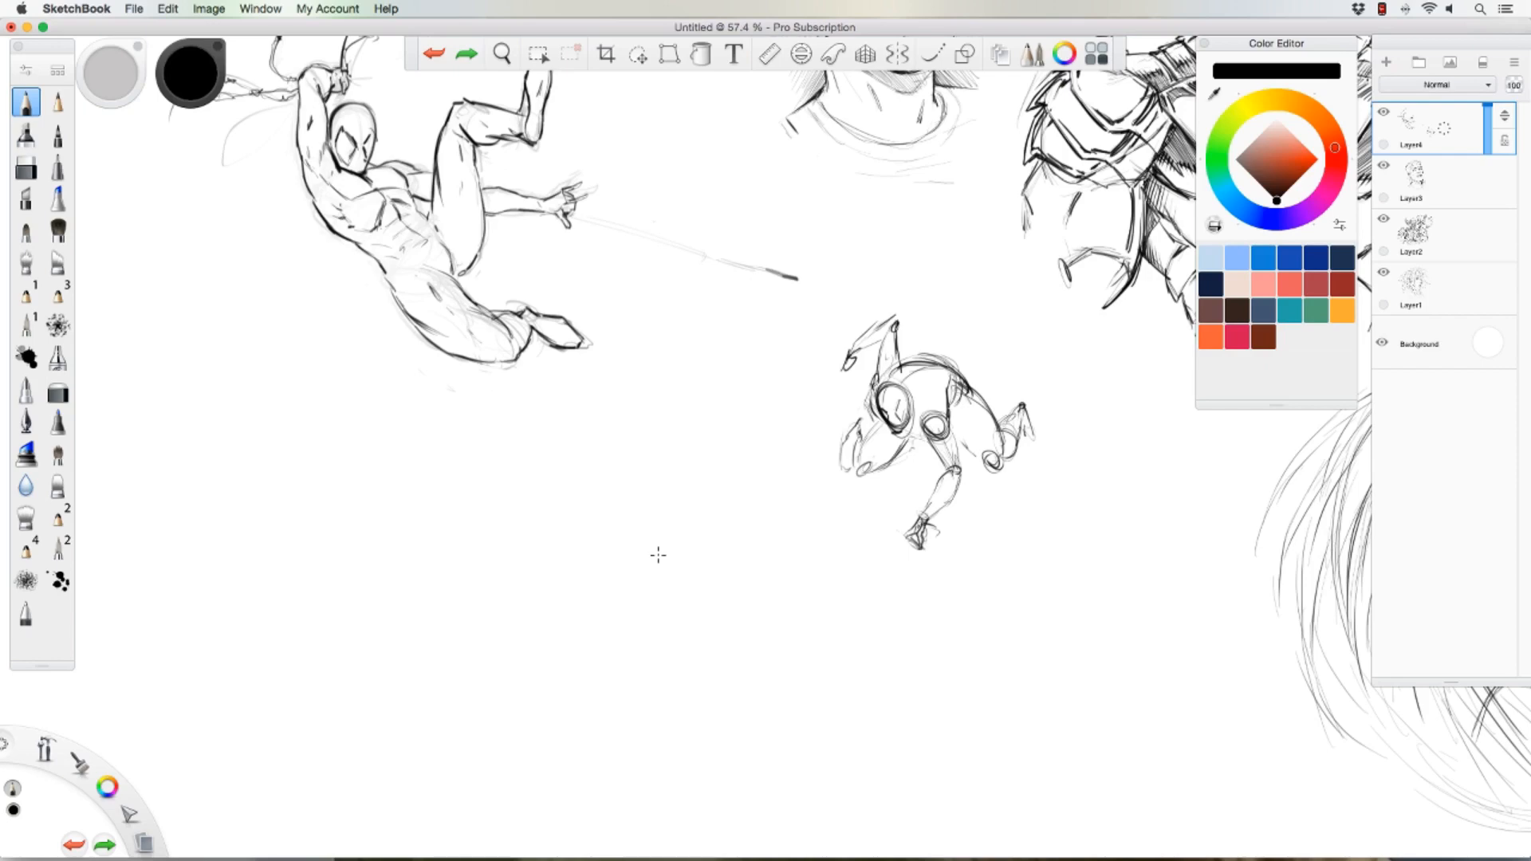
key("space")
left_click_drag(525, 533, 578, 465)
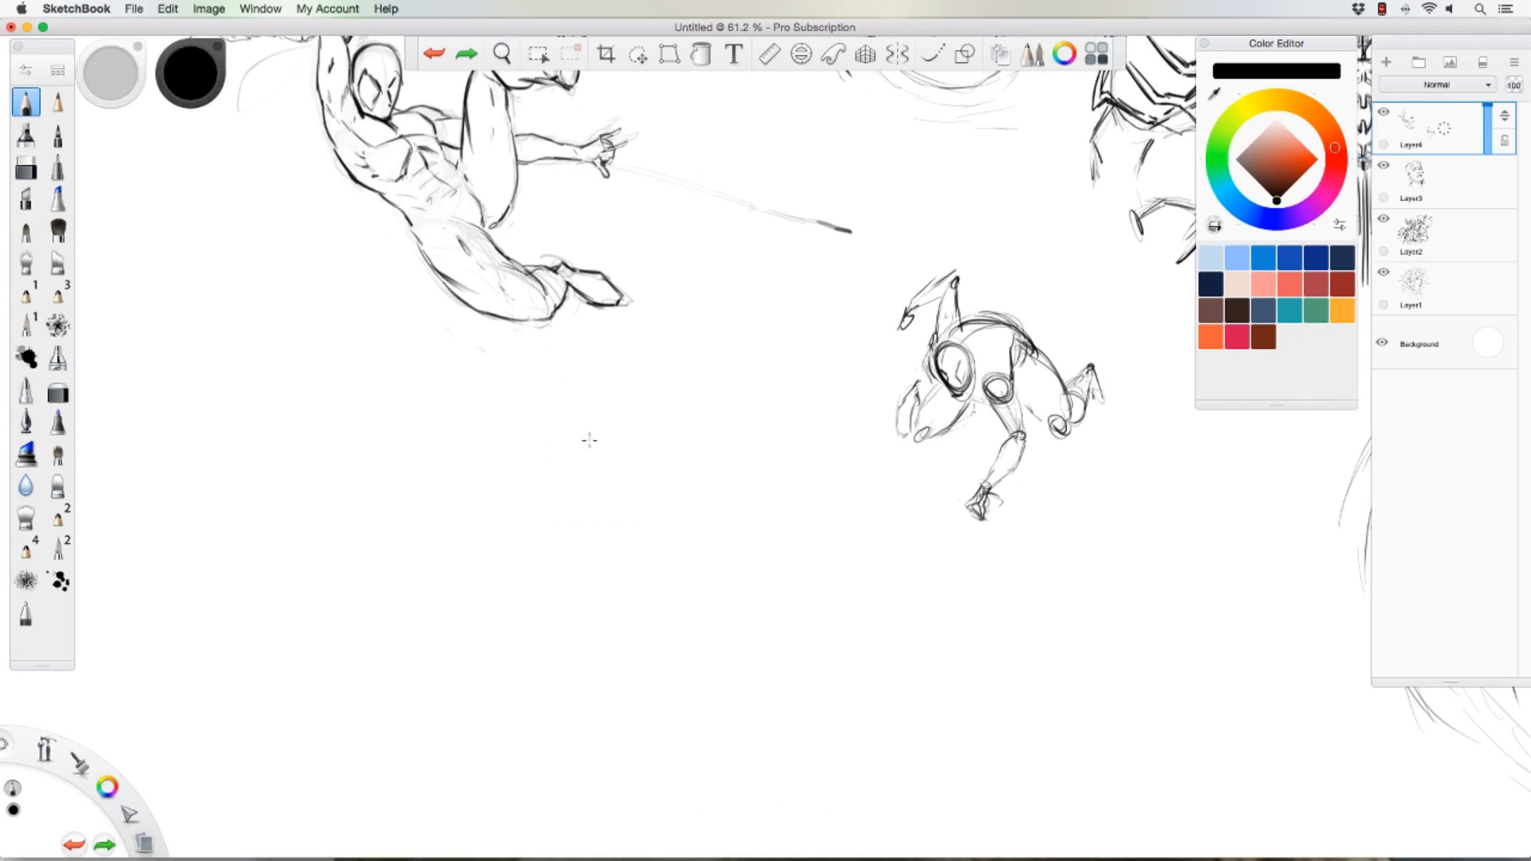
left_click_drag(615, 418, 615, 427)
mouse_move(629, 668)
left_mouse_down()
mouse_move(623, 666)
mouse_move(595, 656)
mouse_move(639, 640)
mouse_move(733, 672)
left_mouse_up()
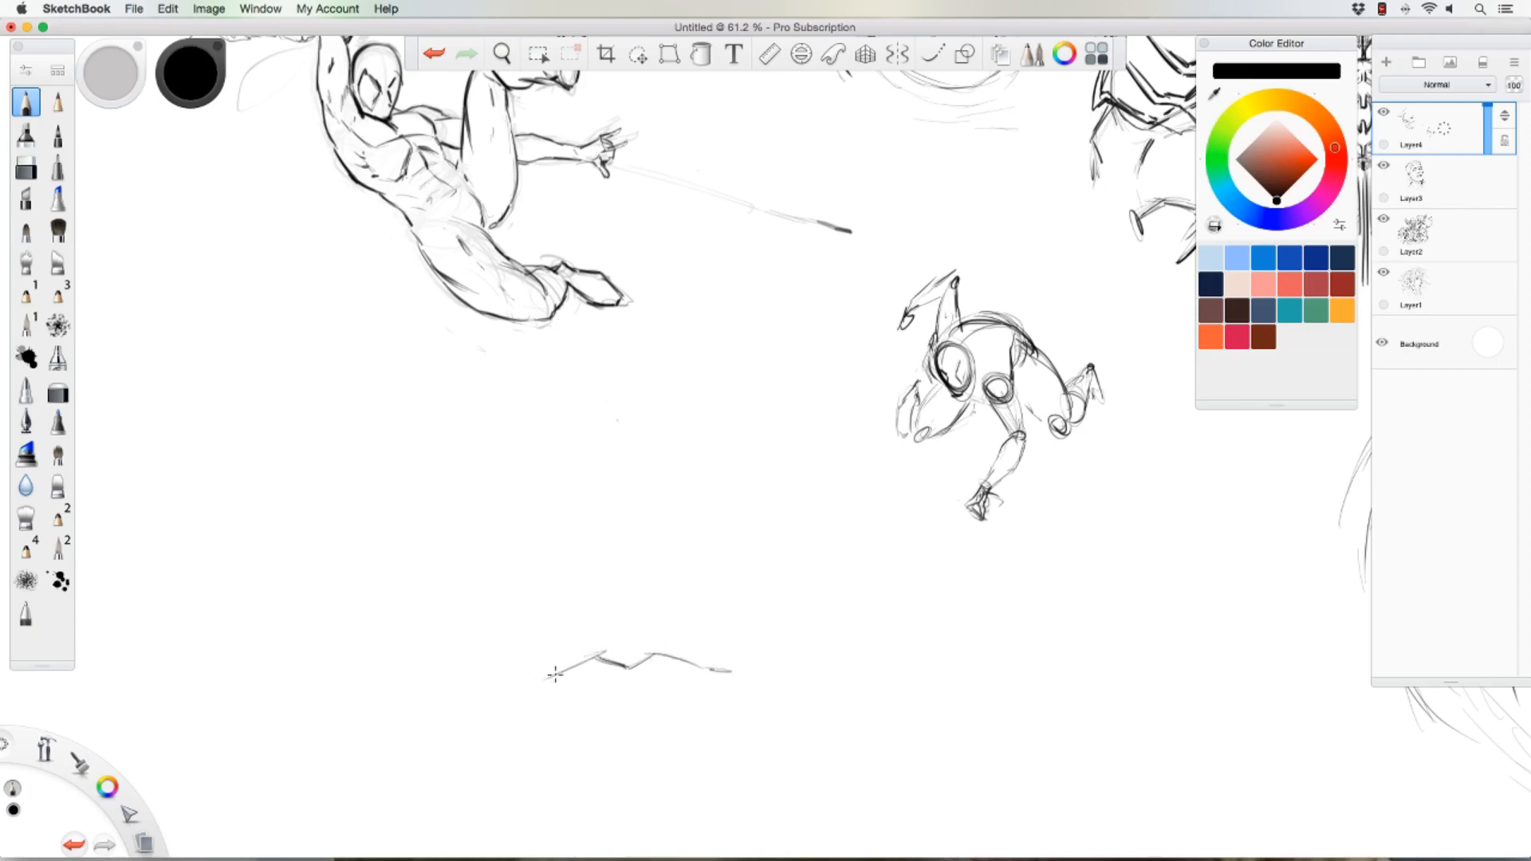
mouse_move(531, 679)
left_mouse_down()
mouse_move(708, 676)
mouse_move(590, 724)
mouse_move(685, 712)
left_mouse_up()
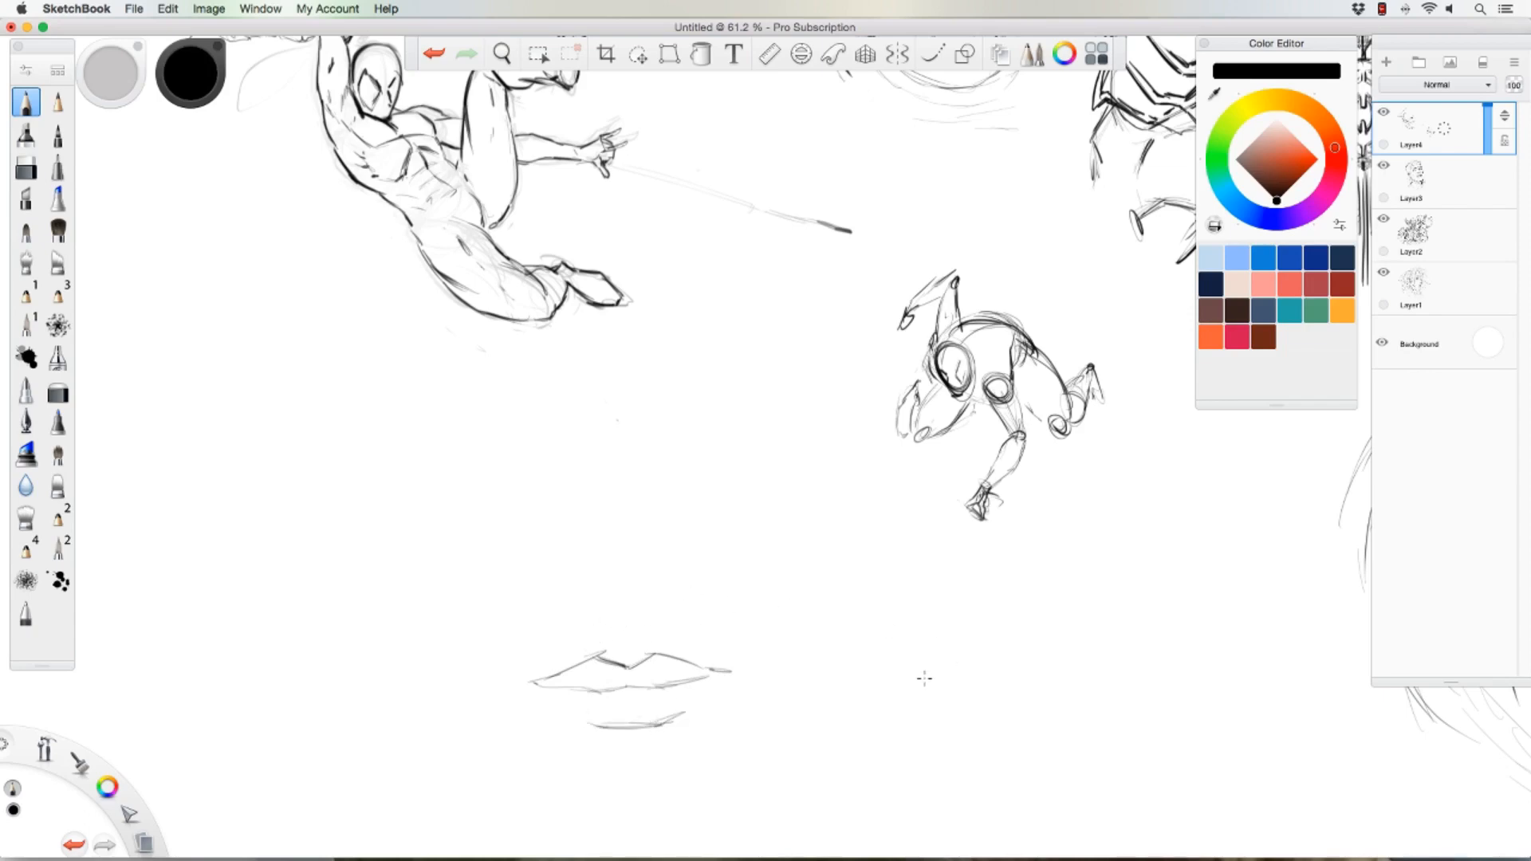
mouse_move(923, 679)
left_mouse_down()
mouse_move(1043, 642)
mouse_move(1105, 658)
mouse_move(955, 684)
left_mouse_up()
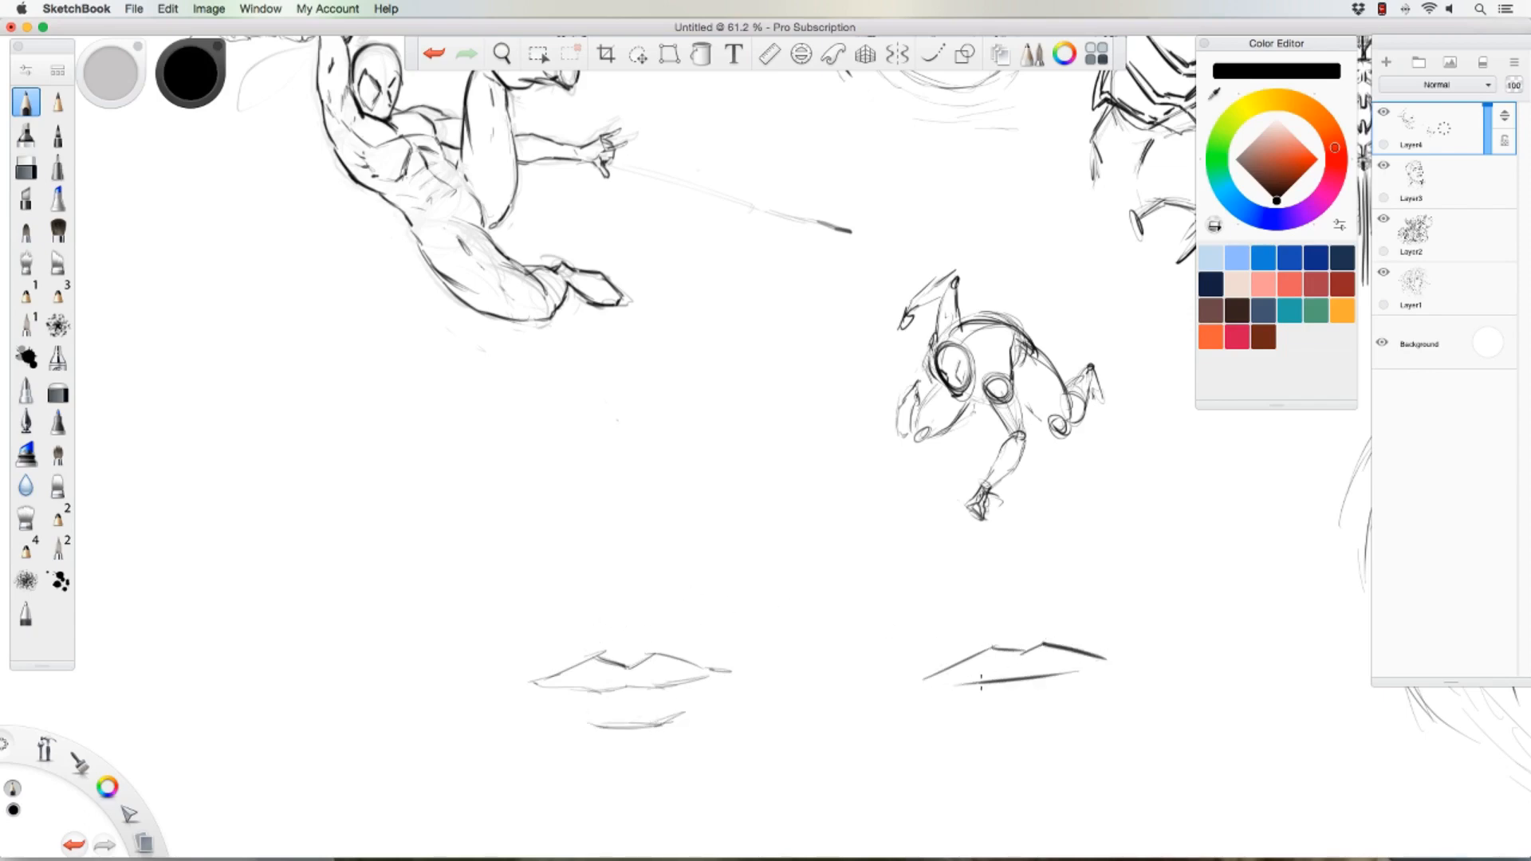
mouse_move(1096, 680)
left_mouse_down()
mouse_move(985, 716)
mouse_move(1012, 717)
mouse_move(943, 696)
left_mouse_up()
key("super+z")
key("super+z")
key("super+z")
key("super+z")
key("super+z")
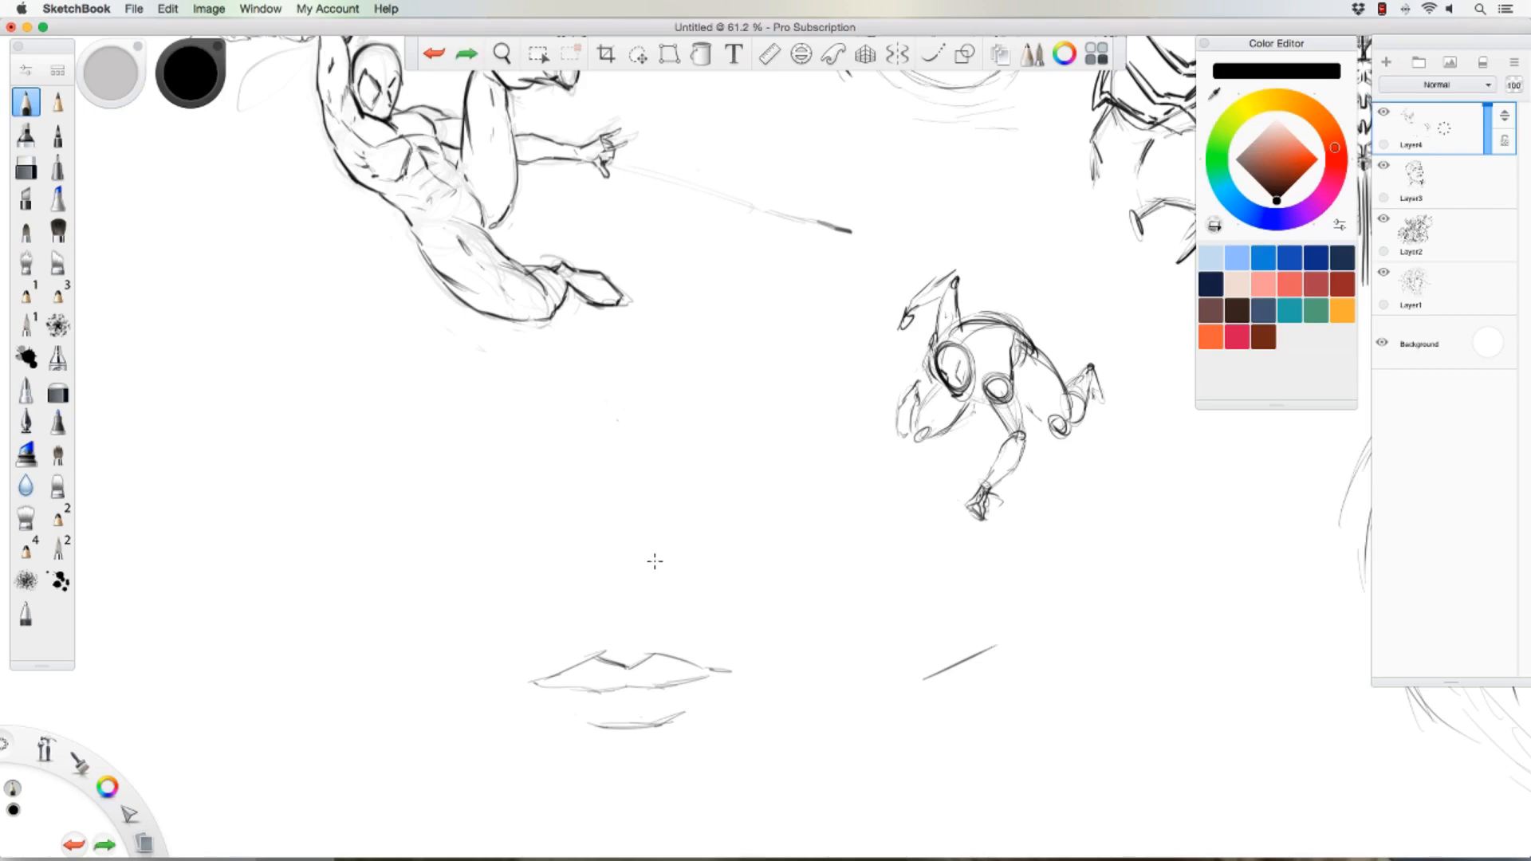
Step: Sketch a second mouth beside the first, with a circle nested in the upper-lip dip, side guides, a lower-lip curve and a shadow arc beneath
mouse_move(1100, 639)
left_mouse_down()
mouse_move(993, 651)
mouse_move(1029, 644)
mouse_move(976, 670)
left_mouse_up()
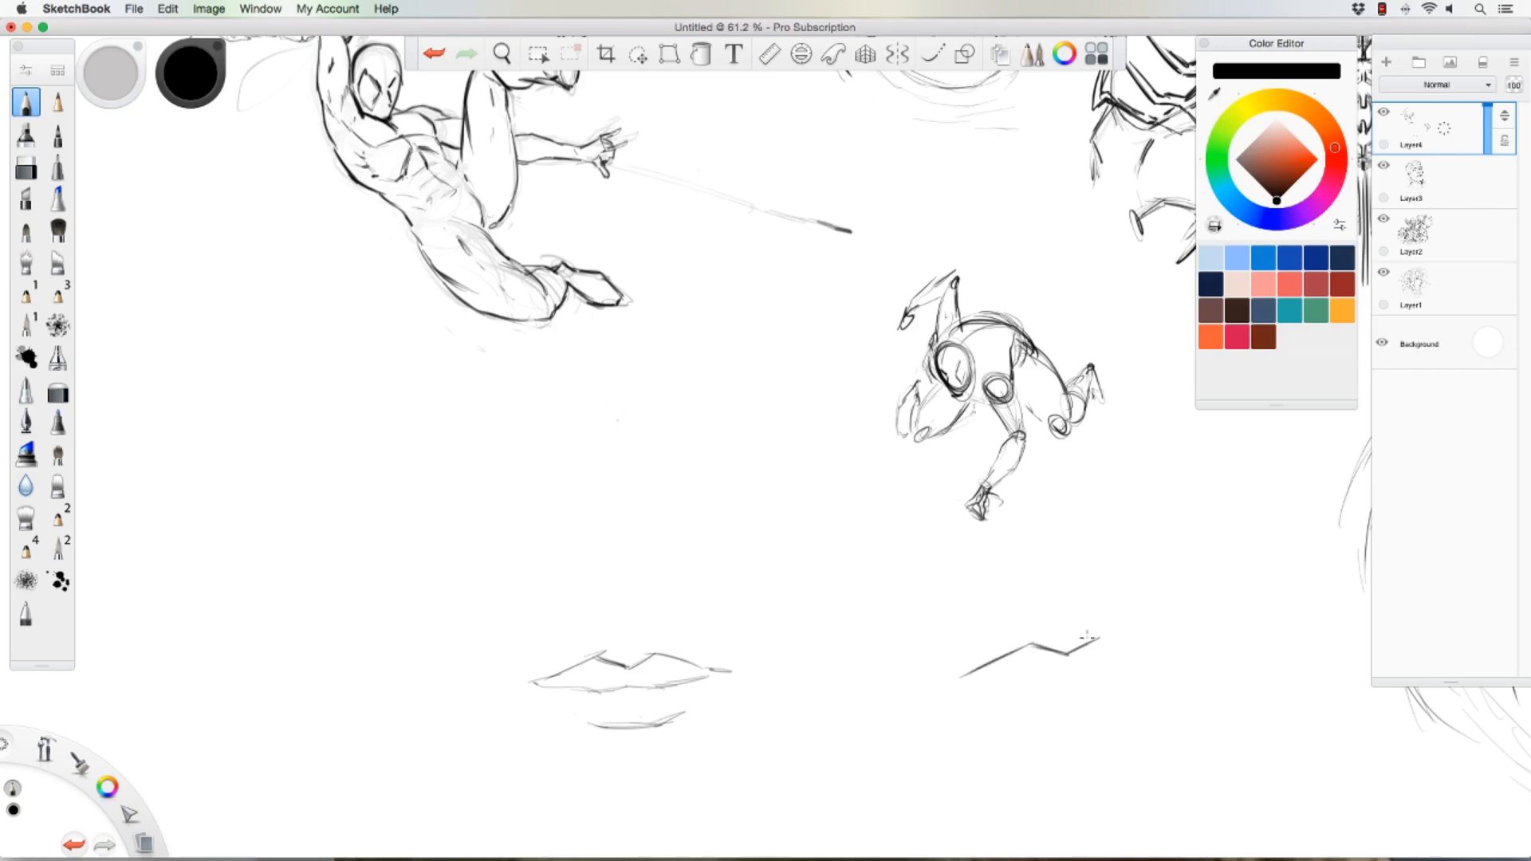
mouse_move(1088, 639)
left_mouse_down()
mouse_move(1167, 663)
mouse_move(970, 674)
left_mouse_up()
mouse_move(1061, 654)
left_mouse_down()
mouse_move(1067, 612)
mouse_move(1071, 650)
mouse_move(1046, 631)
mouse_move(1061, 611)
mouse_move(1079, 637)
mouse_move(1060, 649)
mouse_move(1042, 617)
mouse_move(1094, 639)
left_mouse_up()
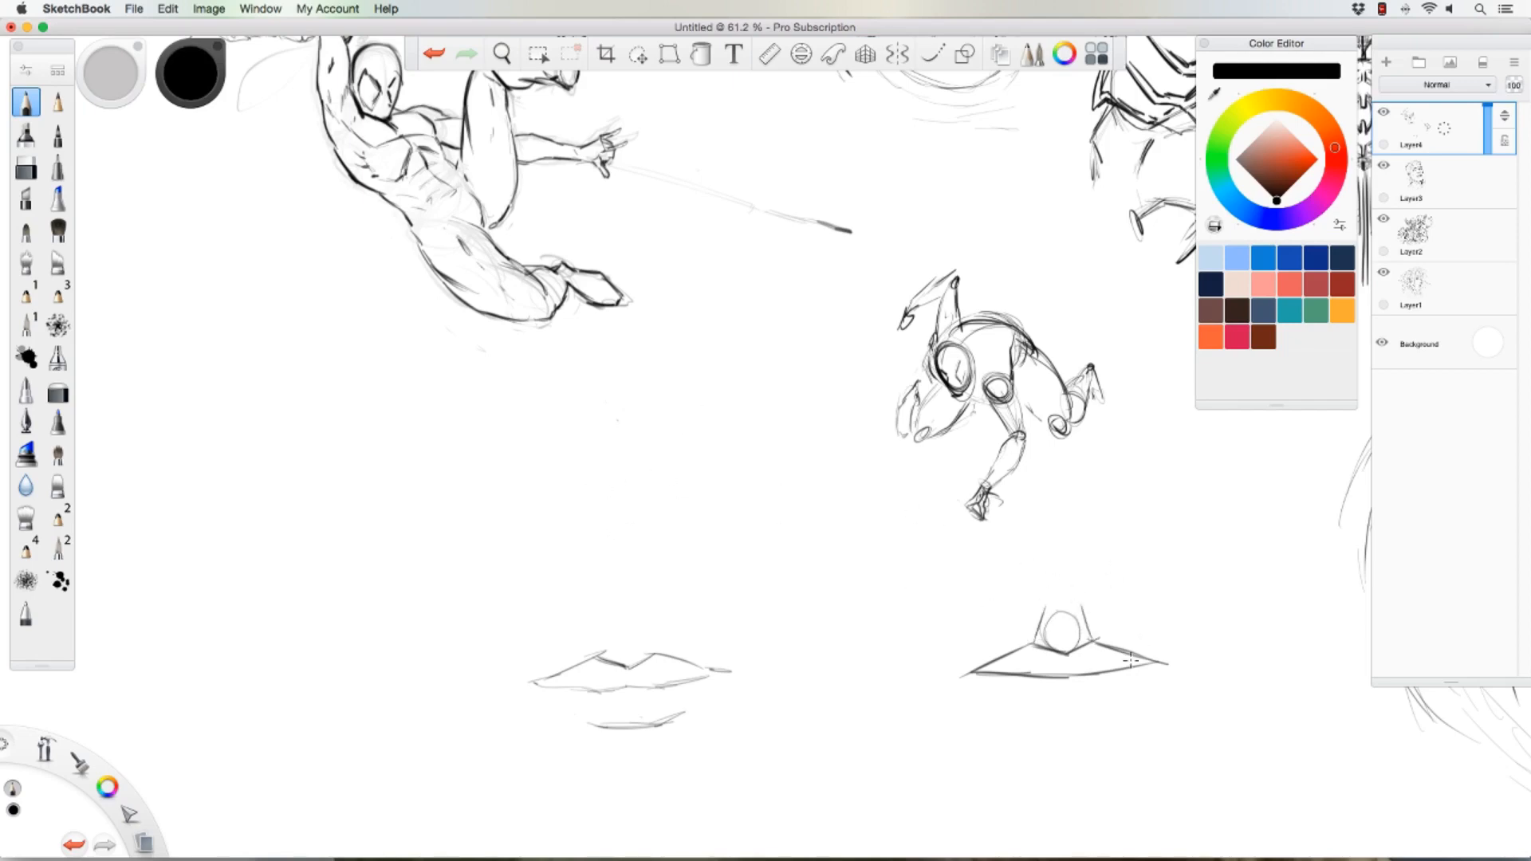
left_click_drag(1095, 718, 1035, 718)
mouse_move(1104, 715)
left_mouse_down()
mouse_move(1017, 717)
mouse_move(1042, 719)
mouse_move(988, 695)
left_mouse_up()
mouse_move(1077, 717)
left_mouse_down()
mouse_move(1115, 703)
mouse_move(1042, 728)
mouse_move(1096, 744)
mouse_move(1040, 741)
mouse_move(1101, 745)
mouse_move(1026, 747)
left_mouse_up()
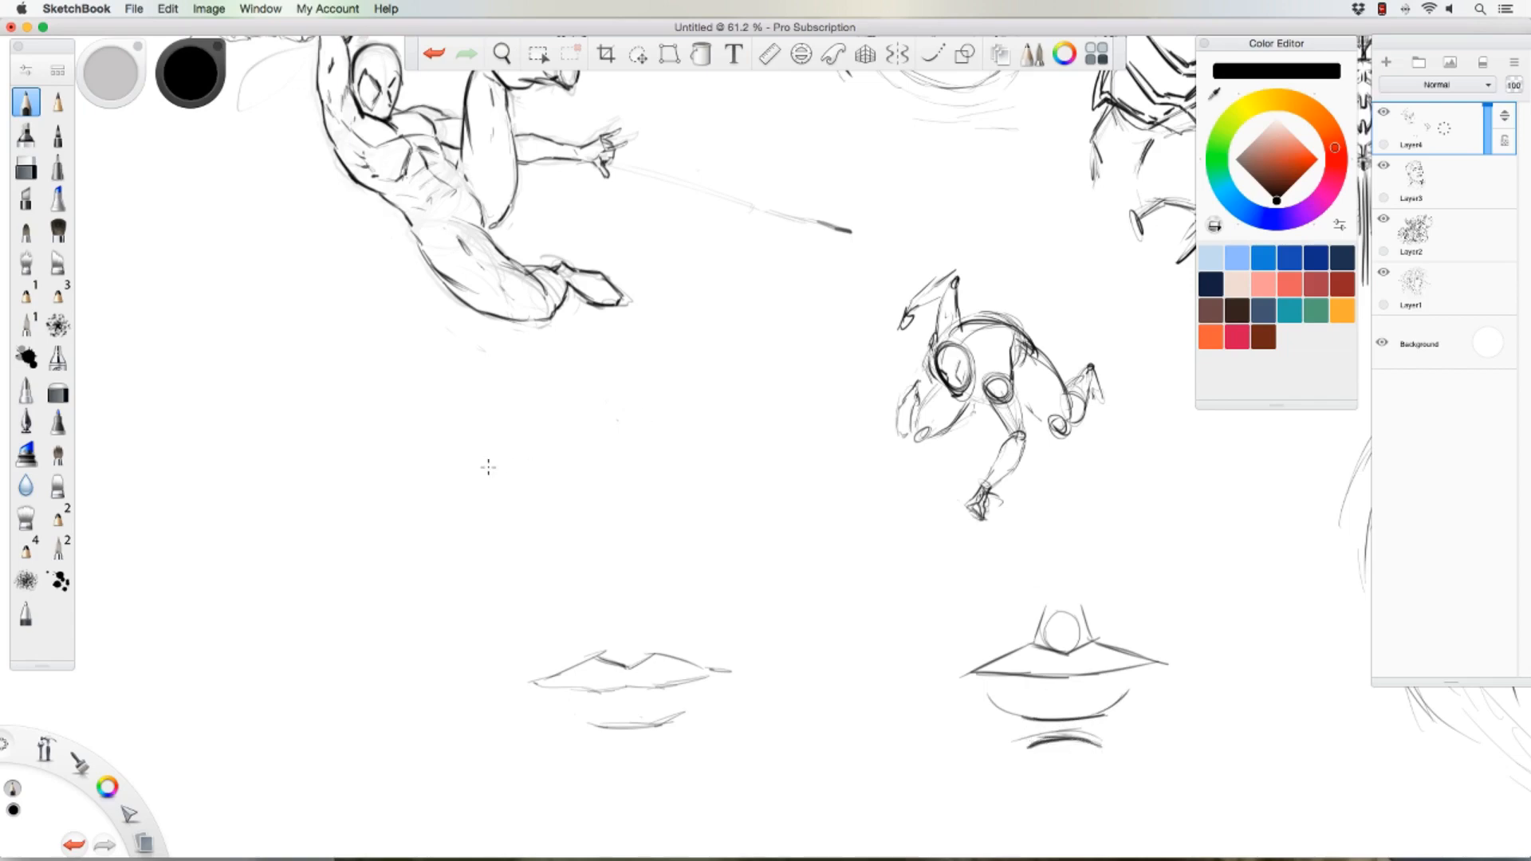
Step: Darken the first mouth's upper-lip outline and corners, and construct a tapered, wedge-shaped nose above it
mouse_move(596, 653)
left_mouse_down()
mouse_move(546, 679)
mouse_move(662, 687)
mouse_move(618, 690)
left_mouse_up()
left_click_drag(719, 668, 735, 674)
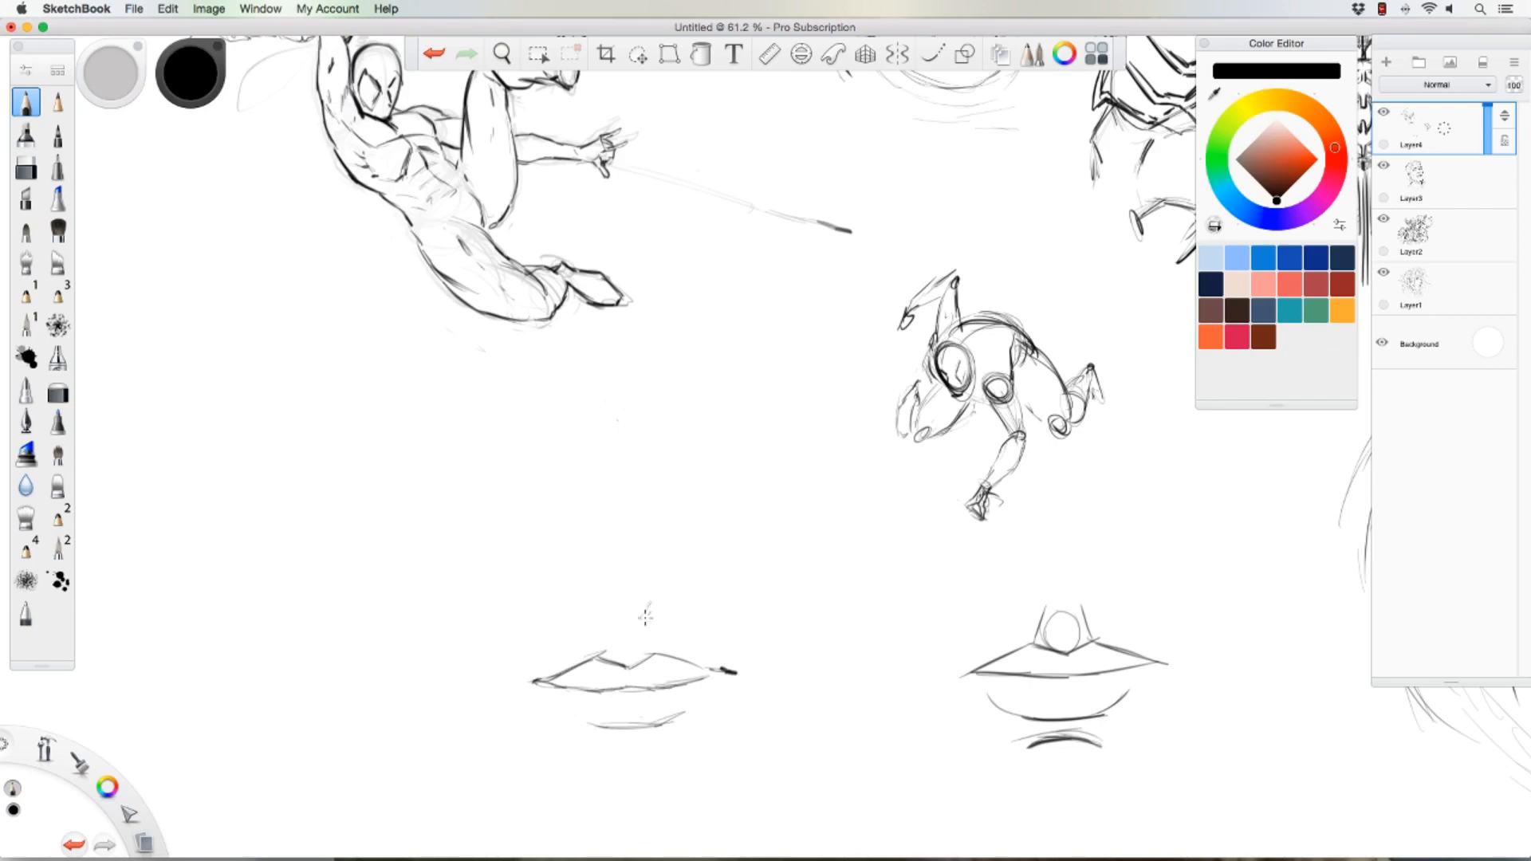
mouse_move(654, 603)
left_mouse_down()
mouse_move(633, 627)
mouse_move(669, 597)
mouse_move(629, 622)
mouse_move(621, 607)
mouse_move(660, 598)
mouse_move(602, 603)
mouse_move(621, 478)
mouse_move(594, 595)
left_mouse_up()
left_click_drag(621, 479, 662, 599)
left_click_drag(621, 480, 664, 595)
left_click_drag(622, 483, 589, 598)
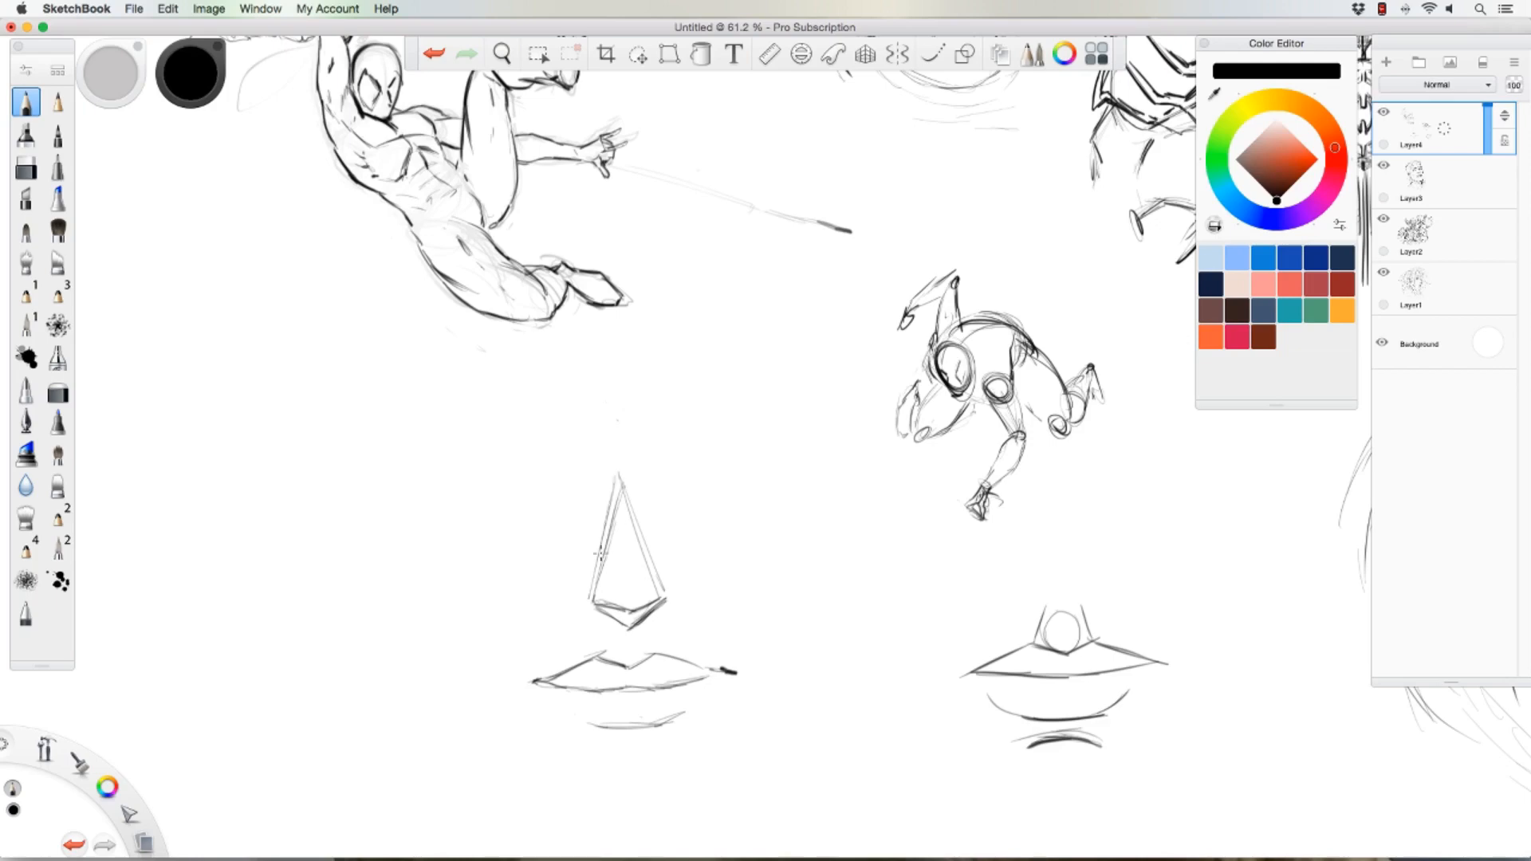
mouse_move(616, 479)
left_mouse_down()
mouse_move(598, 587)
mouse_move(624, 483)
mouse_move(658, 601)
mouse_move(601, 608)
mouse_move(629, 632)
mouse_move(665, 603)
left_mouse_up()
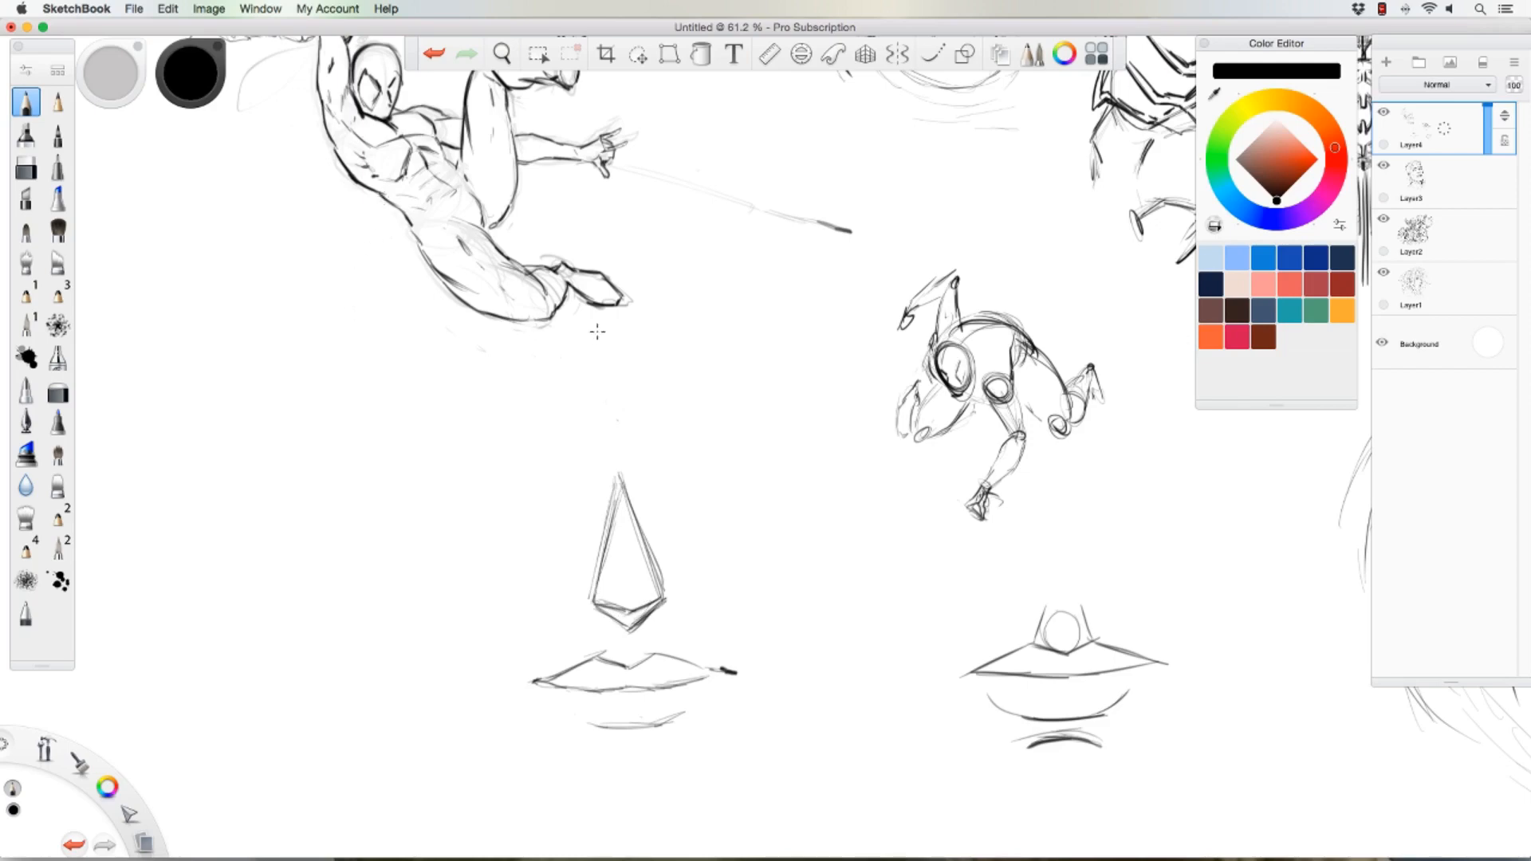
Step: Add the flared brow wedge atop the nose, a small circle between nose and upper lip, and an arc under the lower lip
mouse_move(592, 481)
left_mouse_down()
mouse_move(615, 500)
mouse_move(642, 472)
mouse_move(600, 490)
left_mouse_up()
mouse_move(628, 630)
left_mouse_down()
mouse_move(626, 666)
mouse_move(644, 653)
left_mouse_up()
left_click_drag(626, 738, 658, 748)
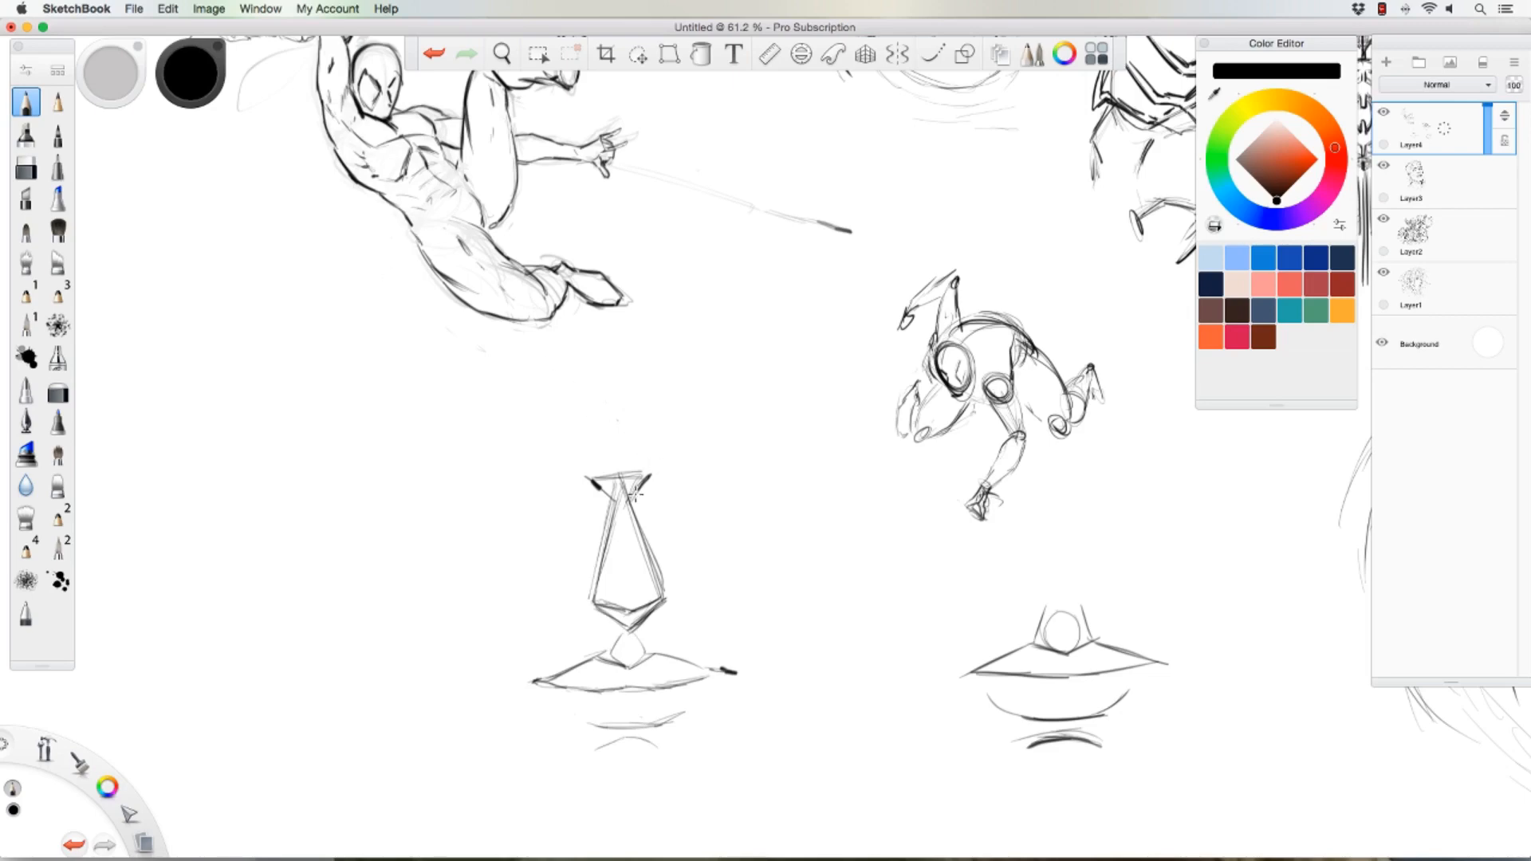
left_click_drag(634, 503, 655, 475)
Step: Draw a large eye beside the nose, built on a circular eyeball with upper and lower lids, a crease, a pupil and an under-eye line
mouse_move(263, 541)
left_mouse_down()
mouse_move(280, 529)
mouse_move(236, 568)
mouse_move(264, 643)
left_mouse_up()
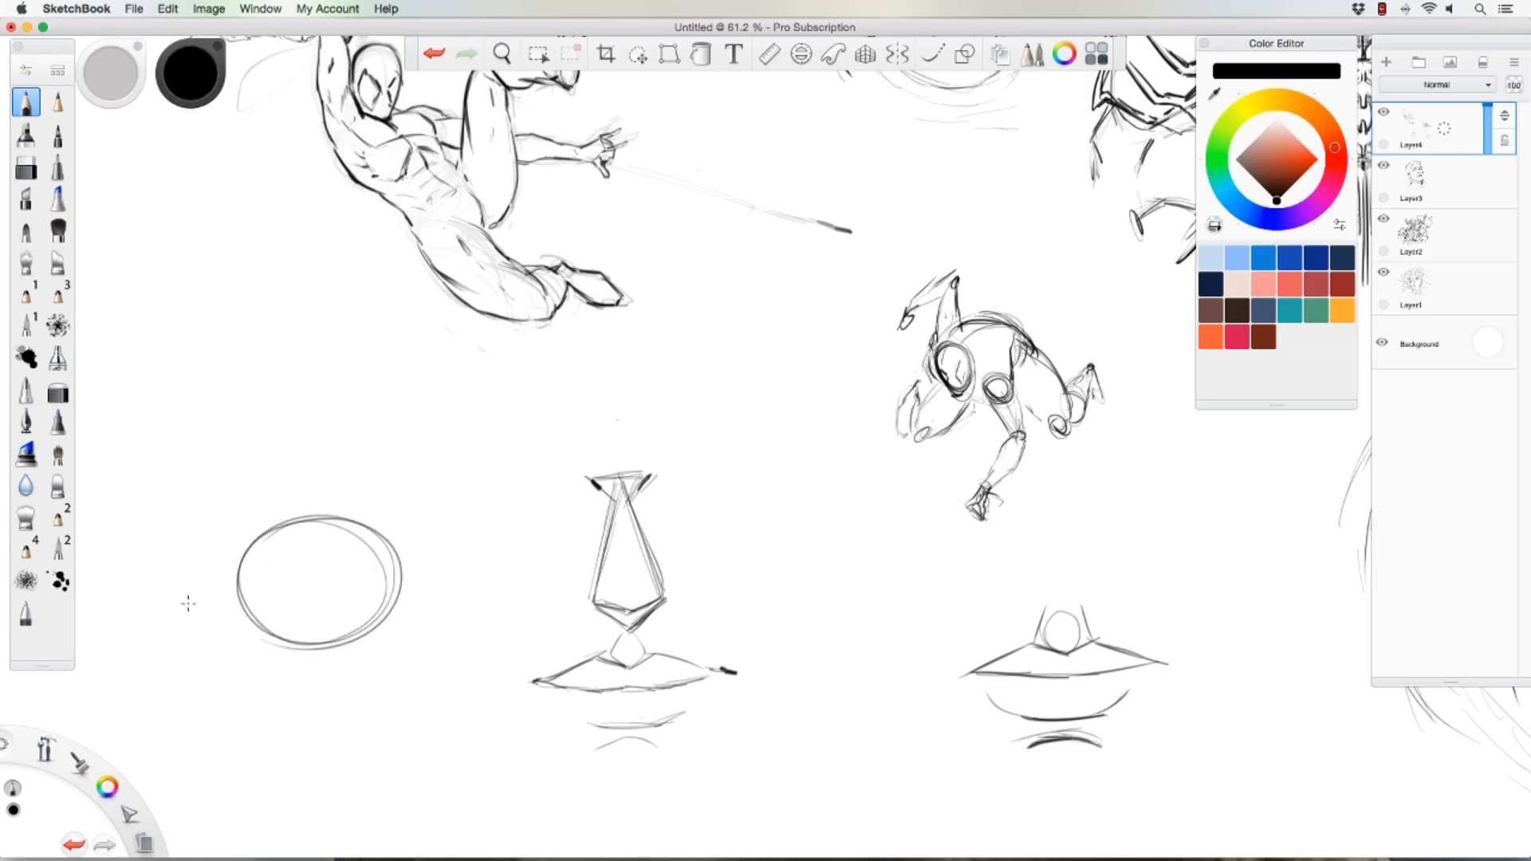
mouse_move(188, 604)
left_mouse_down()
mouse_move(239, 562)
mouse_move(386, 556)
mouse_move(286, 631)
mouse_move(437, 588)
left_mouse_up()
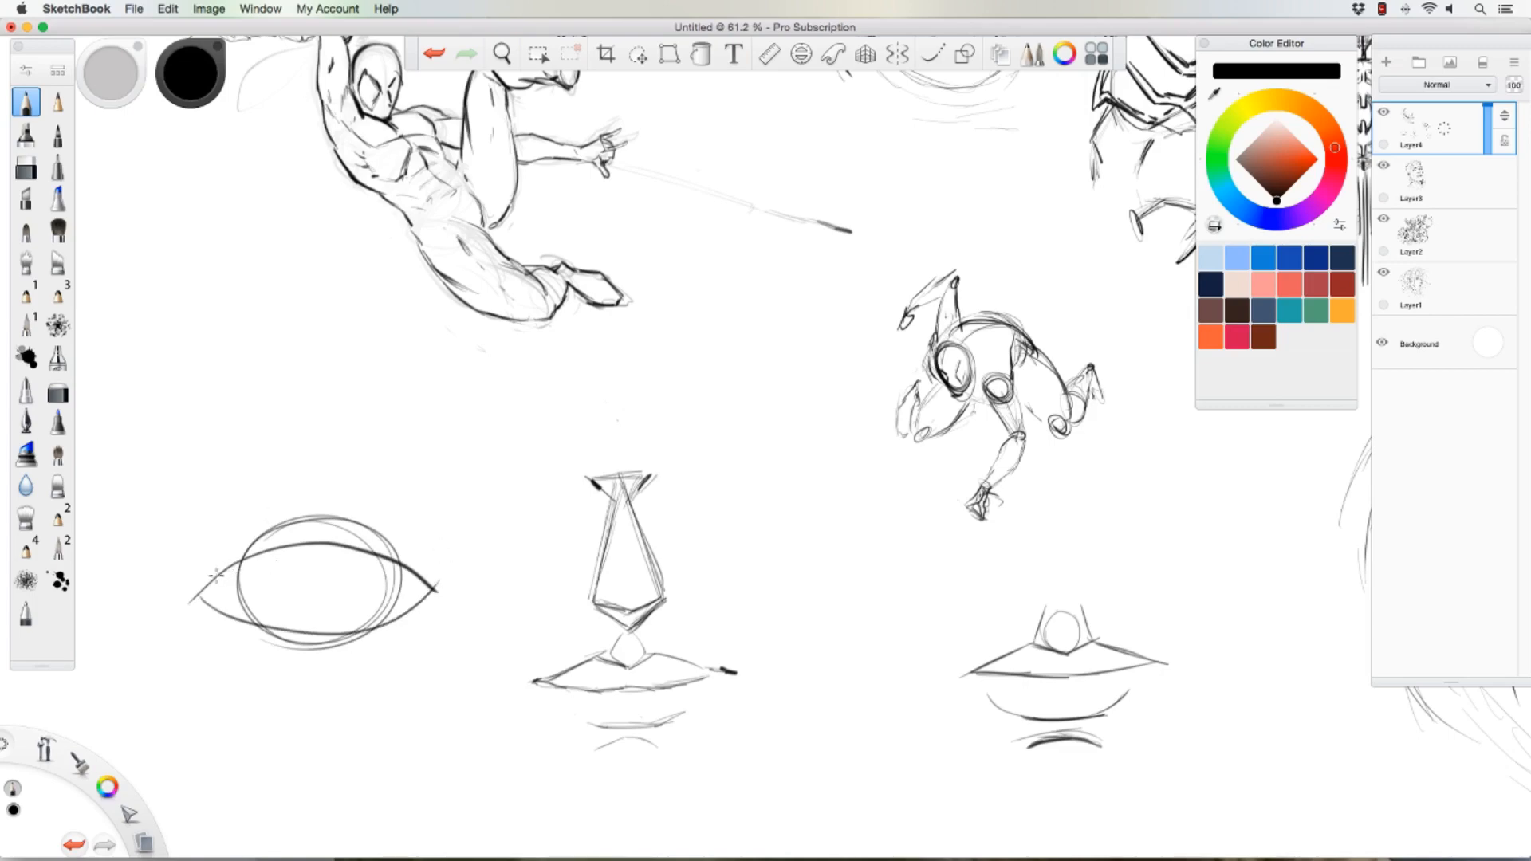
mouse_move(205, 588)
left_mouse_down()
mouse_move(316, 548)
mouse_move(425, 587)
mouse_move(297, 635)
mouse_move(410, 616)
left_mouse_up()
mouse_move(243, 532)
left_mouse_down()
mouse_move(244, 601)
mouse_move(392, 580)
mouse_move(277, 519)
mouse_move(212, 588)
mouse_move(231, 563)
mouse_move(334, 519)
mouse_move(439, 570)
left_mouse_up()
left_click_drag(205, 568, 279, 530)
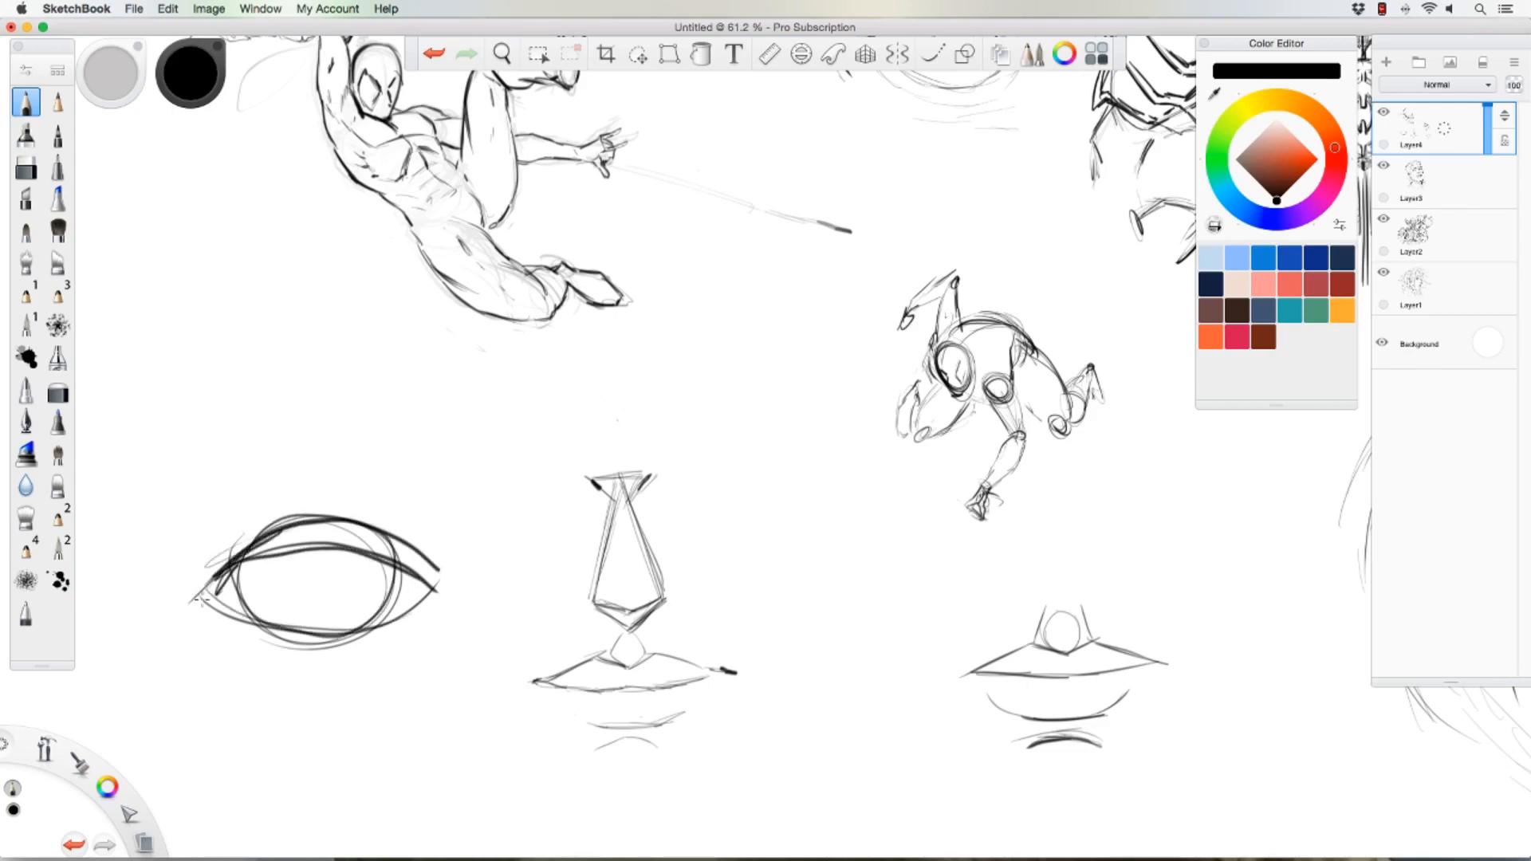
mouse_move(201, 600)
left_mouse_down()
mouse_move(419, 658)
mouse_move(205, 608)
mouse_move(243, 625)
left_mouse_up()
mouse_move(311, 563)
left_mouse_down()
mouse_move(300, 582)
mouse_move(317, 566)
left_mouse_up()
mouse_move(246, 561)
left_mouse_down()
mouse_move(247, 592)
mouse_move(205, 585)
mouse_move(236, 564)
left_mouse_up()
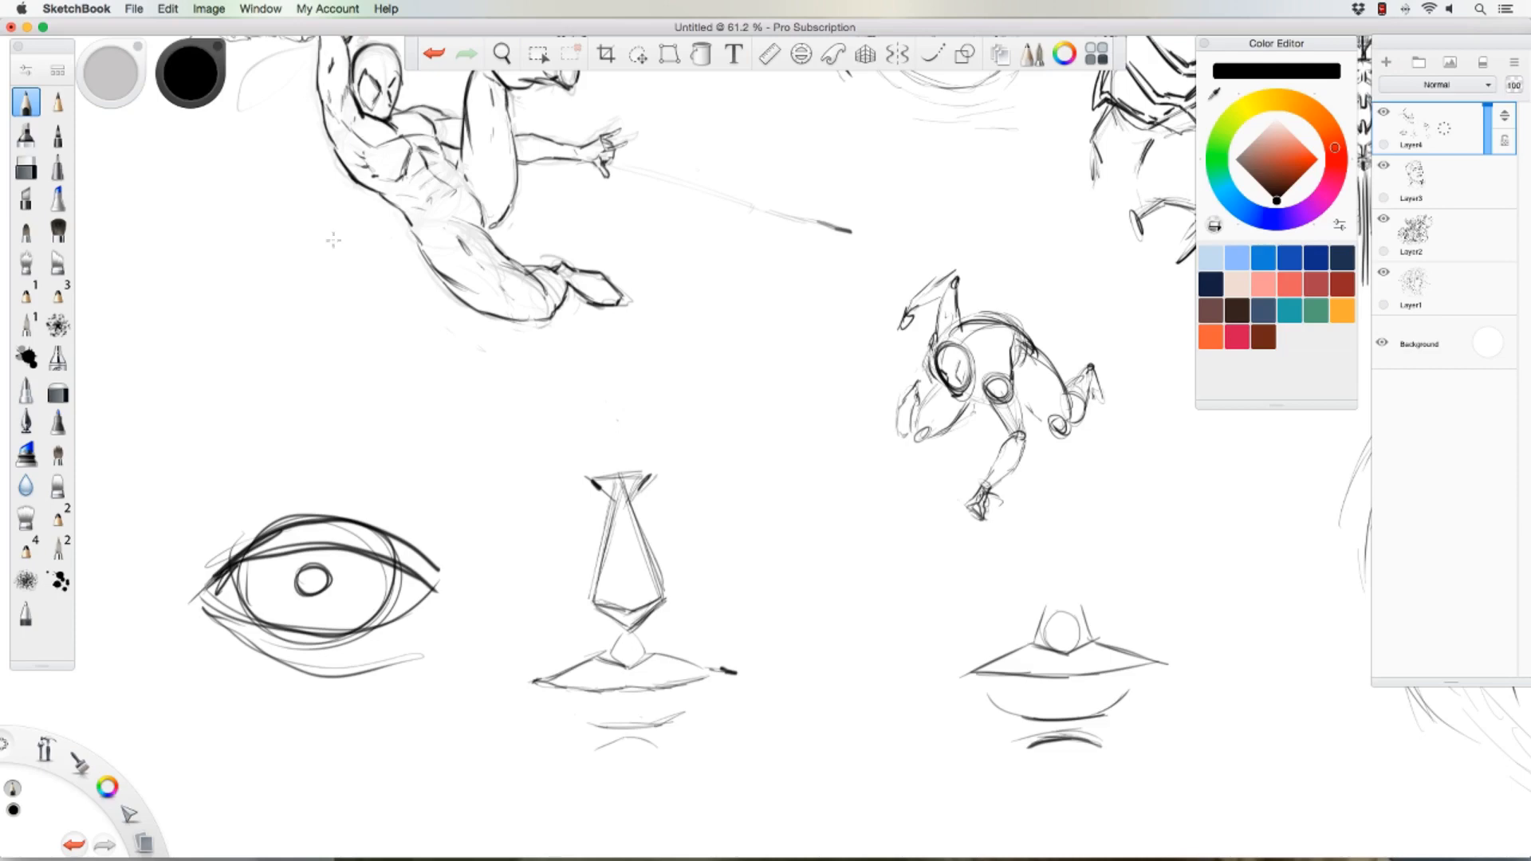
Step: Lasso the large eye sketch beside the nose and delete it
left_click(639, 54)
mouse_move(195, 540)
left_mouse_down()
mouse_move(452, 504)
mouse_move(316, 744)
mouse_move(195, 534)
left_mouse_up()
key("Delete")
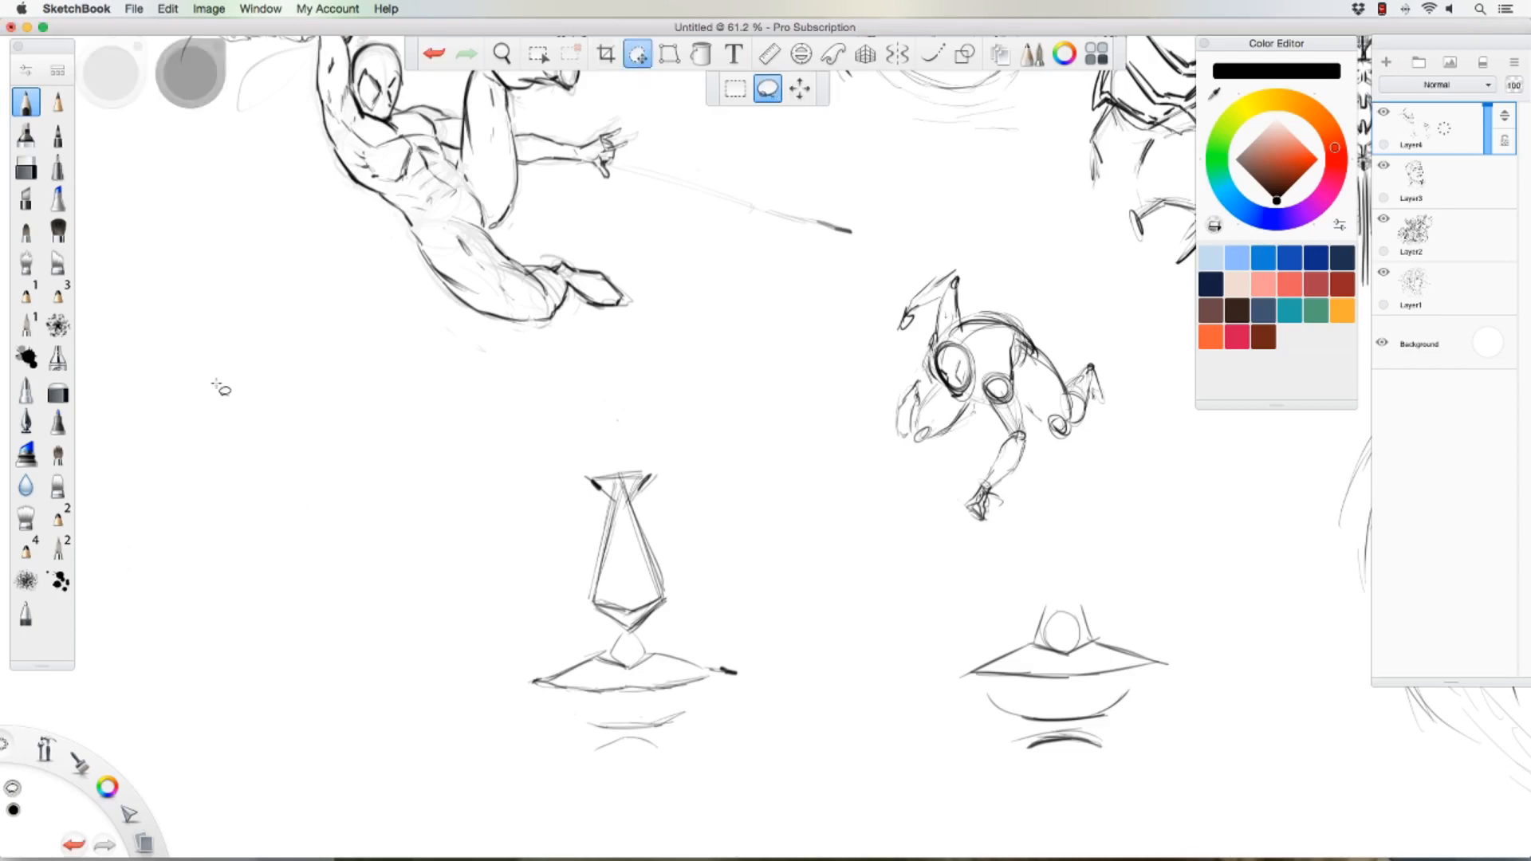
Step: Pencil a hexagonal eye-socket guide on each side of the nose bridge
left_click(30, 104)
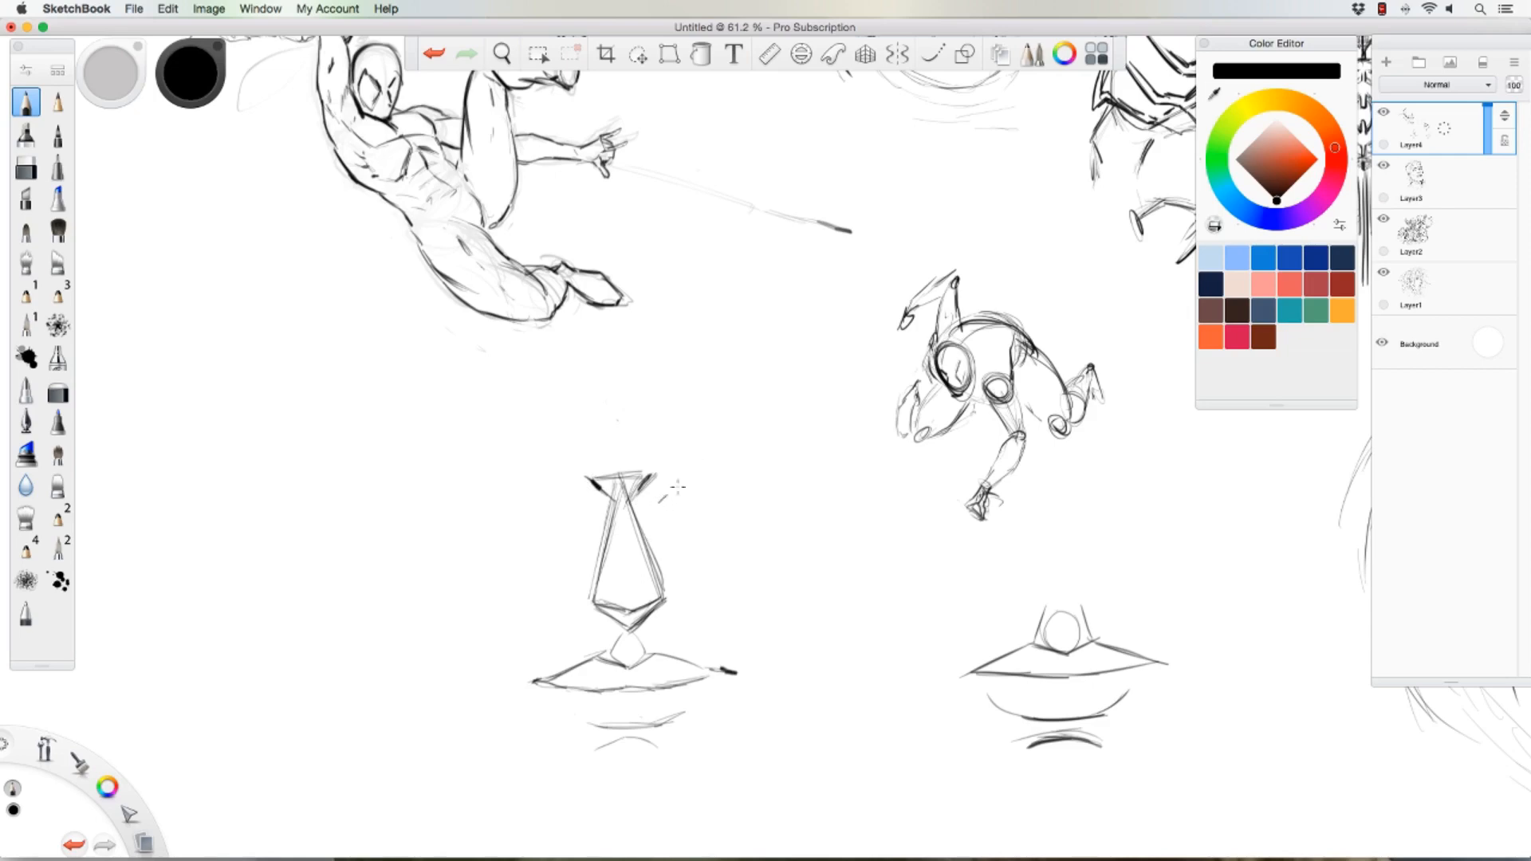
mouse_move(660, 502)
left_mouse_down()
mouse_move(761, 462)
mouse_move(770, 498)
mouse_move(798, 503)
mouse_move(766, 532)
mouse_move(690, 530)
mouse_move(627, 486)
mouse_move(517, 480)
mouse_move(477, 486)
mouse_move(452, 515)
mouse_move(550, 533)
mouse_move(493, 535)
mouse_move(583, 506)
left_mouse_up()
left_click_drag(546, 482, 587, 503)
left_click_drag(694, 472, 660, 503)
left_click_drag(662, 506, 688, 528)
mouse_move(556, 531)
left_mouse_down()
mouse_move(583, 508)
mouse_move(494, 540)
mouse_move(480, 529)
left_mouse_up()
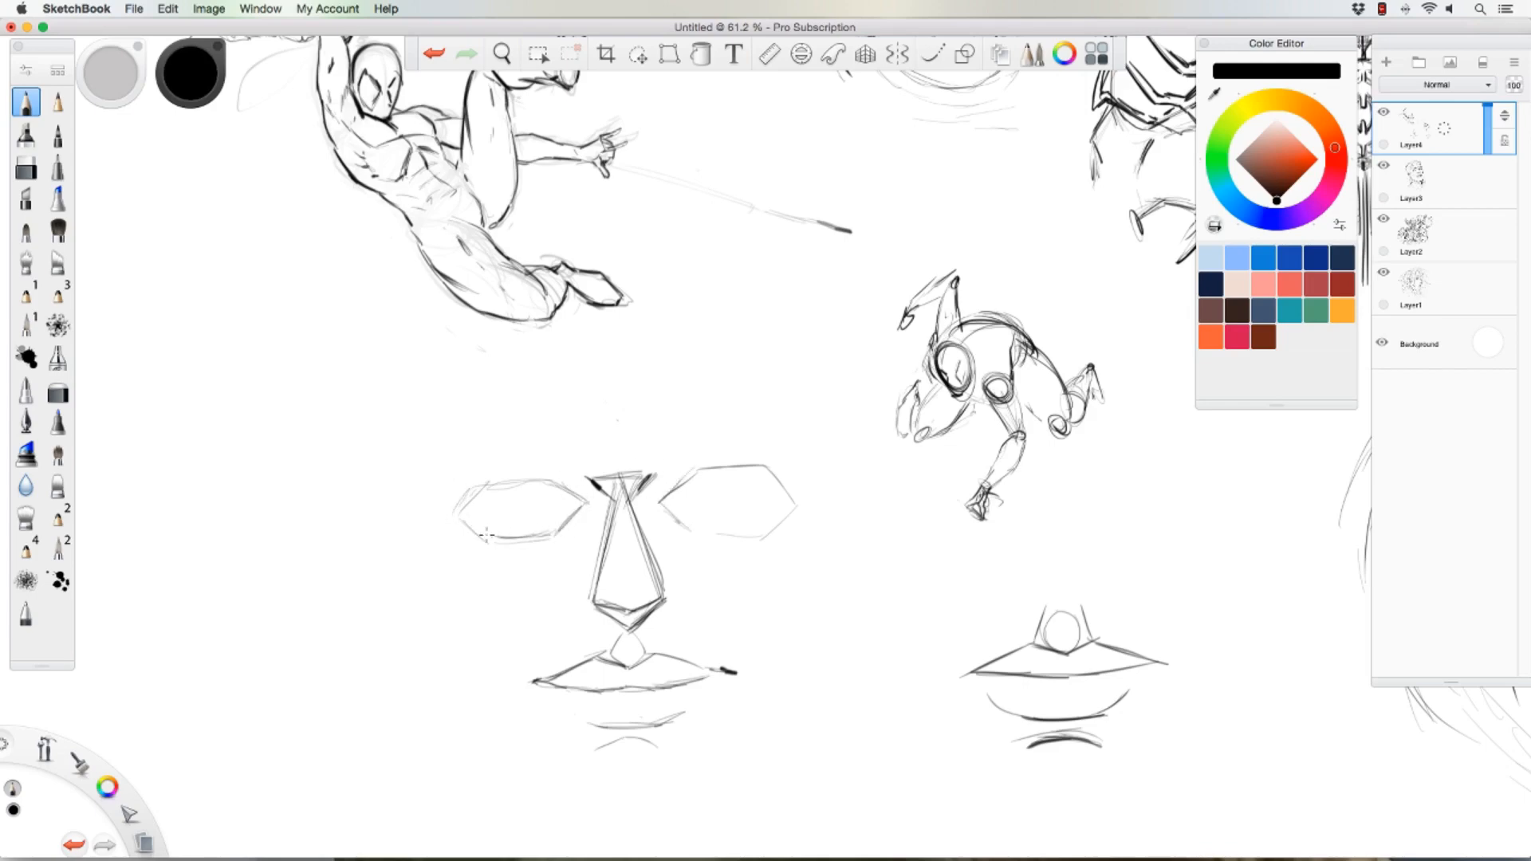
mouse_move(657, 503)
left_mouse_down()
mouse_move(777, 533)
mouse_move(705, 536)
left_mouse_up()
left_click_drag(564, 540, 540, 536)
Step: Use the ruler to draw a nearly horizontal guide line through both eye hexagons, and dismiss the ruler
left_click(769, 54)
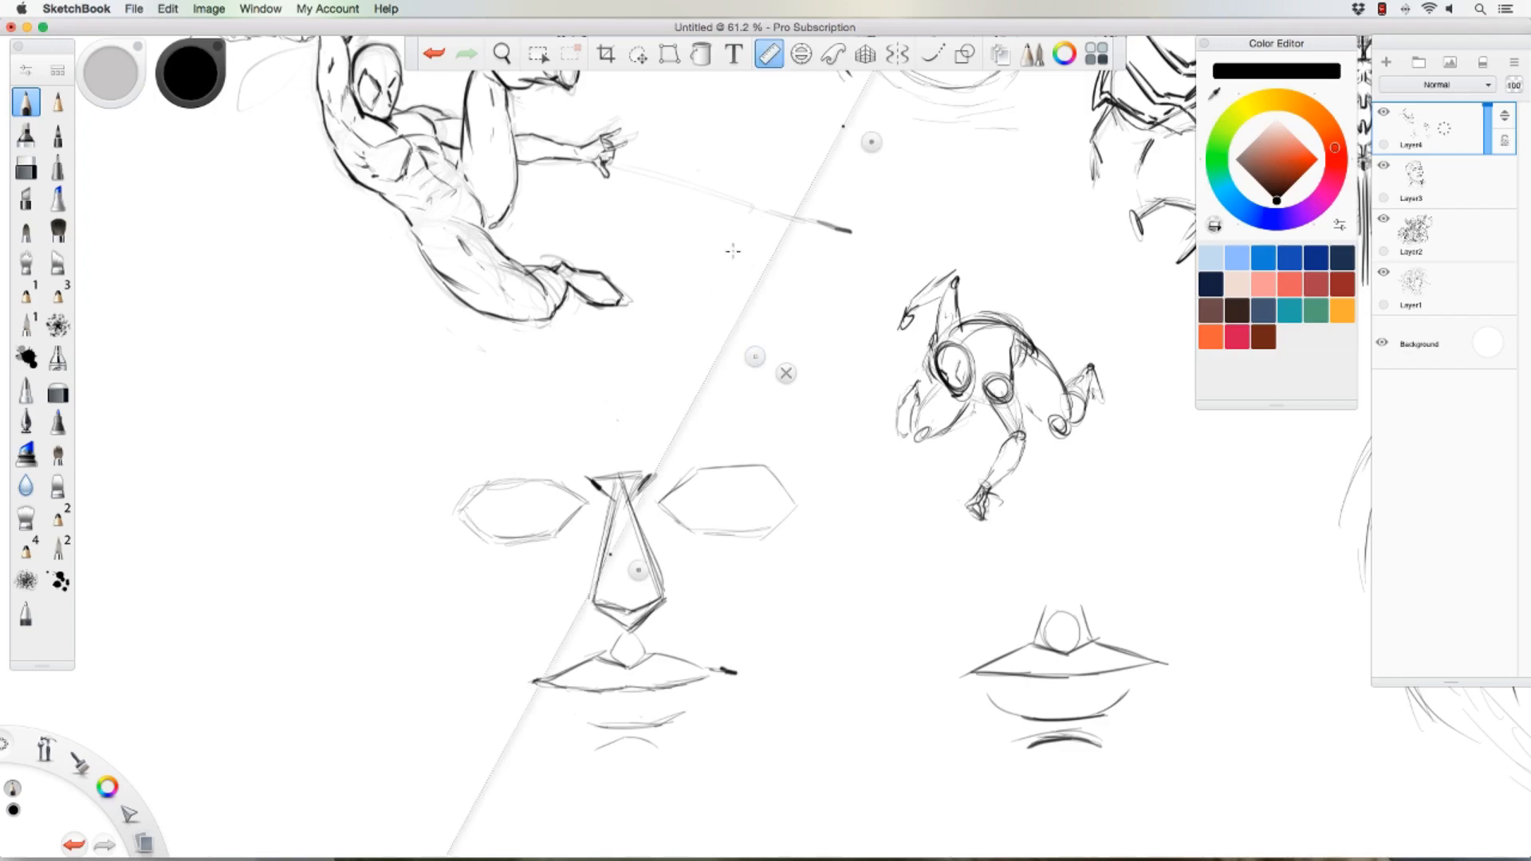
left_click_drag(865, 164, 806, 529)
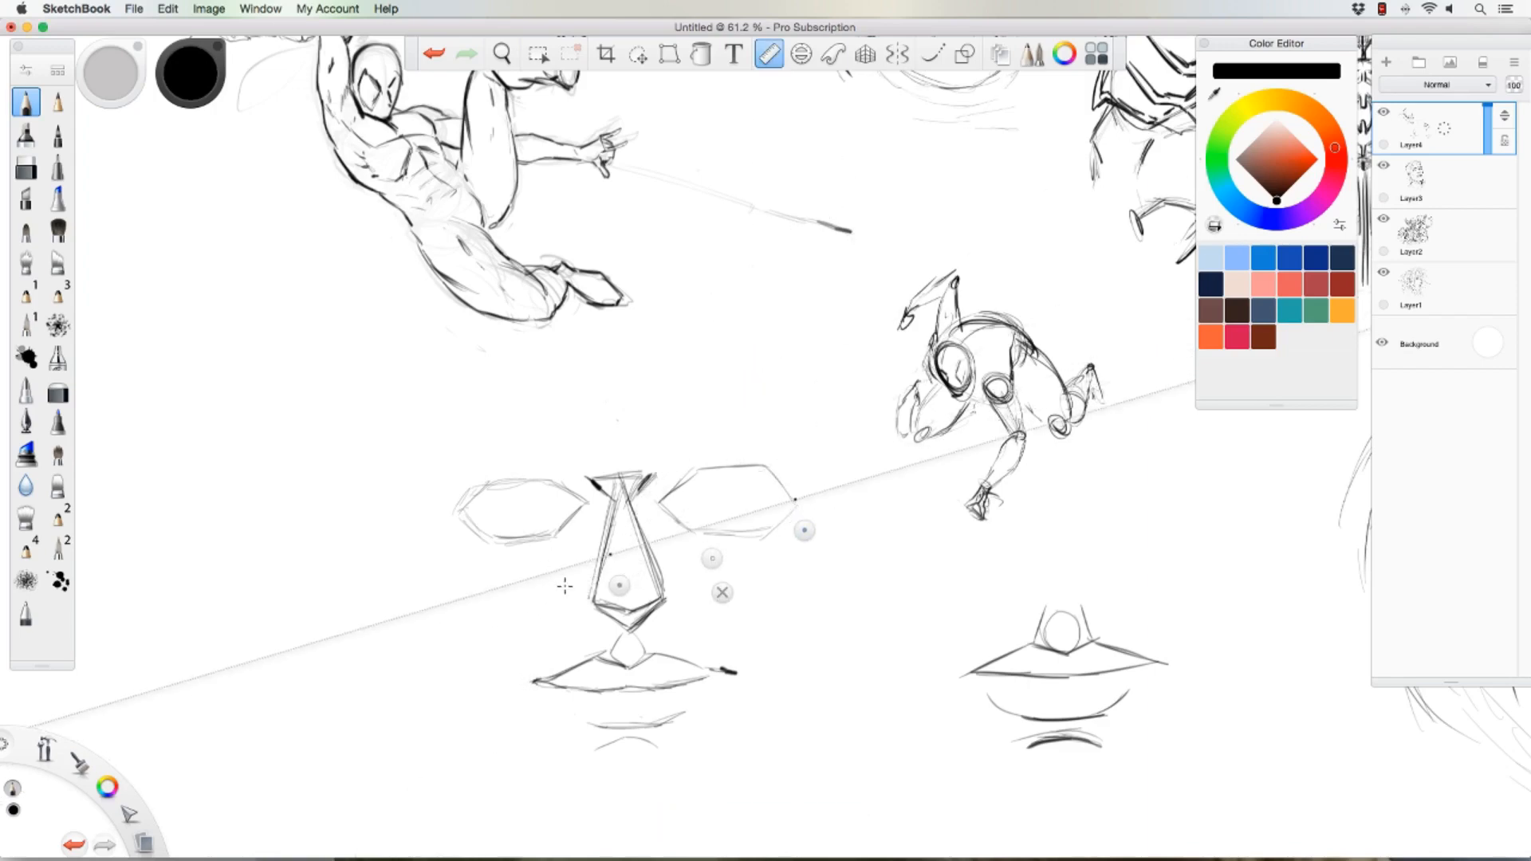
mouse_move(620, 585)
left_mouse_down()
mouse_move(454, 536)
mouse_move(808, 500)
left_mouse_up()
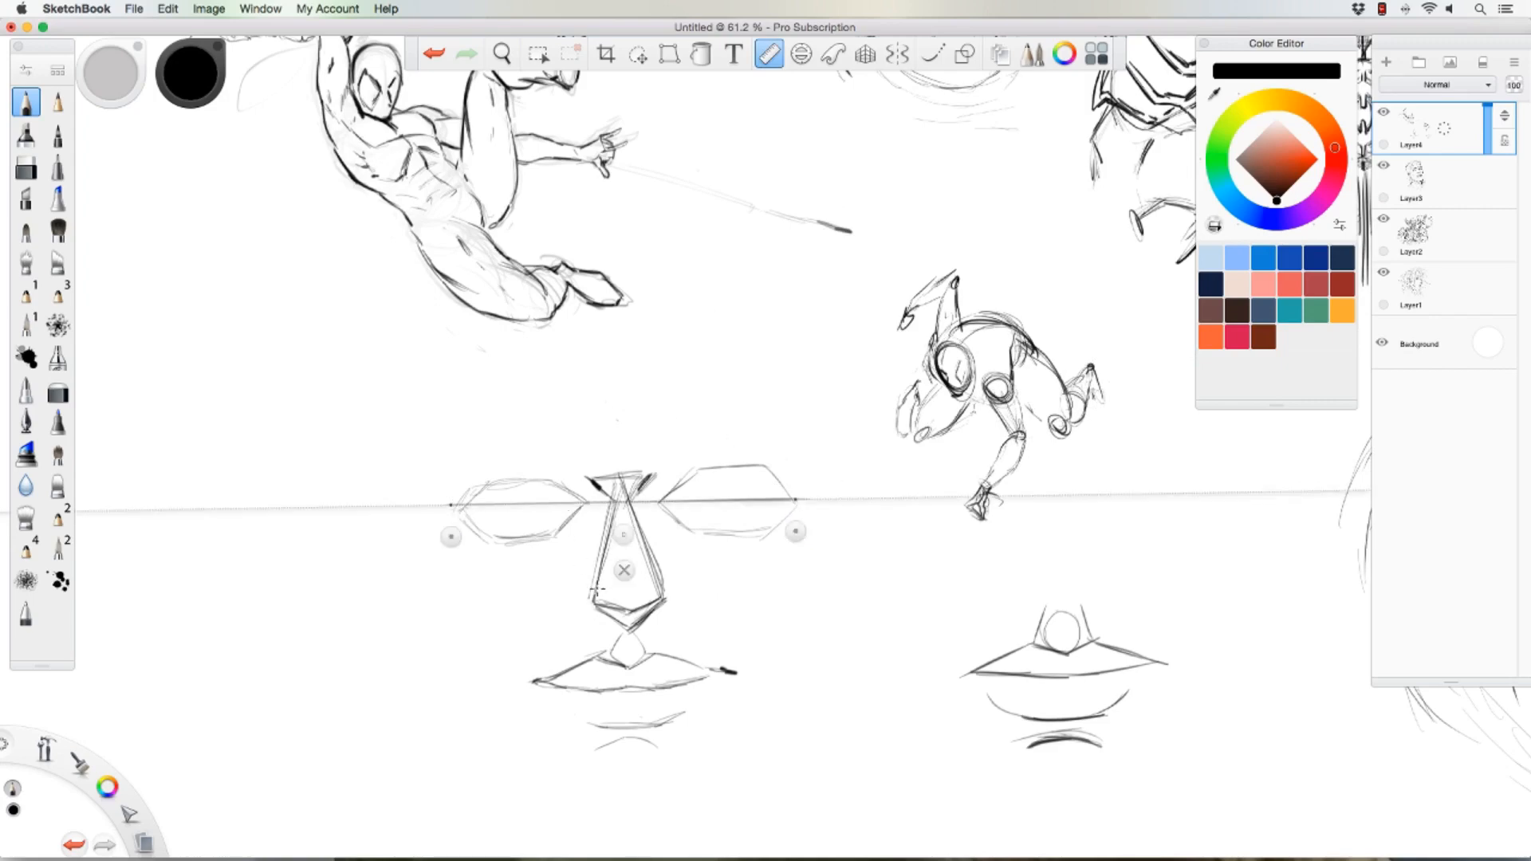
left_click(624, 572)
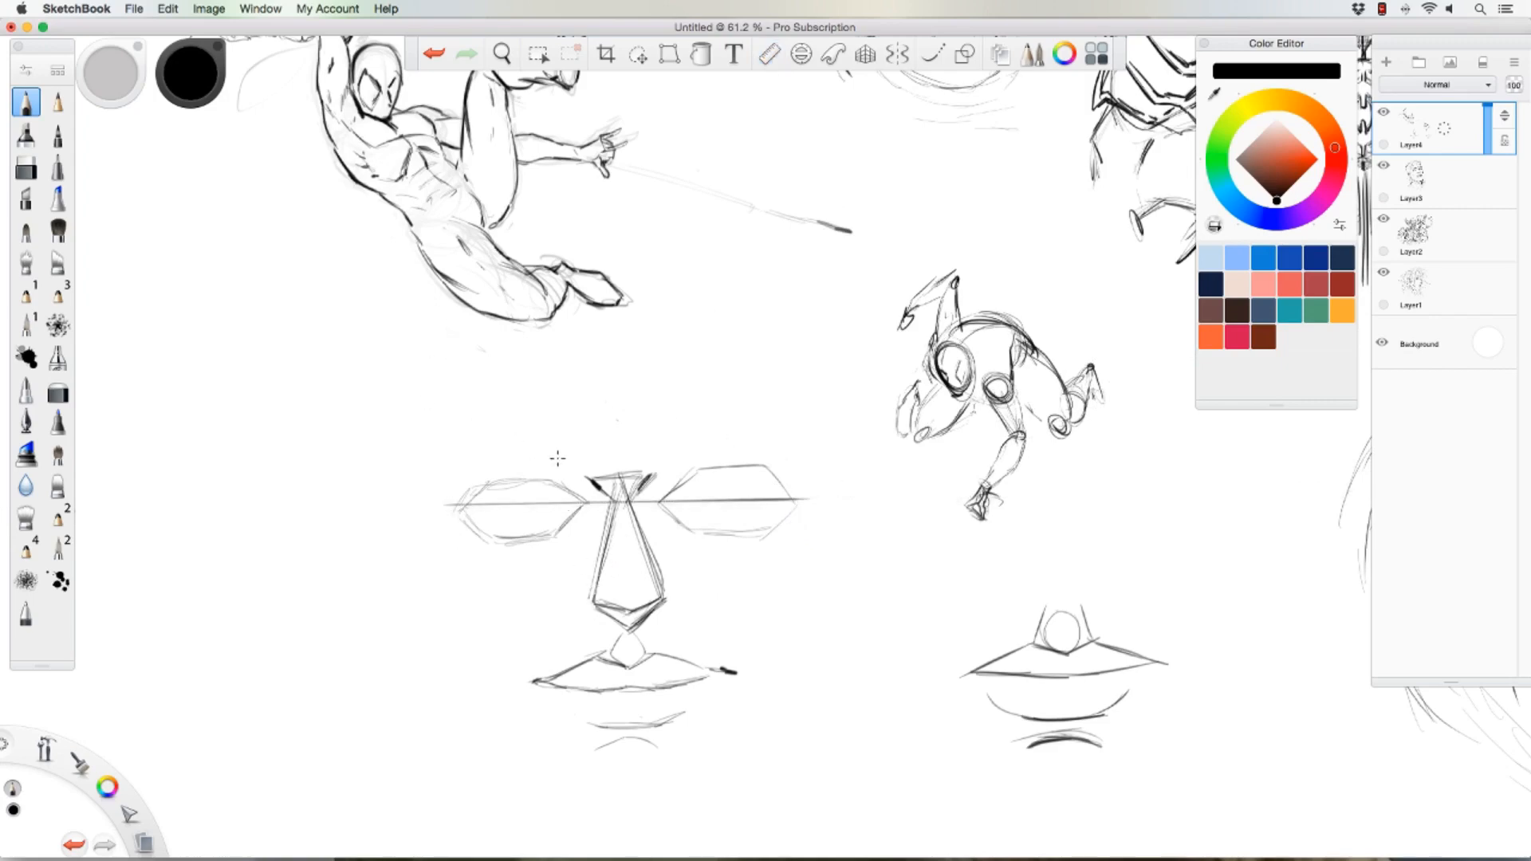
Step: Reinforce the top of one eye hexagon and draw a dark almond-shaped eye outline inside the other
left_click_drag(488, 479, 558, 477)
mouse_move(674, 505)
left_mouse_down()
mouse_move(710, 479)
mouse_move(766, 472)
mouse_move(706, 477)
mouse_move(686, 506)
mouse_move(750, 510)
mouse_move(781, 488)
mouse_move(716, 502)
left_mouse_up()
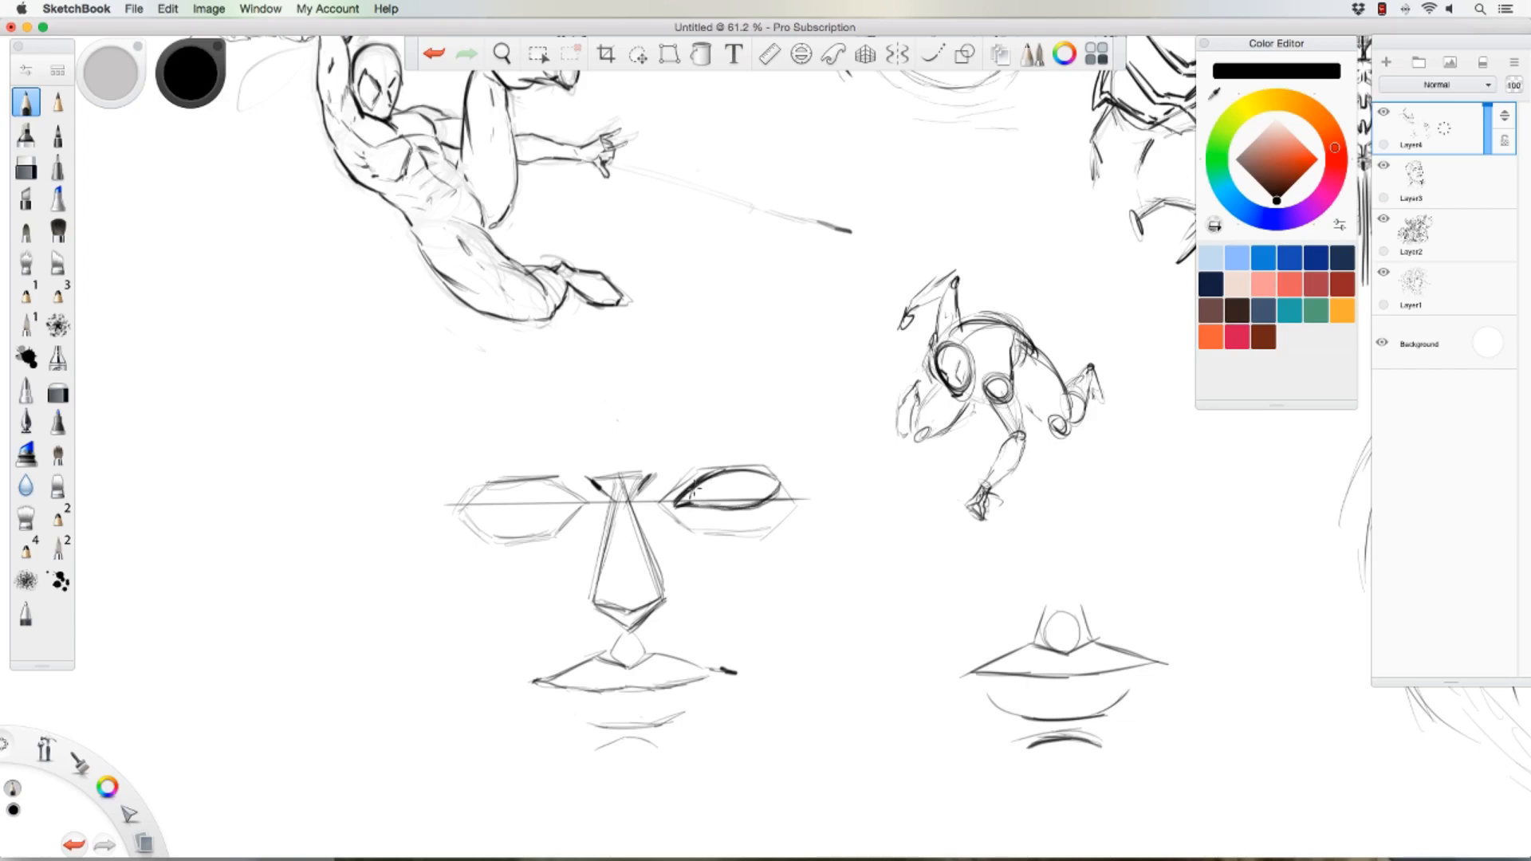
left_click_drag(709, 481, 778, 472)
Step: Draw an enlarged almond eye above the second mouth, with curved lids, an extended outer corner and small arrows along the lower outer edge
mouse_move(812, 585)
left_mouse_down()
mouse_move(789, 616)
mouse_move(869, 602)
mouse_move(968, 615)
mouse_move(994, 593)
mouse_move(946, 617)
mouse_move(901, 614)
left_mouse_up()
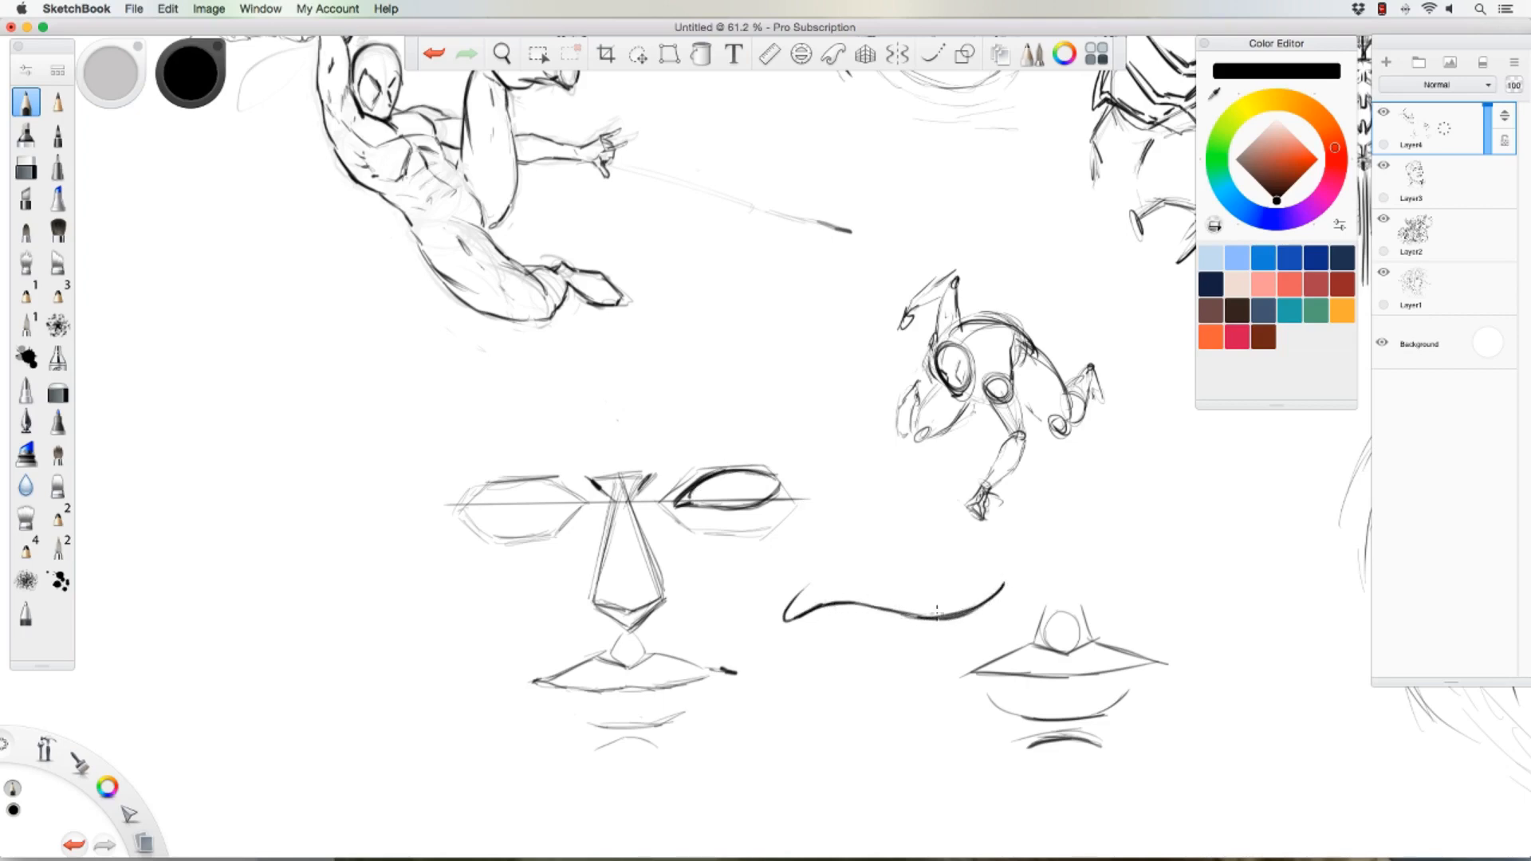
mouse_move(1002, 590)
left_mouse_down()
mouse_move(922, 607)
mouse_move(847, 603)
mouse_move(941, 613)
left_mouse_up()
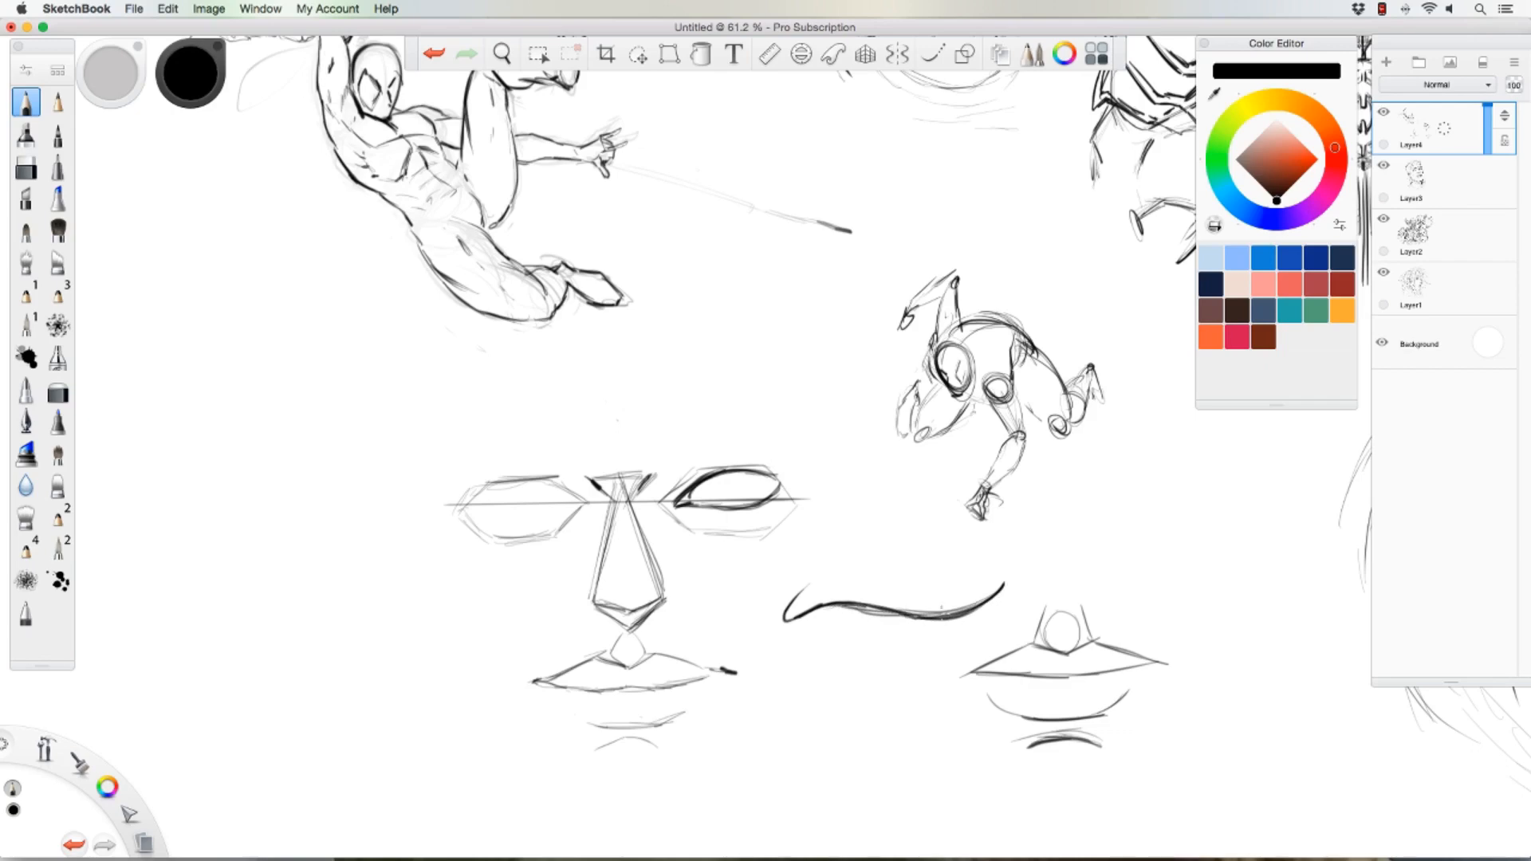
left_click_drag(826, 568, 808, 600)
mouse_move(837, 544)
left_mouse_down()
mouse_move(892, 520)
mouse_move(1001, 537)
mouse_move(973, 532)
mouse_move(1029, 560)
left_mouse_up()
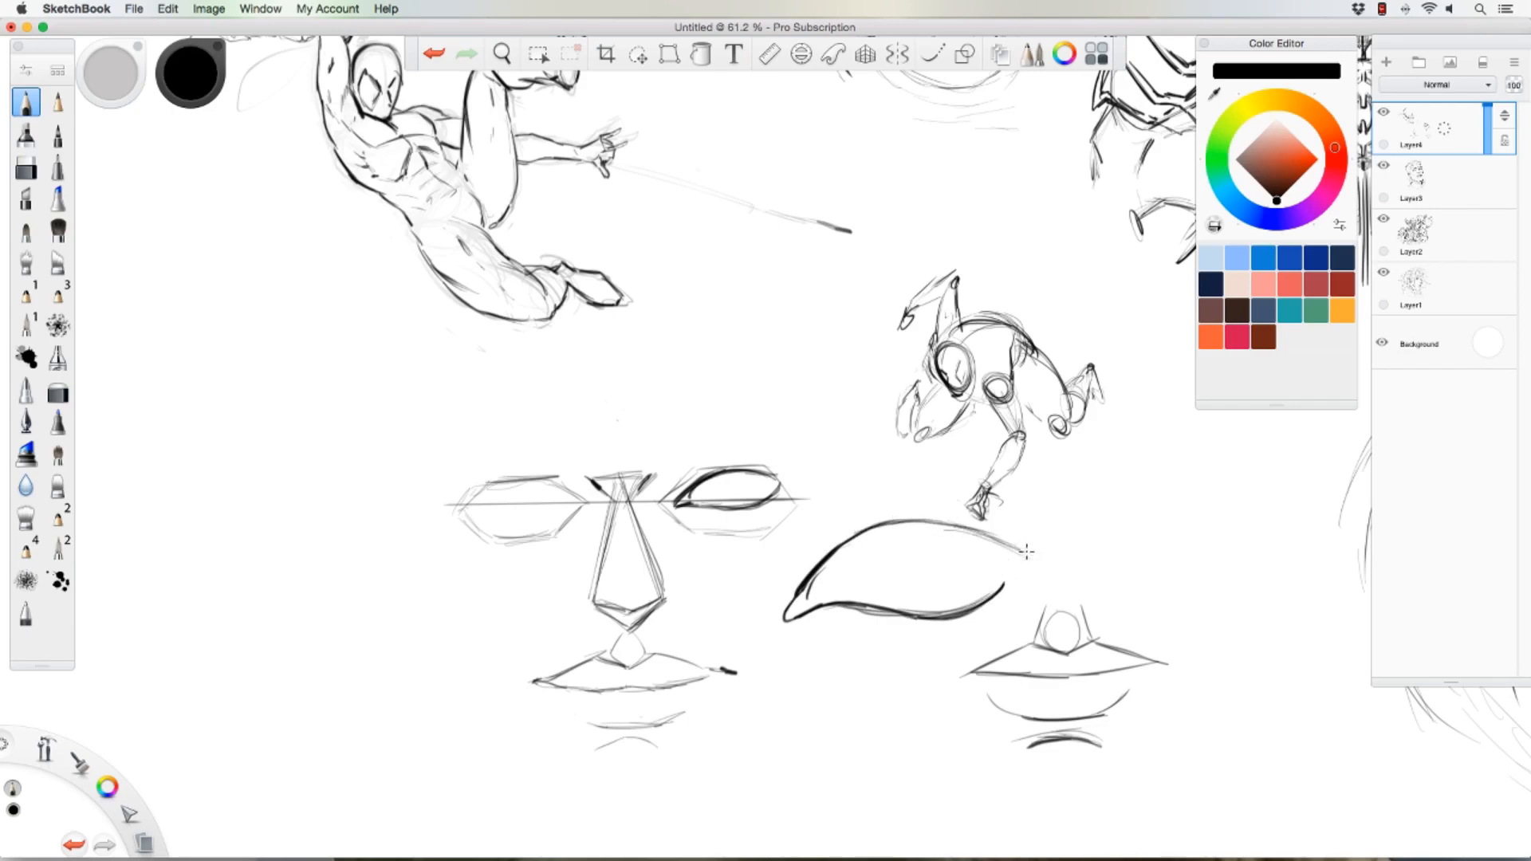
left_click_drag(1001, 548, 1067, 540)
left_click_drag(923, 408, 912, 389)
left_click_drag(998, 588, 1017, 559)
left_click_drag(973, 620, 1030, 558)
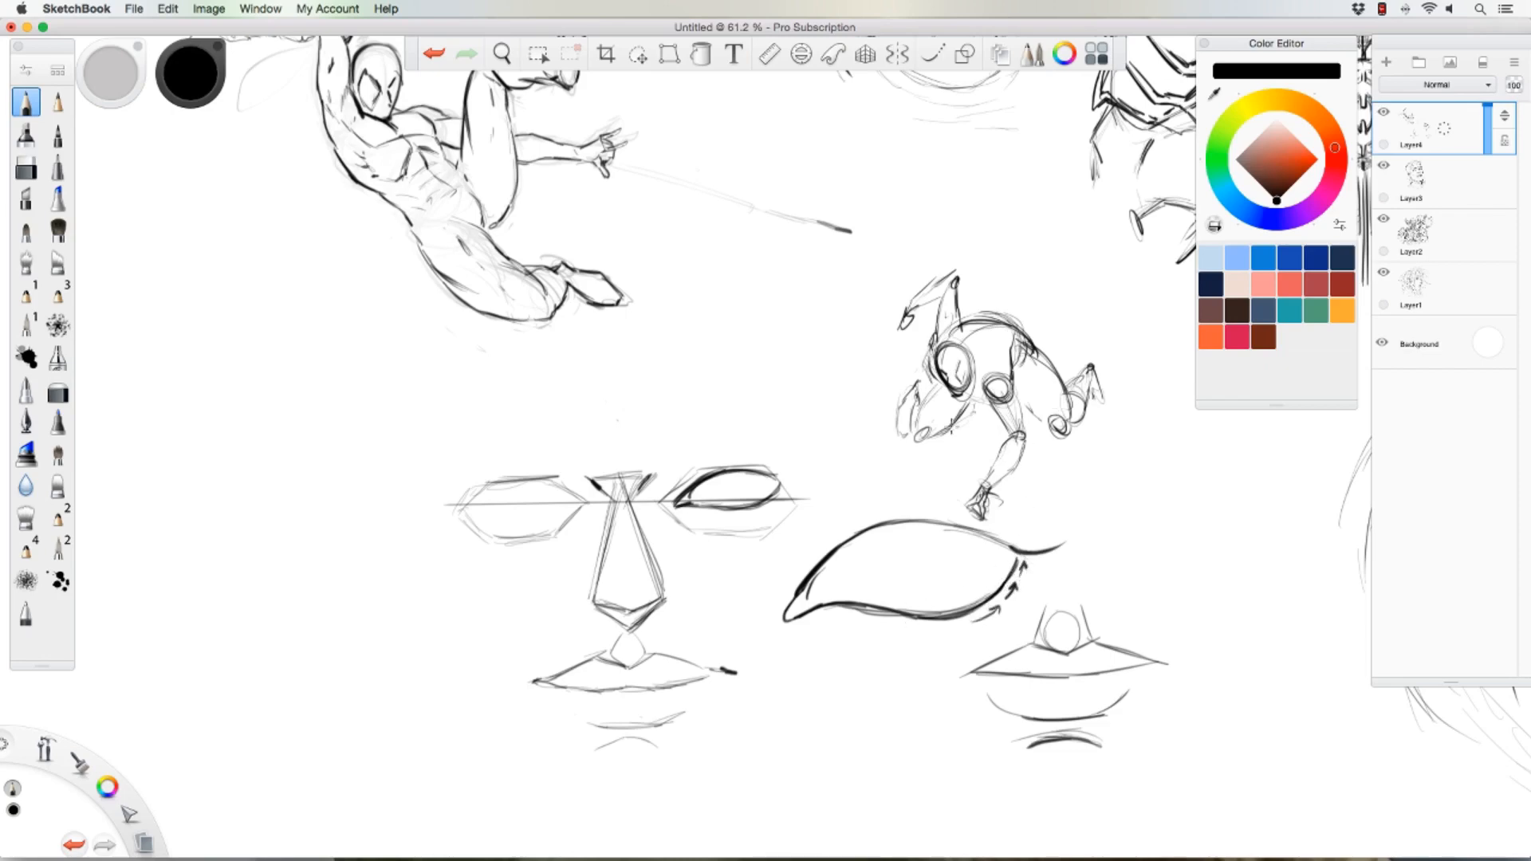
Step: Thicken the enlarged eye's lid contours, and darken and hatch its inner and outer corners
left_click_drag(964, 613, 805, 610)
mouse_move(838, 550)
left_mouse_down()
mouse_move(806, 603)
mouse_move(824, 610)
mouse_move(808, 595)
mouse_move(787, 611)
mouse_move(809, 603)
left_mouse_up()
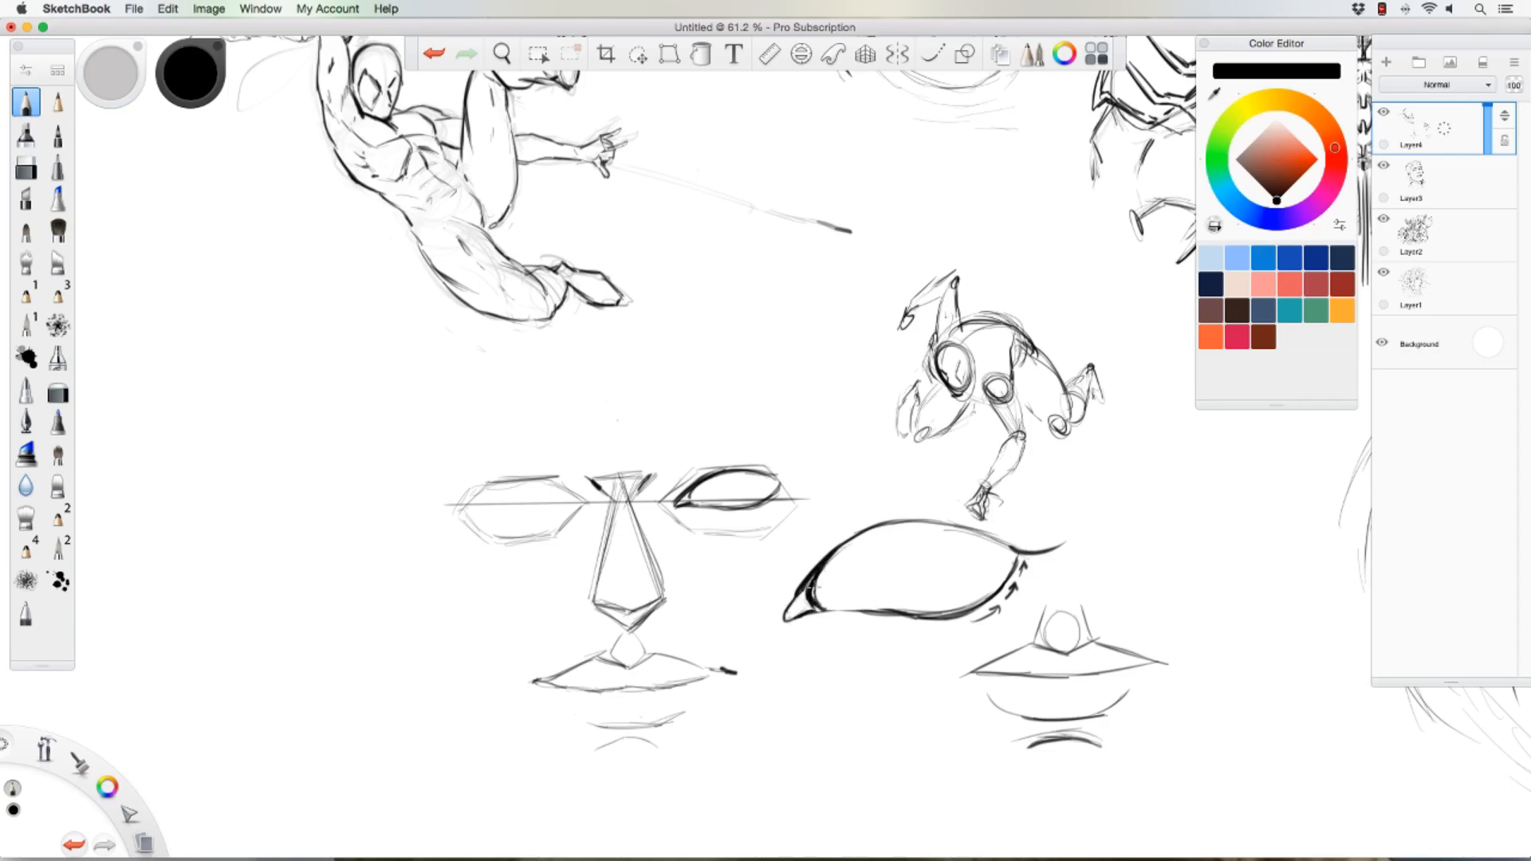
mouse_move(1011, 548)
left_mouse_down()
mouse_move(984, 600)
mouse_move(935, 615)
left_mouse_up()
mouse_move(1008, 579)
left_mouse_down()
mouse_move(940, 615)
mouse_move(807, 597)
mouse_move(818, 618)
left_mouse_up()
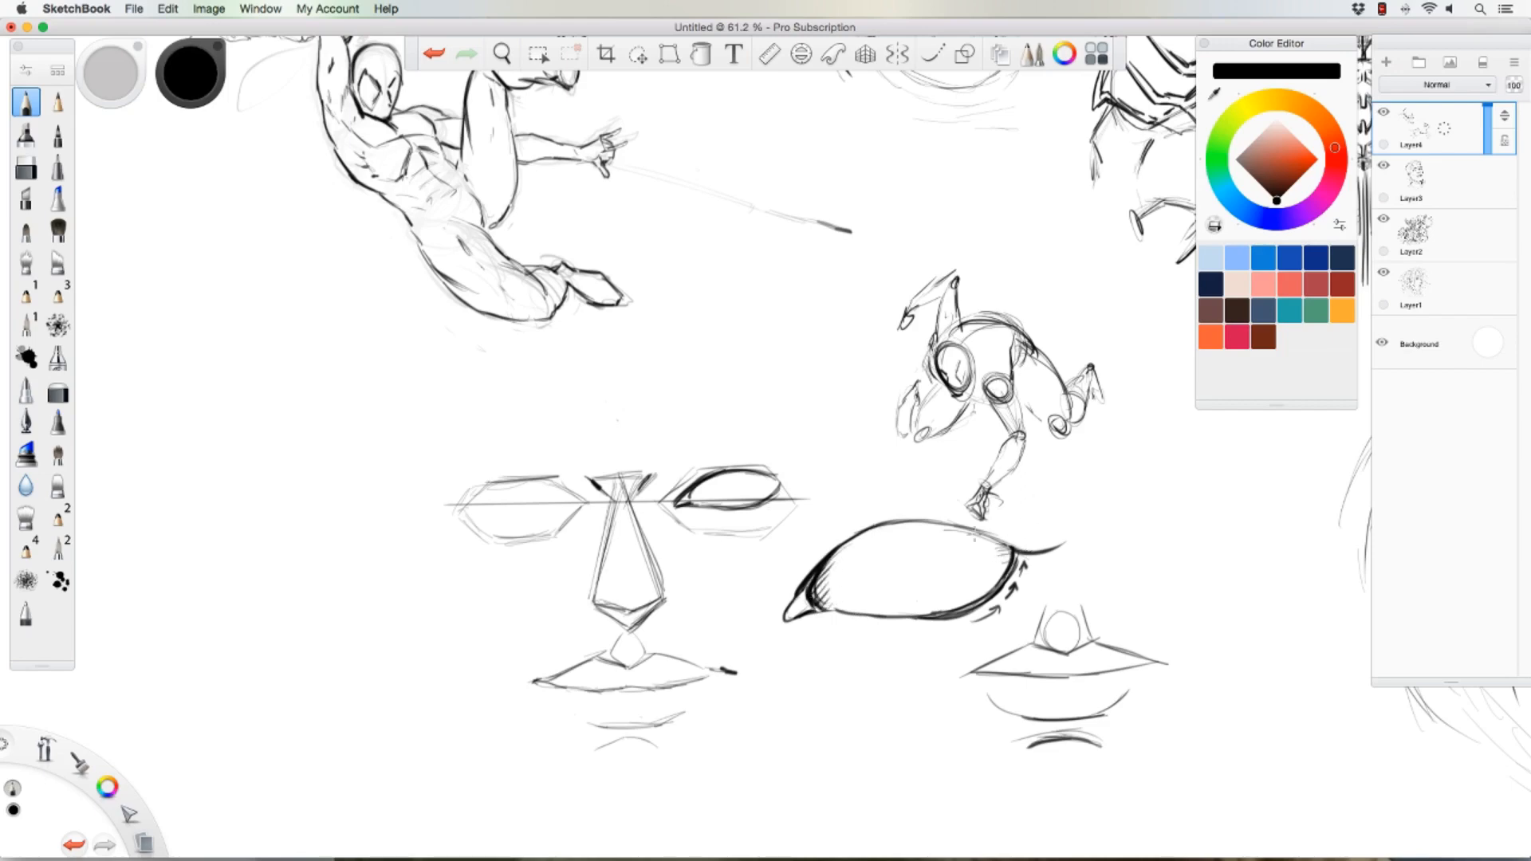
mouse_move(1006, 541)
left_mouse_down()
mouse_move(924, 526)
mouse_move(838, 547)
left_mouse_up()
left_click_drag(994, 588, 850, 612)
mouse_move(868, 537)
left_mouse_down()
mouse_move(990, 508)
mouse_move(913, 516)
mouse_move(1087, 526)
left_mouse_up()
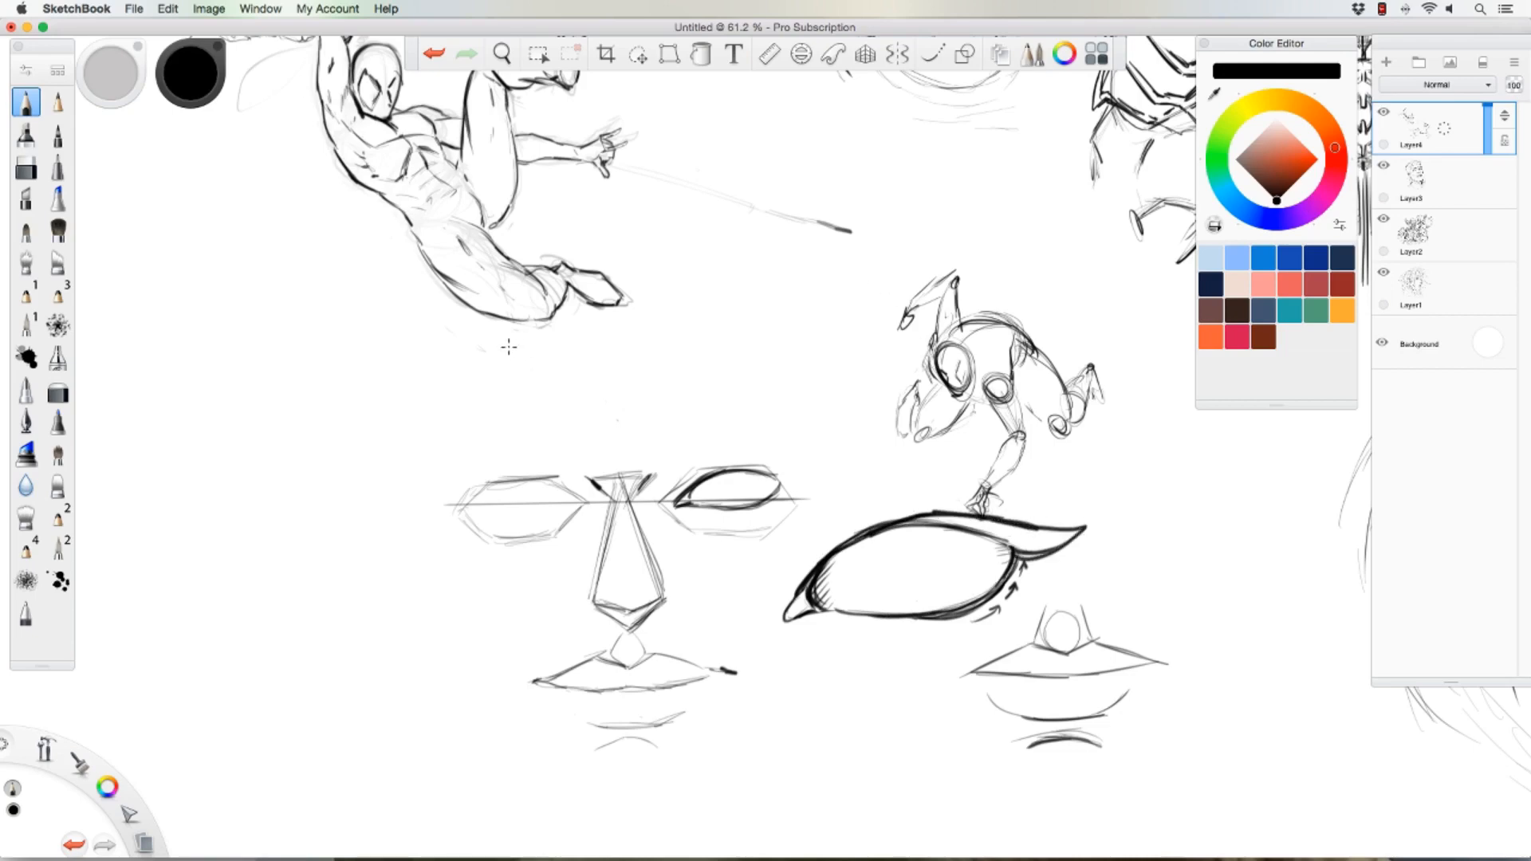
key("super+z")
key("super+z")
key("super+z")
key("super+z")
key("super+z")
key("super+z")
key("super+z")
key("super+z")
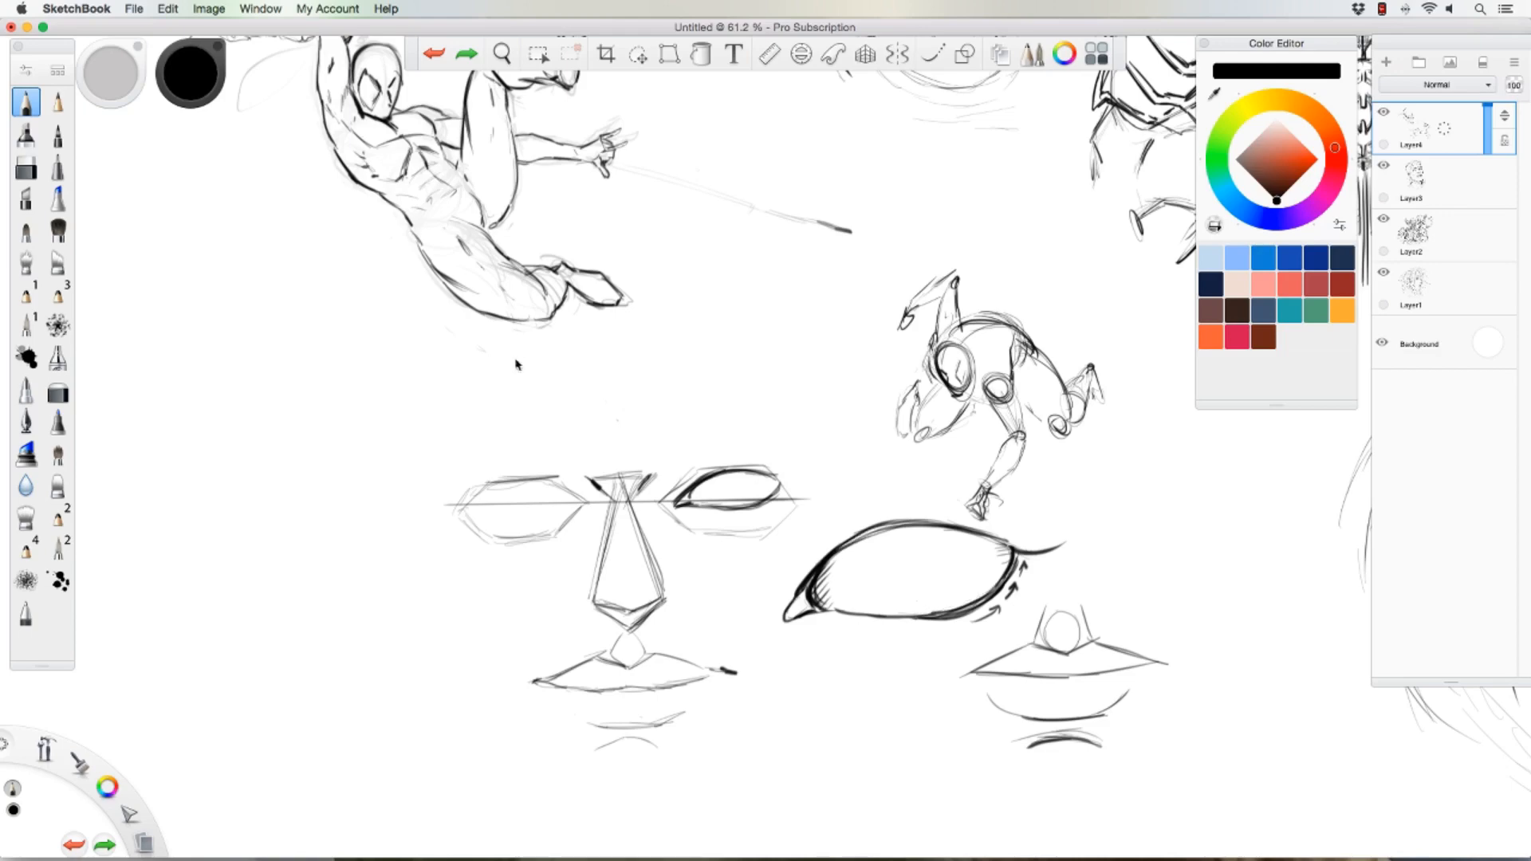
Step: Lasso the enlarged almond eye beside the face and cut it from the canvas
left_click(637, 54)
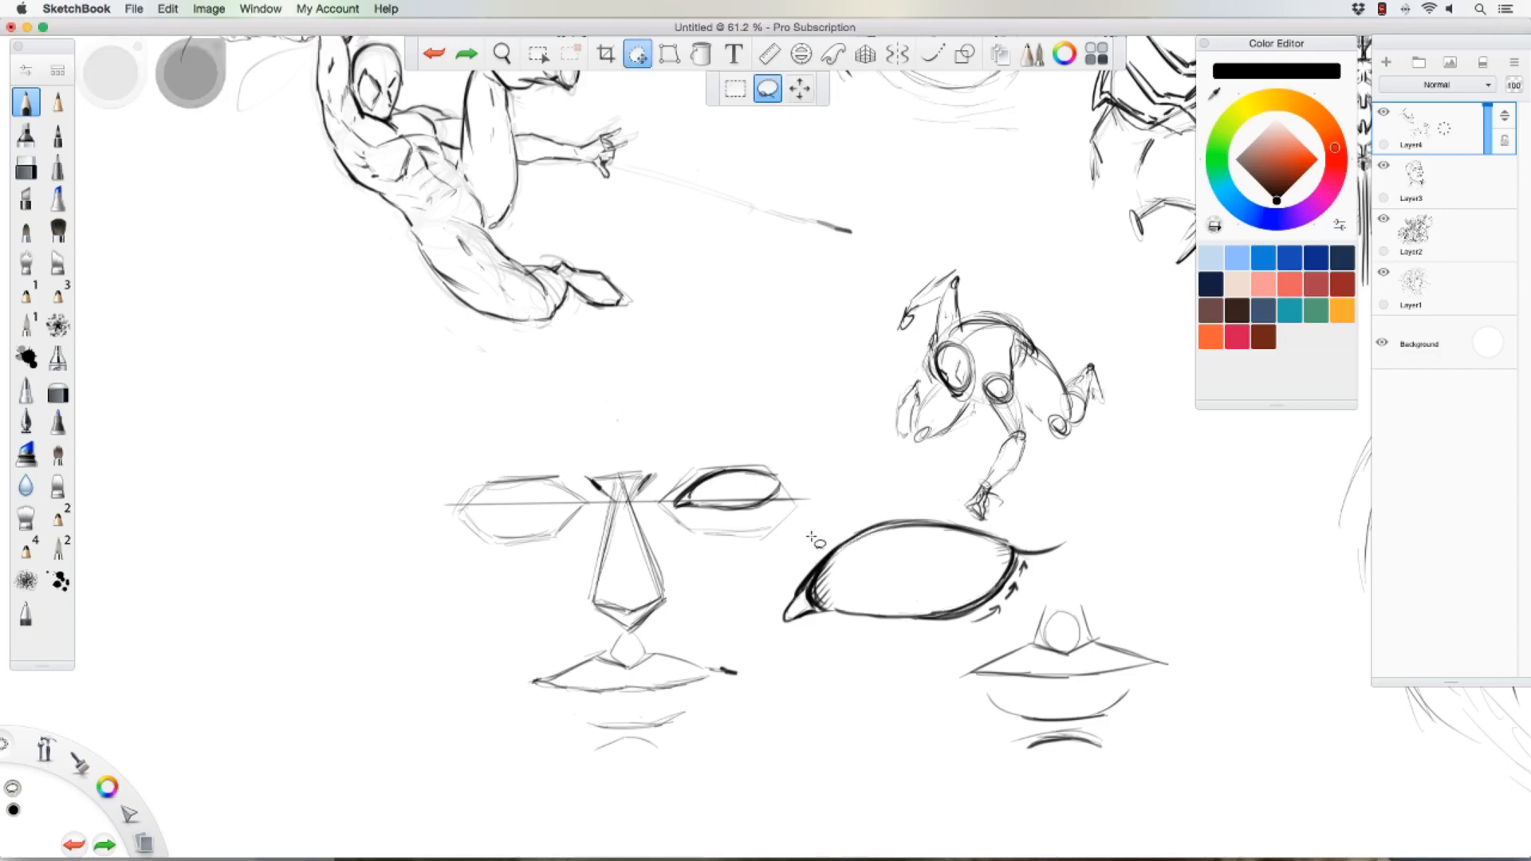
mouse_move(814, 538)
left_mouse_down()
mouse_move(1053, 524)
mouse_move(1033, 588)
mouse_move(973, 640)
mouse_move(773, 667)
mouse_move(769, 590)
left_mouse_up()
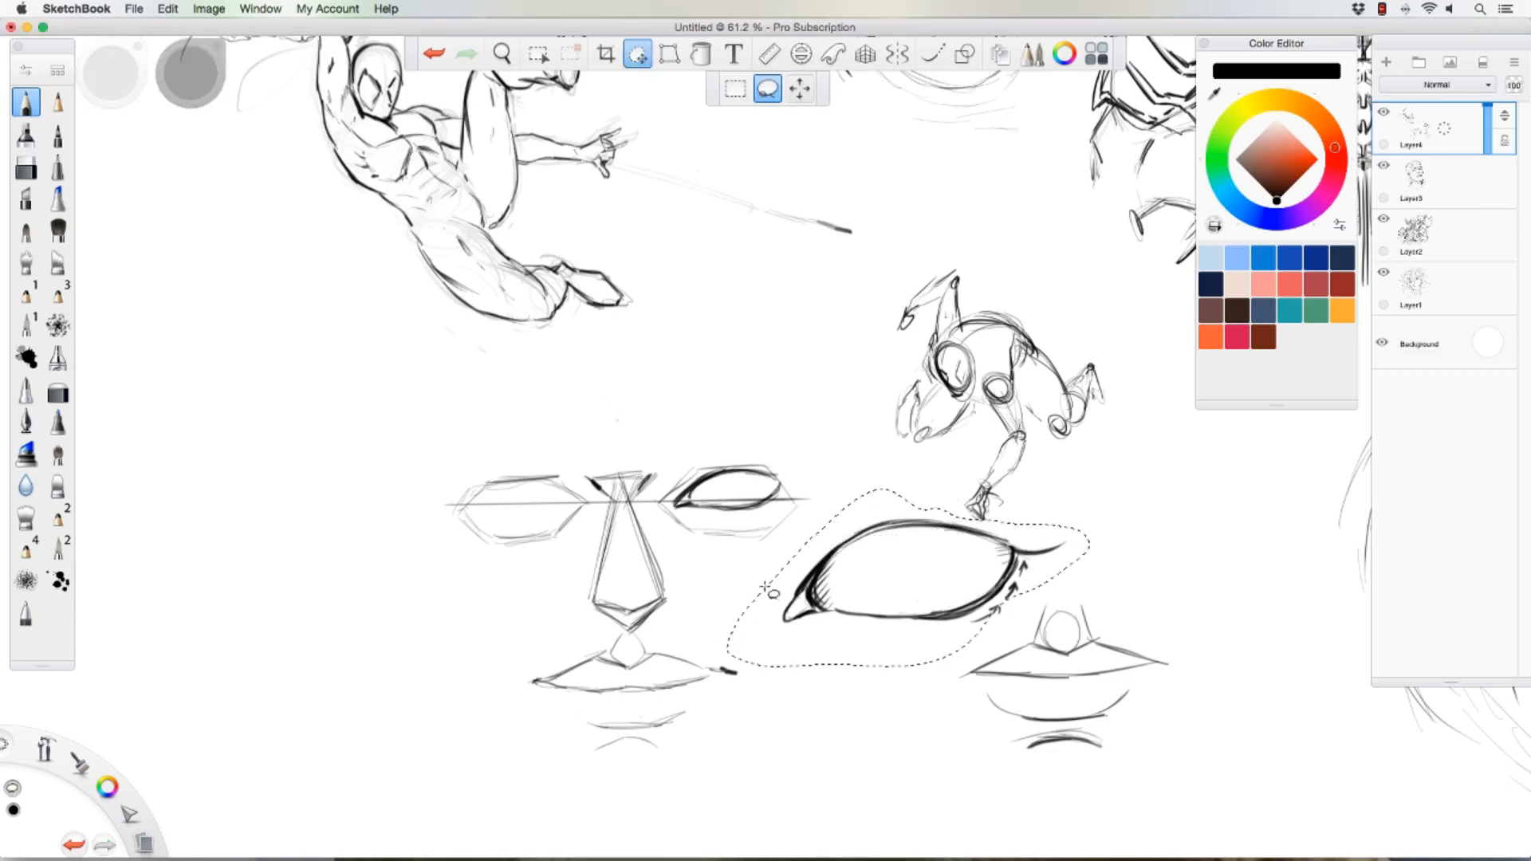
key("super+x")
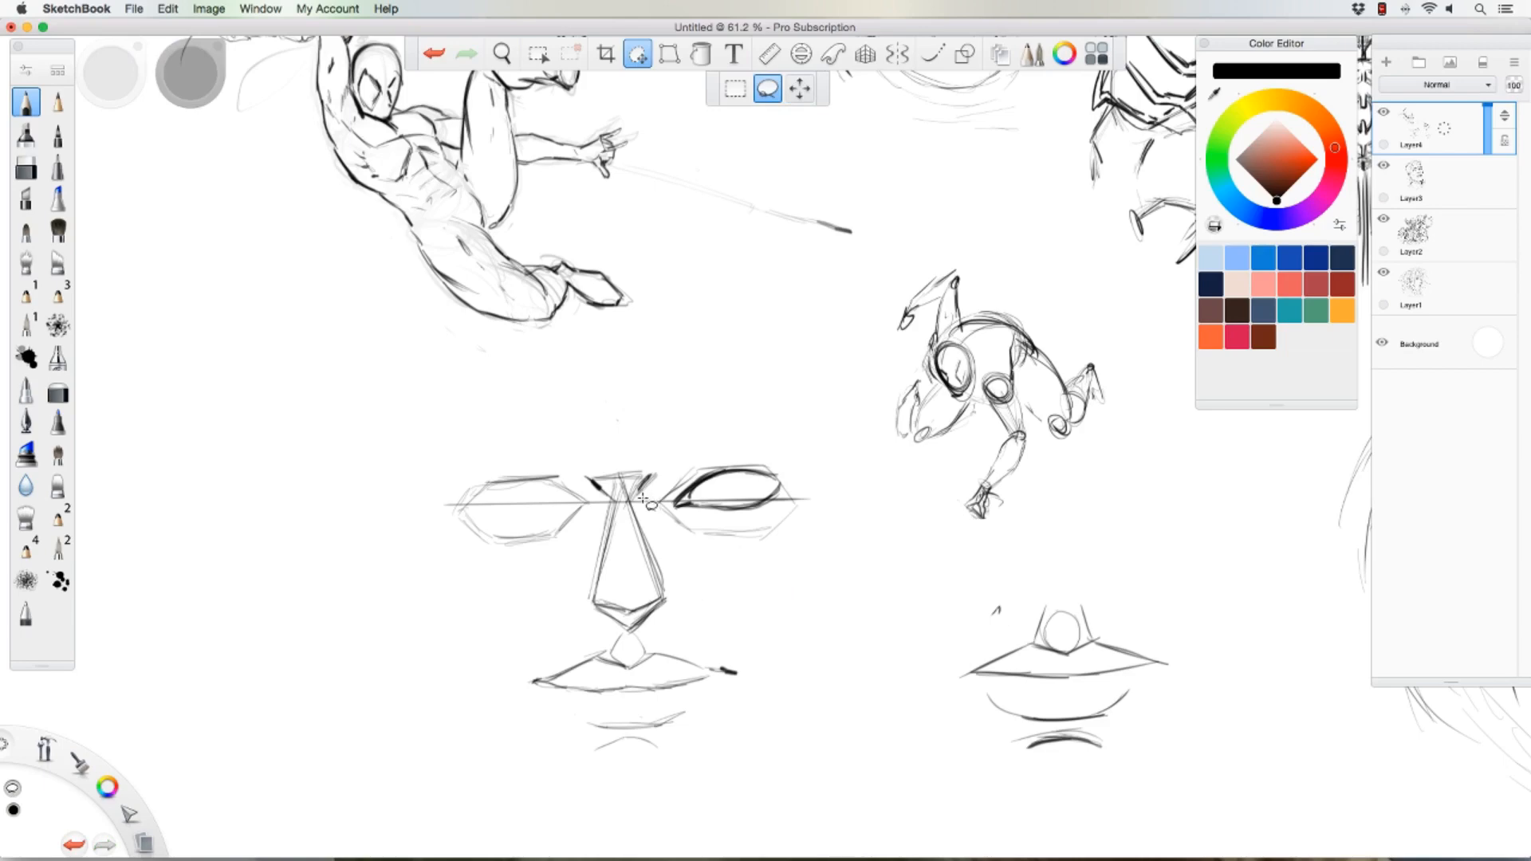
Step: With the pencil, thicken the face's outlined eye into heavy lids with a winged outer corner, and add a crease and arched eyebrow above
left_click(30, 104)
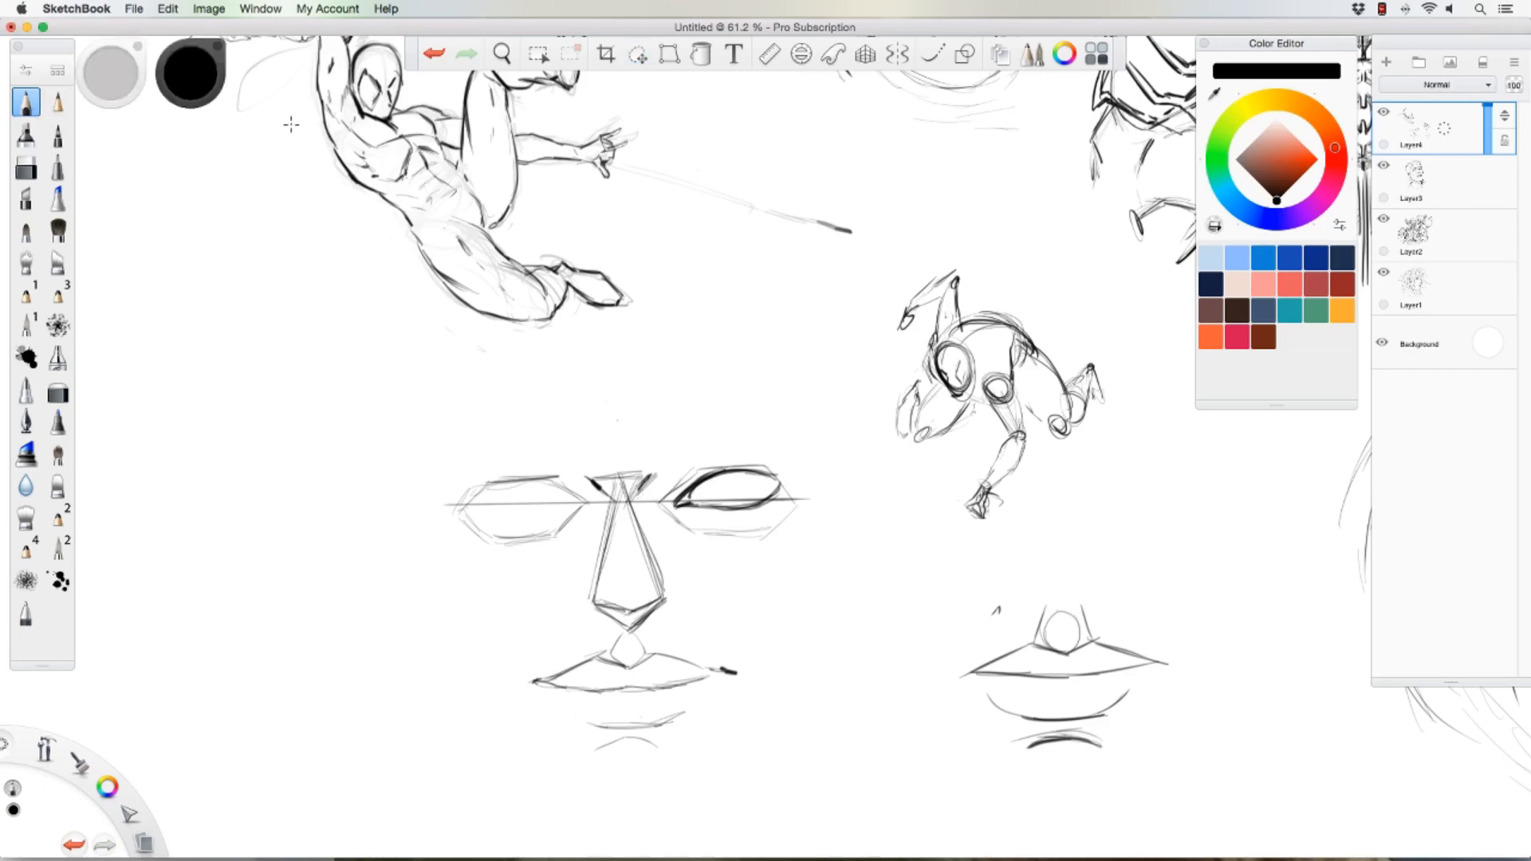
key("space")
mouse_move(551, 548)
left_mouse_down()
mouse_move(632, 547)
mouse_move(643, 417)
left_mouse_up()
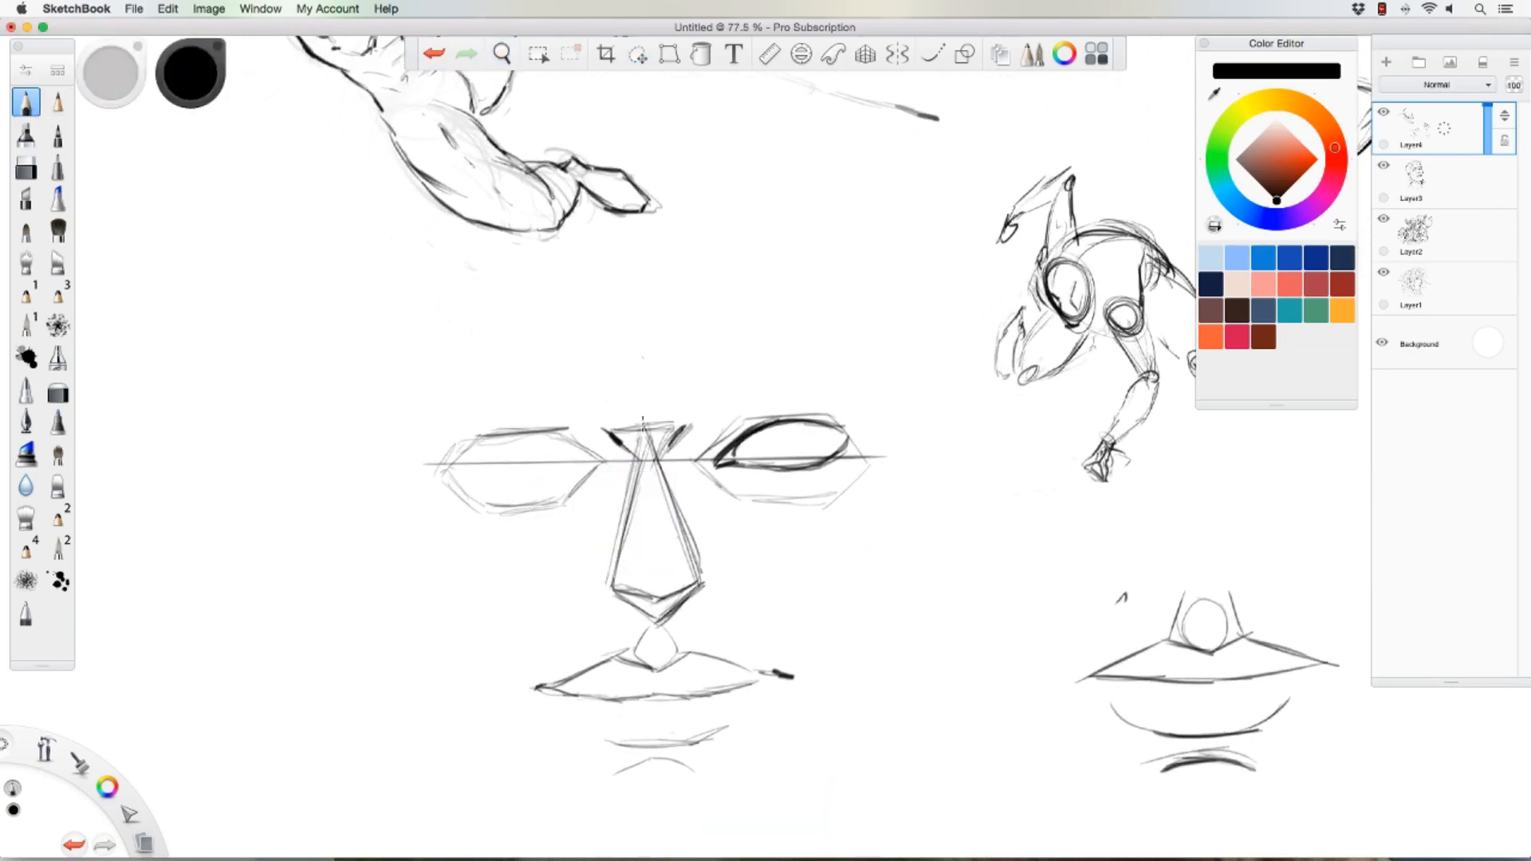
mouse_move(734, 432)
left_mouse_down()
mouse_move(881, 420)
mouse_move(846, 425)
mouse_move(879, 420)
mouse_move(848, 447)
mouse_move(870, 445)
mouse_move(755, 463)
mouse_move(852, 459)
left_mouse_up()
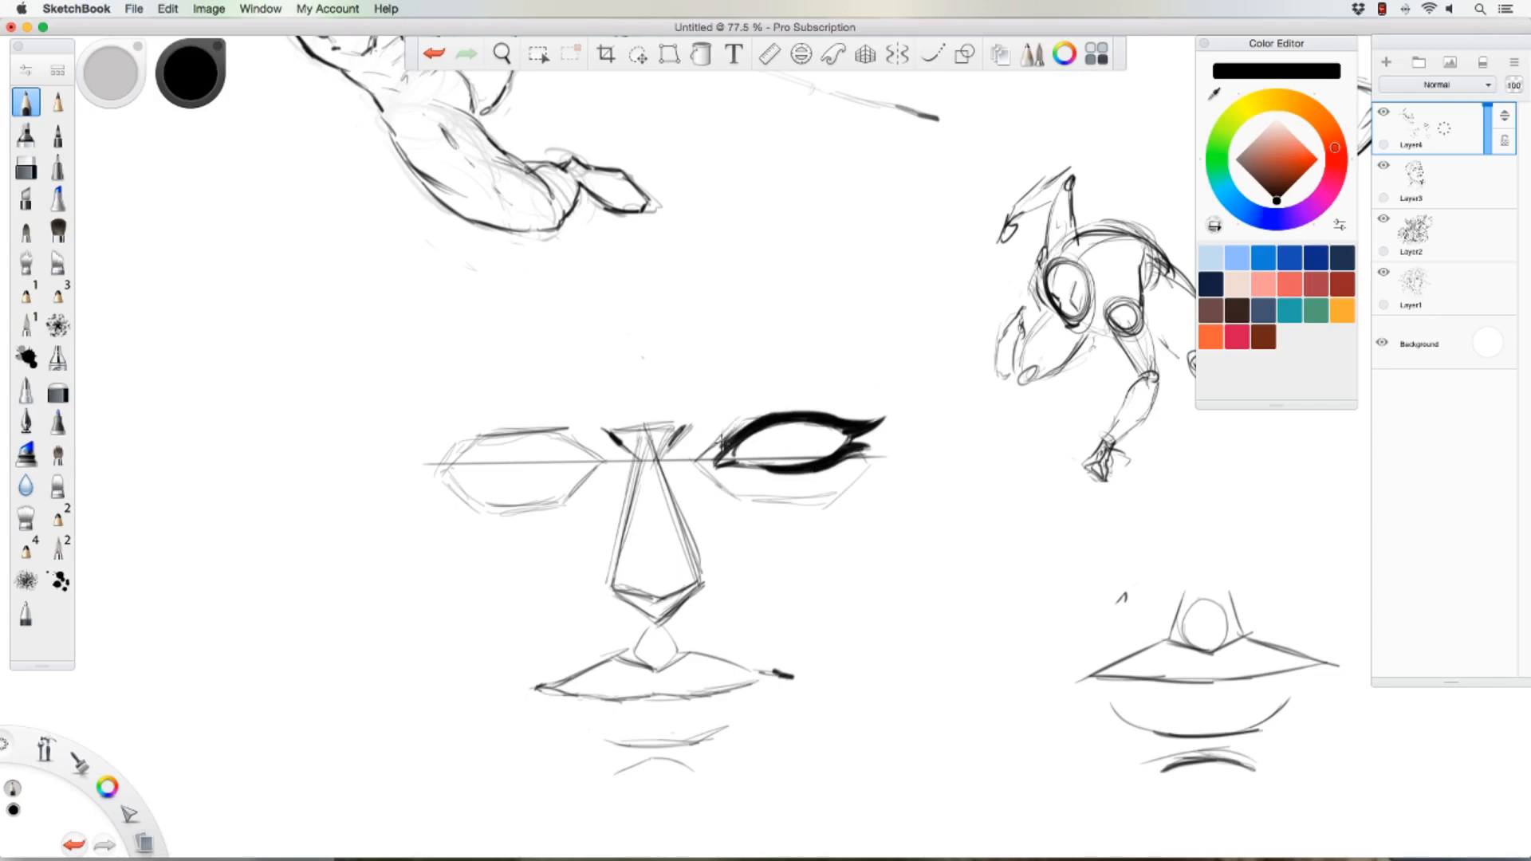
mouse_move(722, 445)
left_mouse_down()
mouse_move(757, 409)
mouse_move(838, 413)
mouse_move(760, 404)
left_mouse_up()
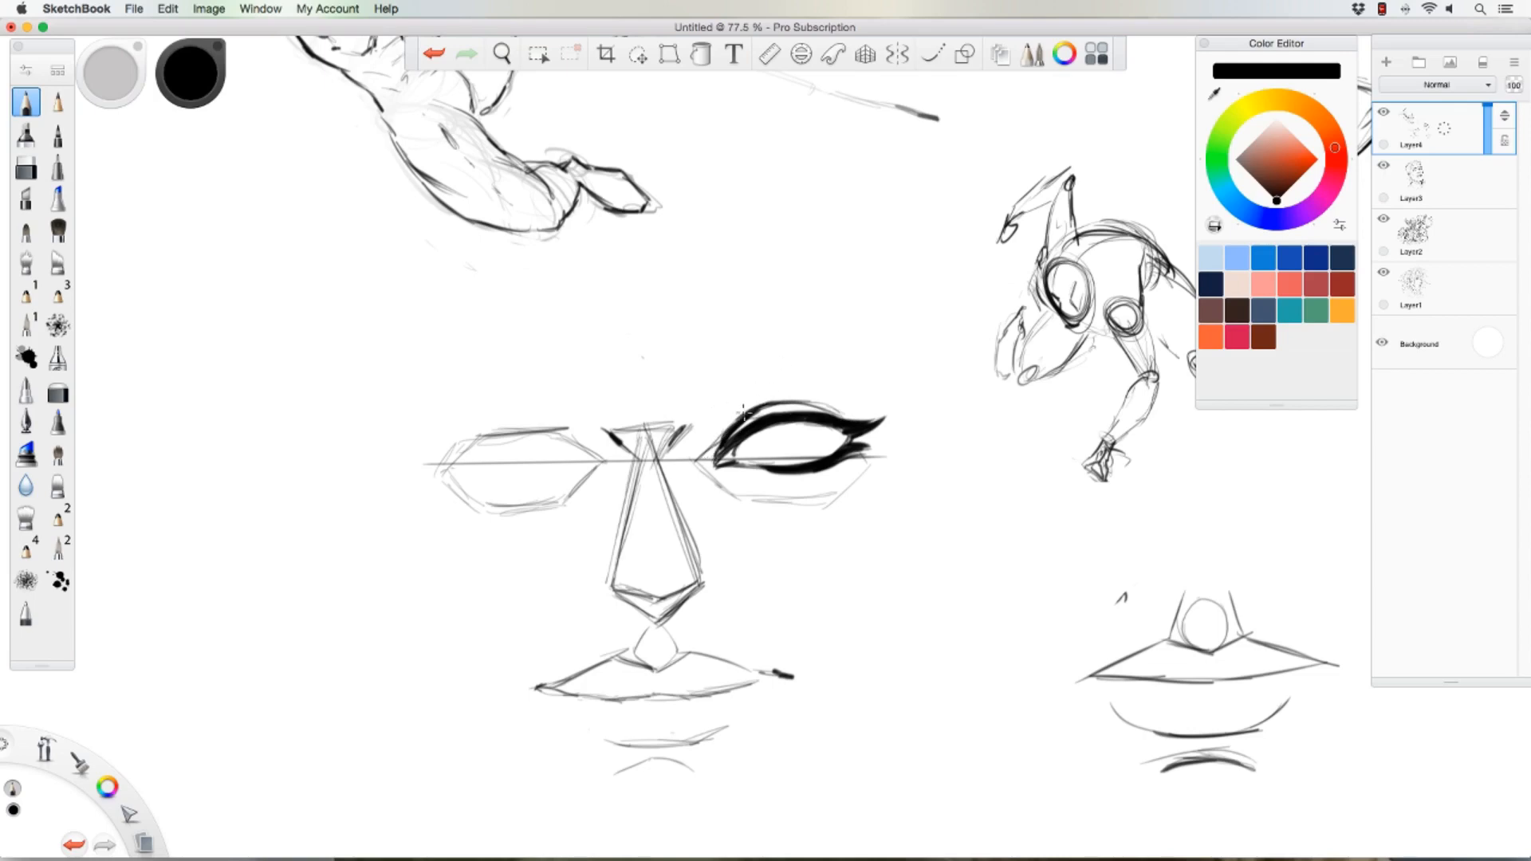
mouse_move(707, 389)
left_mouse_down()
mouse_move(797, 356)
mouse_move(888, 366)
mouse_move(852, 348)
left_mouse_up()
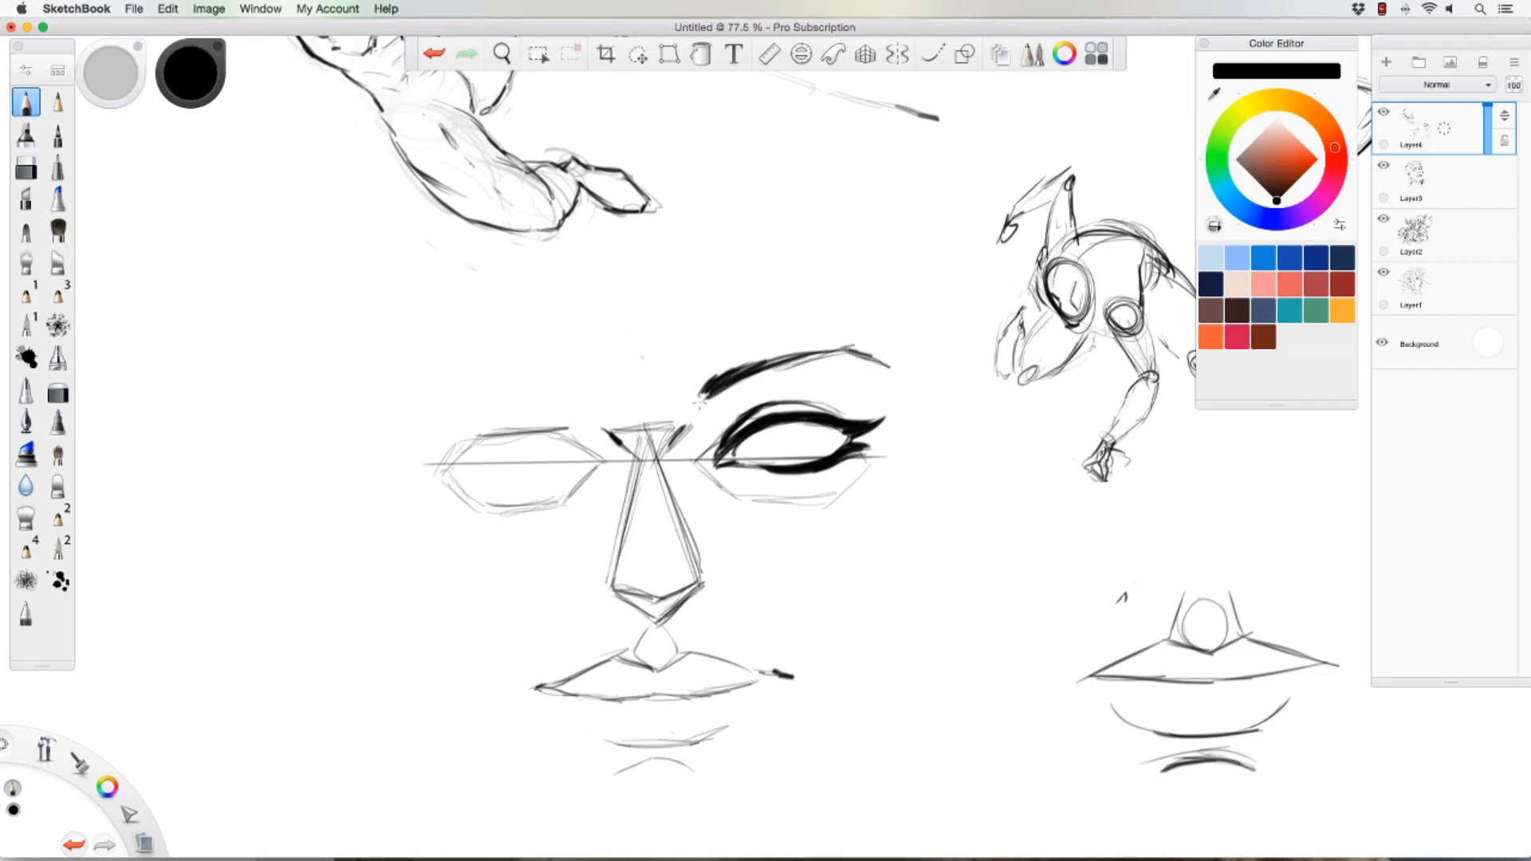
mouse_move(700, 402)
left_mouse_down()
mouse_move(841, 349)
mouse_move(900, 372)
left_mouse_up()
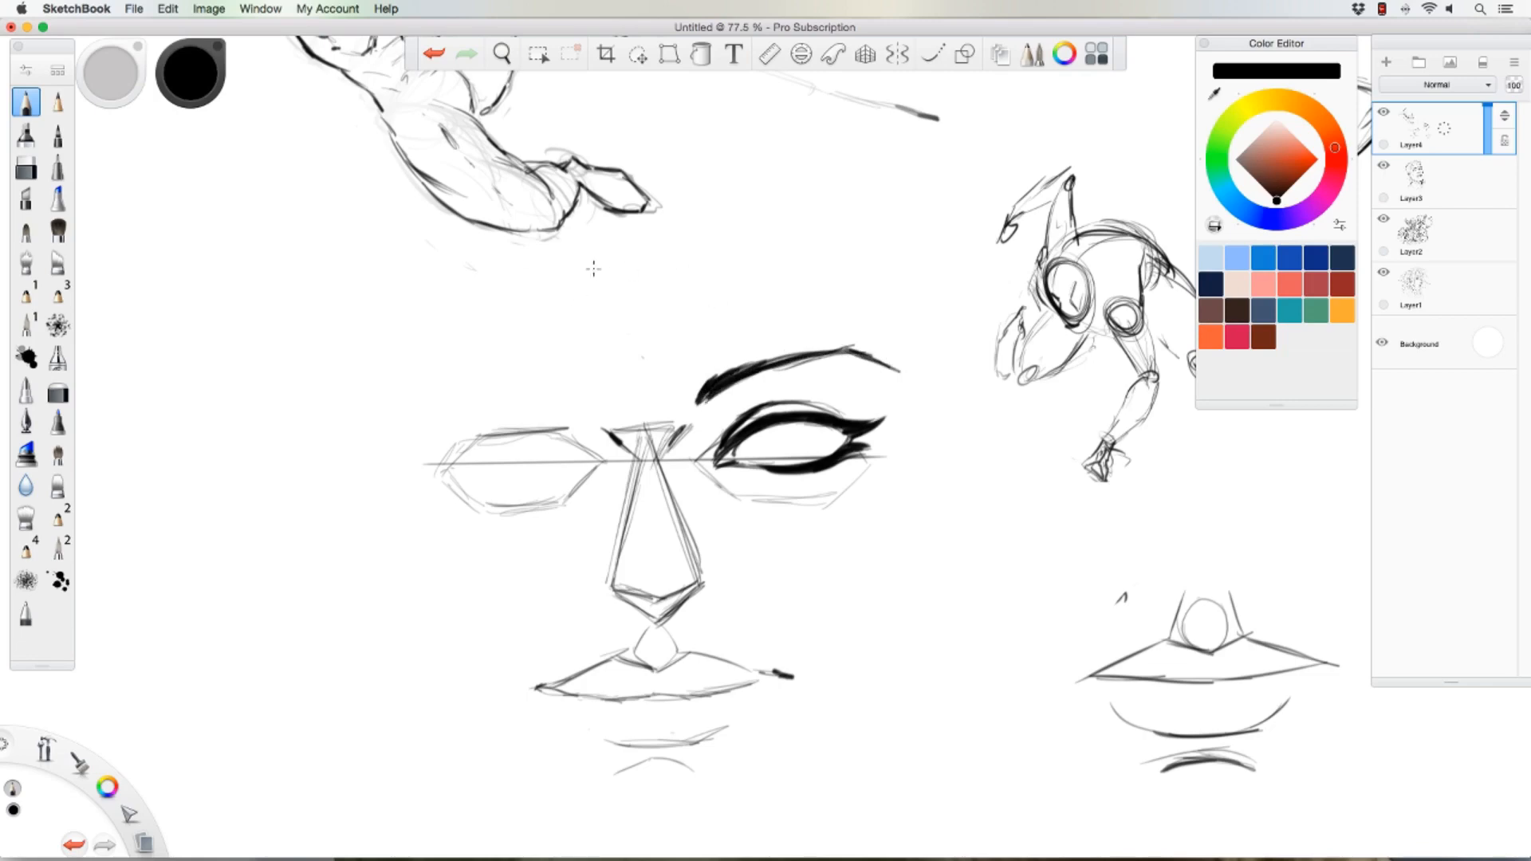
left_click_drag(707, 430, 801, 386)
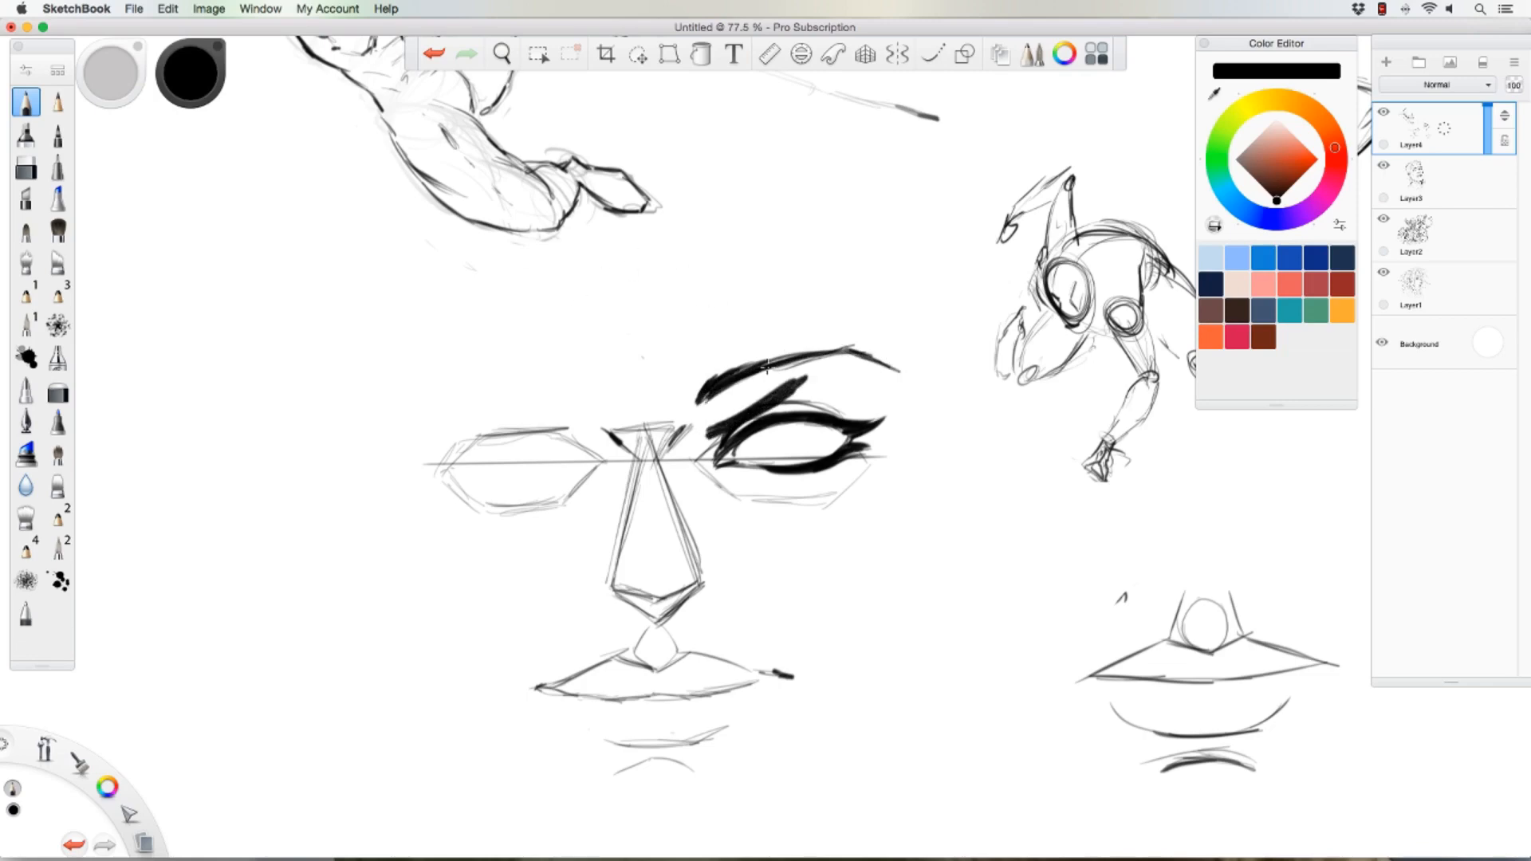
key("super+z")
key("super+z")
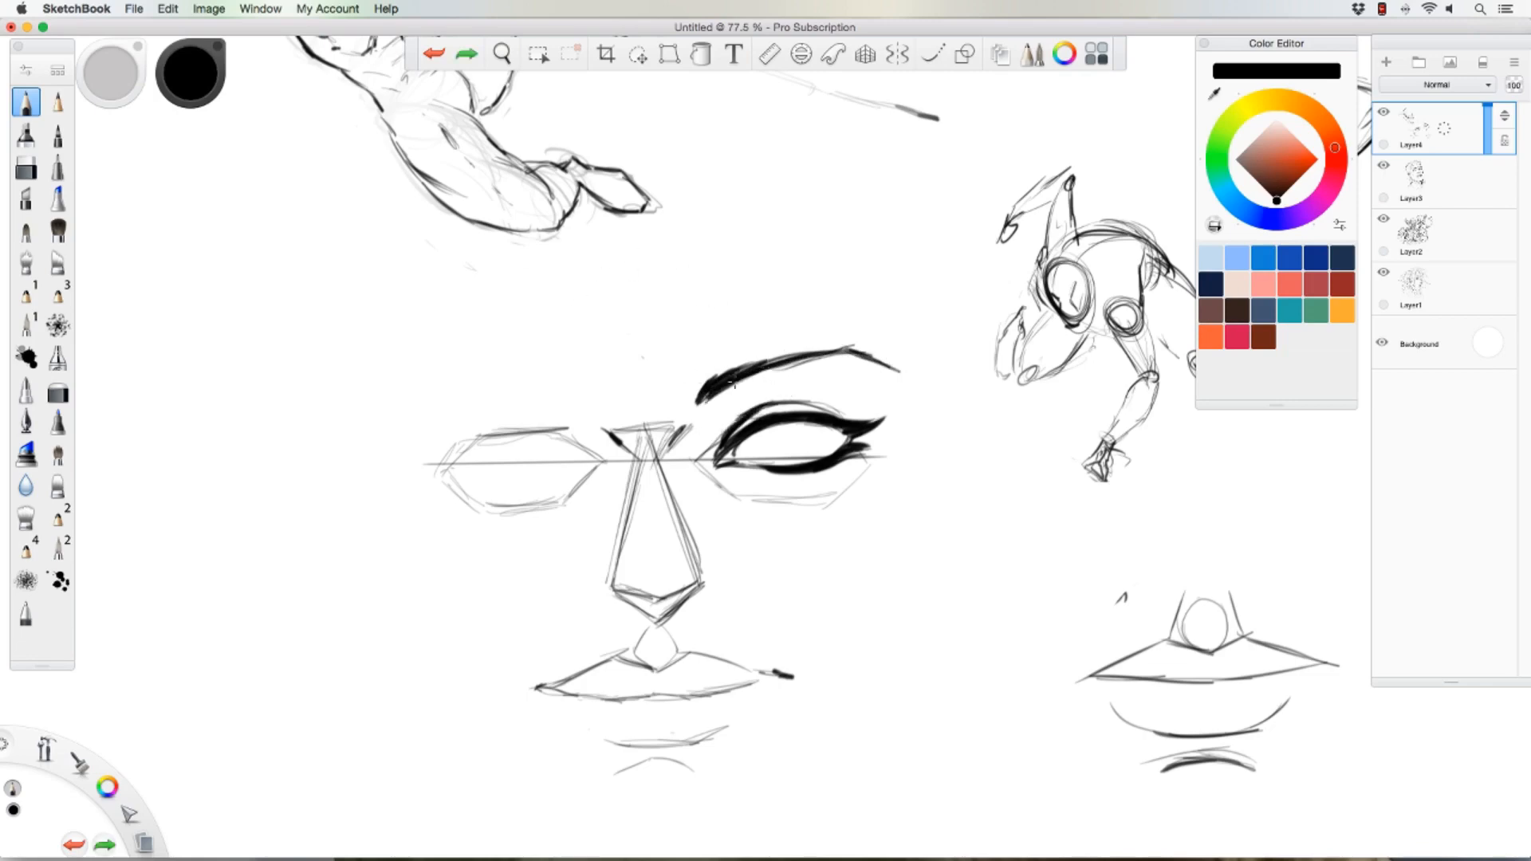
Step: Fill in the inner half of the eyebrow, and draw an iris with a dark pupil and small highlights inside the eye
mouse_move(710, 396)
left_mouse_down()
mouse_move(746, 357)
mouse_move(812, 359)
left_mouse_up()
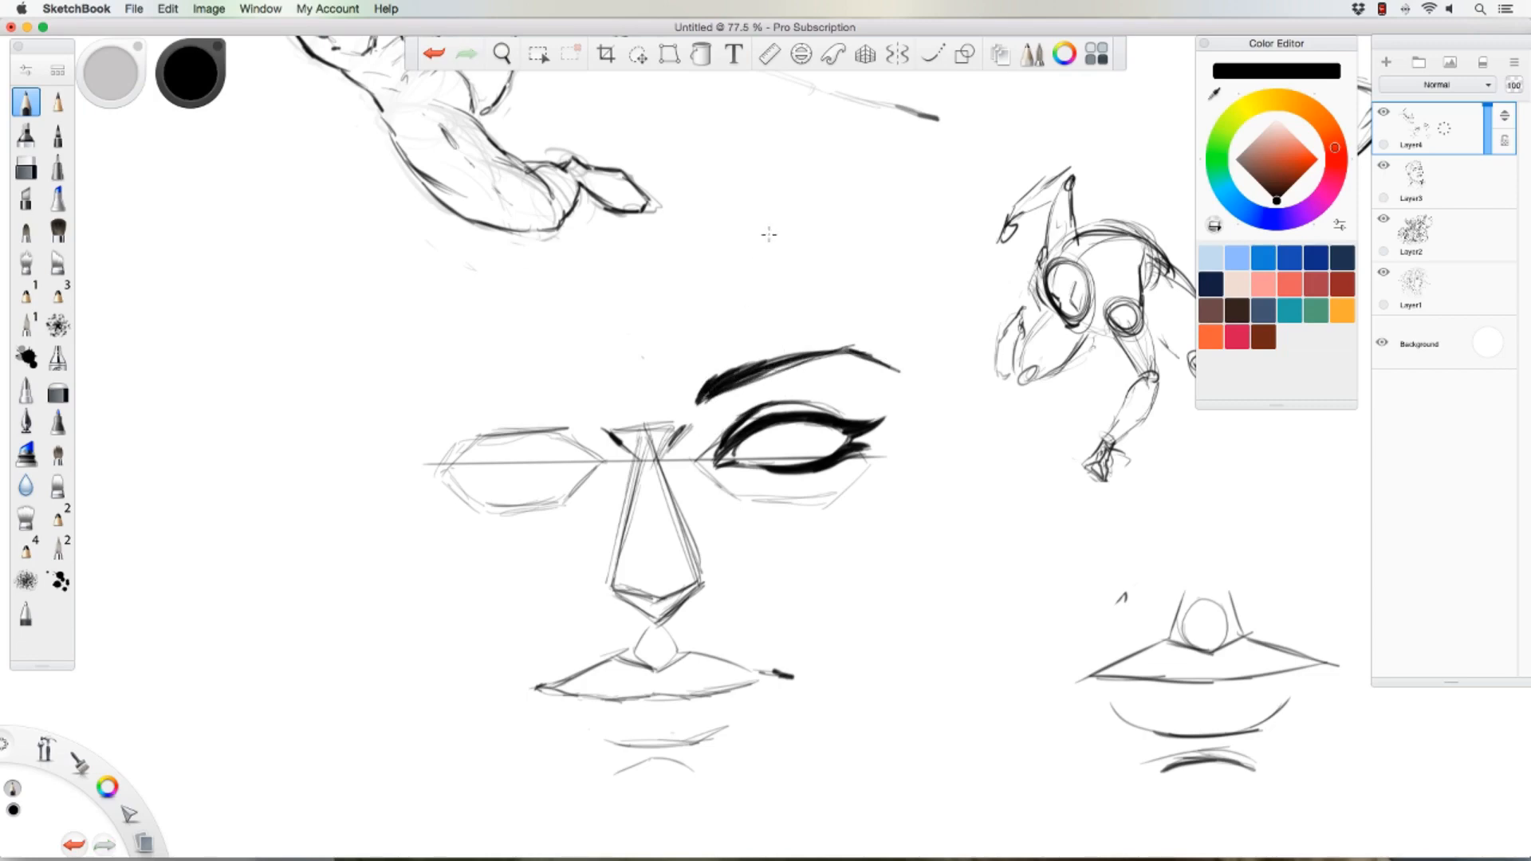
left_click_drag(696, 402, 703, 384)
mouse_move(813, 422)
left_mouse_down()
mouse_move(820, 428)
mouse_move(794, 458)
mouse_move(755, 446)
mouse_move(762, 429)
mouse_move(769, 452)
mouse_move(822, 437)
left_mouse_up()
left_click_drag(788, 432, 790, 438)
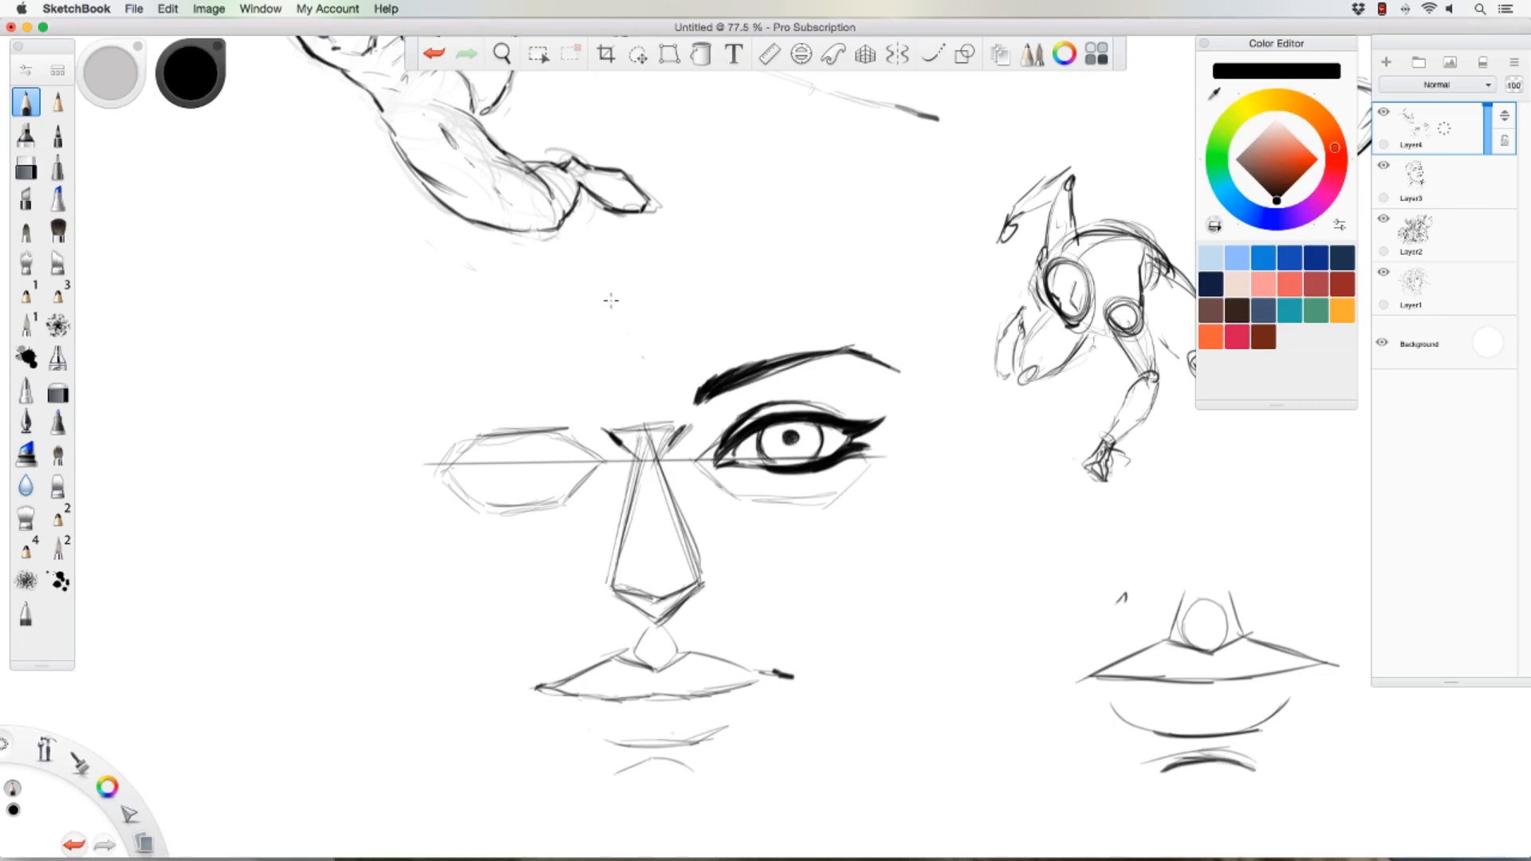
key("super+z")
left_click_drag(795, 427, 790, 439)
key("super+z")
left_click_drag(787, 431, 790, 435)
key("super+z")
mouse_move(792, 440)
left_mouse_down()
mouse_move(778, 427)
mouse_move(813, 423)
mouse_move(794, 421)
mouse_move(777, 452)
mouse_move(809, 438)
mouse_move(815, 451)
left_mouse_up()
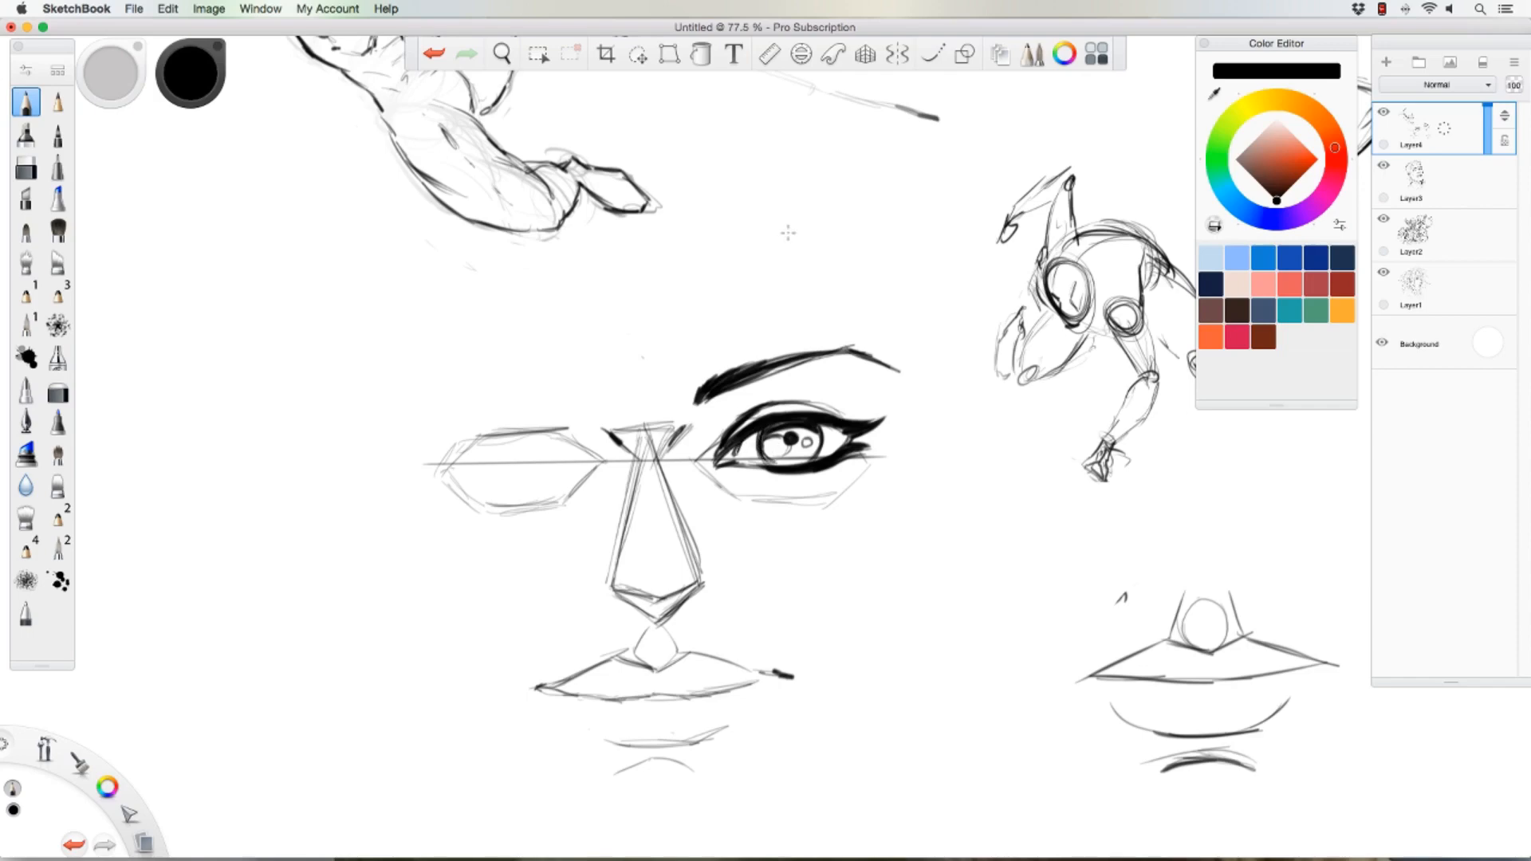
Step: Add lashes along the eye's lower lid and outer corner, and accent strokes below its inner corner
left_click_drag(843, 455, 749, 470)
mouse_move(832, 420)
left_mouse_down()
mouse_move(865, 401)
mouse_move(821, 409)
mouse_move(859, 399)
mouse_move(886, 428)
left_mouse_up()
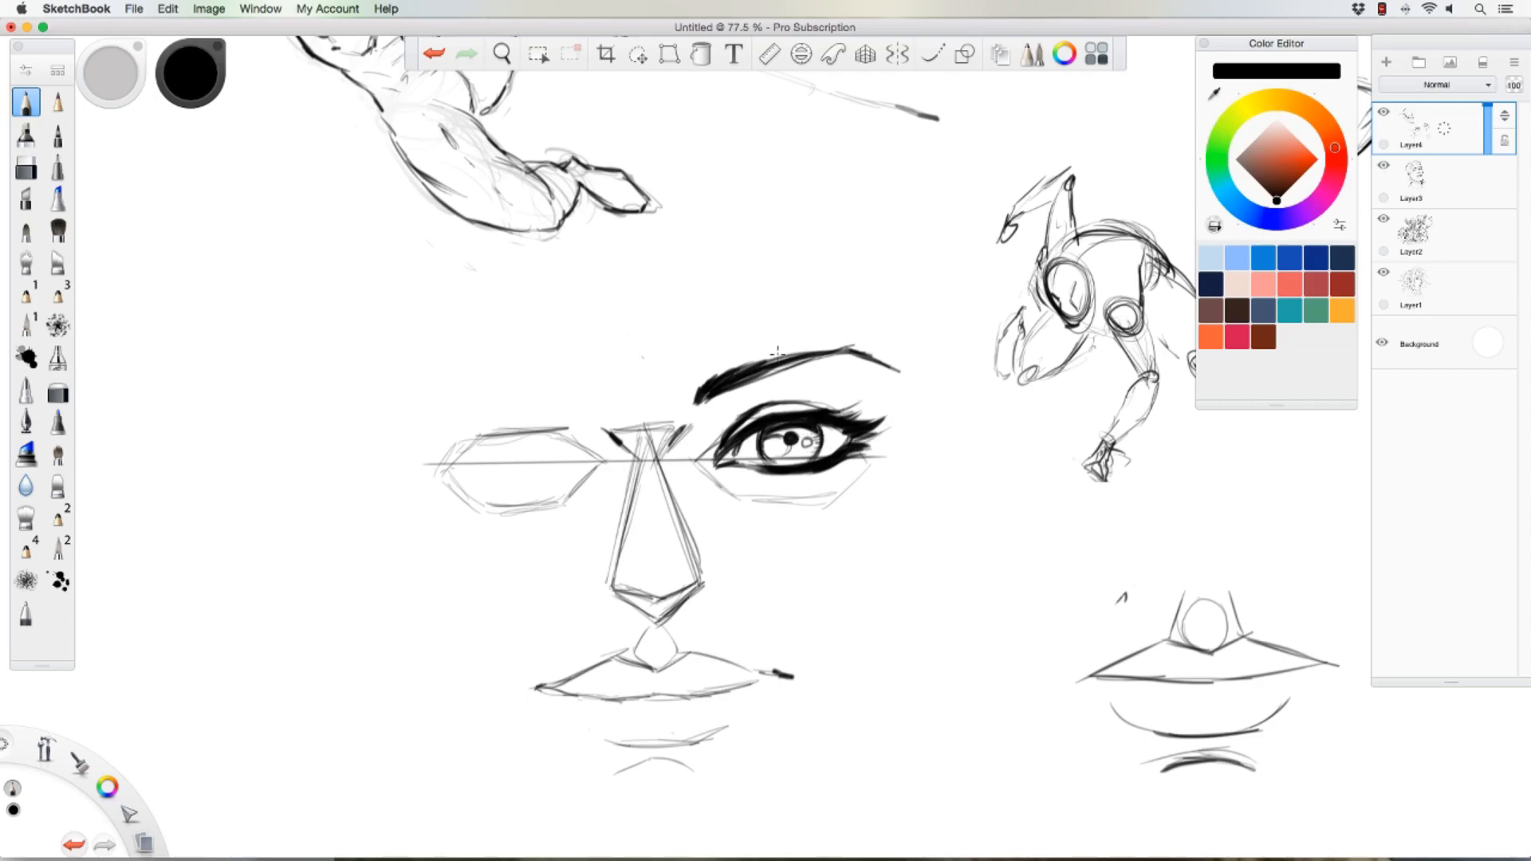
mouse_move(735, 485)
left_mouse_down()
mouse_move(701, 464)
mouse_move(734, 482)
left_mouse_up()
Step: Draw a small, heavy-lidded eye with a low, angled brow in the gap between the face's nose and the second mouth
mouse_move(889, 599)
left_mouse_down()
mouse_move(1029, 574)
mouse_move(888, 613)
left_mouse_up()
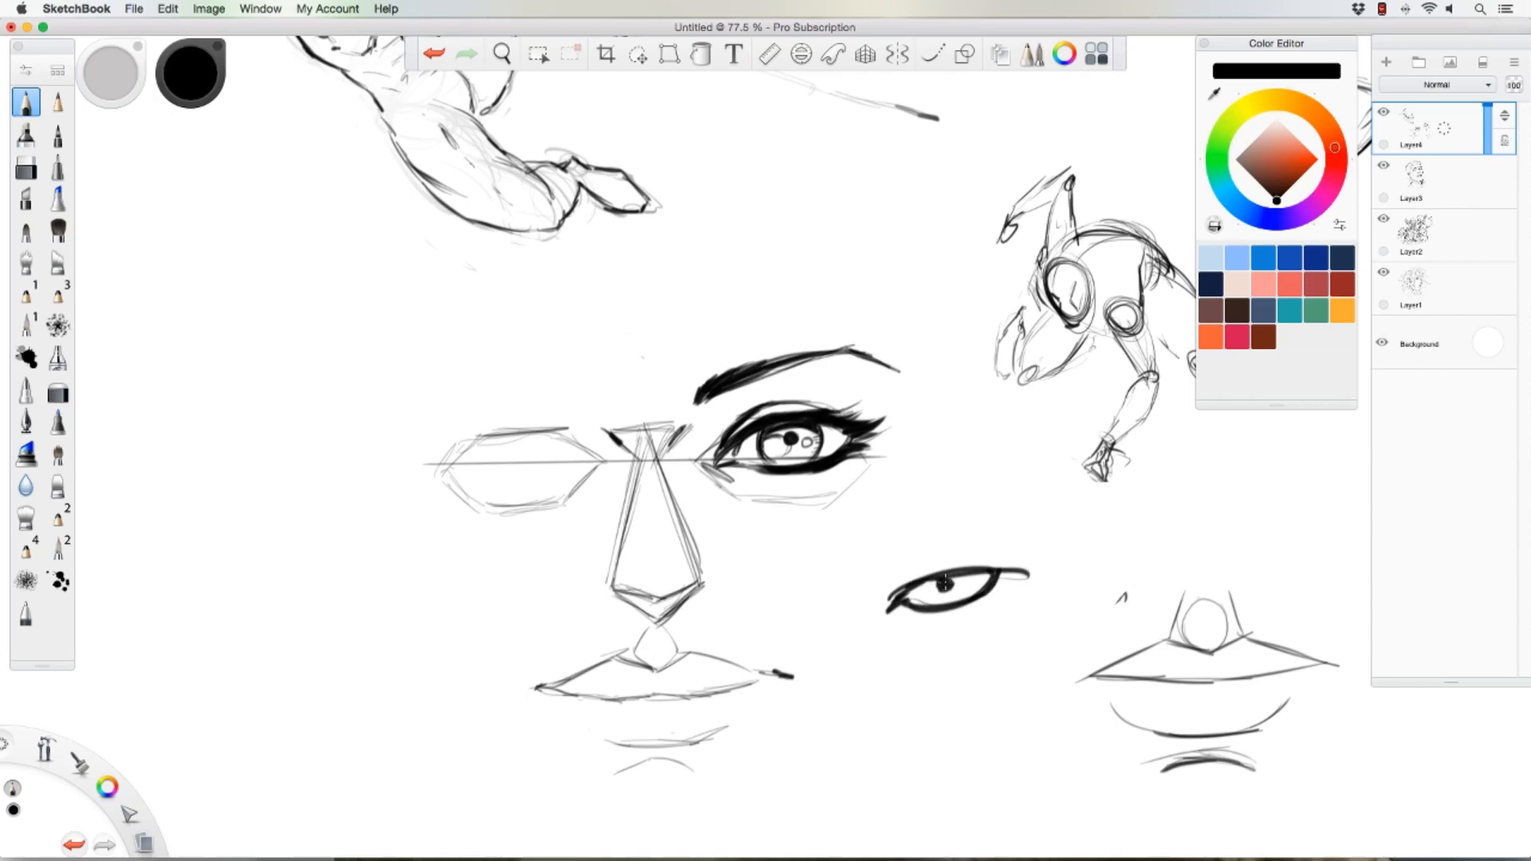
mouse_move(921, 585)
left_mouse_down()
mouse_move(949, 601)
mouse_move(970, 583)
mouse_move(927, 581)
mouse_move(943, 571)
mouse_move(917, 587)
mouse_move(931, 571)
mouse_move(877, 593)
mouse_move(1012, 523)
mouse_move(869, 597)
mouse_move(1007, 564)
mouse_move(987, 593)
mouse_move(928, 571)
mouse_move(906, 582)
mouse_move(938, 597)
left_mouse_up()
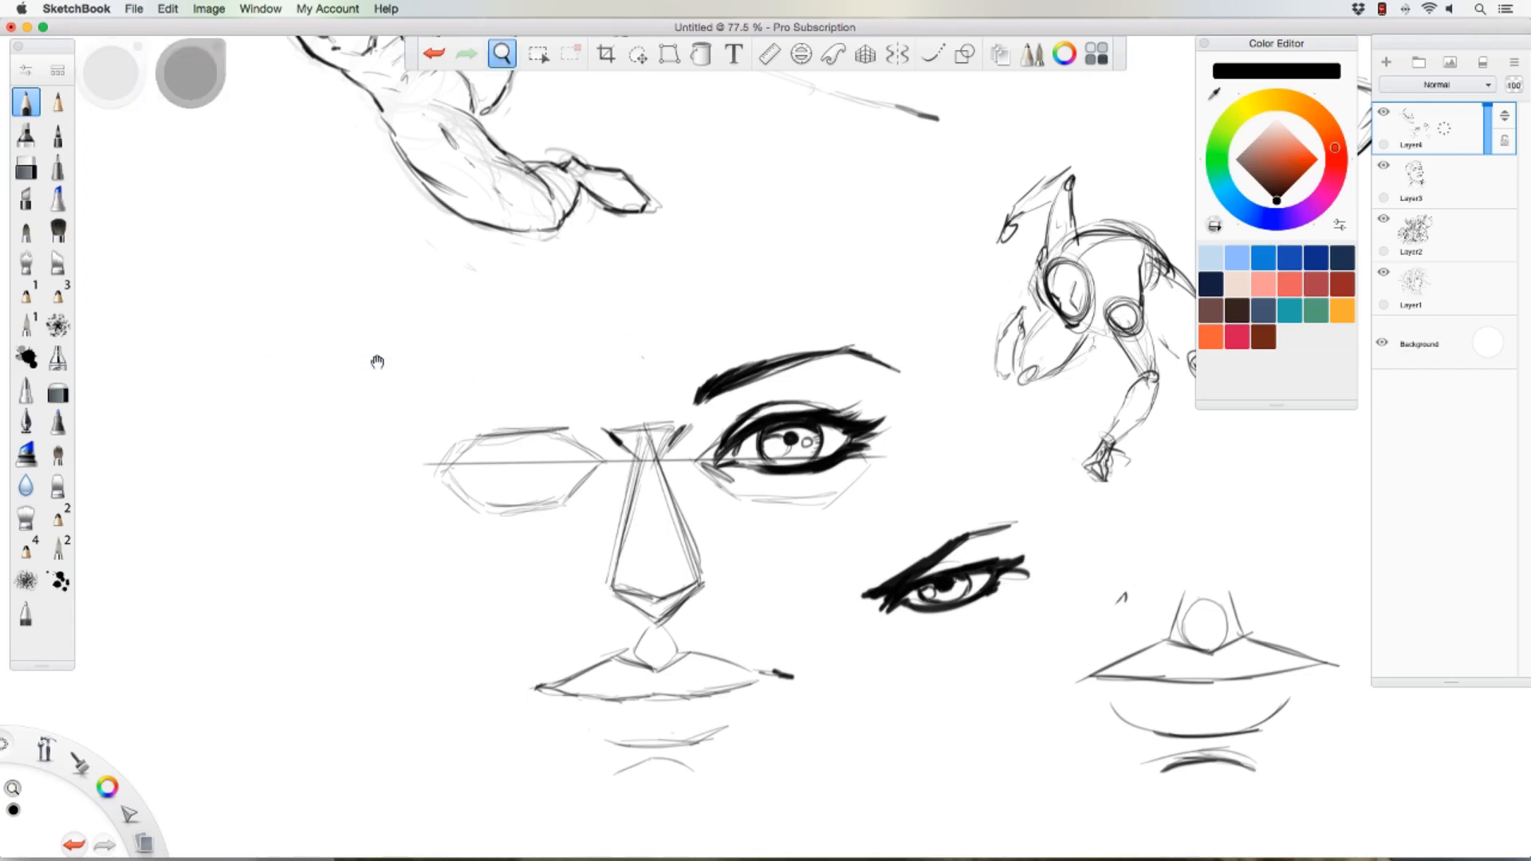
Step: Sketch a tall diamond-shaped nose construction in the empty space beside the face, with doubled sides and a darkened nostril
left_click_drag(376, 362, 530, 370)
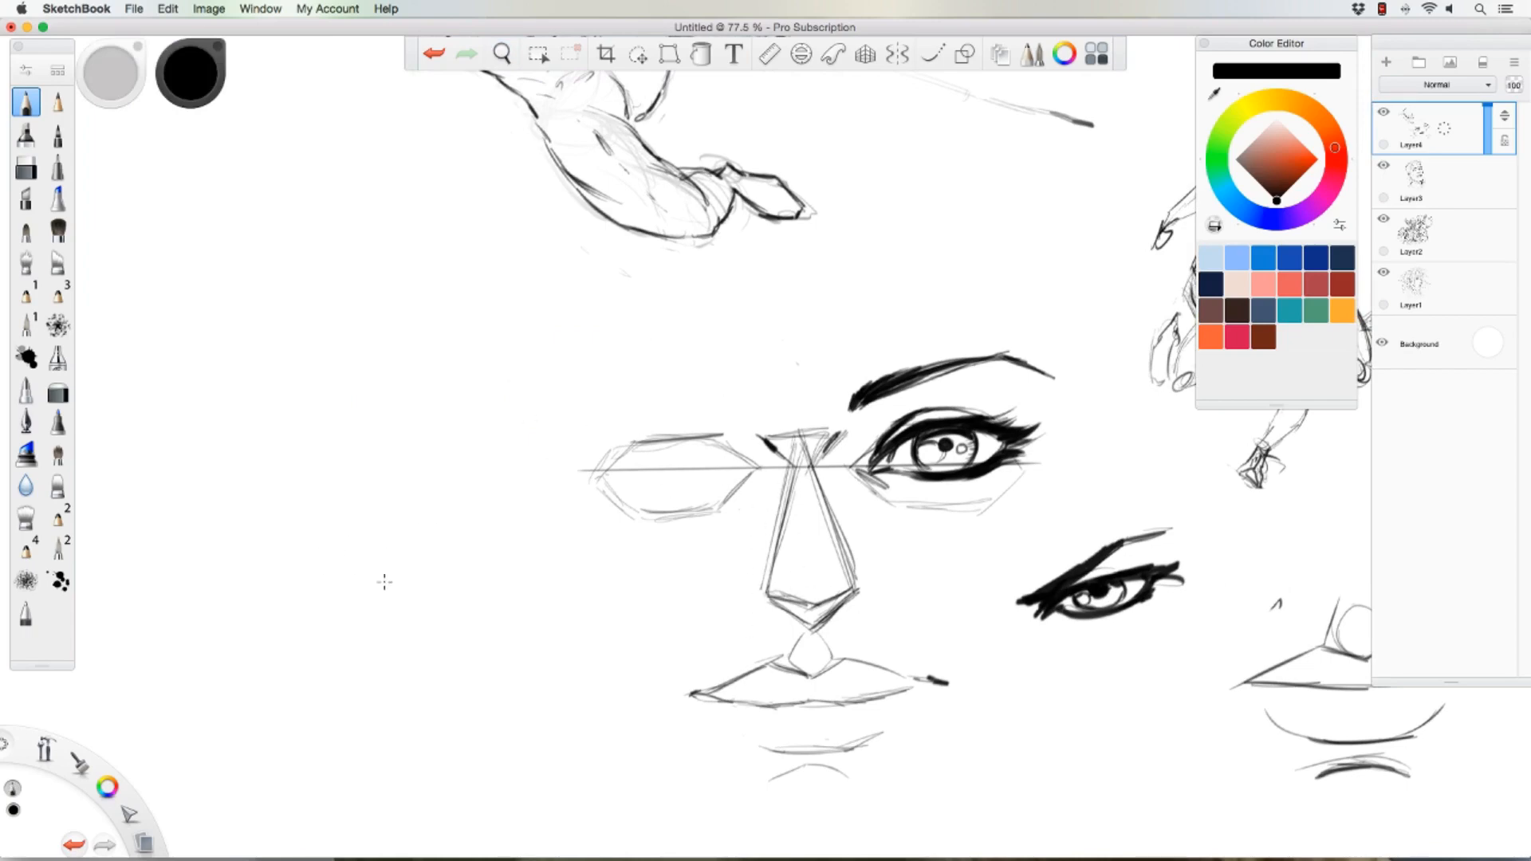
mouse_move(389, 507)
left_mouse_down()
mouse_move(362, 625)
mouse_move(436, 659)
mouse_move(389, 683)
mouse_move(401, 686)
mouse_move(393, 645)
mouse_move(420, 647)
mouse_move(357, 653)
mouse_move(401, 692)
mouse_move(394, 539)
left_mouse_up()
left_click_drag(368, 614, 356, 655)
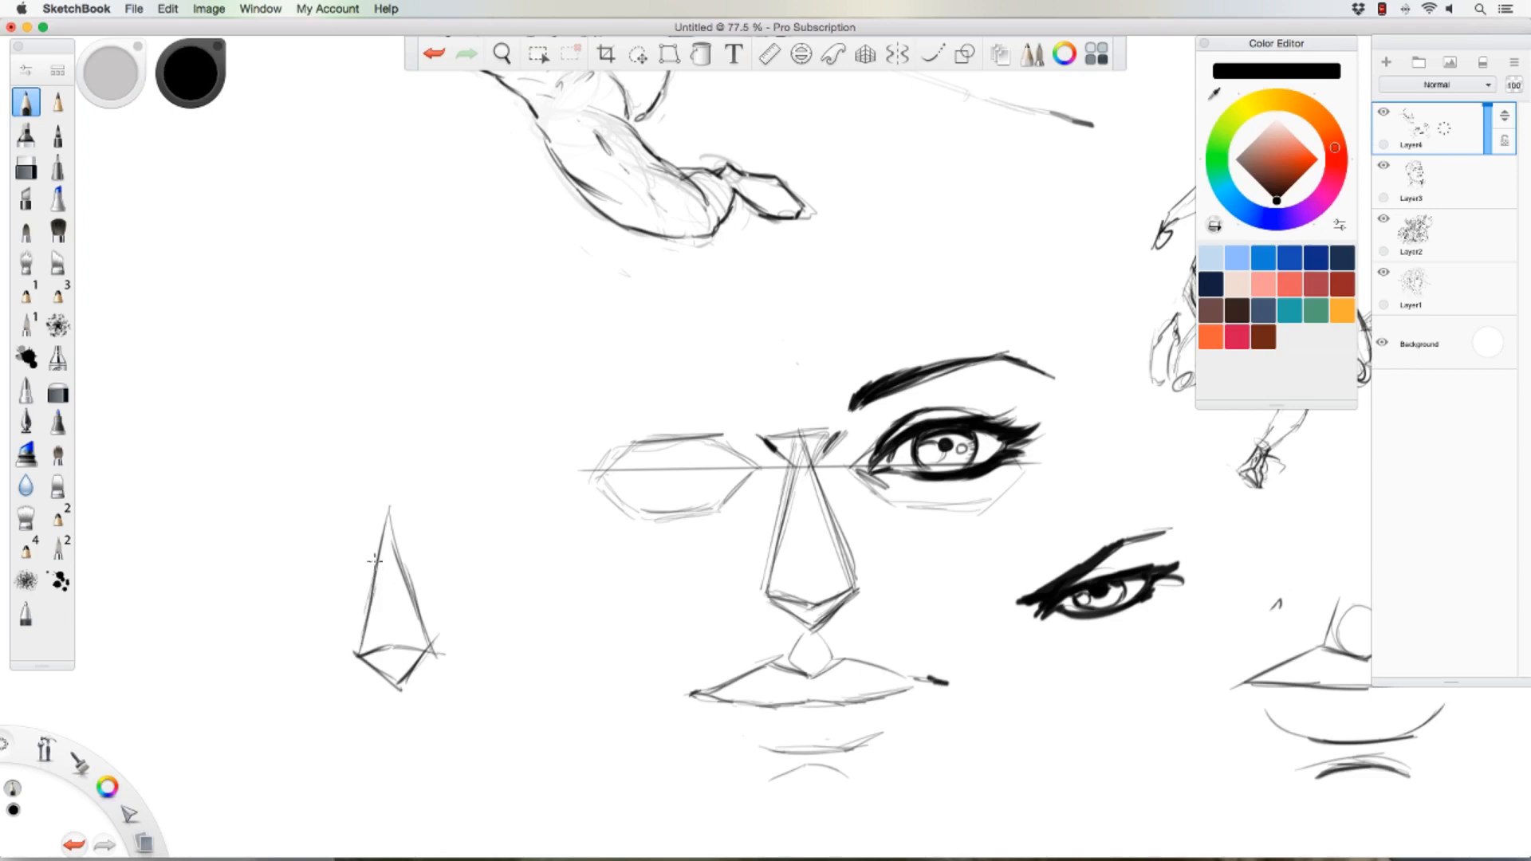
left_click_drag(378, 550, 348, 660)
mouse_move(368, 558)
left_mouse_down()
mouse_move(352, 641)
mouse_move(393, 691)
mouse_move(408, 658)
mouse_move(392, 669)
mouse_move(440, 643)
left_mouse_up()
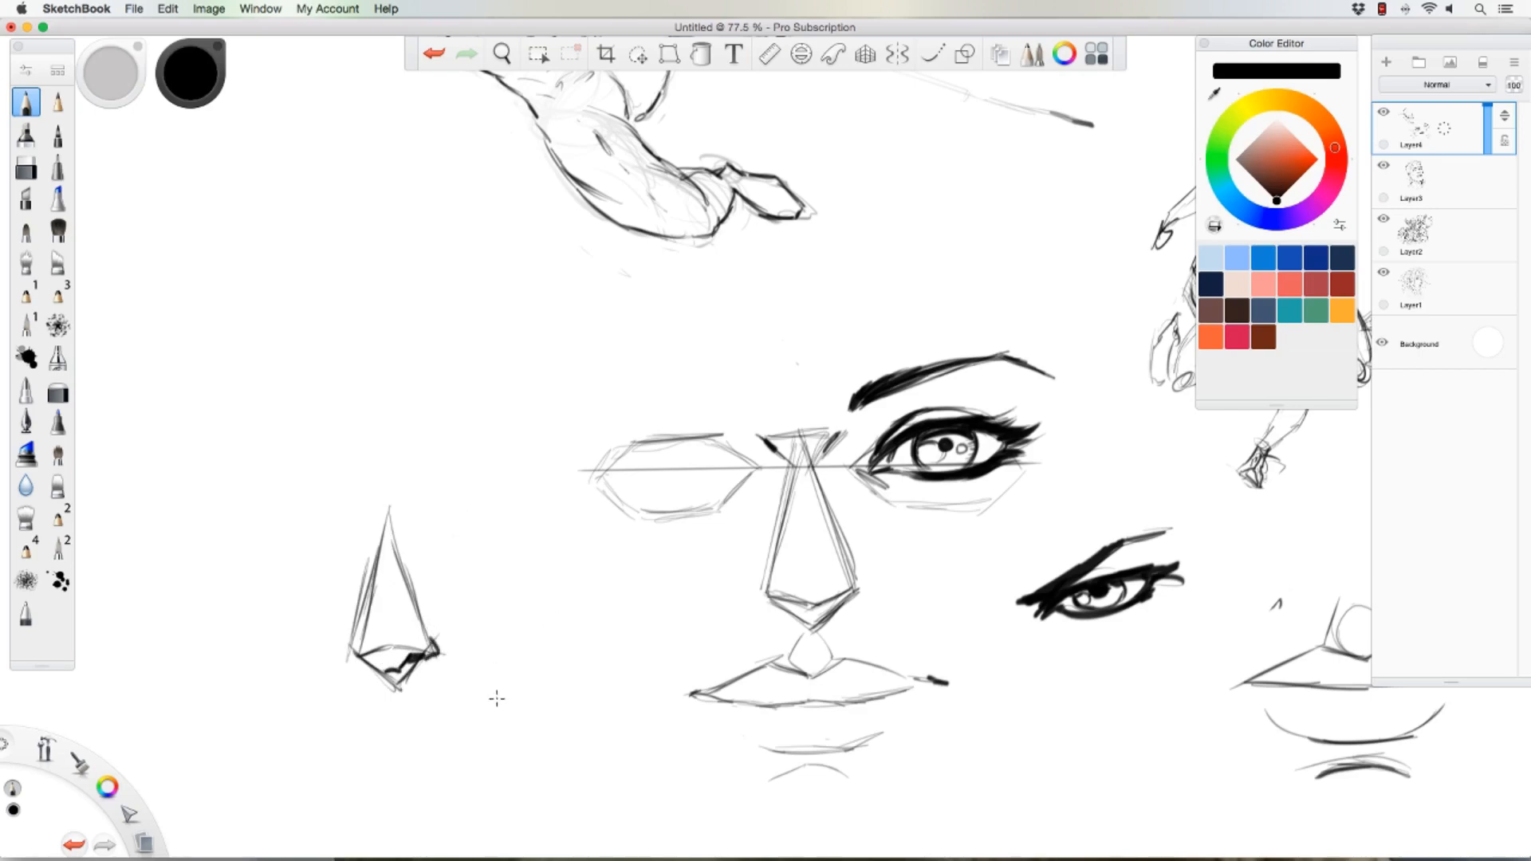
Step: Sketch a rounded nose beside the diamond one, with curved wings, dark nostrils, a tip outline and a line up one side of the bridge
mouse_move(500, 717)
left_mouse_down()
mouse_move(574, 677)
mouse_move(564, 658)
left_mouse_up()
mouse_move(500, 712)
left_mouse_down()
mouse_move(456, 690)
mouse_move(519, 699)
mouse_move(558, 680)
mouse_move(527, 664)
mouse_move(567, 666)
mouse_move(573, 684)
mouse_move(536, 632)
mouse_move(530, 659)
mouse_move(517, 599)
mouse_move(569, 671)
mouse_move(525, 715)
mouse_move(448, 675)
mouse_move(530, 662)
mouse_move(525, 613)
mouse_move(489, 641)
mouse_move(523, 643)
mouse_move(483, 657)
mouse_move(569, 674)
mouse_move(490, 643)
mouse_move(522, 589)
left_mouse_up()
left_click_drag(531, 642, 520, 572)
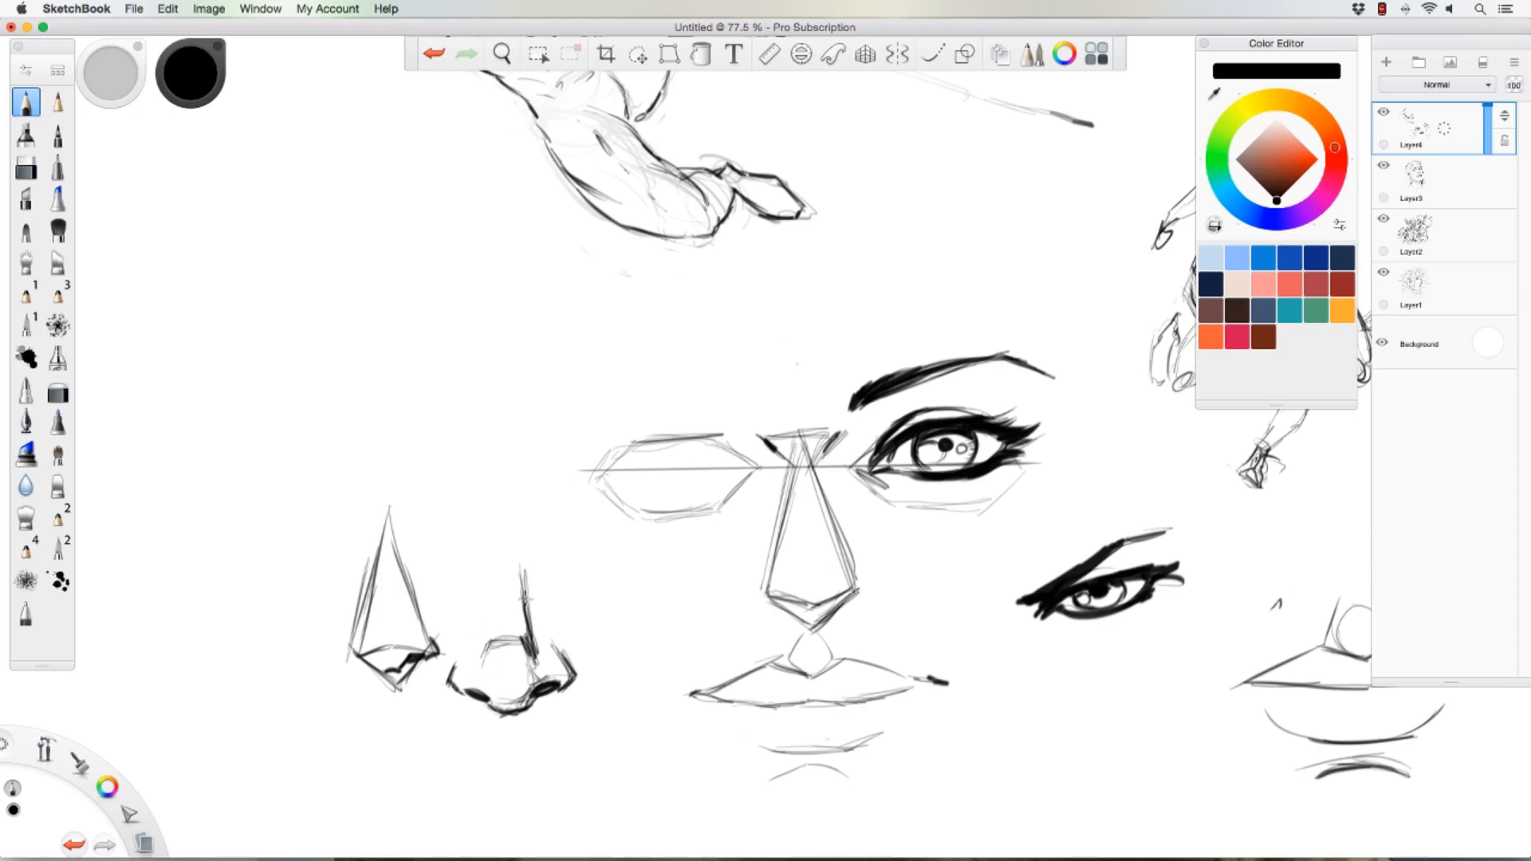
Step: Draw a third nose above the rounded one with short contour strokes, a hatched shadow under the tip and a dark bridge mark
mouse_move(503, 392)
left_mouse_down()
mouse_move(572, 369)
mouse_move(562, 351)
left_mouse_up()
left_click_drag(476, 375, 492, 386)
mouse_move(529, 336)
left_mouse_down()
mouse_move(531, 391)
mouse_move(563, 372)
mouse_move(565, 389)
left_mouse_up()
mouse_move(567, 381)
left_mouse_down()
mouse_move(546, 410)
mouse_move(467, 377)
left_mouse_up()
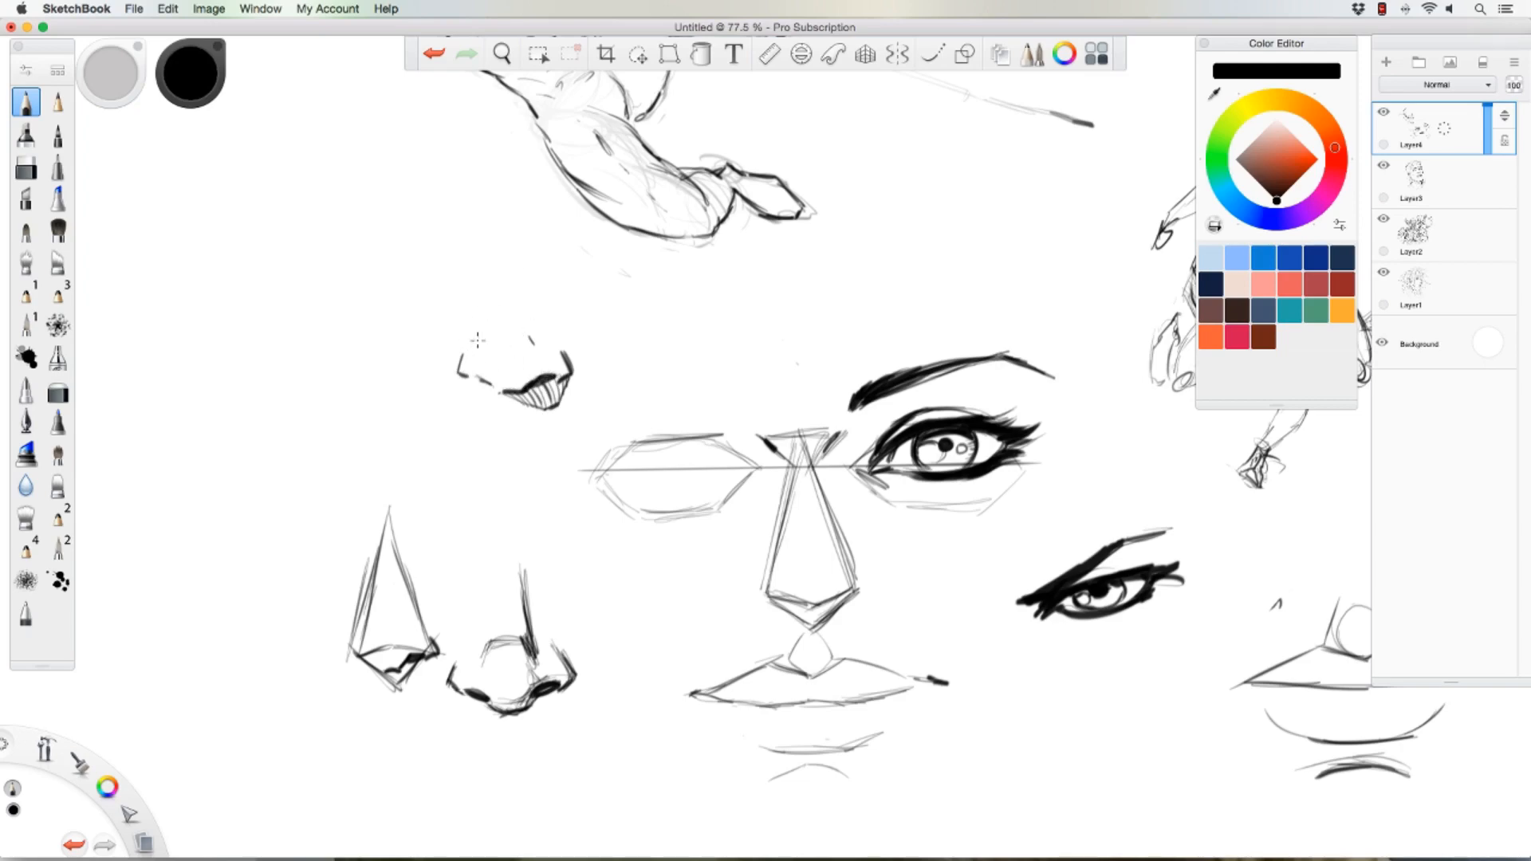
left_click_drag(529, 327, 537, 349)
Step: Draw a minimal nose beside the hatched one, using short nostril and wing strokes and a thin bridge line
left_click_drag(357, 426, 386, 416)
mouse_move(400, 403)
left_mouse_down()
mouse_move(390, 380)
mouse_move(401, 405)
mouse_move(337, 422)
left_mouse_up()
left_click(308, 411)
mouse_move(367, 369)
left_mouse_down()
mouse_move(371, 388)
mouse_move(361, 325)
left_mouse_up()
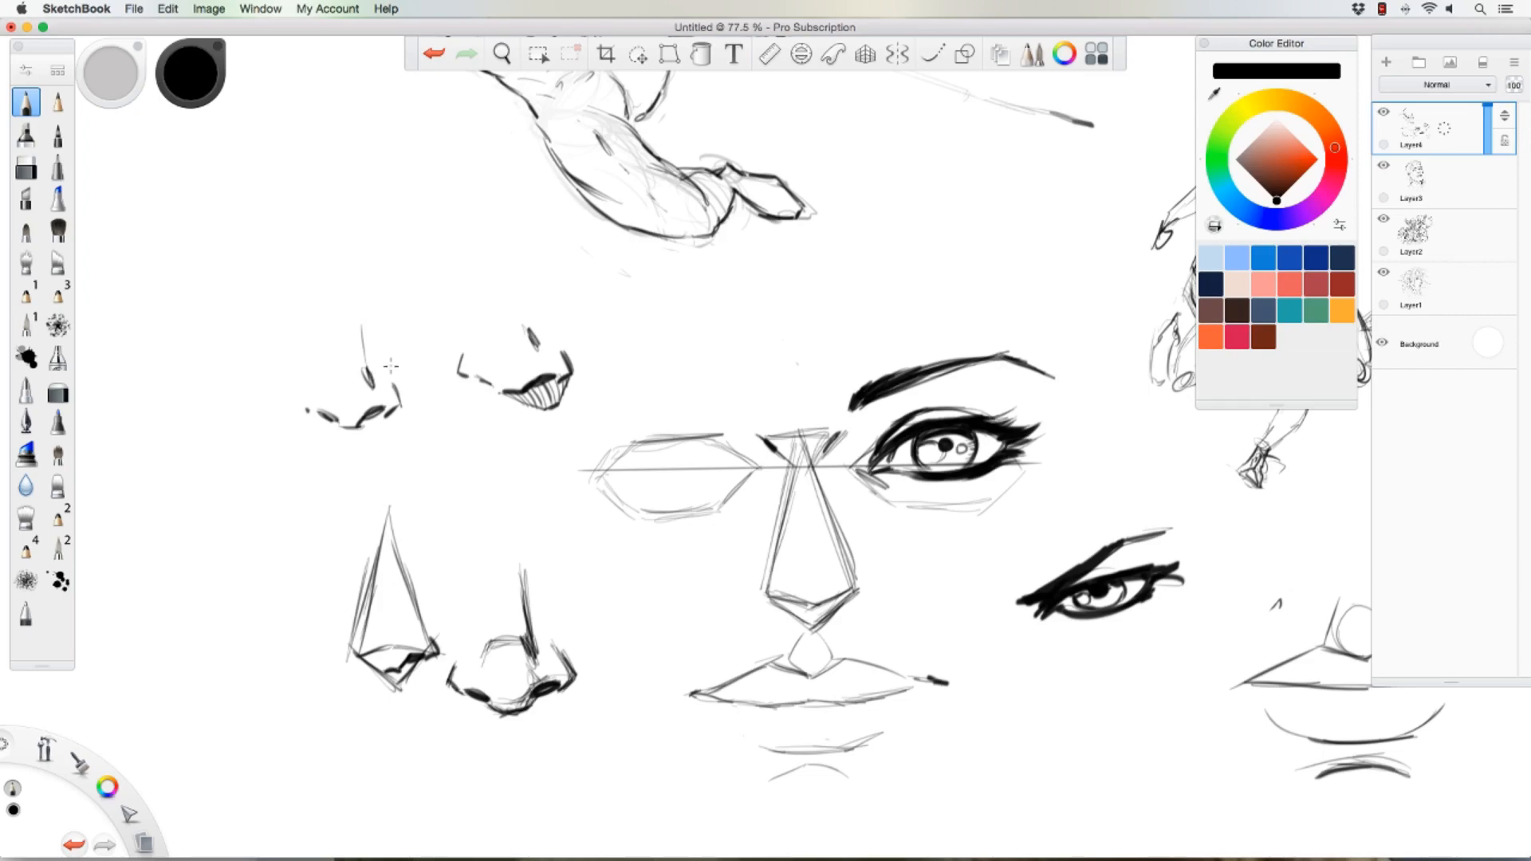
Step: Draw a large almond eye outline with a dark inner corner in the empty area above the noses
key("space")
mouse_move(393, 284)
left_mouse_down()
mouse_move(573, 435)
mouse_move(700, 486)
left_mouse_up()
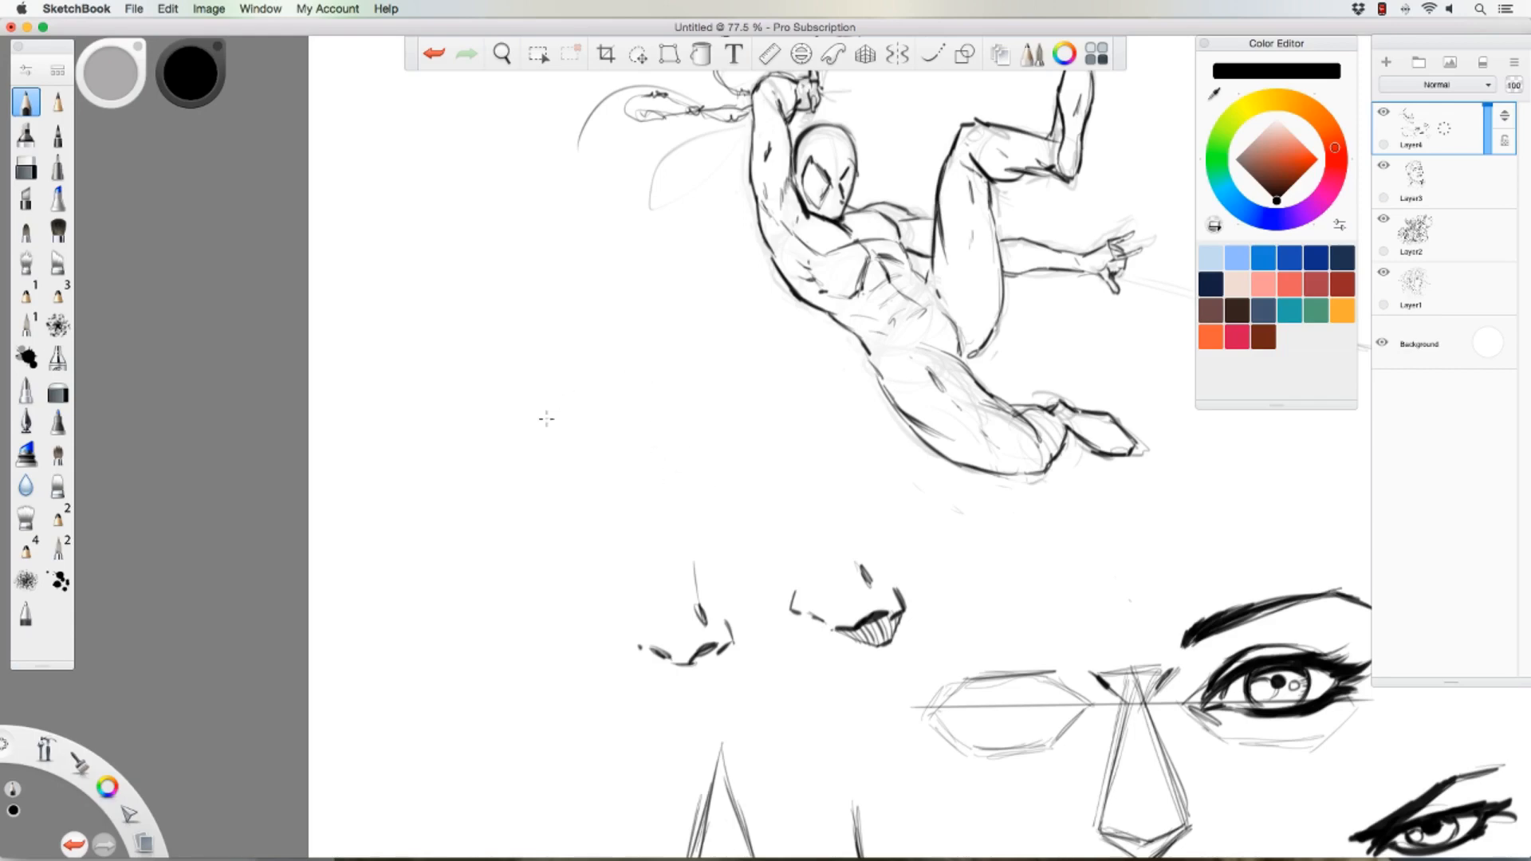
mouse_move(526, 424)
left_mouse_down()
mouse_move(548, 381)
mouse_move(523, 438)
mouse_move(574, 366)
mouse_move(545, 384)
mouse_move(646, 360)
mouse_move(581, 365)
mouse_move(625, 352)
mouse_move(667, 372)
mouse_move(574, 364)
mouse_move(599, 355)
mouse_move(552, 379)
mouse_move(519, 445)
mouse_move(638, 436)
mouse_move(667, 408)
mouse_move(629, 426)
mouse_move(669, 394)
mouse_move(627, 429)
mouse_move(531, 431)
mouse_move(549, 434)
mouse_move(537, 421)
mouse_move(552, 375)
mouse_move(647, 357)
left_mouse_up()
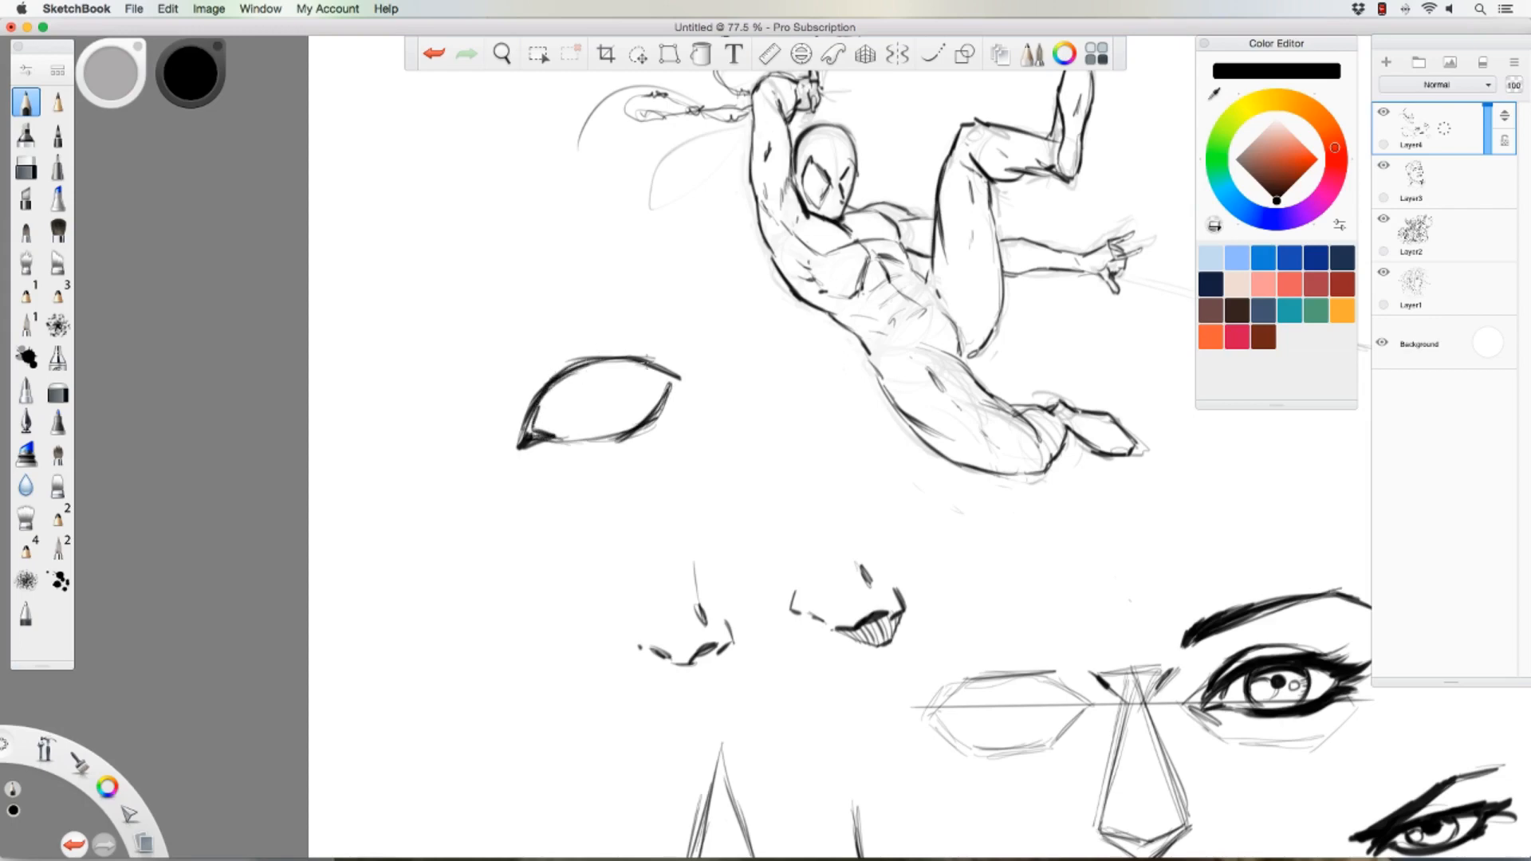
left_click_drag(570, 502, 663, 473)
key("super+z")
key("super+z")
Step: Add a lid crease over the large almond eye and a tapered, arched eyebrow above it
mouse_move(545, 370)
left_mouse_down()
mouse_move(523, 406)
mouse_move(557, 359)
mouse_move(581, 353)
mouse_move(544, 372)
mouse_move(621, 355)
mouse_move(525, 381)
mouse_move(572, 351)
mouse_move(520, 386)
mouse_move(548, 361)
mouse_move(652, 359)
left_mouse_up()
mouse_move(558, 296)
left_mouse_down()
mouse_move(519, 309)
mouse_move(600, 289)
mouse_move(678, 313)
mouse_move(614, 287)
mouse_move(537, 297)
mouse_move(674, 312)
mouse_move(499, 316)
mouse_move(574, 281)
mouse_move(615, 286)
left_mouse_up()
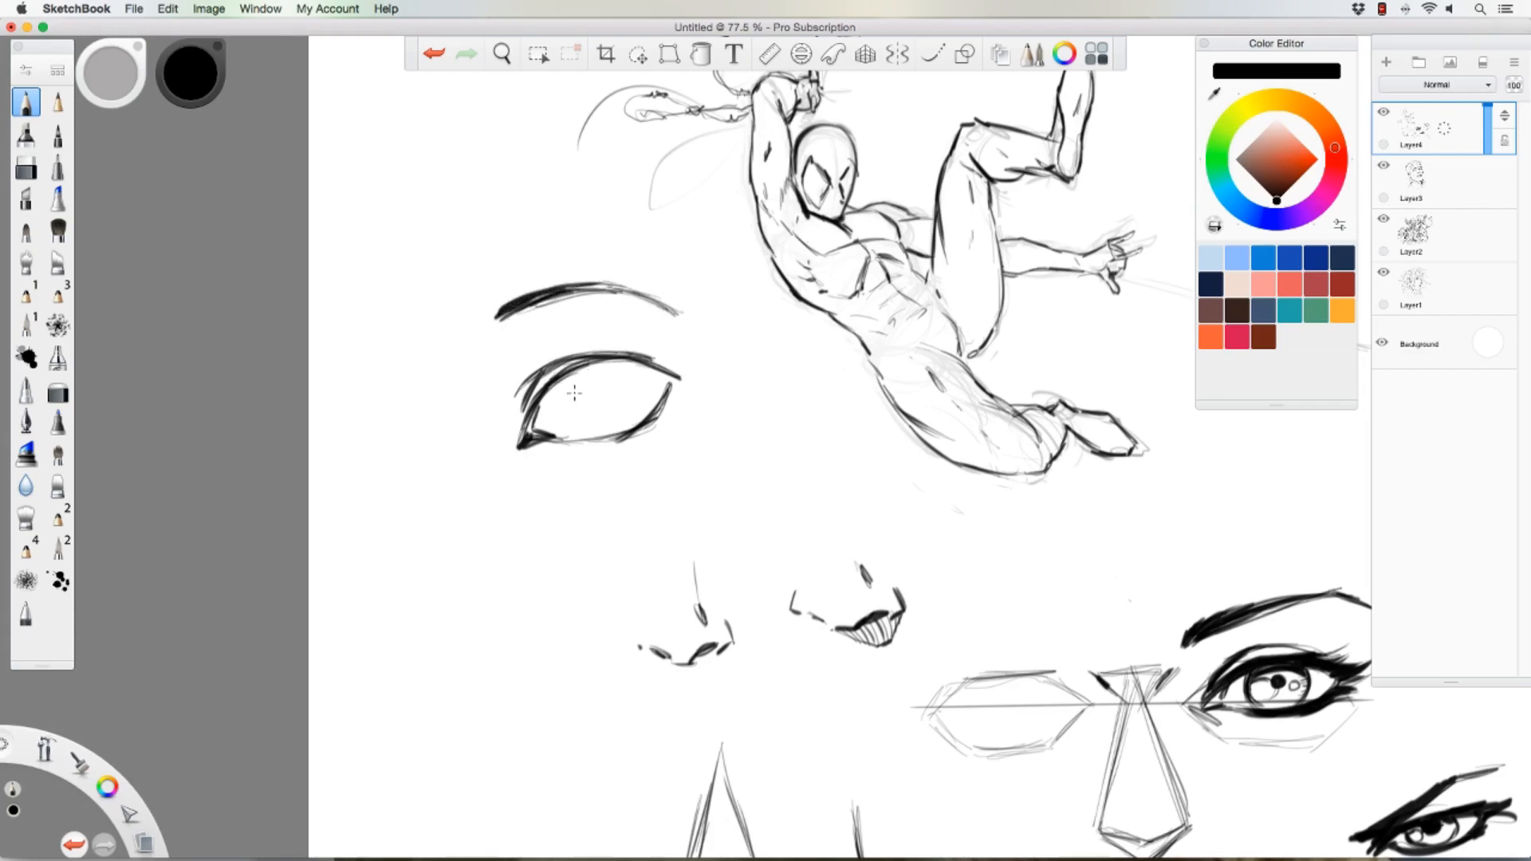
Step: Draw a round iris with a small dark pupil and light reflection shapes inside the large almond eye
mouse_move(580, 381)
left_mouse_down()
mouse_move(614, 370)
mouse_move(626, 395)
mouse_move(607, 419)
mouse_move(575, 389)
mouse_move(592, 421)
mouse_move(626, 398)
mouse_move(584, 420)
mouse_move(597, 367)
mouse_move(621, 375)
mouse_move(623, 410)
mouse_move(573, 395)
mouse_move(609, 369)
mouse_move(627, 390)
mouse_move(601, 390)
left_mouse_up()
mouse_move(601, 404)
left_mouse_down()
mouse_move(613, 388)
mouse_move(562, 417)
mouse_move(559, 404)
left_mouse_up()
key("super+z")
key("super+shift+z")
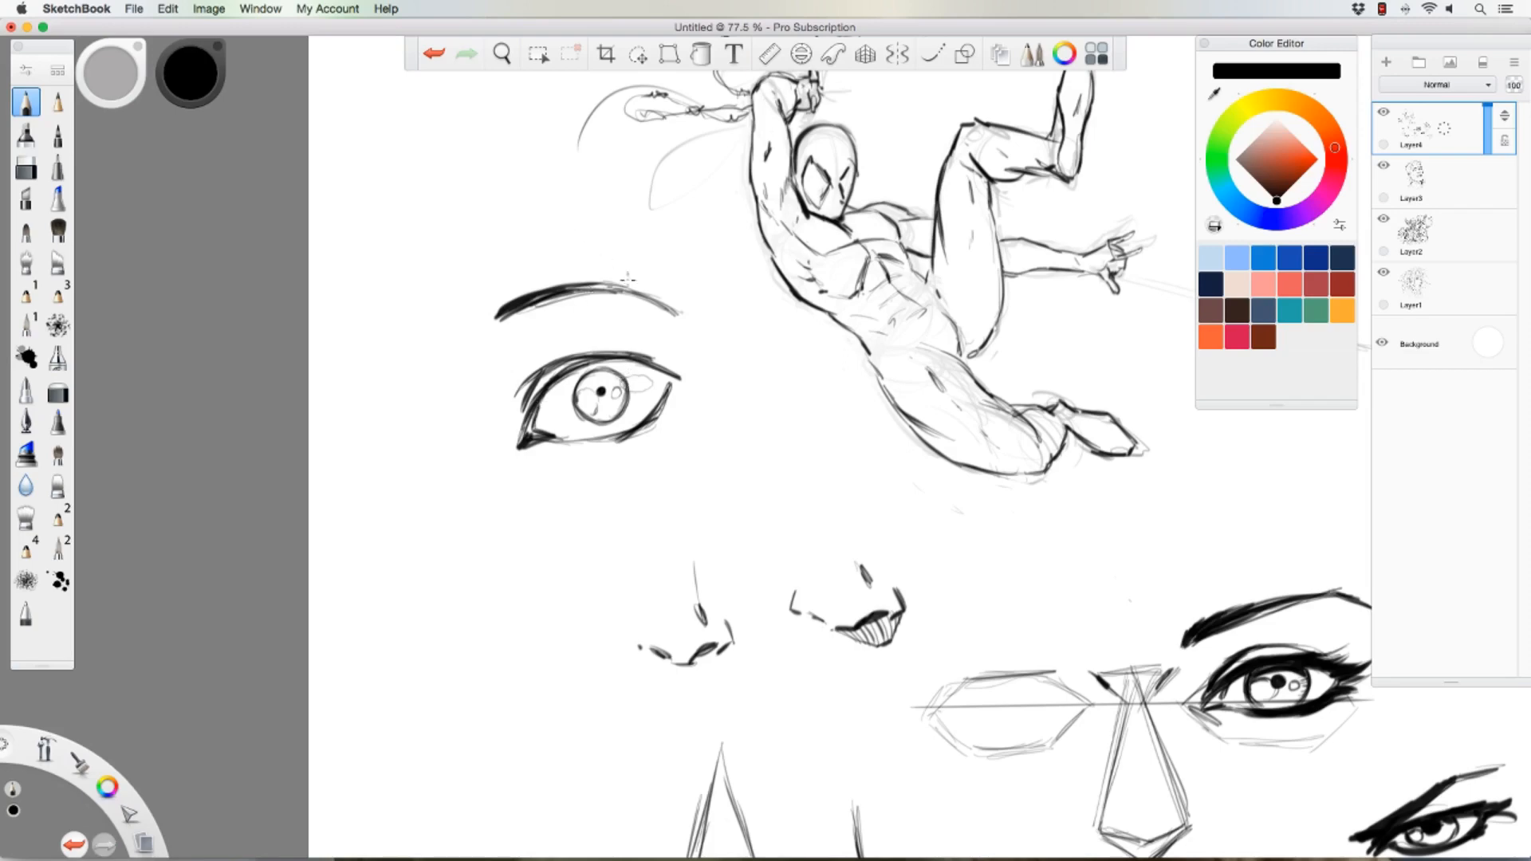
Step: Add thick winged lashes at the large eye's outer corner, with short fold lines beneath it and beside its inner corner
mouse_move(585, 364)
left_mouse_down()
mouse_move(639, 357)
mouse_move(617, 345)
mouse_move(680, 350)
left_mouse_up()
mouse_move(687, 353)
left_mouse_down()
mouse_move(700, 350)
mouse_move(667, 365)
mouse_move(618, 352)
mouse_move(662, 406)
mouse_move(688, 389)
mouse_move(648, 422)
mouse_move(703, 381)
mouse_move(670, 403)
left_mouse_up()
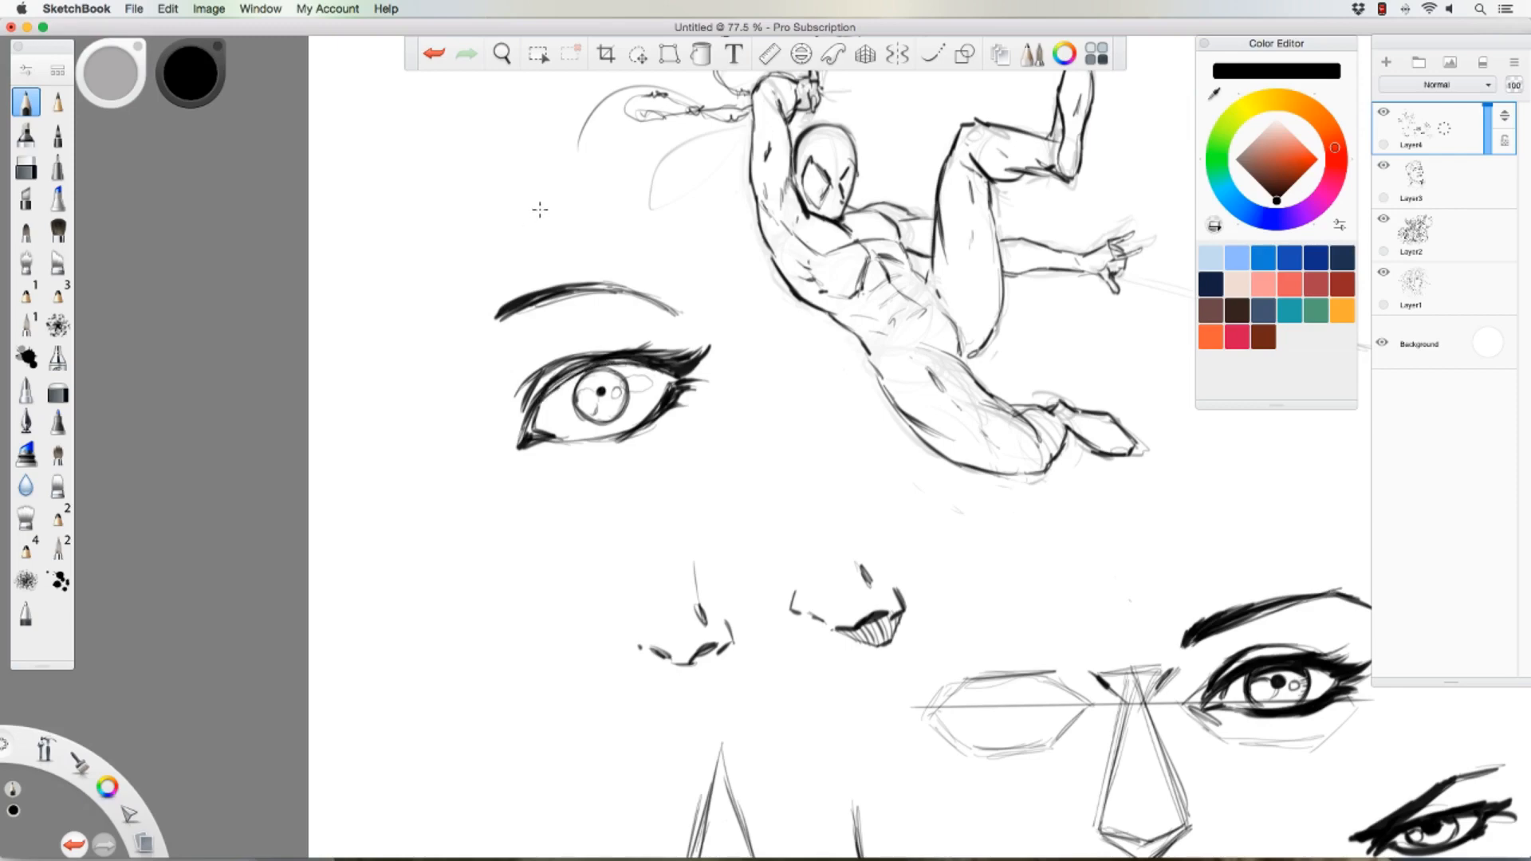
key("super+z")
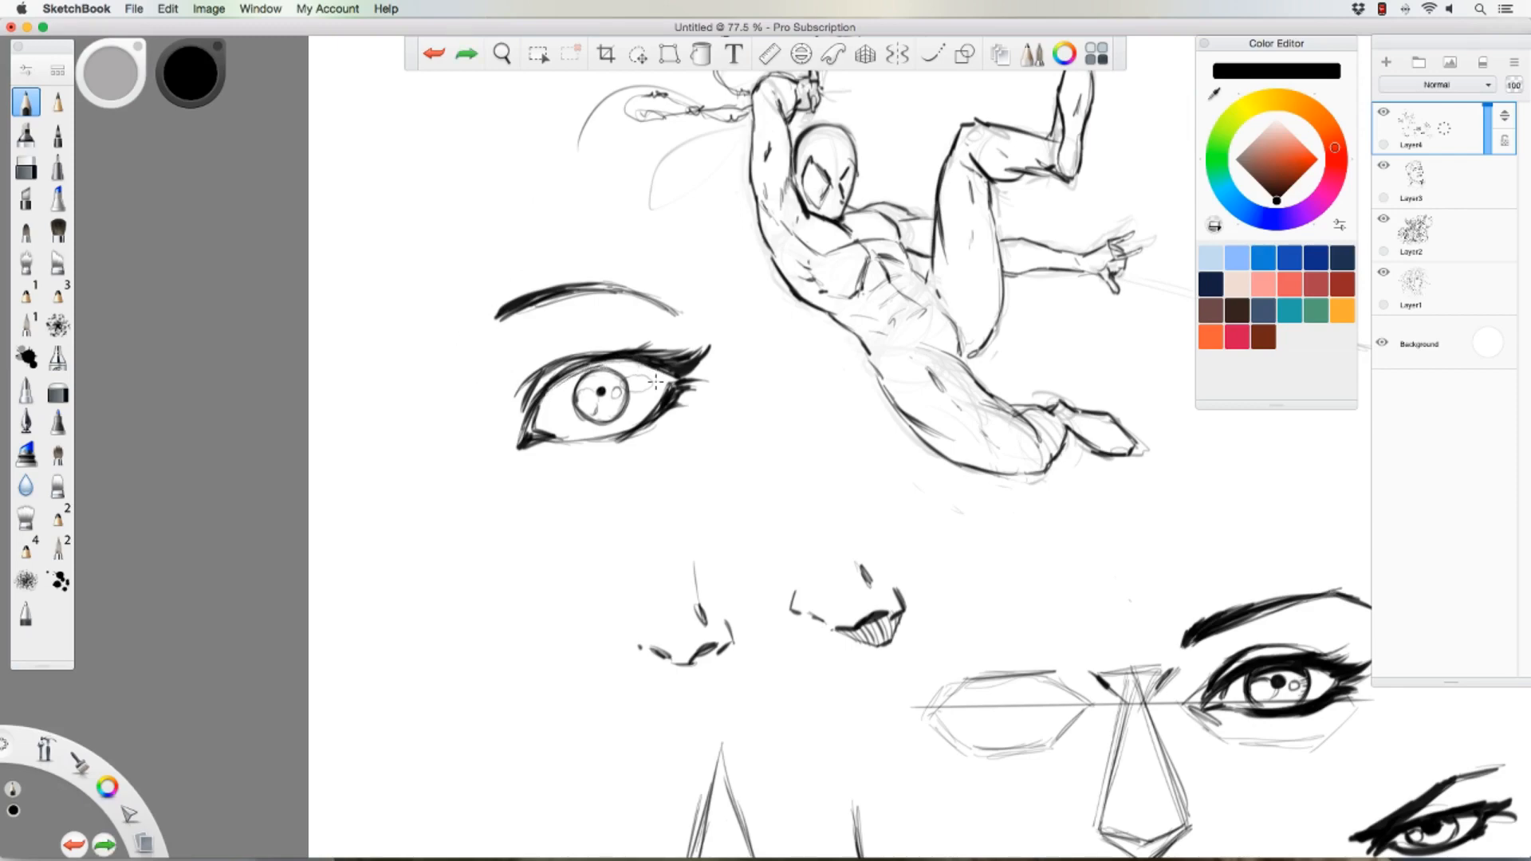
mouse_move(540, 455)
left_mouse_down()
mouse_move(585, 467)
mouse_move(528, 461)
left_mouse_up()
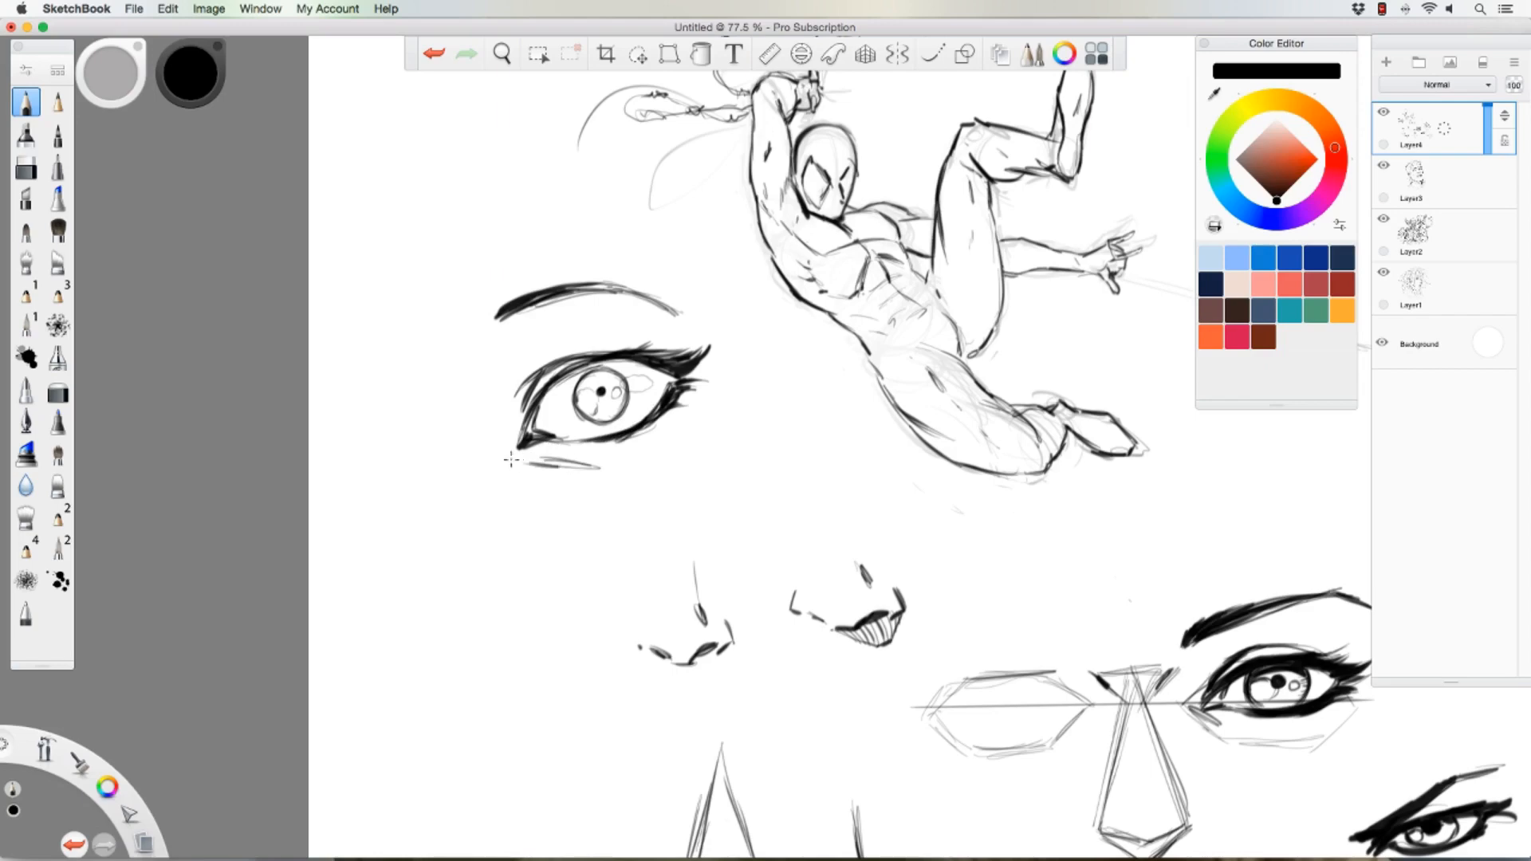
left_click_drag(499, 408, 503, 358)
Step: Draw the curved upper lid of another eye below the large one as a double line with a darkened lower edge
mouse_move(420, 638)
left_mouse_down()
mouse_move(483, 551)
mouse_move(451, 583)
mouse_move(599, 544)
left_mouse_up()
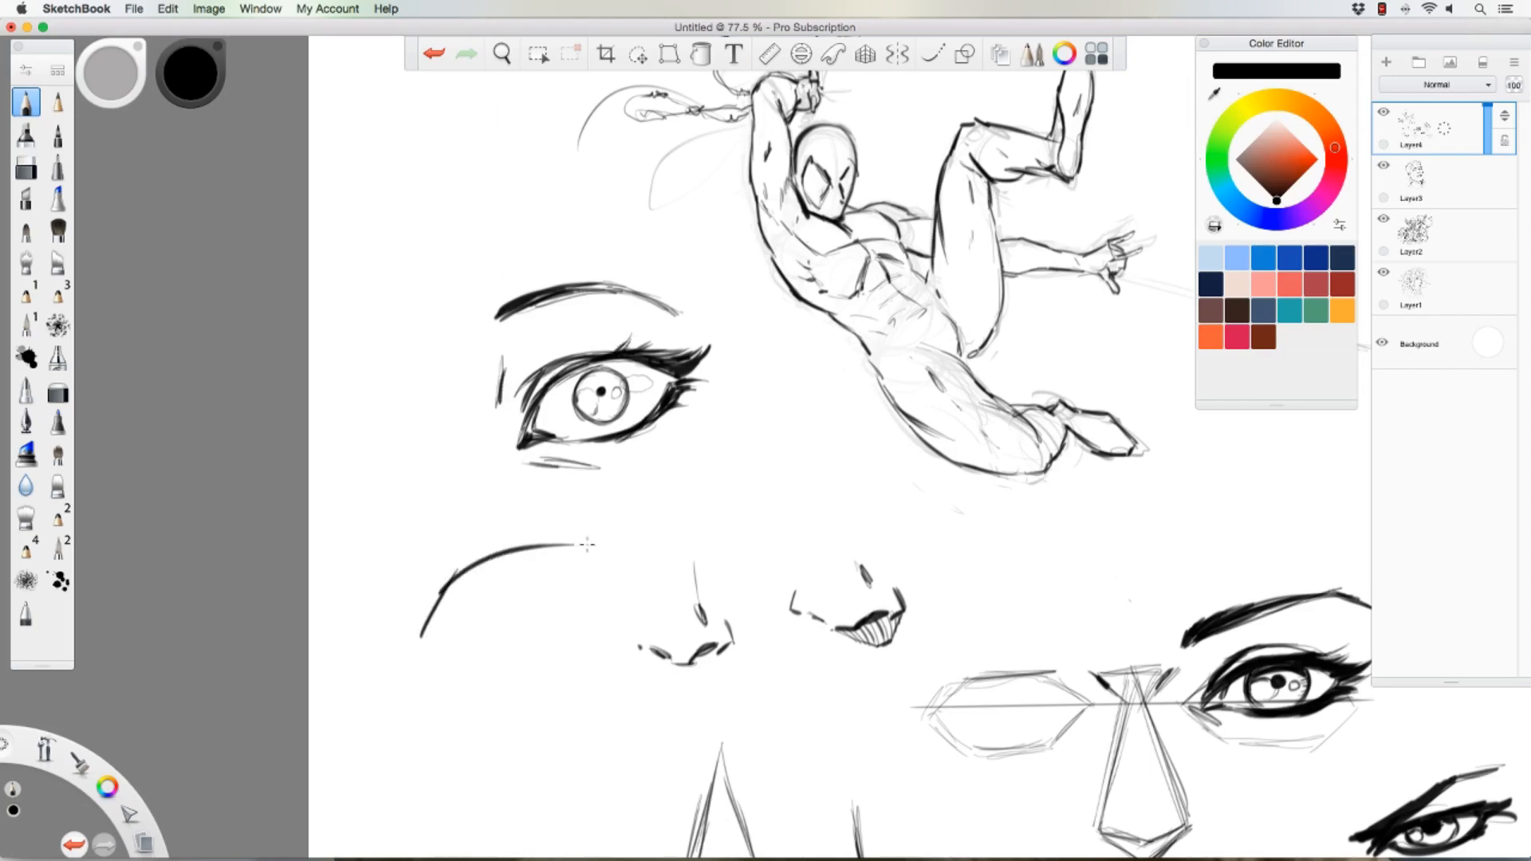
mouse_move(433, 642)
left_mouse_down()
mouse_move(464, 591)
mouse_move(455, 606)
mouse_move(567, 563)
left_mouse_up()
mouse_move(476, 591)
left_mouse_down()
mouse_move(563, 566)
mouse_move(492, 582)
mouse_move(550, 558)
mouse_move(633, 571)
left_mouse_up()
left_click_drag(554, 547, 642, 579)
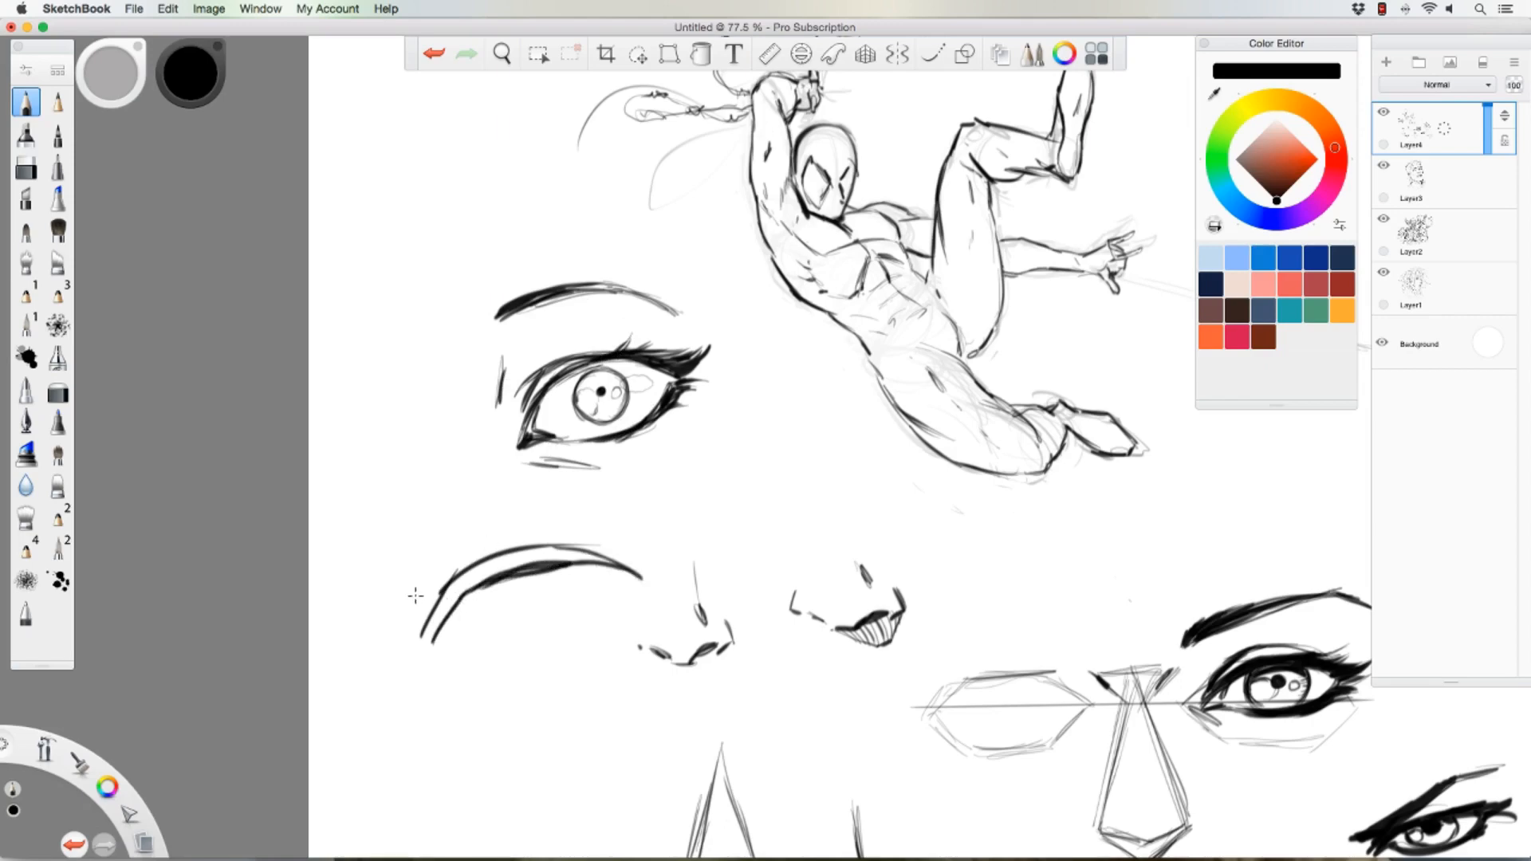
Step: Draw crease lines arching over the new upper lid, with short strokes fanning out at its inner end
mouse_move(409, 631)
left_mouse_down()
mouse_move(421, 571)
mouse_move(529, 524)
left_mouse_up()
mouse_move(449, 555)
left_mouse_down()
mouse_move(541, 524)
mouse_move(625, 555)
left_mouse_up()
left_click_drag(510, 520, 571, 521)
left_click_drag(450, 547, 532, 524)
mouse_move(426, 569)
left_mouse_down()
mouse_move(455, 549)
mouse_move(378, 604)
mouse_move(422, 638)
mouse_move(461, 594)
mouse_move(433, 642)
left_mouse_up()
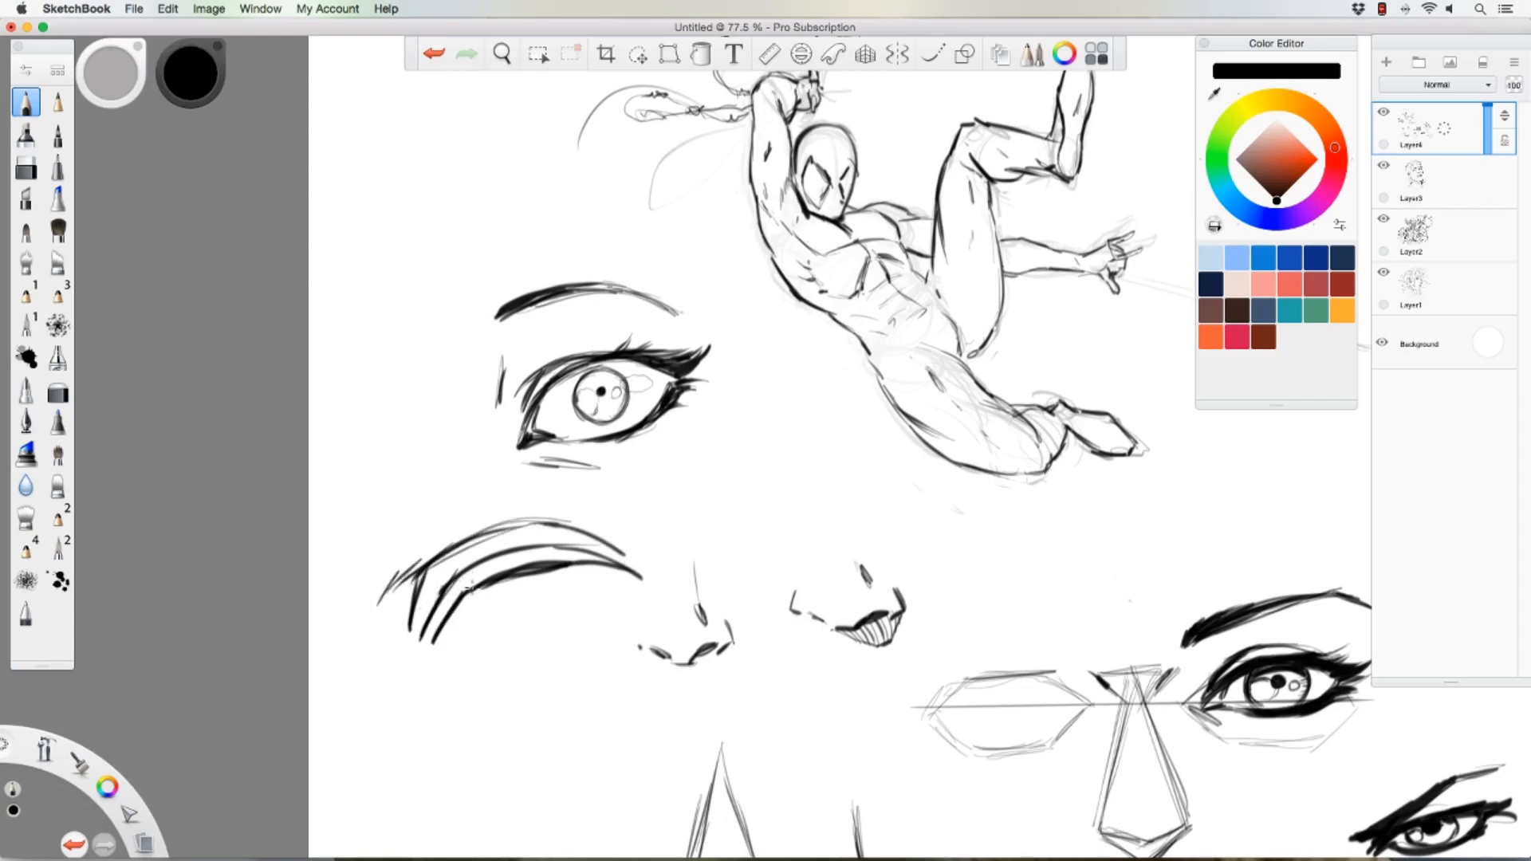
Step: Outline the new eye's inner corner and lower lid, and sweep thick lashes outward along its upper lid
mouse_move(466, 592)
left_mouse_down()
mouse_move(549, 540)
mouse_move(603, 559)
mouse_move(560, 562)
mouse_move(642, 581)
left_mouse_up()
mouse_move(449, 582)
left_mouse_down()
mouse_move(450, 620)
mouse_move(418, 659)
mouse_move(419, 642)
mouse_move(426, 699)
mouse_move(442, 682)
mouse_move(429, 665)
mouse_move(431, 686)
mouse_move(416, 675)
mouse_move(426, 703)
mouse_move(526, 681)
mouse_move(455, 690)
mouse_move(578, 648)
mouse_move(619, 586)
left_mouse_up()
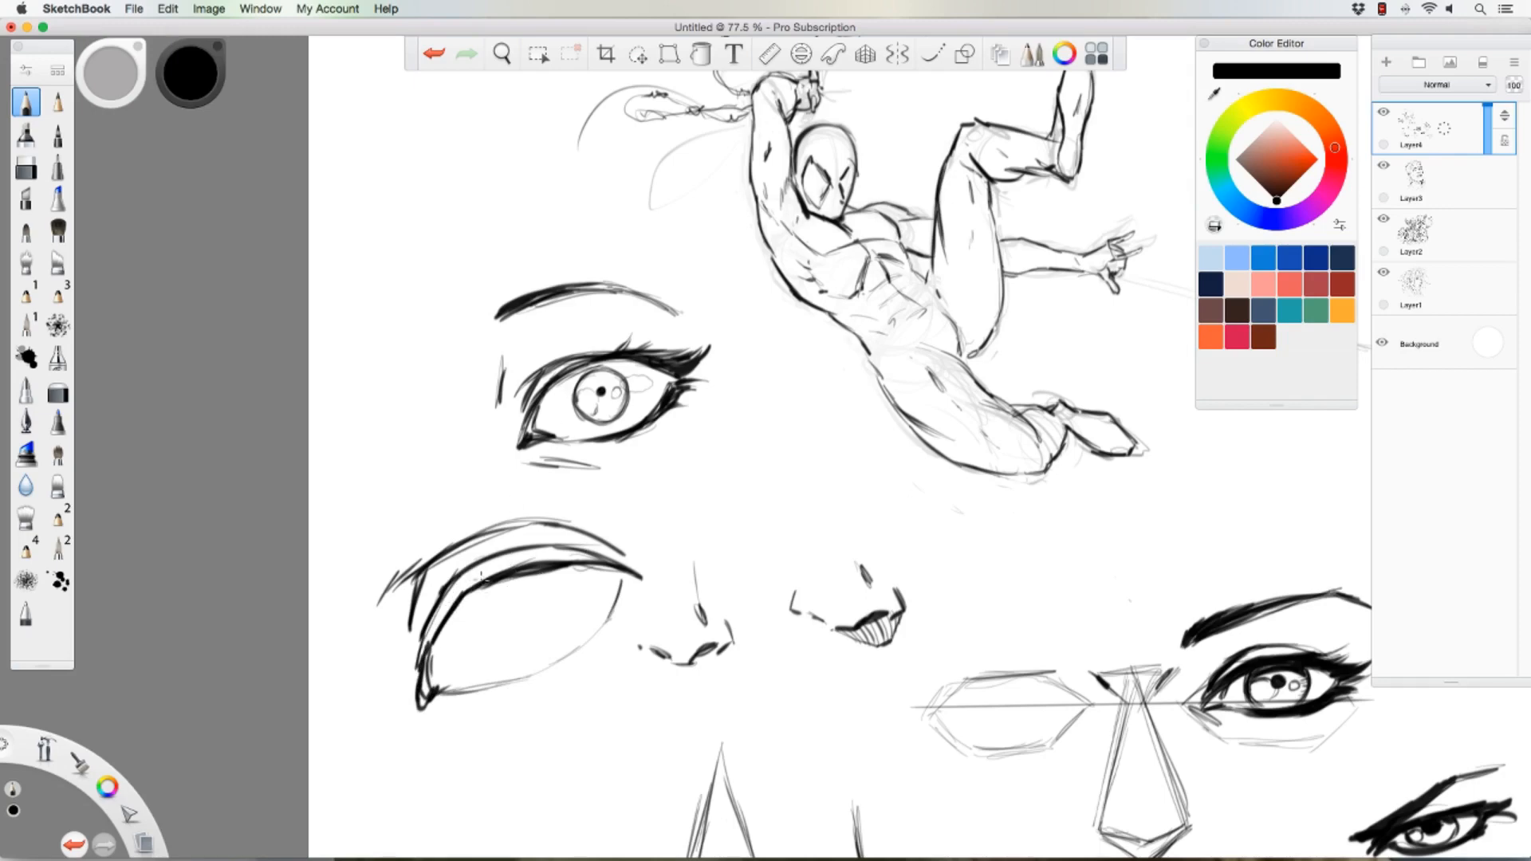
mouse_move(483, 577)
left_mouse_down()
mouse_move(662, 520)
mouse_move(638, 559)
left_mouse_up()
left_click_drag(678, 520, 644, 563)
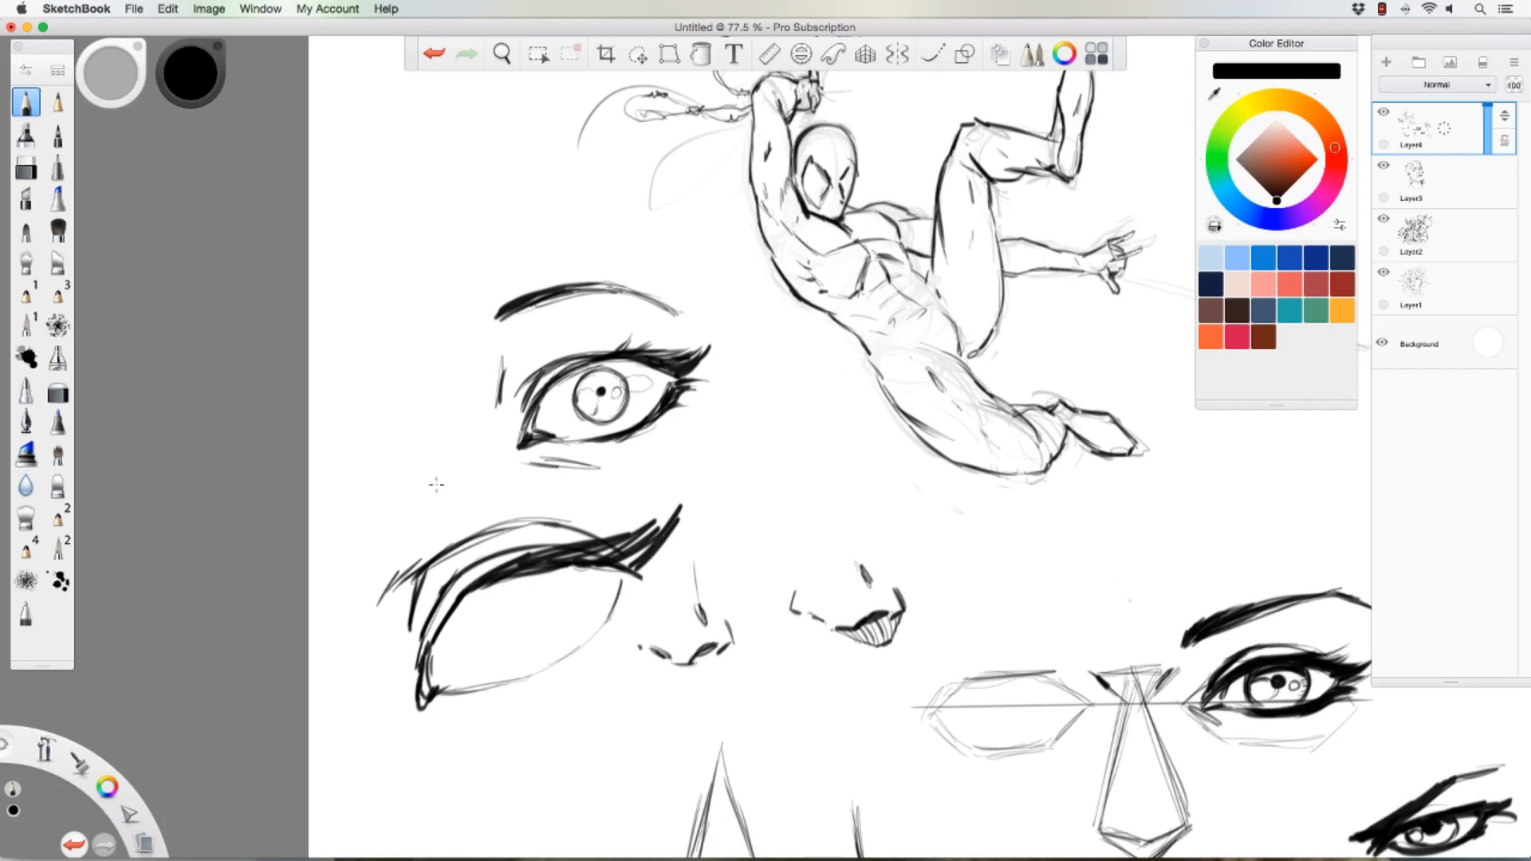
Step: Undo the latest lash and lower-lid strokes on the unfinished eye study below the large eye
key("super+z")
key("super+z")
key("super+z")
key("super+z")
key("super+z")
key("super+z")
key("super+z")
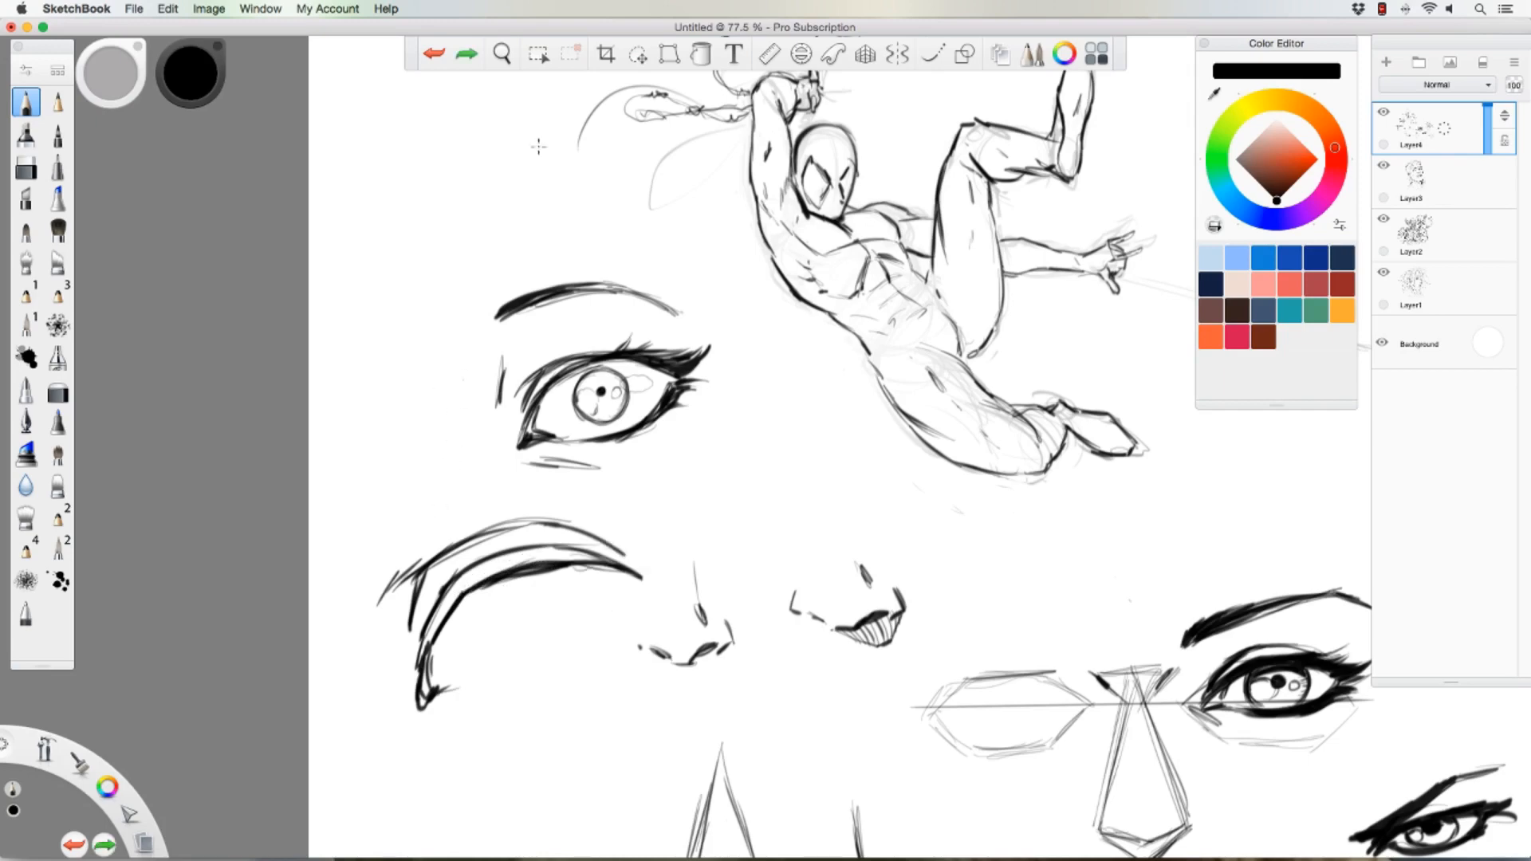
Step: Lasso the remaining lid and crease lines of the unfinished eye below the large one and delete them
left_click(637, 54)
mouse_move(393, 551)
left_mouse_down()
mouse_move(675, 579)
mouse_move(536, 642)
mouse_move(393, 776)
mouse_move(371, 563)
left_mouse_up()
key("Delete")
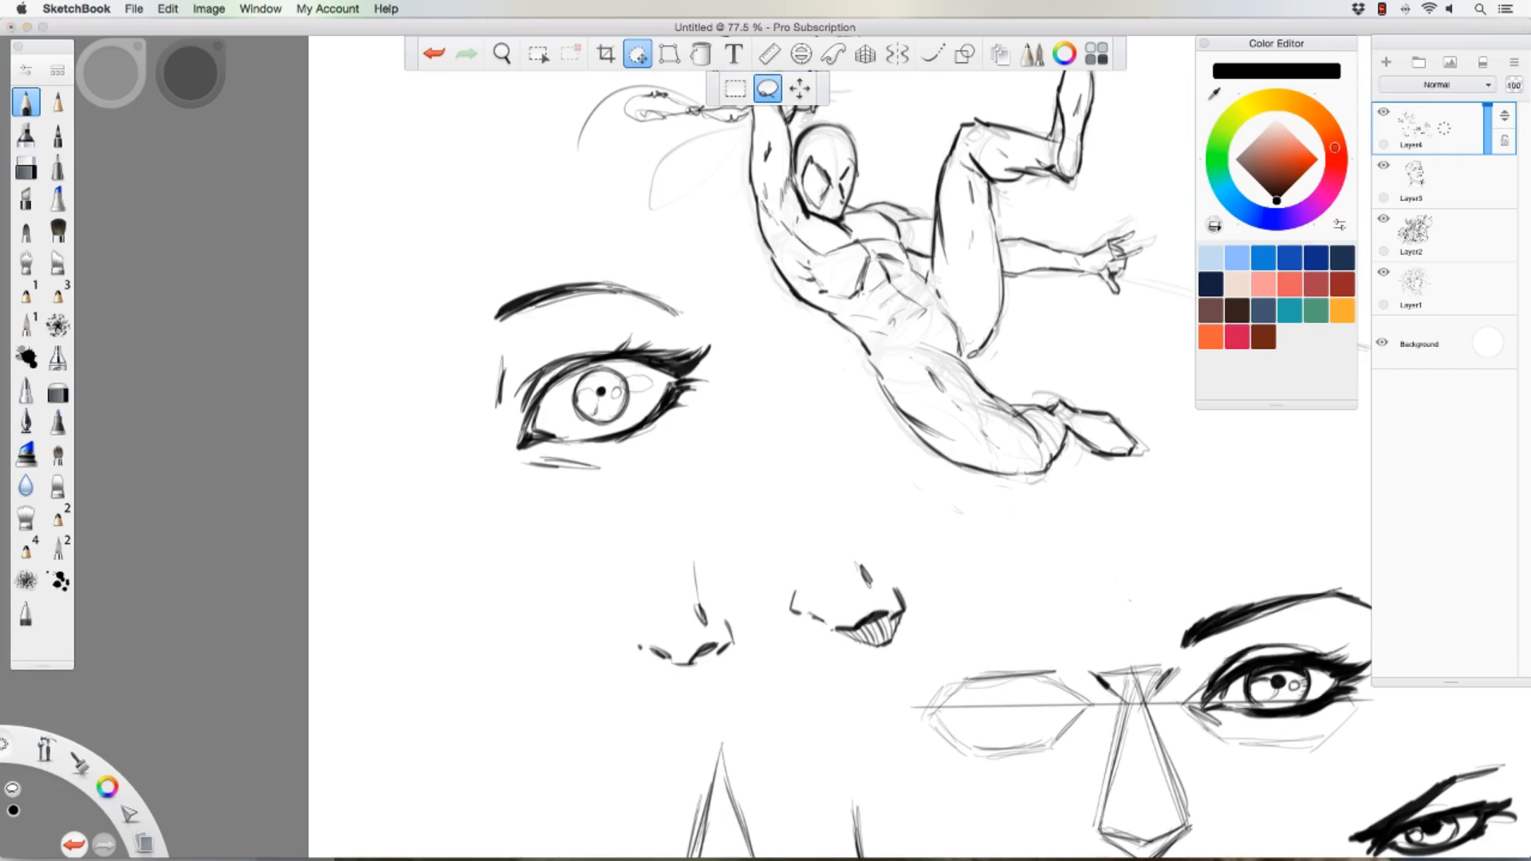
key("Tab")
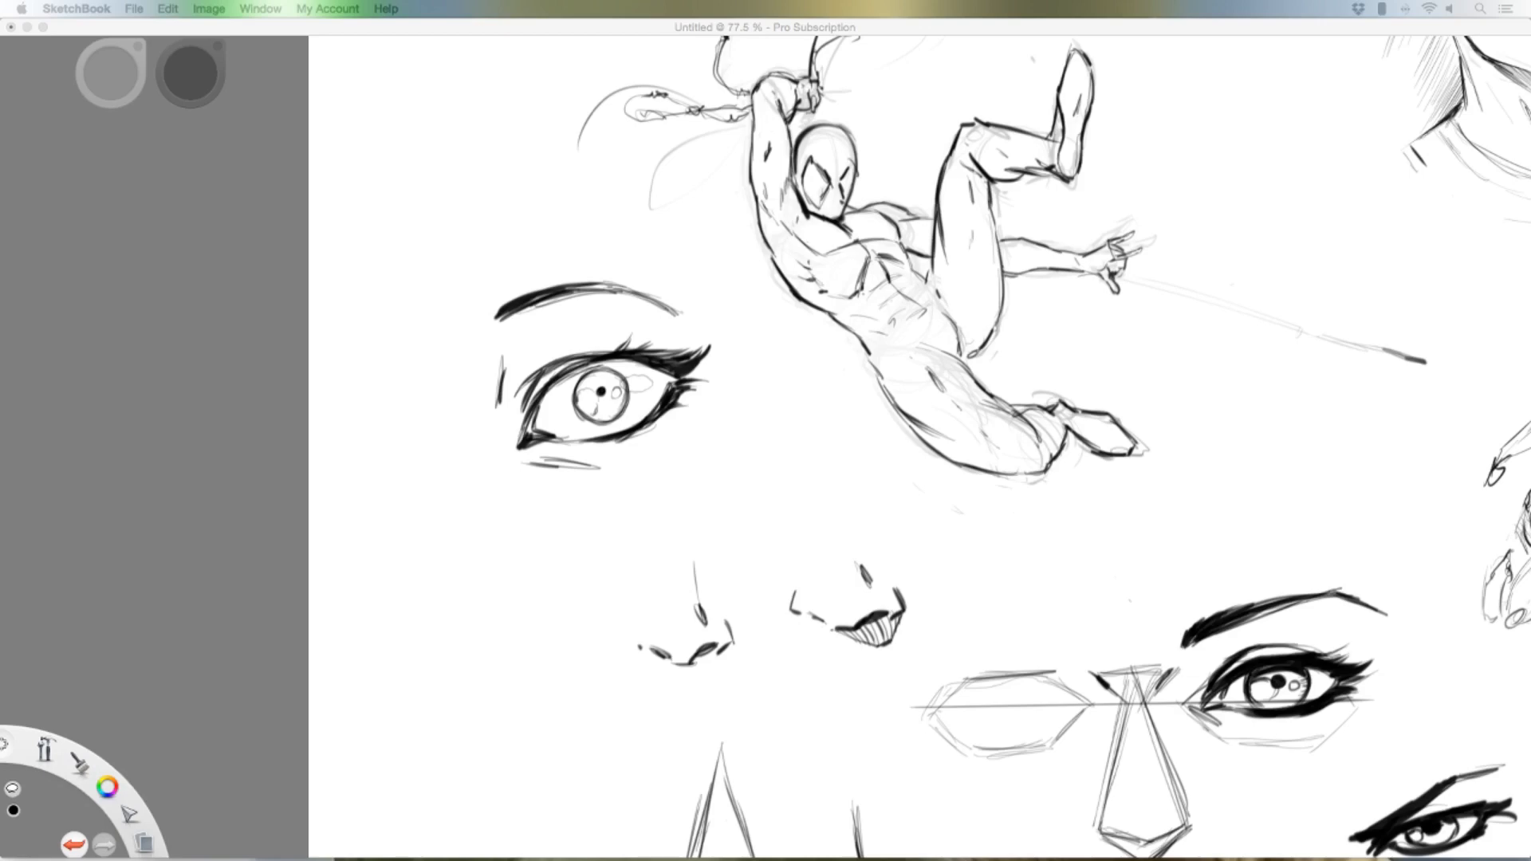
left_click(707, 457)
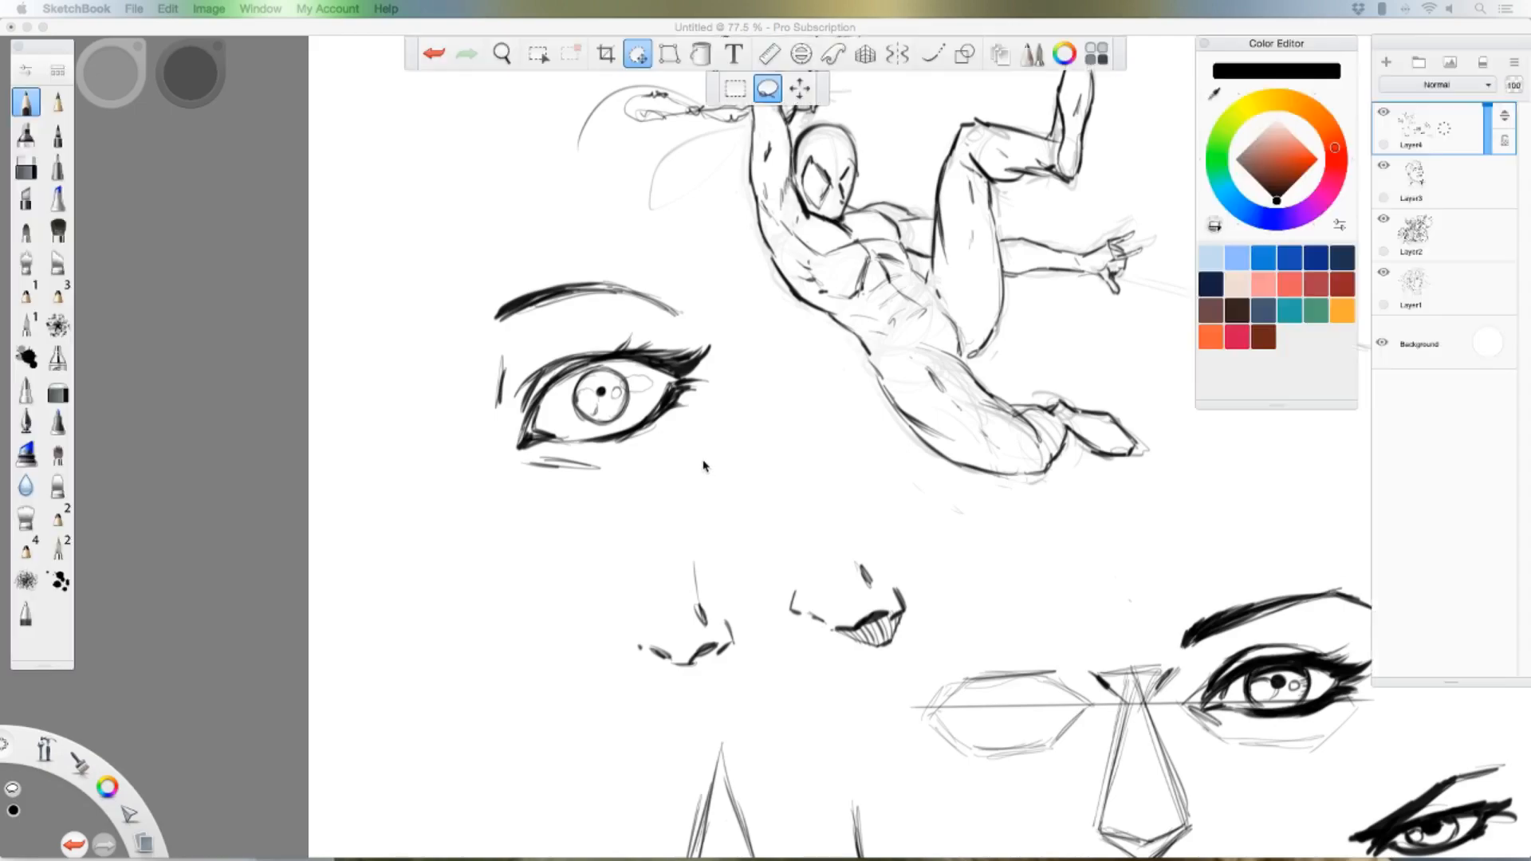
key("space")
mouse_move(748, 452)
left_mouse_down()
mouse_move(538, 397)
mouse_move(346, 398)
mouse_move(374, 417)
mouse_move(347, 390)
mouse_move(202, 399)
left_mouse_up()
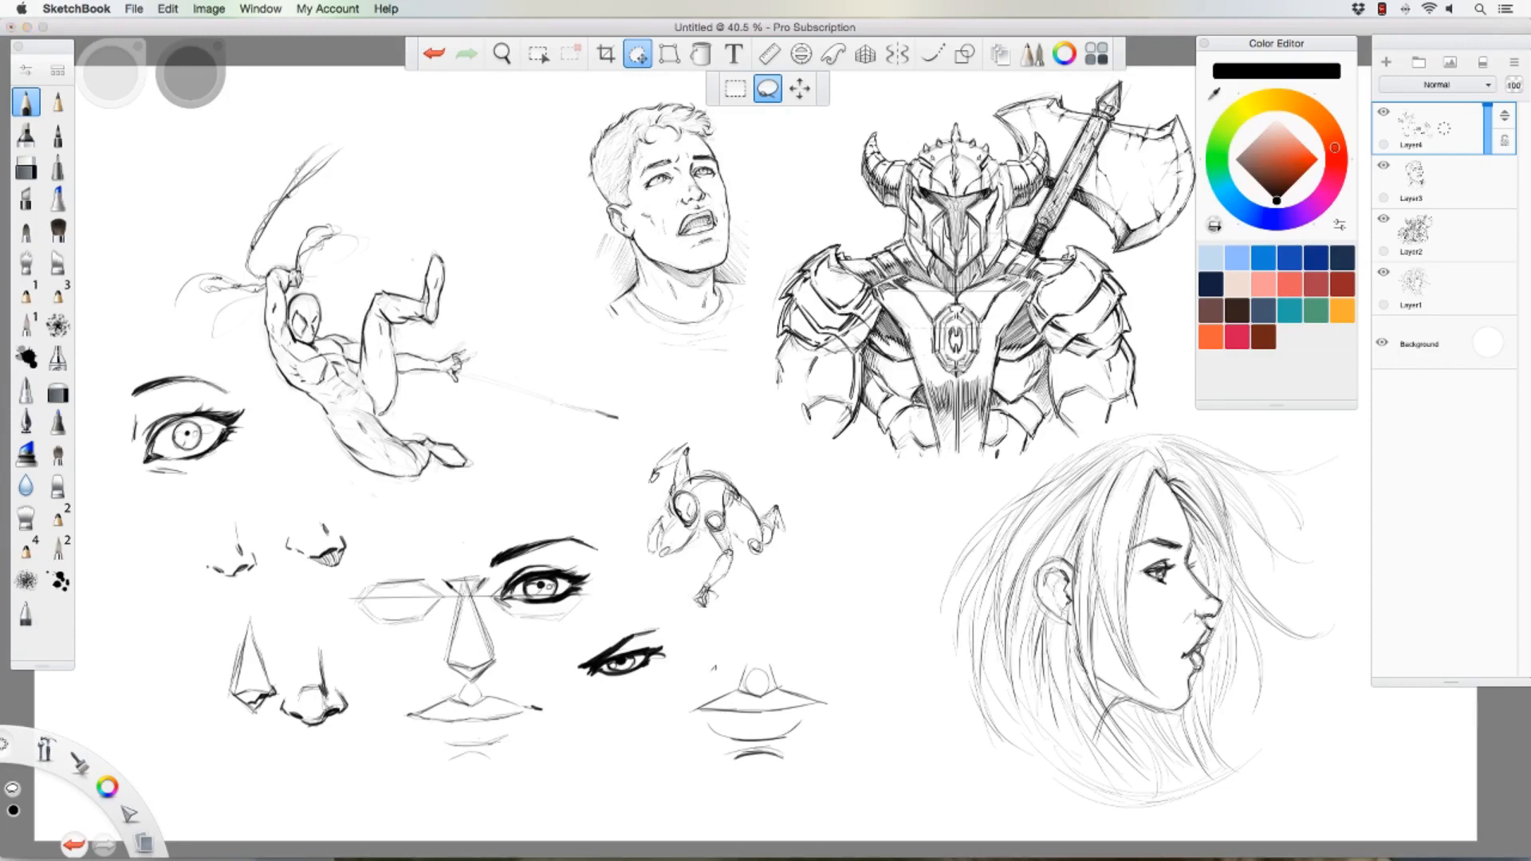
key("Tab")
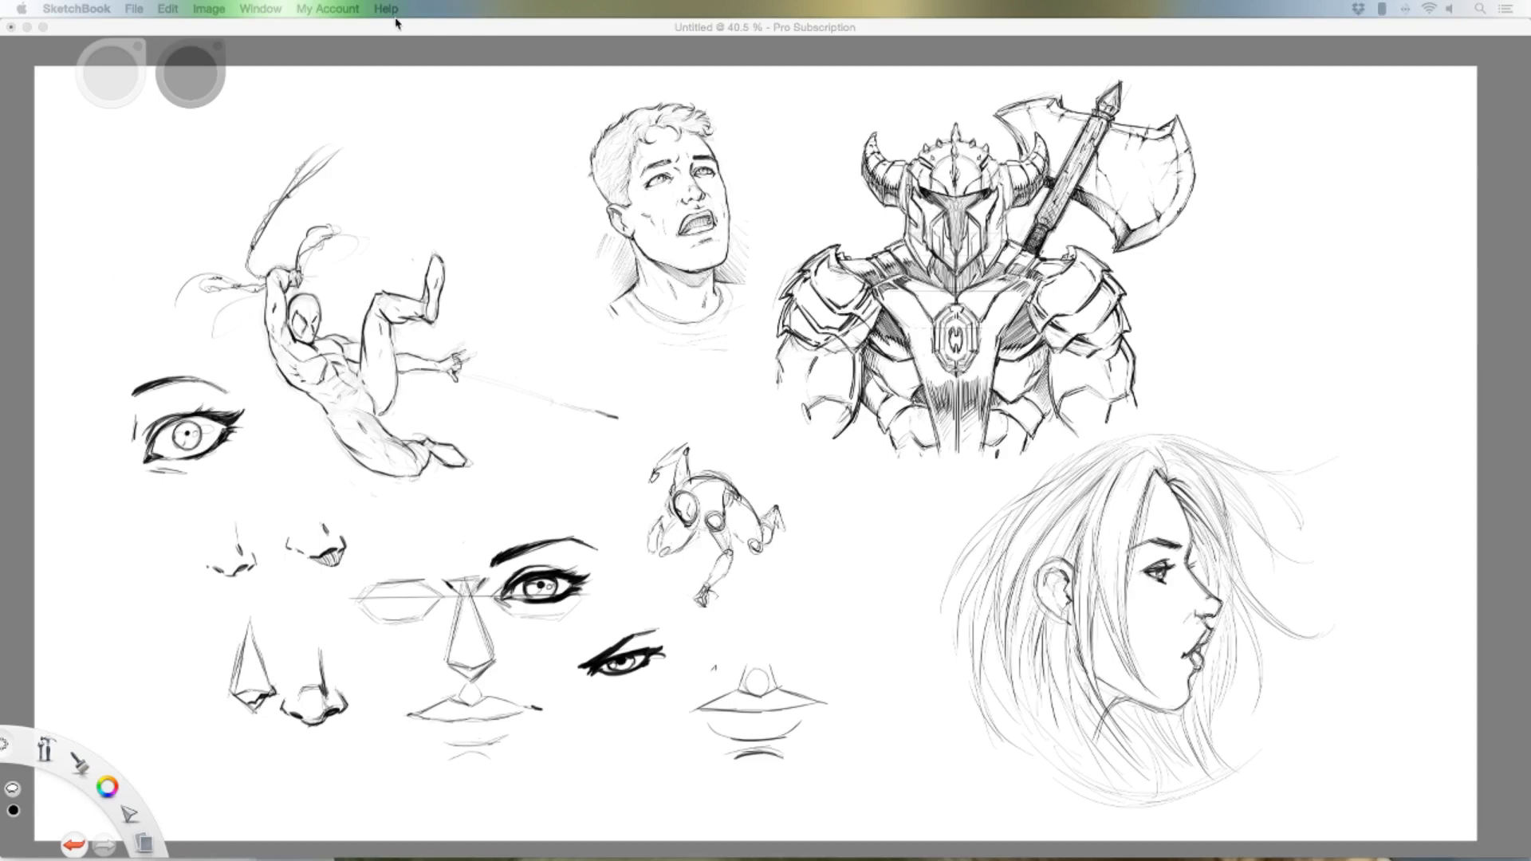
left_click(395, 39)
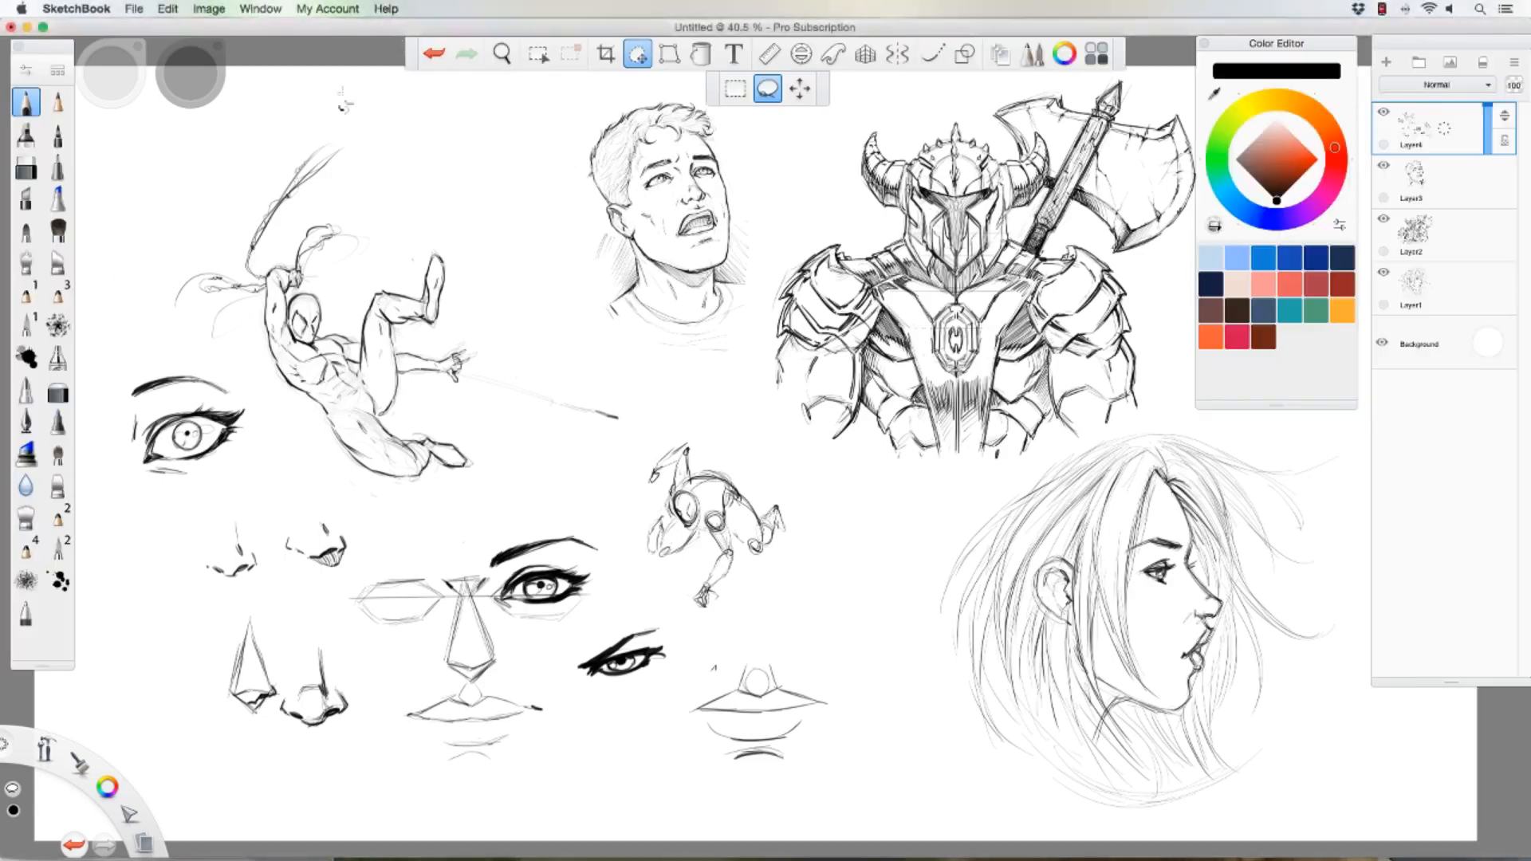
Step: Switch back to the pencil and add a short stroke at the outer end of the frontal face study's eyebrow
left_click(27, 105)
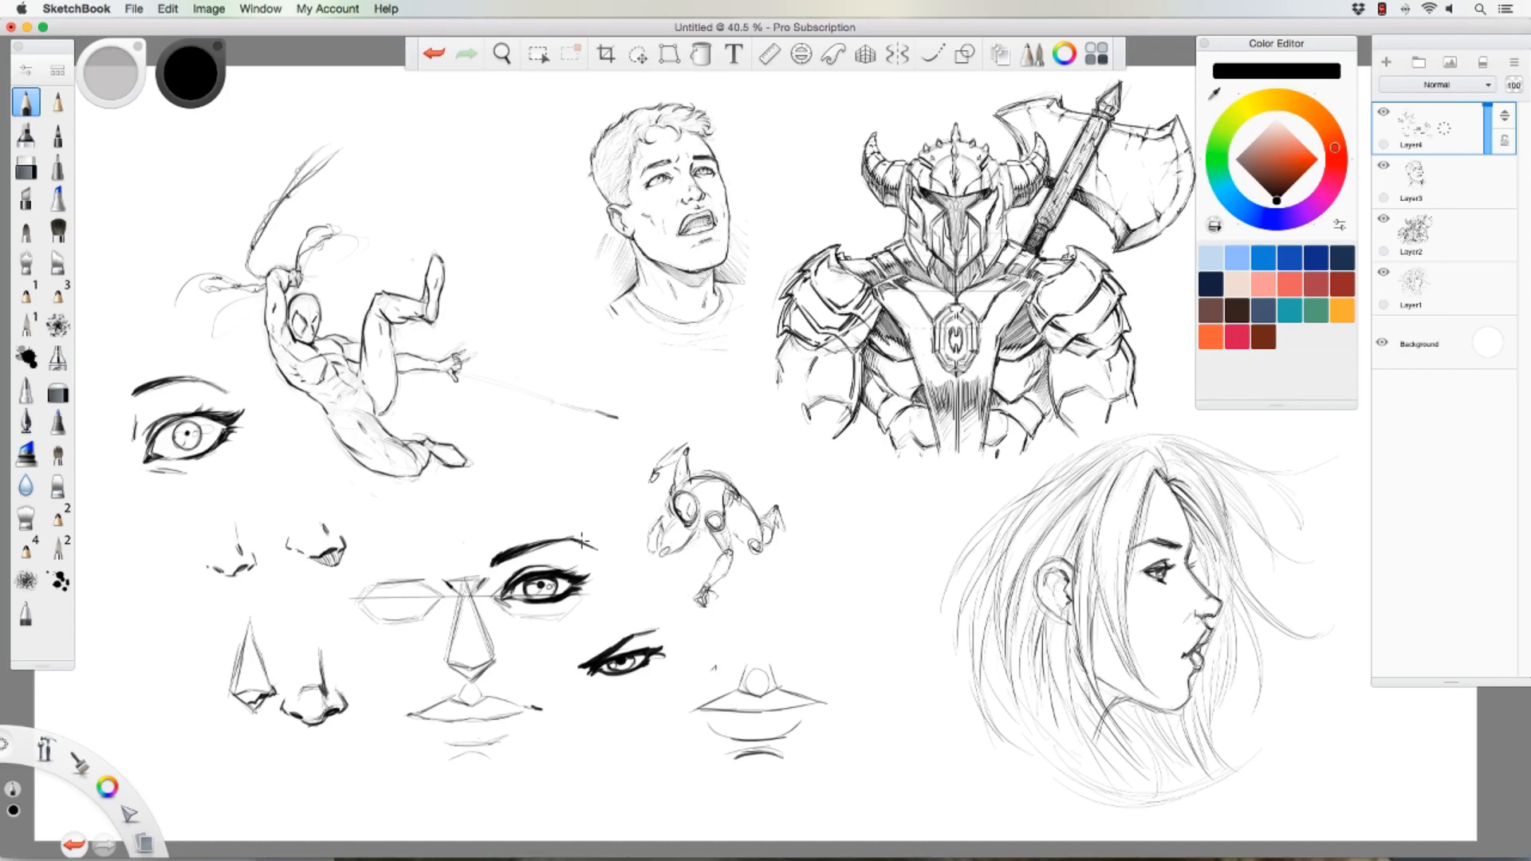
left_click_drag(582, 539, 600, 549)
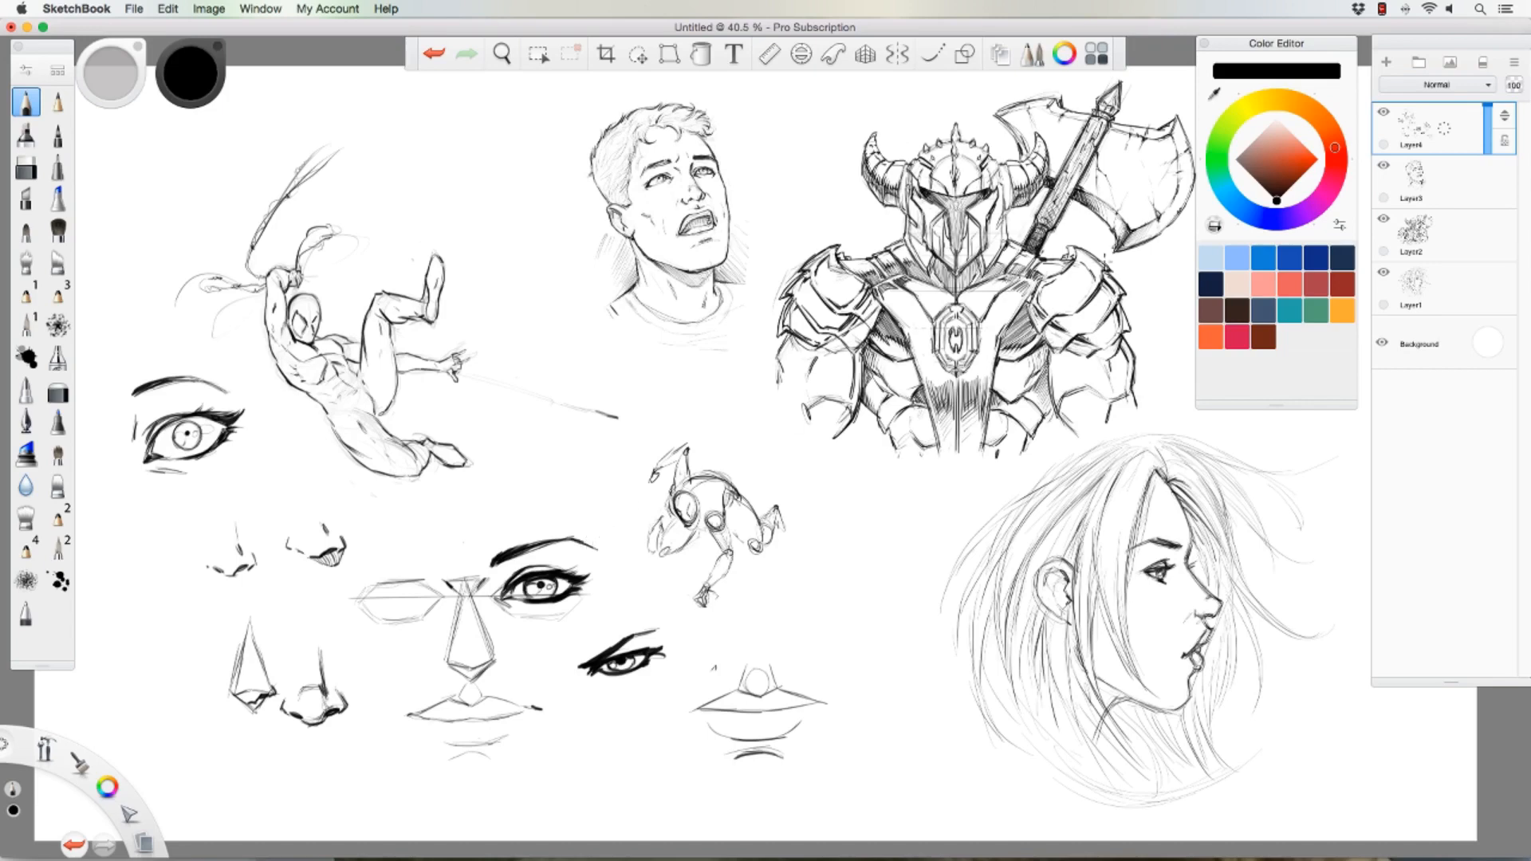